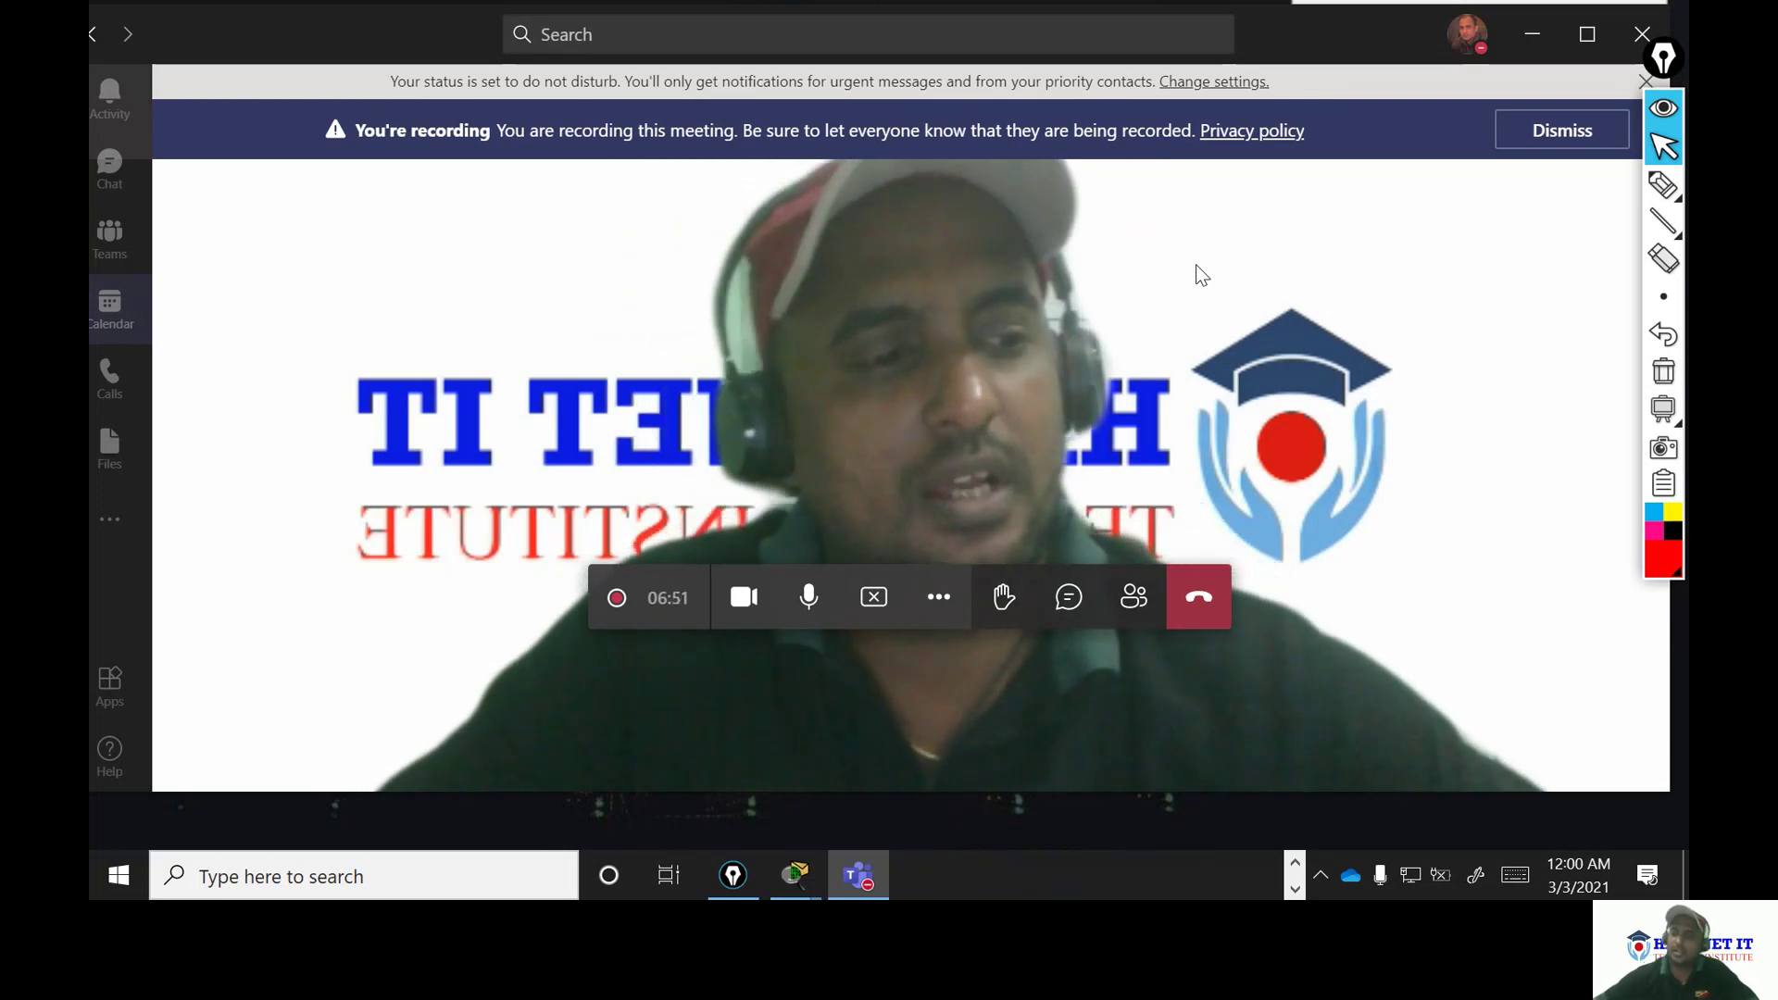
- Open a blank white board over the screen and handwrite the underlined heading "Router" in red pen
{"action": "mouse_move", "coordinate": [1665, 185]}
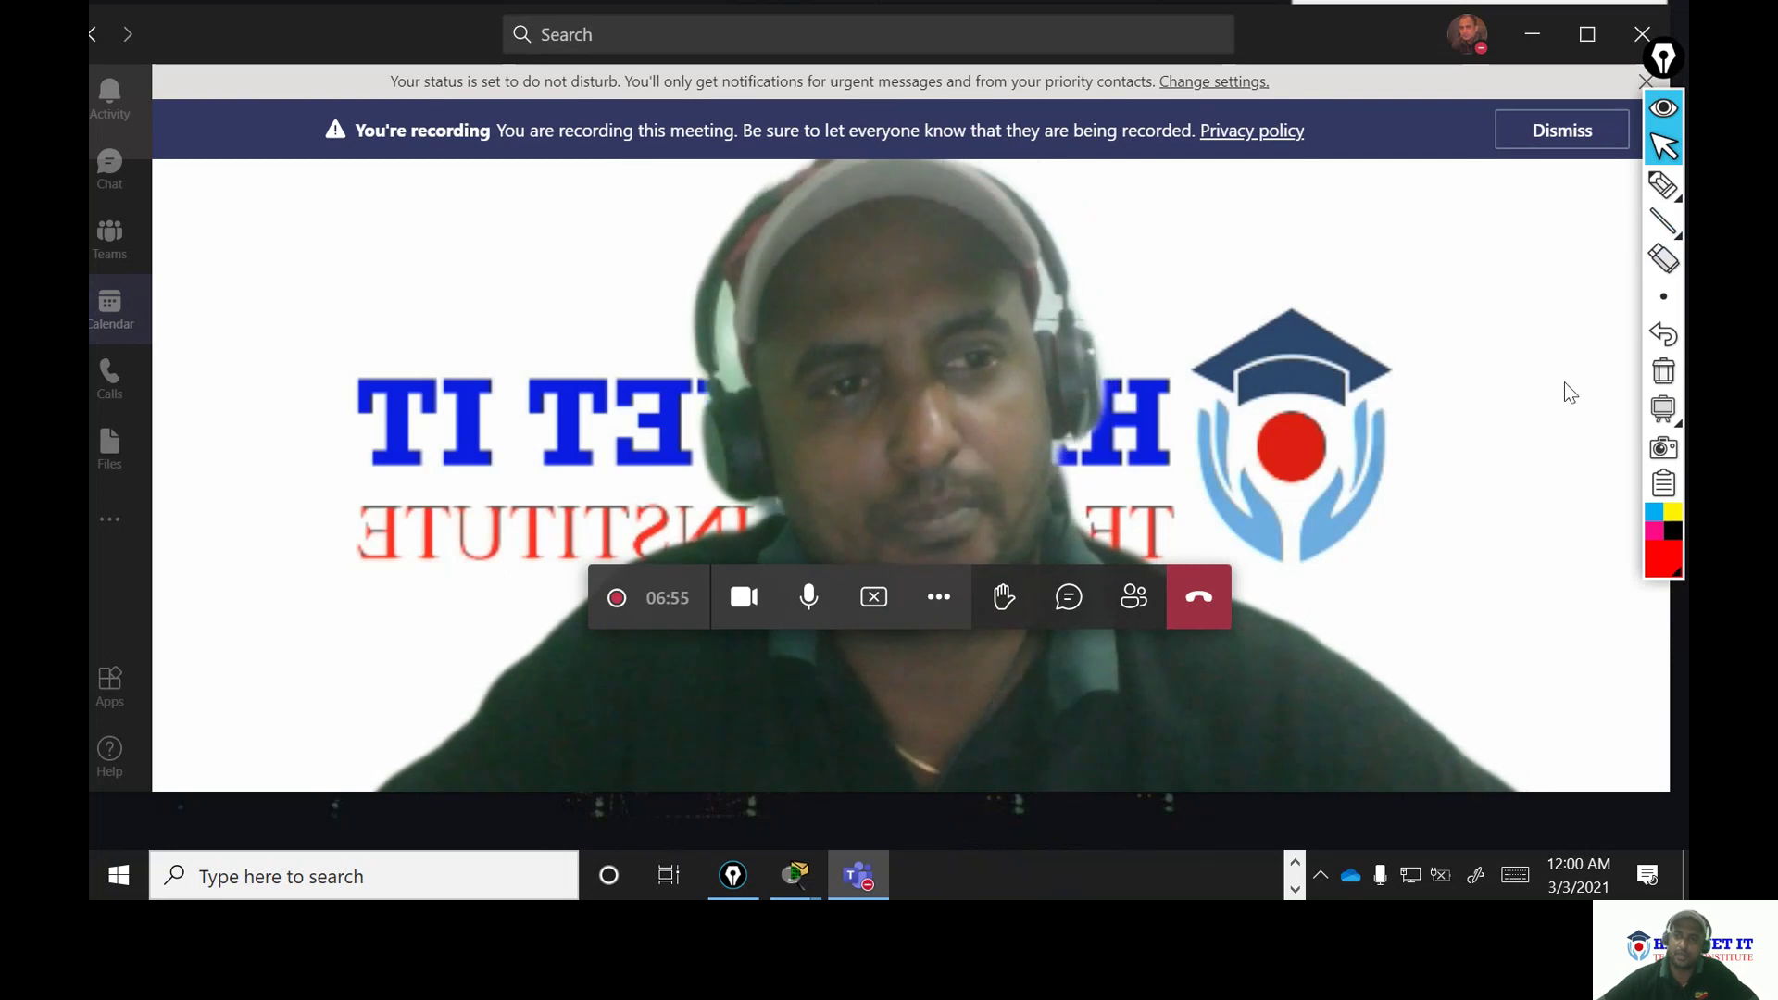
{"action": "mouse_move", "coordinate": [1664, 408]}
{"action": "left_click", "coordinate": [1586, 408]}
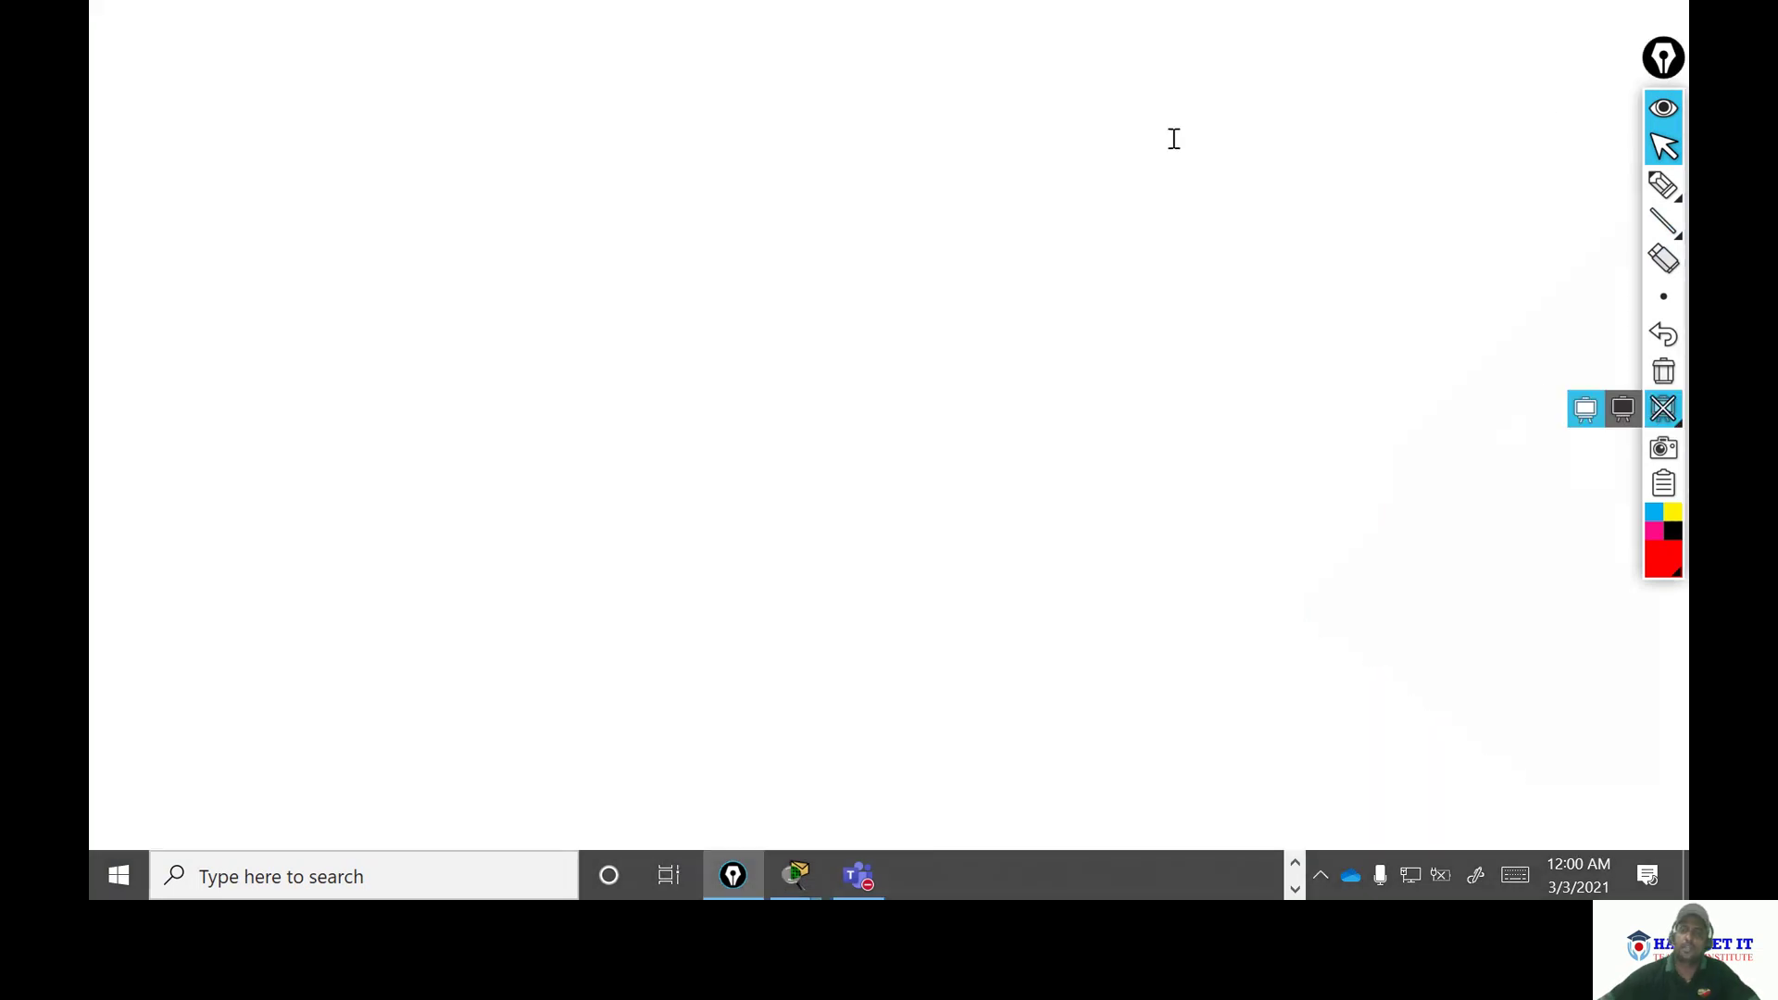
{"action": "mouse_move", "coordinate": [1665, 185]}
{"action": "left_click", "coordinate": [1546, 185]}
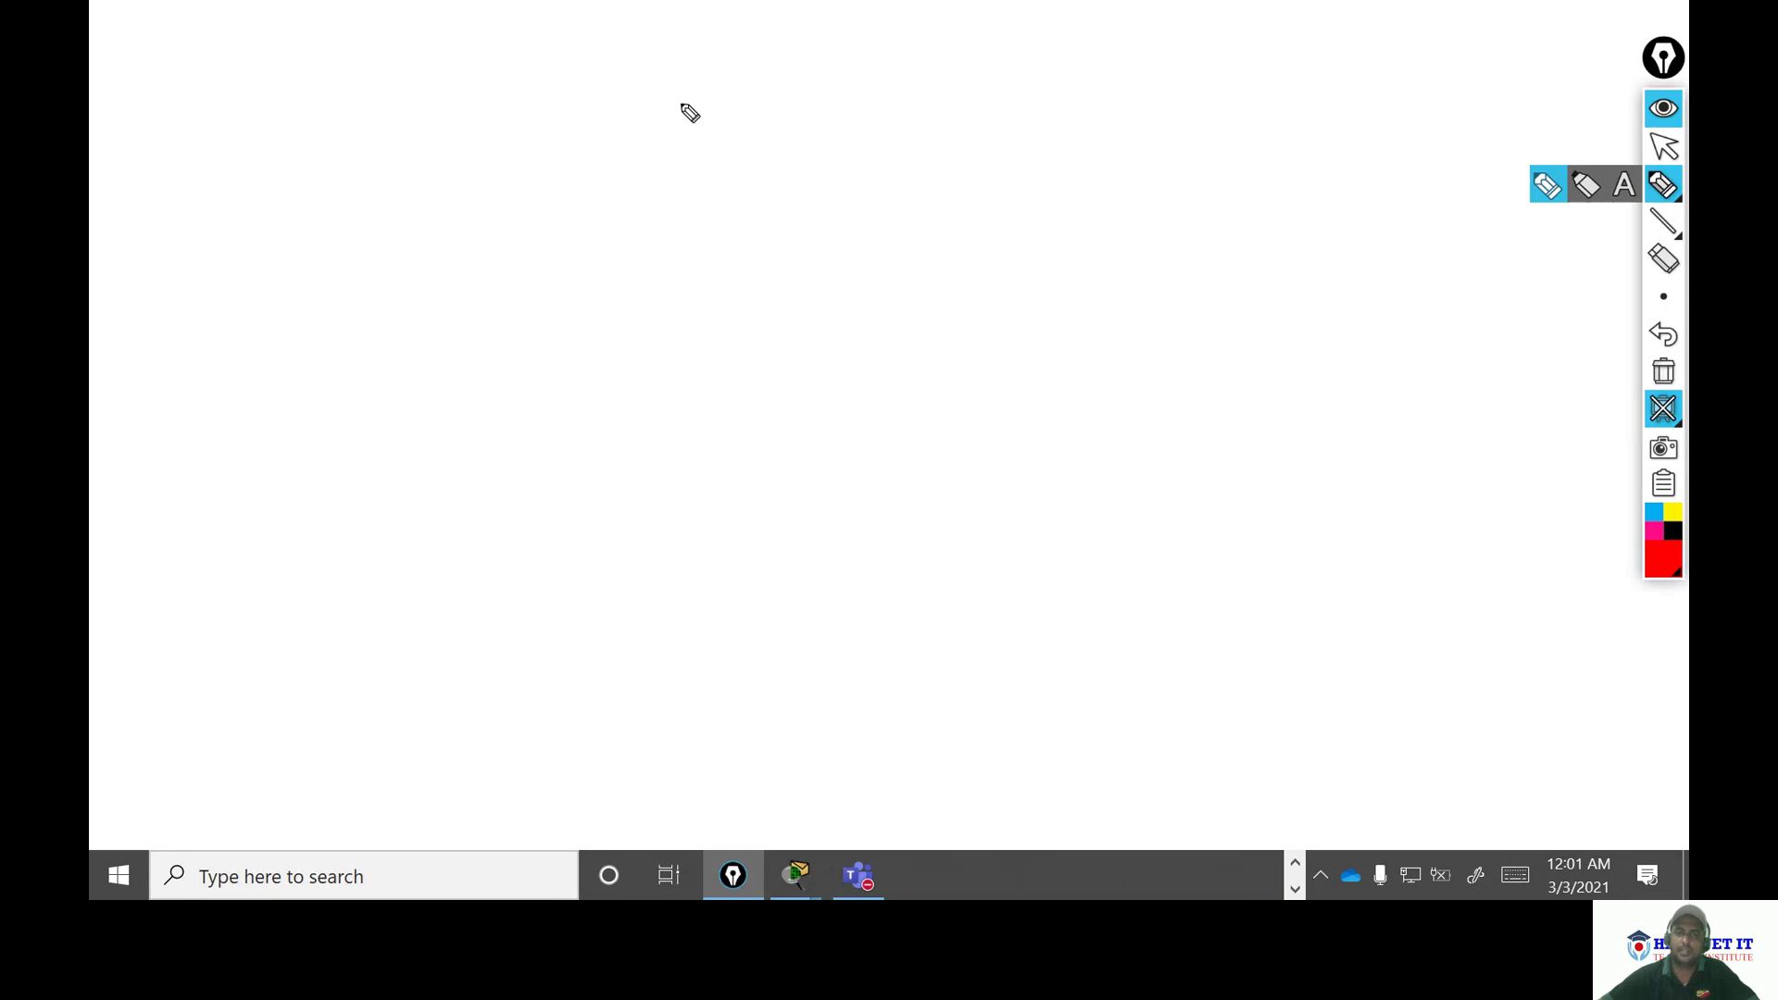
{"action": "mouse_move", "coordinate": [690, 88]}
{"action": "left_mouse_down"}
{"action": "mouse_move", "coordinate": [695, 139]}
{"action": "mouse_move", "coordinate": [719, 98]}
{"action": "mouse_move", "coordinate": [710, 135]}
{"action": "mouse_move", "coordinate": [792, 131]}
{"action": "mouse_move", "coordinate": [810, 100]}
{"action": "mouse_move", "coordinate": [797, 133]}
{"action": "mouse_move", "coordinate": [917, 123]}
{"action": "left_mouse_up"}
{"action": "left_click_drag", "start_coordinate": [697, 206], "coordinate": [977, 185]}
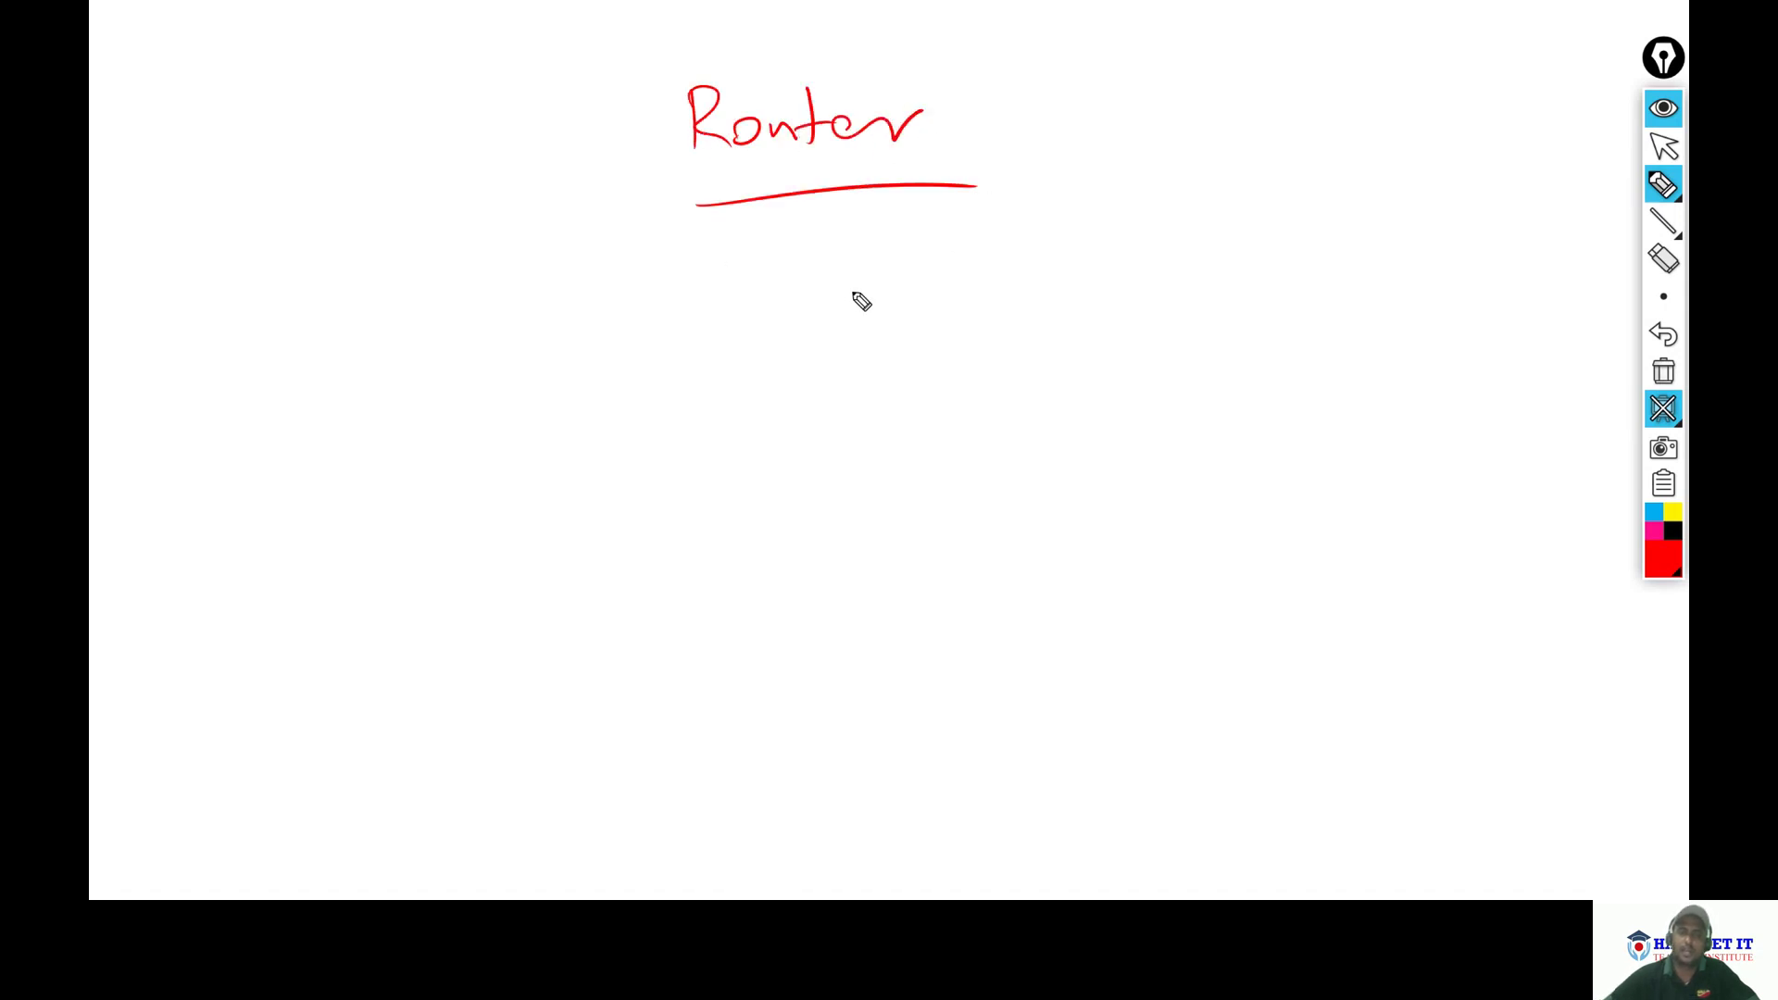
- Handwrite "user mode" below the Router heading and "Privilege mode" with "Enable mode" in brackets beneath it
{"action": "mouse_move", "coordinate": [853, 261]}
{"action": "left_mouse_down"}
{"action": "mouse_move", "coordinate": [923, 285]}
{"action": "mouse_move", "coordinate": [973, 262]}
{"action": "mouse_move", "coordinate": [1003, 284]}
{"action": "mouse_move", "coordinate": [1077, 265]}
{"action": "mouse_move", "coordinate": [1186, 297]}
{"action": "mouse_move", "coordinate": [1244, 296]}
{"action": "left_mouse_up"}
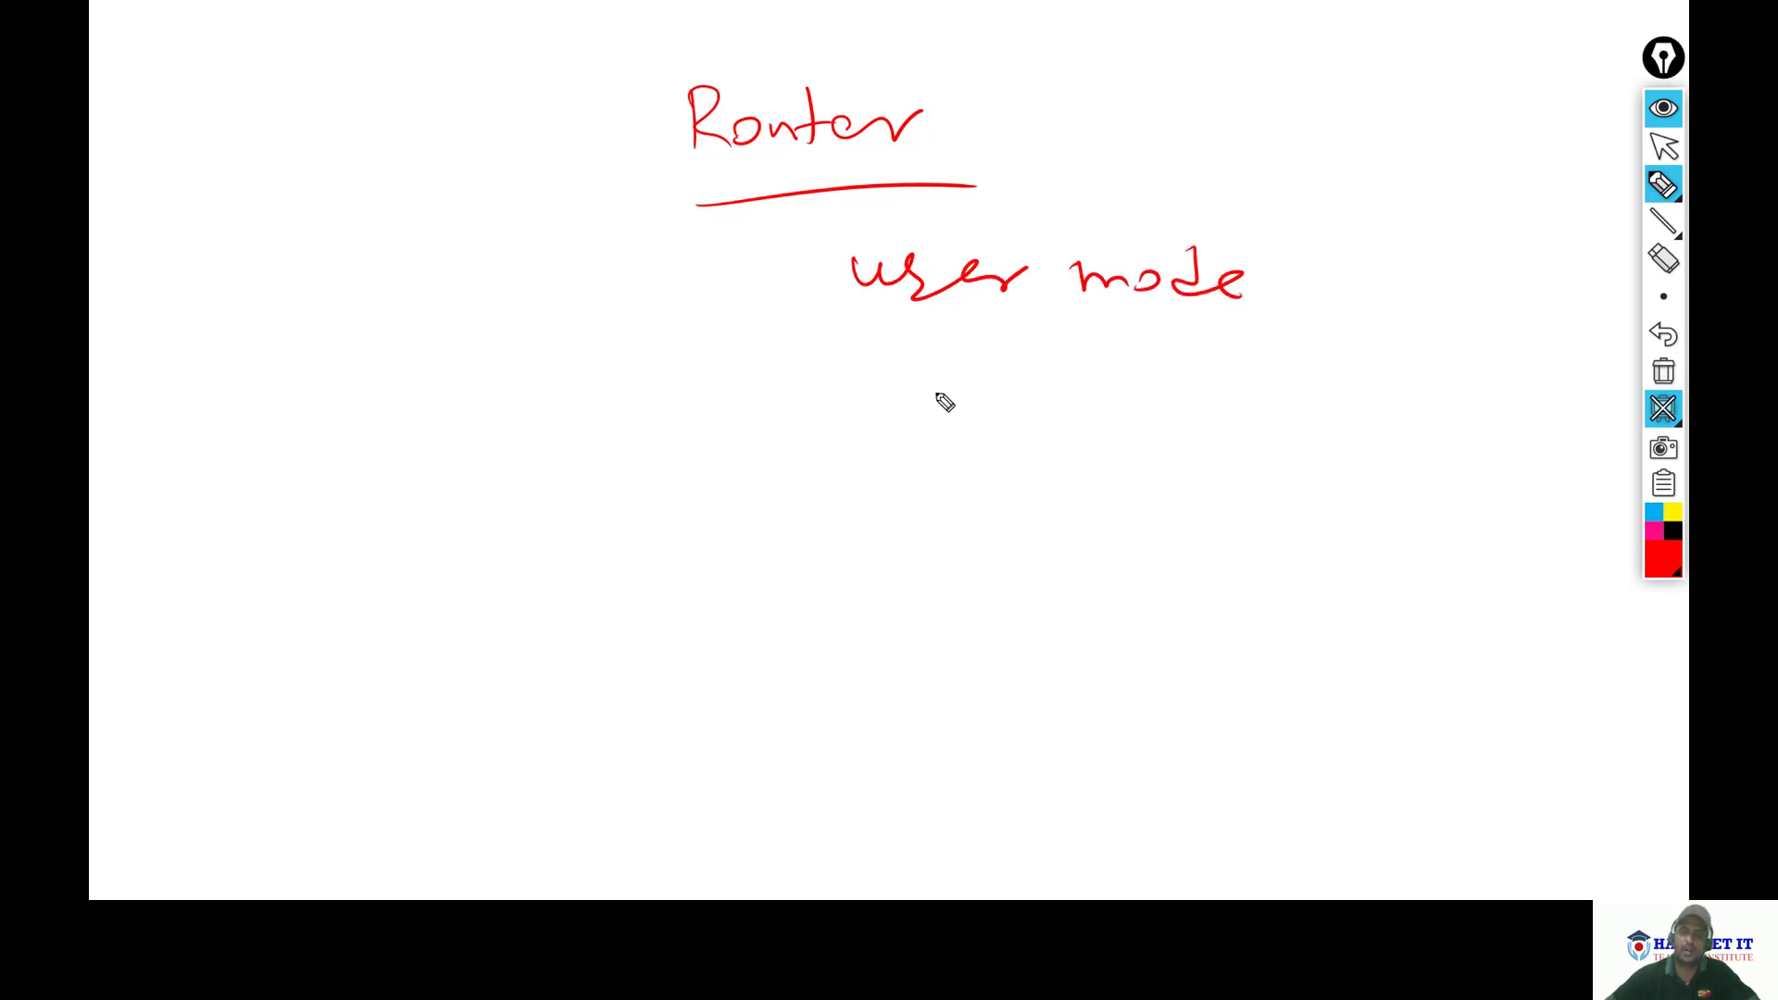
{"action": "mouse_move", "coordinate": [863, 371]}
{"action": "left_mouse_down"}
{"action": "mouse_move", "coordinate": [866, 438]}
{"action": "mouse_move", "coordinate": [941, 426]}
{"action": "mouse_move", "coordinate": [941, 397]}
{"action": "mouse_move", "coordinate": [975, 419]}
{"action": "mouse_move", "coordinate": [986, 394]}
{"action": "mouse_move", "coordinate": [1019, 434]}
{"action": "mouse_move", "coordinate": [1077, 414]}
{"action": "mouse_move", "coordinate": [1068, 468]}
{"action": "mouse_move", "coordinate": [1104, 425]}
{"action": "mouse_move", "coordinate": [1369, 434]}
{"action": "left_mouse_up"}
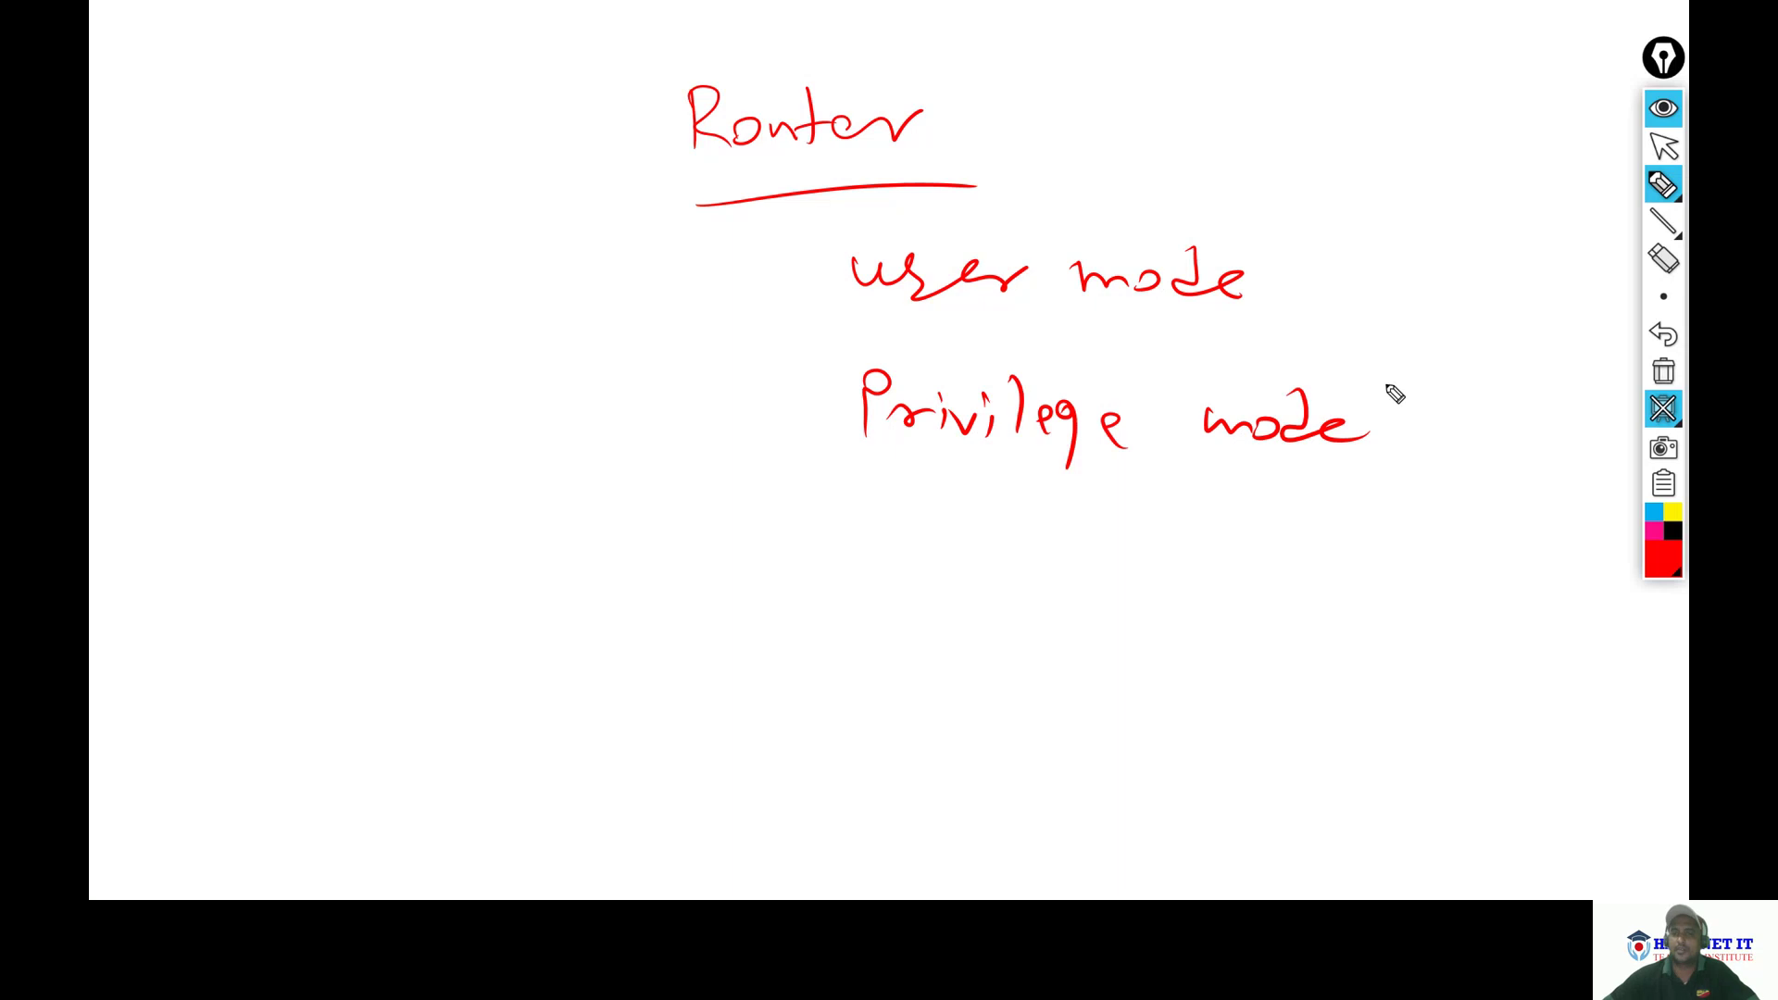
{"action": "mouse_move", "coordinate": [1403, 389]}
{"action": "left_mouse_down"}
{"action": "mouse_move", "coordinate": [1388, 447]}
{"action": "mouse_move", "coordinate": [1403, 491]}
{"action": "left_mouse_up"}
{"action": "mouse_move", "coordinate": [1420, 421]}
{"action": "left_mouse_down"}
{"action": "mouse_move", "coordinate": [1442, 473]}
{"action": "mouse_move", "coordinate": [1473, 454]}
{"action": "mouse_move", "coordinate": [1554, 458]}
{"action": "left_mouse_up"}
{"action": "mouse_move", "coordinate": [1445, 528]}
{"action": "left_mouse_down"}
{"action": "mouse_move", "coordinate": [1495, 549]}
{"action": "mouse_move", "coordinate": [1521, 516]}
{"action": "mouse_move", "coordinate": [1513, 559]}
{"action": "mouse_move", "coordinate": [1567, 519]}
{"action": "mouse_move", "coordinate": [1517, 616]}
{"action": "left_mouse_up"}
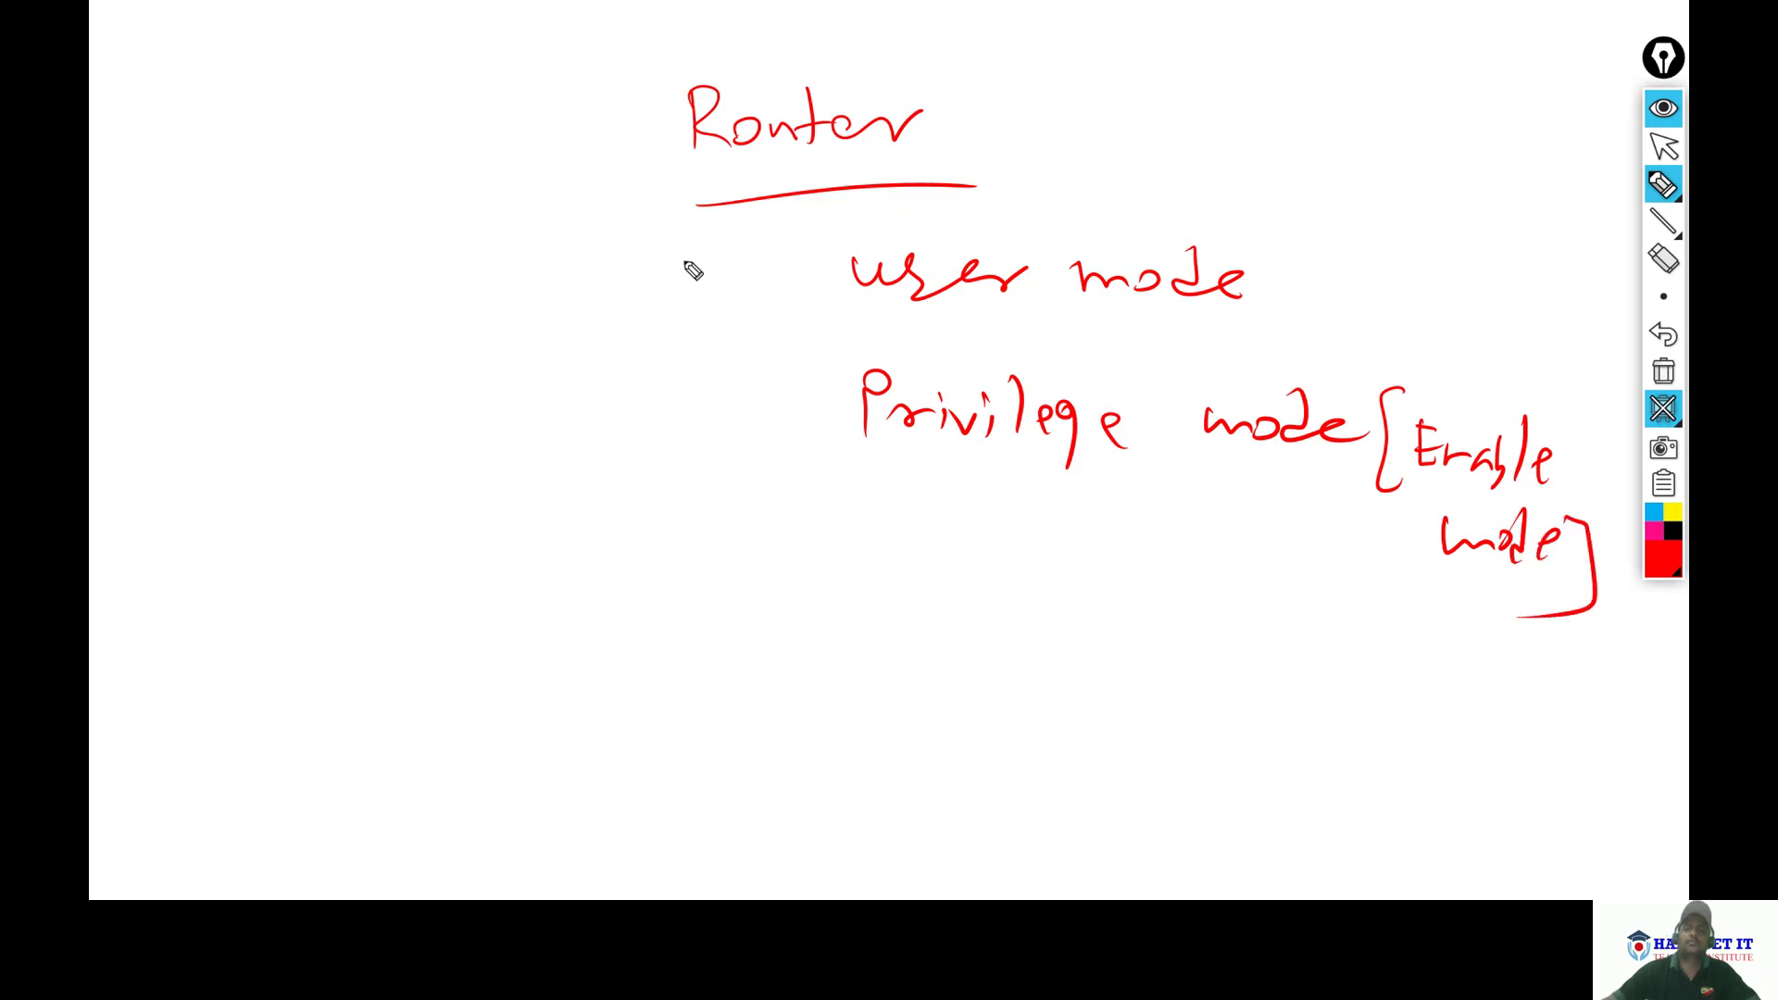
- Draw three plus-sign bullets in a column for the list under the Router heading
{"action": "left_click_drag", "start_coordinate": [711, 269], "coordinate": [707, 319]}
{"action": "left_click_drag", "start_coordinate": [682, 459], "coordinate": [722, 451]}
{"action": "left_click_drag", "start_coordinate": [710, 445], "coordinate": [692, 495]}
{"action": "left_click_drag", "start_coordinate": [687, 639], "coordinate": [721, 635]}
{"action": "left_click_drag", "start_coordinate": [705, 619], "coordinate": [700, 672]}
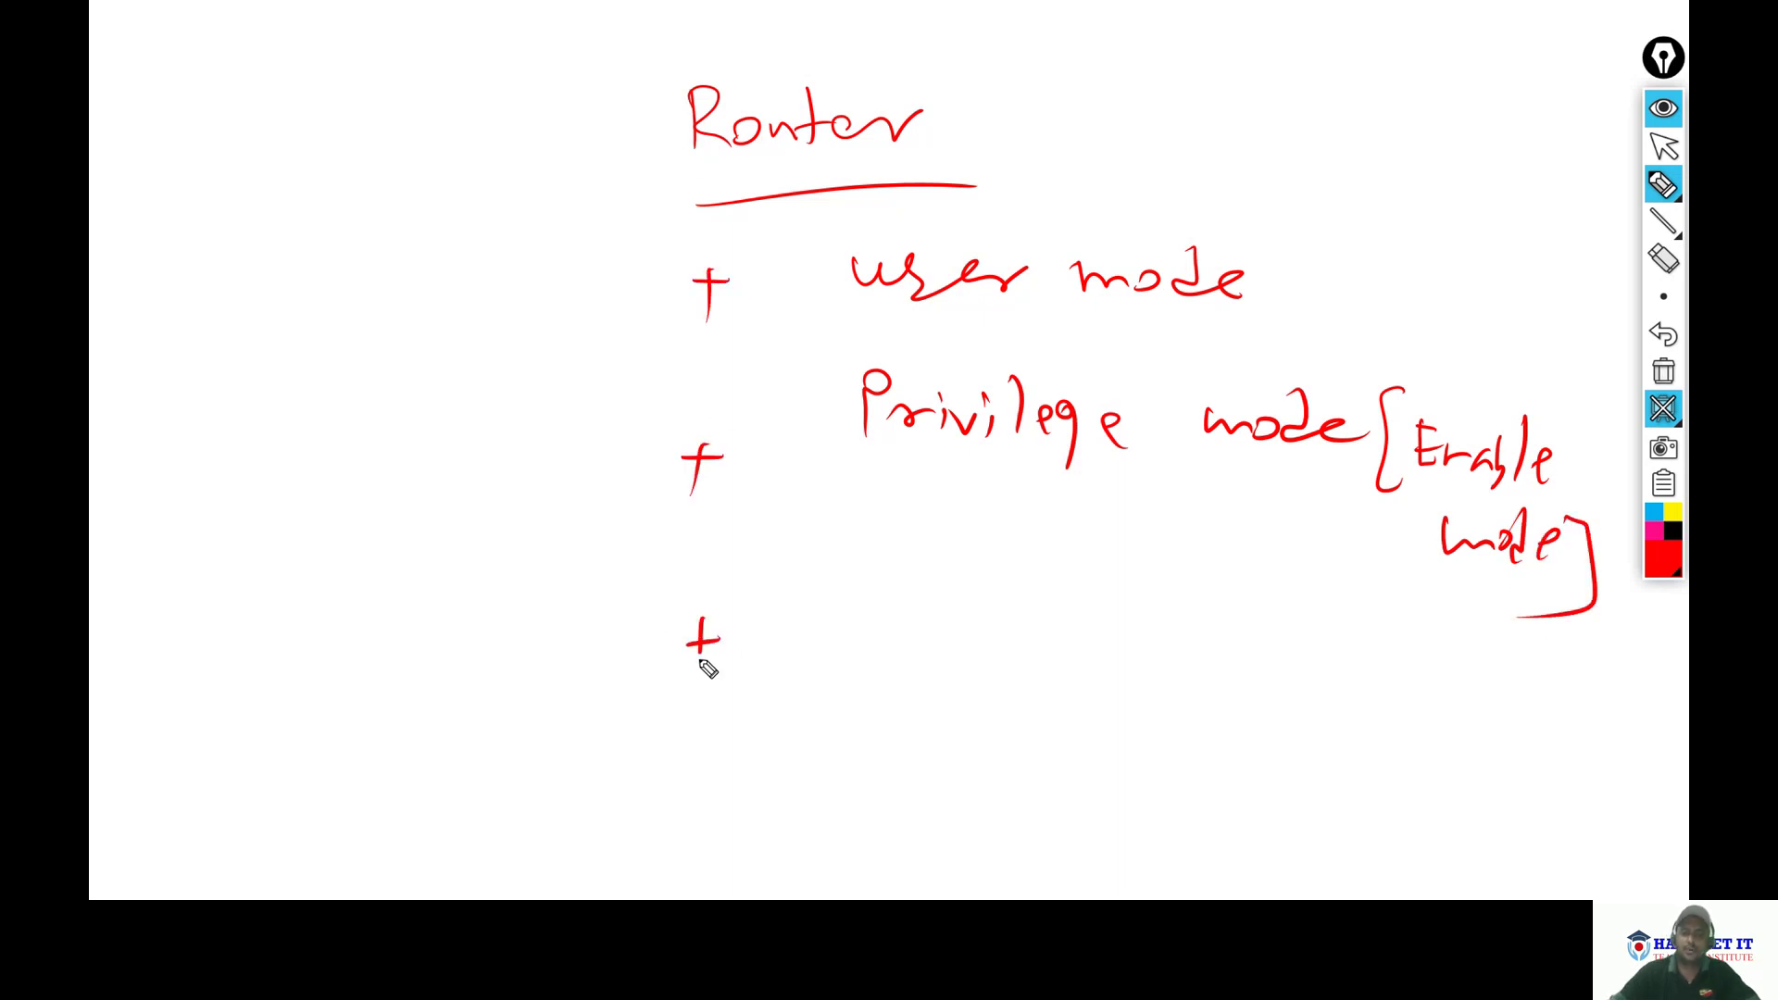
- Handwrite "Global configuration mode." beside the third bullet under the Router heading
{"action": "mouse_move", "coordinate": [834, 618]}
{"action": "left_mouse_down"}
{"action": "mouse_move", "coordinate": [864, 666]}
{"action": "mouse_move", "coordinate": [816, 642]}
{"action": "mouse_move", "coordinate": [847, 627]}
{"action": "mouse_move", "coordinate": [829, 747]}
{"action": "left_mouse_up"}
{"action": "left_click_drag", "start_coordinate": [882, 648], "coordinate": [1019, 681]}
{"action": "mouse_move", "coordinate": [1124, 653]}
{"action": "left_mouse_down"}
{"action": "mouse_move", "coordinate": [1228, 708]}
{"action": "mouse_move", "coordinate": [1296, 653]}
{"action": "mouse_move", "coordinate": [1356, 685]}
{"action": "mouse_move", "coordinate": [1413, 673]}
{"action": "mouse_move", "coordinate": [1422, 689]}
{"action": "mouse_move", "coordinate": [1450, 657]}
{"action": "mouse_move", "coordinate": [1481, 688]}
{"action": "mouse_move", "coordinate": [1534, 680]}
{"action": "left_mouse_up"}
{"action": "mouse_move", "coordinate": [1047, 764]}
{"action": "left_mouse_down"}
{"action": "mouse_move", "coordinate": [1127, 740]}
{"action": "mouse_move", "coordinate": [1139, 761]}
{"action": "mouse_move", "coordinate": [1241, 769]}
{"action": "left_mouse_up"}
{"action": "left_click", "coordinate": [1300, 776]}
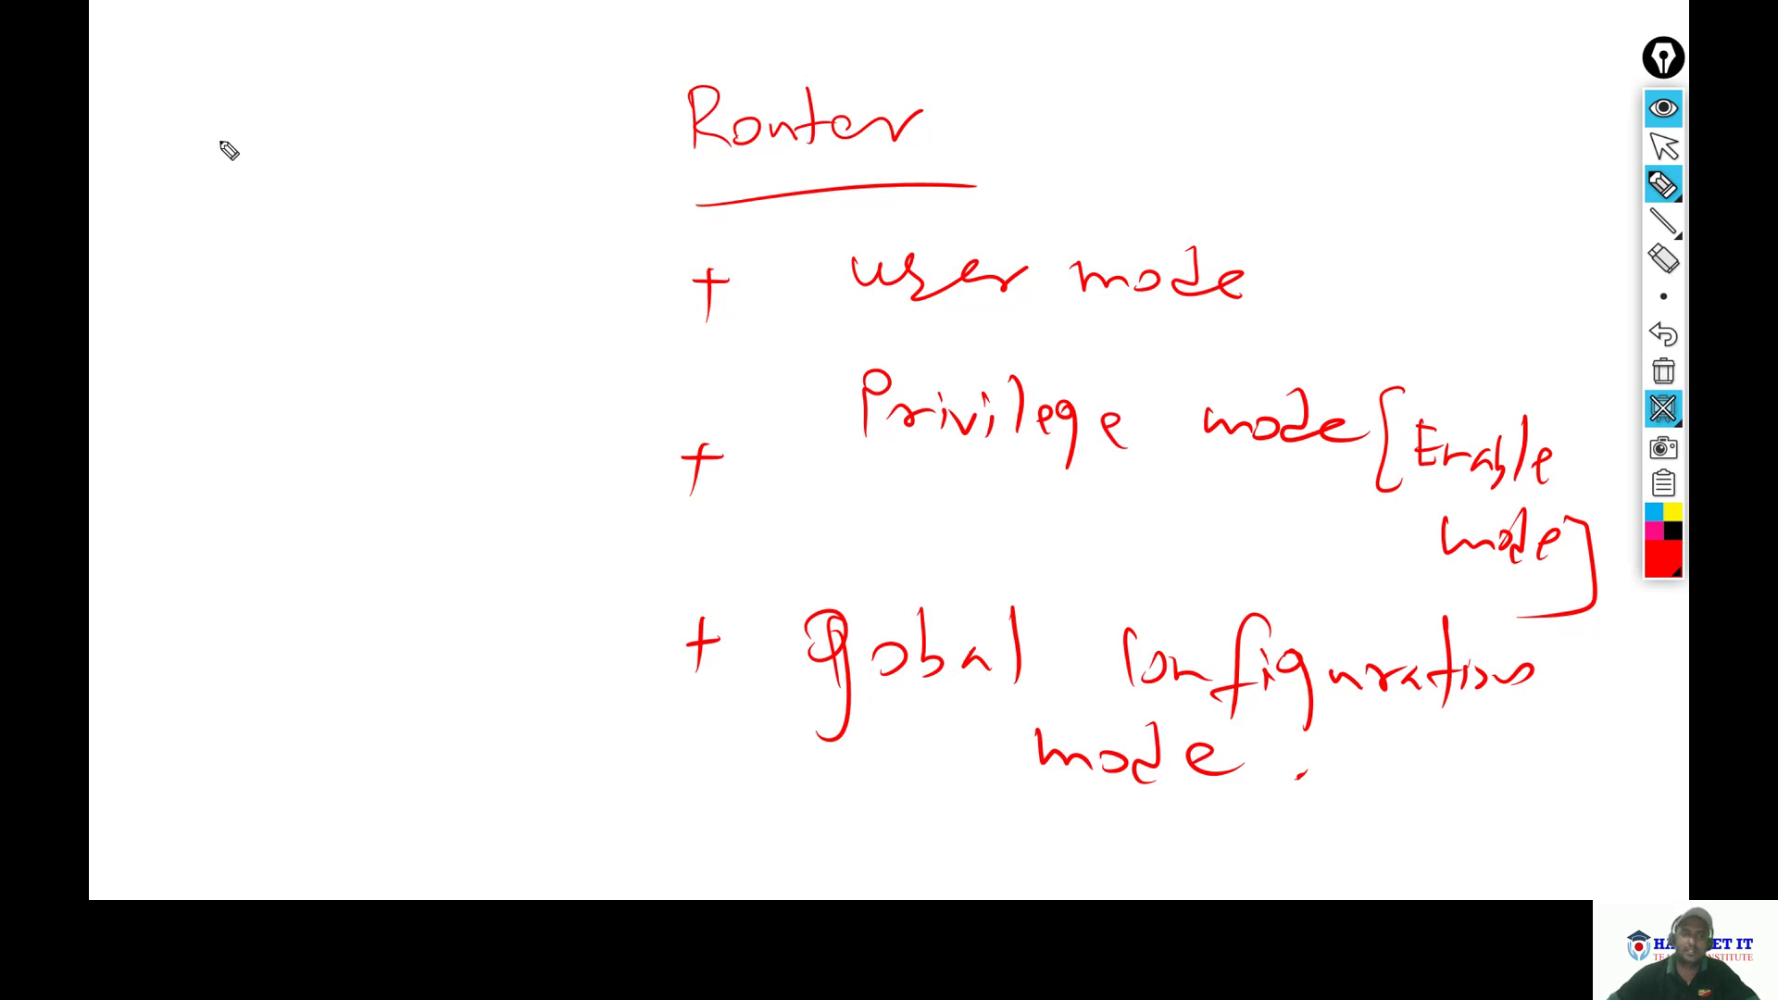
- Start a second list beside the Router heading with the plus-bulleted entry "Setup mode"
{"action": "left_click_drag", "start_coordinate": [219, 145], "coordinate": [252, 144]}
{"action": "left_click_drag", "start_coordinate": [232, 120], "coordinate": [247, 168]}
{"action": "mouse_move", "coordinate": [329, 125]}
{"action": "left_mouse_down"}
{"action": "mouse_move", "coordinate": [295, 168]}
{"action": "mouse_move", "coordinate": [356, 167]}
{"action": "left_mouse_up"}
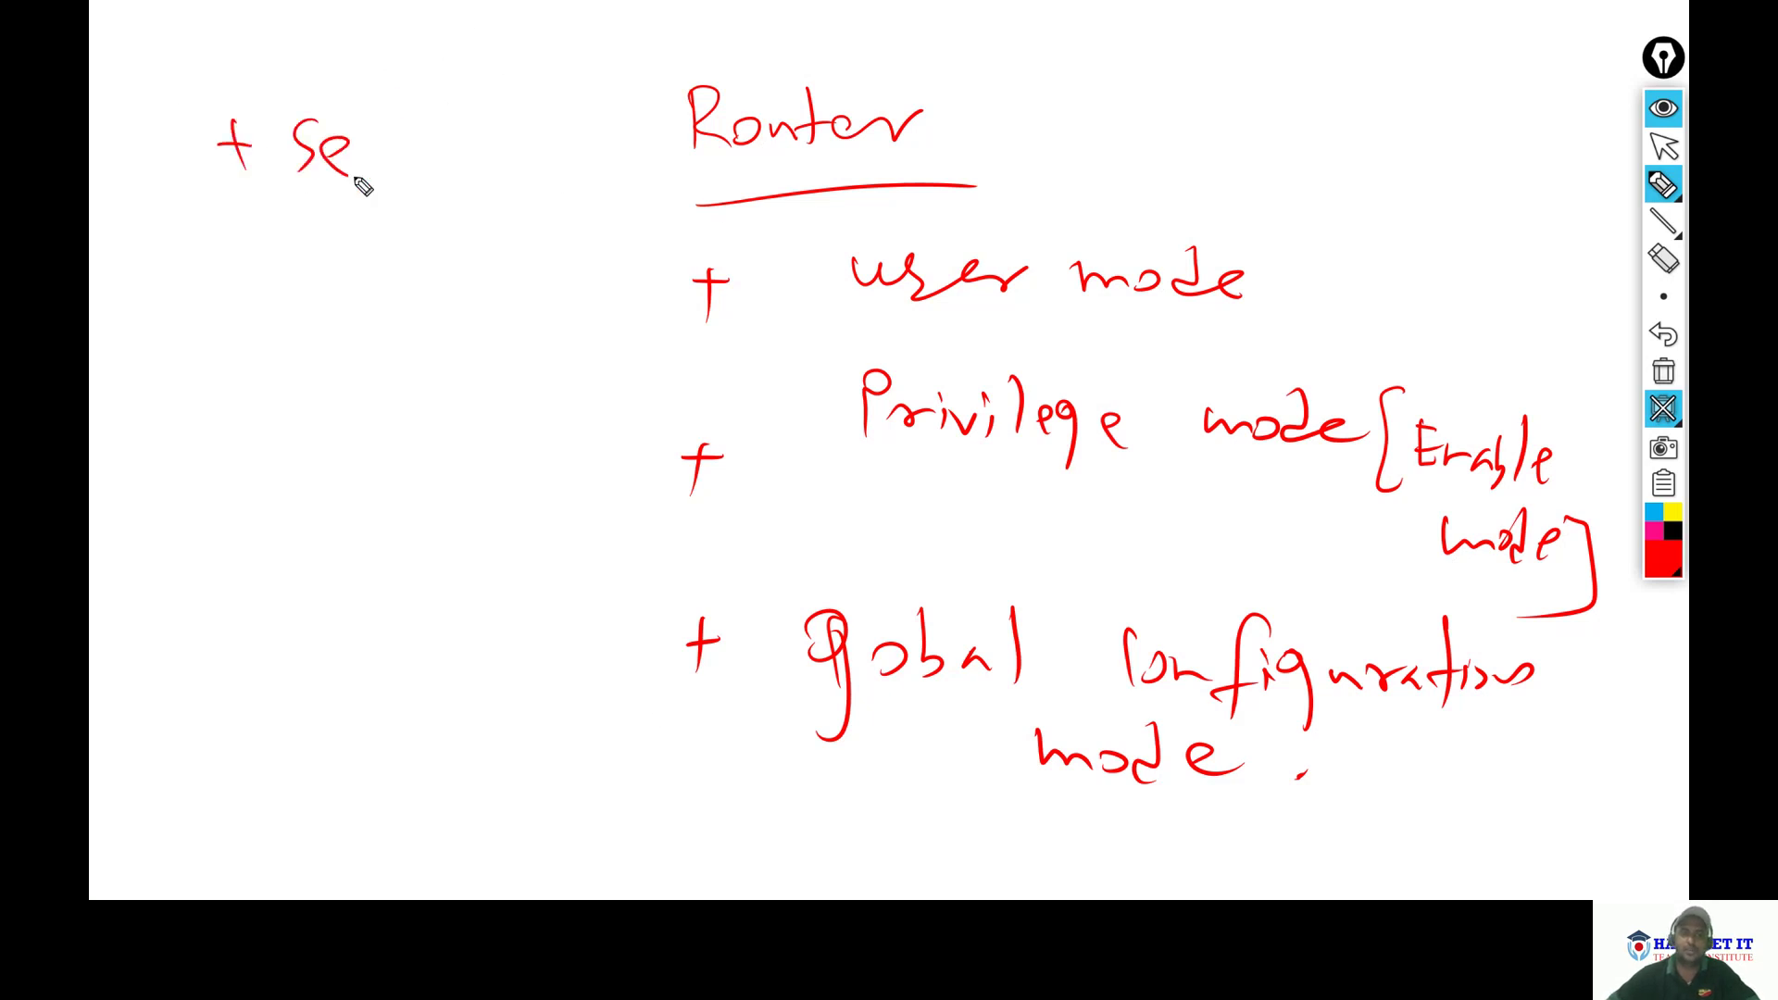
{"action": "mouse_move", "coordinate": [389, 86]}
{"action": "left_mouse_down"}
{"action": "mouse_move", "coordinate": [384, 173]}
{"action": "mouse_move", "coordinate": [415, 136]}
{"action": "mouse_move", "coordinate": [486, 165]}
{"action": "left_mouse_up"}
{"action": "mouse_move", "coordinate": [505, 135]}
{"action": "left_mouse_down"}
{"action": "mouse_move", "coordinate": [532, 134]}
{"action": "mouse_move", "coordinate": [508, 199]}
{"action": "left_mouse_up"}
{"action": "left_click_drag", "start_coordinate": [345, 227], "coordinate": [398, 258]}
{"action": "left_click_drag", "start_coordinate": [402, 239], "coordinate": [432, 263]}
{"action": "left_click_drag", "start_coordinate": [463, 248], "coordinate": [558, 250]}
- Add the plus-bulleted entry "Interface mode" below "Setup mode"
{"action": "left_click_drag", "start_coordinate": [192, 400], "coordinate": [192, 450]}
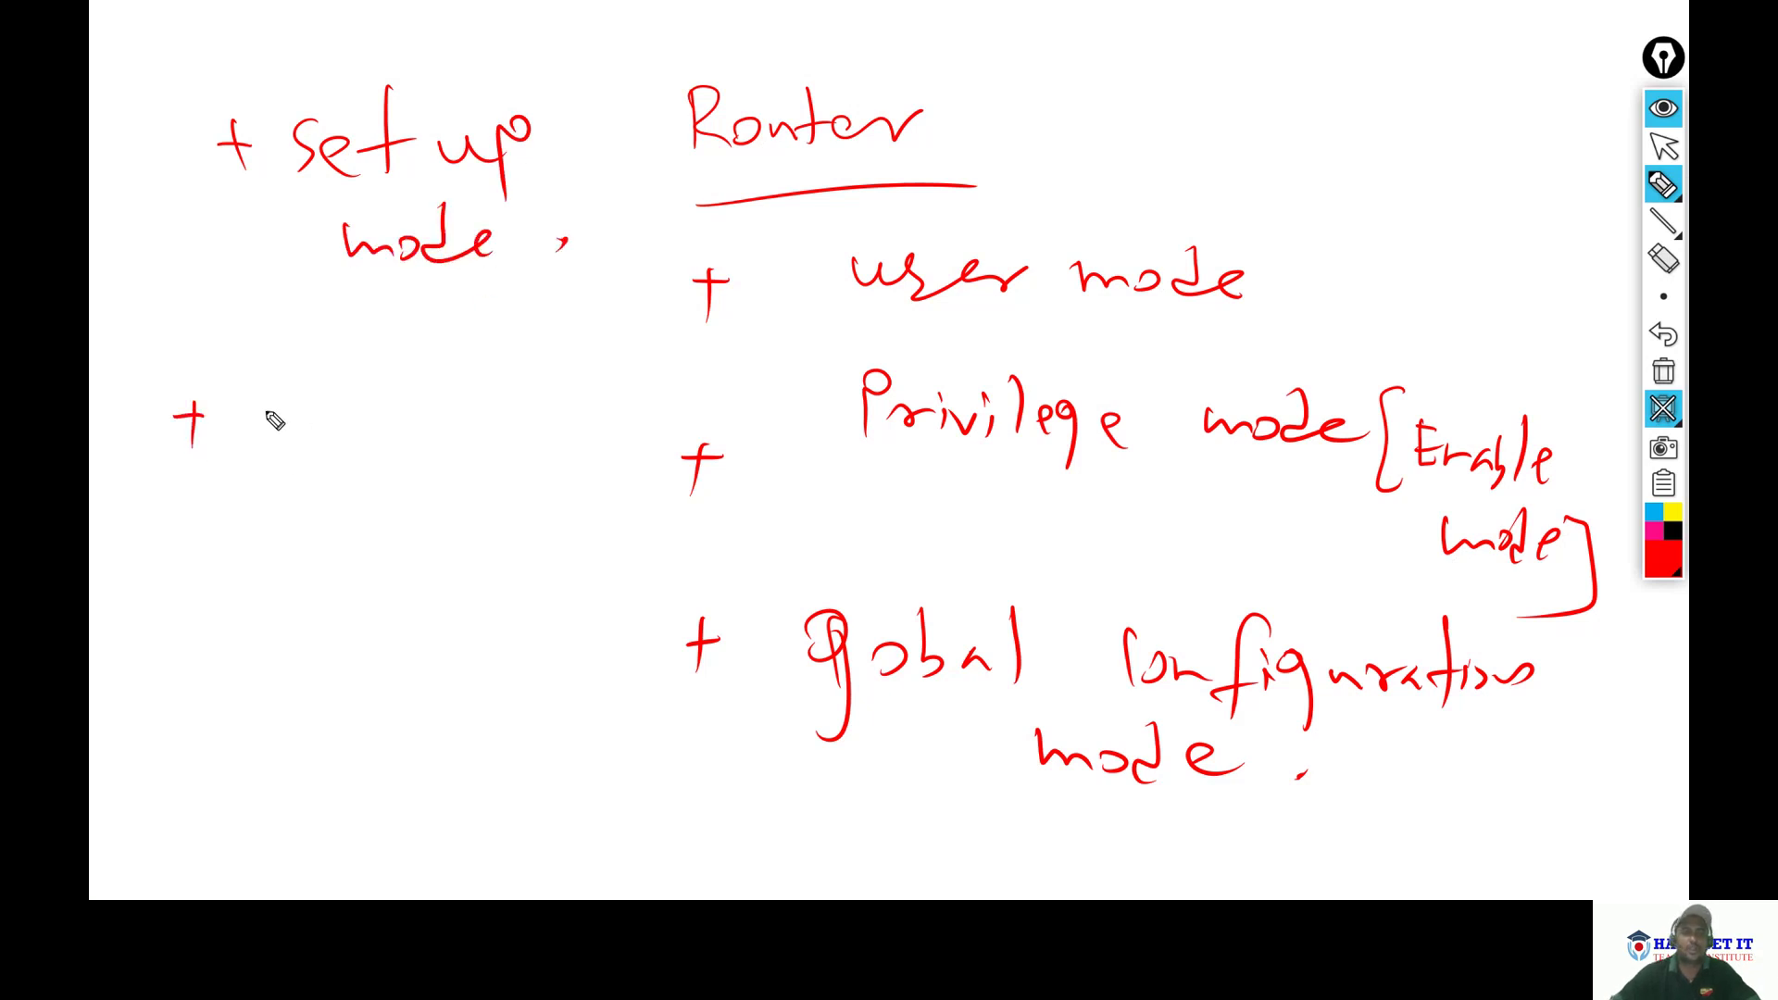
{"action": "mouse_move", "coordinate": [295, 394]}
{"action": "left_mouse_down"}
{"action": "mouse_move", "coordinate": [287, 462]}
{"action": "mouse_move", "coordinate": [320, 458]}
{"action": "left_mouse_up"}
{"action": "left_click_drag", "start_coordinate": [309, 422], "coordinate": [355, 454]}
{"action": "mouse_move", "coordinate": [380, 375]}
{"action": "left_mouse_down"}
{"action": "mouse_move", "coordinate": [372, 447]}
{"action": "mouse_move", "coordinate": [492, 458]}
{"action": "mouse_move", "coordinate": [503, 436]}
{"action": "mouse_move", "coordinate": [598, 458]}
{"action": "left_mouse_up"}
{"action": "mouse_move", "coordinate": [409, 511]}
{"action": "left_mouse_down"}
{"action": "mouse_move", "coordinate": [413, 546]}
{"action": "mouse_move", "coordinate": [516, 532]}
{"action": "mouse_move", "coordinate": [533, 480]}
{"action": "mouse_move", "coordinate": [582, 552]}
{"action": "left_mouse_up"}
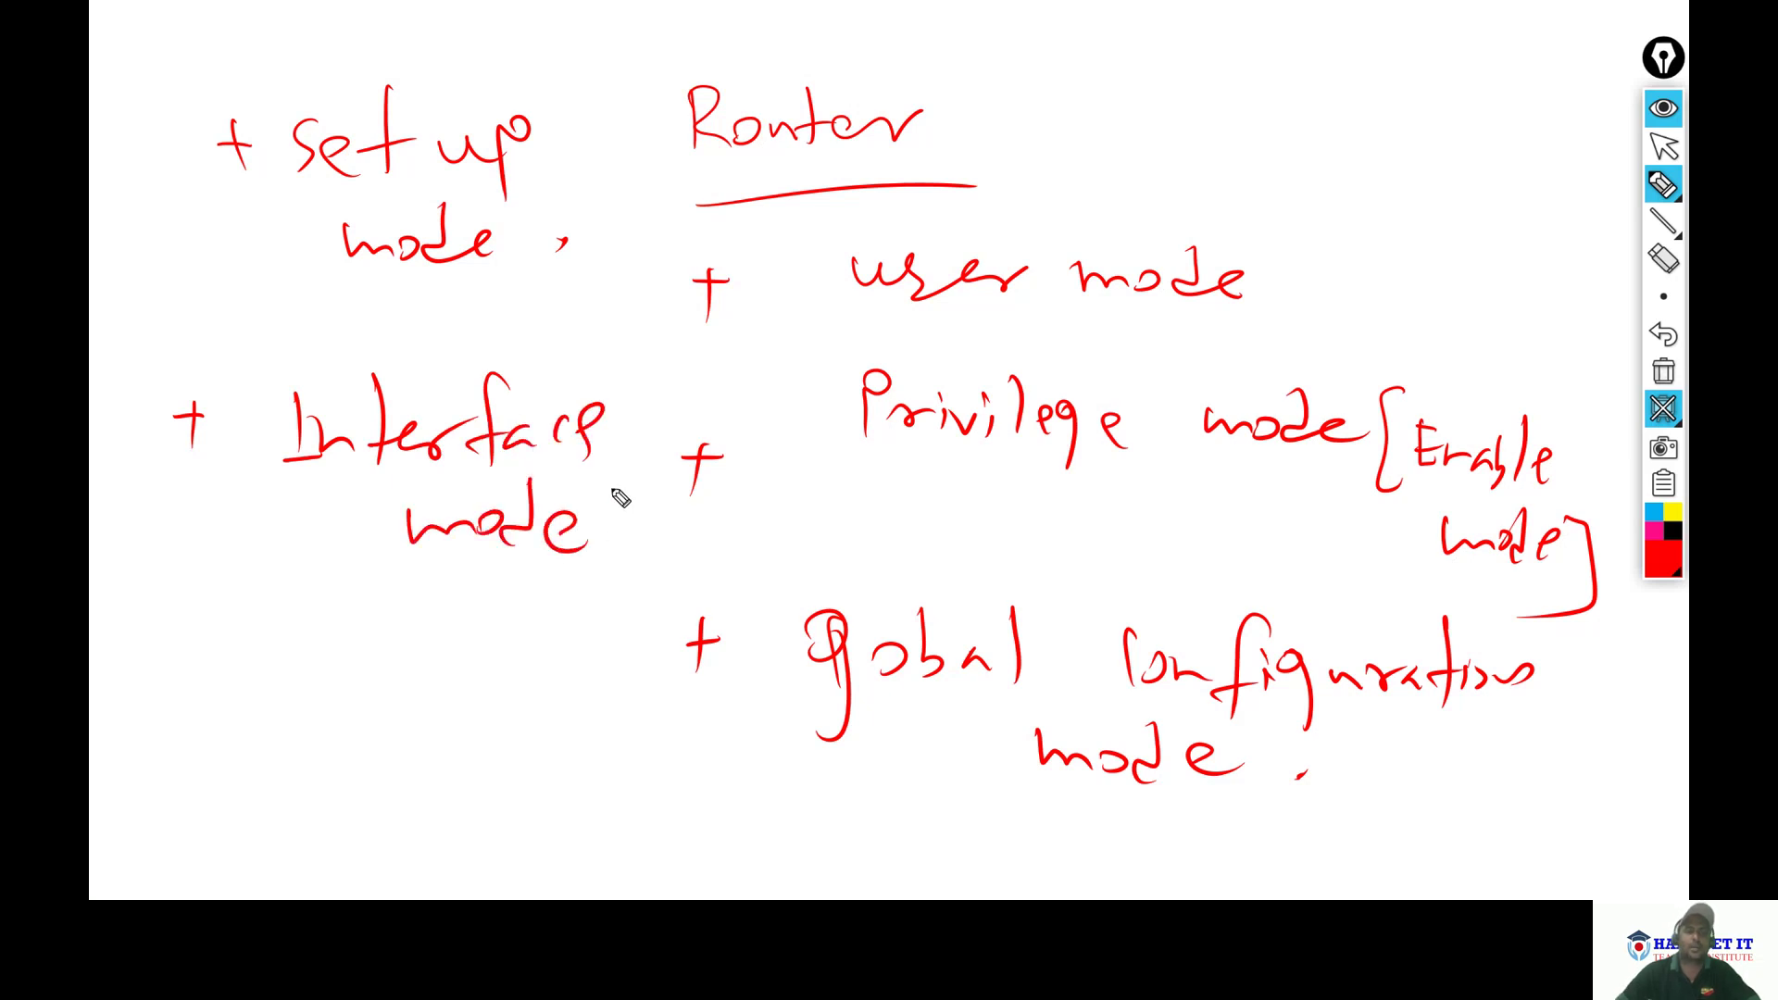
- Add the plus-bulleted entry "ROMMON mode" below "Interface mode"
{"action": "left_click_drag", "start_coordinate": [164, 682], "coordinate": [197, 679]}
{"action": "left_click_drag", "start_coordinate": [181, 662], "coordinate": [179, 695]}
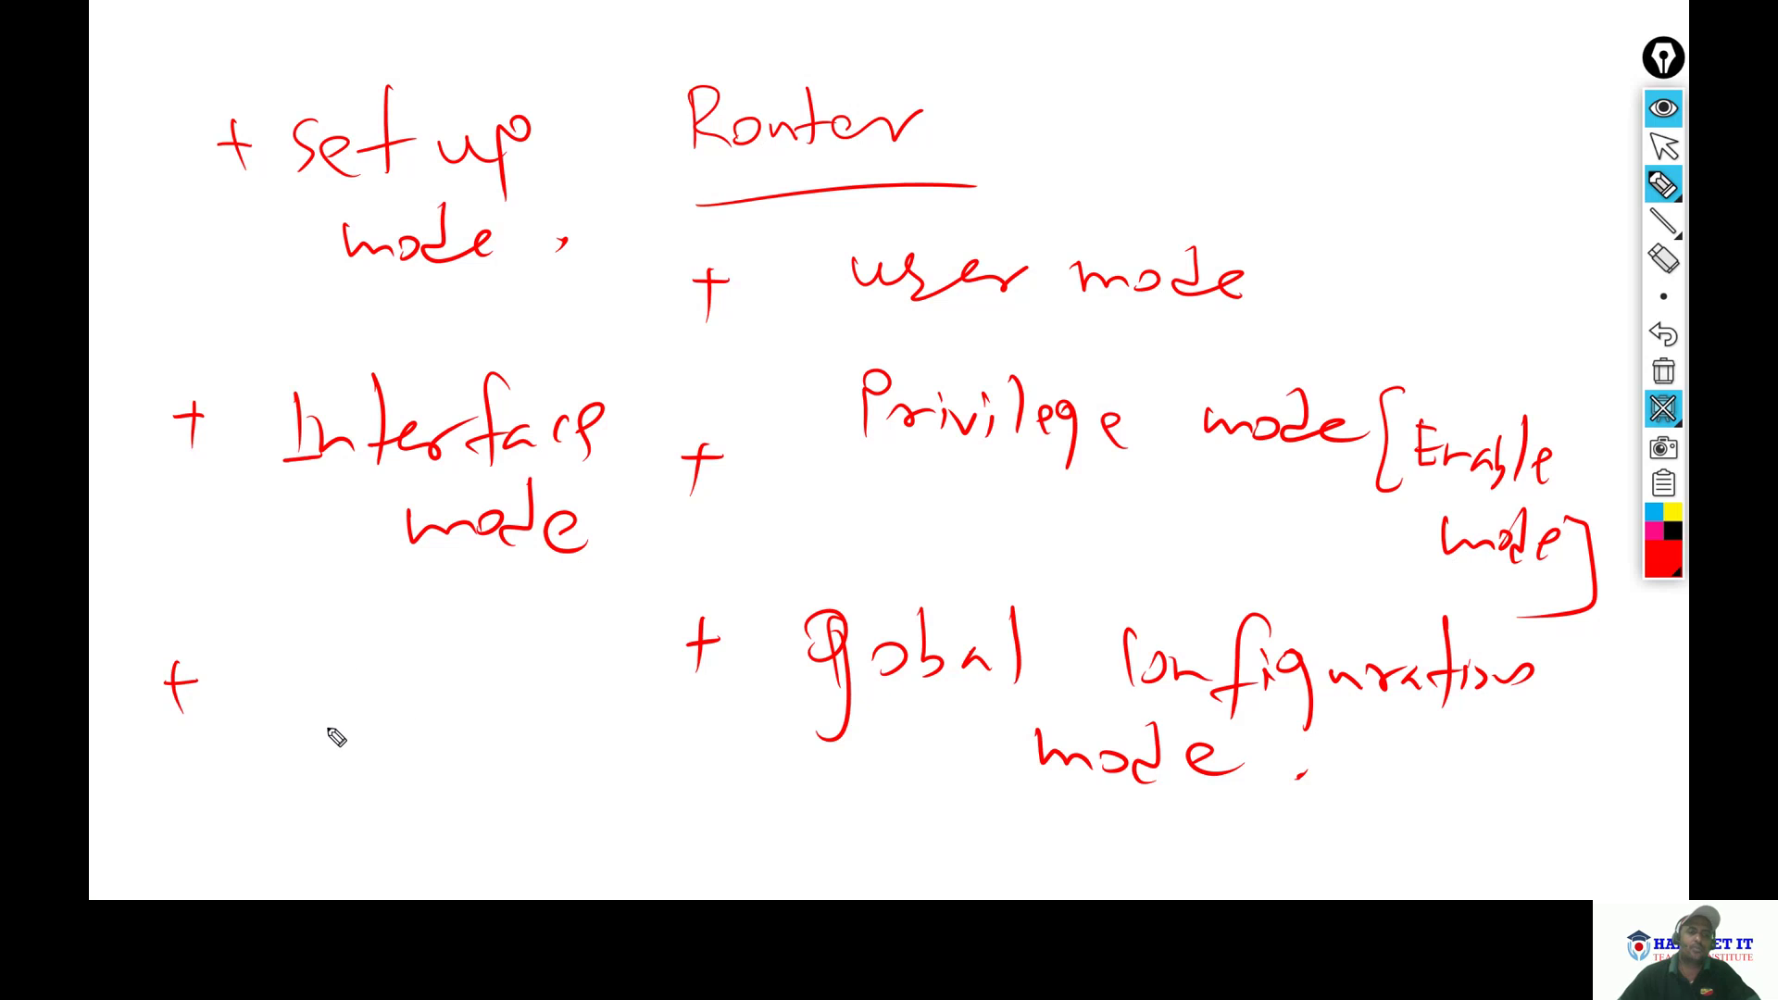
{"action": "mouse_move", "coordinate": [282, 675]}
{"action": "left_mouse_down"}
{"action": "mouse_move", "coordinate": [305, 734]}
{"action": "mouse_move", "coordinate": [370, 720]}
{"action": "mouse_move", "coordinate": [382, 692]}
{"action": "mouse_move", "coordinate": [379, 714]}
{"action": "mouse_move", "coordinate": [417, 692]}
{"action": "mouse_move", "coordinate": [431, 733]}
{"action": "mouse_move", "coordinate": [457, 694]}
{"action": "mouse_move", "coordinate": [494, 732]}
{"action": "mouse_move", "coordinate": [589, 690]}
{"action": "left_mouse_up"}
{"action": "mouse_move", "coordinate": [421, 857]}
{"action": "left_mouse_down"}
{"action": "mouse_move", "coordinate": [502, 833]}
{"action": "mouse_move", "coordinate": [522, 804]}
{"action": "mouse_move", "coordinate": [530, 832]}
{"action": "mouse_move", "coordinate": [596, 843]}
{"action": "mouse_move", "coordinate": [683, 810]}
{"action": "mouse_move", "coordinate": [702, 843]}
{"action": "left_mouse_up"}
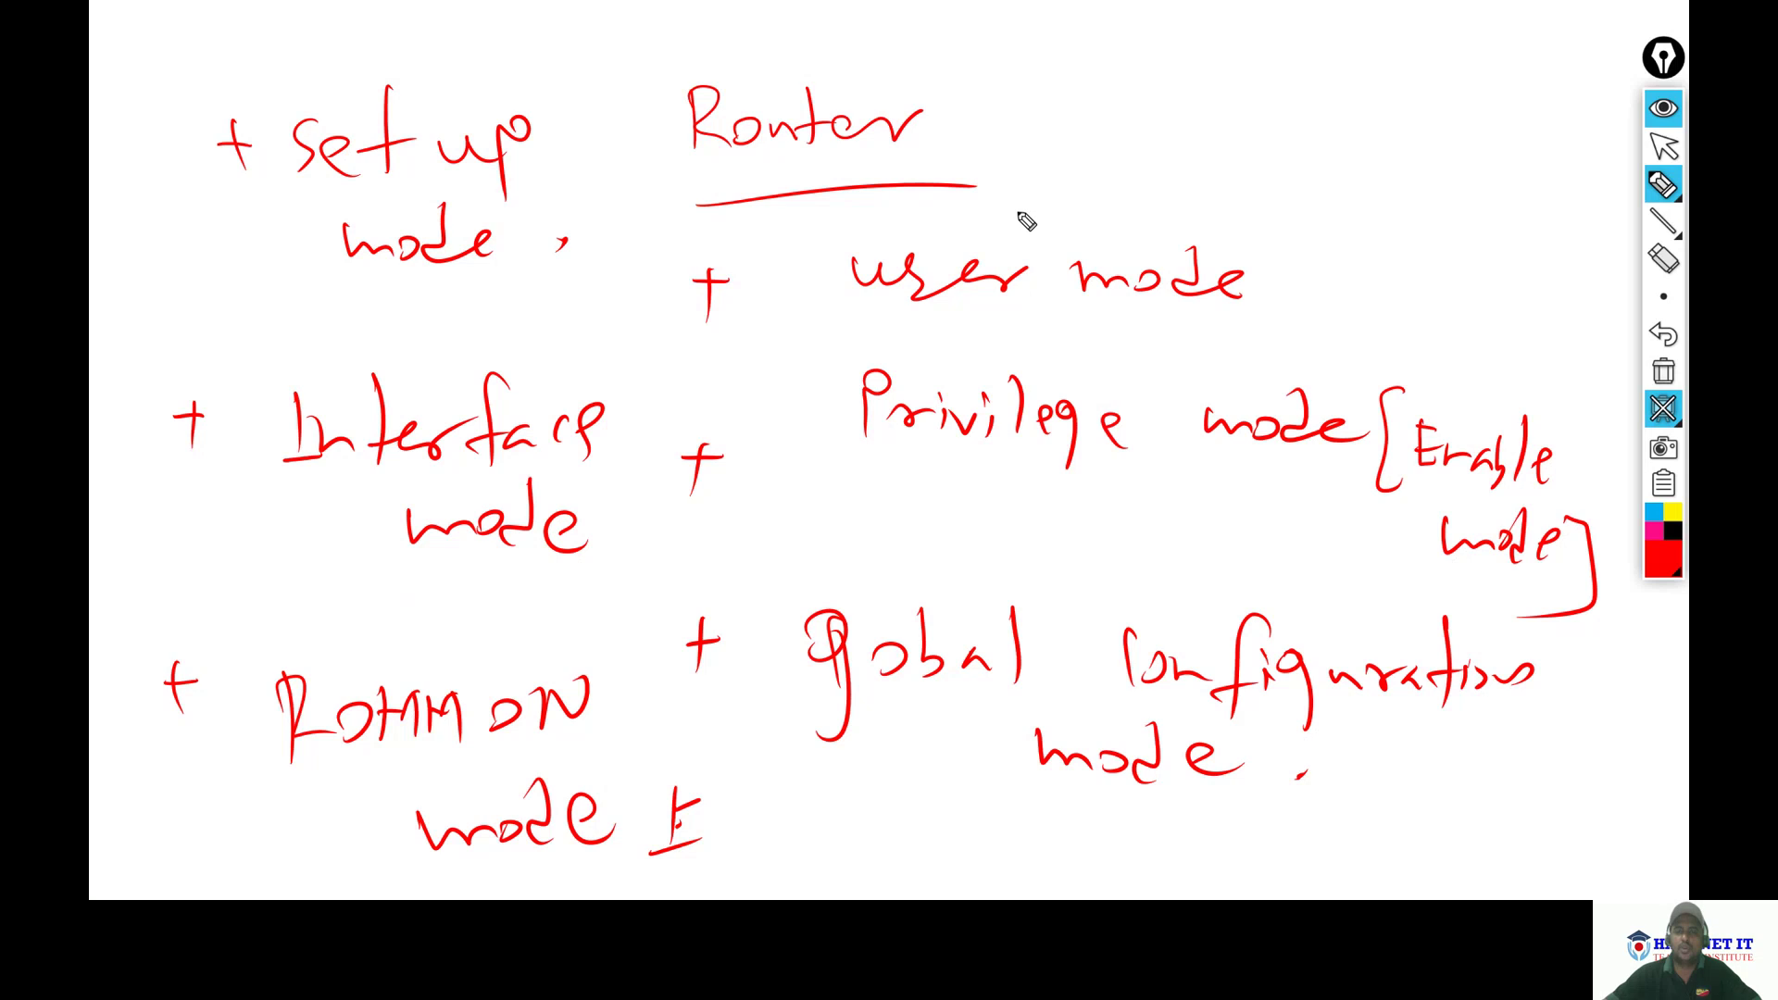
- Clear the whiteboard and handwrite the heading "user mode" with the prompt "Router >" beneath it
{"action": "left_click", "coordinate": [1663, 371]}
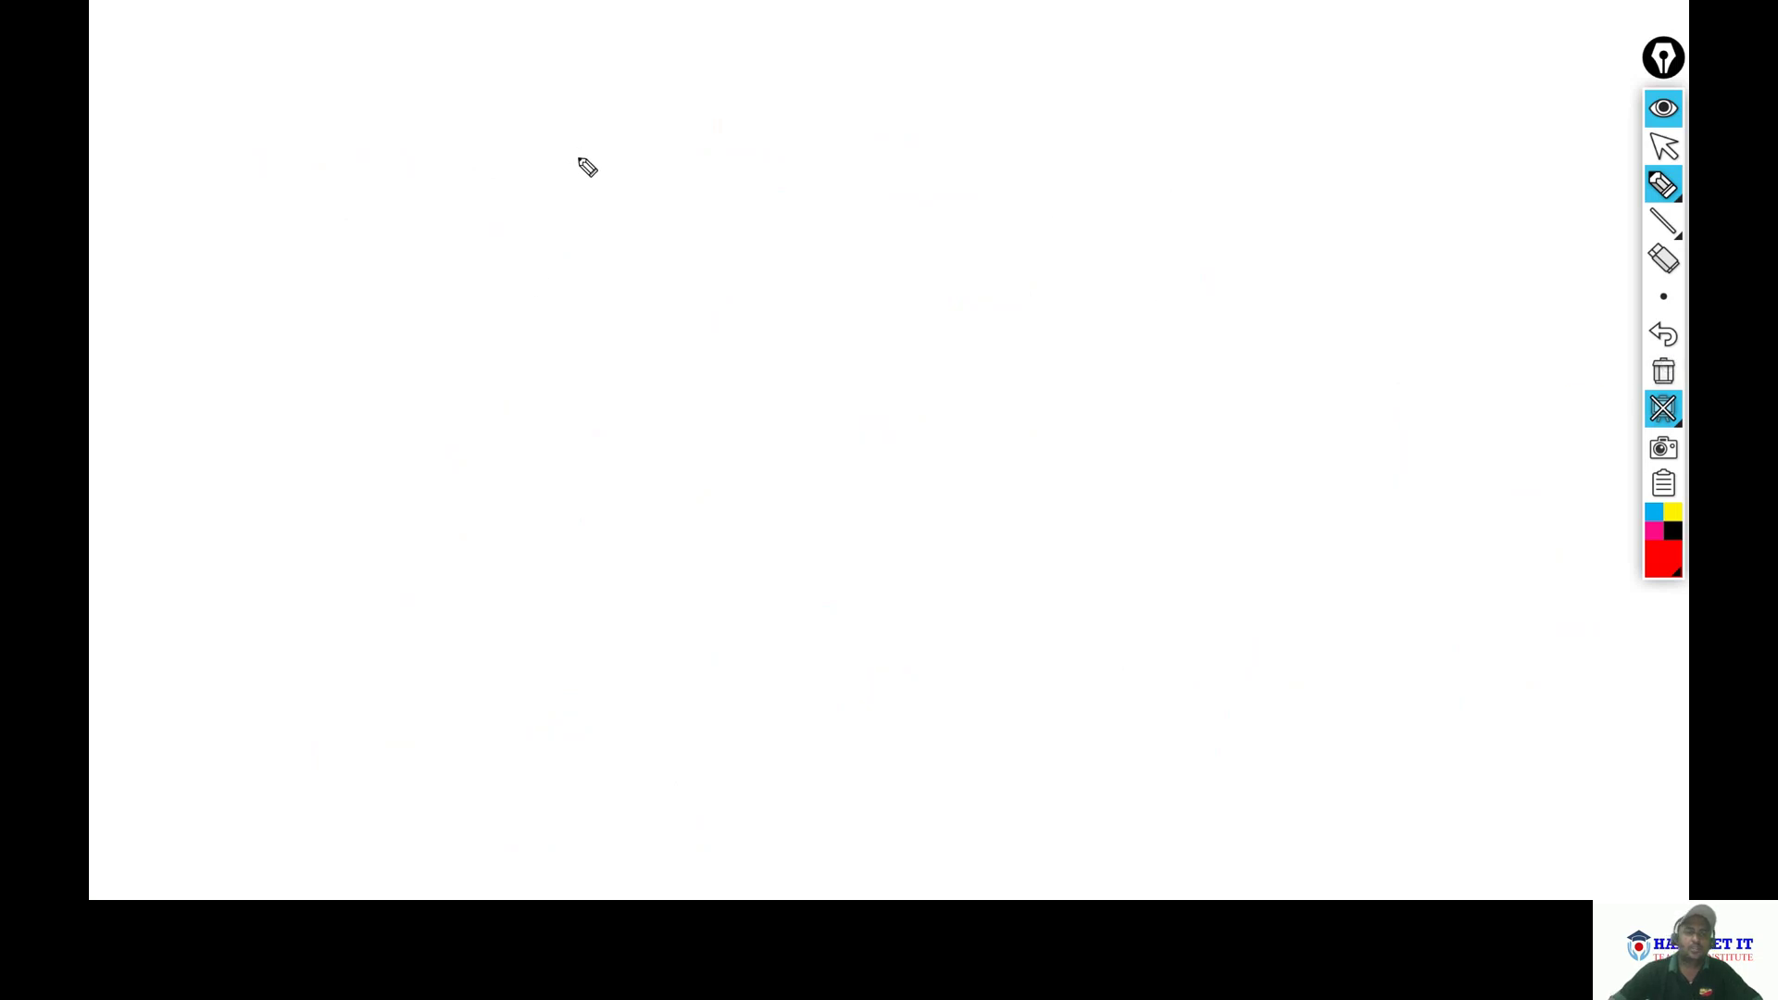
{"action": "mouse_move", "coordinate": [587, 167]}
{"action": "left_mouse_down"}
{"action": "mouse_move", "coordinate": [644, 156]}
{"action": "mouse_move", "coordinate": [659, 193]}
{"action": "mouse_move", "coordinate": [755, 162]}
{"action": "left_mouse_up"}
{"action": "mouse_move", "coordinate": [871, 146]}
{"action": "left_mouse_down"}
{"action": "mouse_move", "coordinate": [917, 183]}
{"action": "mouse_move", "coordinate": [1101, 180]}
{"action": "left_mouse_up"}
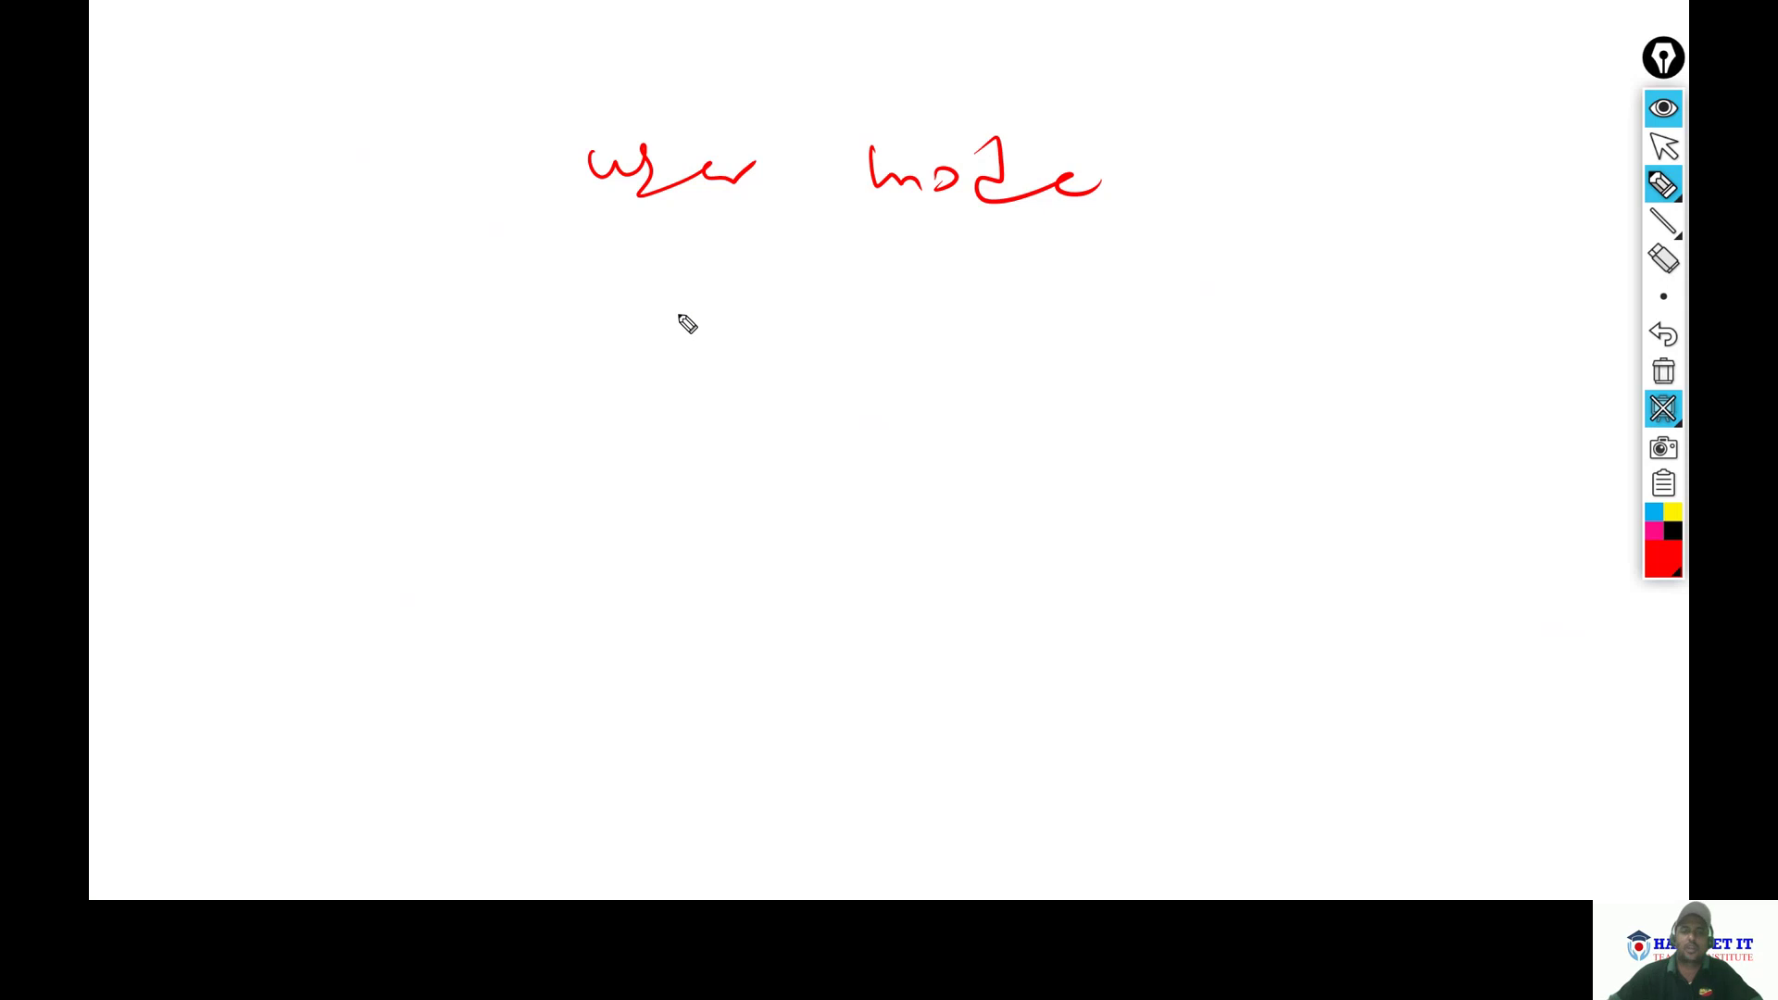
{"action": "mouse_move", "coordinate": [684, 266]}
{"action": "left_mouse_down"}
{"action": "mouse_move", "coordinate": [687, 342]}
{"action": "mouse_move", "coordinate": [713, 267]}
{"action": "mouse_move", "coordinate": [706, 324]}
{"action": "mouse_move", "coordinate": [762, 326]}
{"action": "left_mouse_up"}
{"action": "left_click_drag", "start_coordinate": [802, 320], "coordinate": [831, 336]}
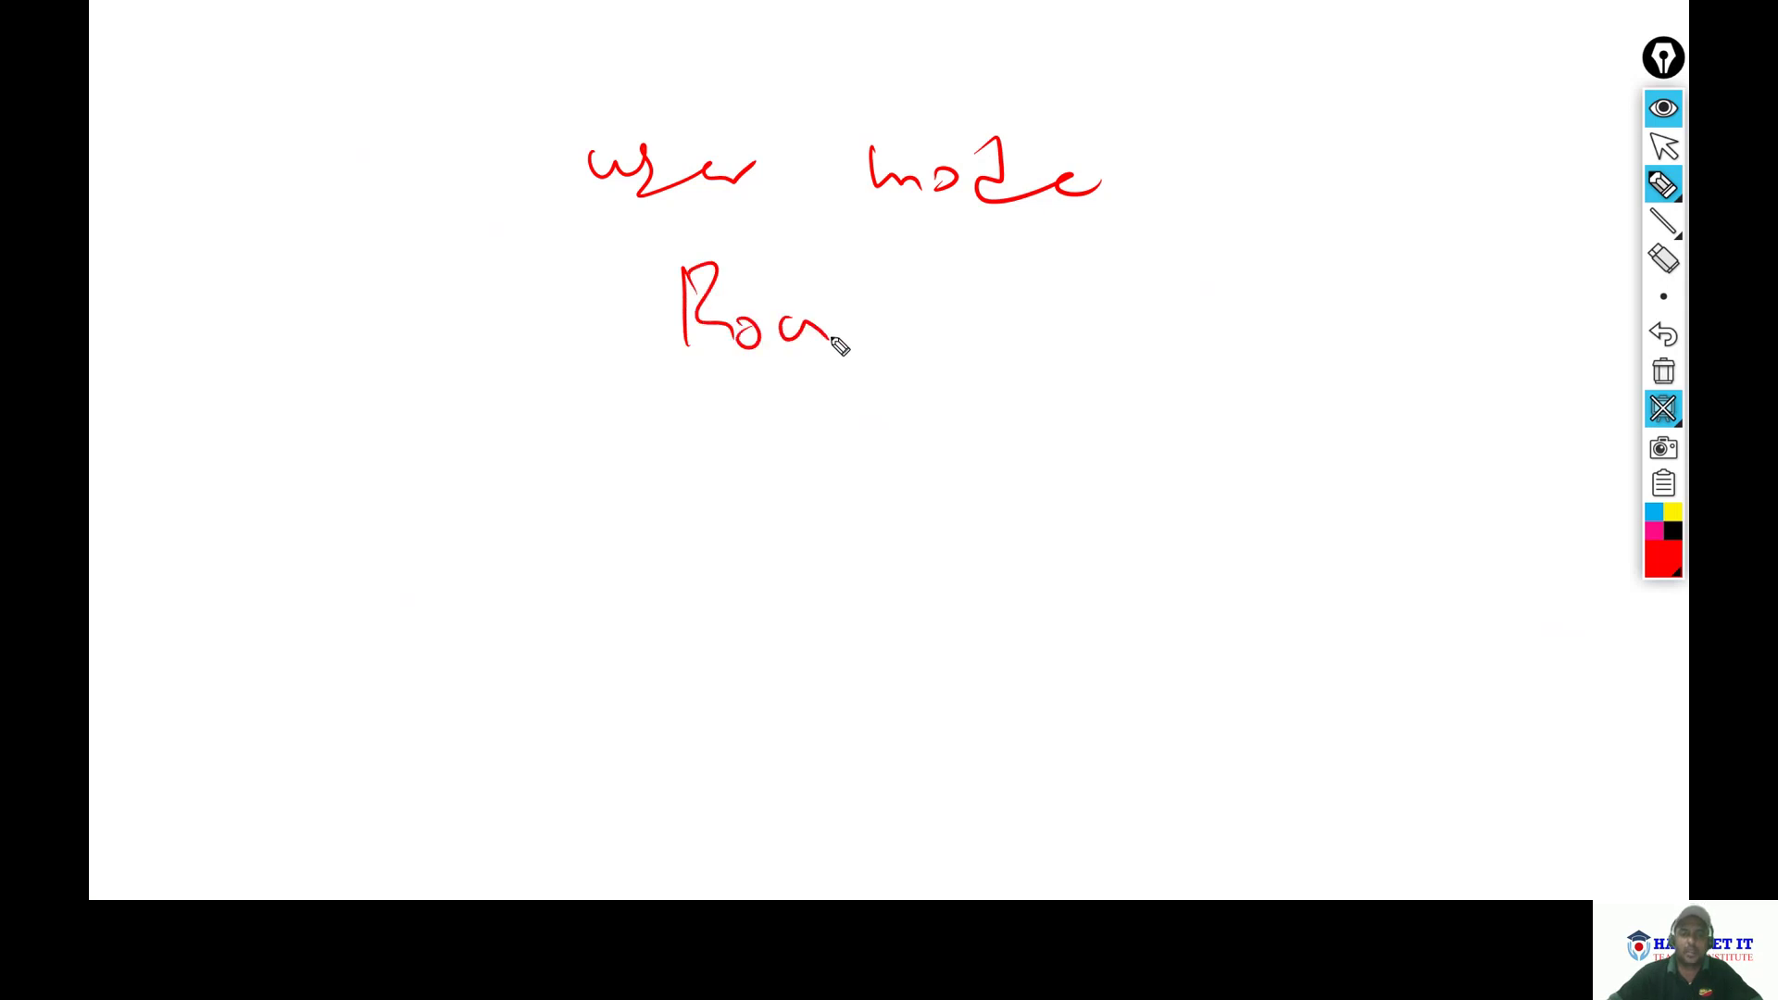
{"action": "mouse_move", "coordinate": [844, 264]}
{"action": "left_mouse_down"}
{"action": "mouse_move", "coordinate": [850, 350]}
{"action": "mouse_move", "coordinate": [980, 301]}
{"action": "mouse_move", "coordinate": [1028, 375]}
{"action": "left_mouse_up"}
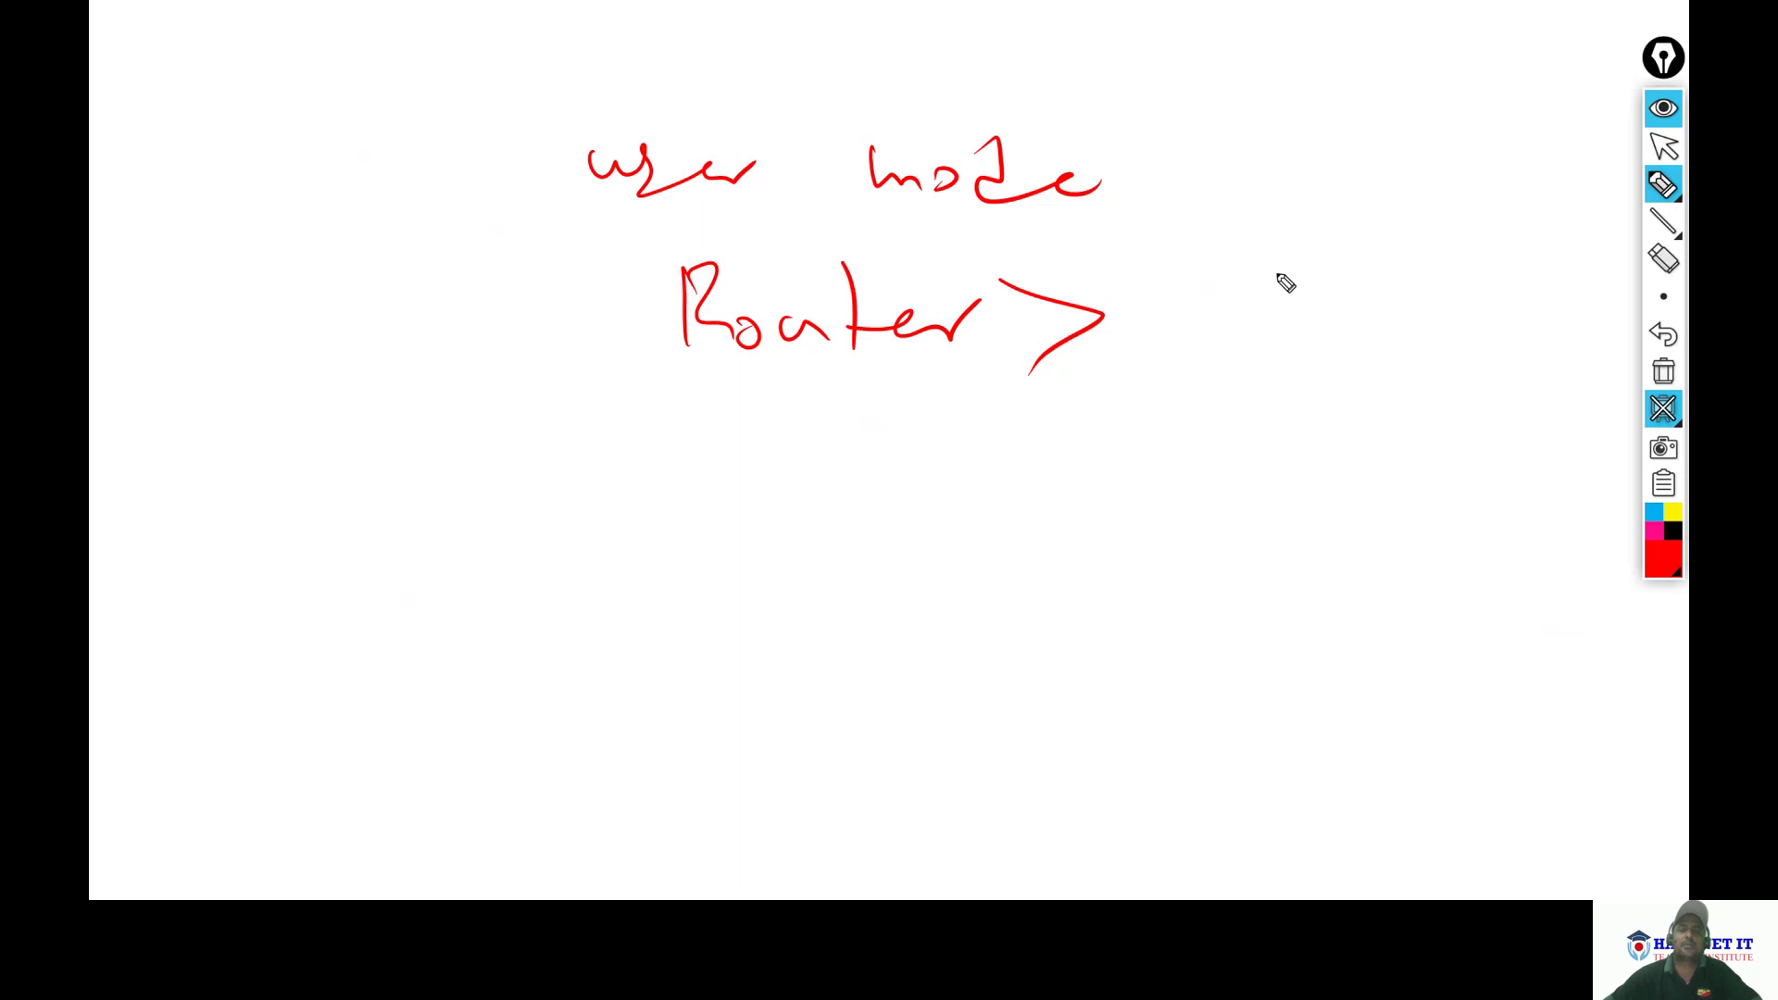
- Draw an arrow from the Router > prompt to the note "user mode" and double-underline that note
{"action": "mouse_move", "coordinate": [1144, 276]}
{"action": "left_mouse_down"}
{"action": "mouse_move", "coordinate": [1380, 196]}
{"action": "mouse_move", "coordinate": [1392, 167]}
{"action": "left_mouse_up"}
{"action": "left_click_drag", "start_coordinate": [1331, 273], "coordinate": [1473, 239]}
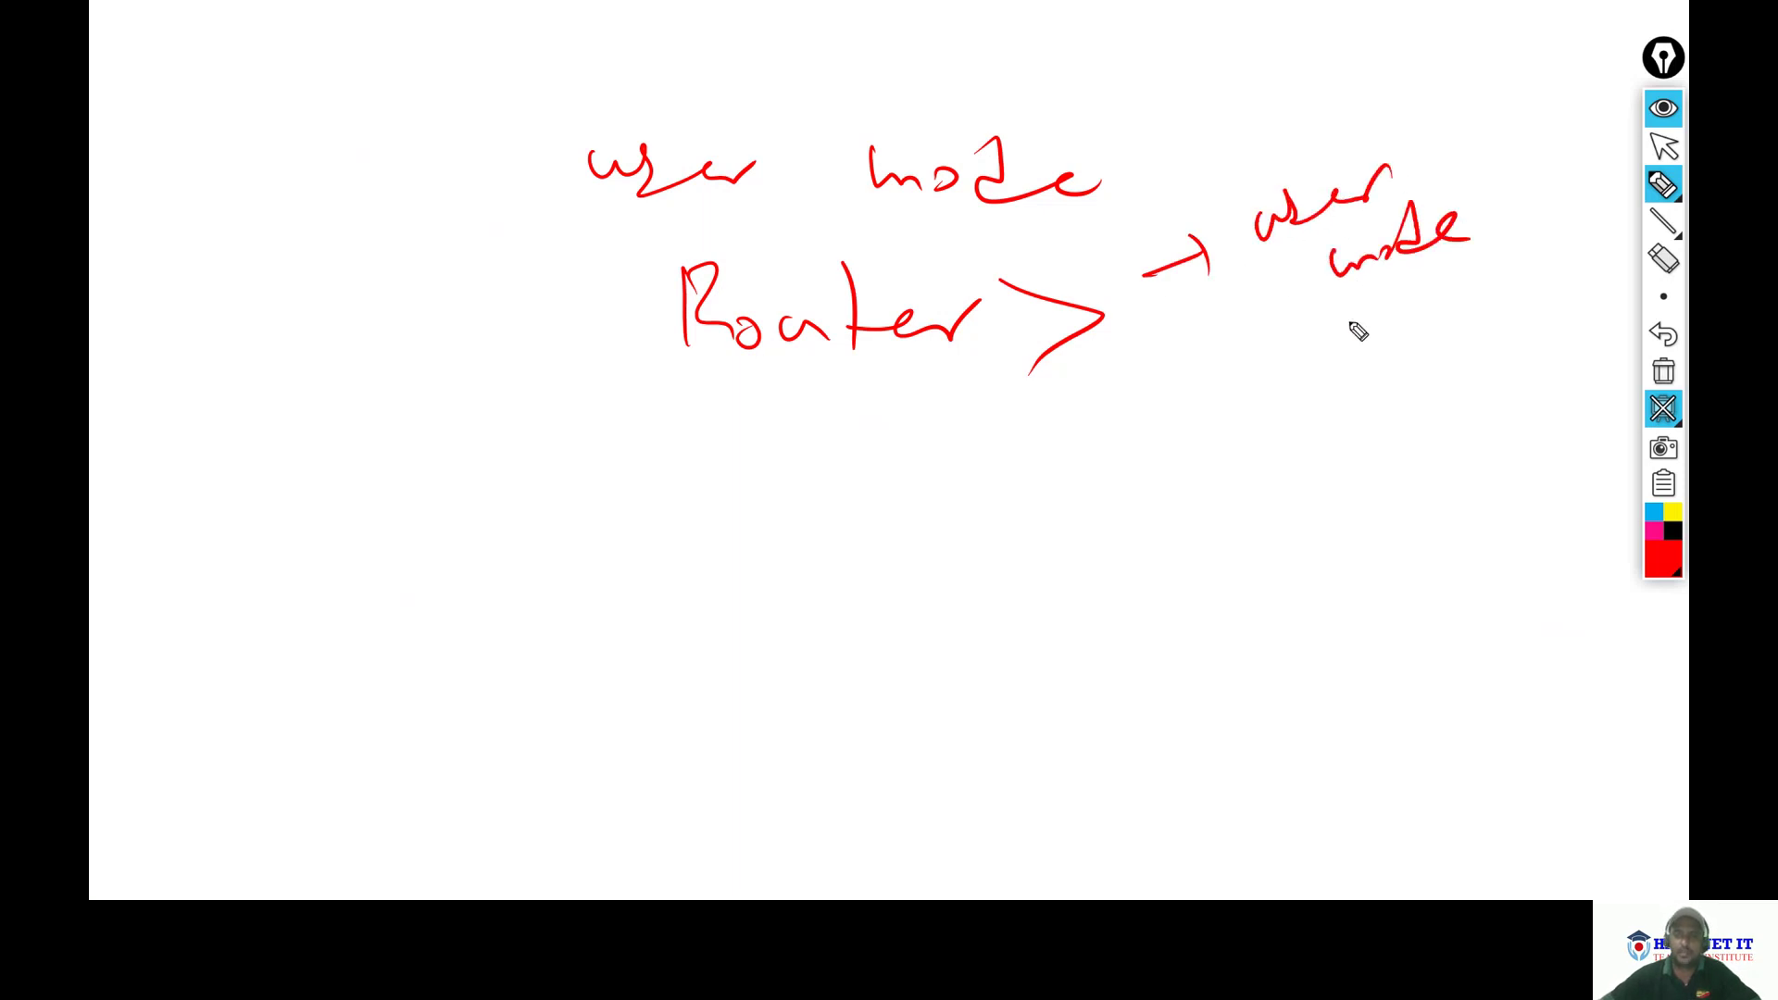
{"action": "left_click_drag", "start_coordinate": [1351, 324], "coordinate": [1472, 271]}
{"action": "left_click_drag", "start_coordinate": [1378, 326], "coordinate": [1475, 276]}
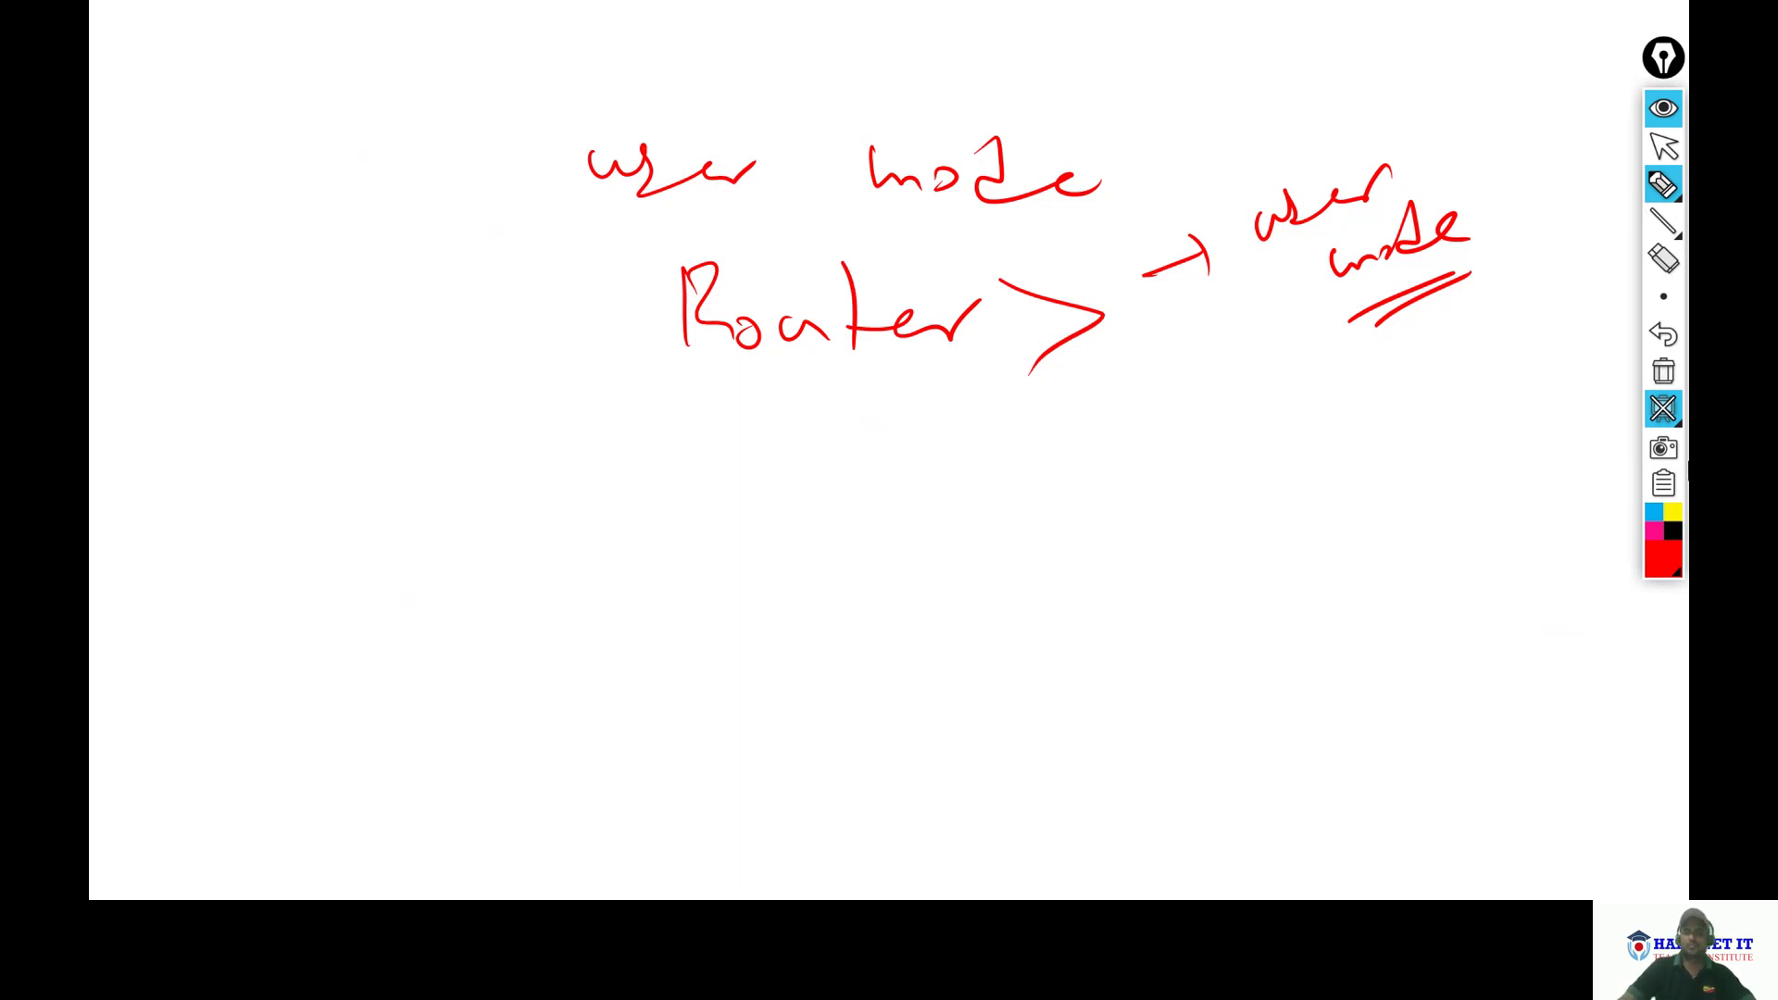
- Close the whiteboard with its ink erased and minimize the Teams meeting window
{"action": "left_click", "coordinate": [1663, 146]}
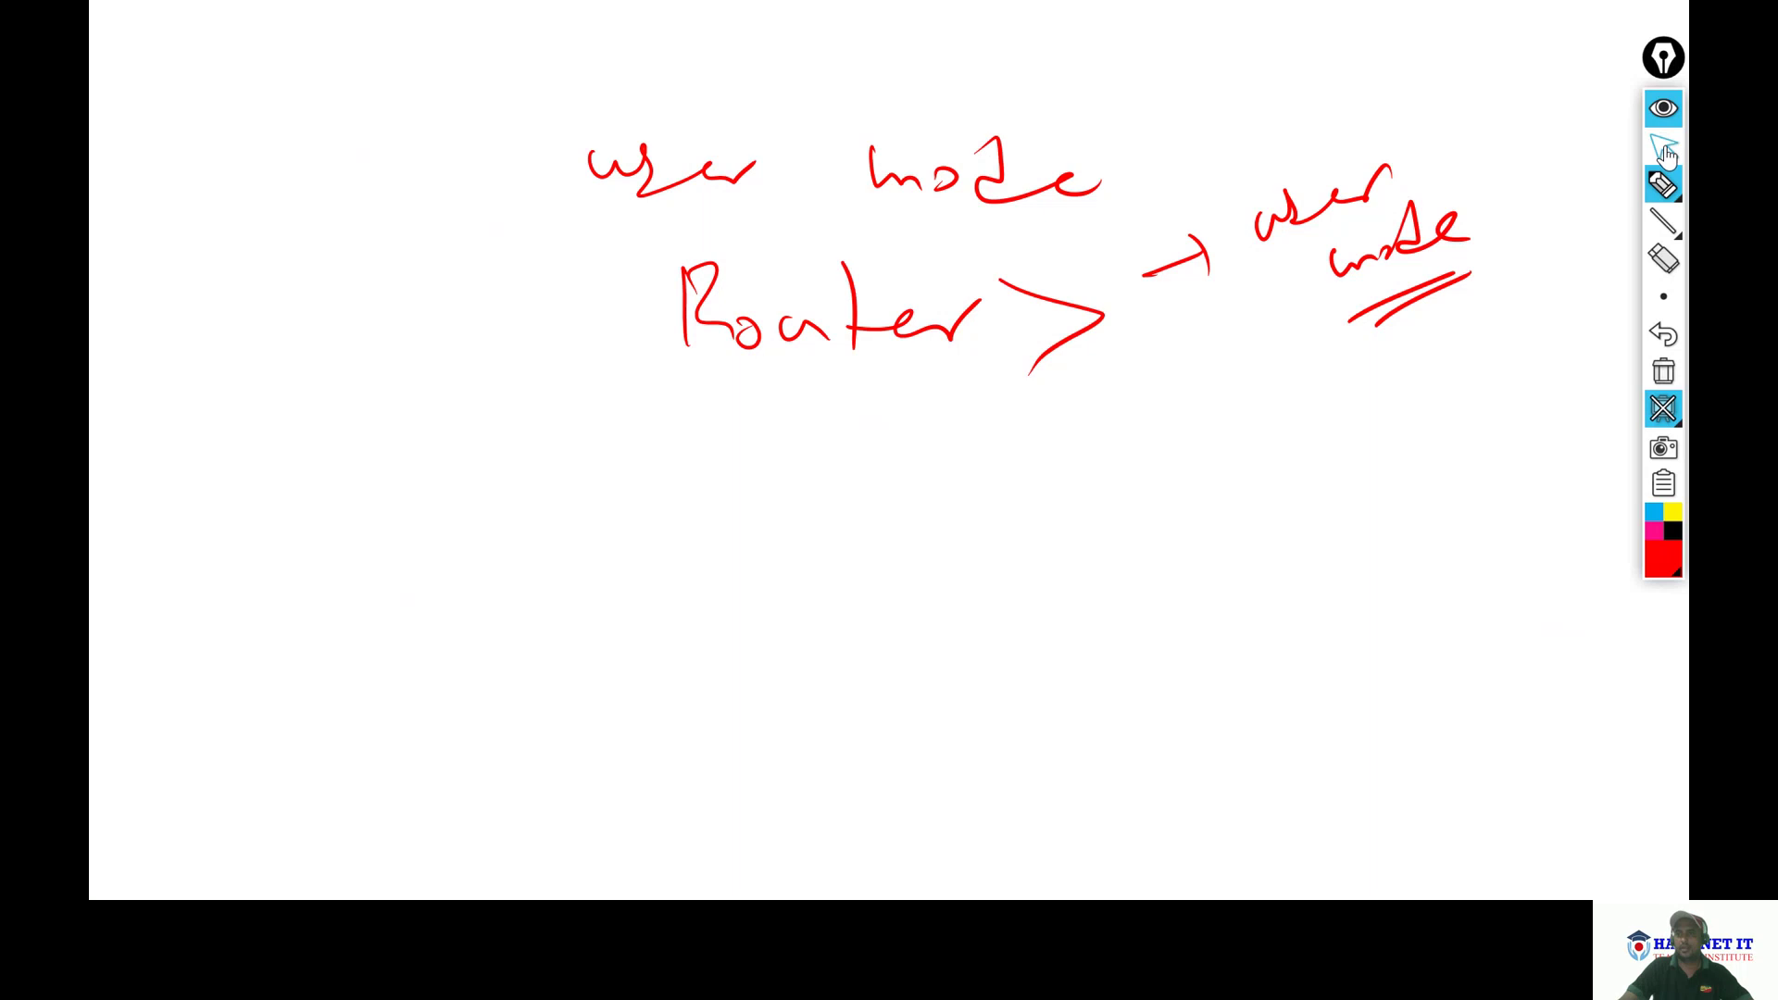
{"action": "left_click", "coordinate": [1667, 418]}
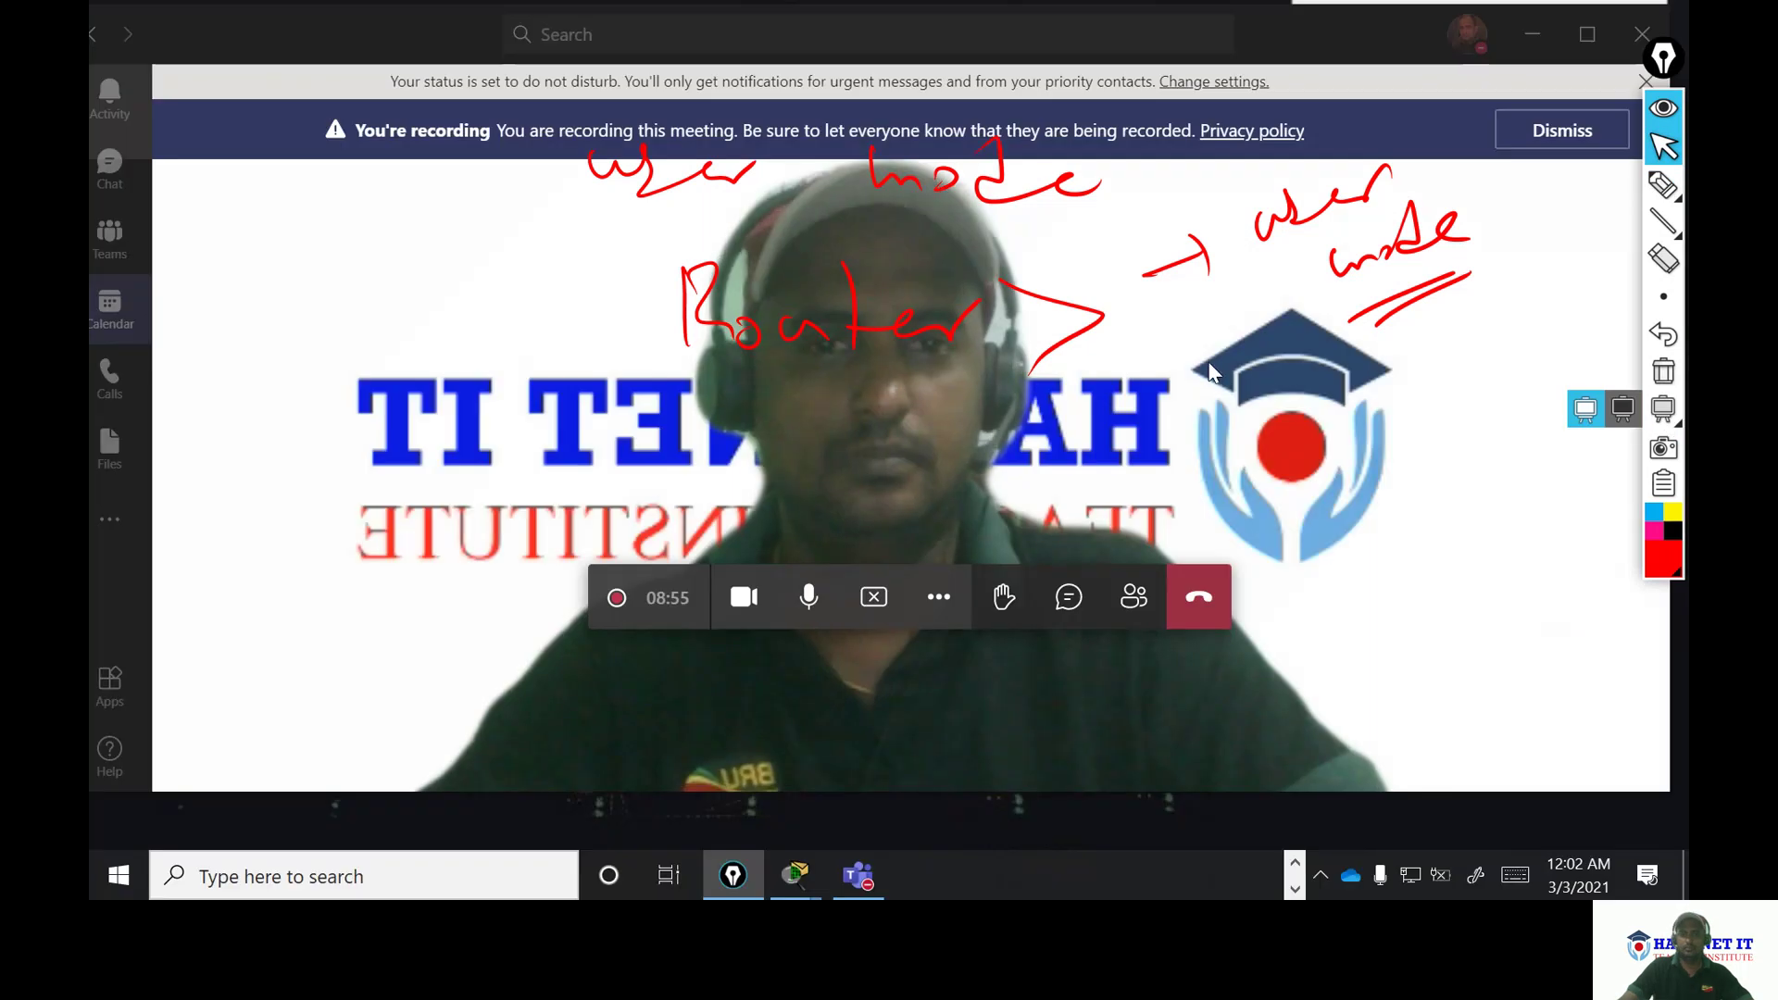
{"action": "left_click", "coordinate": [1663, 372]}
{"action": "left_click", "coordinate": [1532, 34]}
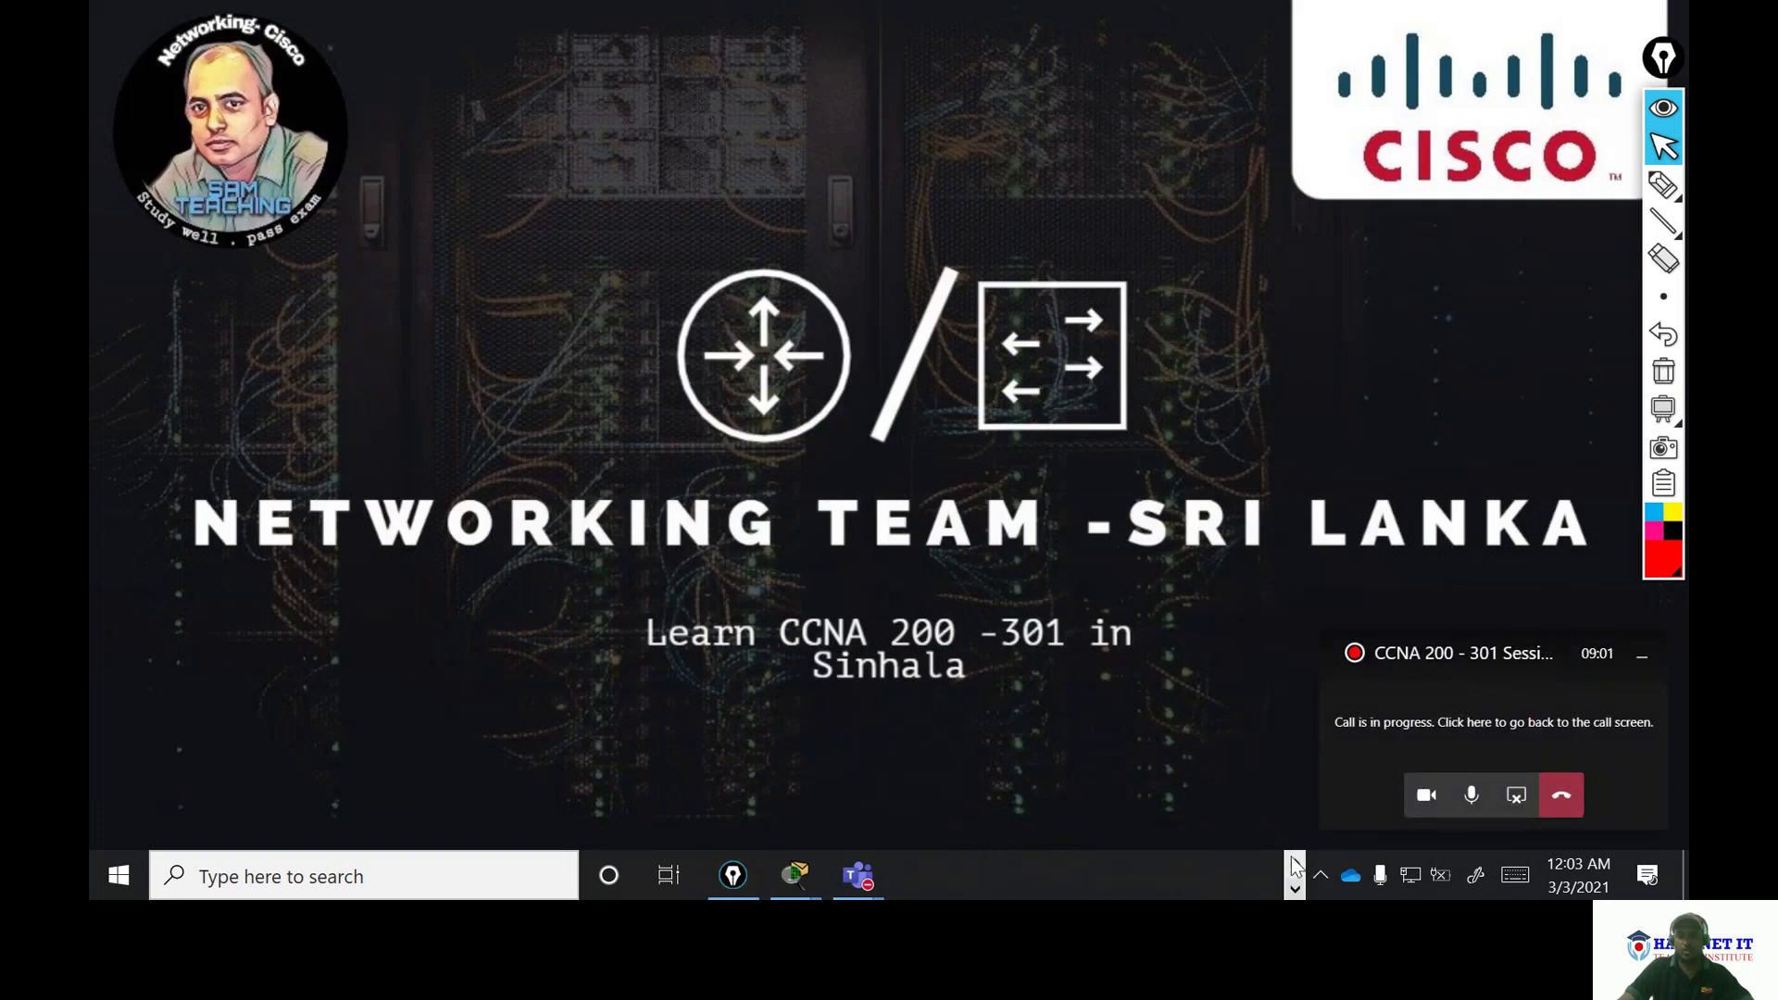
- Switch to the Router0 window of Cisco Packet Tracer and start the console session at the Router> prompt
{"action": "mouse_move", "coordinate": [781, 877]}
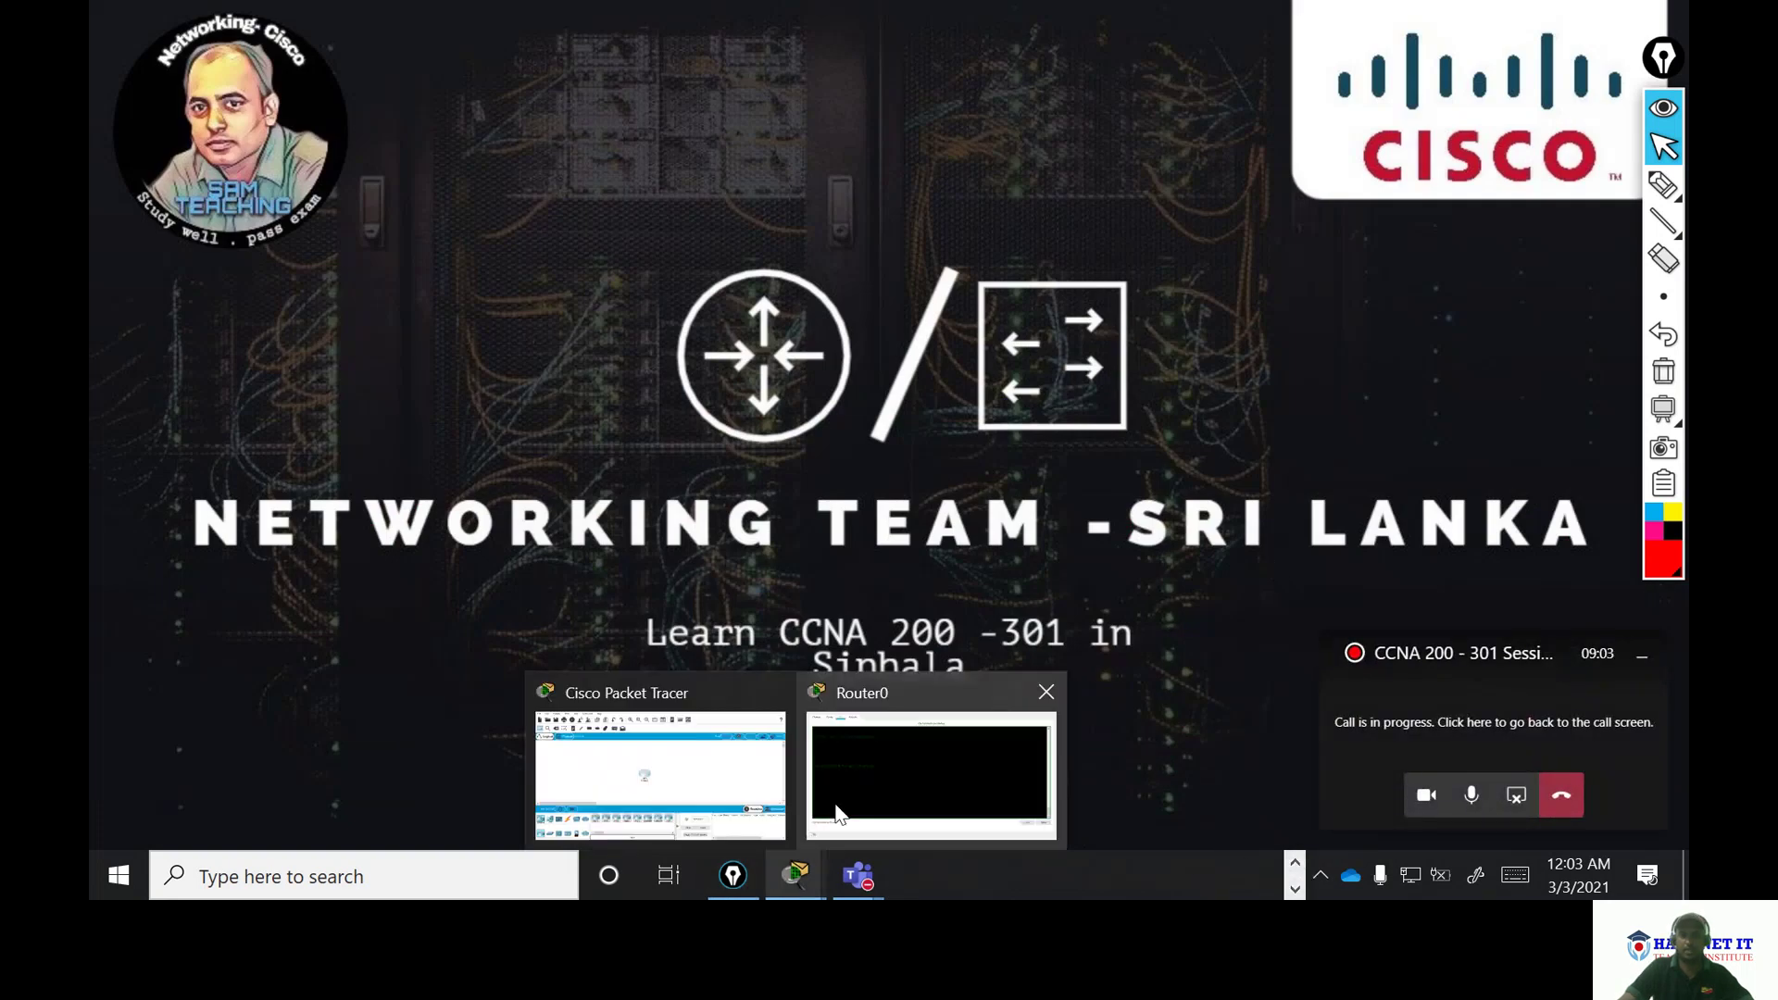
{"action": "left_click", "coordinate": [864, 801]}
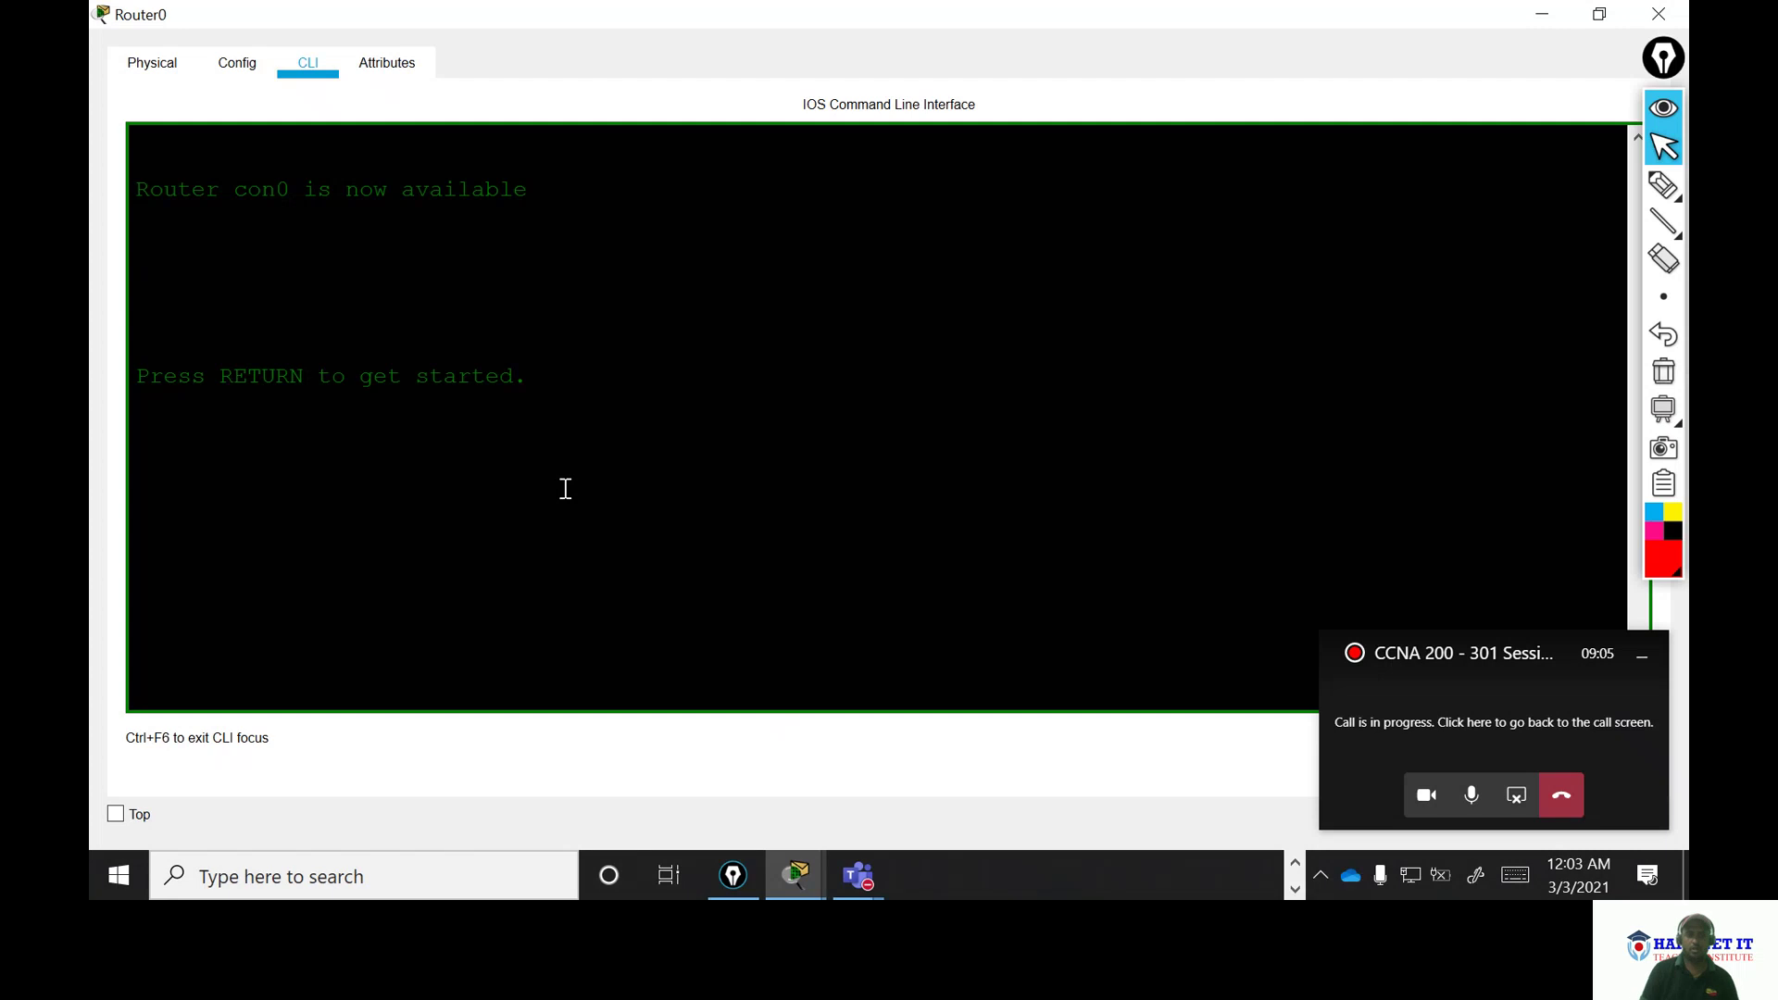
{"action": "key", "text": "Return"}
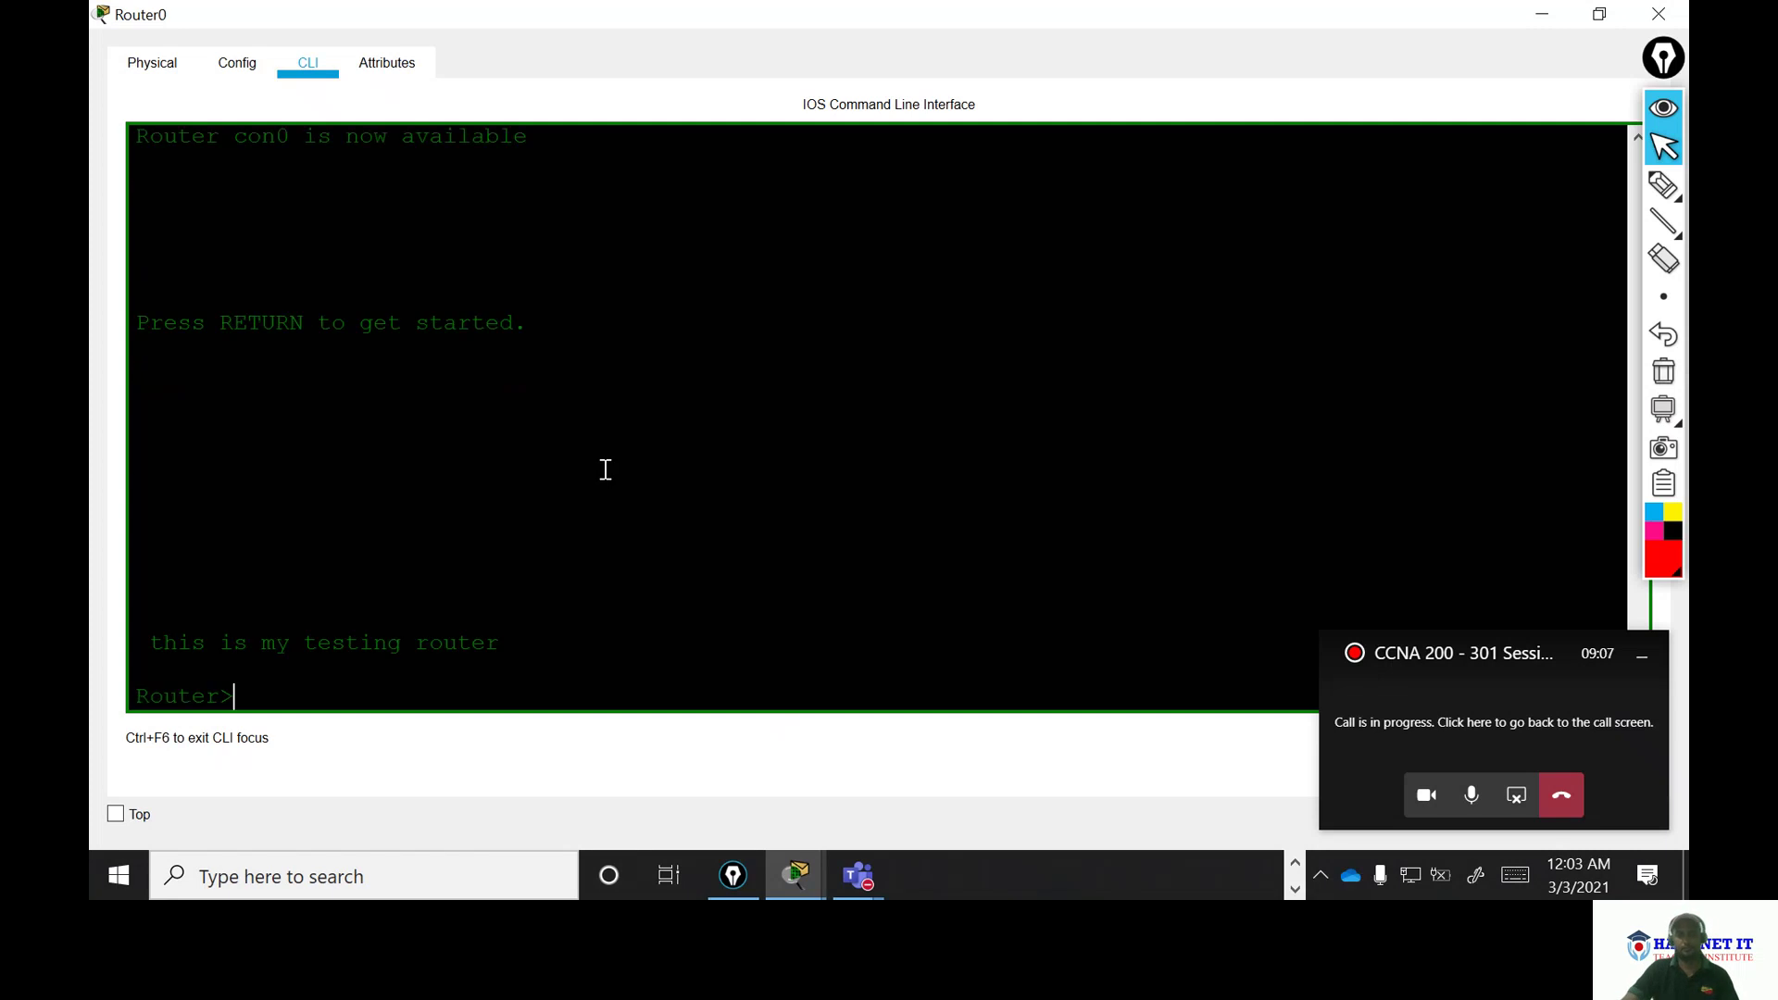
{"action": "key", "text": "Return"}
{"action": "key", "text": "Return"}
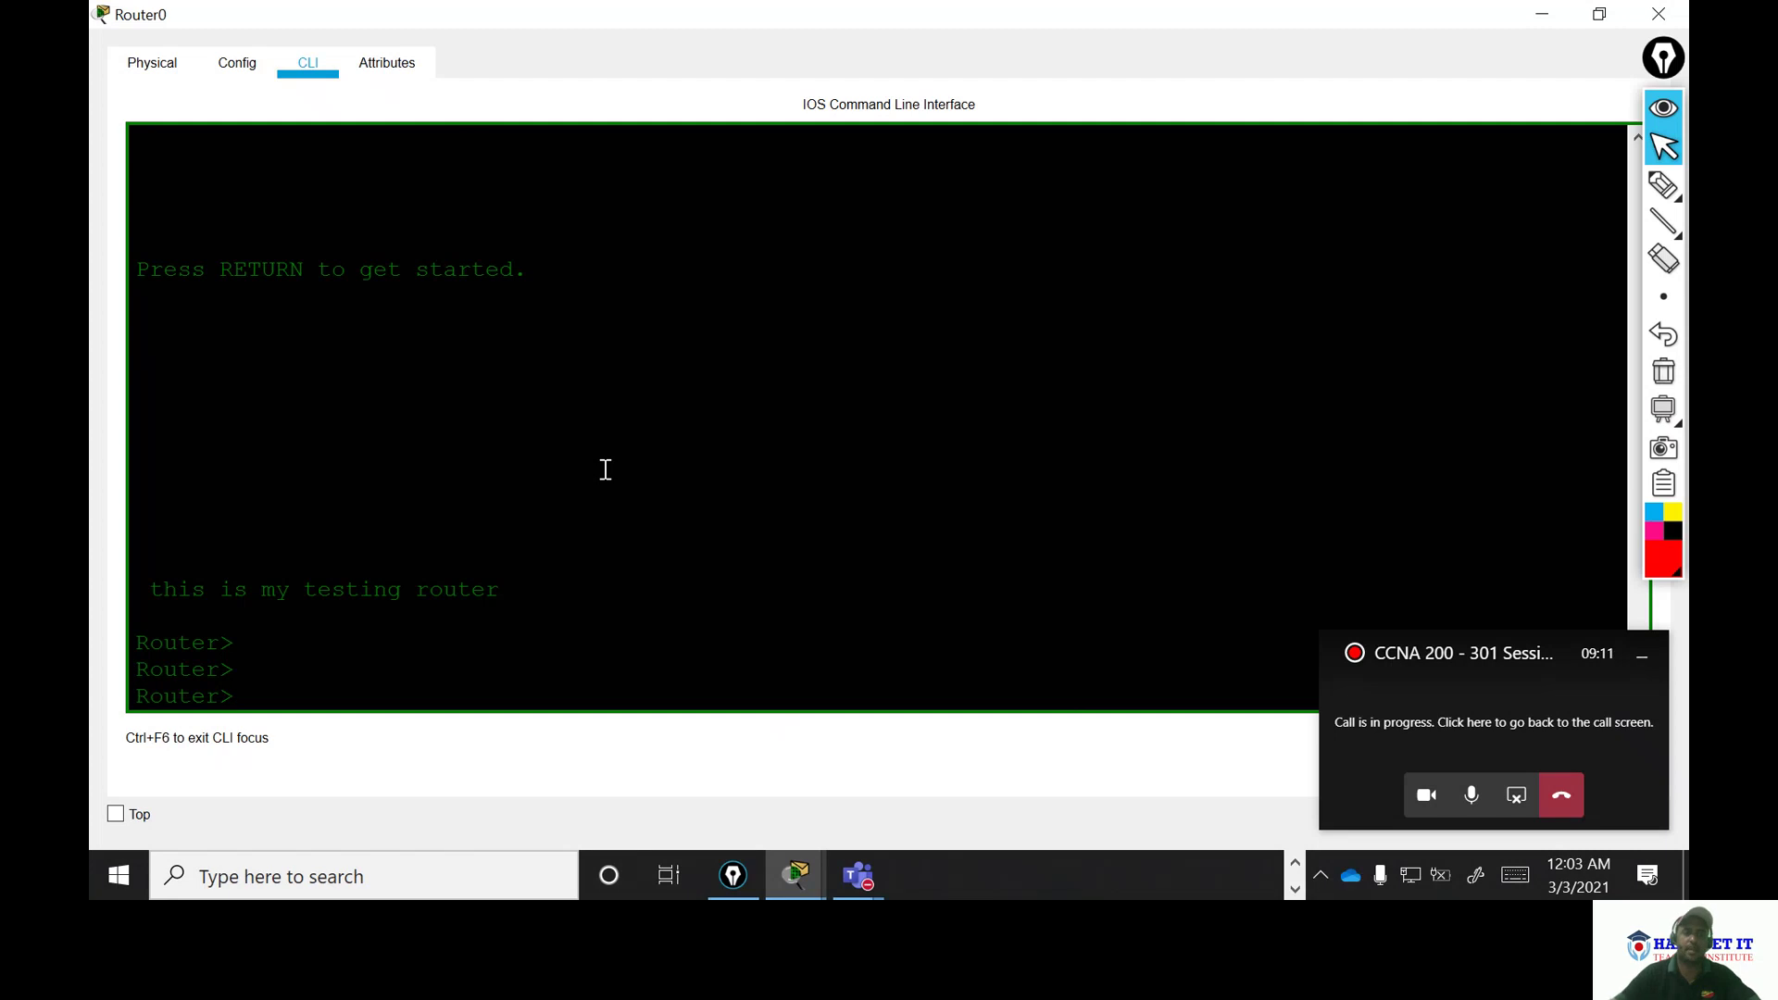
- Annotate the first Router> prompt in red with an arrow to "user mode" and a double-underlined "viewing function only"
{"action": "left_click", "coordinate": [1664, 185]}
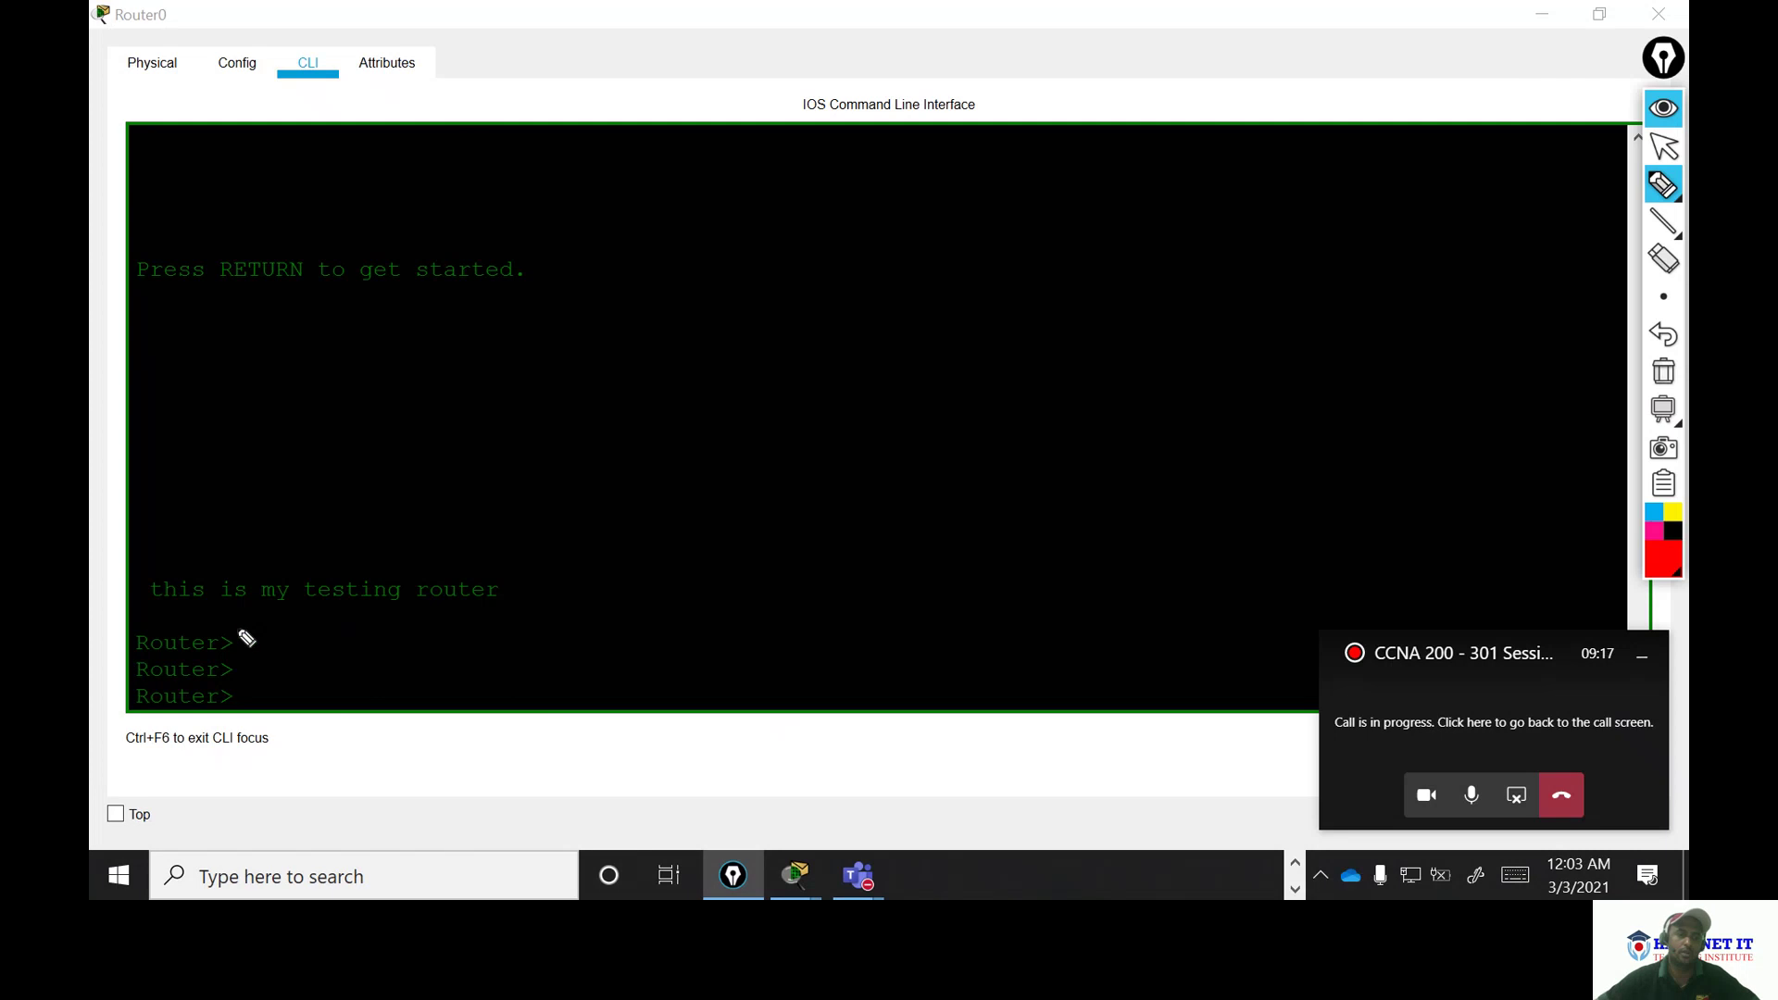
{"action": "mouse_move", "coordinate": [231, 648]}
{"action": "left_mouse_down"}
{"action": "mouse_move", "coordinate": [549, 491]}
{"action": "mouse_move", "coordinate": [538, 513]}
{"action": "mouse_move", "coordinate": [707, 472]}
{"action": "mouse_move", "coordinate": [755, 426]}
{"action": "mouse_move", "coordinate": [842, 413]}
{"action": "mouse_move", "coordinate": [905, 377]}
{"action": "mouse_move", "coordinate": [923, 395]}
{"action": "left_mouse_up"}
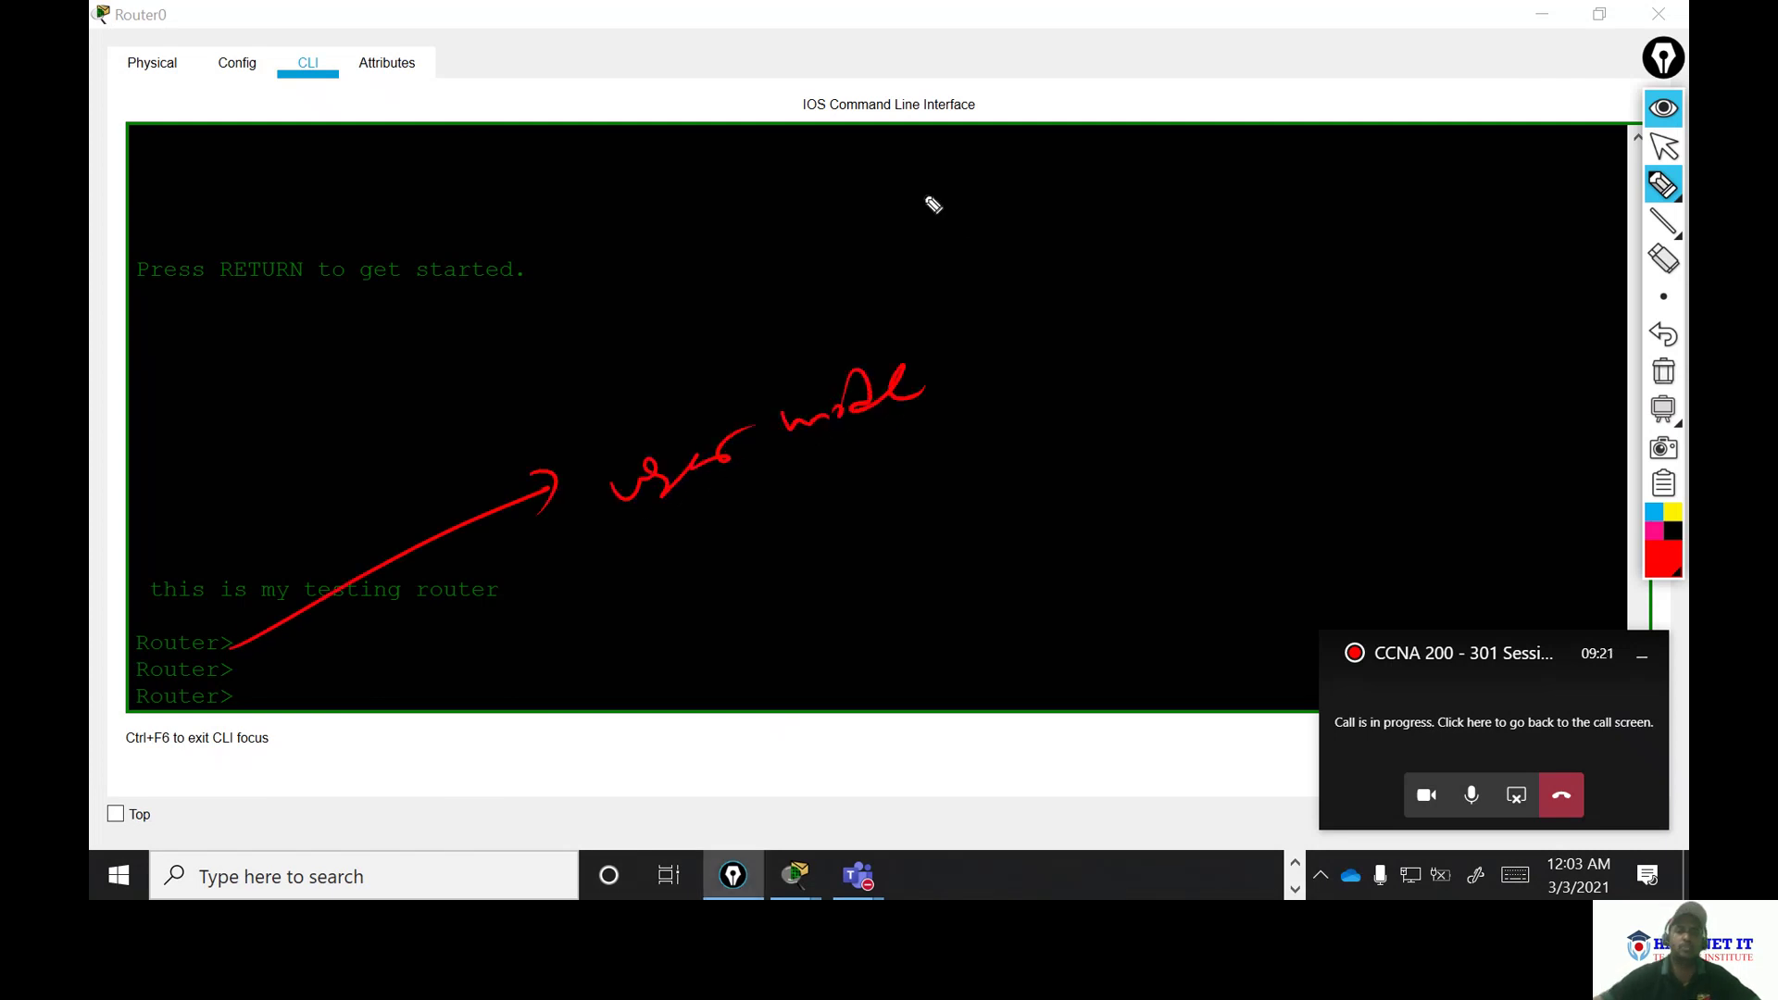
{"action": "mouse_move", "coordinate": [950, 312]}
{"action": "left_mouse_down"}
{"action": "mouse_move", "coordinate": [1016, 296]}
{"action": "mouse_move", "coordinate": [1011, 320]}
{"action": "mouse_move", "coordinate": [1097, 248]}
{"action": "mouse_move", "coordinate": [1162, 278]}
{"action": "mouse_move", "coordinate": [1226, 254]}
{"action": "mouse_move", "coordinate": [1254, 350]}
{"action": "mouse_move", "coordinate": [1215, 361]}
{"action": "left_mouse_up"}
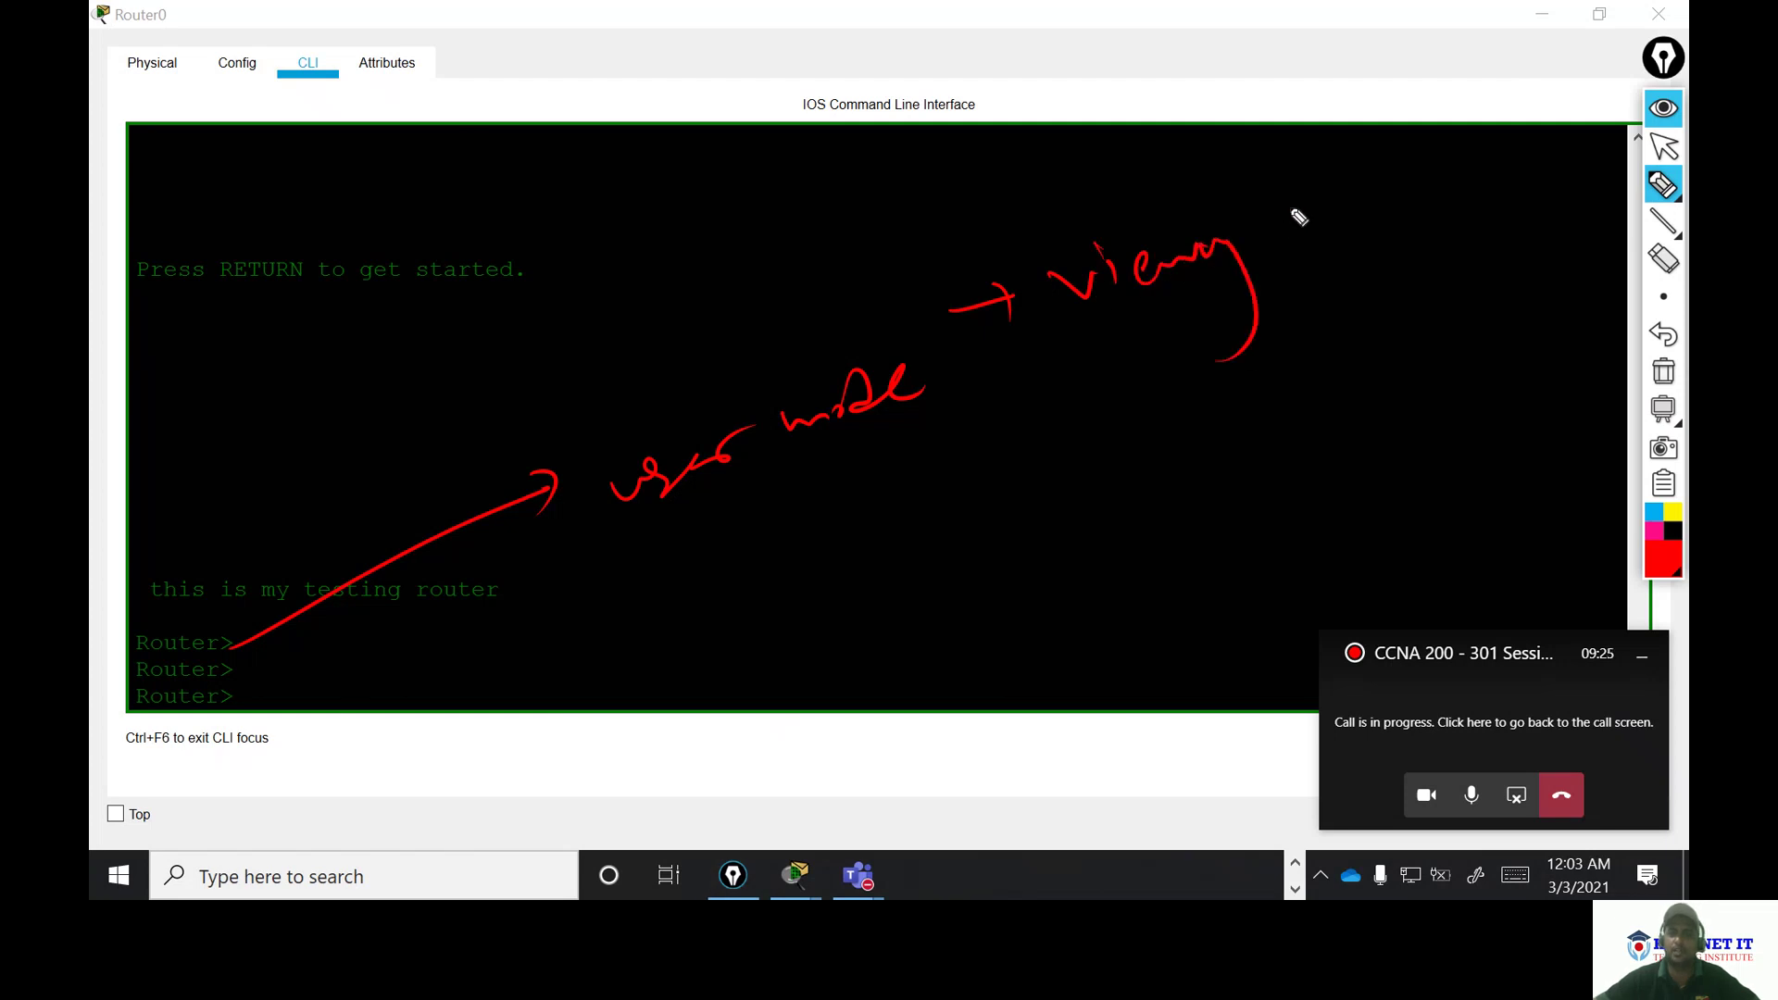
{"action": "mouse_move", "coordinate": [1294, 219]}
{"action": "left_mouse_down"}
{"action": "mouse_move", "coordinate": [1326, 239]}
{"action": "mouse_move", "coordinate": [1306, 286]}
{"action": "mouse_move", "coordinate": [1358, 246]}
{"action": "mouse_move", "coordinate": [1389, 170]}
{"action": "mouse_move", "coordinate": [1433, 220]}
{"action": "mouse_move", "coordinate": [1493, 204]}
{"action": "left_mouse_up"}
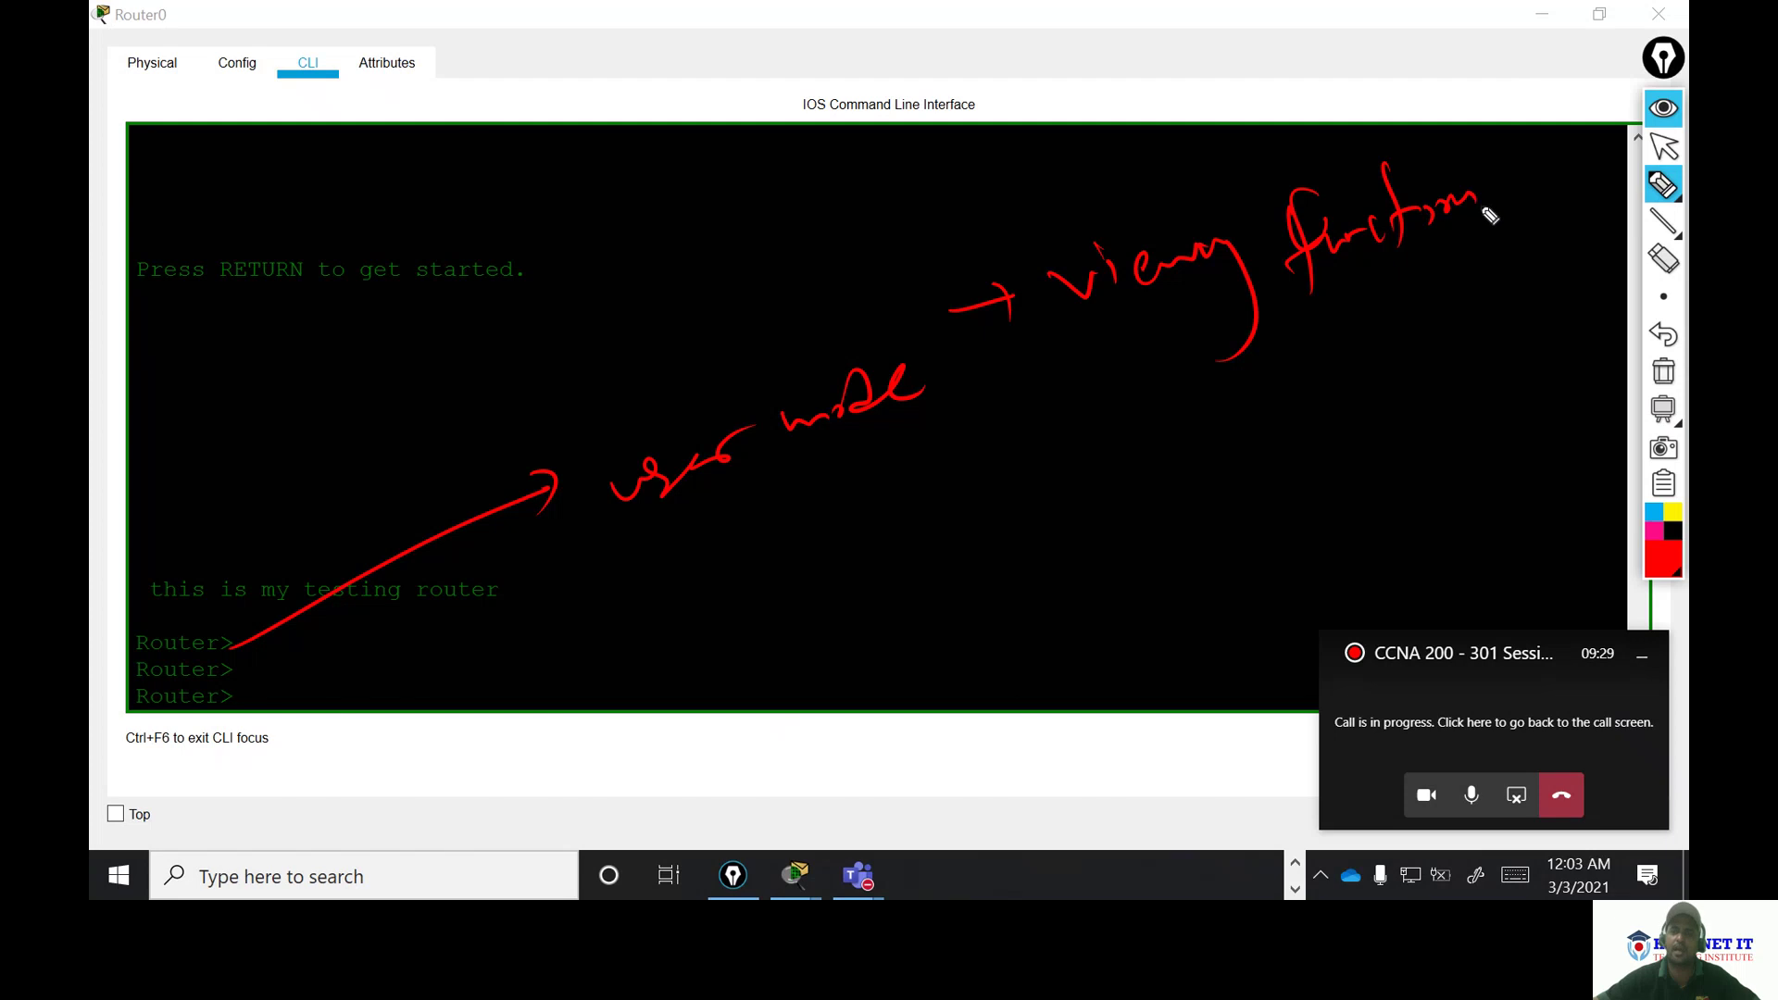
{"action": "mouse_move", "coordinate": [1333, 319]}
{"action": "left_mouse_down"}
{"action": "mouse_move", "coordinate": [1410, 334]}
{"action": "mouse_move", "coordinate": [1454, 380]}
{"action": "left_mouse_up"}
{"action": "left_click_drag", "start_coordinate": [1345, 421], "coordinate": [1436, 371]}
{"action": "left_click_drag", "start_coordinate": [1380, 426], "coordinate": [1452, 382]}
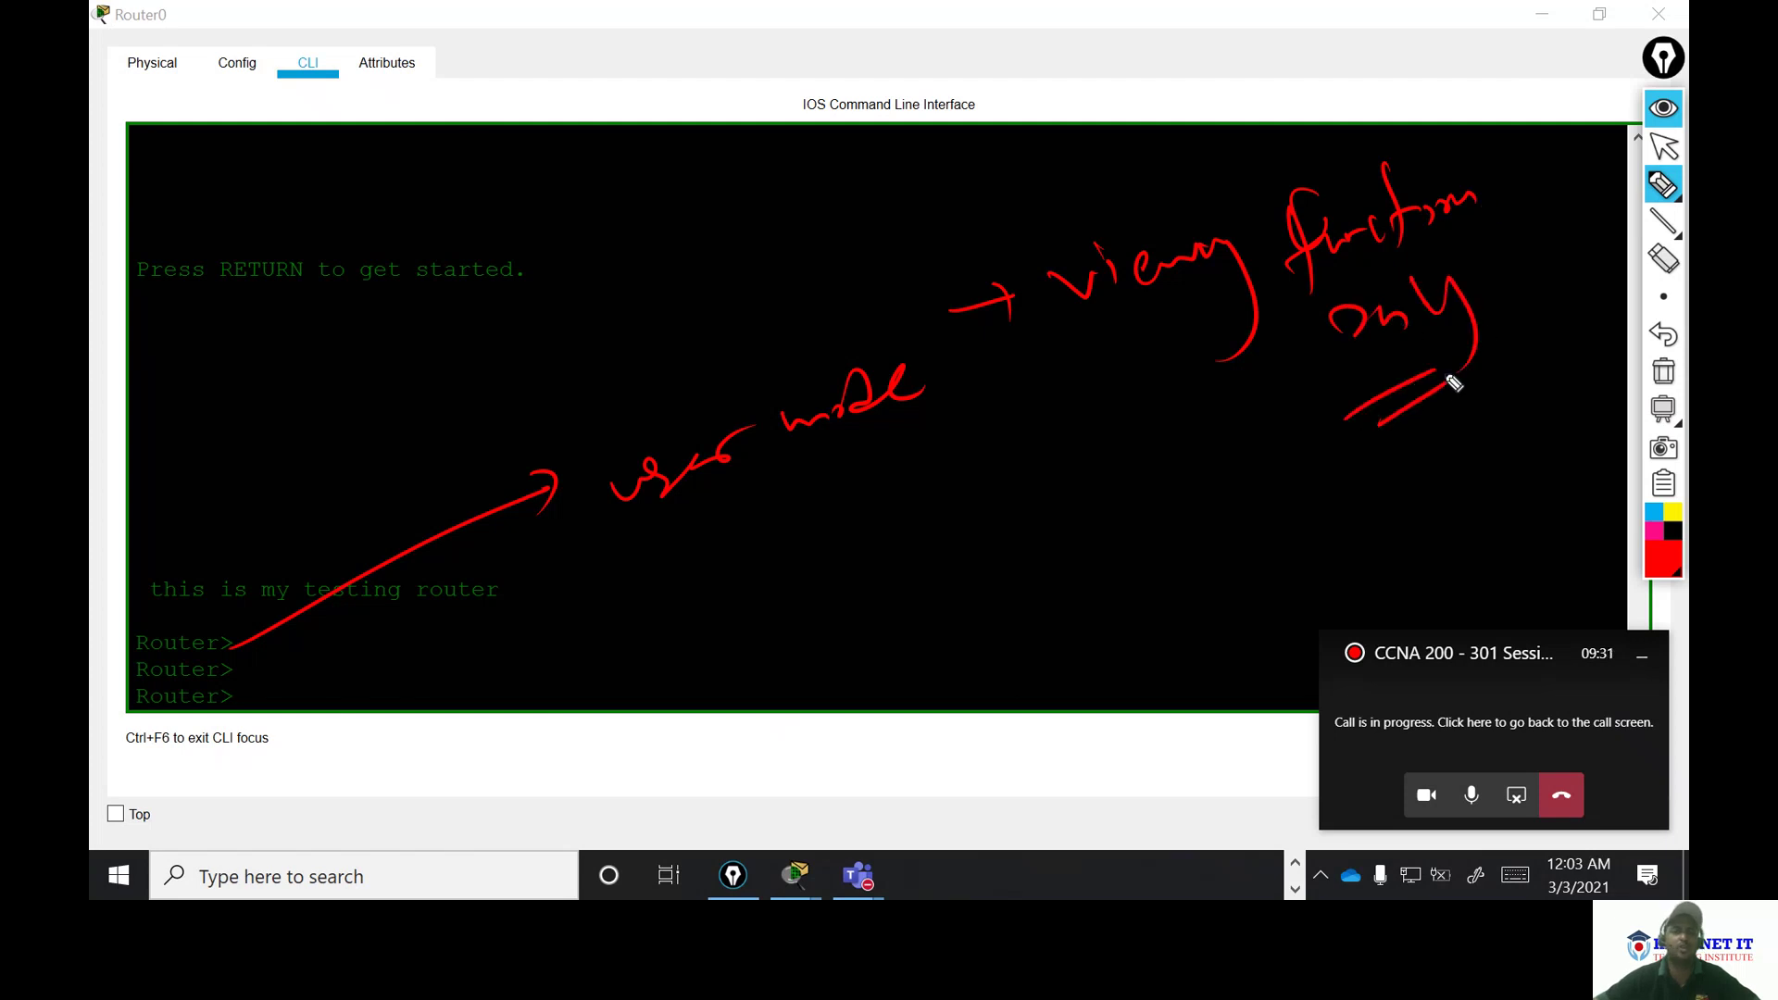
- Handwrite "limited function." below the "user mode" annotation
{"action": "mouse_move", "coordinate": [713, 515]}
{"action": "left_mouse_down"}
{"action": "mouse_move", "coordinate": [709, 545]}
{"action": "mouse_move", "coordinate": [790, 590]}
{"action": "mouse_move", "coordinate": [889, 578]}
{"action": "left_mouse_up"}
{"action": "mouse_move", "coordinate": [875, 477]}
{"action": "left_mouse_down"}
{"action": "mouse_move", "coordinate": [953, 540]}
{"action": "mouse_move", "coordinate": [991, 505]}
{"action": "left_mouse_up"}
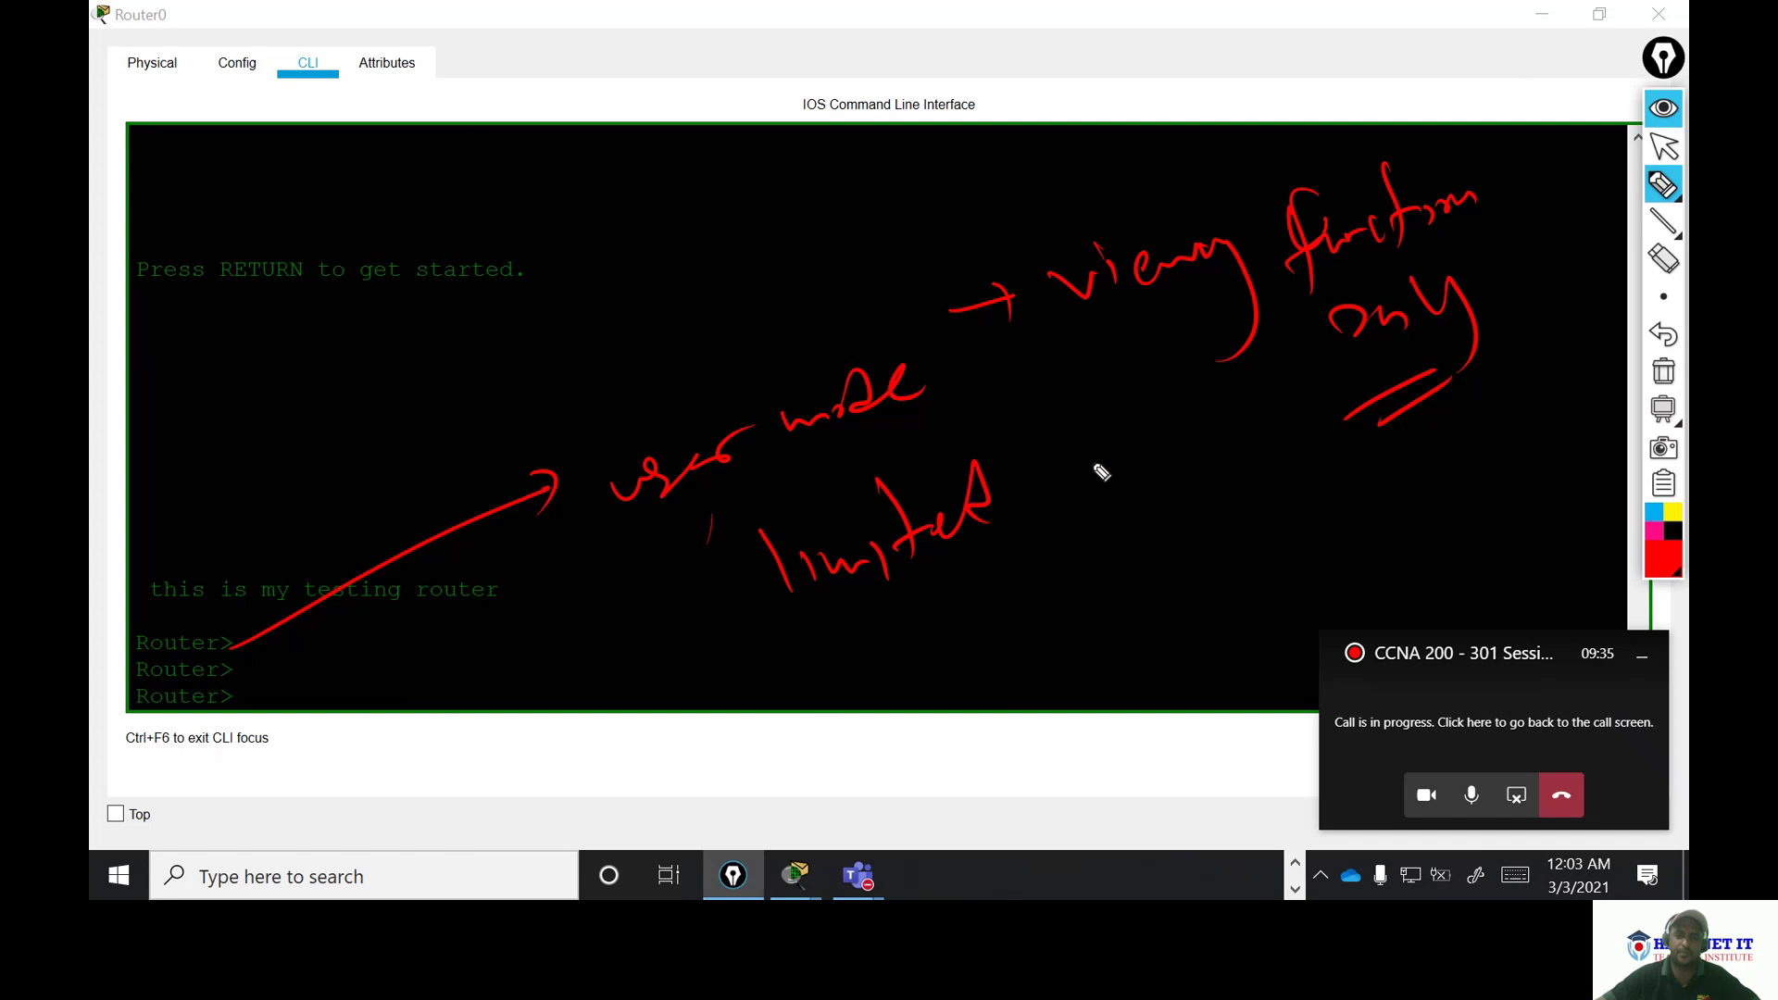
{"action": "mouse_move", "coordinate": [1075, 430]}
{"action": "left_mouse_down"}
{"action": "mouse_move", "coordinate": [1052, 523]}
{"action": "mouse_move", "coordinate": [1135, 500]}
{"action": "left_mouse_up"}
{"action": "left_click_drag", "start_coordinate": [1158, 407], "coordinate": [1154, 477]}
{"action": "mouse_move", "coordinate": [1141, 446]}
{"action": "left_mouse_down"}
{"action": "mouse_move", "coordinate": [1186, 464]}
{"action": "mouse_move", "coordinate": [1246, 445]}
{"action": "left_mouse_up"}
{"action": "left_click", "coordinate": [1260, 442]}
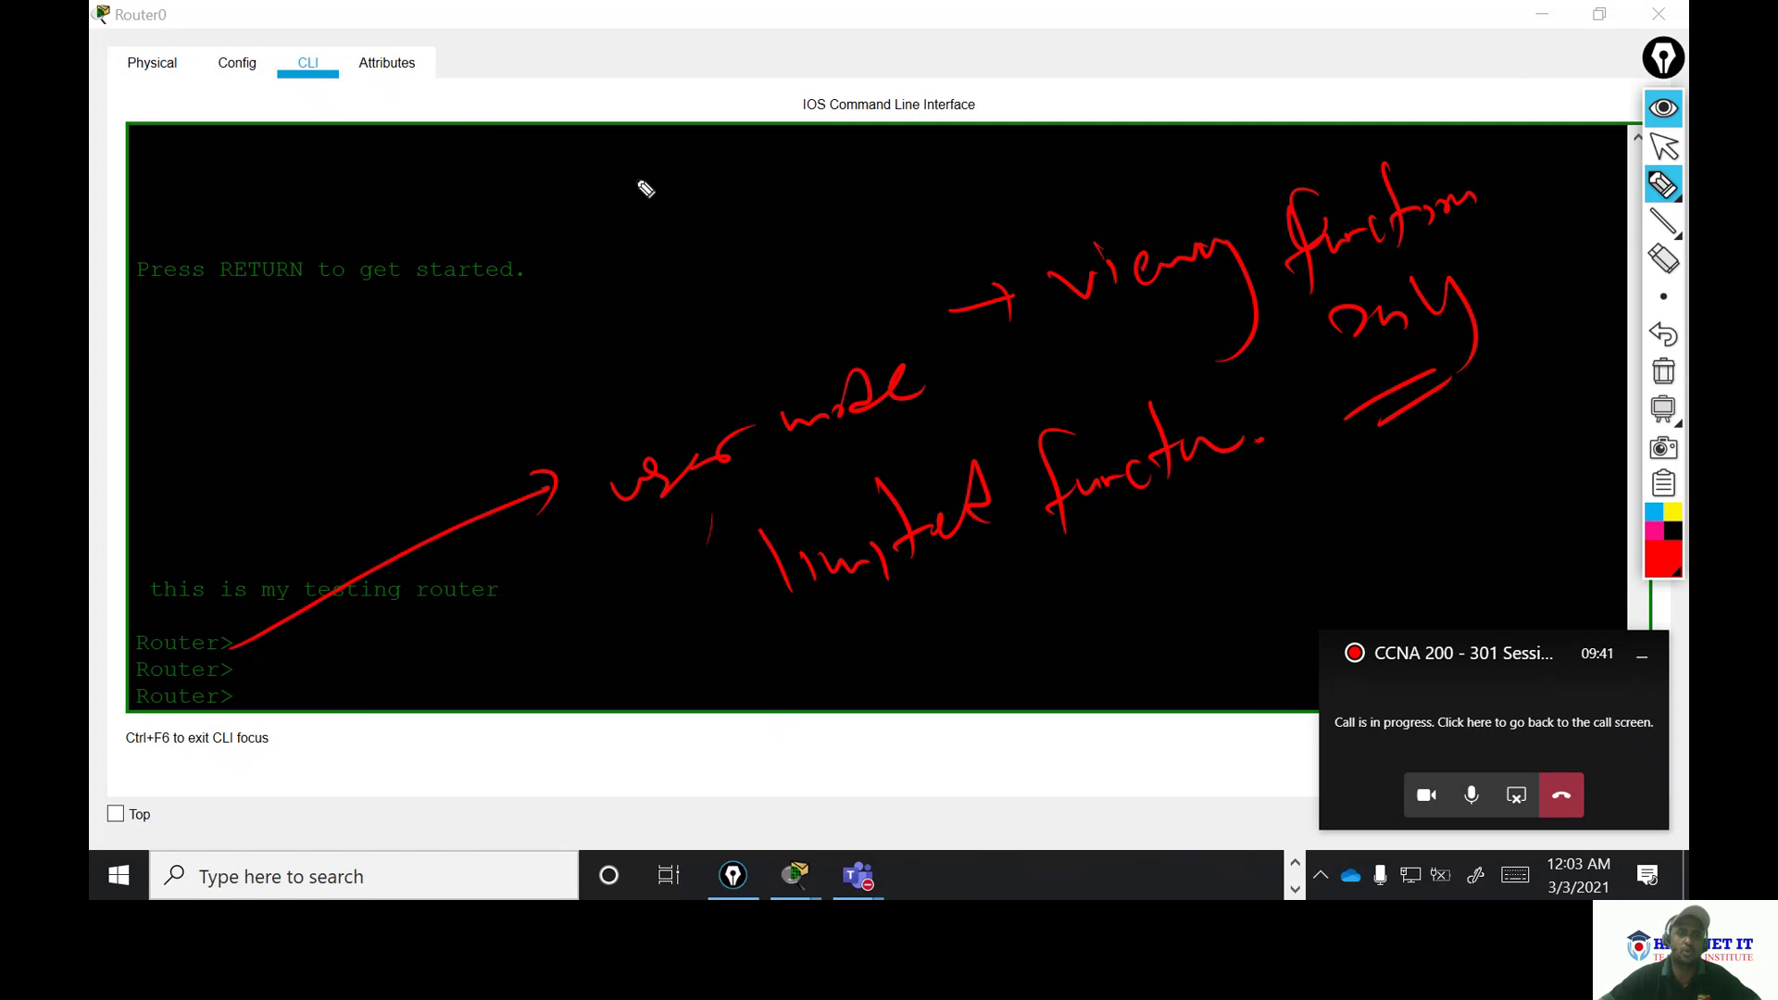
- Handwrite "Device" above the user mode annotations and add a short stroke and dot after it
{"action": "mouse_move", "coordinate": [593, 172]}
{"action": "left_mouse_down"}
{"action": "mouse_move", "coordinate": [668, 222]}
{"action": "mouse_move", "coordinate": [747, 188]}
{"action": "mouse_move", "coordinate": [743, 140]}
{"action": "mouse_move", "coordinate": [820, 159]}
{"action": "left_mouse_up"}
{"action": "left_click_drag", "start_coordinate": [894, 118], "coordinate": [940, 100]}
{"action": "left_click", "coordinate": [915, 130]}
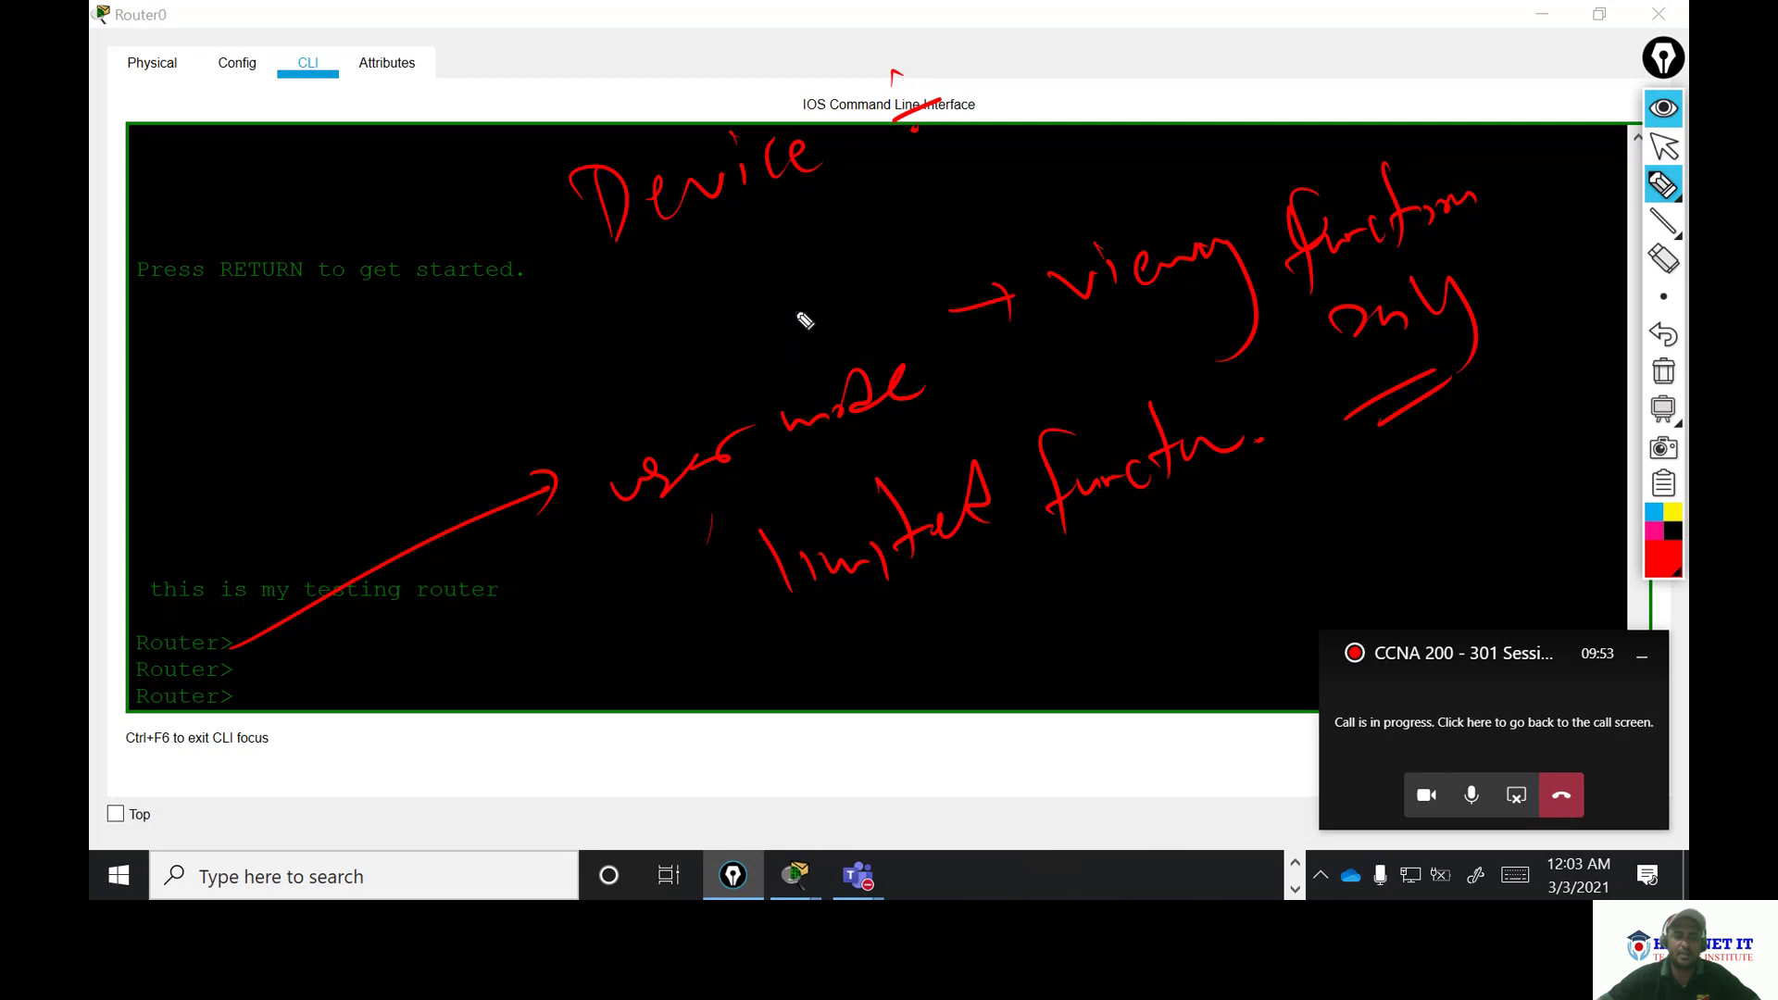
- Handwrite "Show commands" below "Device" and draw a double-line arrow pointing to it
{"action": "mouse_move", "coordinate": [739, 242]}
{"action": "left_mouse_down"}
{"action": "mouse_move", "coordinate": [717, 273]}
{"action": "mouse_move", "coordinate": [746, 313]}
{"action": "left_mouse_up"}
{"action": "mouse_move", "coordinate": [752, 231]}
{"action": "left_mouse_down"}
{"action": "mouse_move", "coordinate": [815, 277]}
{"action": "mouse_move", "coordinate": [992, 183]}
{"action": "mouse_move", "coordinate": [1090, 170]}
{"action": "mouse_move", "coordinate": [1194, 115]}
{"action": "left_mouse_up"}
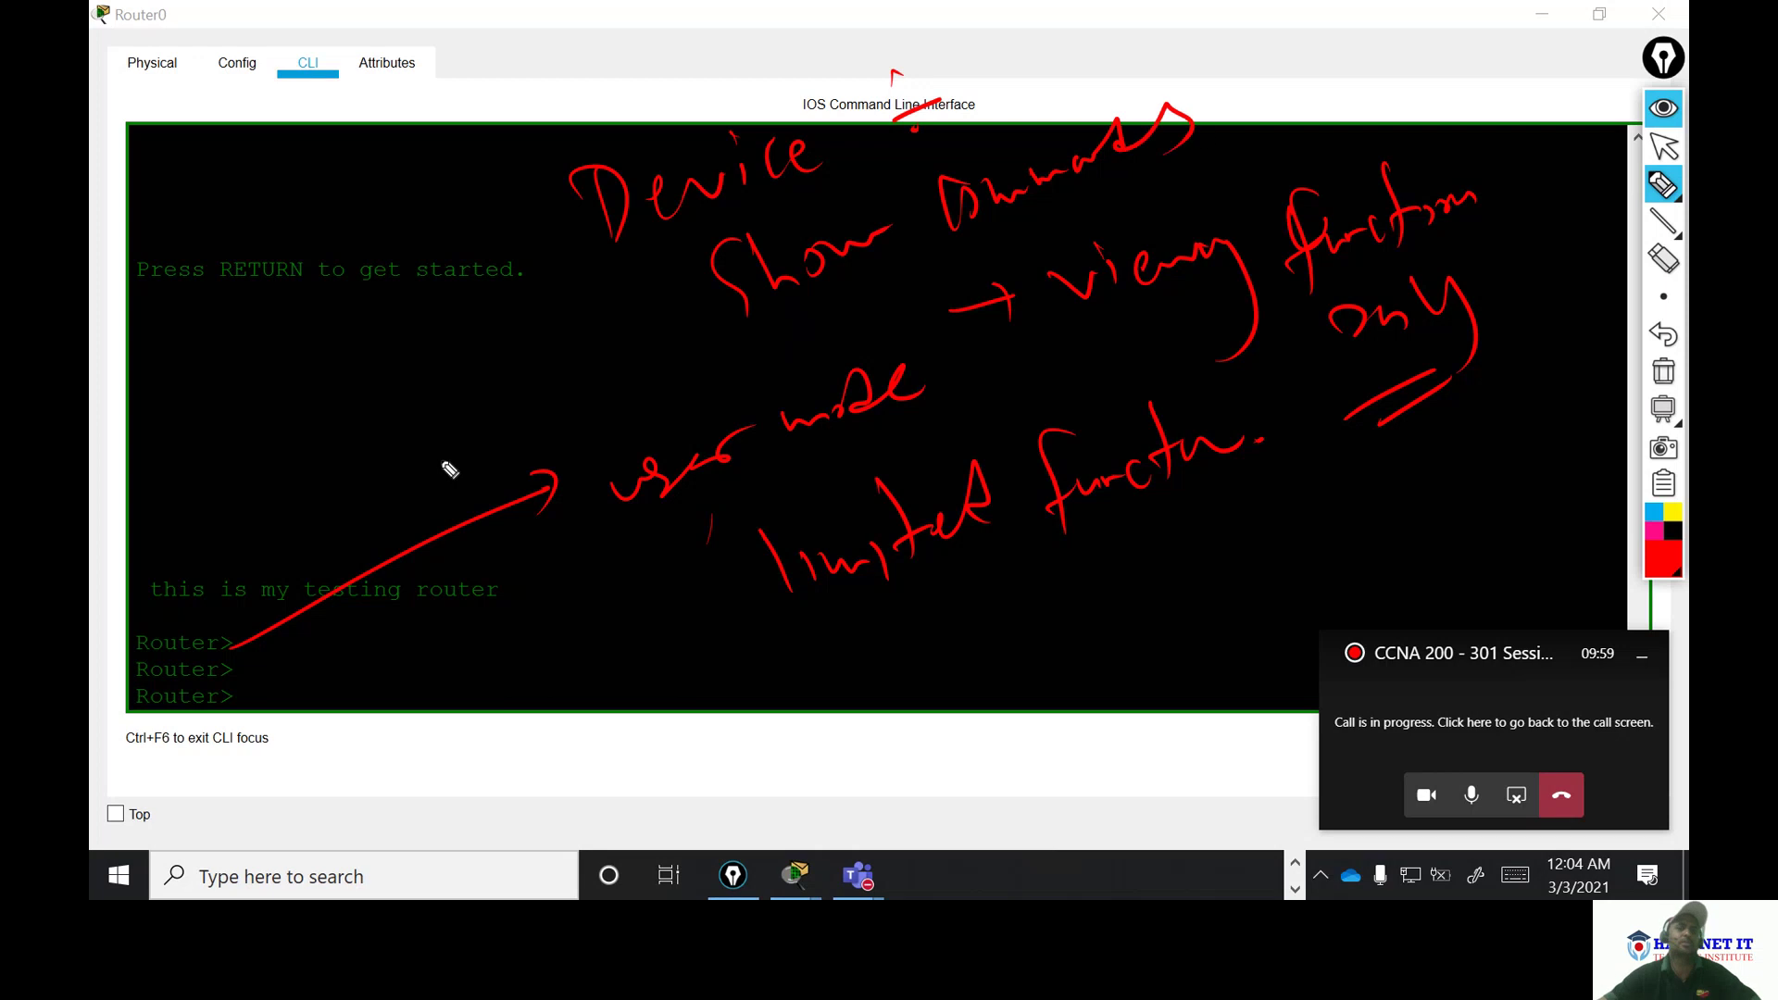
{"action": "left_click_drag", "start_coordinate": [574, 350], "coordinate": [644, 326]}
{"action": "left_click_drag", "start_coordinate": [570, 376], "coordinate": [635, 348]}
{"action": "mouse_move", "coordinate": [612, 310]}
{"action": "left_mouse_down"}
{"action": "mouse_move", "coordinate": [653, 317]}
{"action": "mouse_move", "coordinate": [646, 357]}
{"action": "left_mouse_up"}
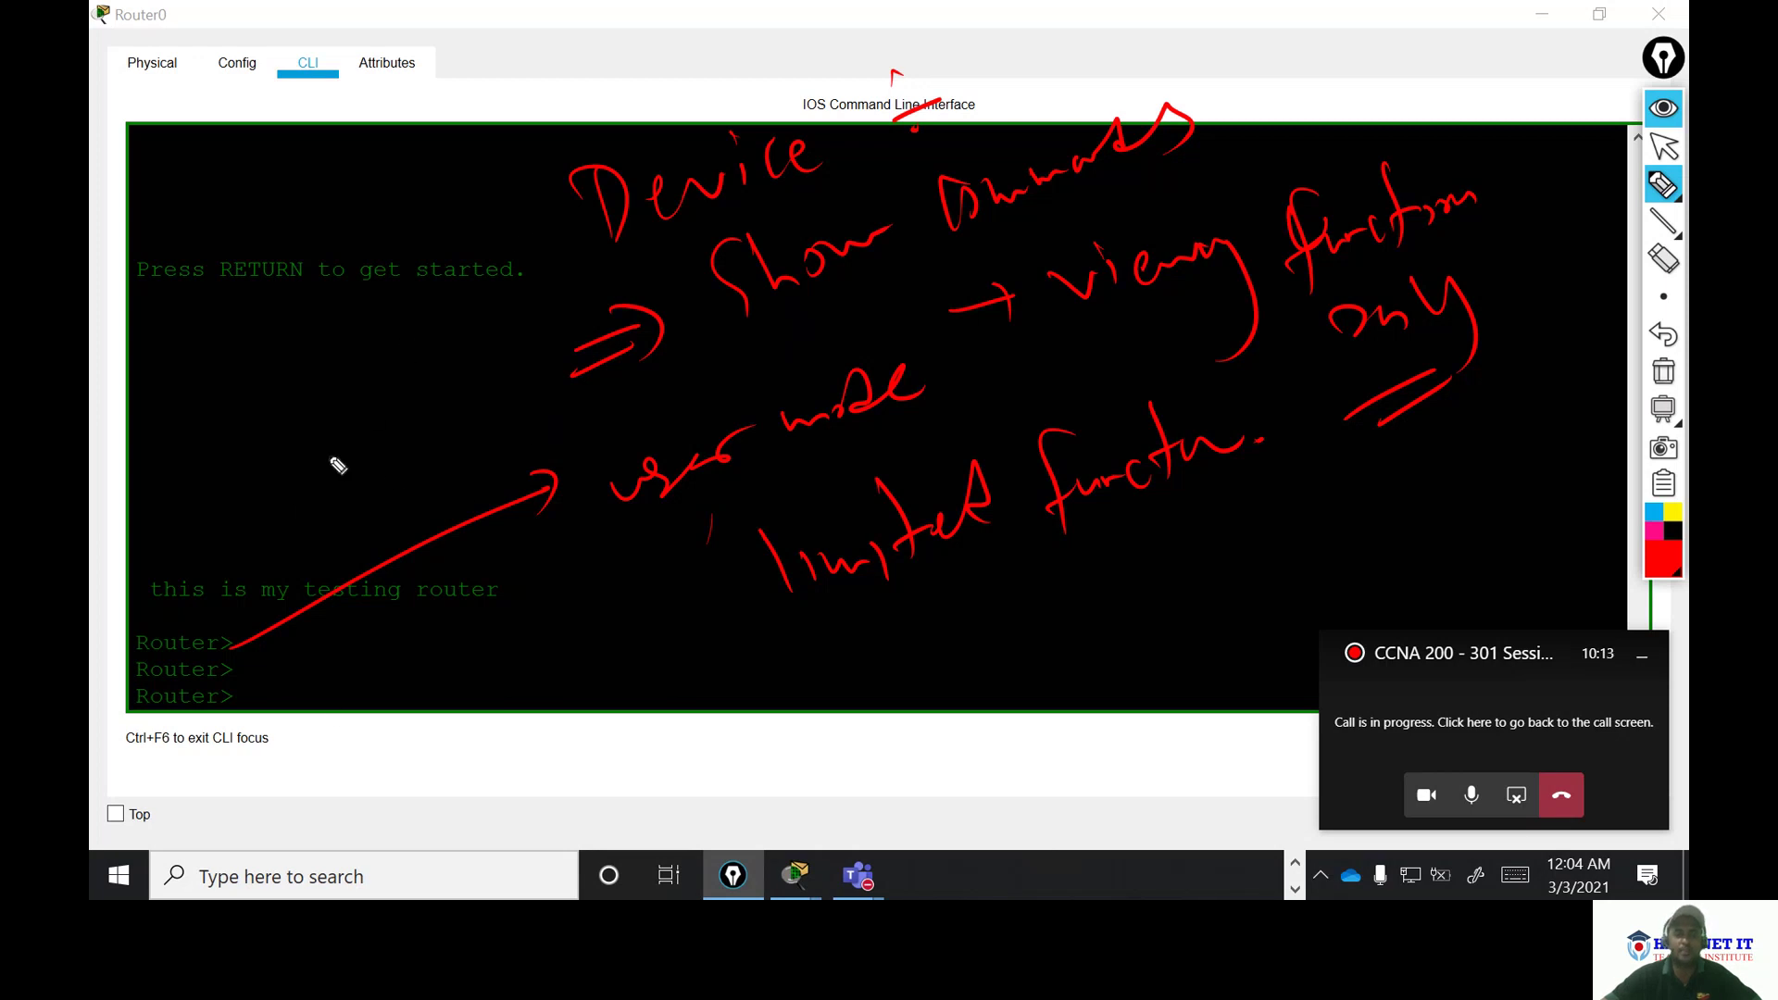
- Draw a short arrow above the long user mode arrow and a circled 1 beside the Router> prompts
{"action": "mouse_move", "coordinate": [305, 447]}
{"action": "left_mouse_down"}
{"action": "mouse_move", "coordinate": [382, 382]}
{"action": "mouse_move", "coordinate": [395, 442]}
{"action": "left_mouse_up"}
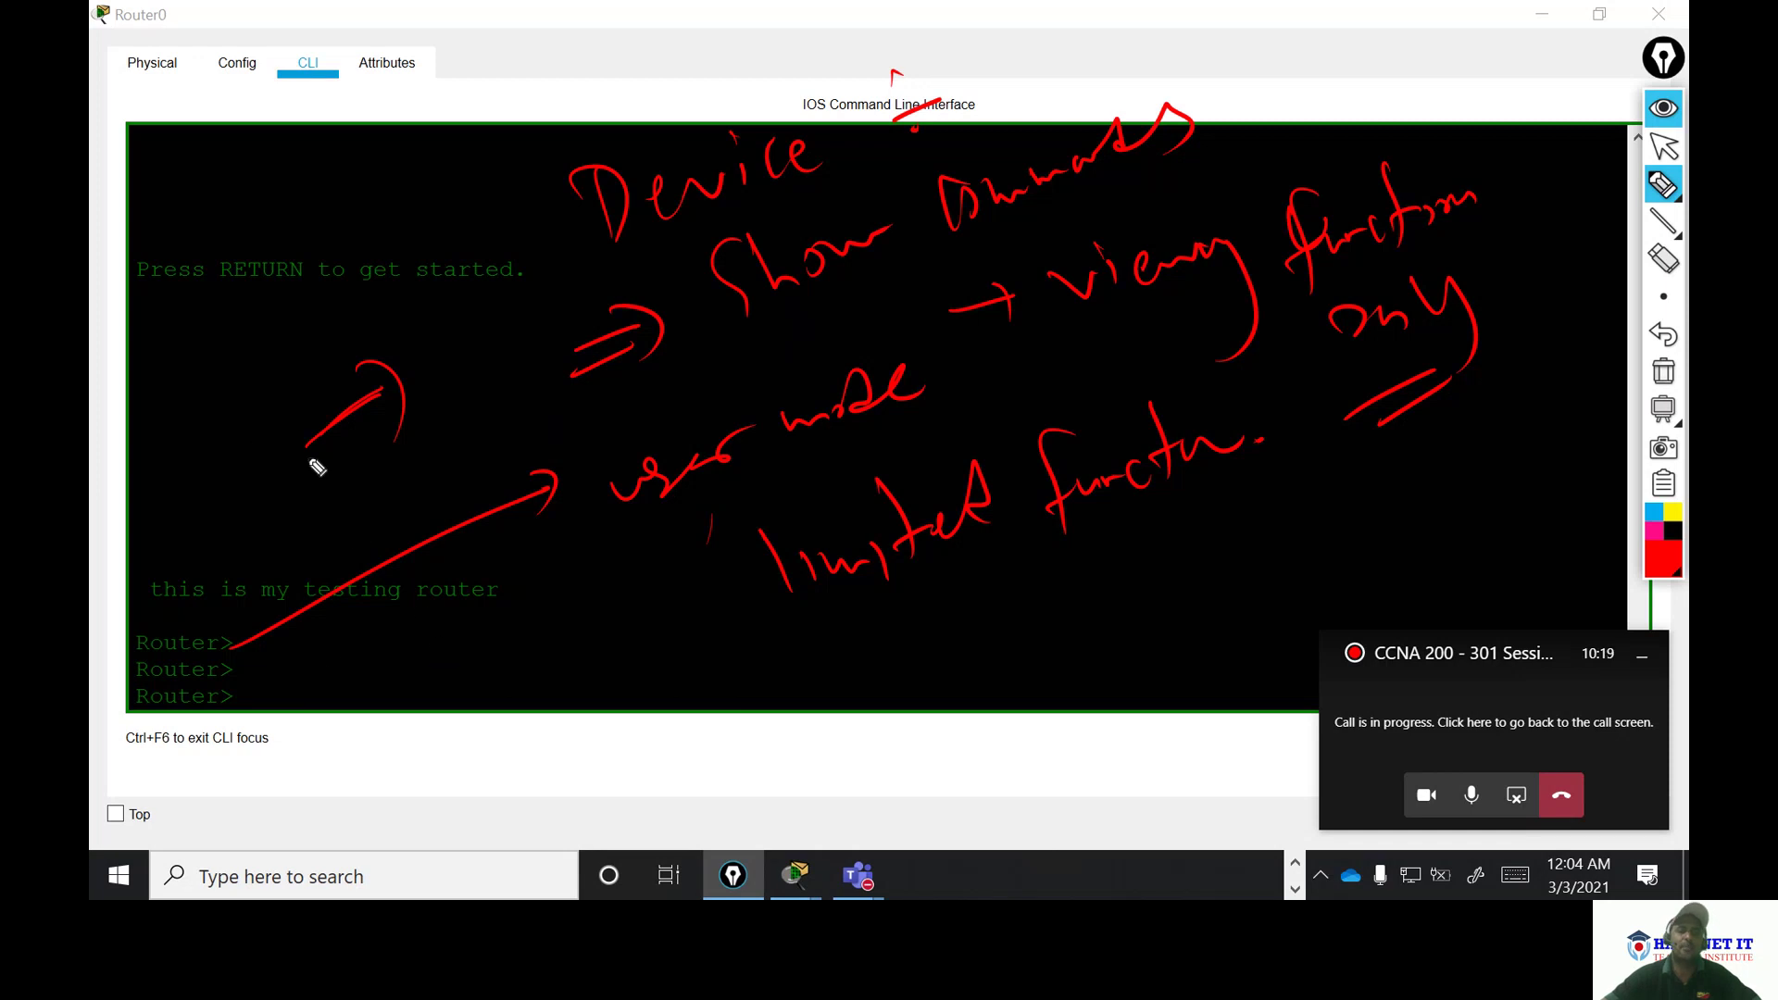
{"action": "left_click", "coordinate": [285, 632]}
{"action": "left_click_drag", "start_coordinate": [301, 658], "coordinate": [283, 656]}
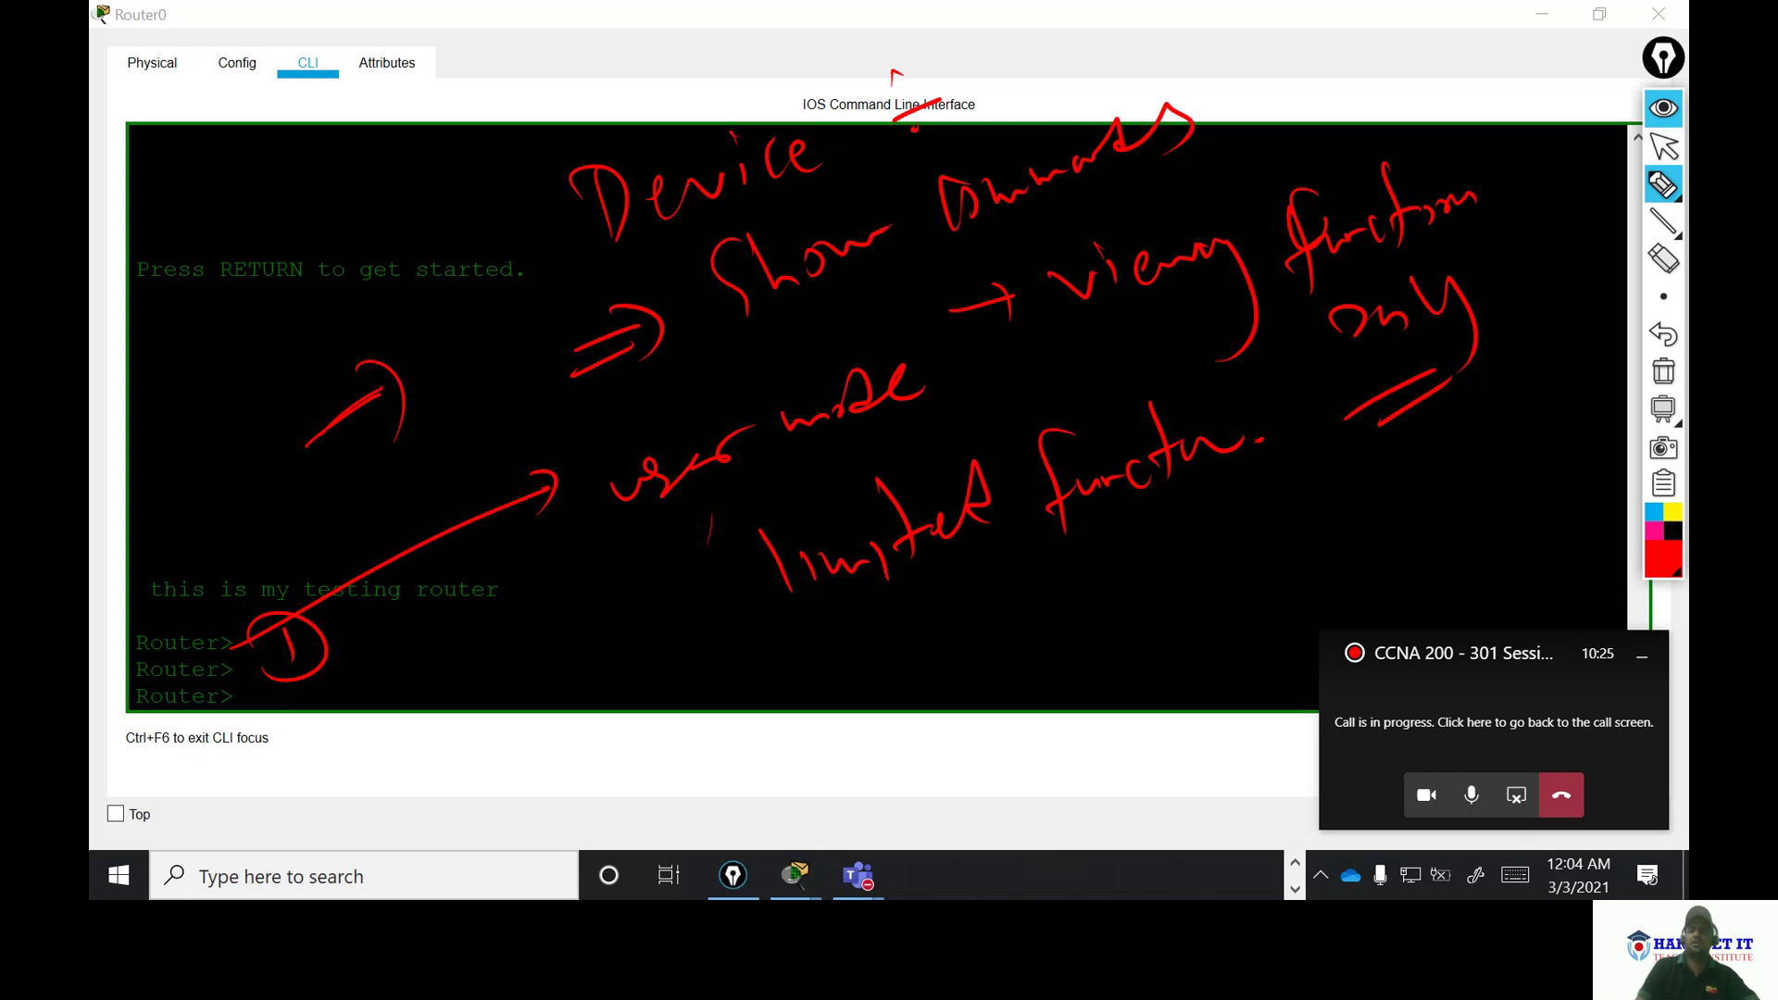
- Clear all annotations and run show privilege at the Router> prompt
{"action": "left_click", "coordinate": [1664, 371]}
{"action": "left_click", "coordinate": [1664, 146]}
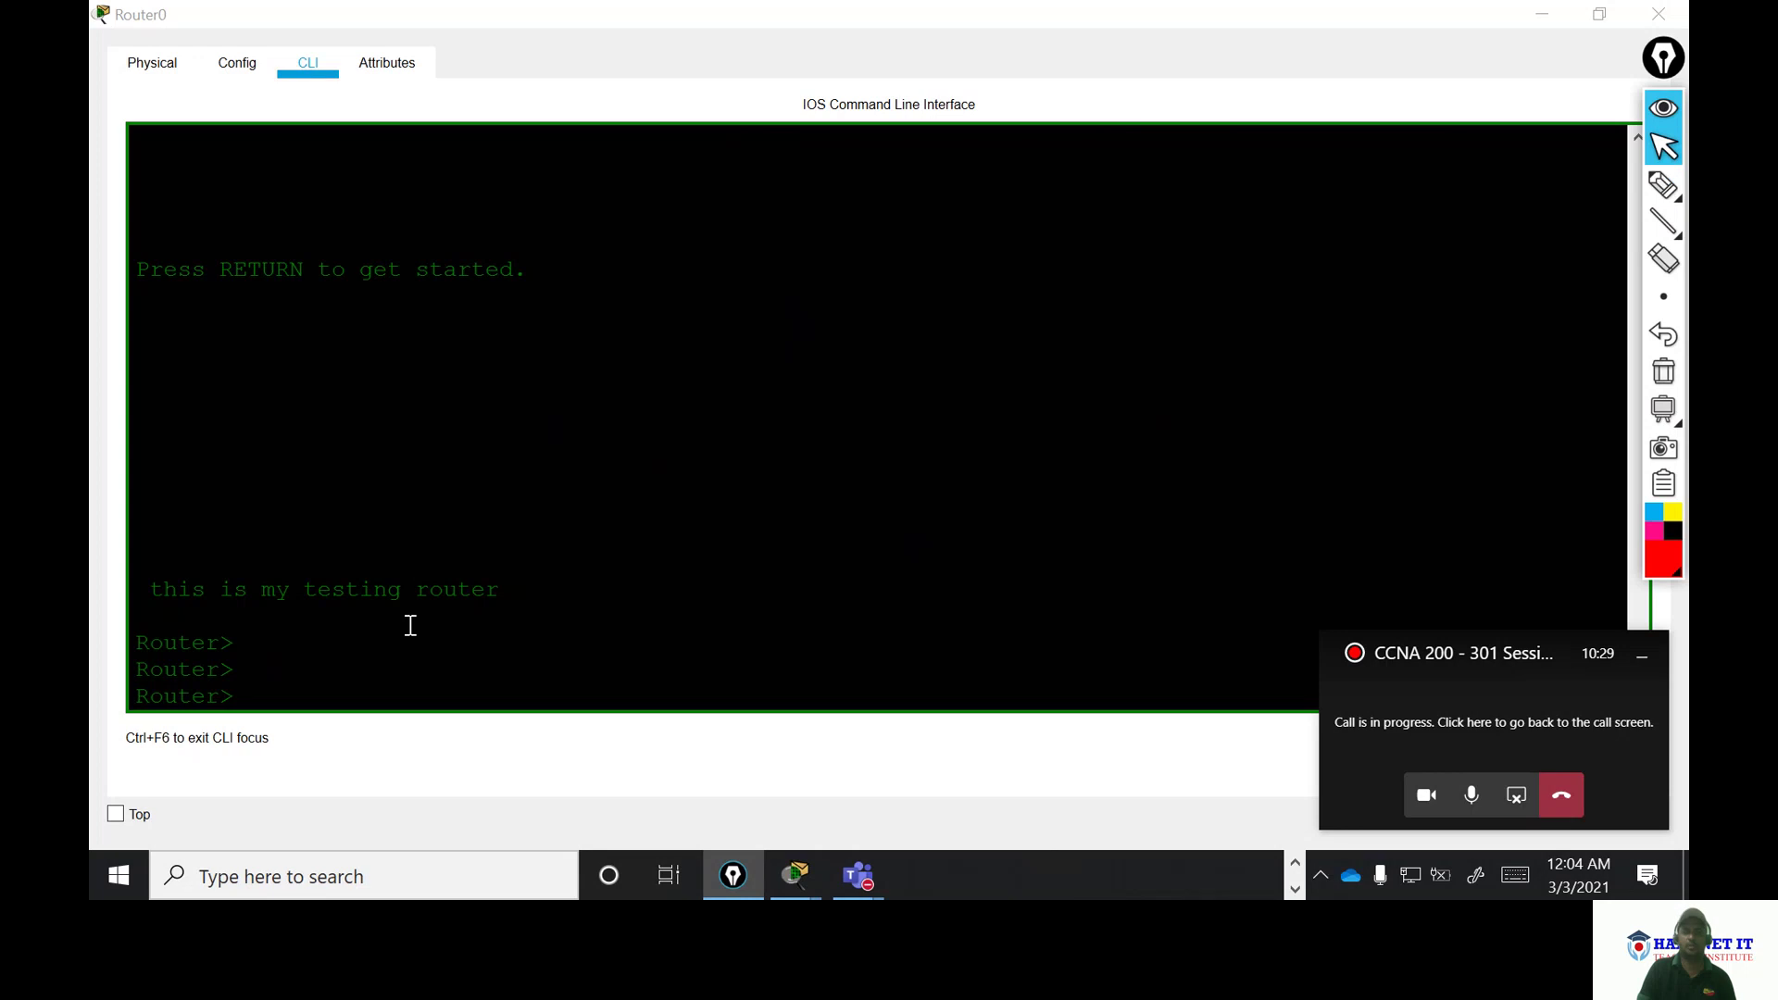
{"action": "left_click", "coordinate": [281, 702]}
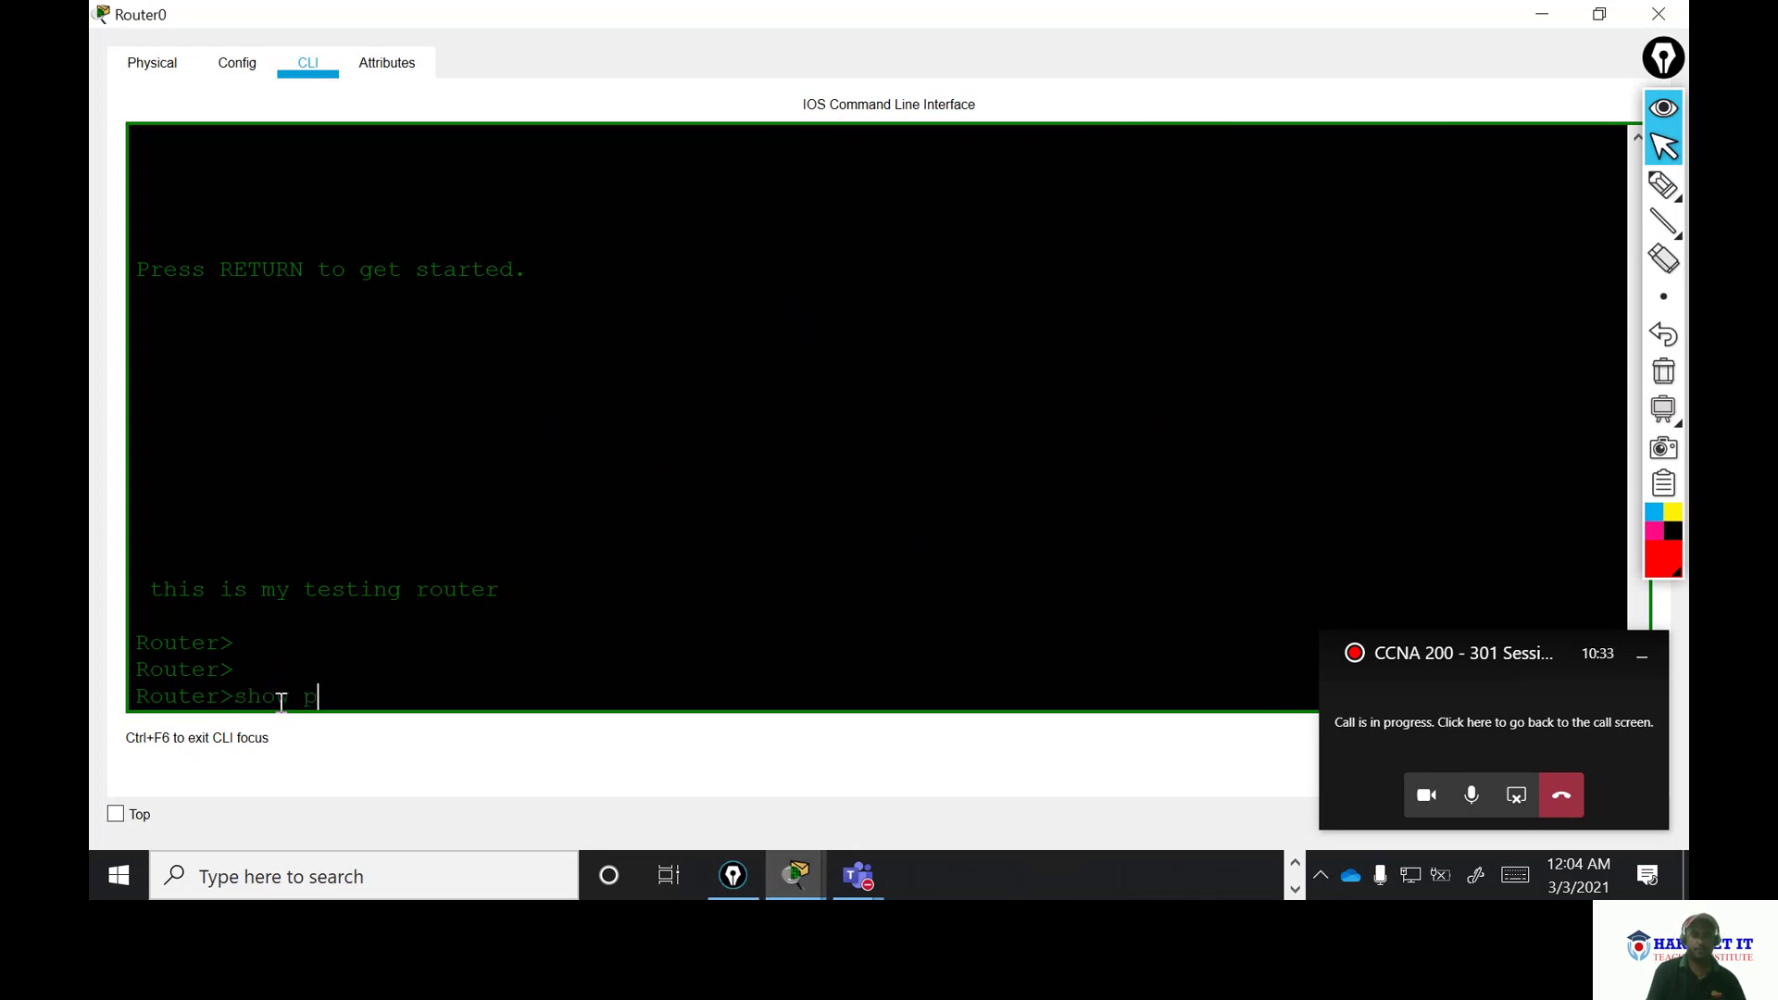
{"action": "key", "text": "BackSpace"}
{"action": "key", "text": "BackSpace"}
{"action": "key", "text": "BackSpace"}
{"action": "key", "text": "BackSpace"}
{"action": "key", "text": "BackSpace"}
{"action": "key", "text": "BackSpace"}
{"action": "type", "text": "show pri"}
{"action": "key", "text": "Tab"}
{"action": "key", "text": "Return"}
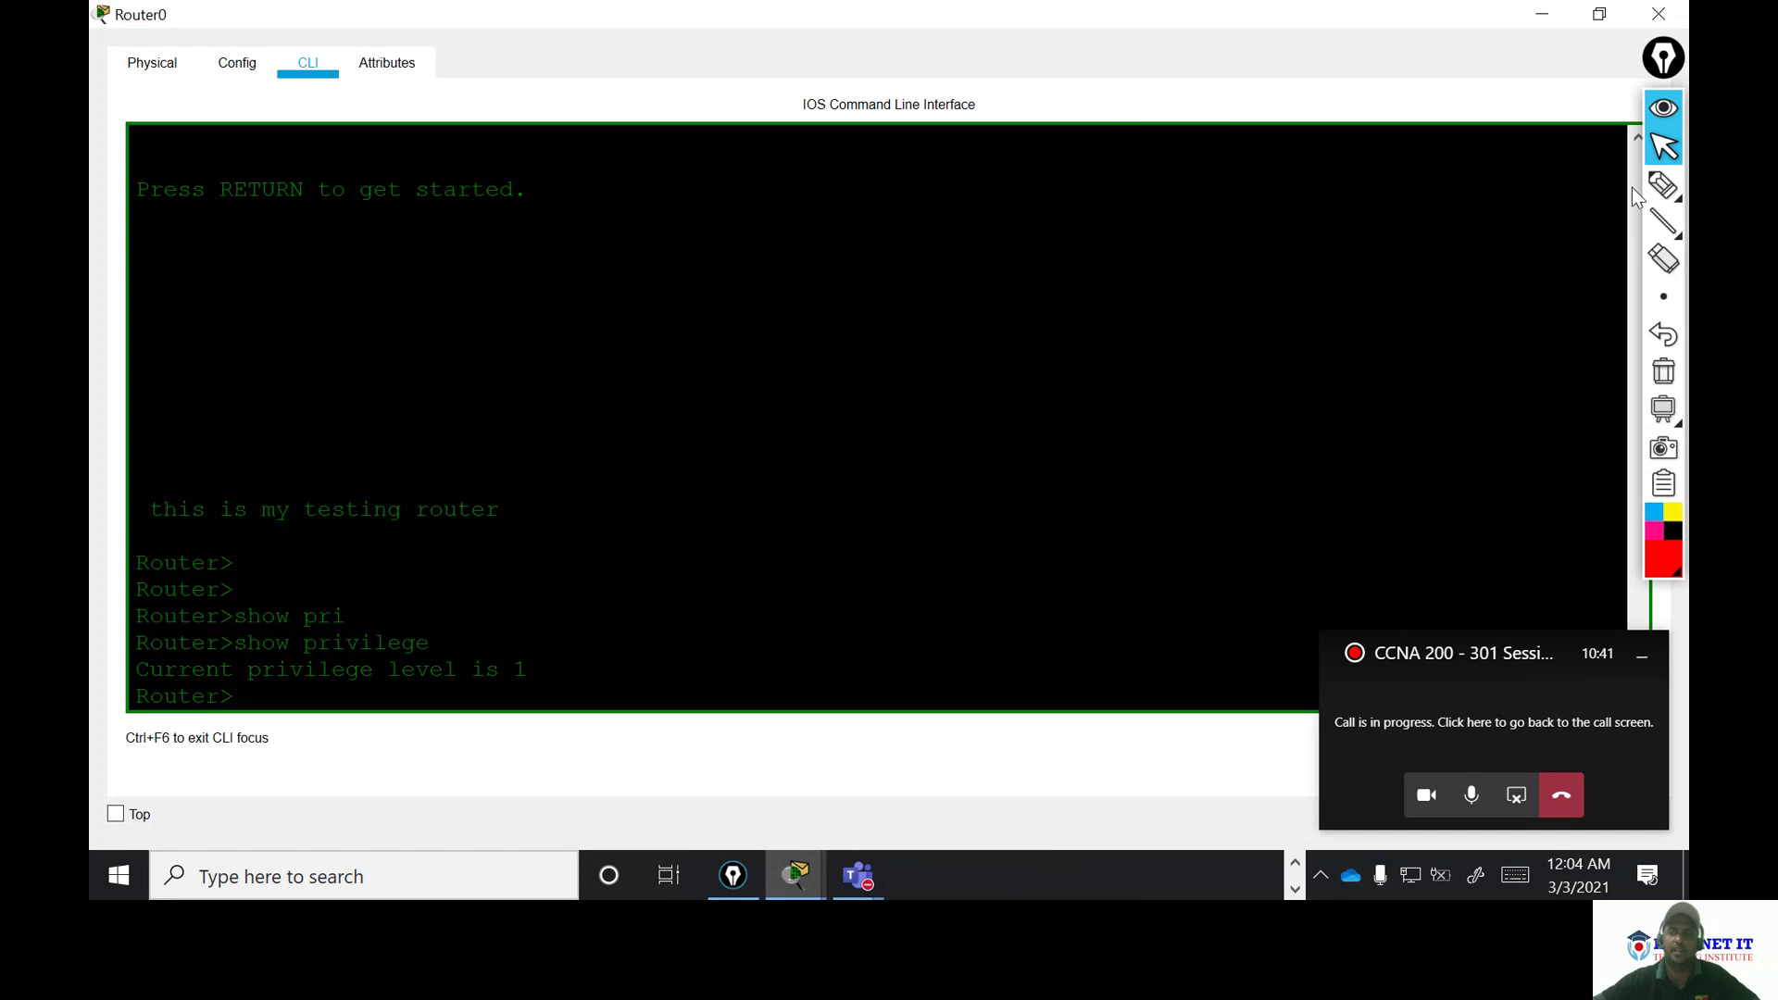
- Draw a red arrow from the show privilege command to a handwritten, circled 1
{"action": "left_click", "coordinate": [1663, 185]}
{"action": "left_click_drag", "start_coordinate": [466, 623], "coordinate": [598, 568]}
{"action": "left_click_drag", "start_coordinate": [582, 553], "coordinate": [580, 611]}
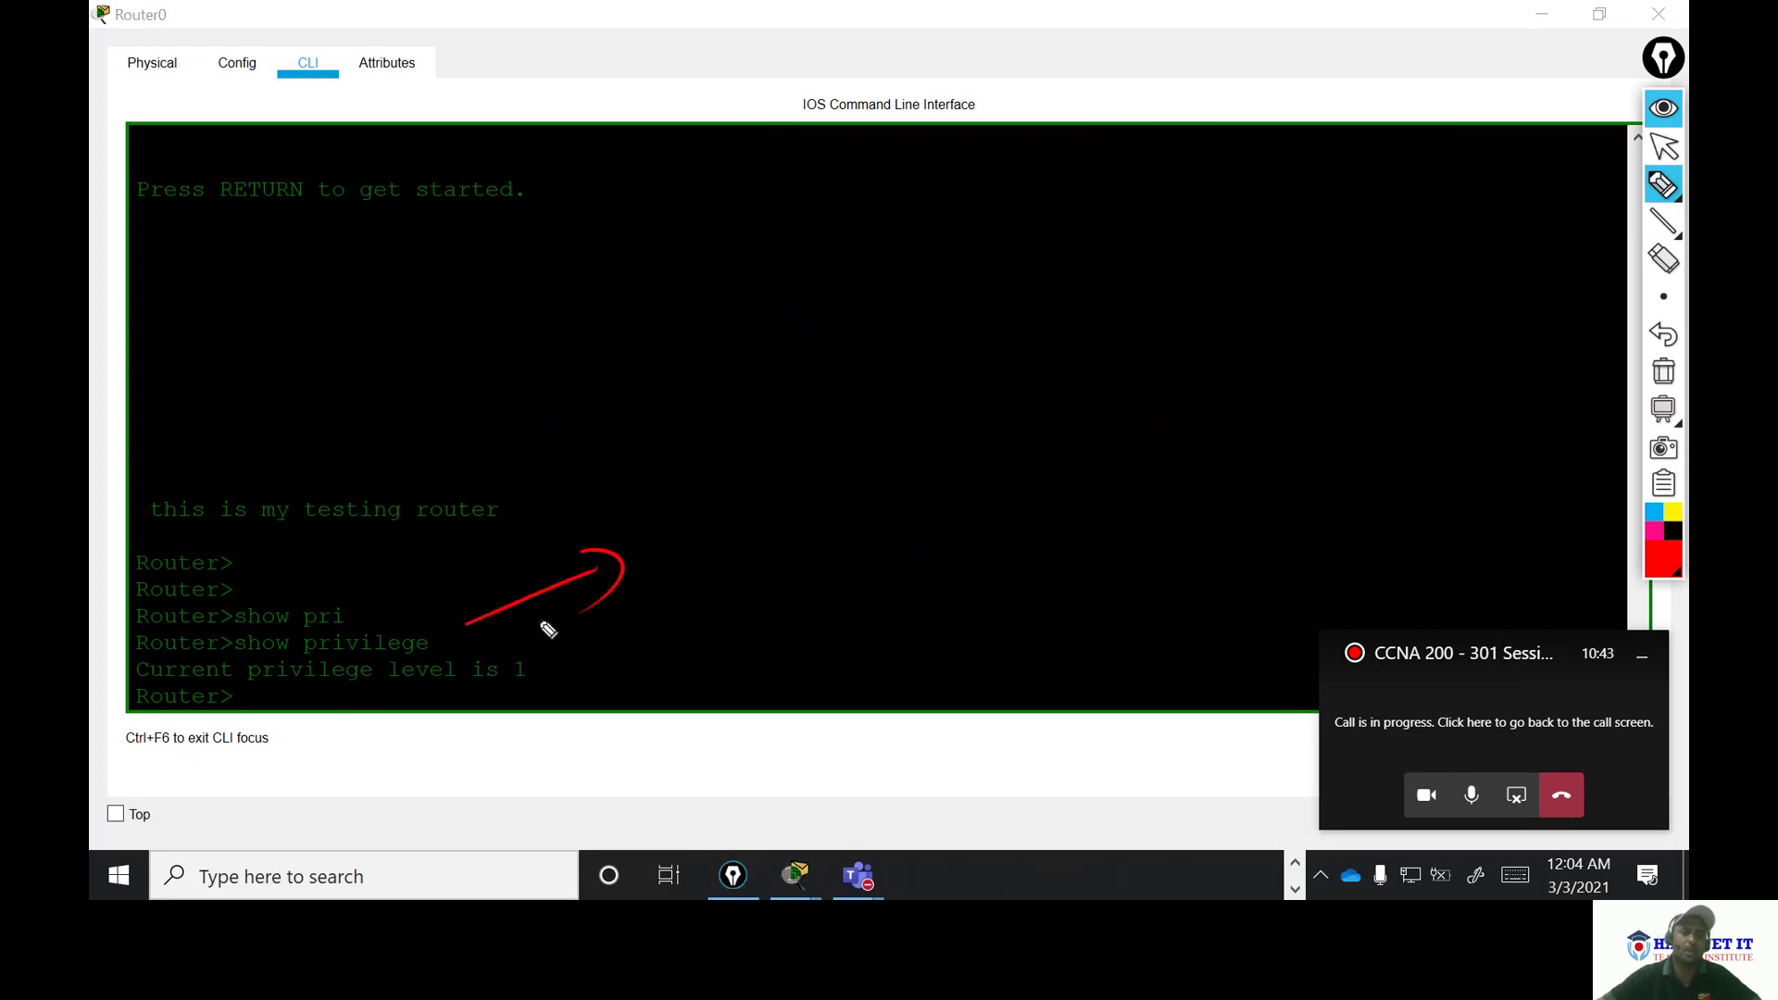
{"action": "left_click_drag", "start_coordinate": [684, 505], "coordinate": [697, 547]}
{"action": "mouse_move", "coordinate": [648, 523]}
{"action": "left_mouse_down"}
{"action": "mouse_move", "coordinate": [742, 532]}
{"action": "mouse_move", "coordinate": [696, 567]}
{"action": "left_mouse_up"}
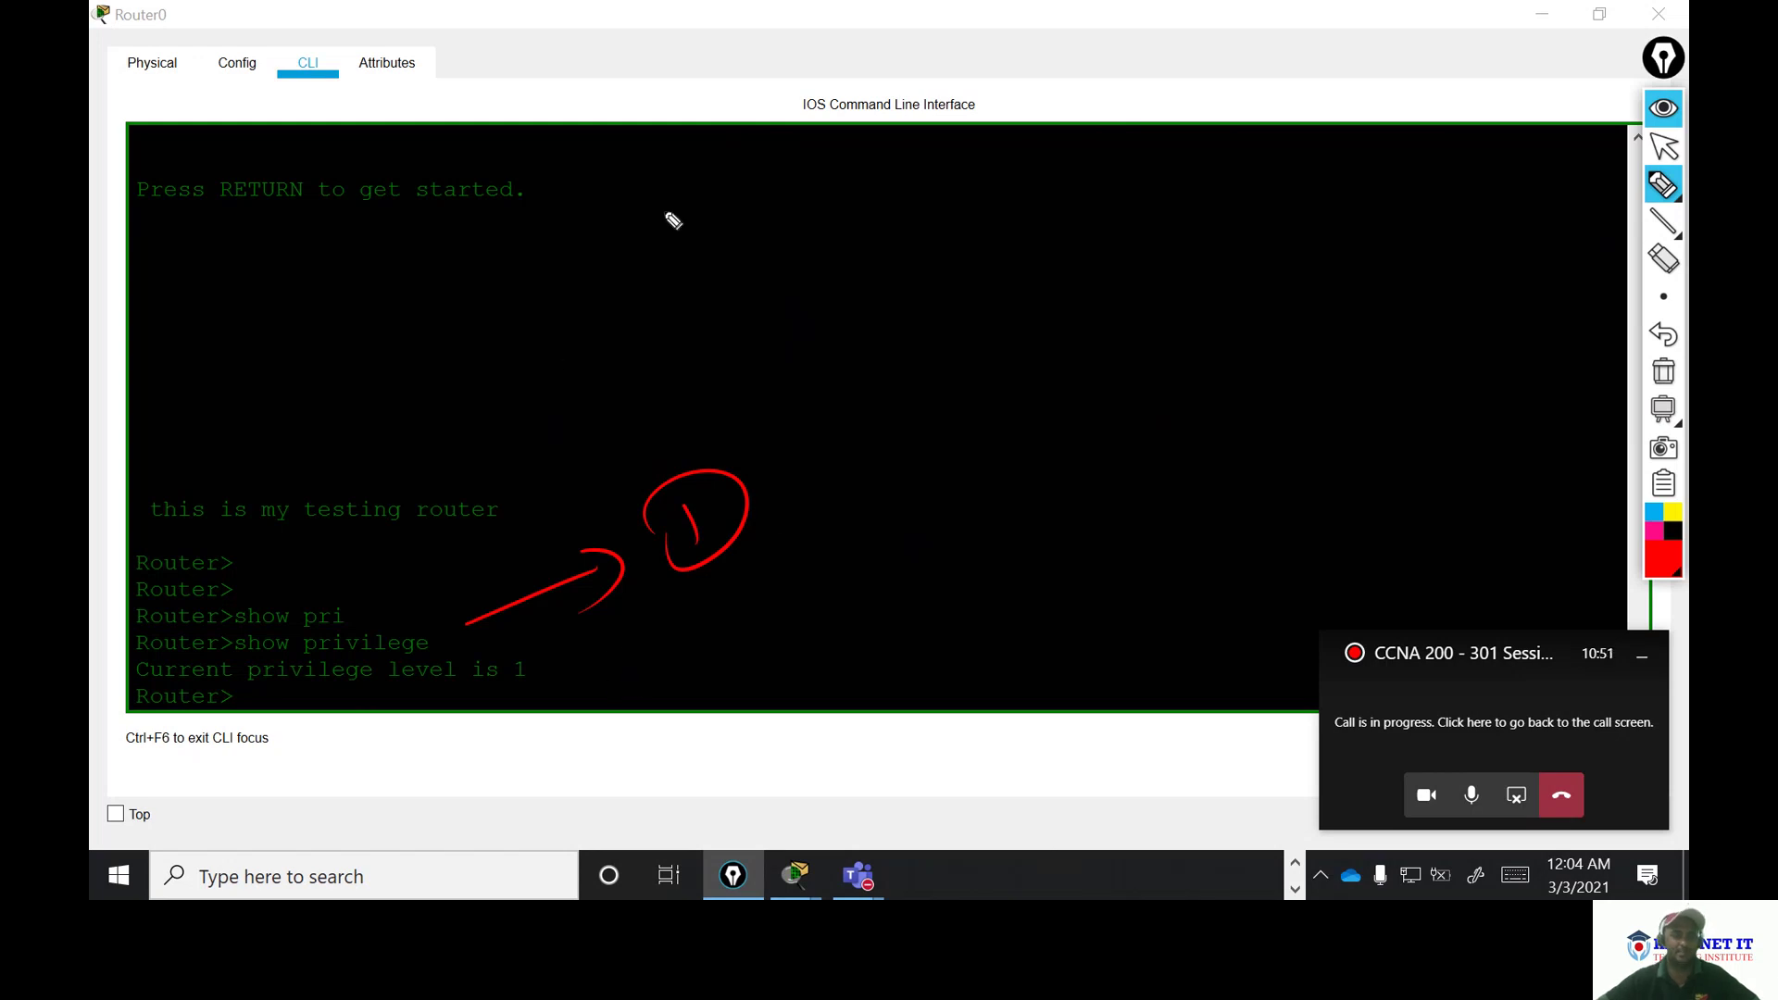
- Handwrite "Show :-" in the empty terminal area and "? - Help" beside it, with "Help" circled
{"action": "mouse_move", "coordinate": [870, 263]}
{"action": "left_mouse_down"}
{"action": "mouse_move", "coordinate": [874, 349]}
{"action": "mouse_move", "coordinate": [953, 293]}
{"action": "mouse_move", "coordinate": [1040, 262]}
{"action": "mouse_move", "coordinate": [1099, 265]}
{"action": "left_mouse_up"}
{"action": "left_click_drag", "start_coordinate": [1059, 186], "coordinate": [1067, 234]}
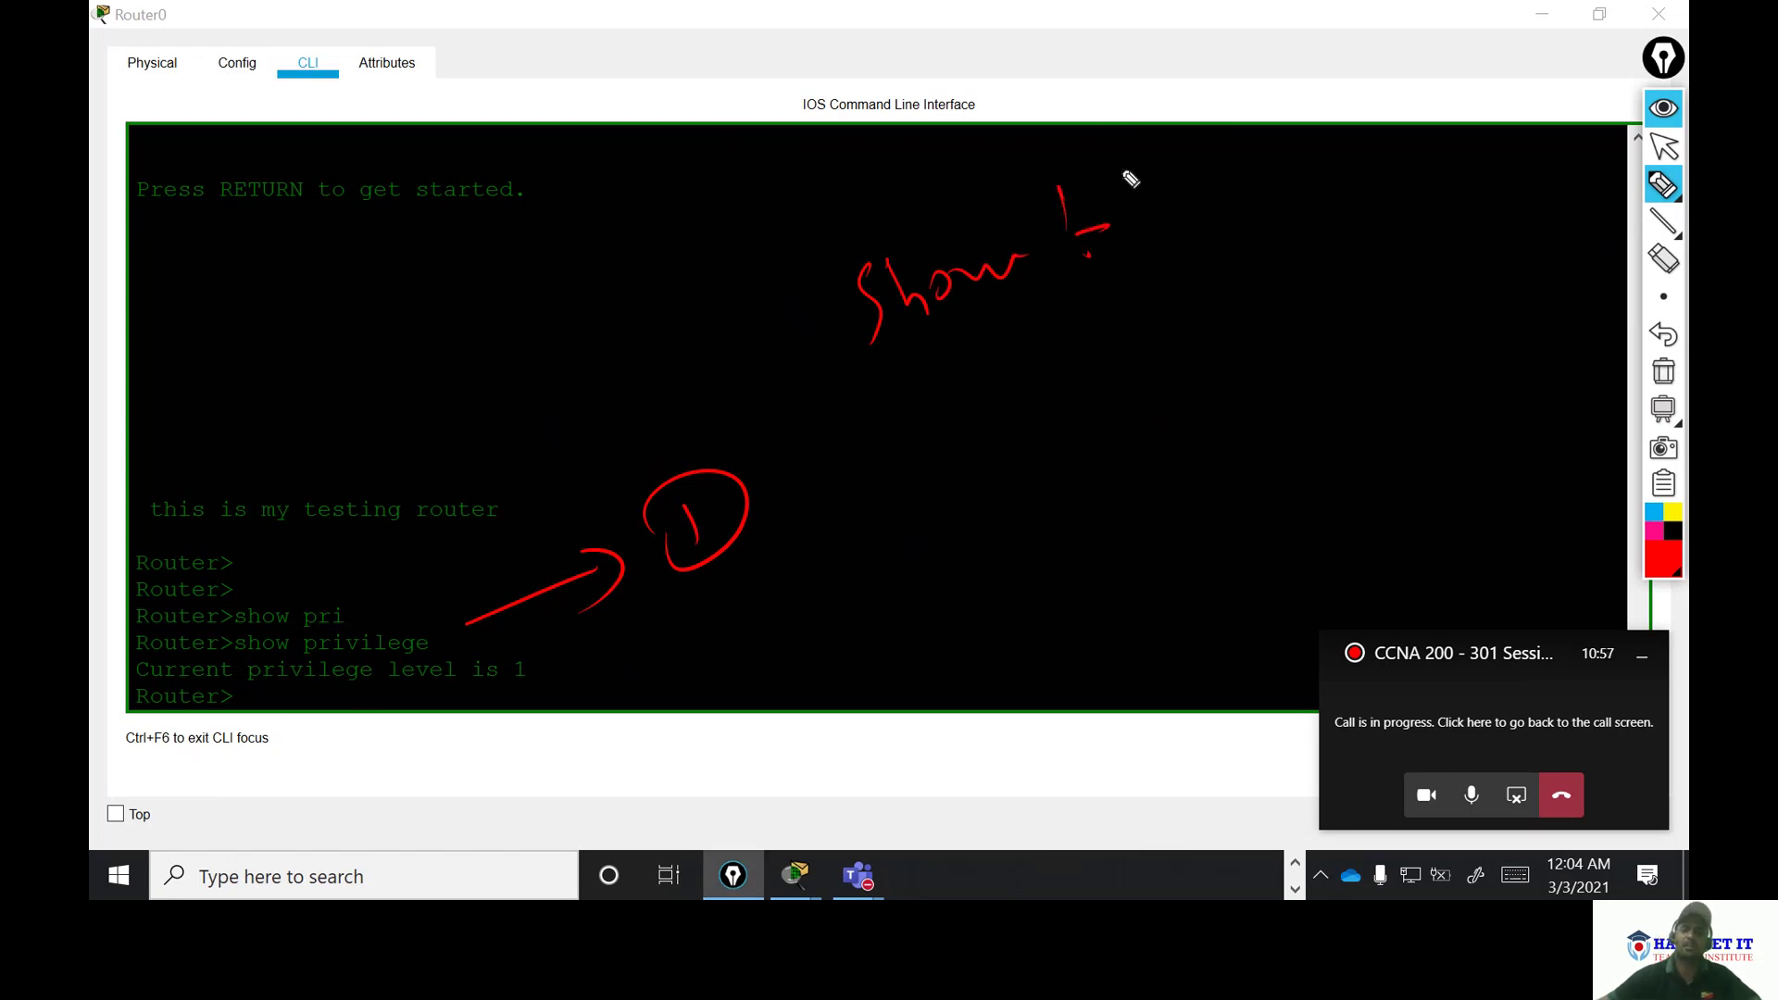
{"action": "mouse_move", "coordinate": [1243, 329]}
{"action": "left_mouse_down"}
{"action": "mouse_move", "coordinate": [1283, 331]}
{"action": "mouse_move", "coordinate": [1280, 403]}
{"action": "mouse_move", "coordinate": [1343, 339]}
{"action": "left_mouse_up"}
{"action": "left_click", "coordinate": [1281, 398]}
{"action": "left_click_drag", "start_coordinate": [1382, 278], "coordinate": [1389, 348]}
{"action": "left_click_drag", "start_coordinate": [1406, 246], "coordinate": [1414, 336]}
{"action": "mouse_move", "coordinate": [1378, 320]}
{"action": "left_mouse_down"}
{"action": "mouse_move", "coordinate": [1427, 306]}
{"action": "mouse_move", "coordinate": [1454, 323]}
{"action": "left_mouse_up"}
{"action": "mouse_move", "coordinate": [1480, 252]}
{"action": "left_mouse_down"}
{"action": "mouse_move", "coordinate": [1484, 308]}
{"action": "mouse_move", "coordinate": [1519, 313]}
{"action": "left_mouse_up"}
{"action": "mouse_move", "coordinate": [1320, 310]}
{"action": "left_mouse_down"}
{"action": "mouse_move", "coordinate": [1501, 363]}
{"action": "mouse_move", "coordinate": [1376, 329]}
{"action": "left_mouse_up"}
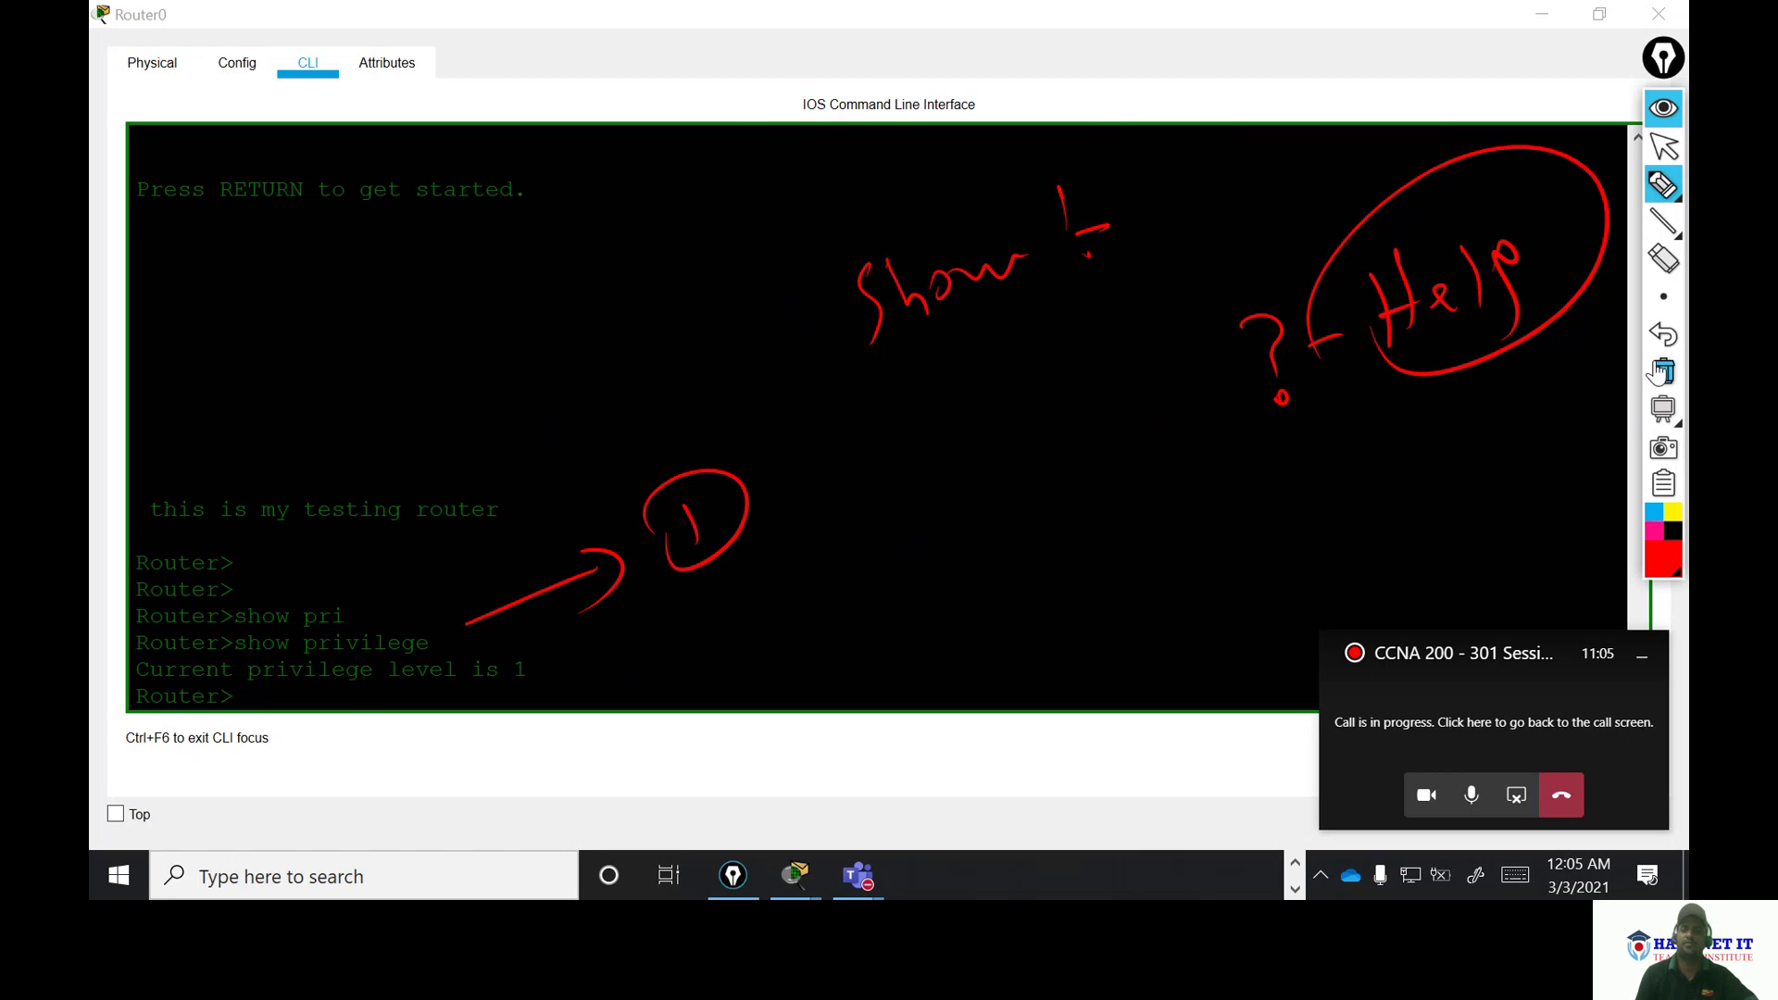
- Clear the annotations and list all available show commands with show ? at the Router> prompt
{"action": "left_click", "coordinate": [1664, 414]}
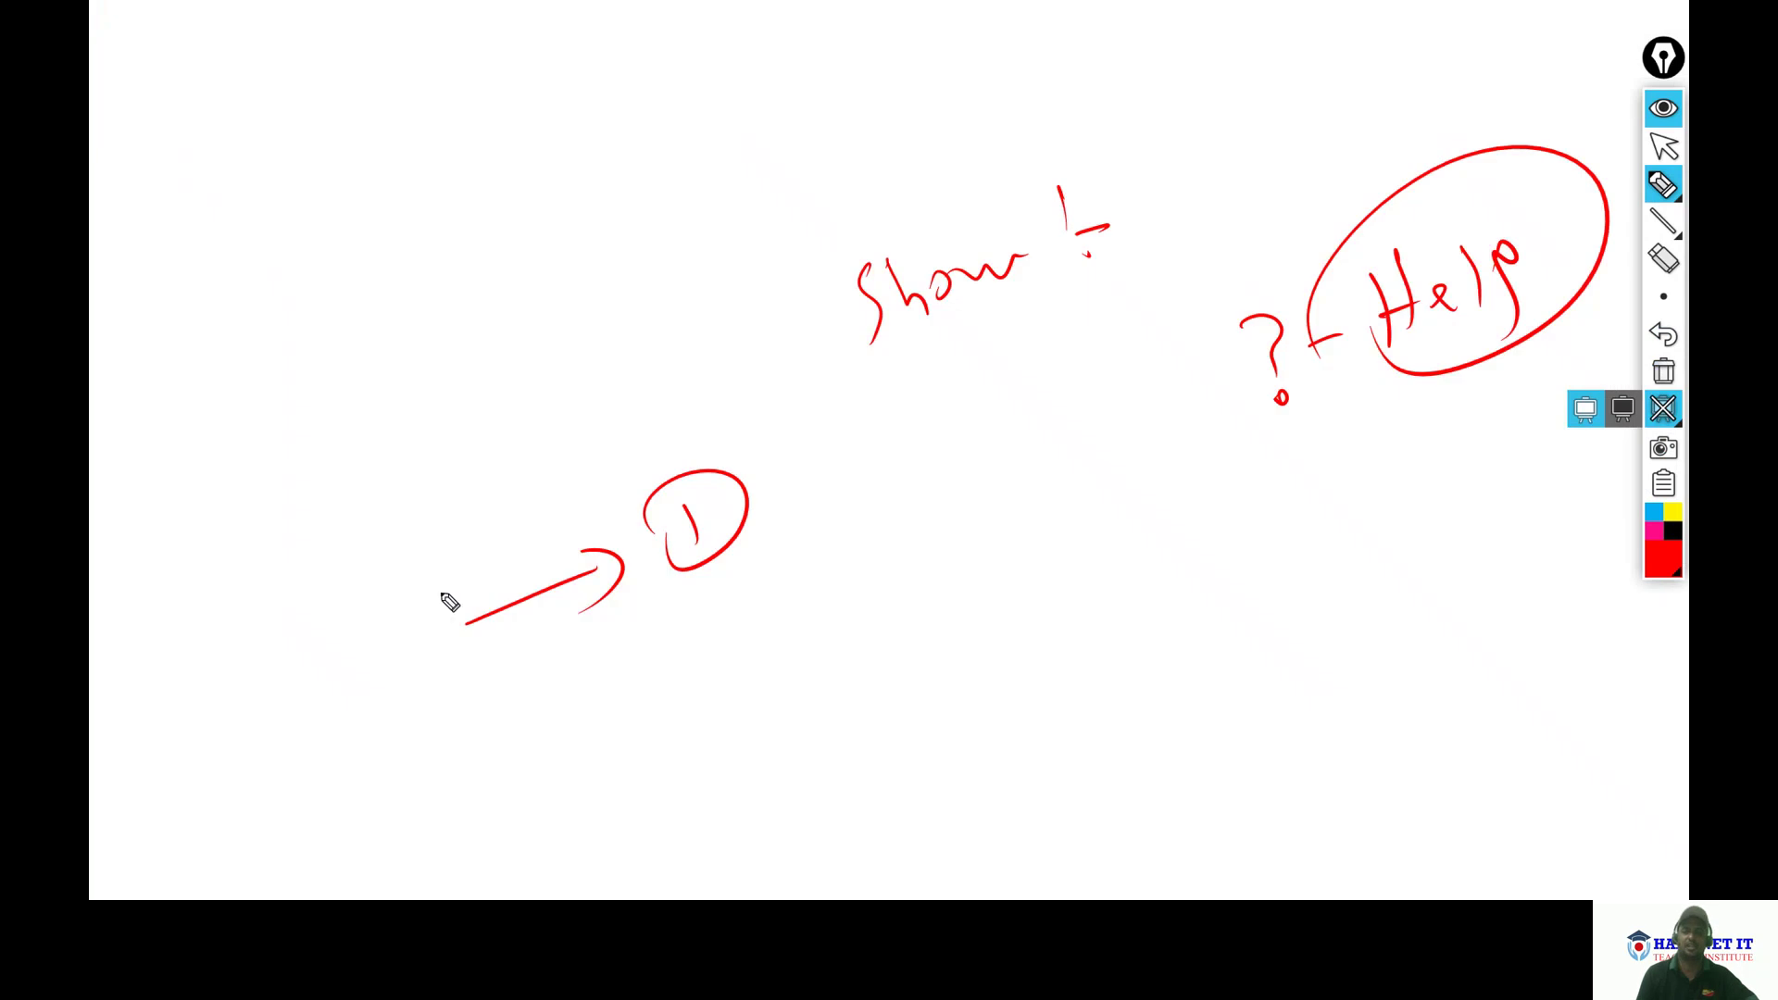
{"action": "left_click", "coordinate": [1665, 408]}
{"action": "left_click", "coordinate": [1664, 372]}
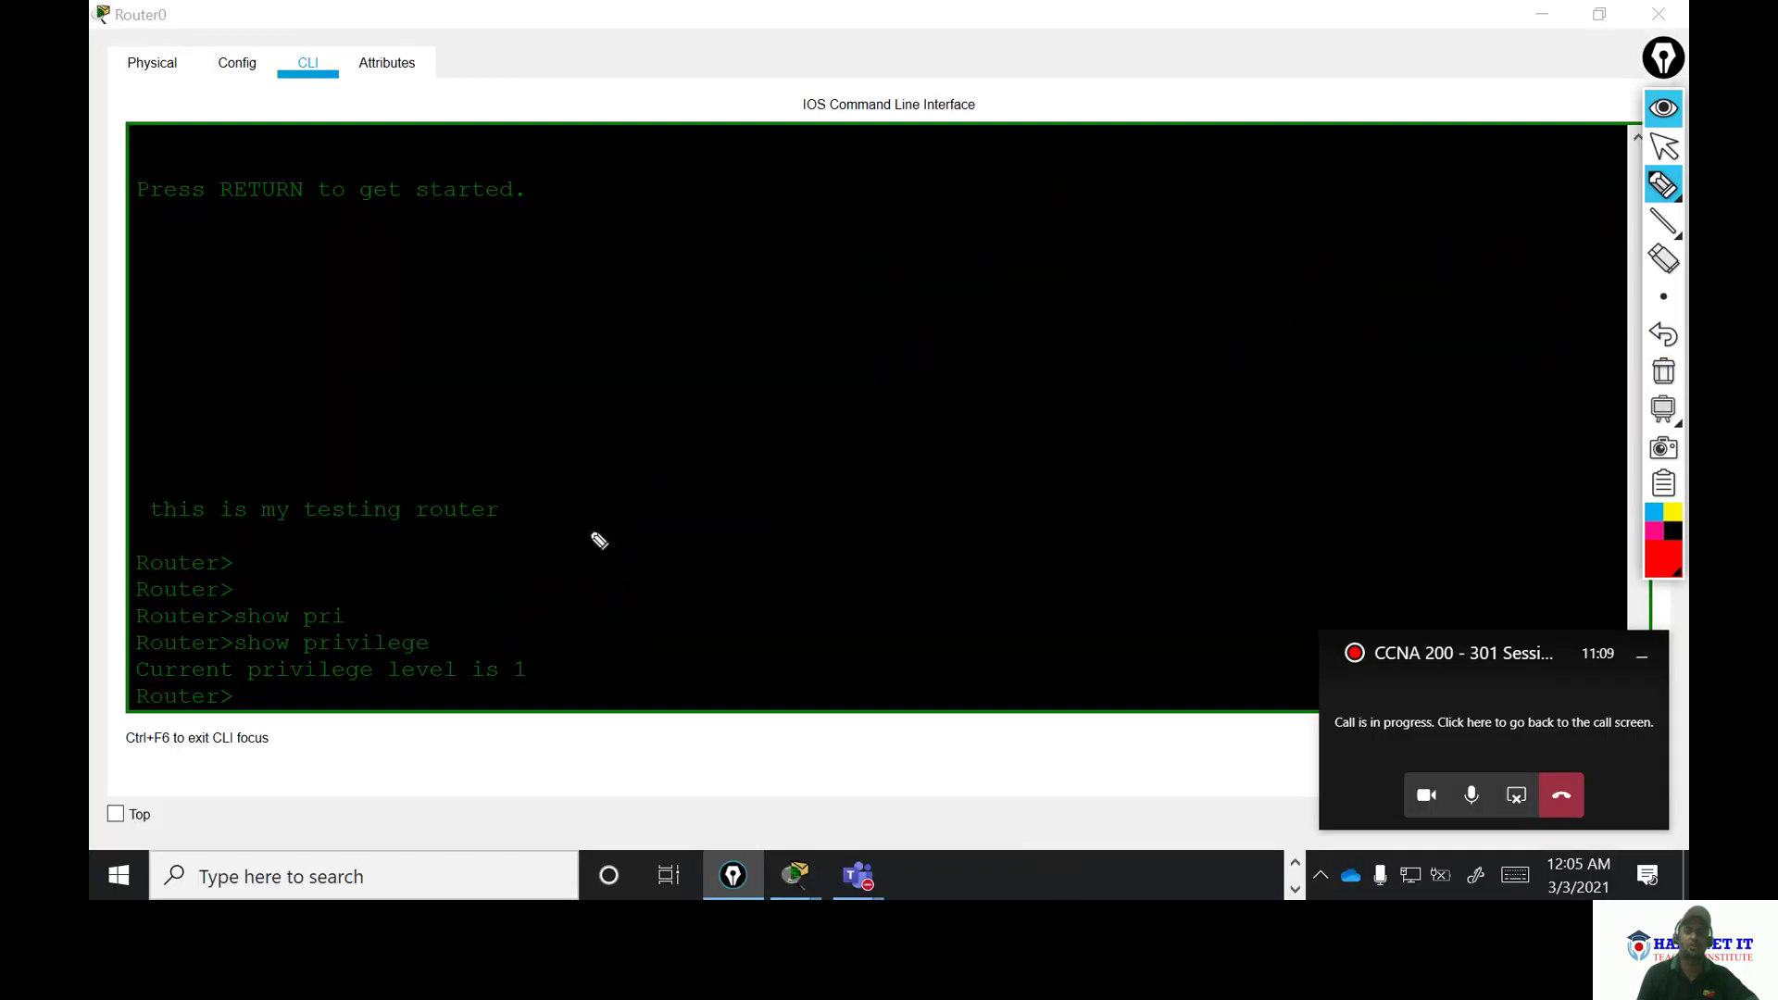
{"action": "left_click", "coordinate": [1664, 145]}
{"action": "left_click", "coordinate": [307, 695]}
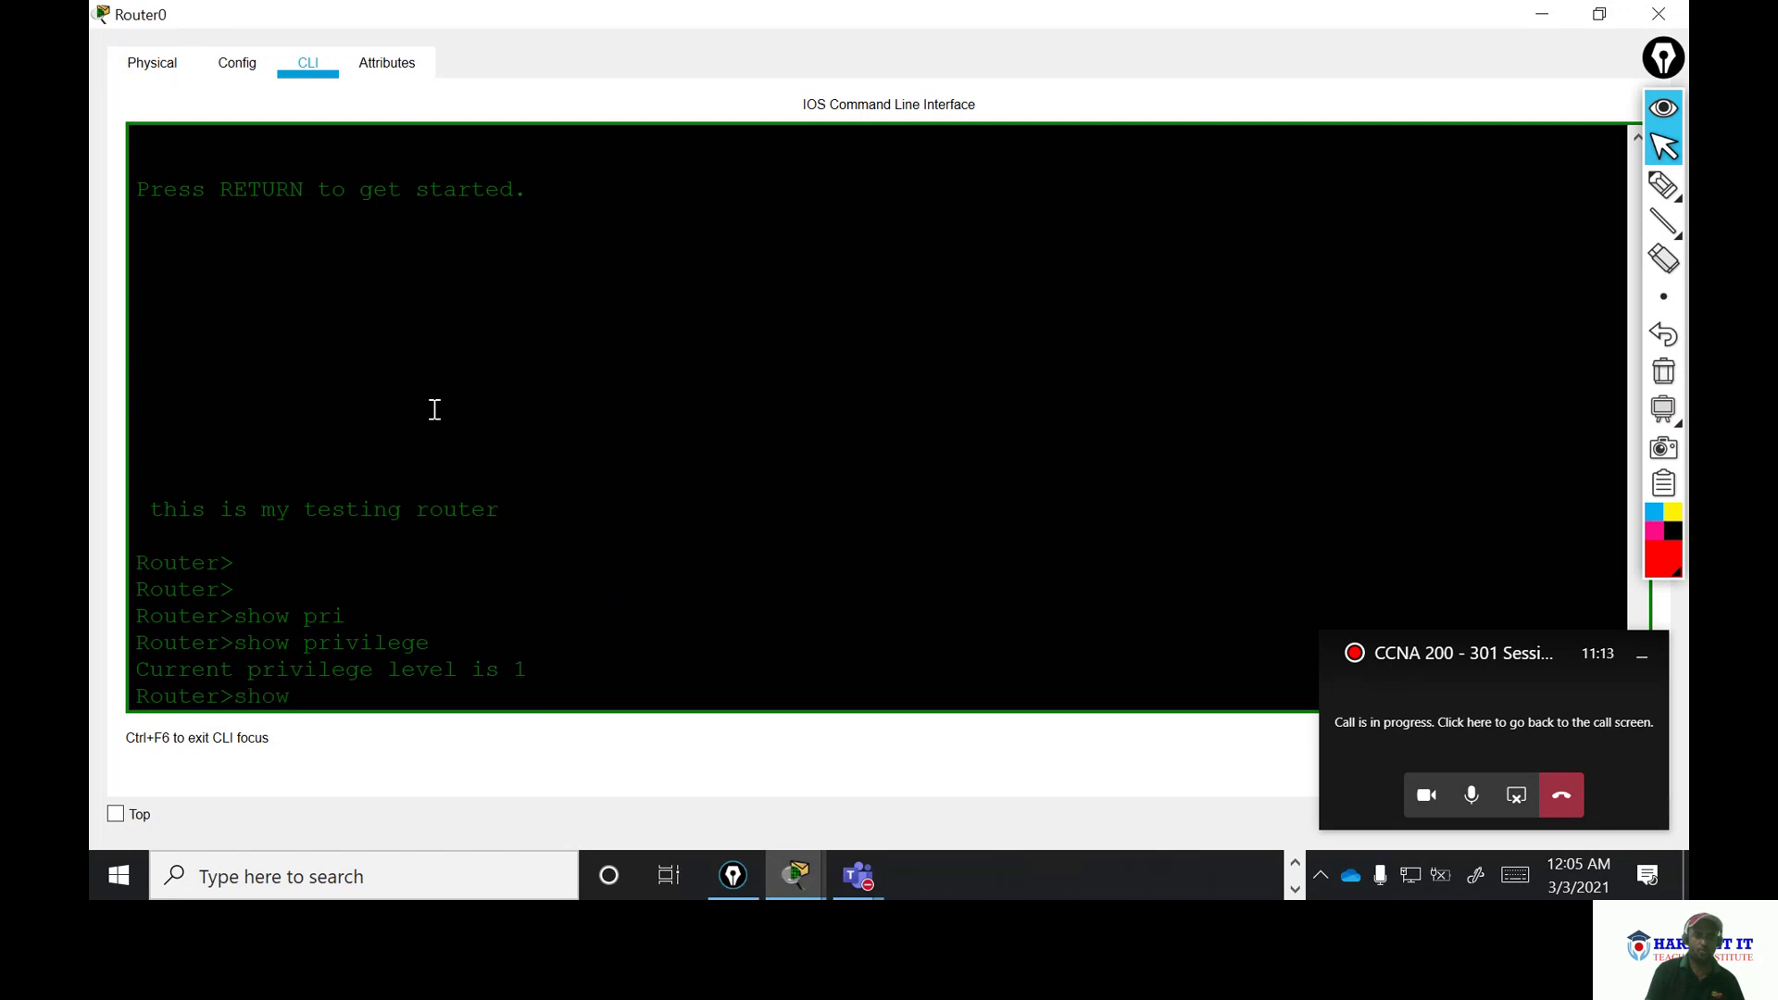
{"action": "type", "text": "?"}
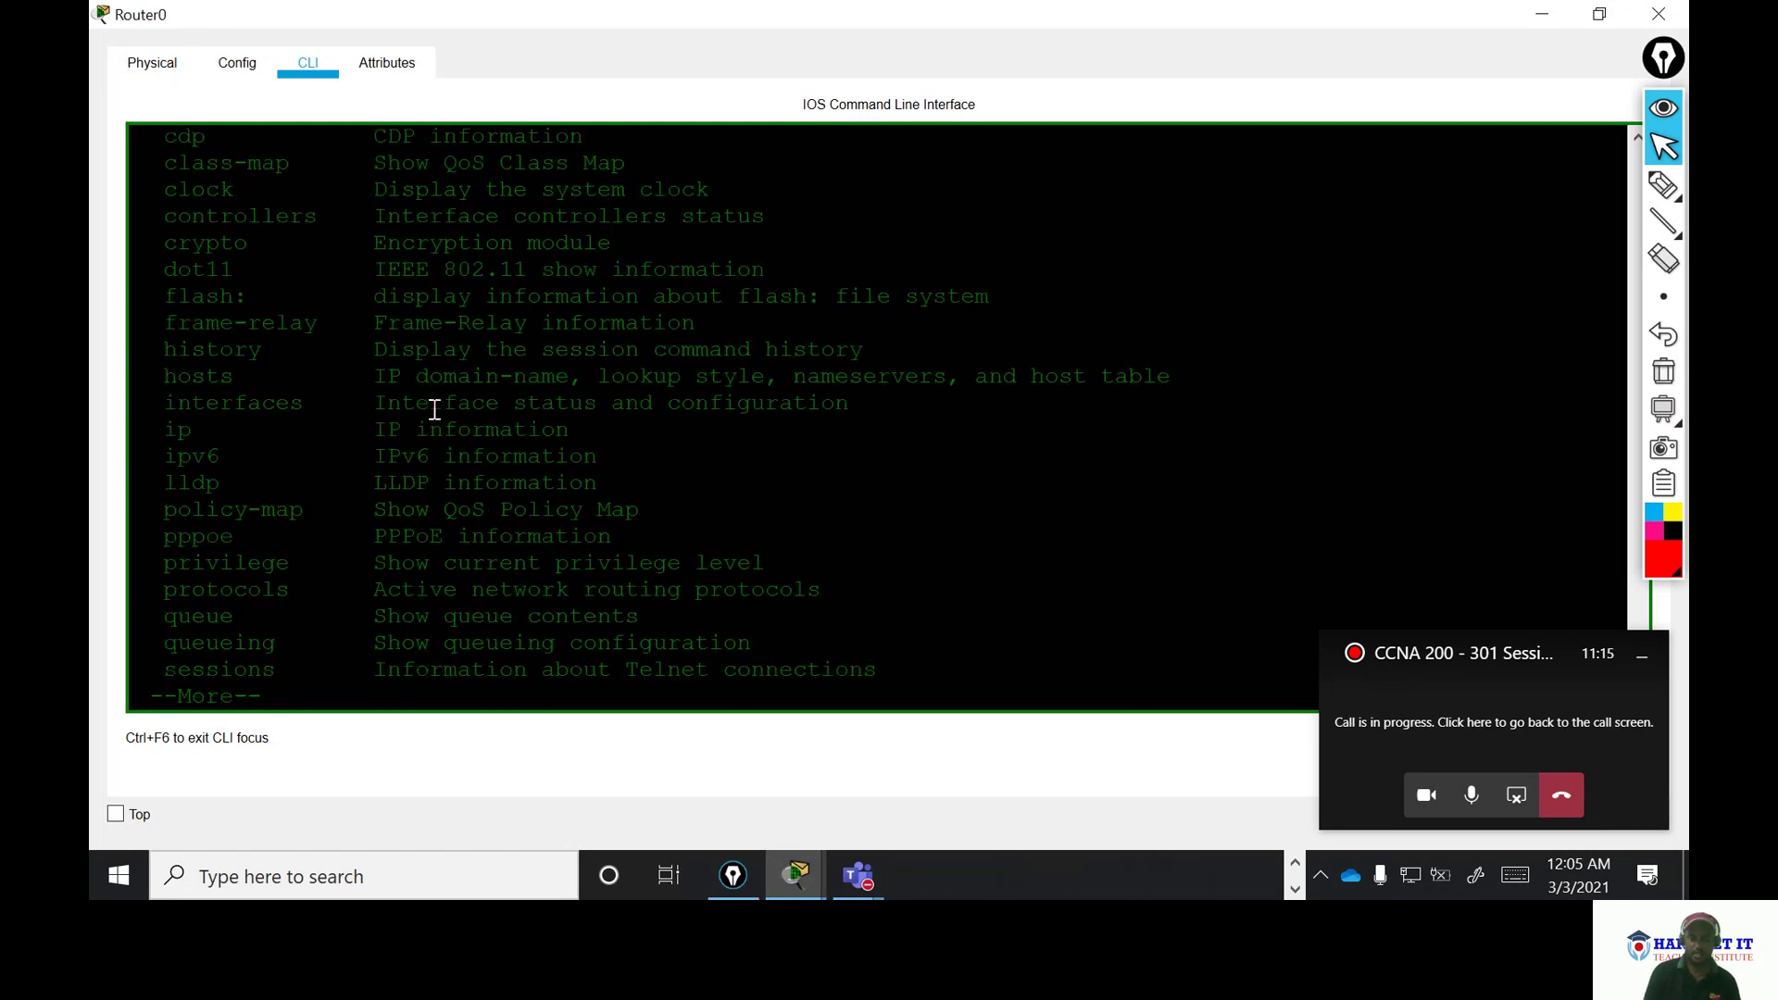
{"action": "key", "text": "space"}
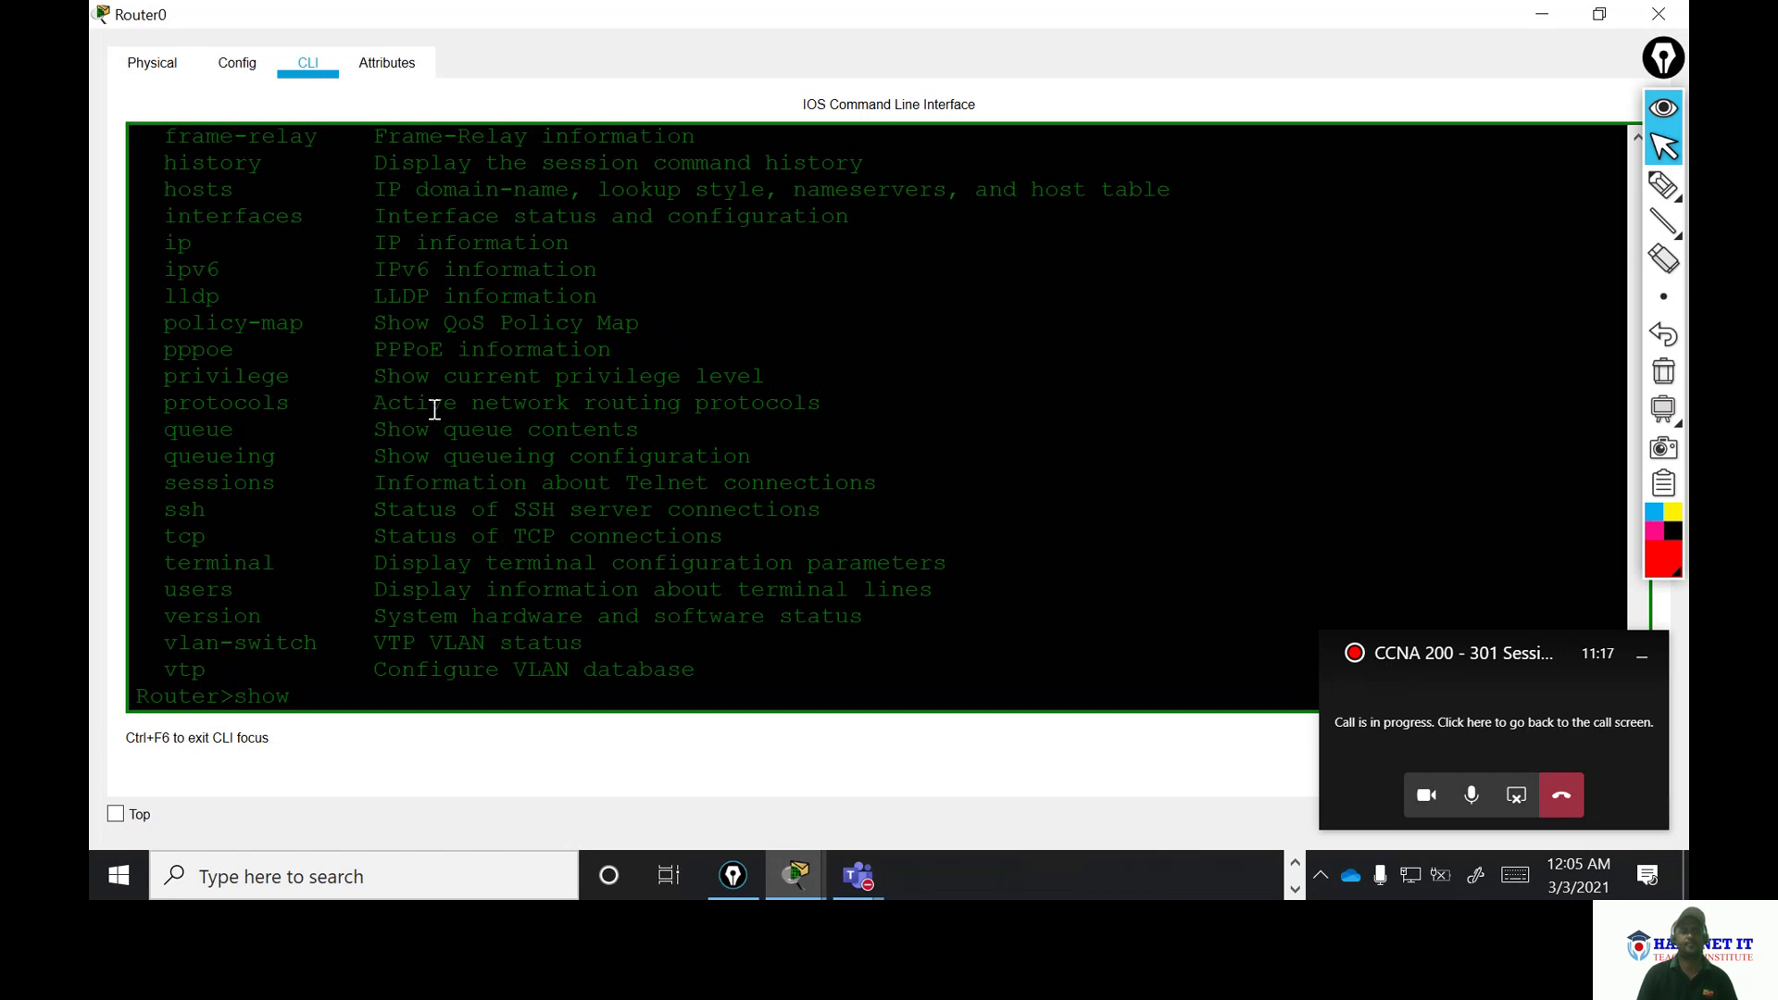
- Examine the show ? output from arp through vtp to review the commands available in user mode
{"action": "scroll", "coordinate": [431, 429], "scroll_direction": "up", "scroll_amount": 6}
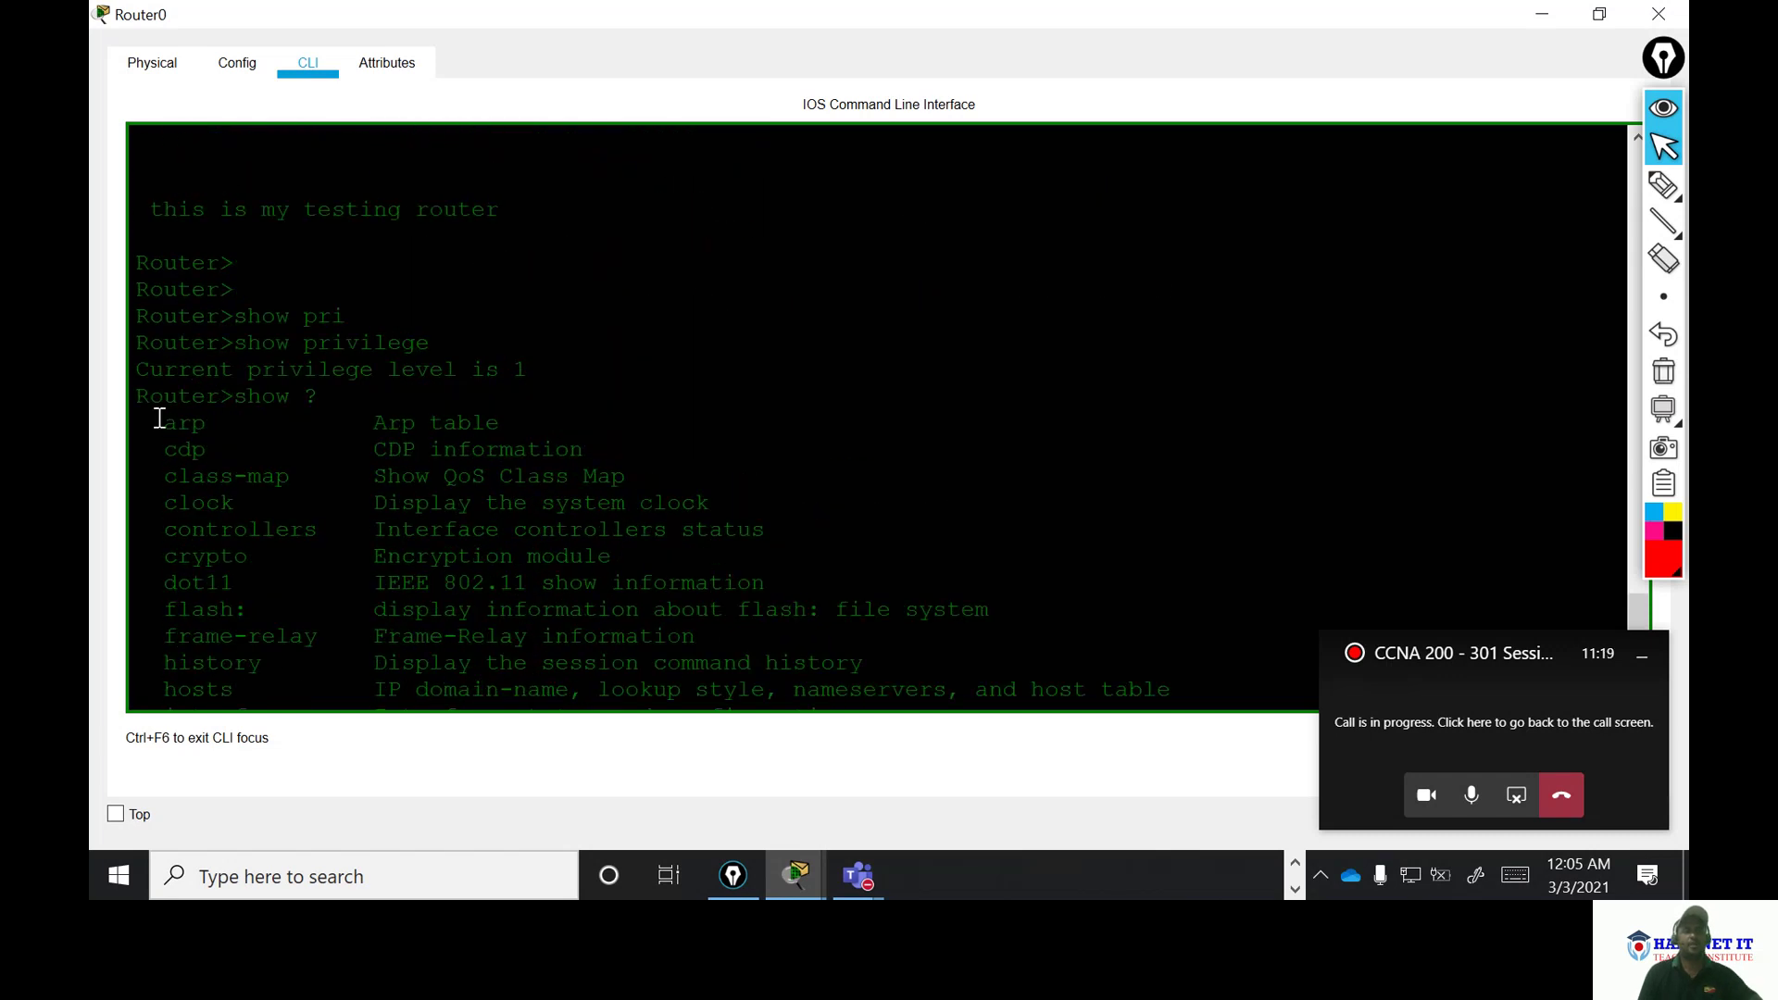
{"action": "left_click_drag", "start_coordinate": [141, 398], "coordinate": [790, 670]}
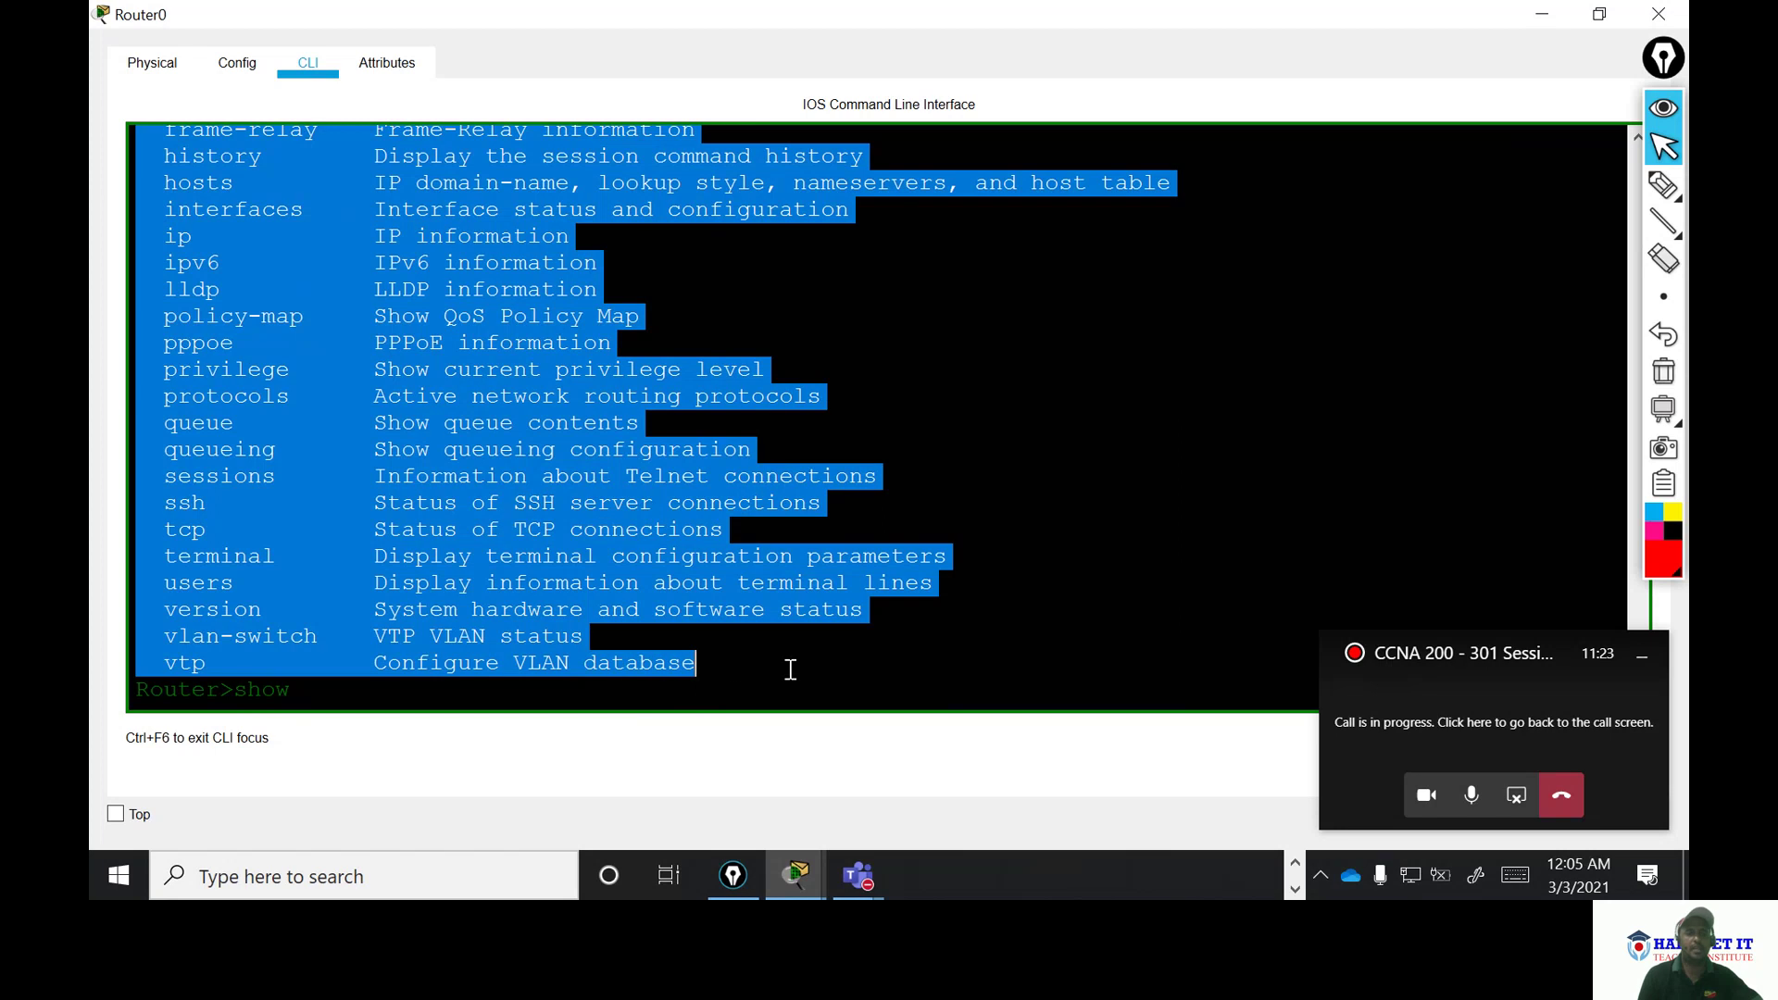
{"action": "scroll", "coordinate": [901, 425], "scroll_direction": "up", "scroll_amount": 4}
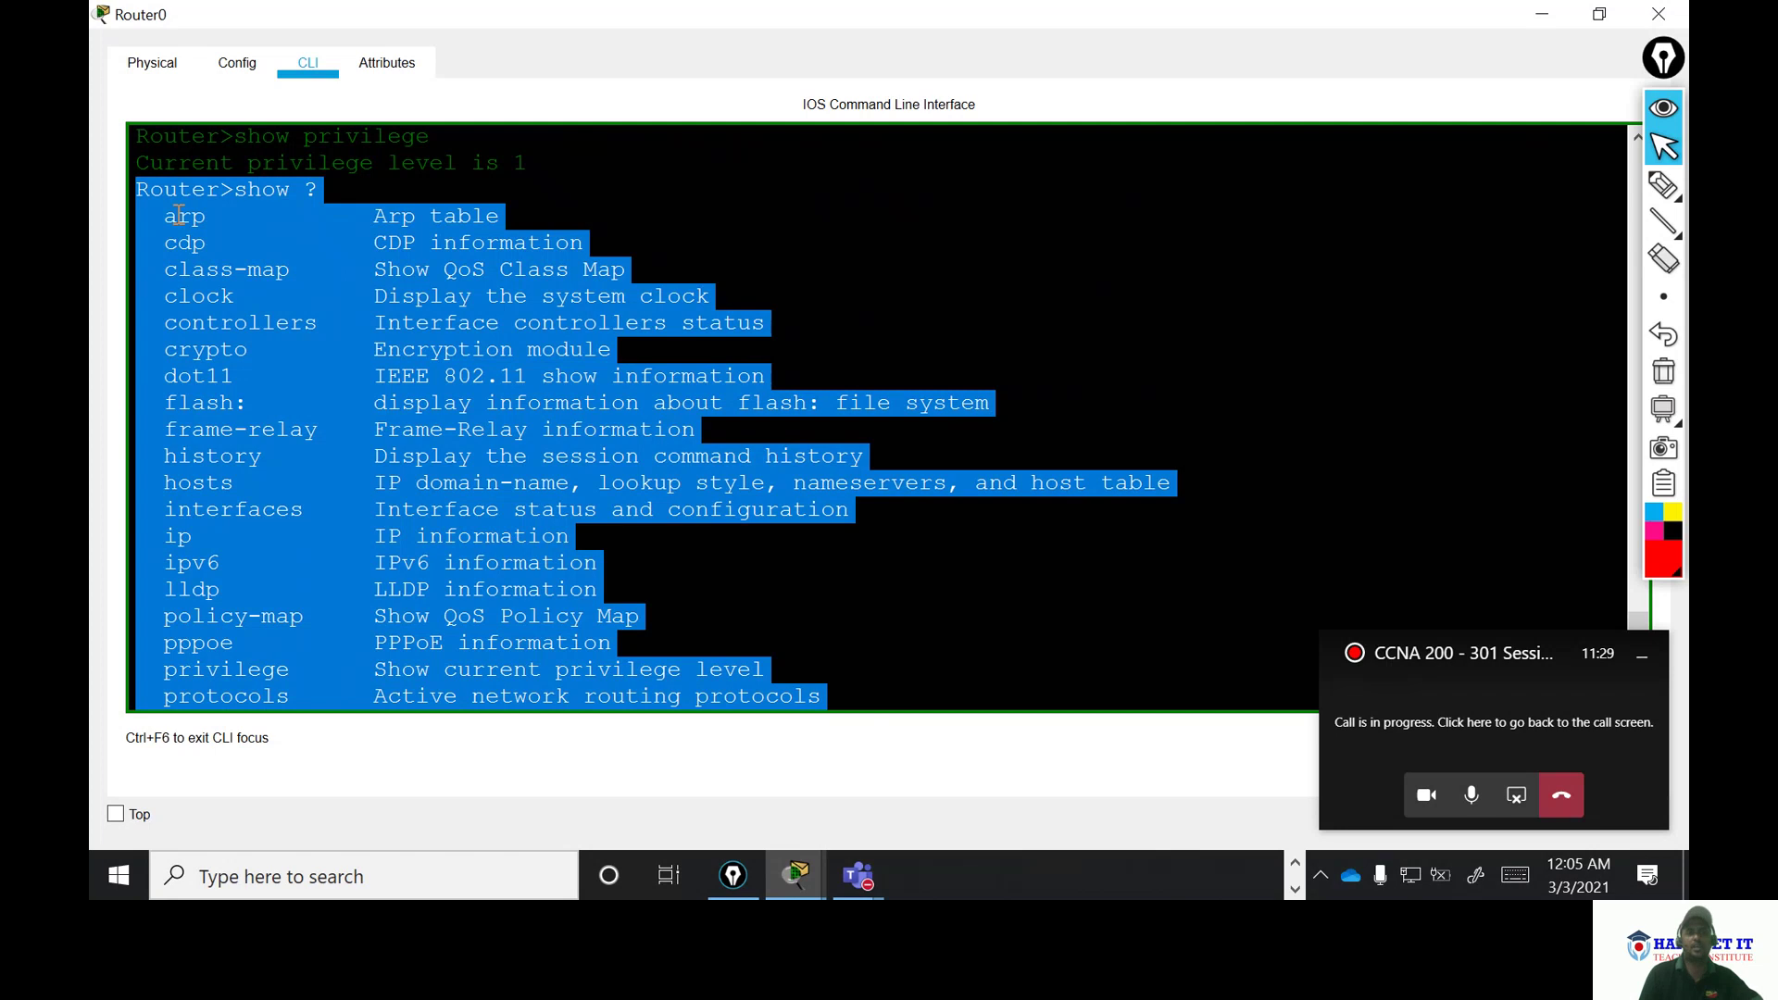
{"action": "left_click", "coordinate": [460, 277]}
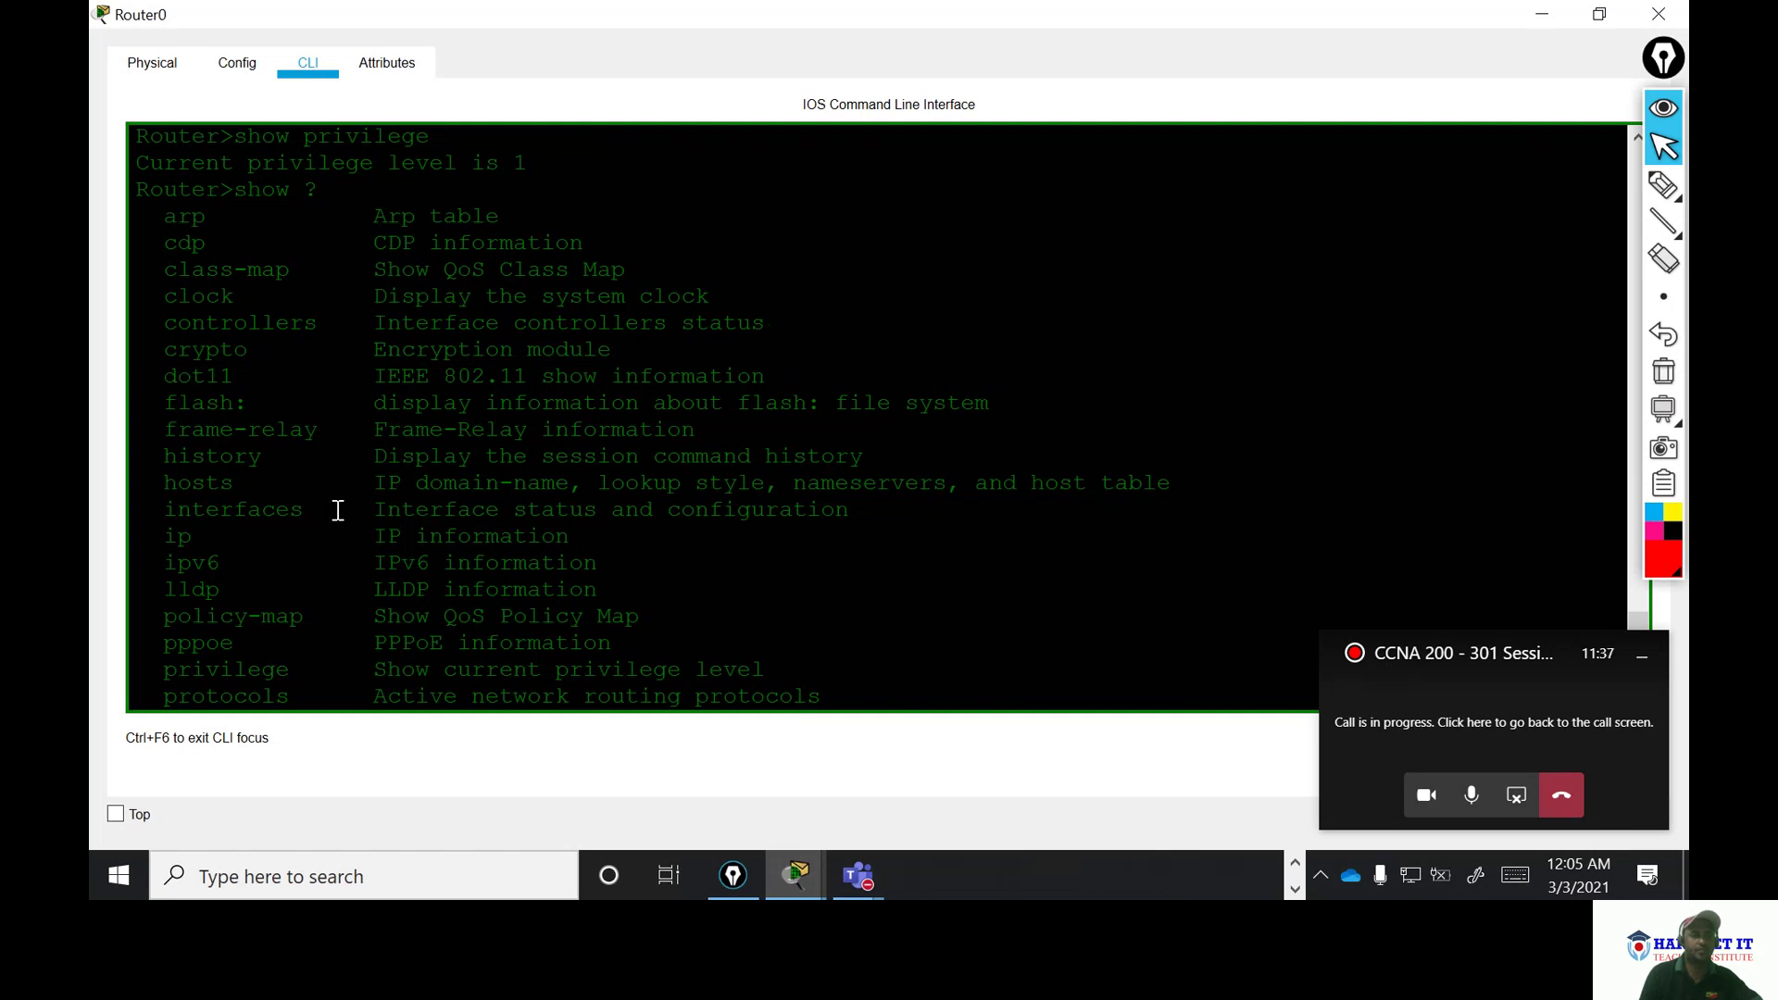
{"action": "scroll", "coordinate": [286, 556], "scroll_direction": "down", "scroll_amount": 3}
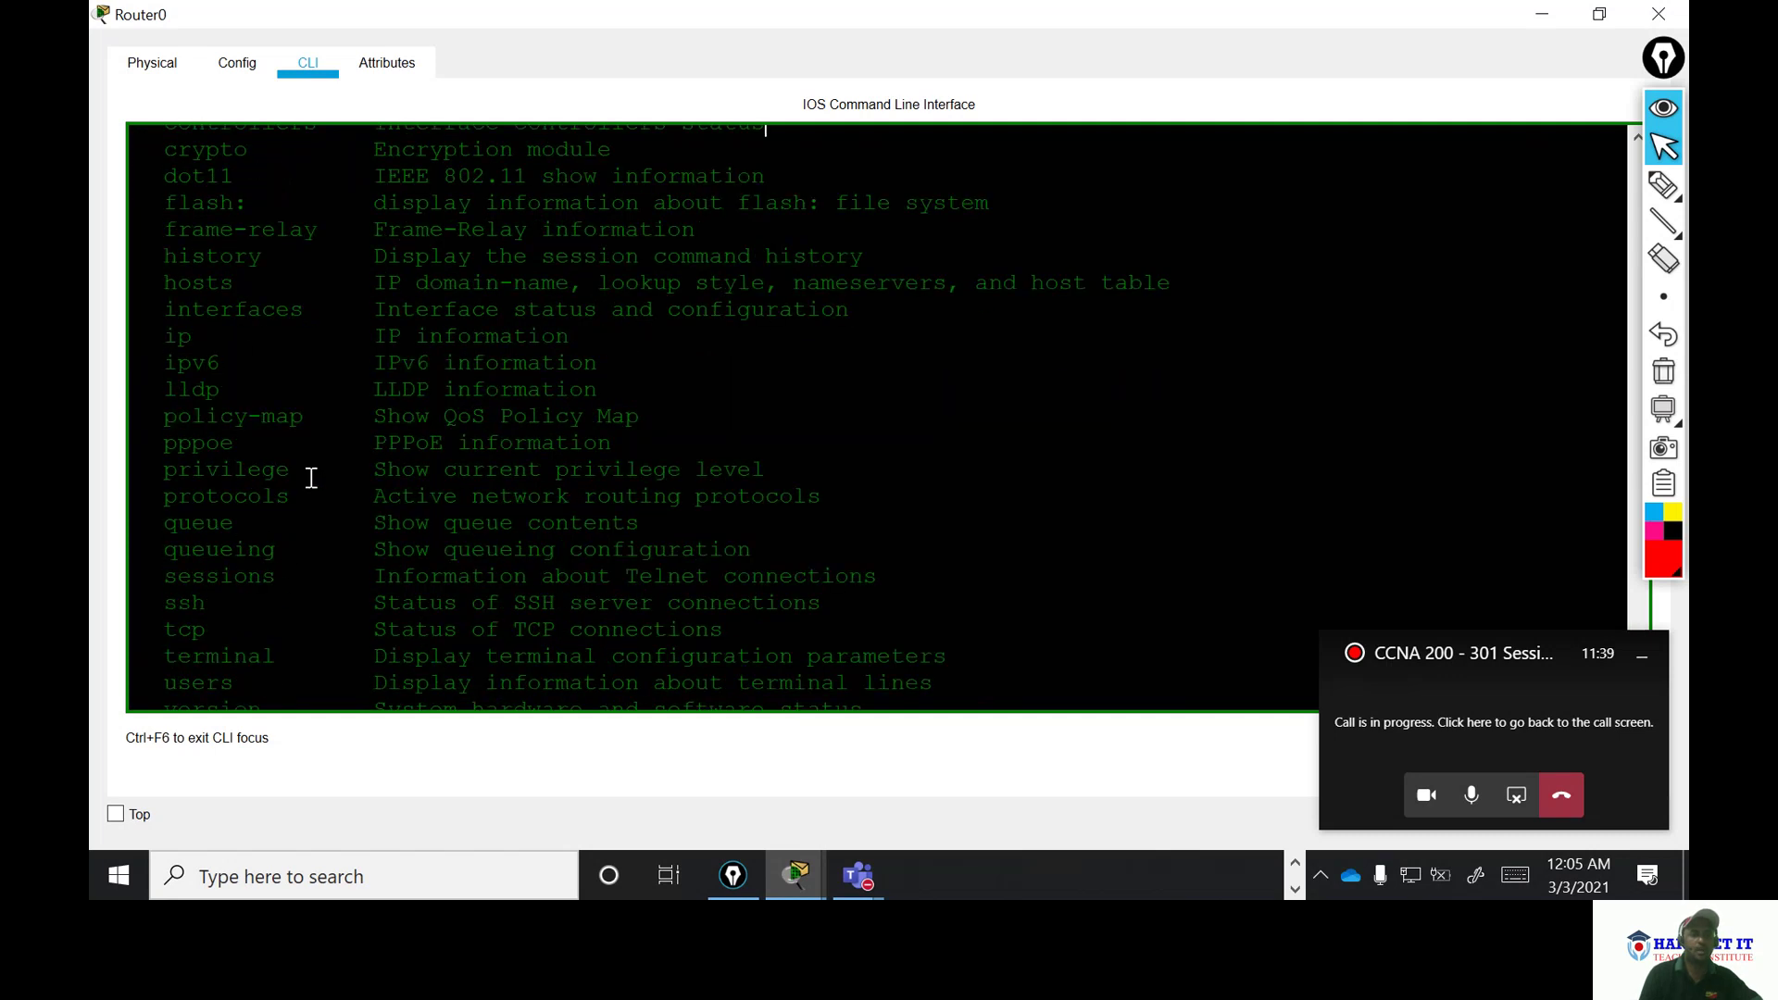
{"action": "scroll", "coordinate": [323, 541], "scroll_direction": "down", "scroll_amount": 2}
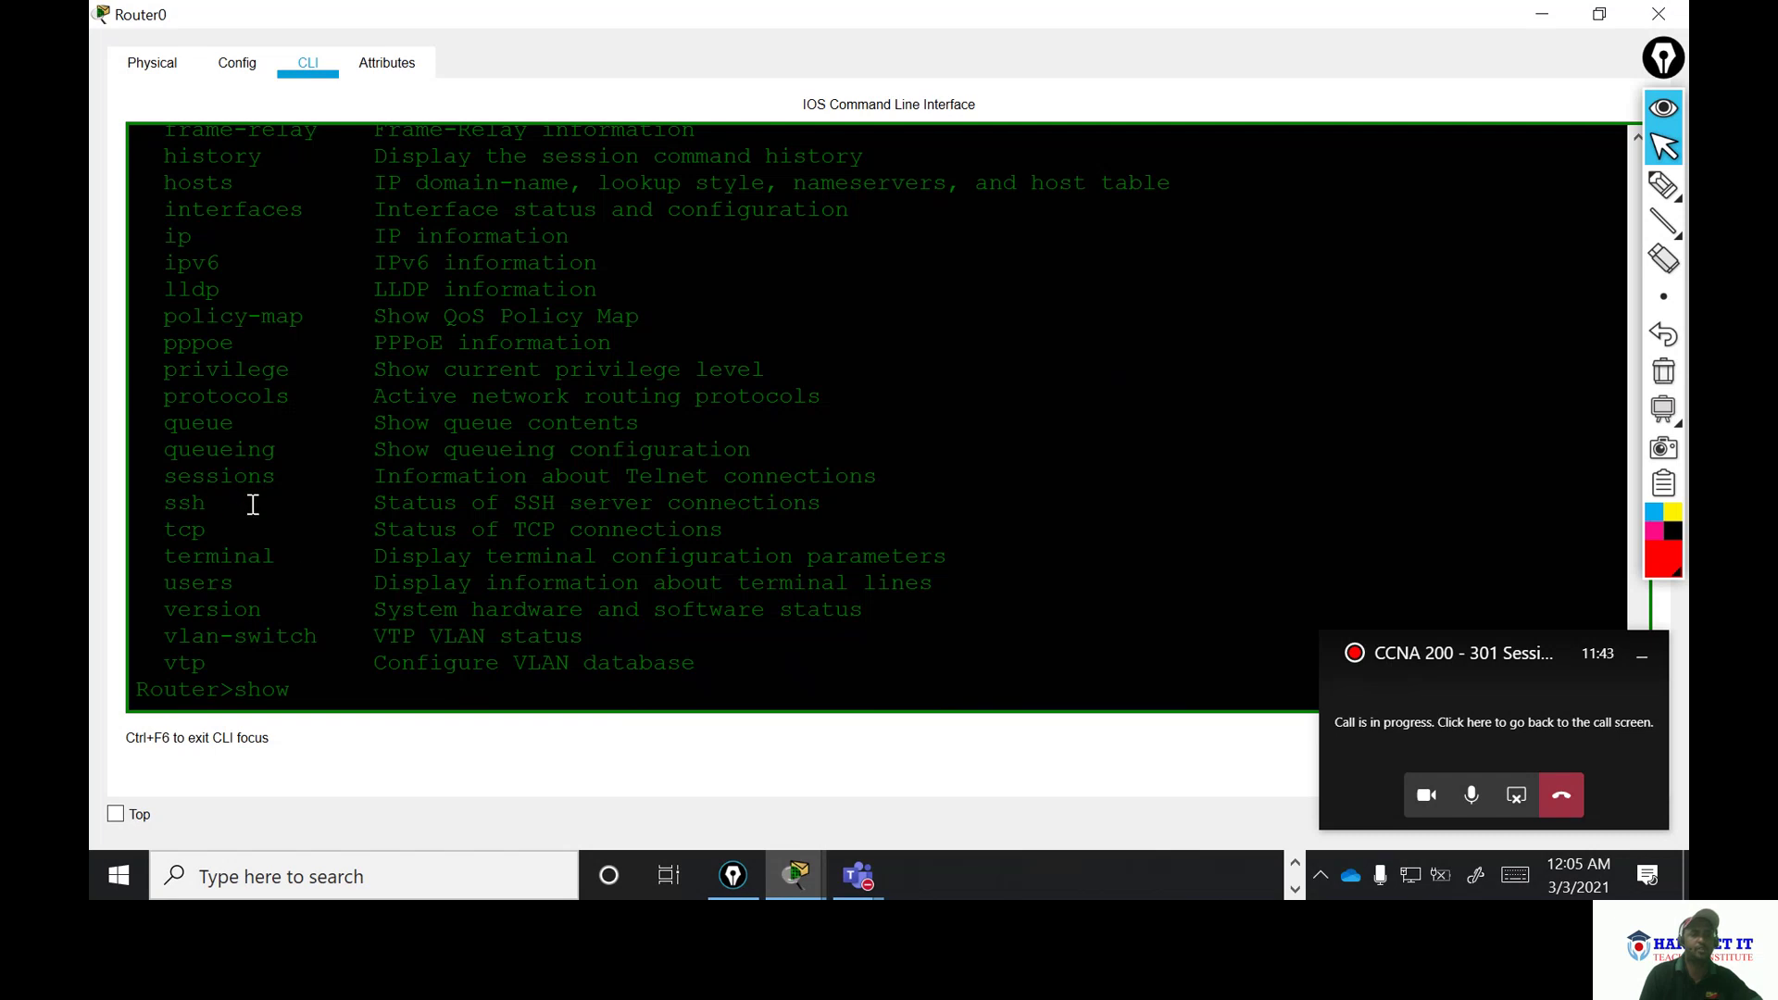
{"action": "scroll", "coordinate": [238, 518], "scroll_direction": "up", "scroll_amount": 7}
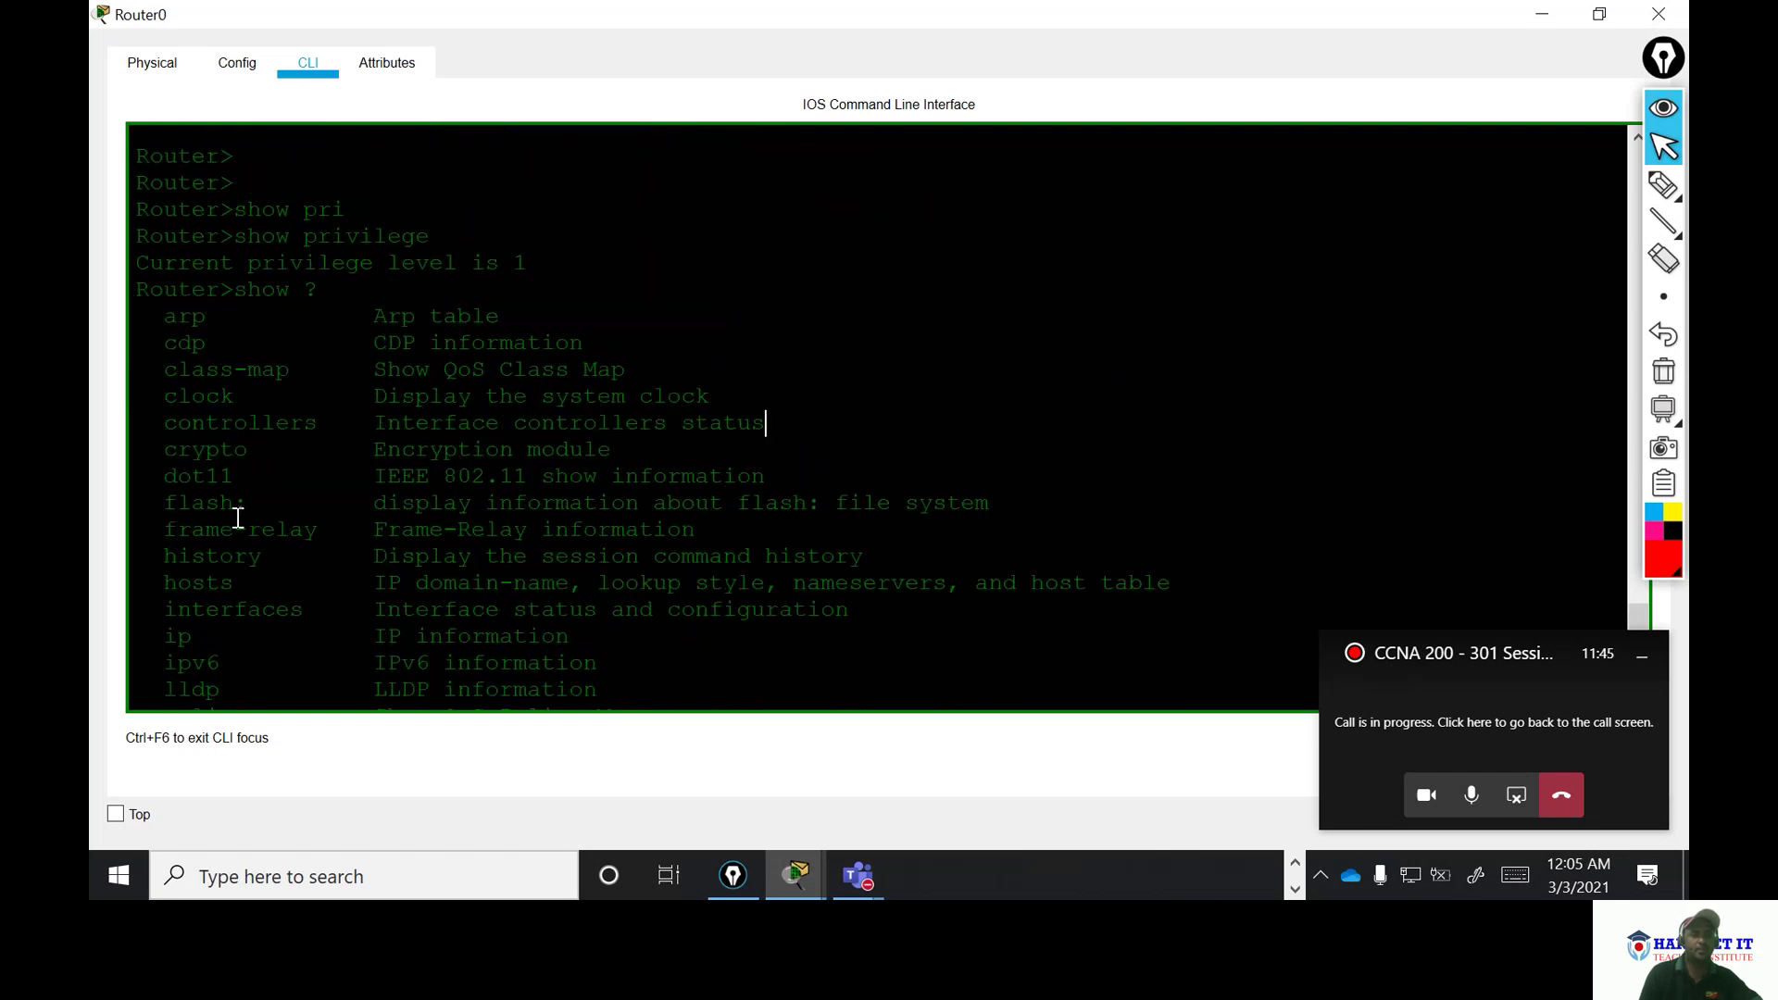
{"action": "scroll", "coordinate": [258, 361], "scroll_direction": "down", "scroll_amount": 2}
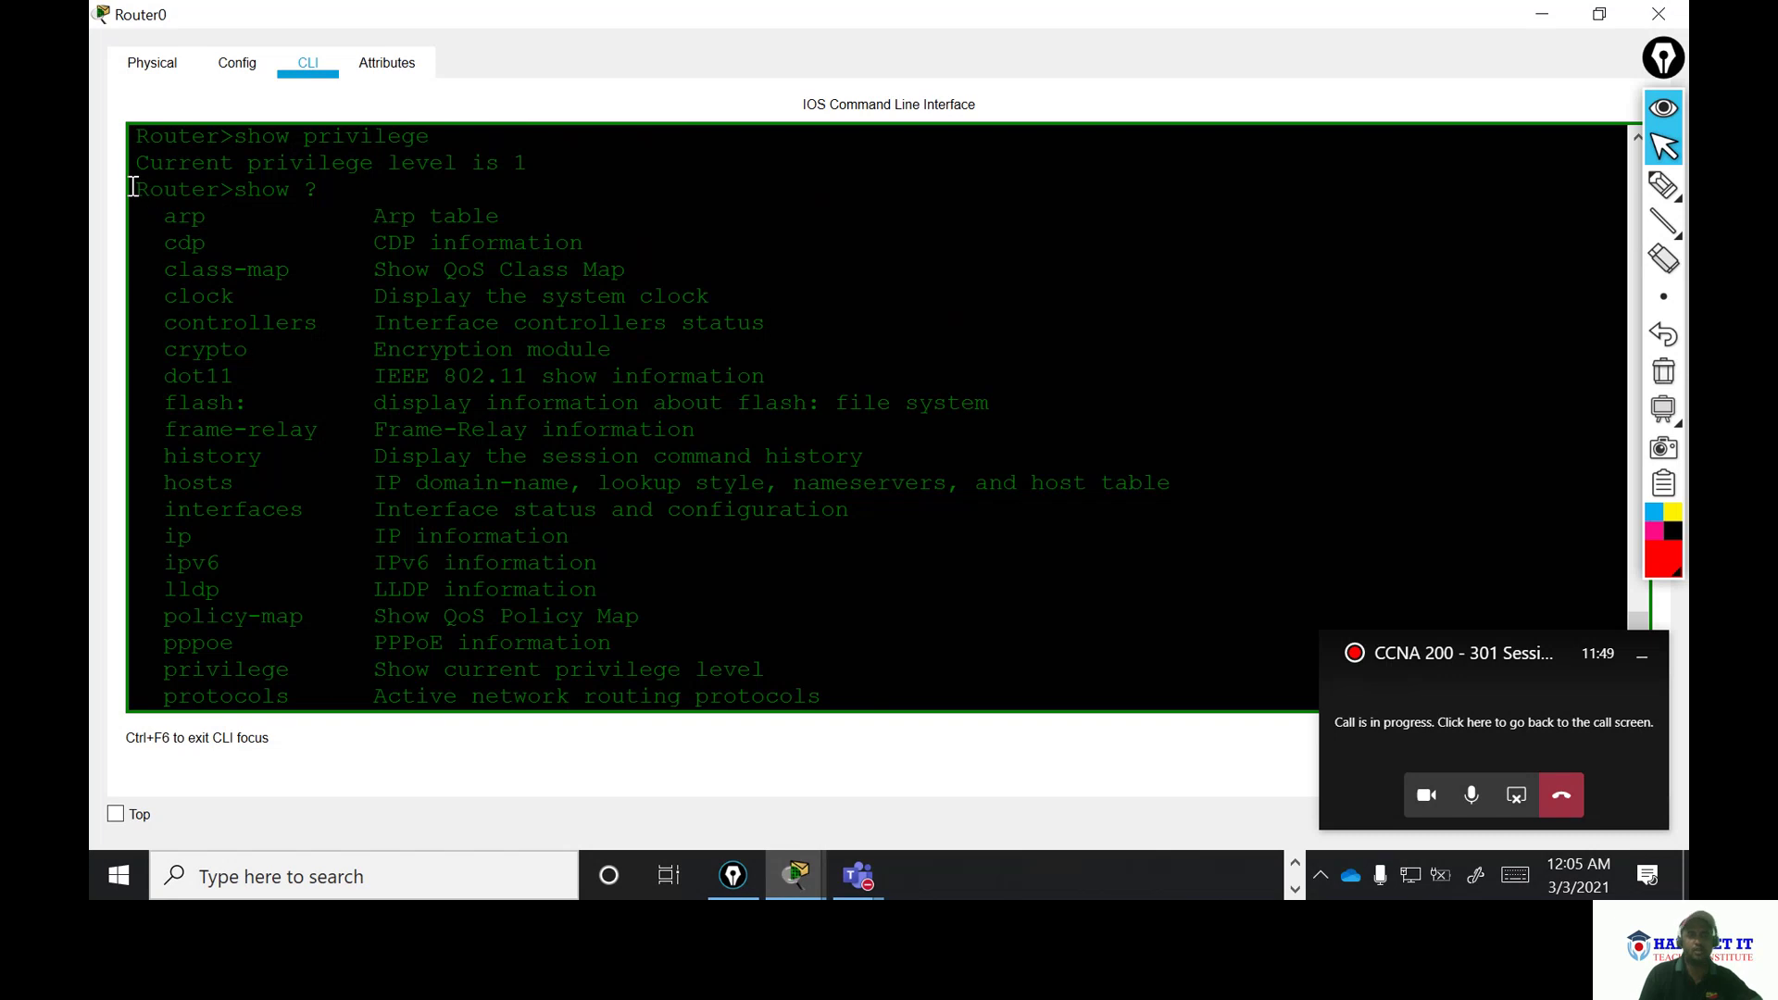
{"action": "left_click_drag", "start_coordinate": [133, 188], "coordinate": [768, 655]}
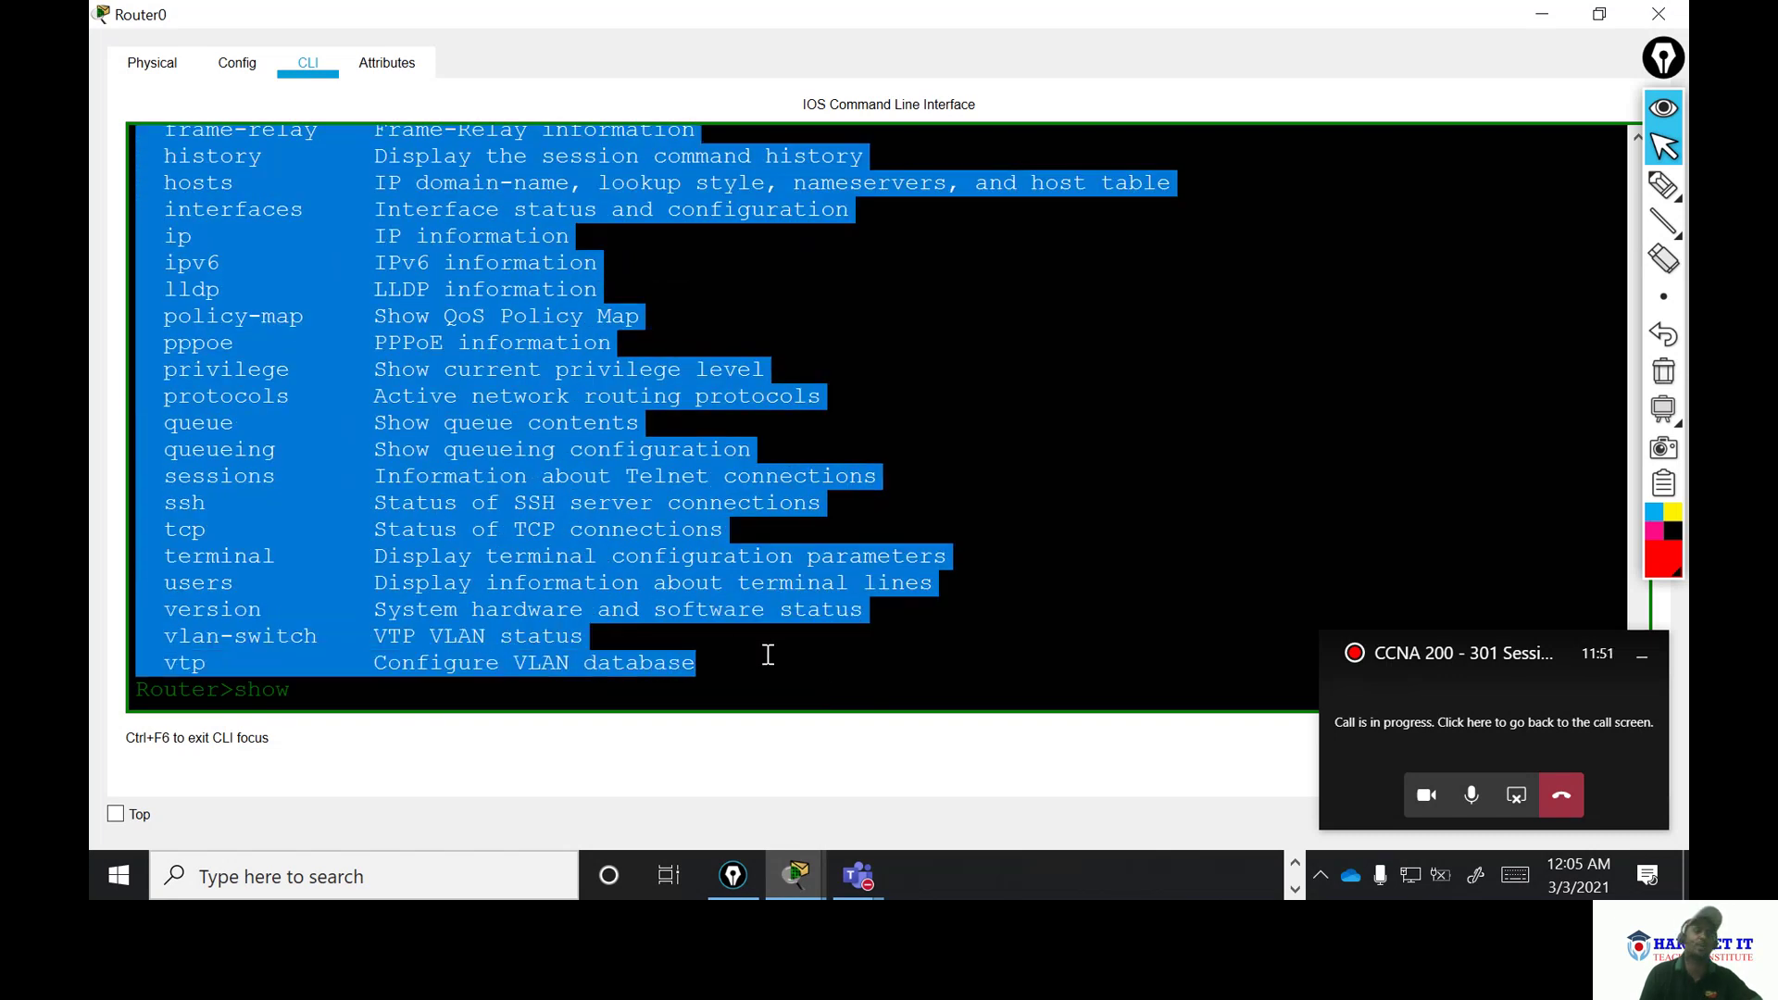
{"action": "scroll", "coordinate": [696, 586], "scroll_direction": "up", "scroll_amount": 6}
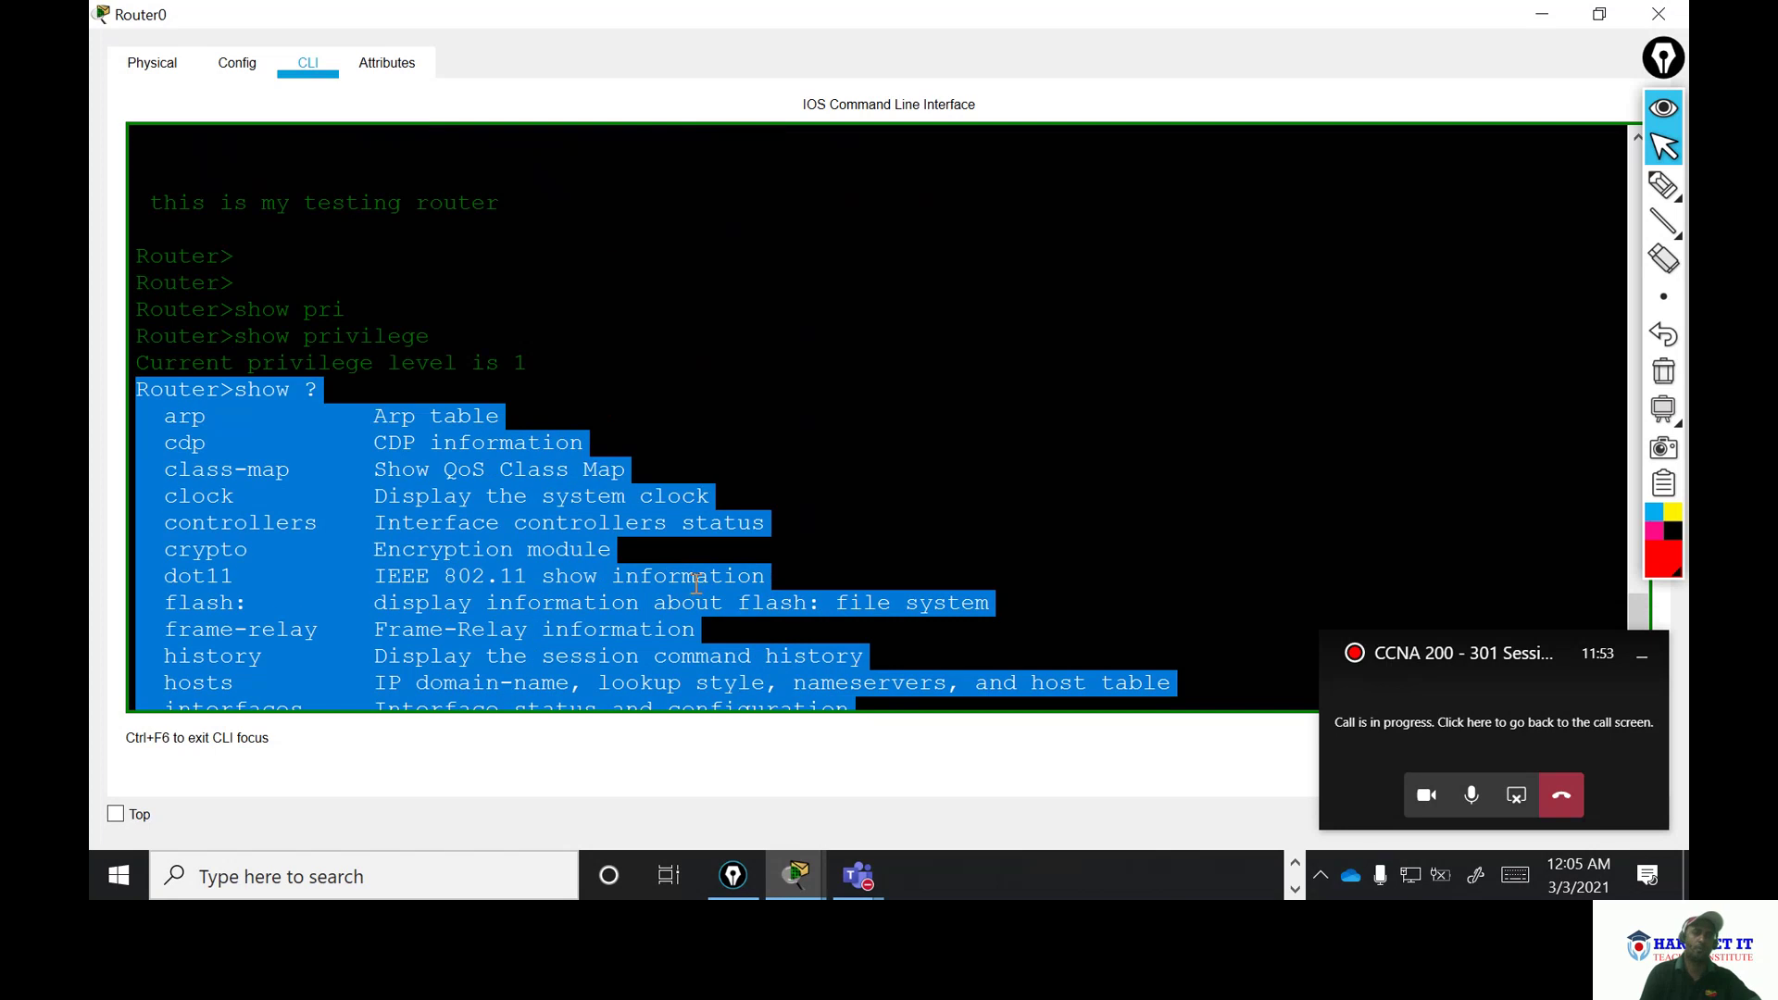
{"action": "left_click", "coordinate": [571, 404]}
{"action": "scroll", "coordinate": [567, 448], "scroll_direction": "down", "scroll_amount": 6}
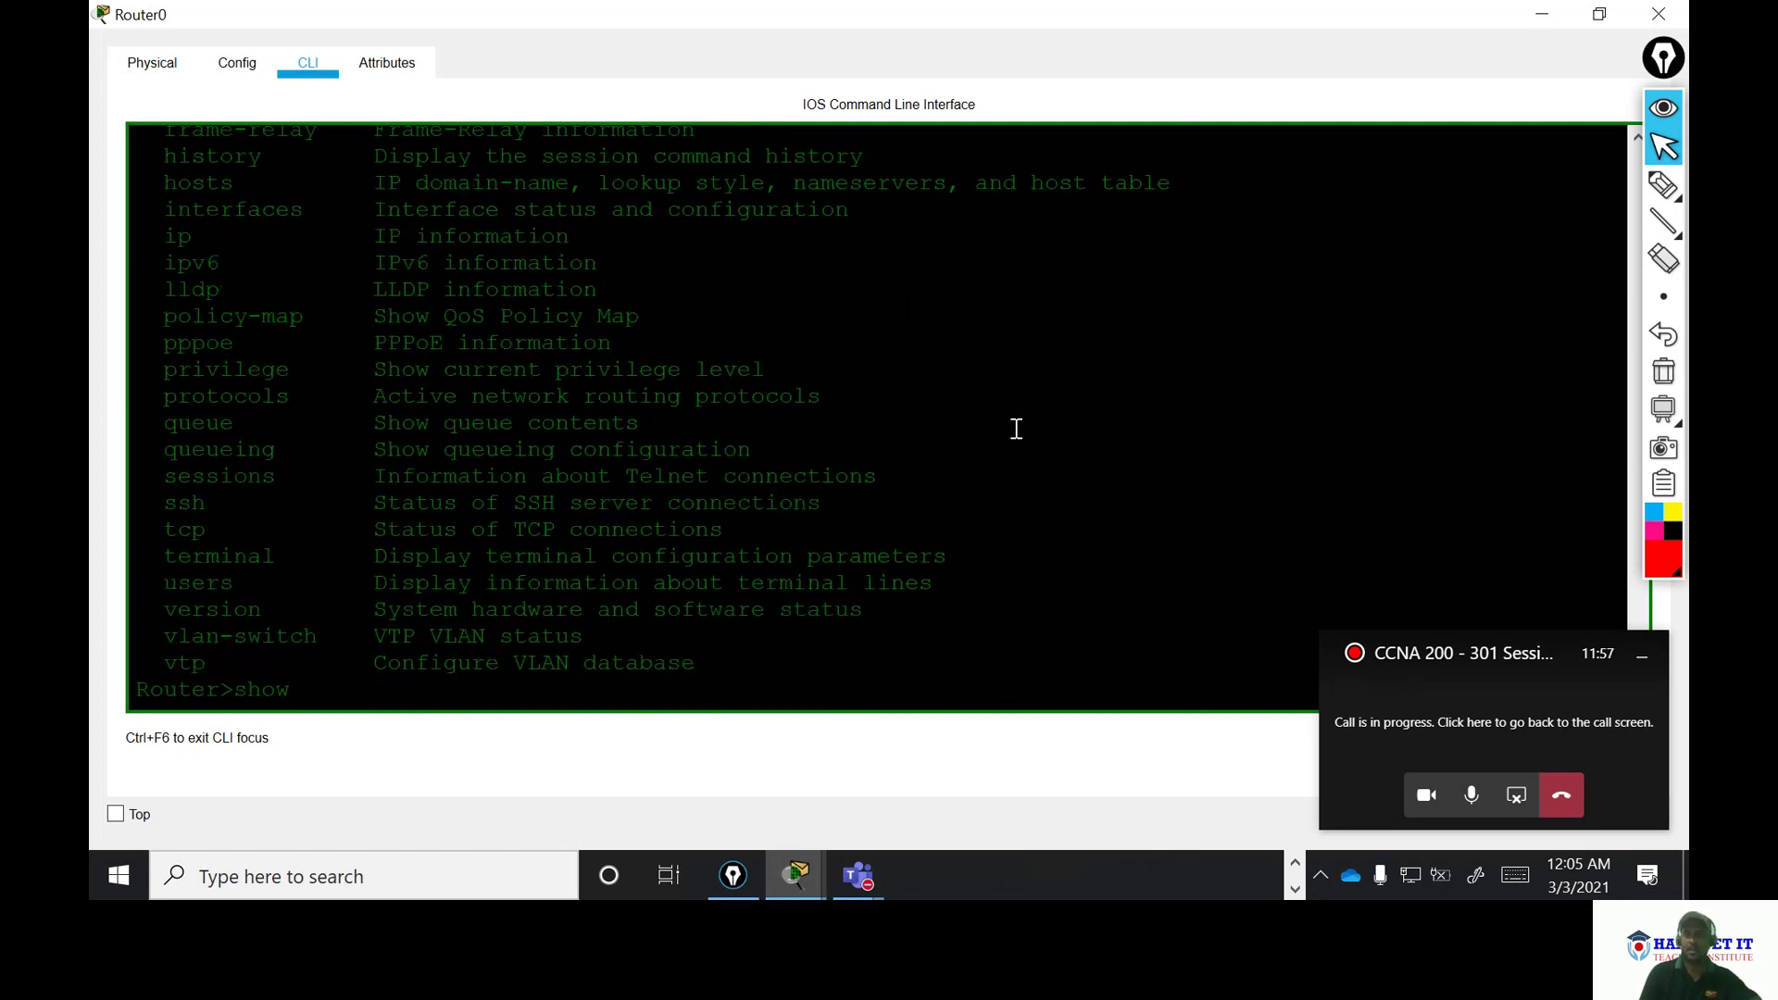
- Handwrite "Privilege mode | Enable mode" in red above the router banner and enclose it in brackets
{"action": "scroll", "coordinate": [728, 479], "scroll_direction": "up", "scroll_amount": 6}
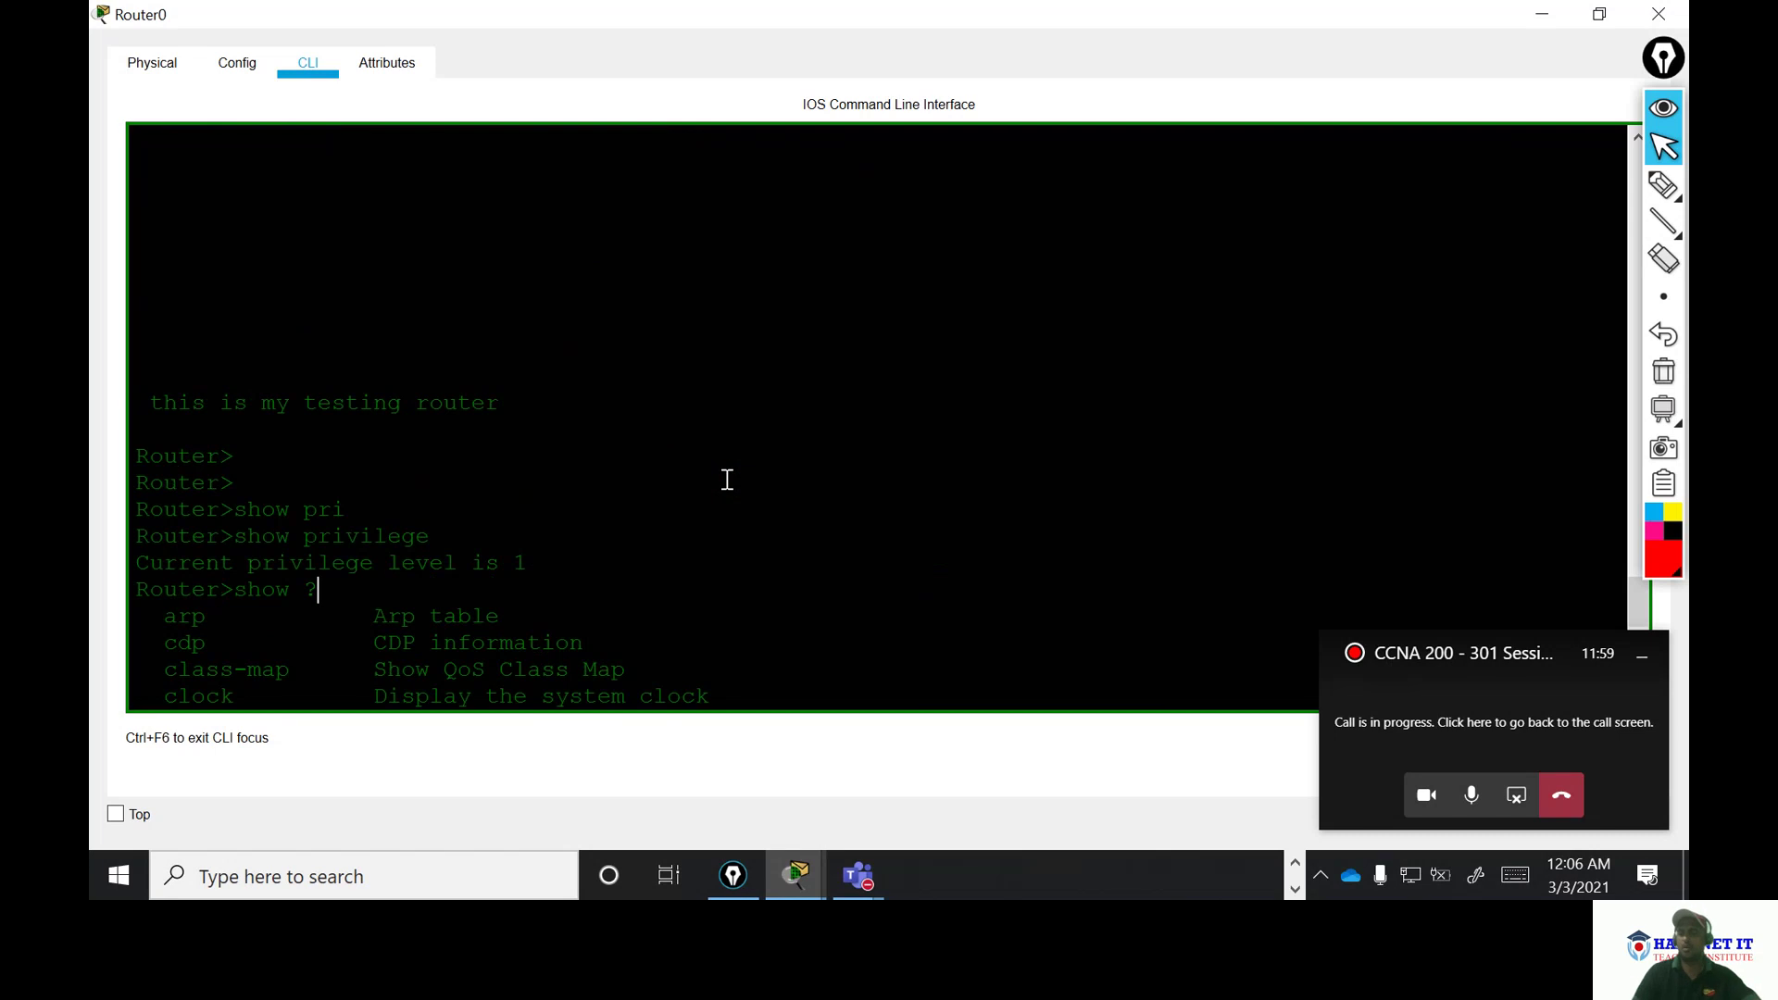
{"action": "left_click", "coordinate": [1663, 186]}
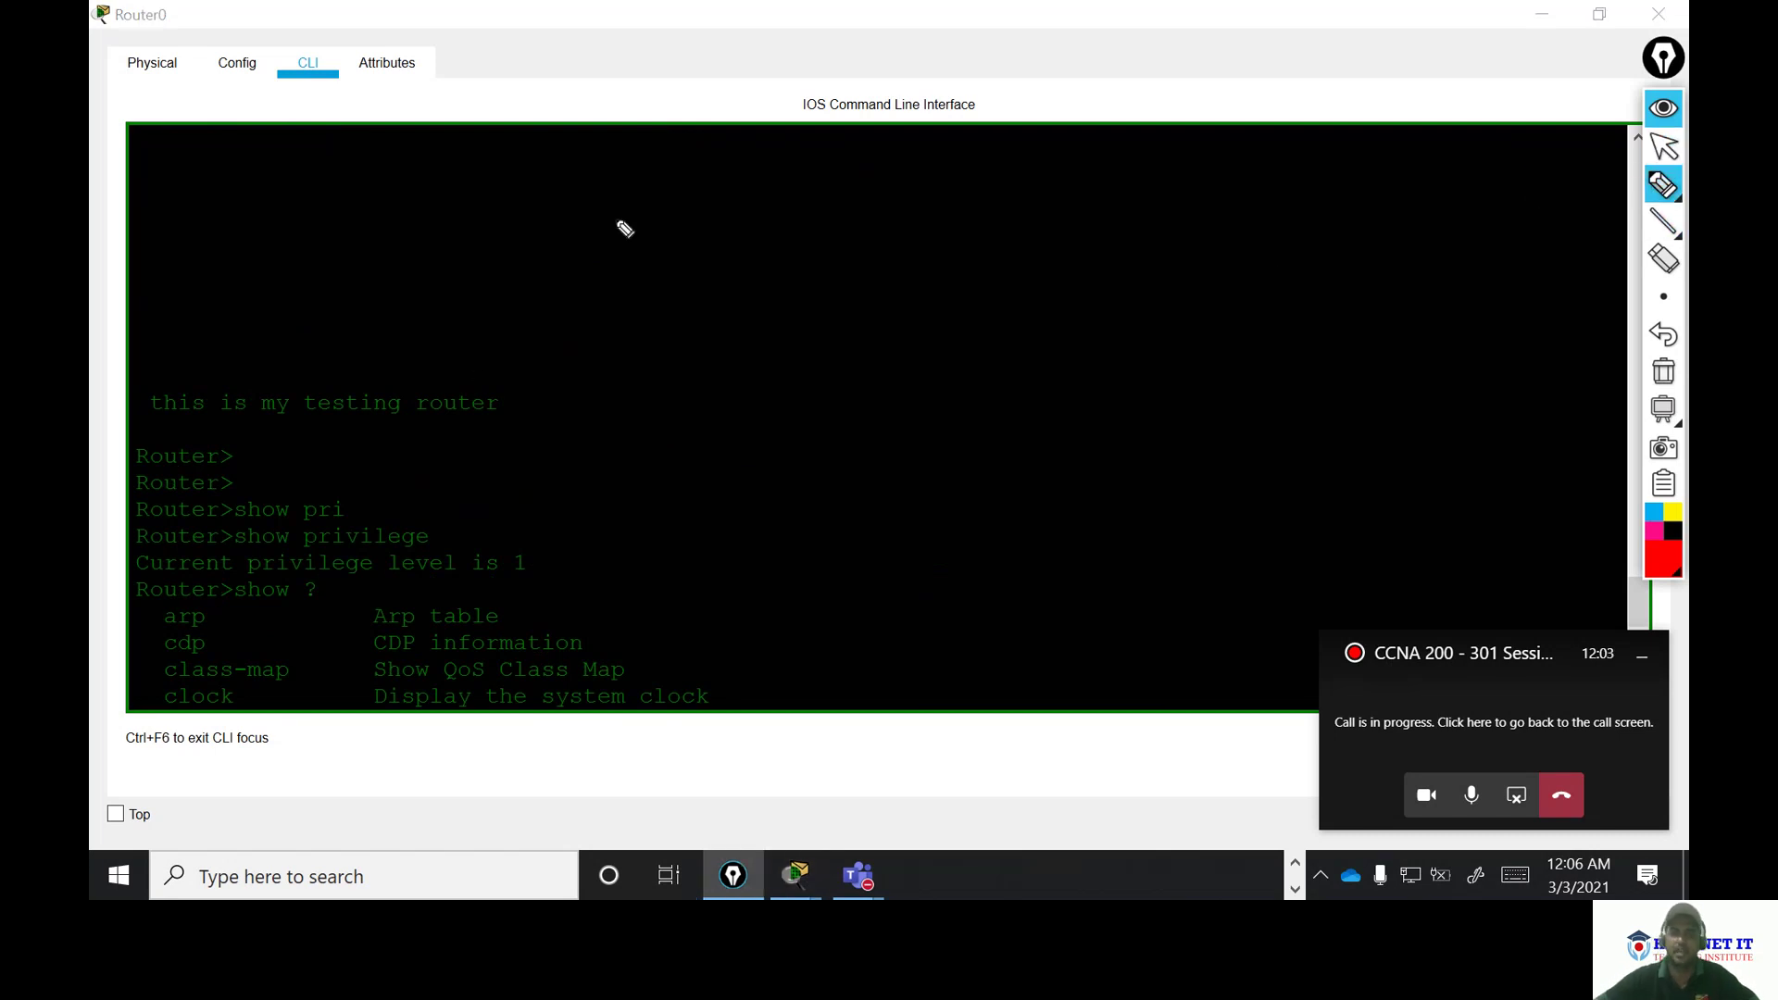
{"action": "mouse_move", "coordinate": [613, 215]}
{"action": "left_mouse_down"}
{"action": "mouse_move", "coordinate": [667, 278]}
{"action": "mouse_move", "coordinate": [692, 248]}
{"action": "mouse_move", "coordinate": [739, 264]}
{"action": "mouse_move", "coordinate": [754, 227]}
{"action": "mouse_move", "coordinate": [789, 278]}
{"action": "mouse_move", "coordinate": [827, 264]}
{"action": "mouse_move", "coordinate": [846, 286]}
{"action": "mouse_move", "coordinate": [1106, 267]}
{"action": "left_mouse_up"}
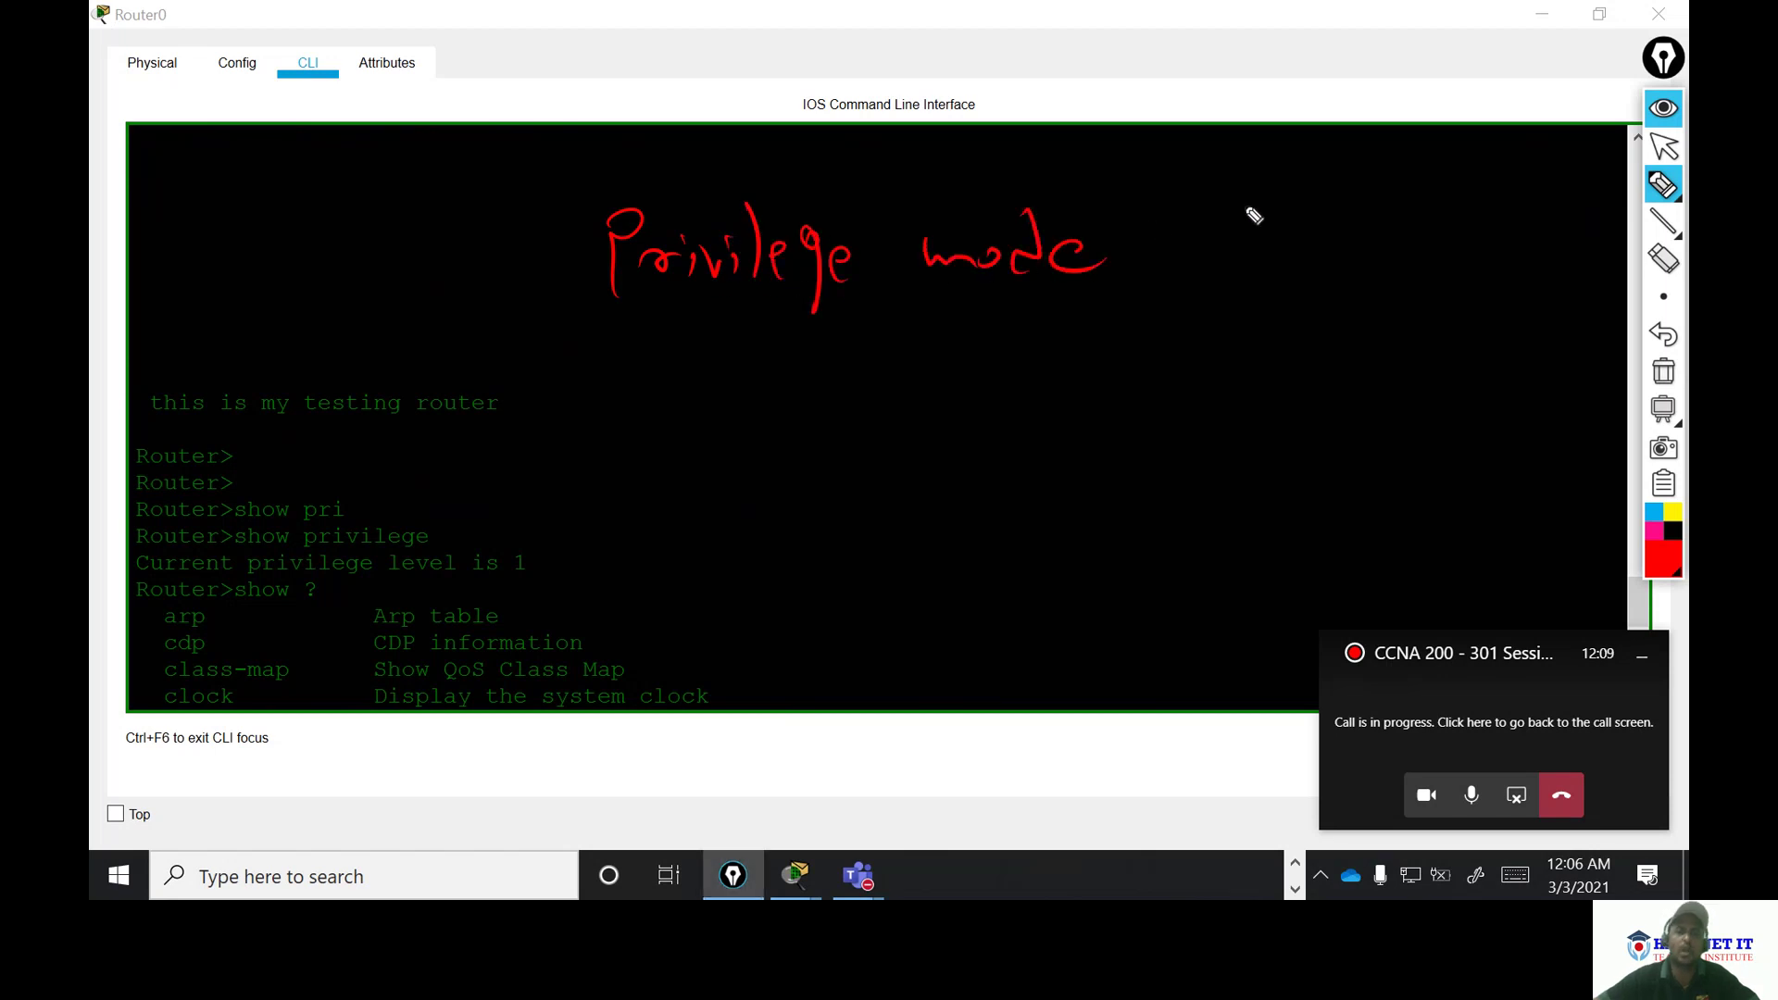
{"action": "left_click_drag", "start_coordinate": [1151, 153], "coordinate": [1129, 369]}
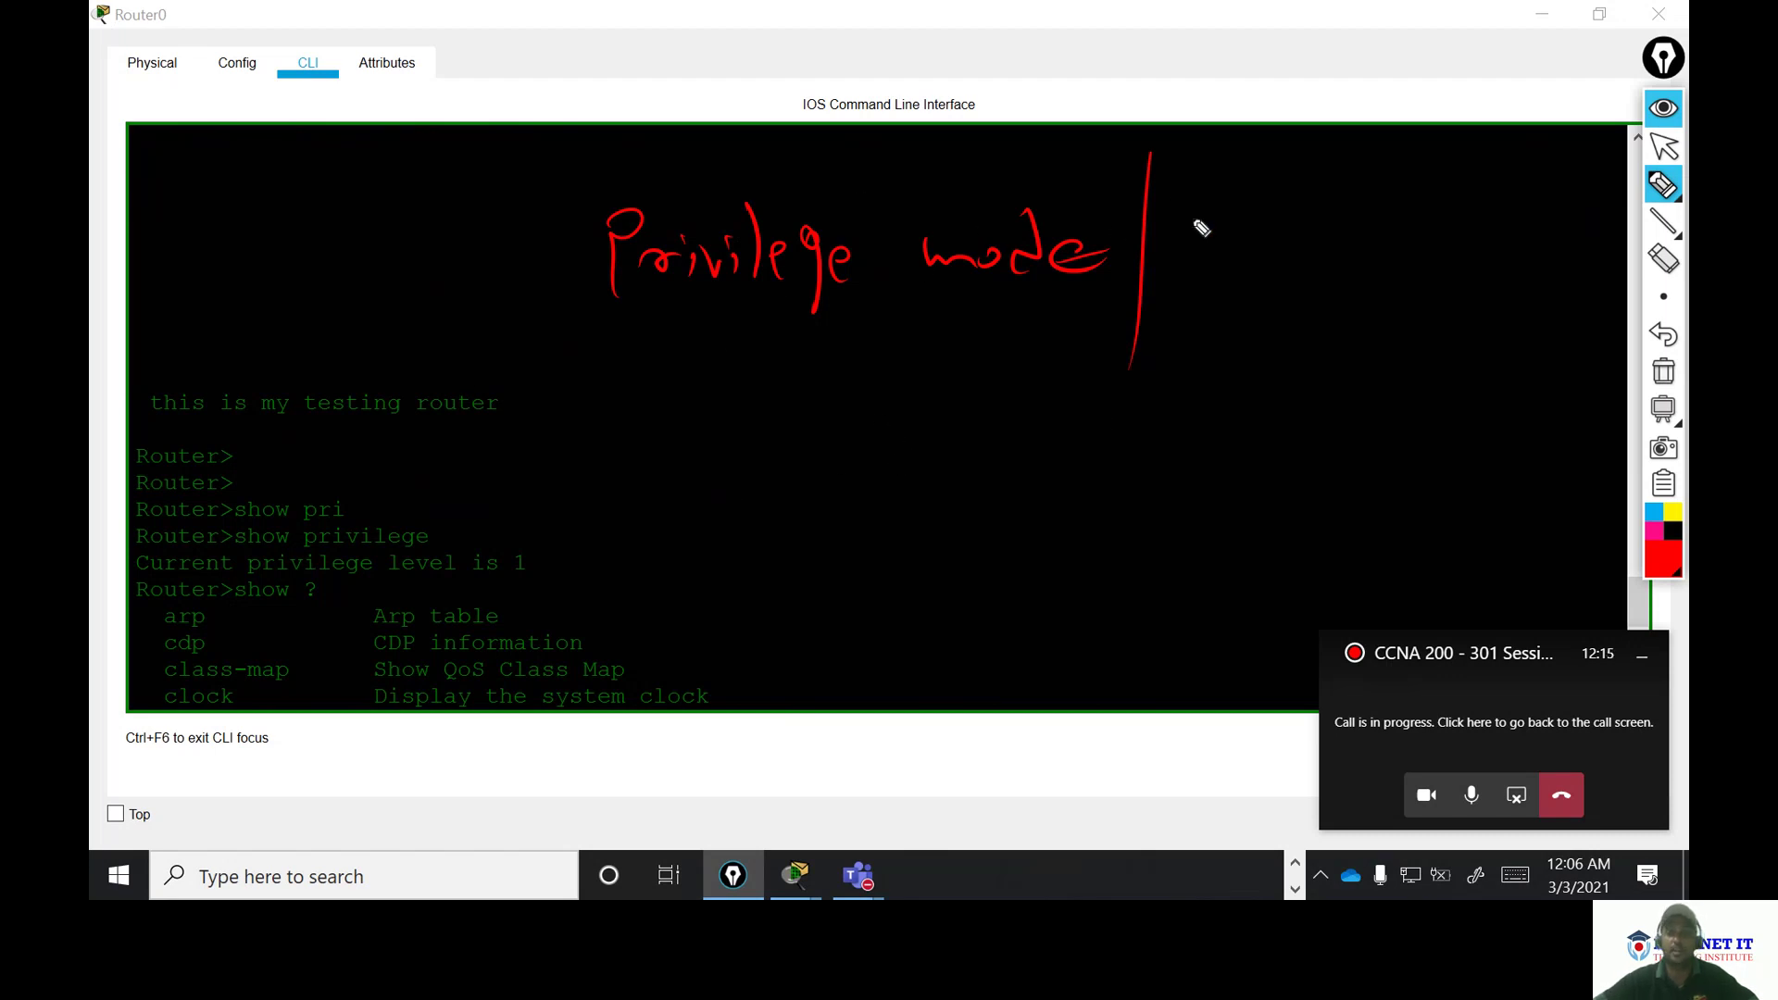
{"action": "mouse_move", "coordinate": [1168, 232]}
{"action": "left_mouse_down"}
{"action": "mouse_move", "coordinate": [1219, 283]}
{"action": "mouse_move", "coordinate": [1227, 225]}
{"action": "left_mouse_up"}
{"action": "mouse_move", "coordinate": [1182, 260]}
{"action": "left_mouse_down"}
{"action": "mouse_move", "coordinate": [1280, 282]}
{"action": "mouse_move", "coordinate": [1366, 252]}
{"action": "mouse_move", "coordinate": [1373, 279]}
{"action": "left_mouse_up"}
{"action": "mouse_move", "coordinate": [1289, 317]}
{"action": "left_mouse_down"}
{"action": "mouse_move", "coordinate": [1322, 343]}
{"action": "mouse_move", "coordinate": [1460, 309]}
{"action": "mouse_move", "coordinate": [1488, 324]}
{"action": "left_mouse_up"}
{"action": "mouse_move", "coordinate": [581, 215]}
{"action": "left_mouse_down"}
{"action": "mouse_move", "coordinate": [511, 223]}
{"action": "mouse_move", "coordinate": [524, 384]}
{"action": "left_mouse_up"}
{"action": "mouse_move", "coordinate": [1433, 185]}
{"action": "left_mouse_down"}
{"action": "mouse_move", "coordinate": [1588, 298]}
{"action": "mouse_move", "coordinate": [1469, 387]}
{"action": "left_mouse_up"}
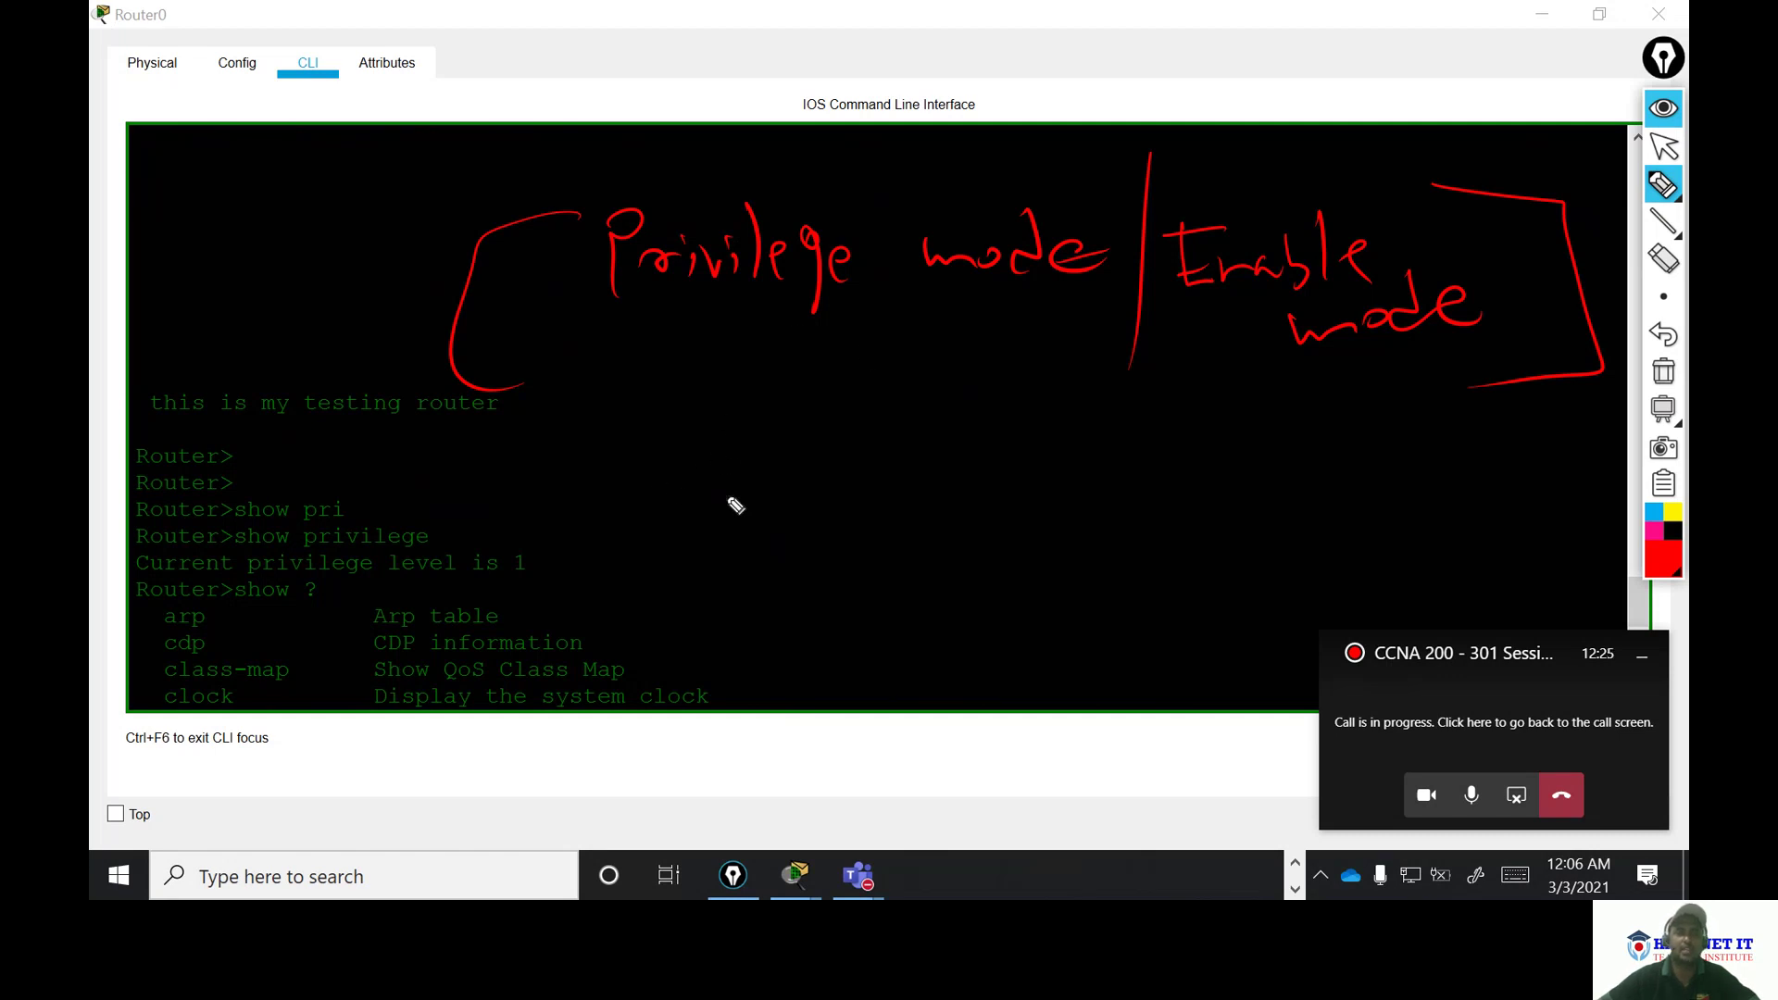
- Handwrite the prompt "Router#" below the bracketed mode names
{"action": "mouse_move", "coordinate": [745, 423]}
{"action": "left_mouse_down"}
{"action": "mouse_move", "coordinate": [747, 505]}
{"action": "mouse_move", "coordinate": [817, 469]}
{"action": "mouse_move", "coordinate": [862, 482]}
{"action": "left_mouse_up"}
{"action": "mouse_move", "coordinate": [873, 412]}
{"action": "left_mouse_down"}
{"action": "mouse_move", "coordinate": [944, 472]}
{"action": "mouse_move", "coordinate": [982, 454]}
{"action": "mouse_move", "coordinate": [1010, 500]}
{"action": "left_mouse_up"}
{"action": "mouse_move", "coordinate": [1035, 428]}
{"action": "left_mouse_down"}
{"action": "mouse_move", "coordinate": [1008, 474]}
{"action": "mouse_move", "coordinate": [1056, 451]}
{"action": "left_mouse_up"}
{"action": "left_click_drag", "start_coordinate": [983, 491], "coordinate": [1117, 472]}
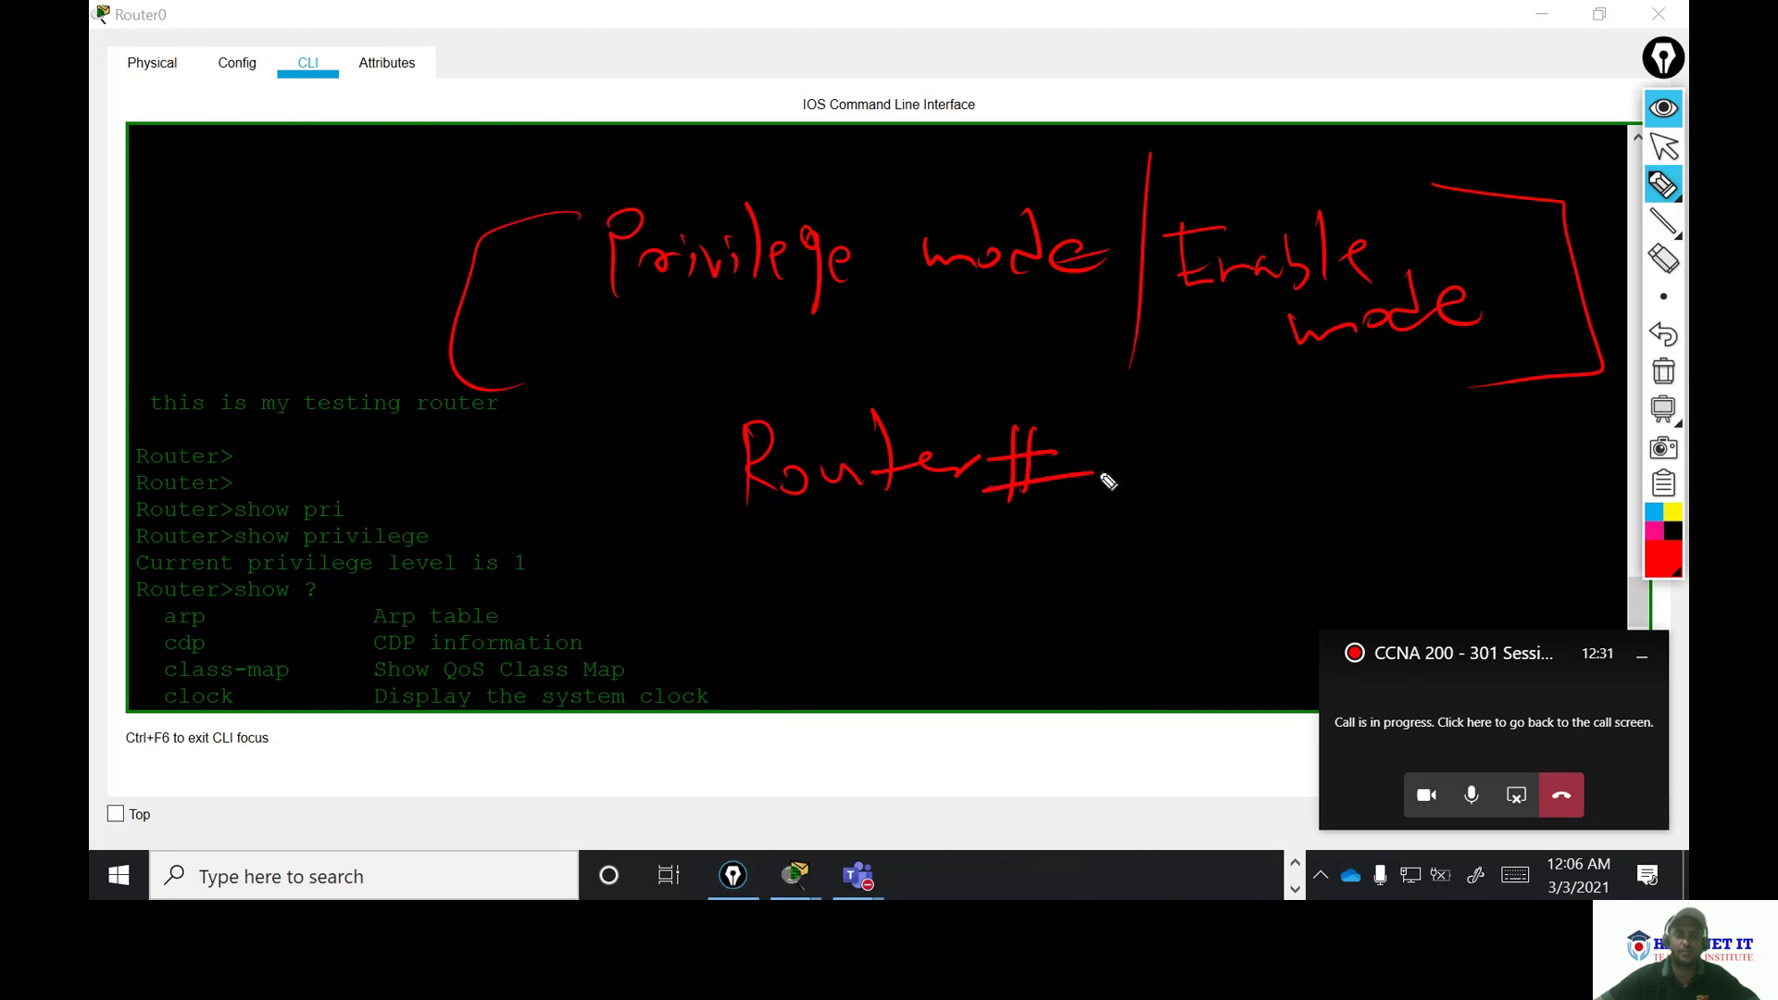
- Circle "Router" in the first Router> prompt and label it "Hostname" with a connecting arrow
{"action": "mouse_move", "coordinate": [135, 463]}
{"action": "left_mouse_down"}
{"action": "mouse_move", "coordinate": [195, 435]}
{"action": "mouse_move", "coordinate": [222, 474]}
{"action": "mouse_move", "coordinate": [139, 463]}
{"action": "mouse_move", "coordinate": [248, 311]}
{"action": "left_mouse_up"}
{"action": "left_click_drag", "start_coordinate": [267, 230], "coordinate": [255, 295]}
{"action": "mouse_move", "coordinate": [283, 226]}
{"action": "left_mouse_down"}
{"action": "mouse_move", "coordinate": [278, 313]}
{"action": "mouse_move", "coordinate": [307, 257]}
{"action": "mouse_move", "coordinate": [295, 278]}
{"action": "left_mouse_up"}
{"action": "left_click_drag", "start_coordinate": [328, 239], "coordinate": [315, 280]}
{"action": "mouse_move", "coordinate": [323, 173]}
{"action": "left_mouse_down"}
{"action": "mouse_move", "coordinate": [342, 248]}
{"action": "mouse_move", "coordinate": [424, 182]}
{"action": "mouse_move", "coordinate": [482, 156]}
{"action": "mouse_move", "coordinate": [515, 165]}
{"action": "left_mouse_up"}
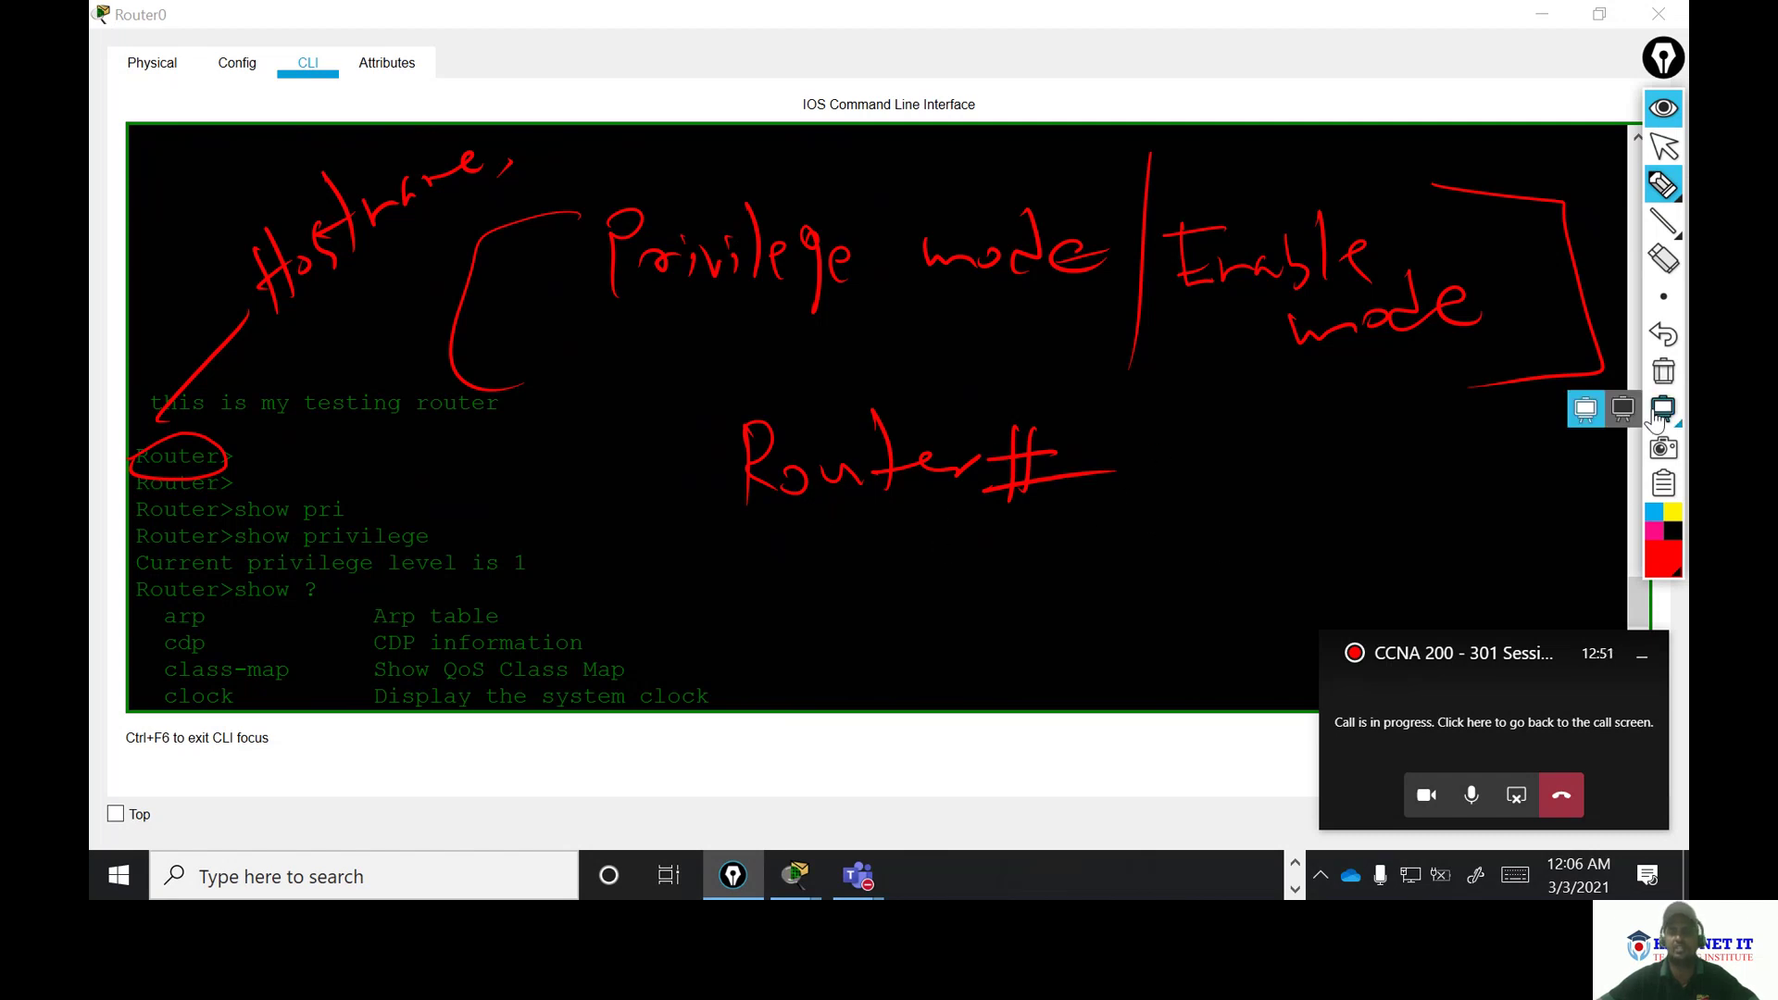
- Erase the handwritten "Router#" and reactivate the pen
{"action": "left_click", "coordinate": [1663, 259]}
{"action": "mouse_move", "coordinate": [773, 468]}
{"action": "left_mouse_down"}
{"action": "mouse_move", "coordinate": [1084, 464]}
{"action": "mouse_move", "coordinate": [1064, 453]}
{"action": "left_mouse_up"}
{"action": "left_click", "coordinate": [1663, 190]}
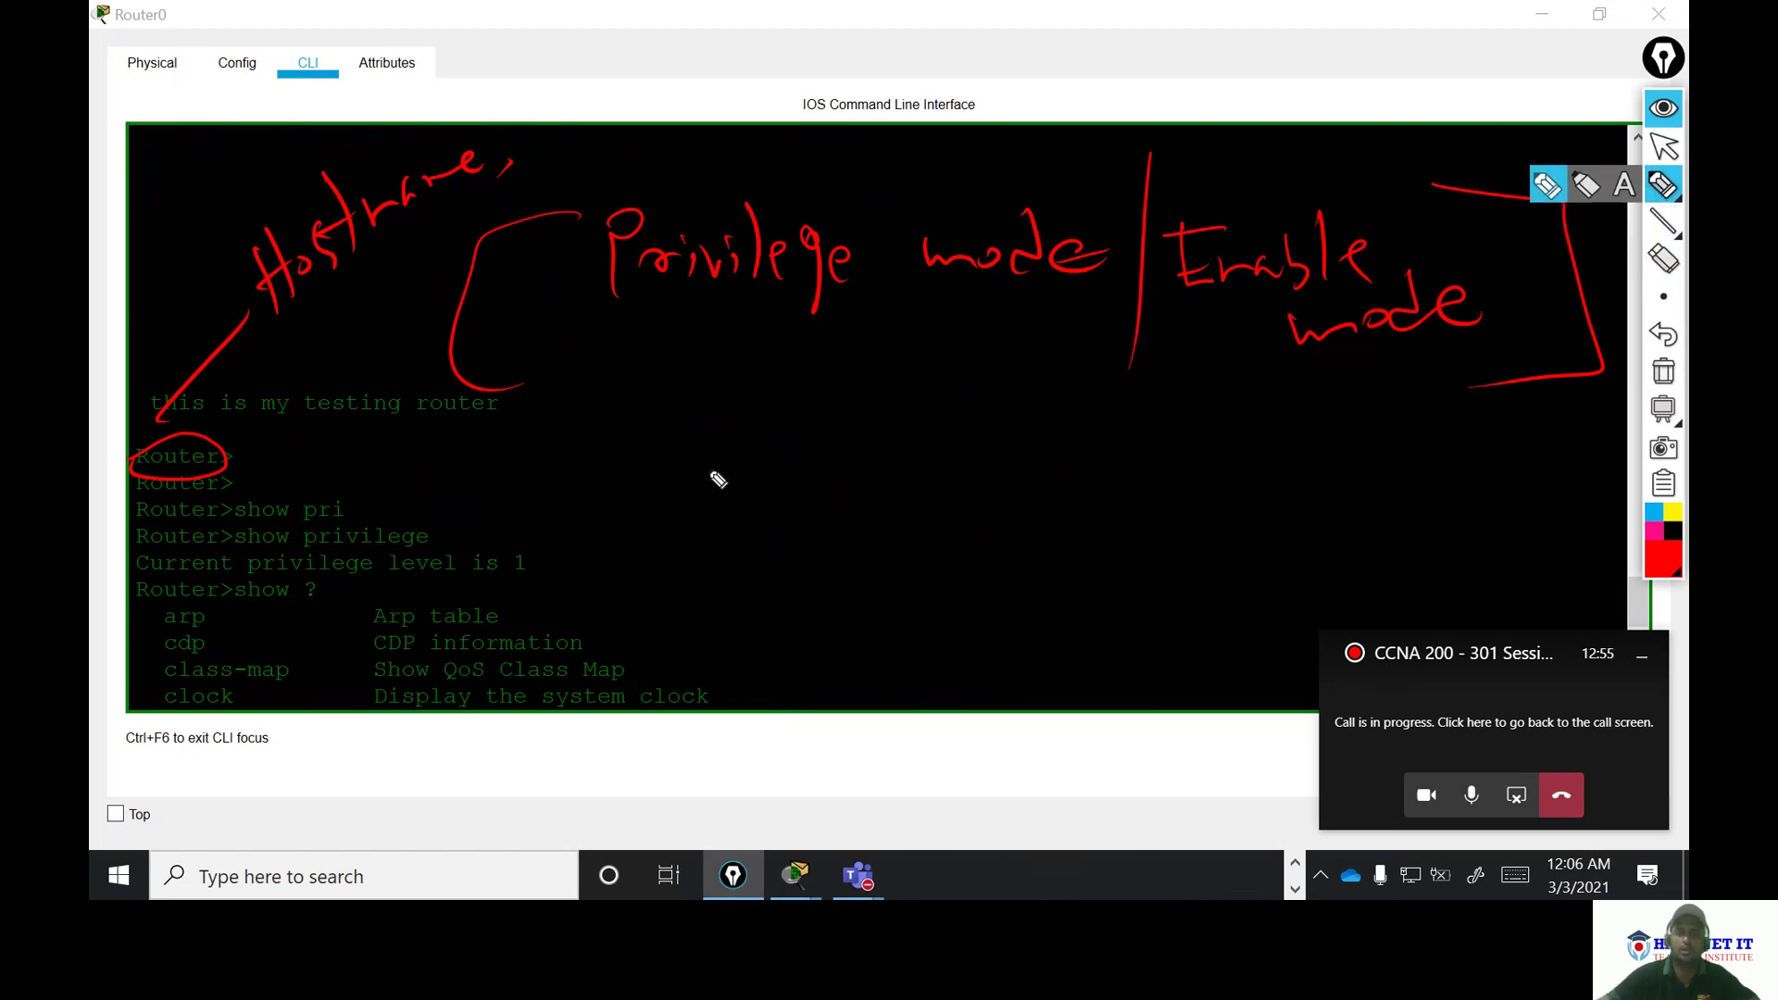
- Handwrite "Hostname#" in red below the bracketed mode names and draw a box around it
{"action": "mouse_move", "coordinate": [739, 446]}
{"action": "left_mouse_down"}
{"action": "mouse_move", "coordinate": [723, 522]}
{"action": "mouse_move", "coordinate": [746, 515]}
{"action": "left_mouse_up"}
{"action": "mouse_move", "coordinate": [716, 497]}
{"action": "left_mouse_down"}
{"action": "mouse_move", "coordinate": [748, 513]}
{"action": "mouse_move", "coordinate": [812, 500]}
{"action": "mouse_move", "coordinate": [833, 439]}
{"action": "mouse_move", "coordinate": [835, 507]}
{"action": "mouse_move", "coordinate": [866, 481]}
{"action": "mouse_move", "coordinate": [863, 509]}
{"action": "mouse_move", "coordinate": [934, 486]}
{"action": "mouse_move", "coordinate": [969, 499]}
{"action": "mouse_move", "coordinate": [933, 508]}
{"action": "mouse_move", "coordinate": [1037, 475]}
{"action": "mouse_move", "coordinate": [1031, 516]}
{"action": "left_mouse_up"}
{"action": "left_click_drag", "start_coordinate": [994, 488], "coordinate": [1058, 483]}
{"action": "left_click_drag", "start_coordinate": [999, 505], "coordinate": [1063, 497]}
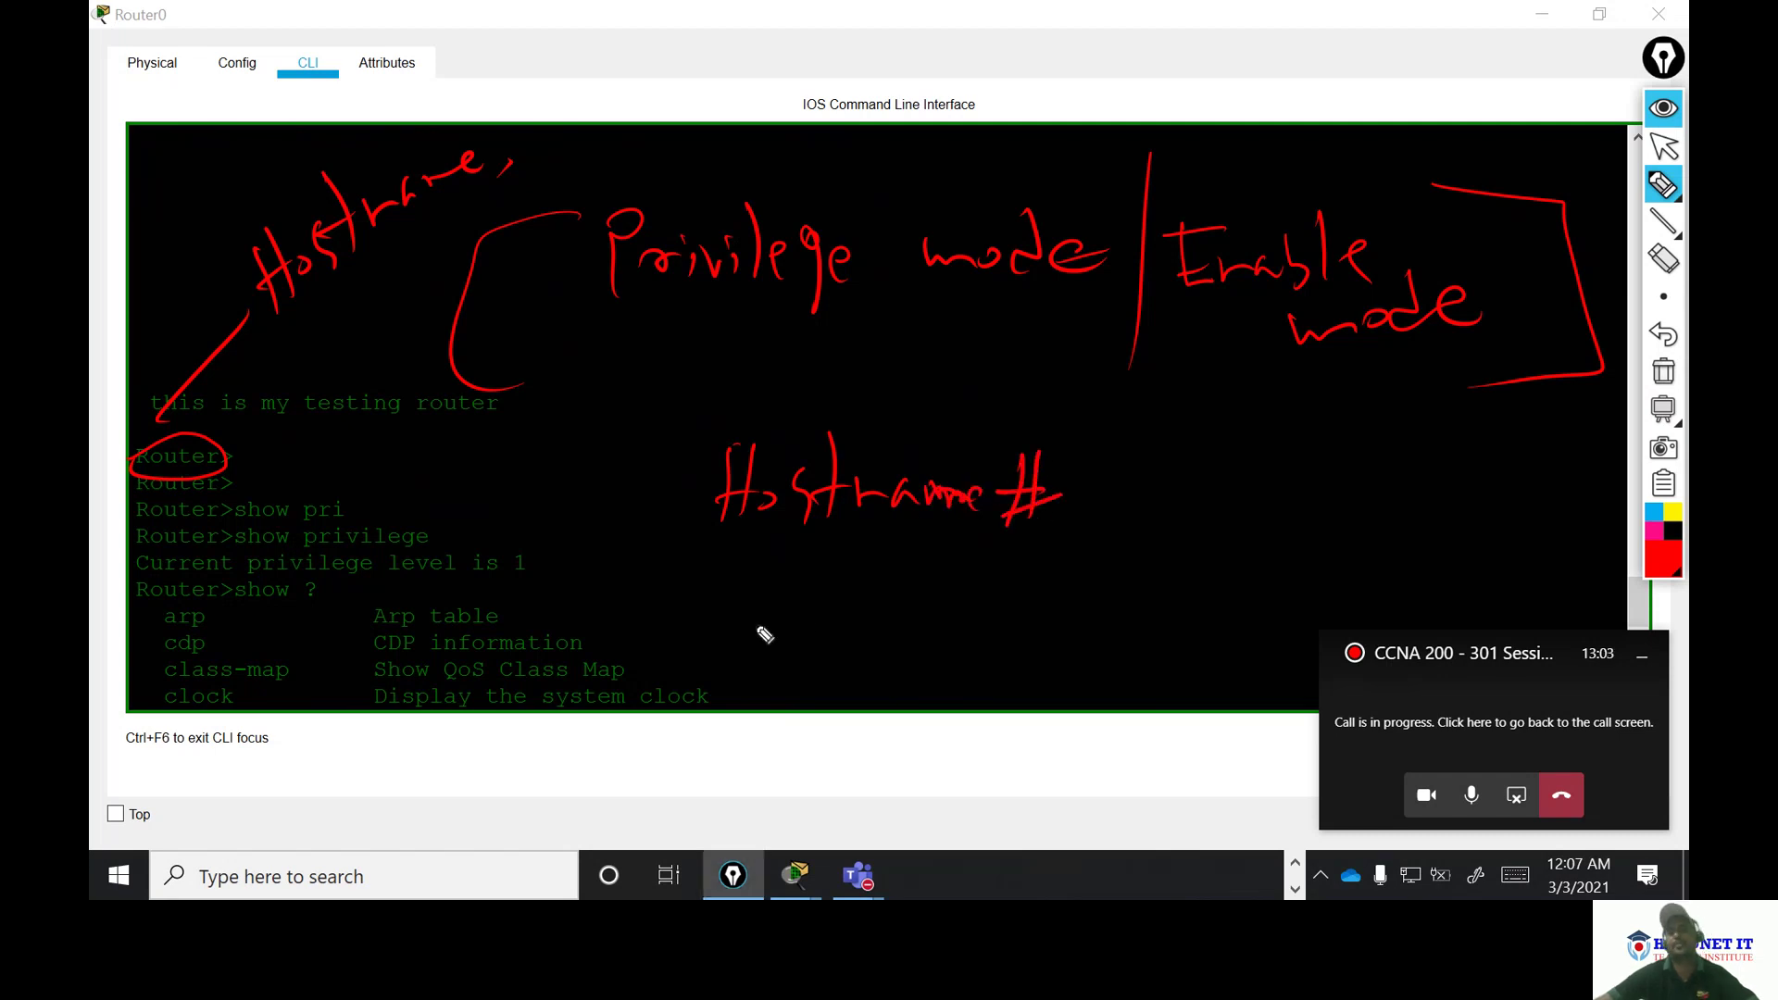
{"action": "mouse_move", "coordinate": [630, 429]}
{"action": "left_mouse_down"}
{"action": "mouse_move", "coordinate": [1172, 389]}
{"action": "mouse_move", "coordinate": [1145, 537]}
{"action": "mouse_move", "coordinate": [665, 598]}
{"action": "mouse_move", "coordinate": [640, 467]}
{"action": "left_mouse_up"}
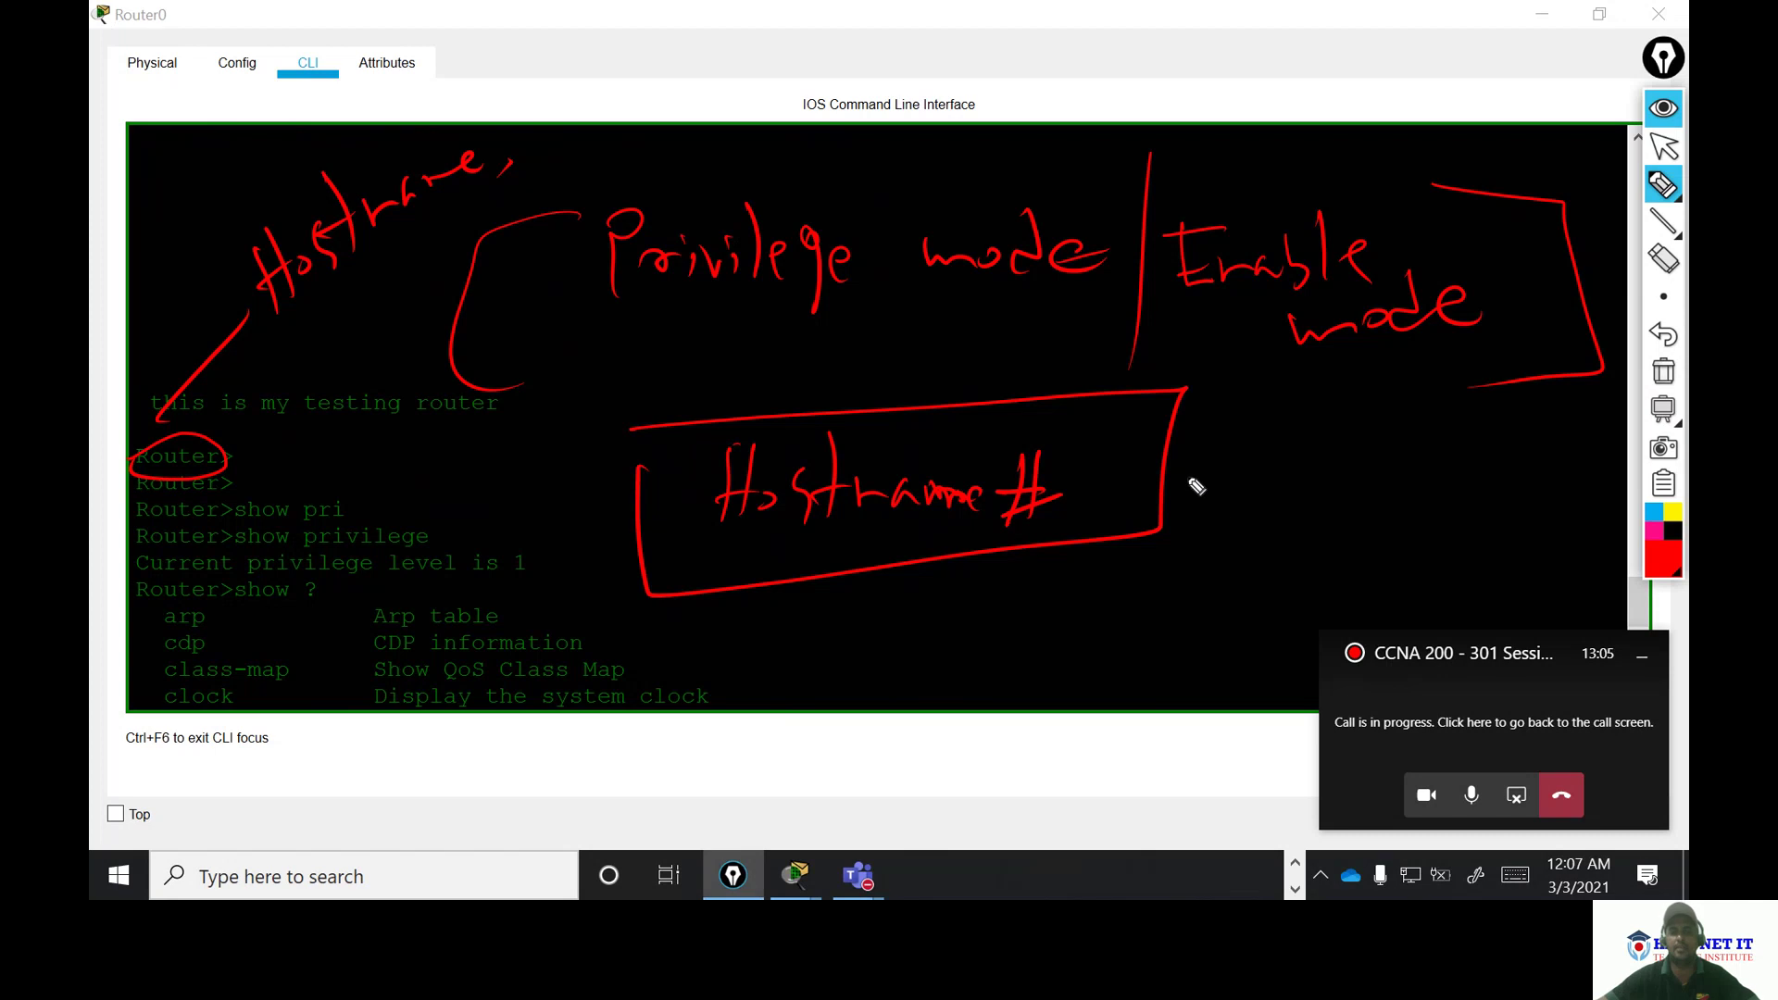
- Draw an arrow out of the box around "Hostname#" and label it "Privilege mode"
{"action": "mouse_move", "coordinate": [1167, 491]}
{"action": "left_mouse_down"}
{"action": "mouse_move", "coordinate": [1231, 492]}
{"action": "mouse_move", "coordinate": [1204, 483]}
{"action": "left_mouse_up"}
{"action": "mouse_move", "coordinate": [1213, 459]}
{"action": "left_mouse_down"}
{"action": "mouse_move", "coordinate": [1245, 486]}
{"action": "mouse_move", "coordinate": [1193, 545]}
{"action": "left_mouse_up"}
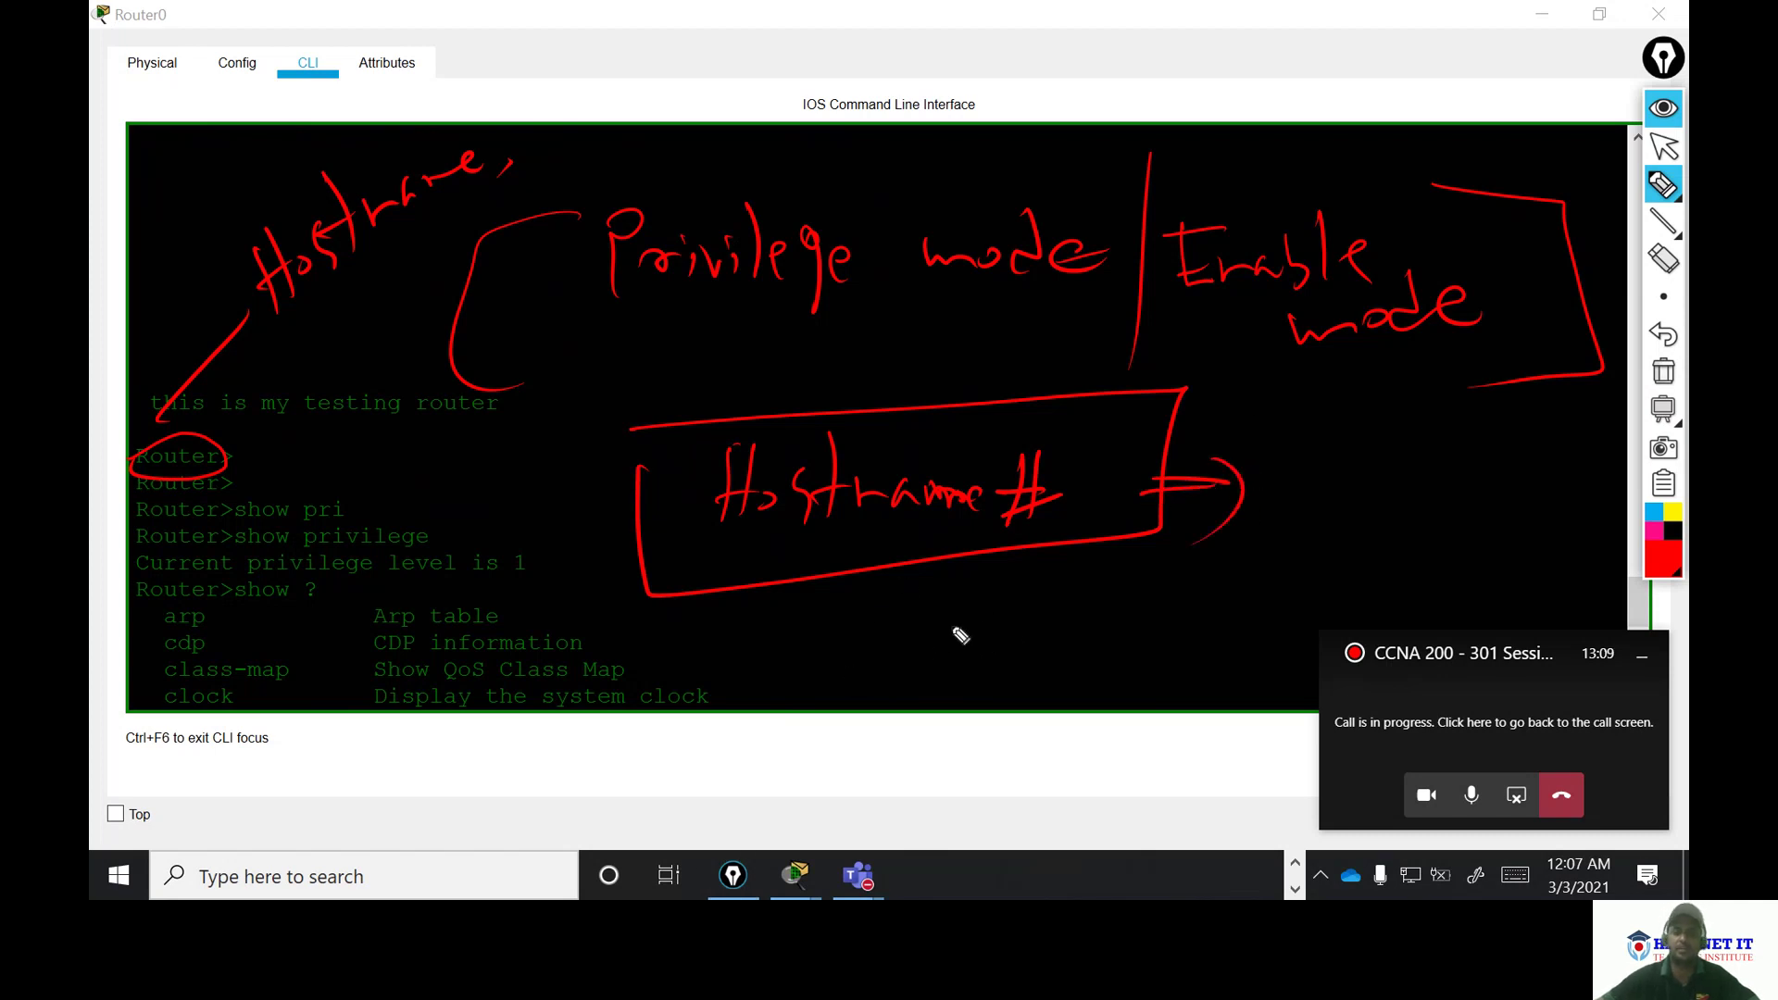
{"action": "mouse_move", "coordinate": [961, 636]}
{"action": "left_mouse_down"}
{"action": "mouse_move", "coordinate": [959, 700]}
{"action": "mouse_move", "coordinate": [1046, 655]}
{"action": "mouse_move", "coordinate": [1077, 670]}
{"action": "mouse_move", "coordinate": [1052, 649]}
{"action": "mouse_move", "coordinate": [1088, 667]}
{"action": "mouse_move", "coordinate": [1098, 608]}
{"action": "mouse_move", "coordinate": [1172, 637]}
{"action": "mouse_move", "coordinate": [1316, 605]}
{"action": "mouse_move", "coordinate": [1433, 543]}
{"action": "mouse_move", "coordinate": [1501, 556]}
{"action": "left_mouse_up"}
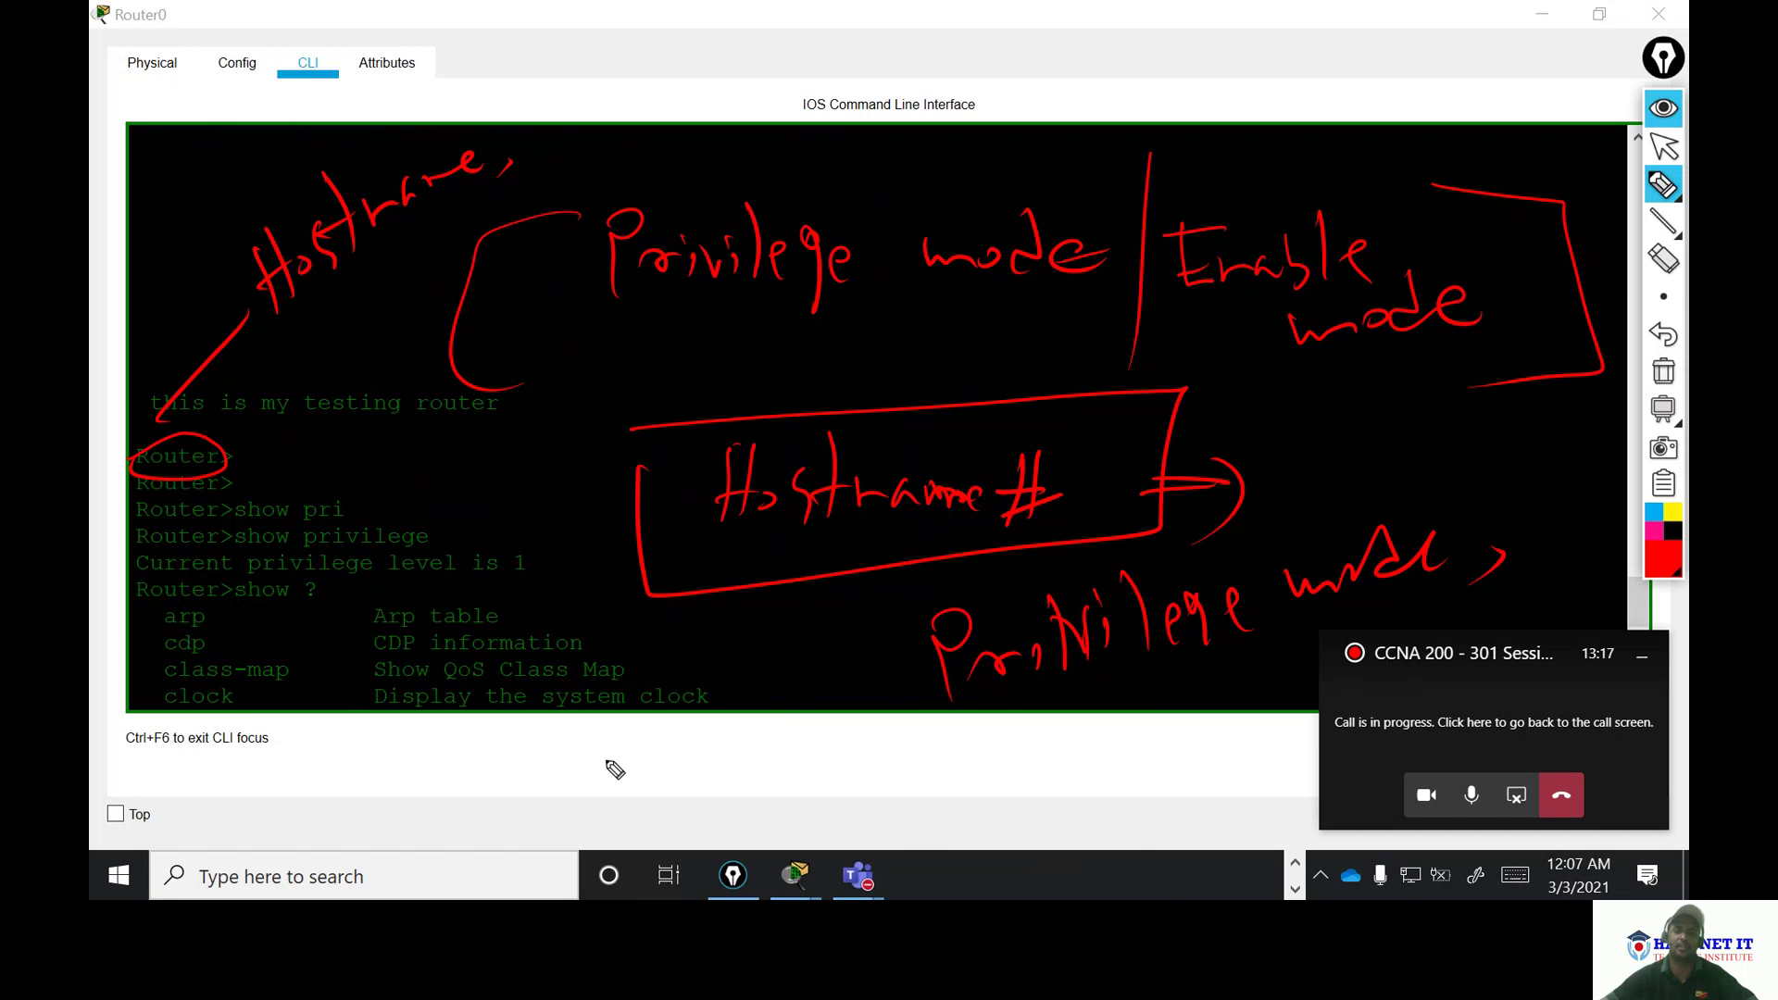
- Clear all annotations from the screen and set the pen to the thinnest stroke
{"action": "left_click", "coordinate": [1663, 372]}
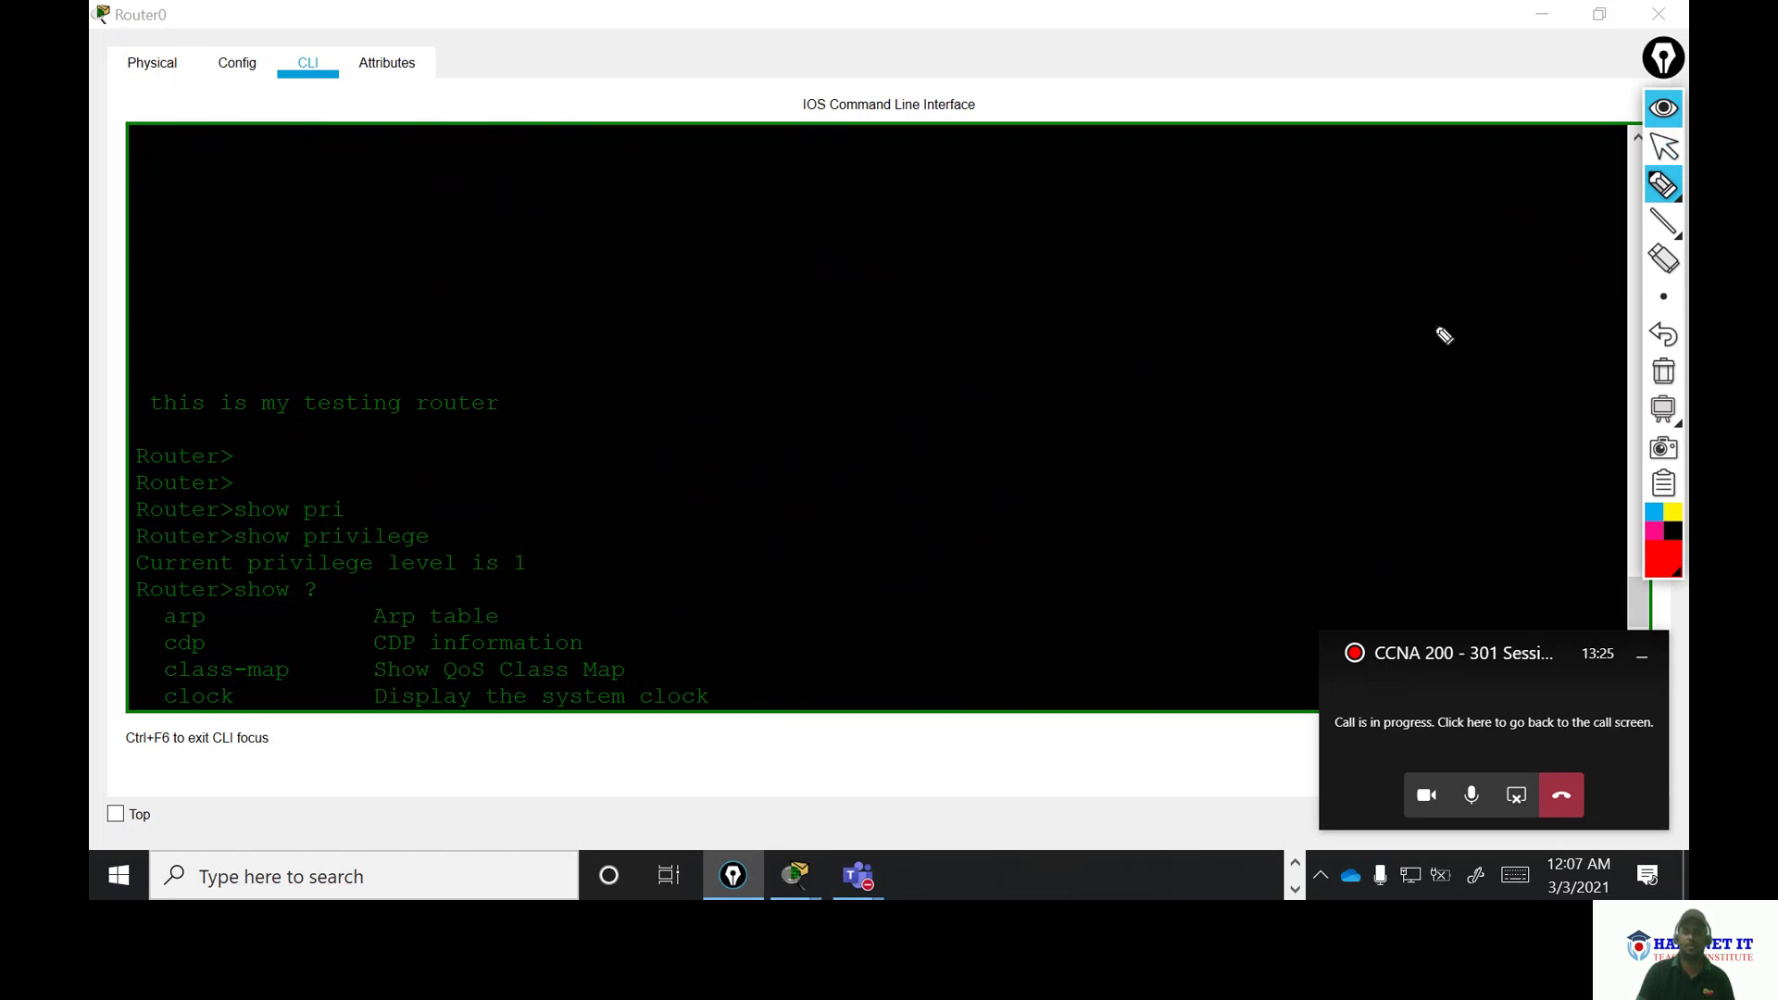
{"action": "left_click", "coordinate": [1660, 188]}
{"action": "mouse_move", "coordinate": [1663, 298]}
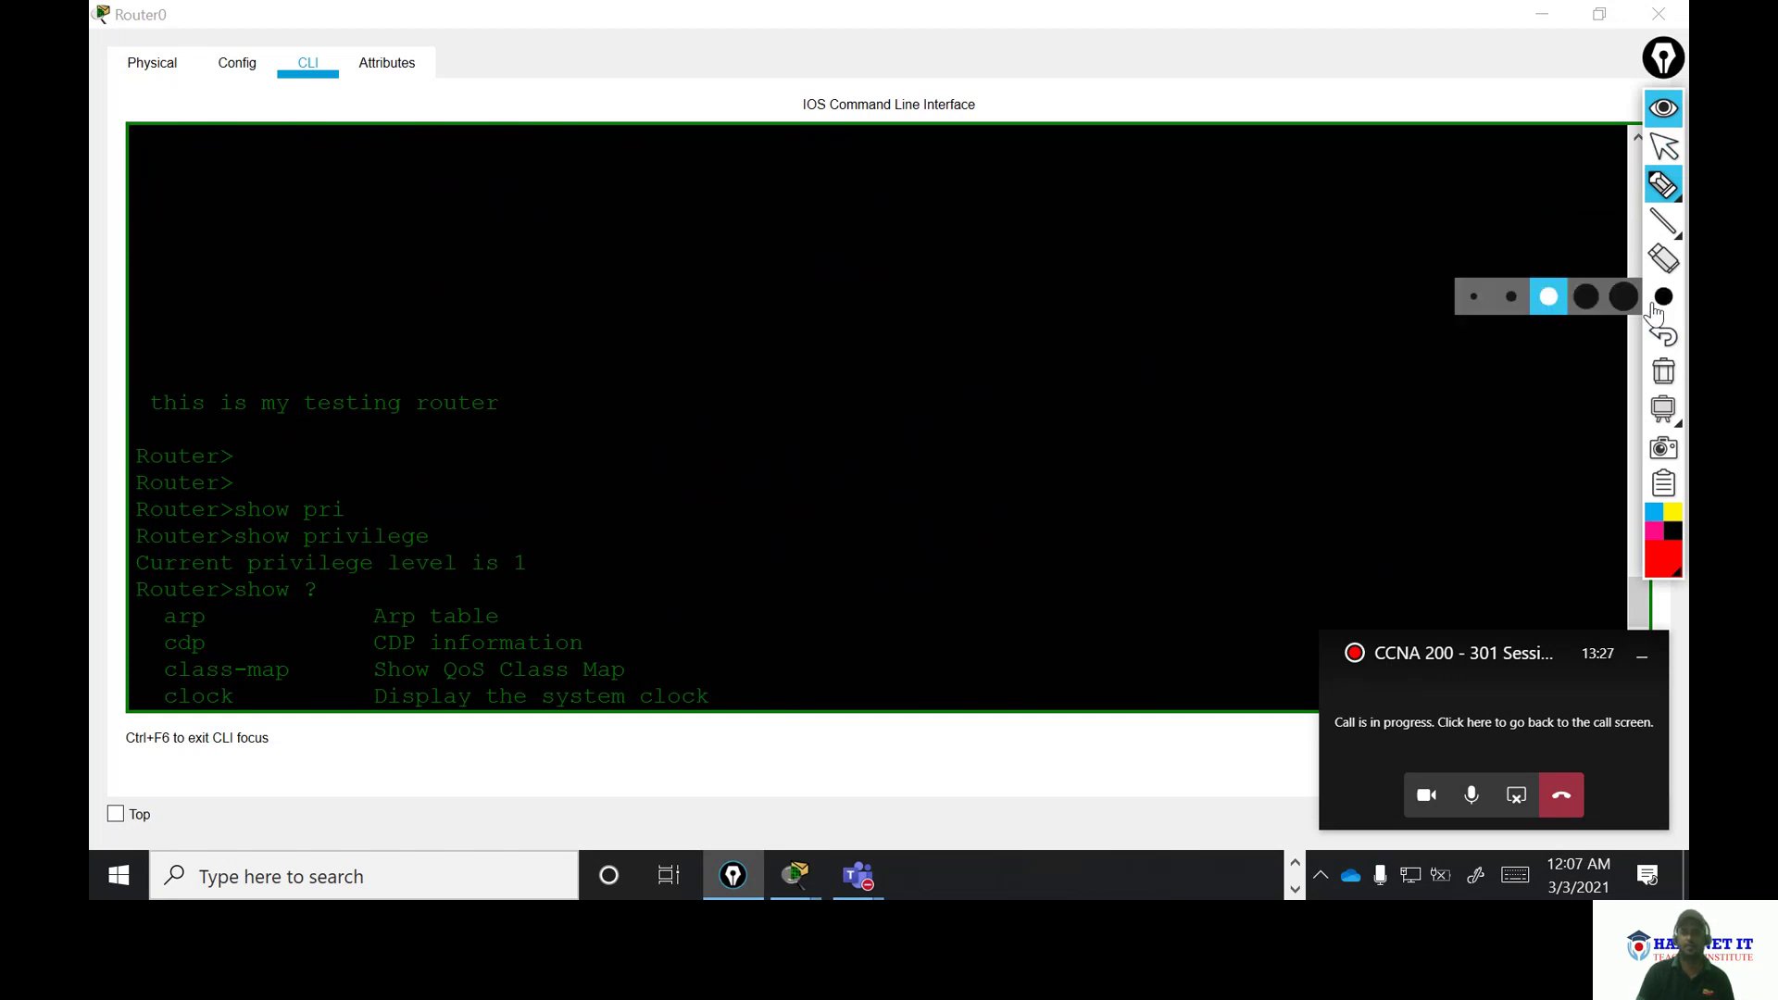
{"action": "left_click", "coordinate": [1476, 298]}
- Return to a clean router prompt and enter privilege mode with the enable command
{"action": "left_click", "coordinate": [1664, 146]}
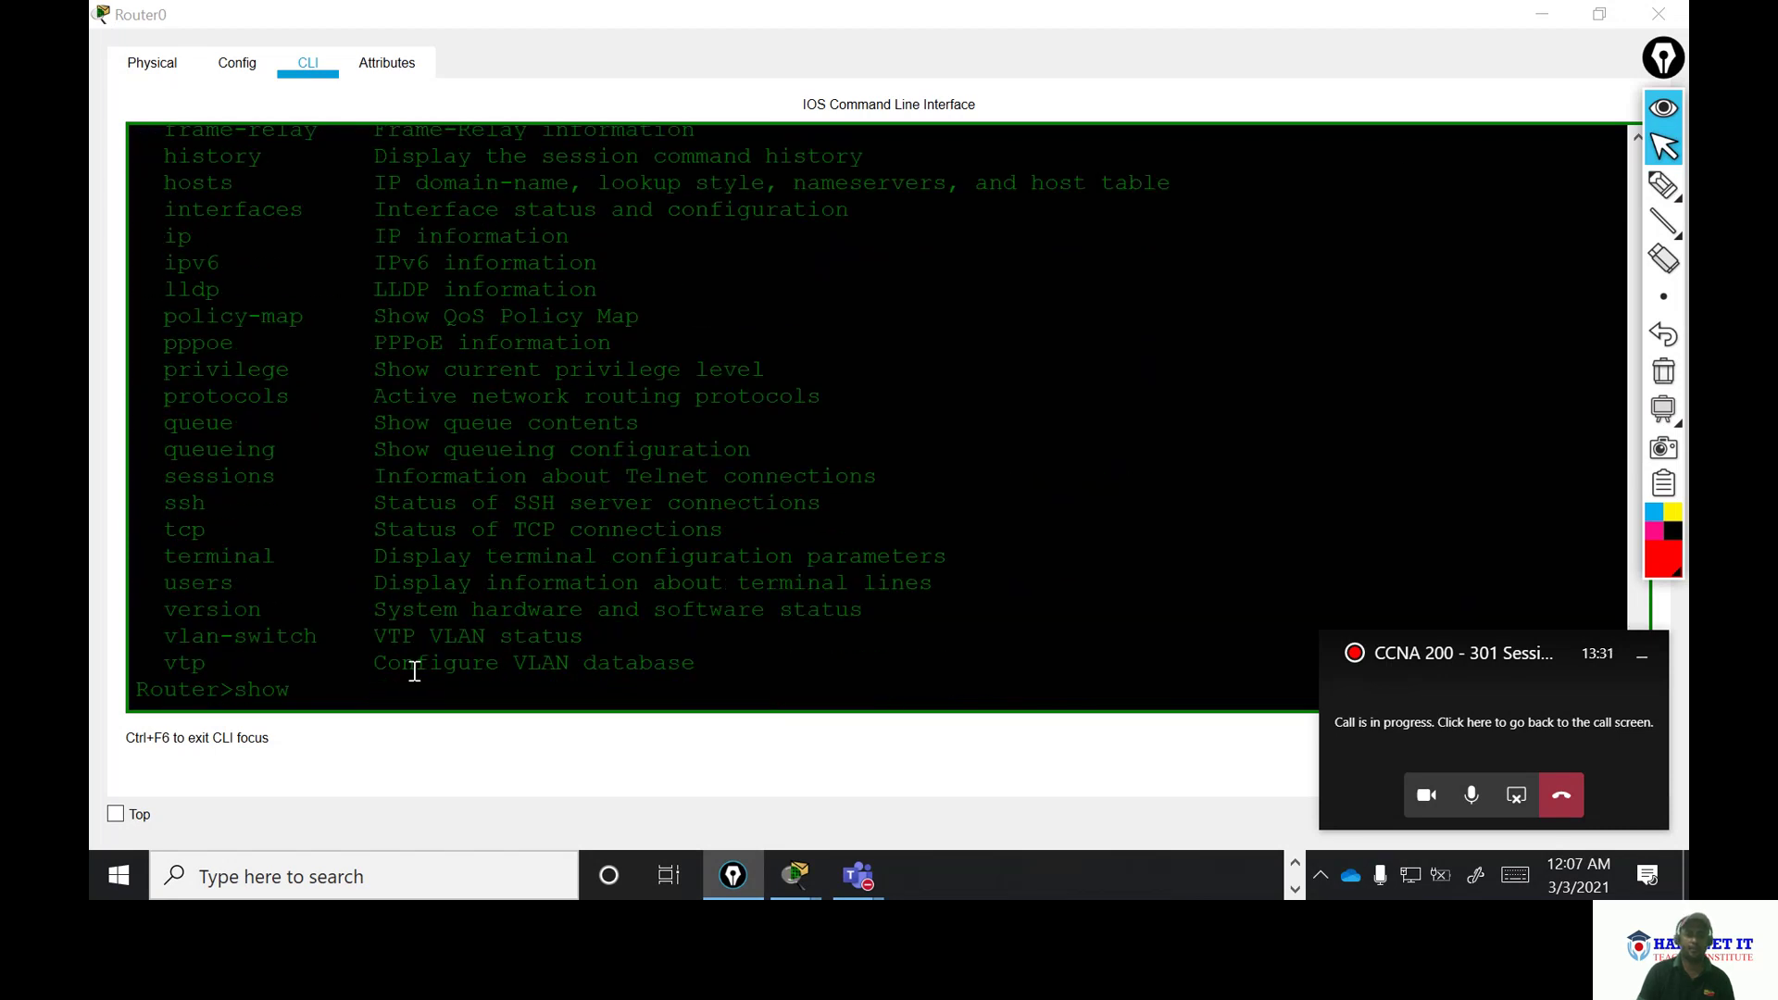
{"action": "key", "text": "Return"}
{"action": "key", "text": "Return"}
{"action": "key", "text": "Return"}
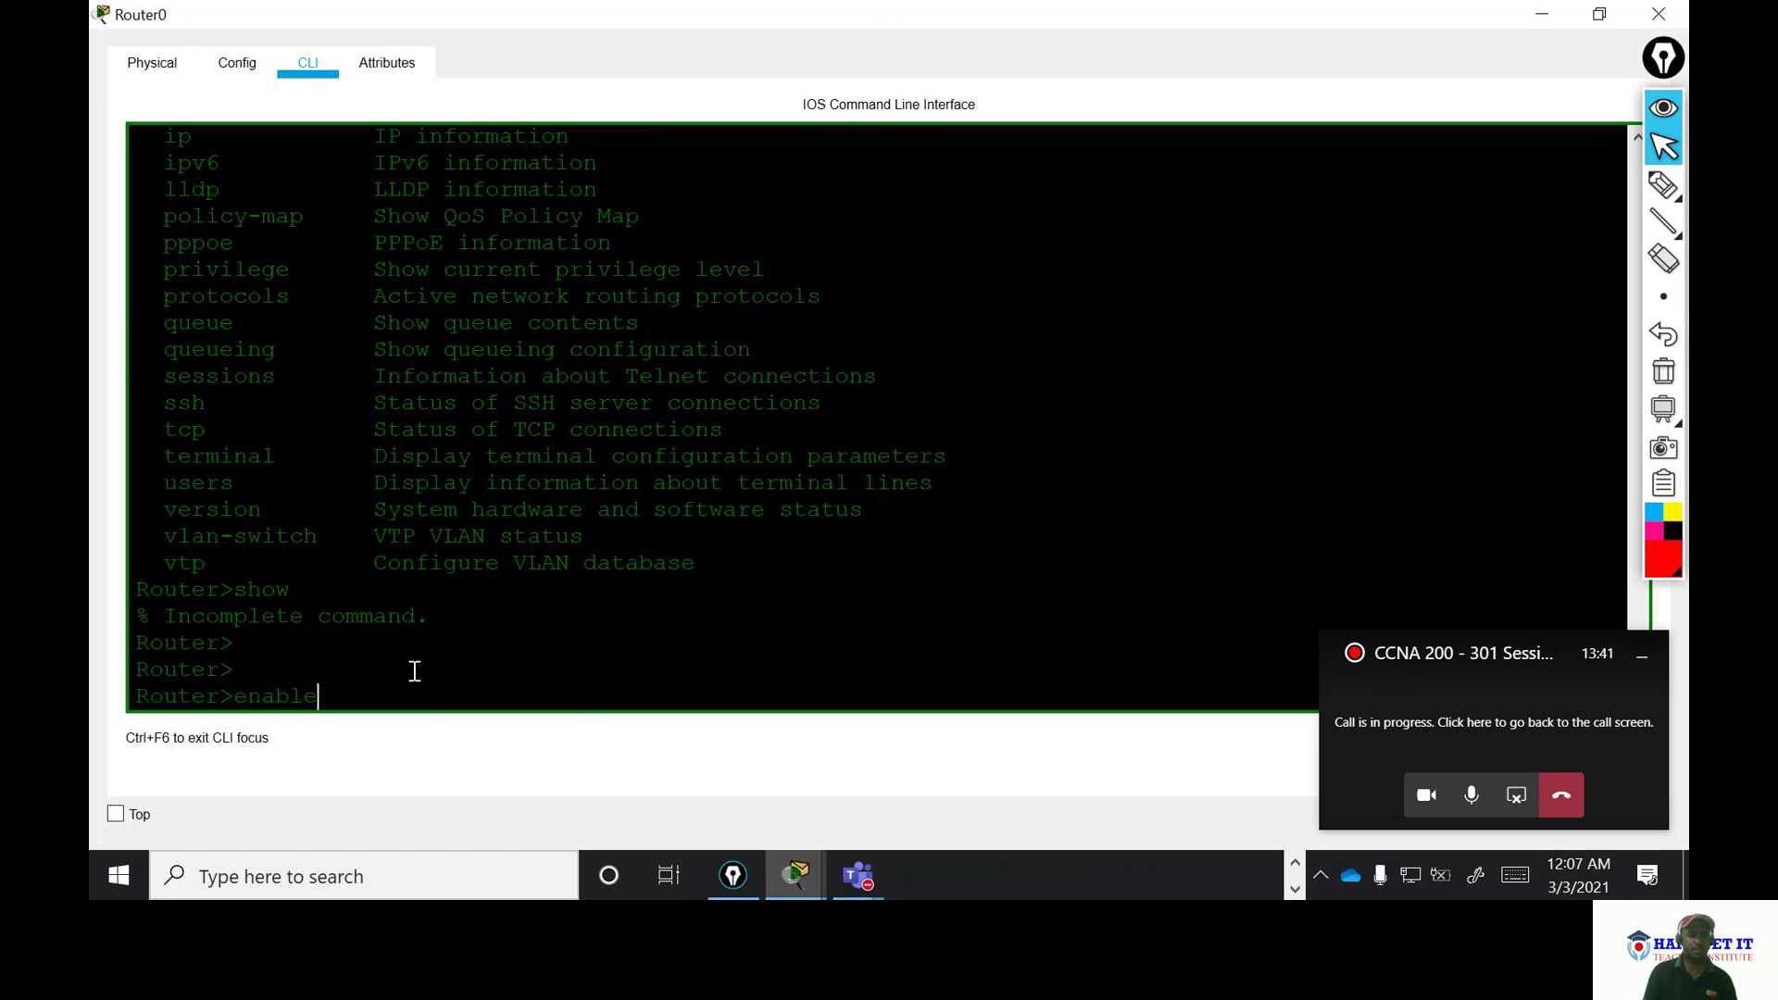
{"action": "key", "text": "Return"}
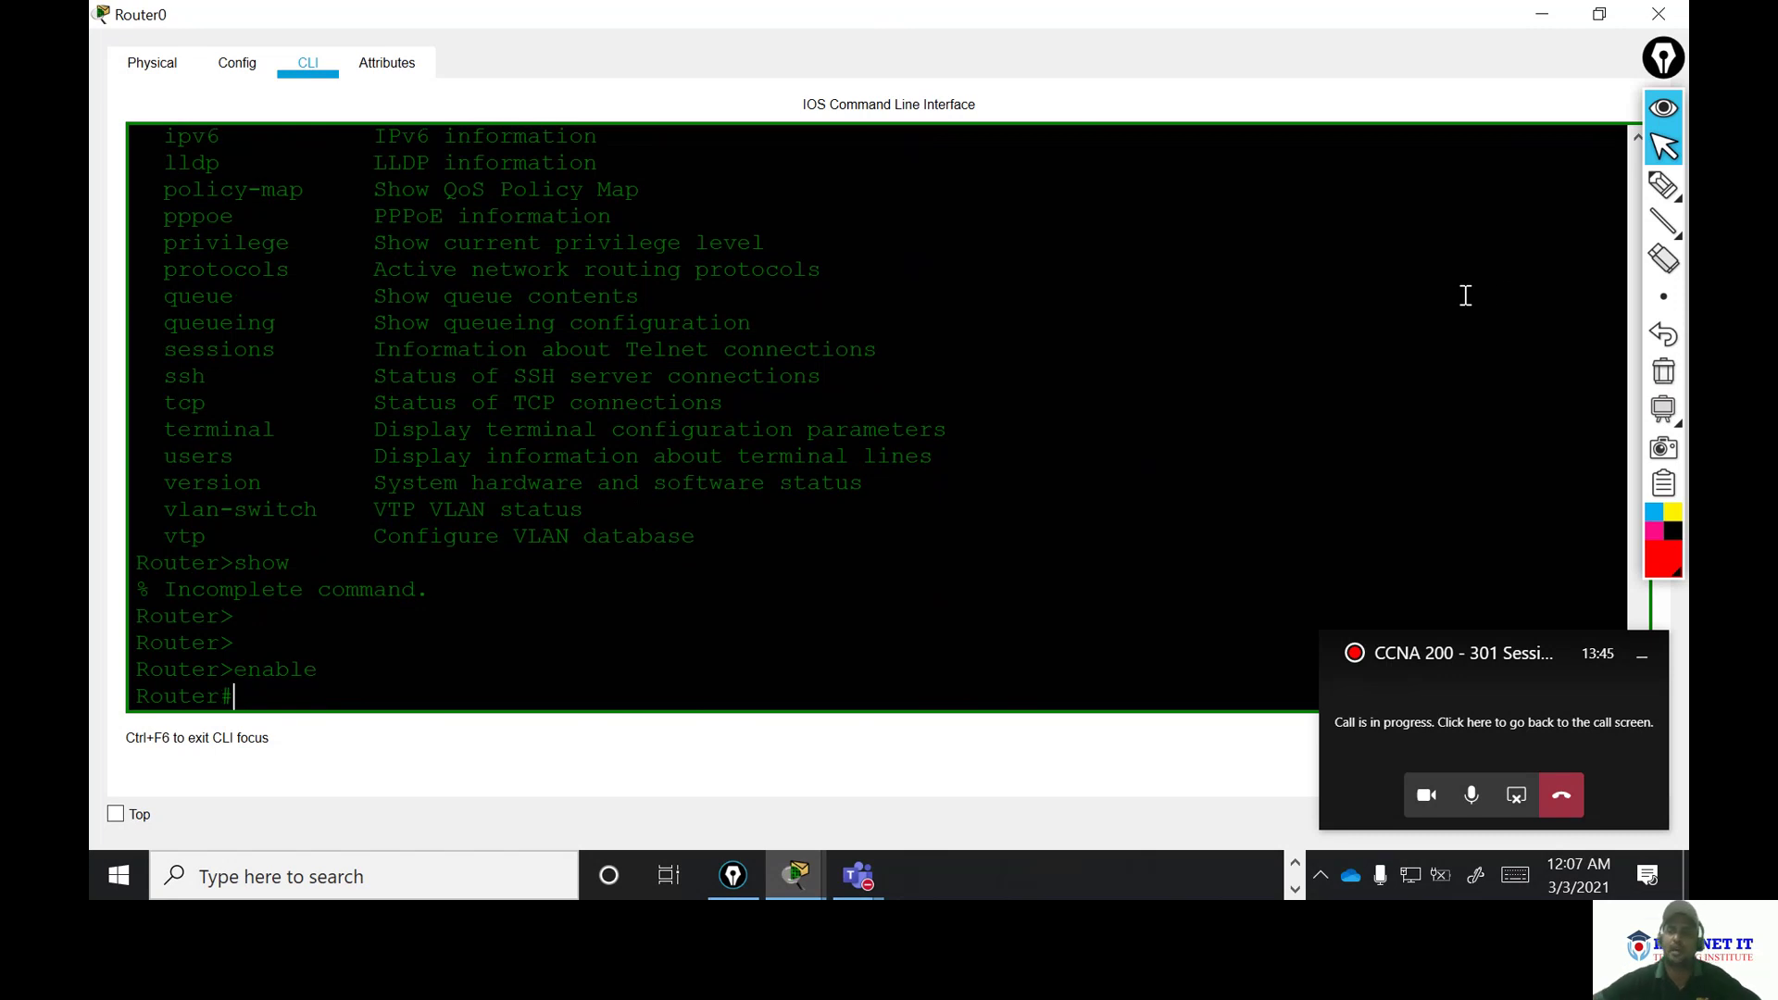
- Circle the "enable" command in red and draw a line leading away from it
{"action": "left_click", "coordinate": [1663, 184]}
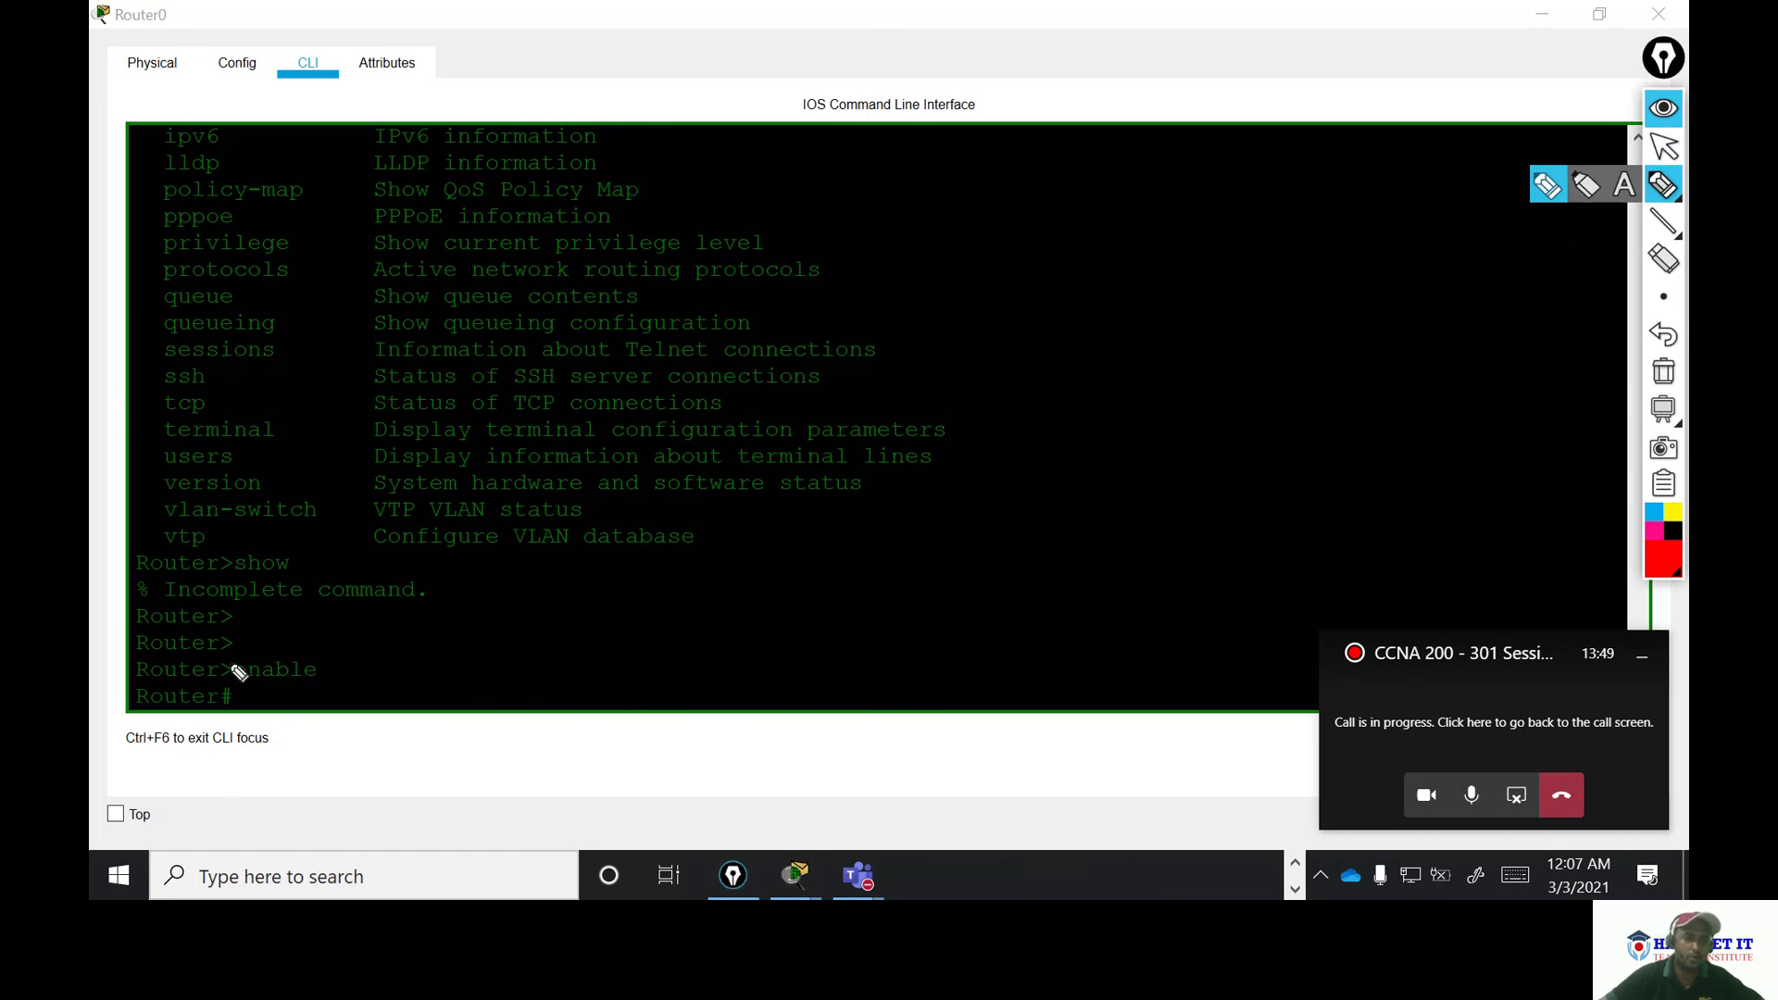
{"action": "mouse_move", "coordinate": [237, 668]}
{"action": "left_mouse_down"}
{"action": "mouse_move", "coordinate": [353, 668]}
{"action": "mouse_move", "coordinate": [307, 691]}
{"action": "mouse_move", "coordinate": [222, 672]}
{"action": "left_mouse_up"}
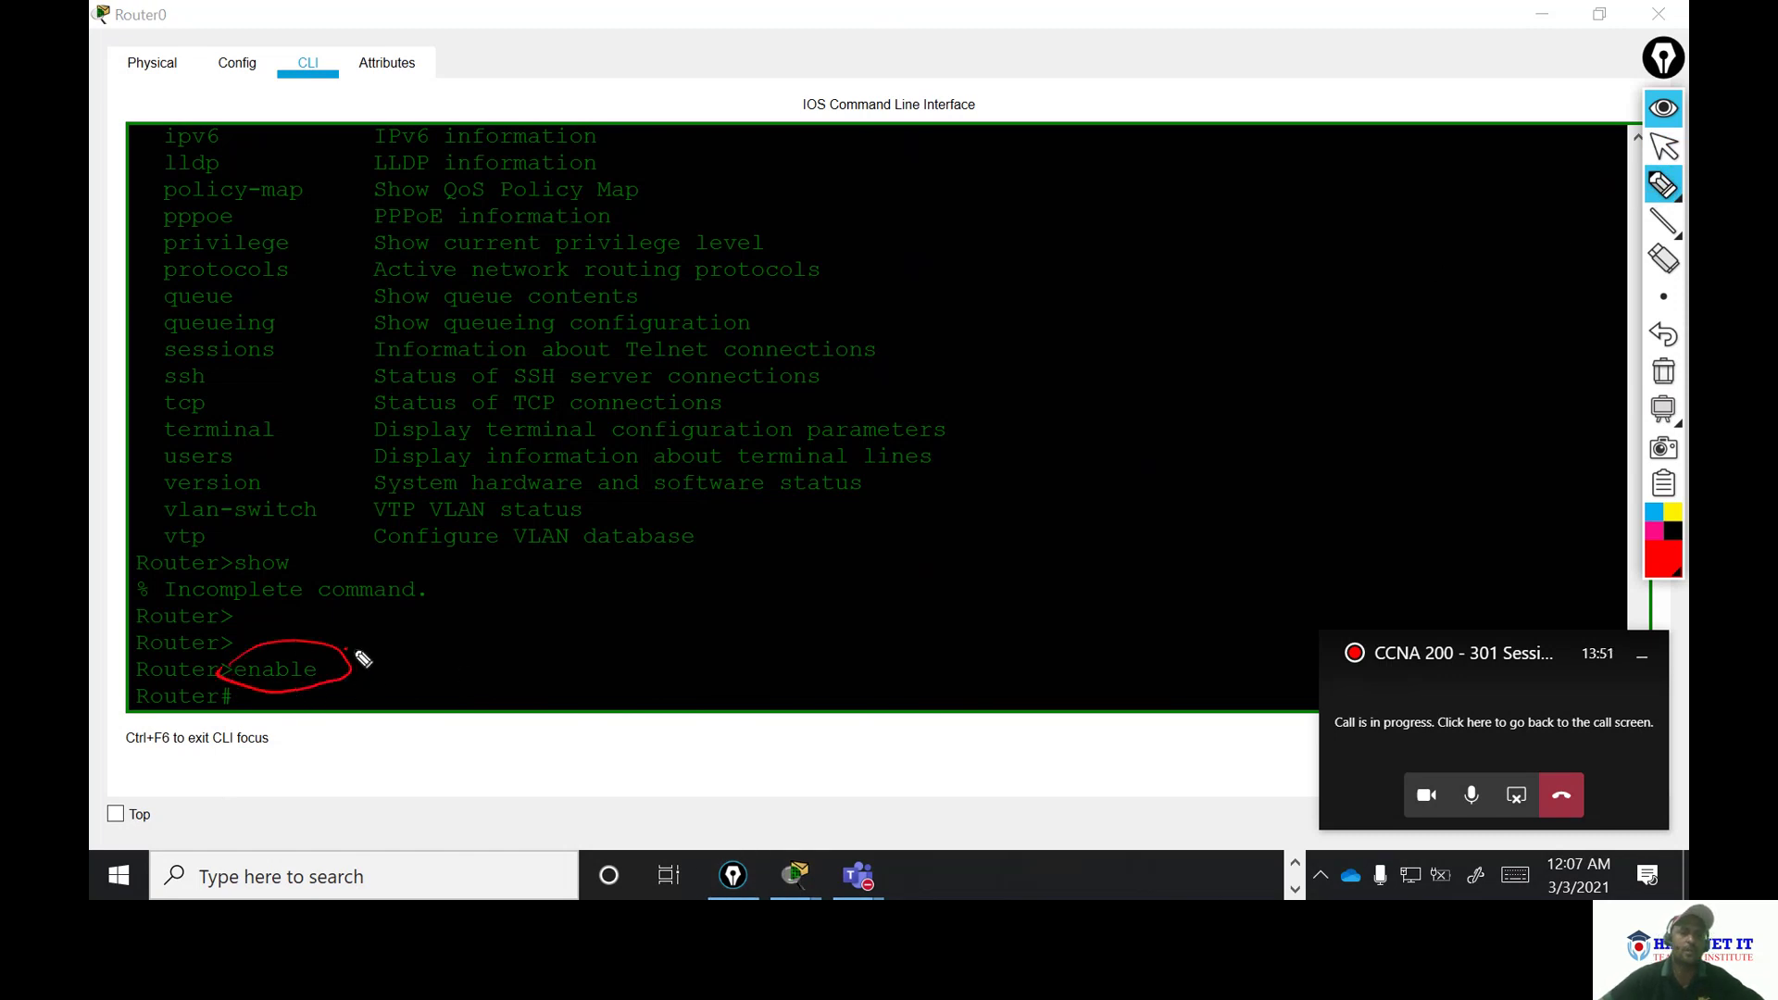
{"action": "left_click_drag", "start_coordinate": [348, 648], "coordinate": [535, 598]}
- Handwrite "user mode" with an arrow pointing to "Privilege mode" beside the circled command
{"action": "mouse_move", "coordinate": [785, 567]}
{"action": "left_mouse_down"}
{"action": "mouse_move", "coordinate": [880, 555]}
{"action": "mouse_move", "coordinate": [894, 526]}
{"action": "left_mouse_up"}
{"action": "mouse_move", "coordinate": [937, 531]}
{"action": "left_mouse_down"}
{"action": "mouse_move", "coordinate": [1072, 500]}
{"action": "mouse_move", "coordinate": [1189, 441]}
{"action": "mouse_move", "coordinate": [1171, 470]}
{"action": "left_mouse_up"}
{"action": "mouse_move", "coordinate": [1276, 375]}
{"action": "left_mouse_down"}
{"action": "mouse_move", "coordinate": [1288, 443]}
{"action": "mouse_move", "coordinate": [1350, 395]}
{"action": "mouse_move", "coordinate": [1344, 369]}
{"action": "mouse_move", "coordinate": [1398, 400]}
{"action": "left_mouse_up"}
{"action": "left_click_drag", "start_coordinate": [1404, 323], "coordinate": [1458, 409]}
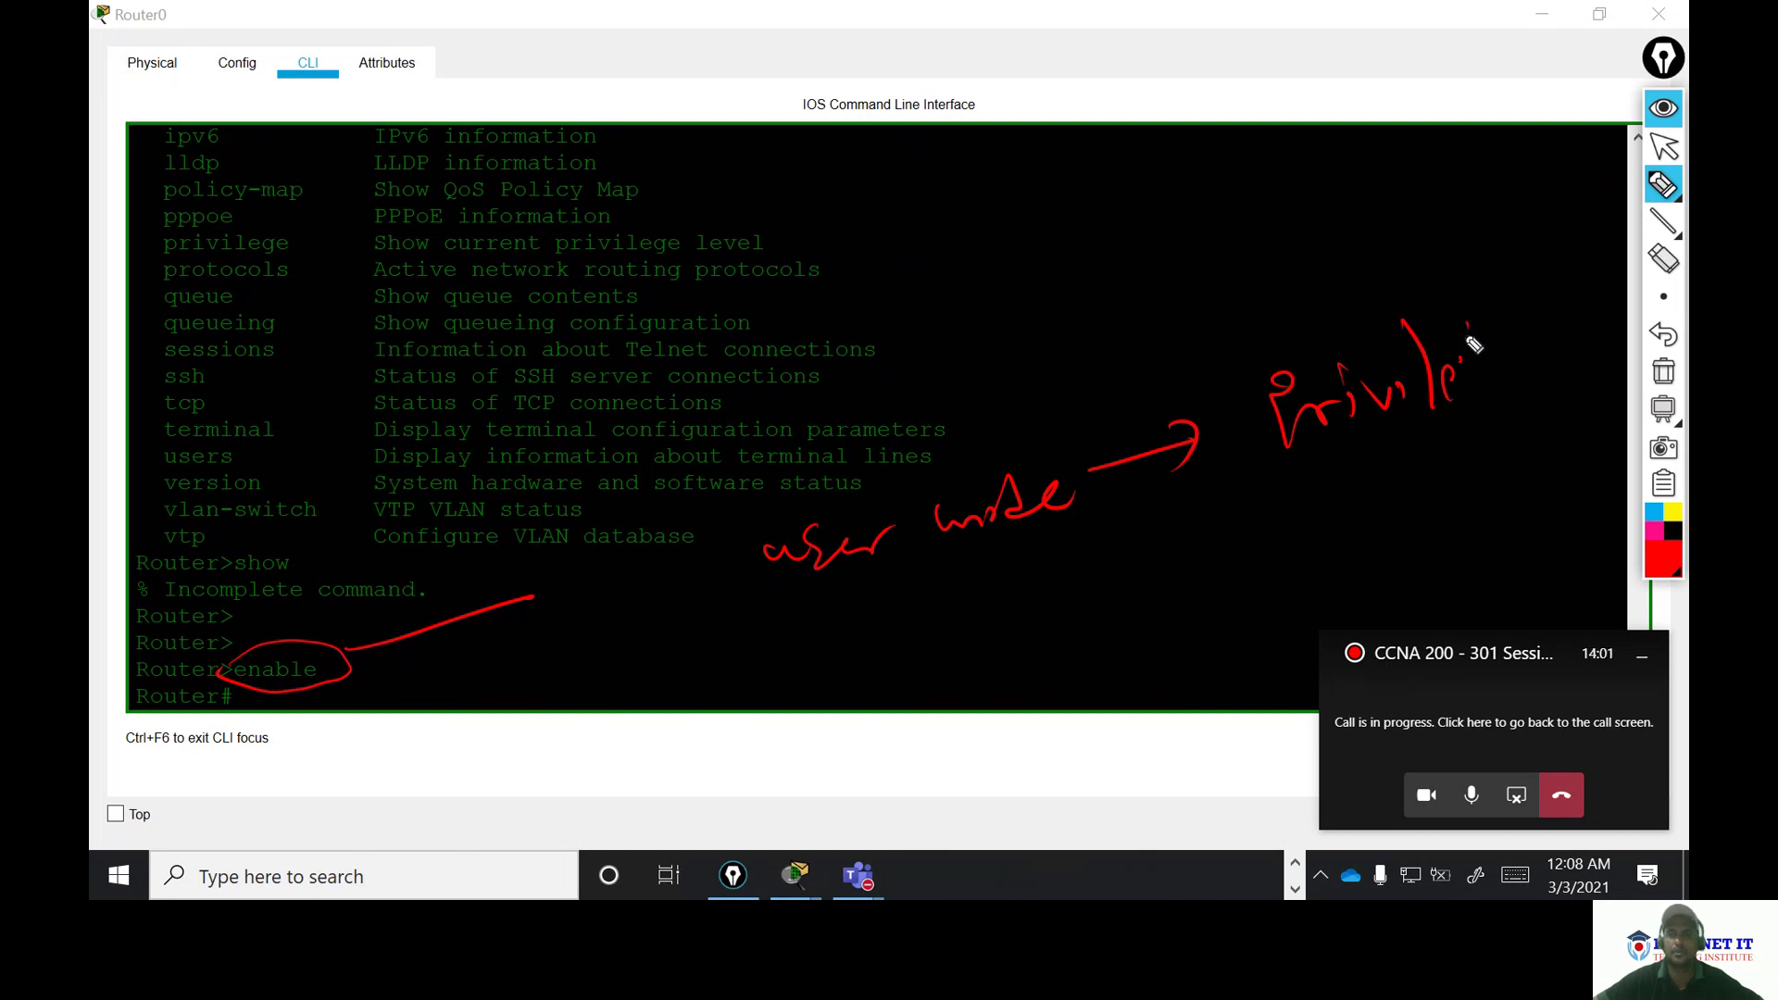
{"action": "mouse_move", "coordinate": [1472, 345]}
{"action": "left_mouse_down"}
{"action": "mouse_move", "coordinate": [1505, 362]}
{"action": "mouse_move", "coordinate": [1542, 370]}
{"action": "left_mouse_up"}
{"action": "mouse_move", "coordinate": [1403, 468]}
{"action": "left_mouse_down"}
{"action": "mouse_move", "coordinate": [1426, 491]}
{"action": "mouse_move", "coordinate": [1582, 448]}
{"action": "left_mouse_up"}
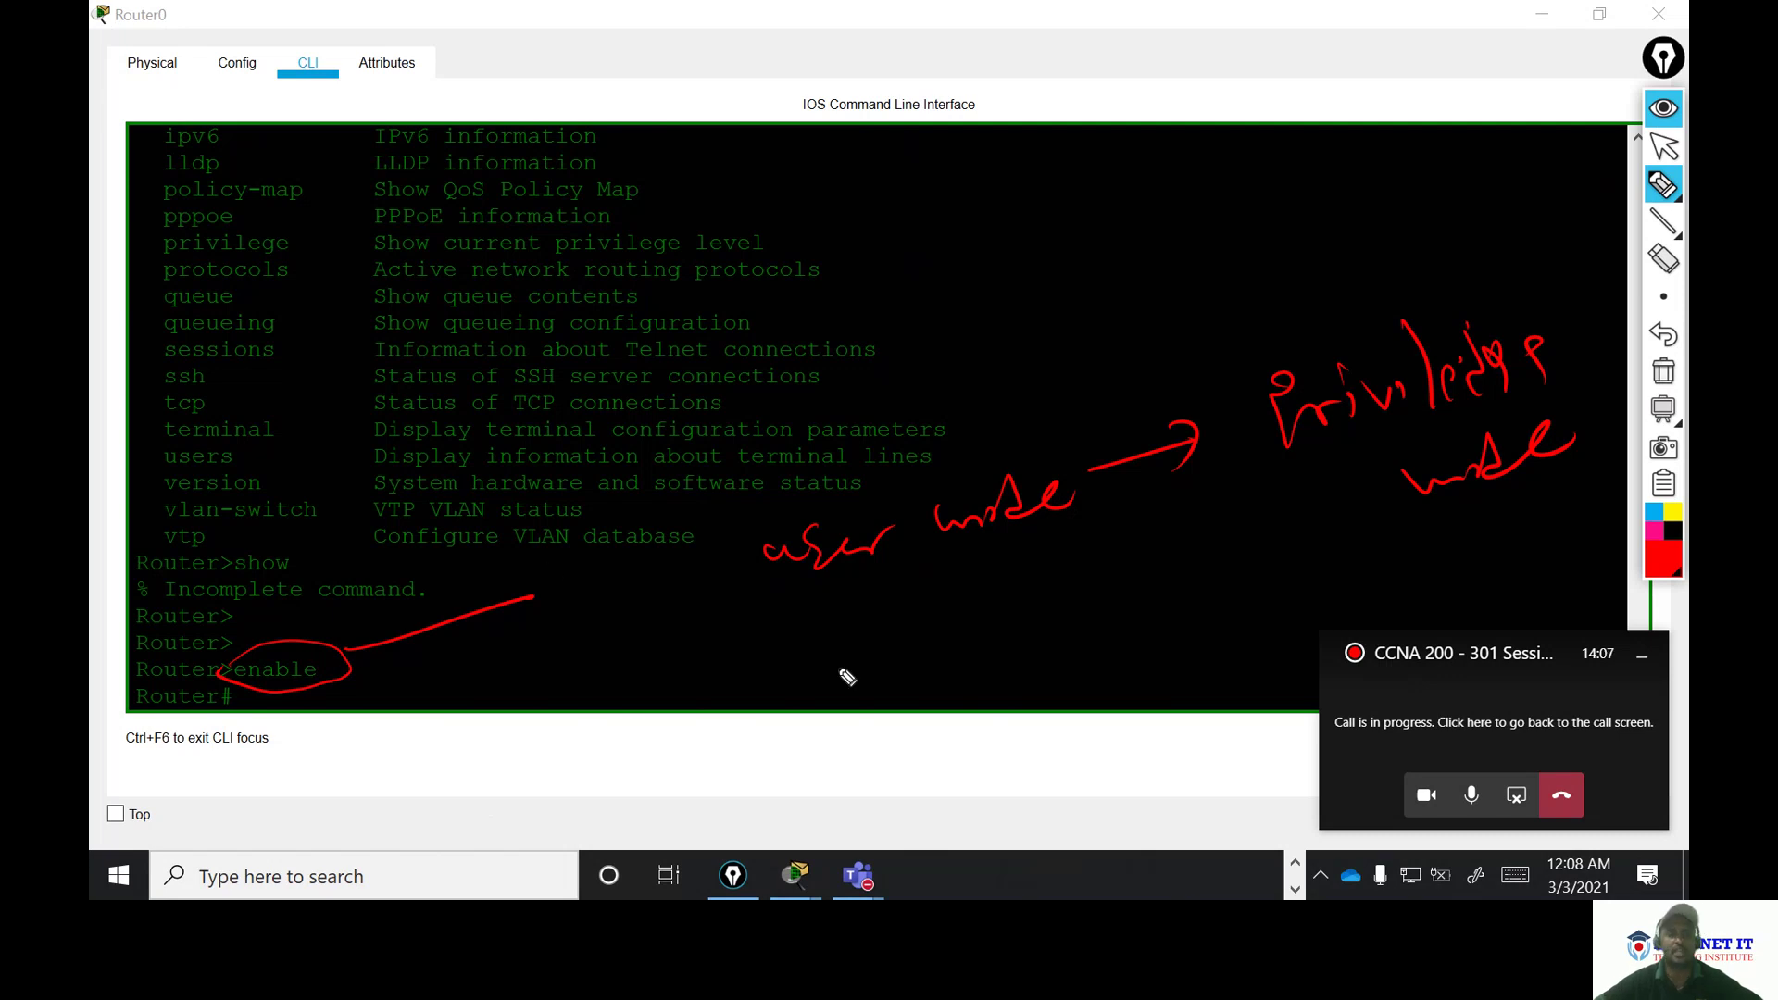
- Clear the annotations and handwrite "all show commands" in the empty area beside the command list
{"action": "left_click", "coordinate": [1663, 371]}
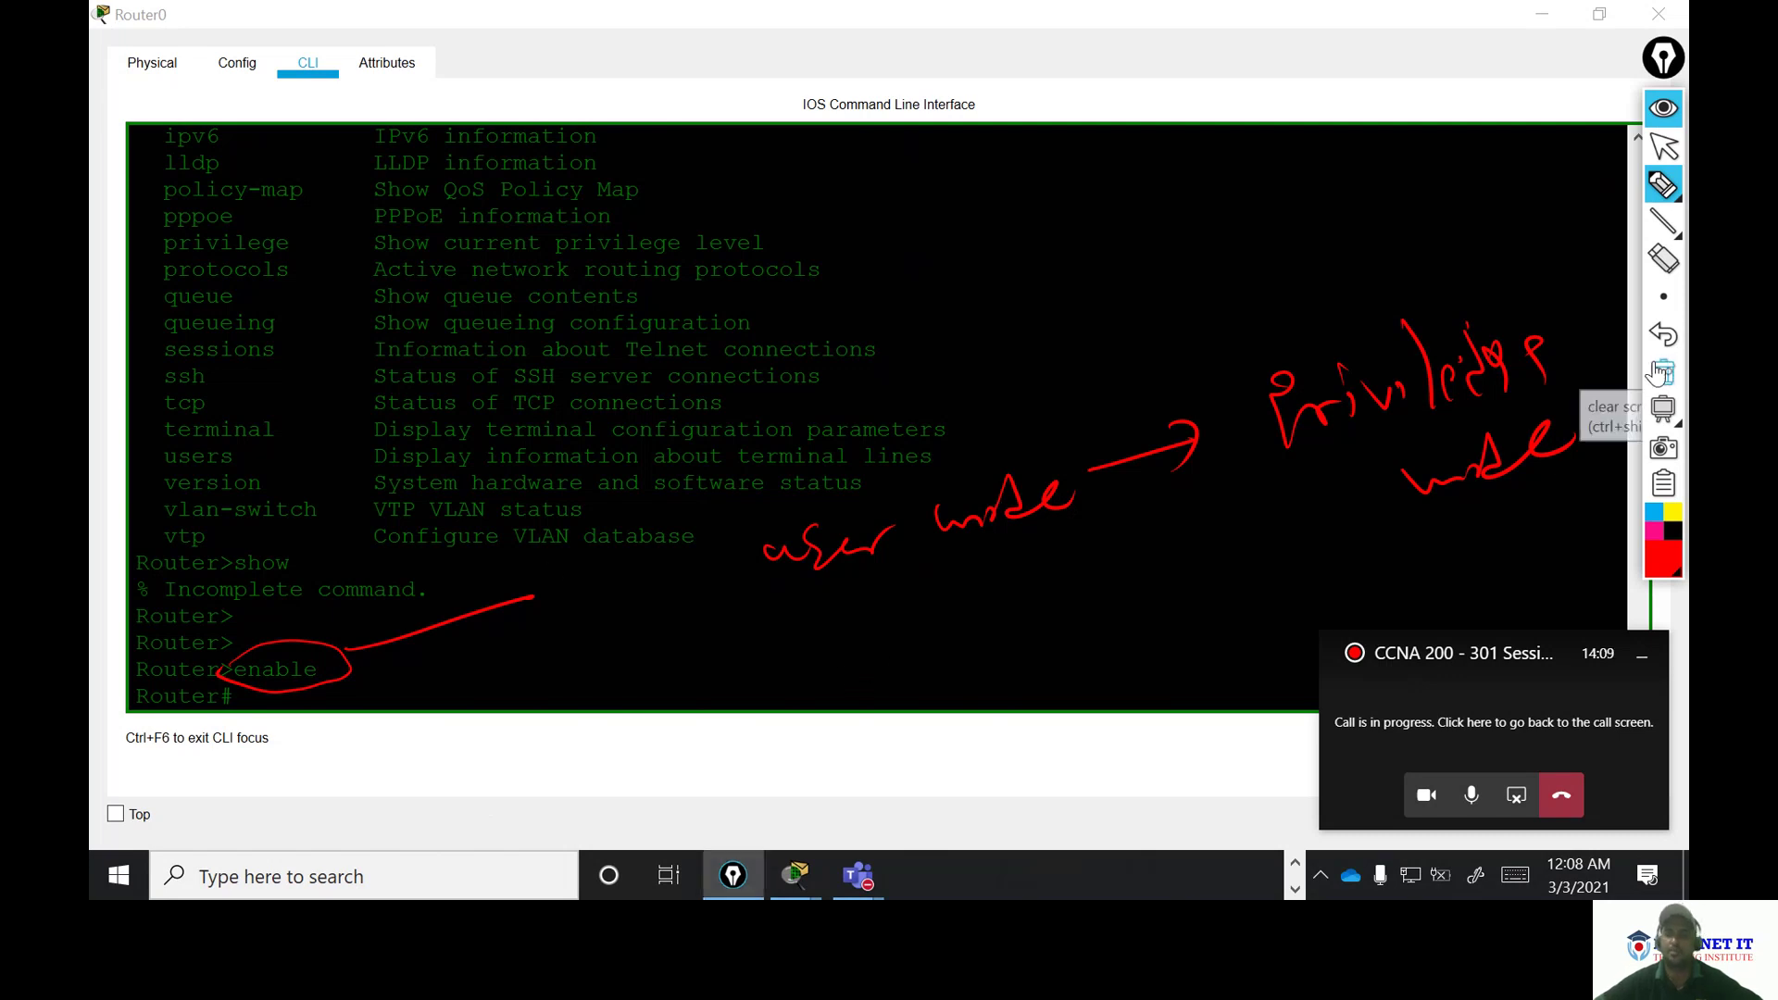
{"action": "mouse_move", "coordinate": [1119, 284]}
{"action": "left_mouse_down"}
{"action": "mouse_move", "coordinate": [1169, 319]}
{"action": "mouse_move", "coordinate": [1202, 286]}
{"action": "mouse_move", "coordinate": [1281, 257]}
{"action": "left_mouse_up"}
{"action": "left_click_drag", "start_coordinate": [1052, 218], "coordinate": [1072, 250]}
{"action": "mouse_move", "coordinate": [1074, 211]}
{"action": "left_mouse_down"}
{"action": "mouse_move", "coordinate": [1076, 250]}
{"action": "mouse_move", "coordinate": [1100, 248]}
{"action": "left_mouse_up"}
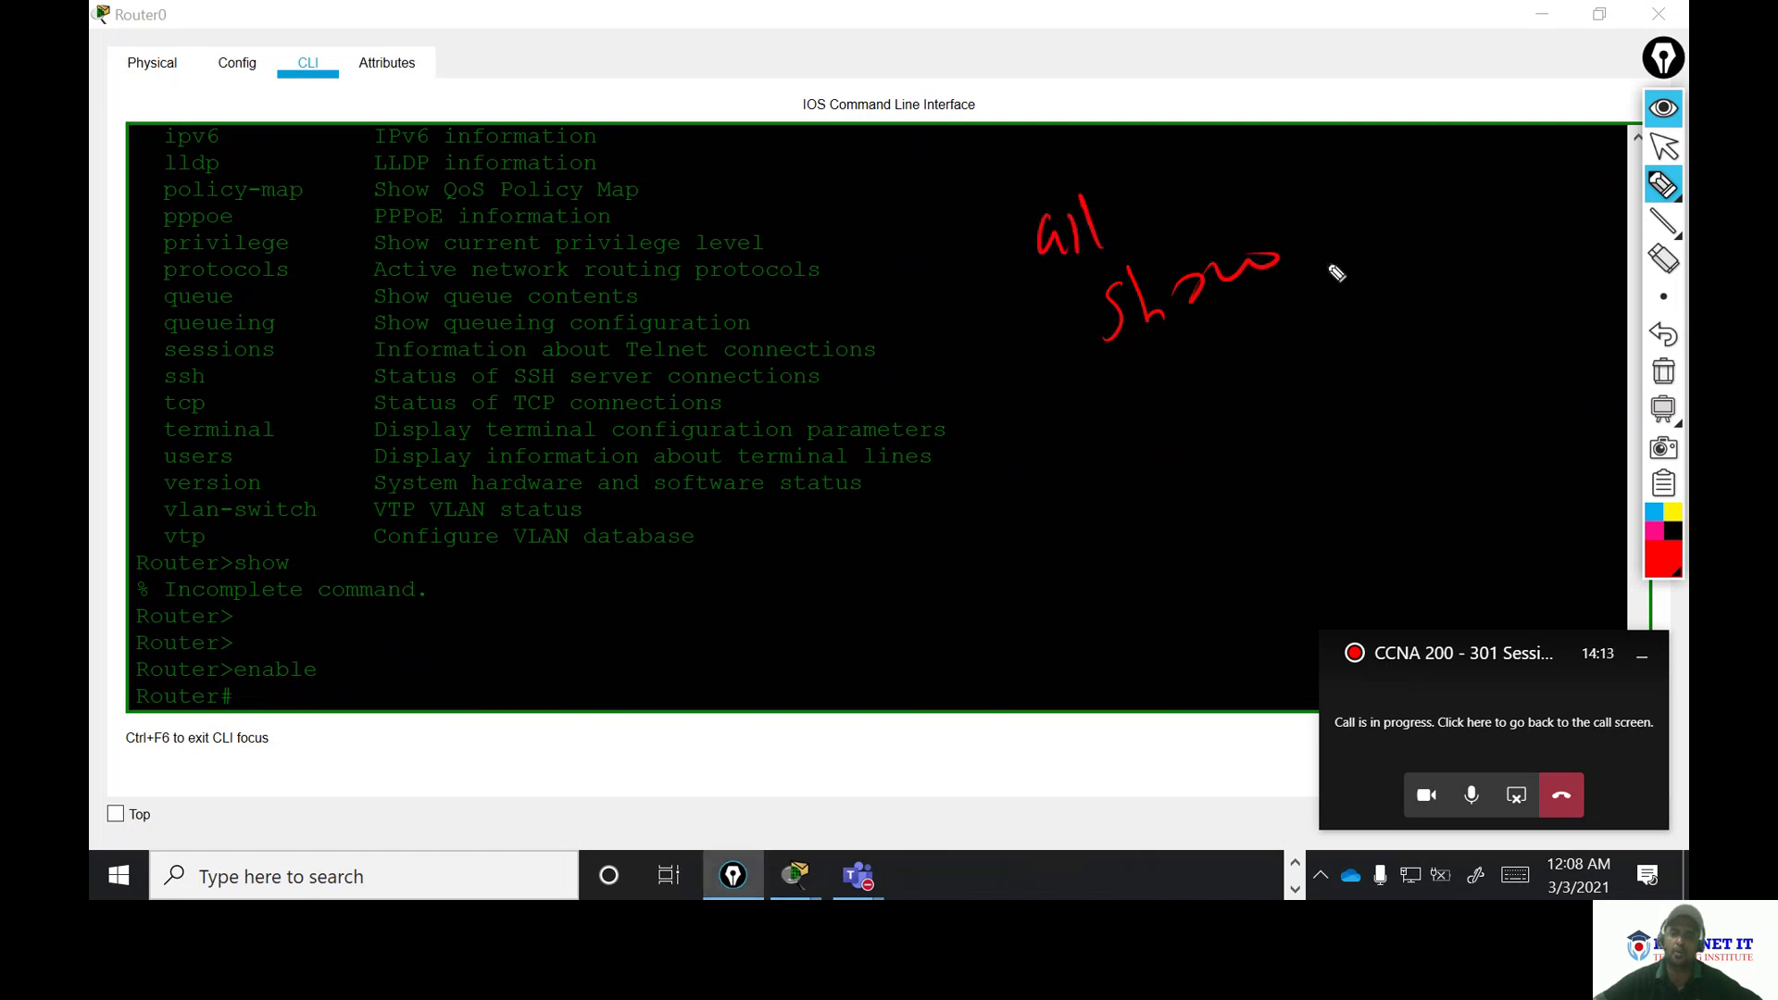
{"action": "mouse_move", "coordinate": [1334, 218]}
{"action": "left_mouse_down"}
{"action": "mouse_move", "coordinate": [1342, 280]}
{"action": "mouse_move", "coordinate": [1549, 184]}
{"action": "mouse_move", "coordinate": [1575, 221]}
{"action": "left_mouse_up"}
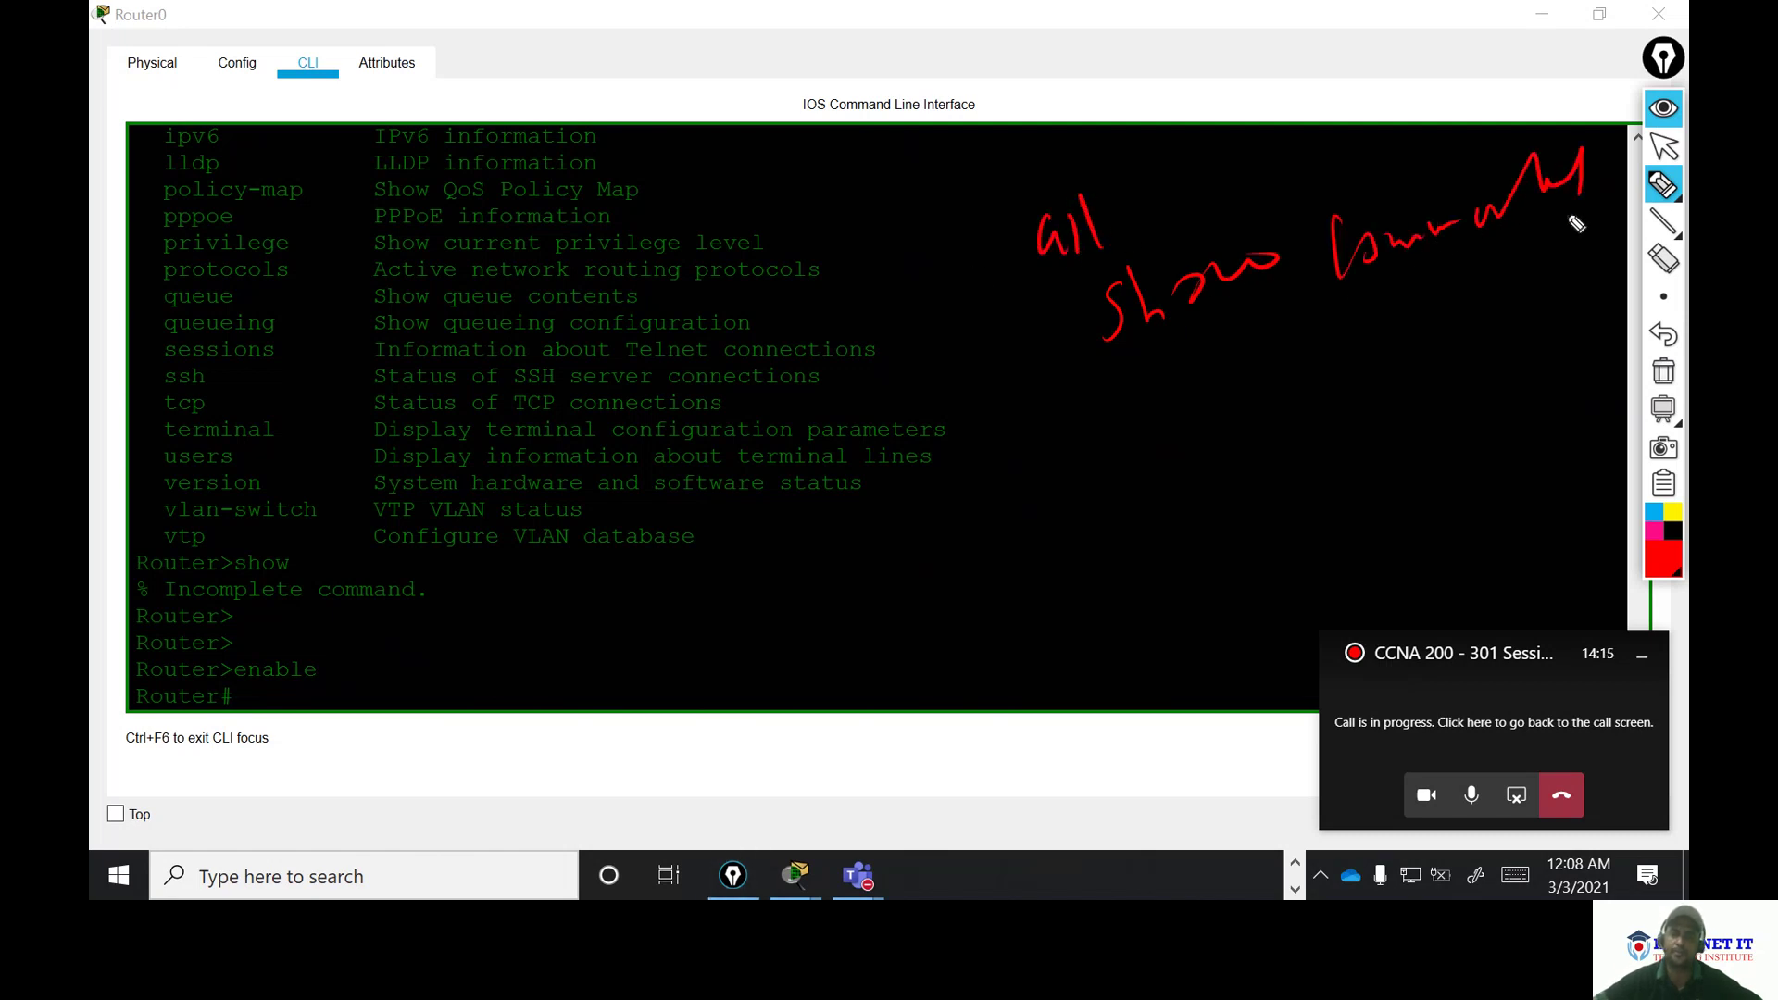
- Replace the annotation with the handwritten note "Default Privilege - 15"
{"action": "left_click", "coordinate": [1664, 371]}
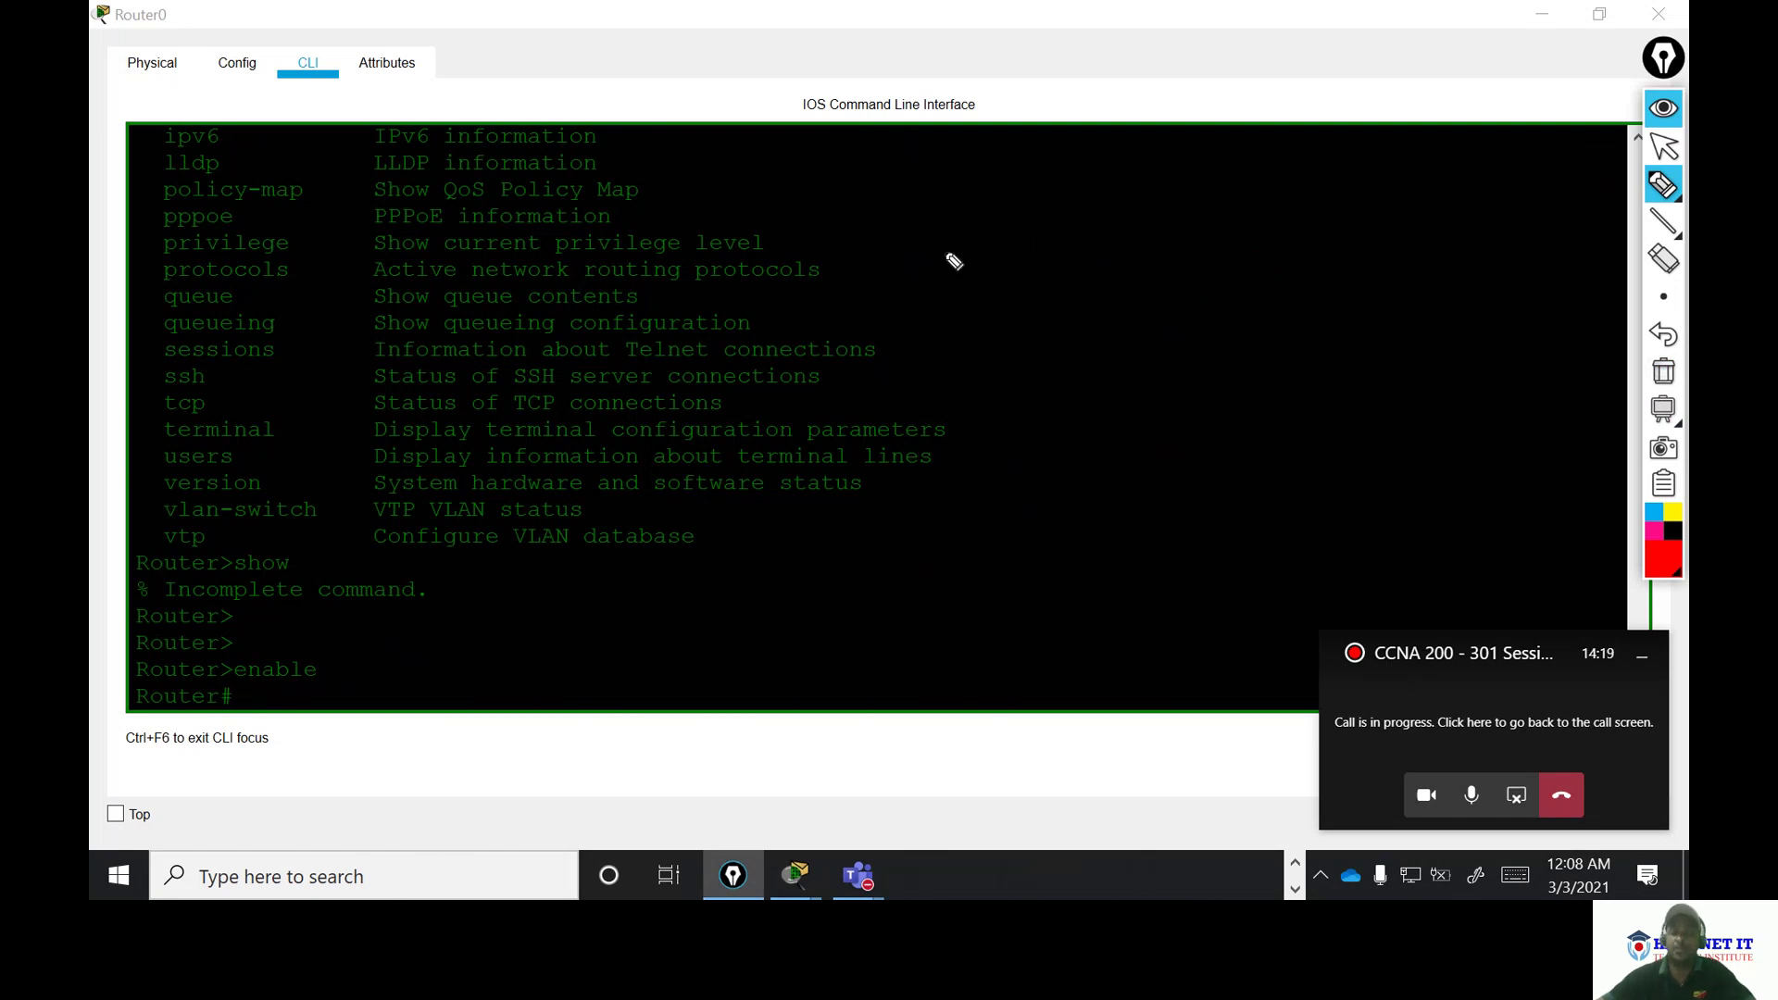
{"action": "mouse_move", "coordinate": [943, 261]}
{"action": "left_mouse_down"}
{"action": "mouse_move", "coordinate": [989, 313]}
{"action": "mouse_move", "coordinate": [1056, 295]}
{"action": "left_mouse_up"}
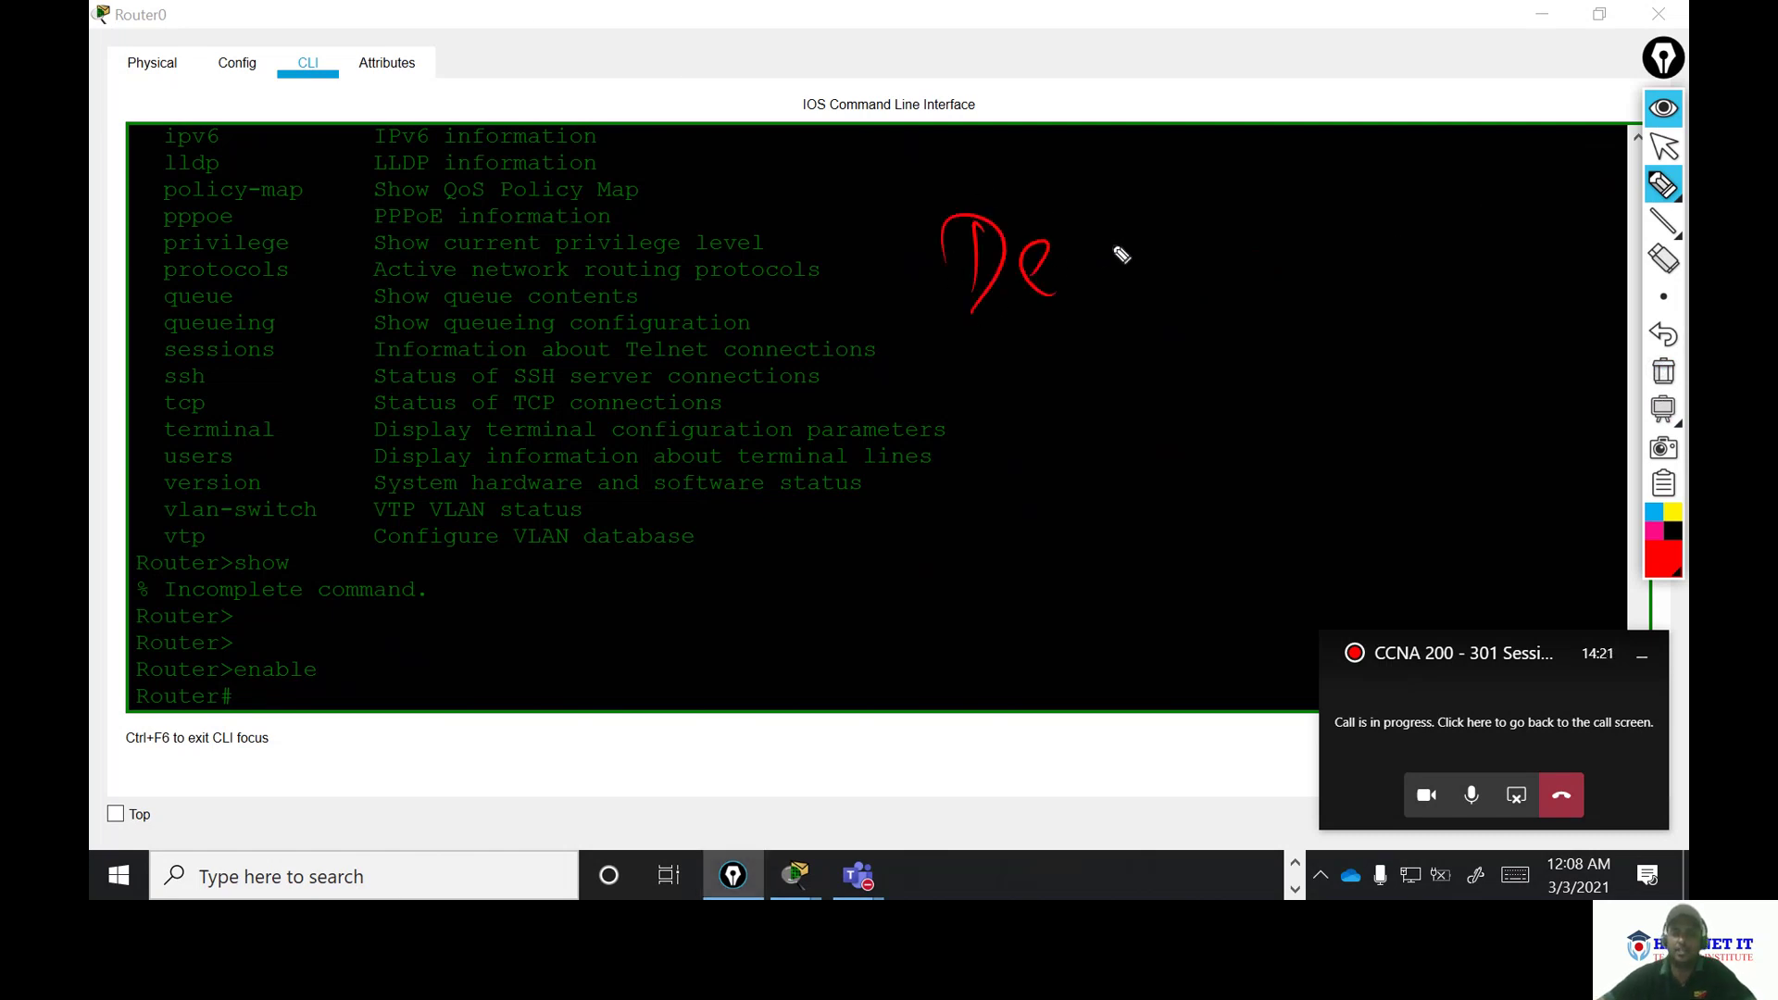
{"action": "left_click_drag", "start_coordinate": [1128, 199], "coordinate": [1081, 308]}
{"action": "mouse_move", "coordinate": [1141, 248]}
{"action": "left_mouse_down"}
{"action": "mouse_move", "coordinate": [1149, 274]}
{"action": "mouse_move", "coordinate": [1195, 243]}
{"action": "mouse_move", "coordinate": [1208, 261]}
{"action": "left_mouse_up"}
{"action": "left_click_drag", "start_coordinate": [1235, 152], "coordinate": [1254, 255]}
{"action": "left_click_drag", "start_coordinate": [1240, 226], "coordinate": [1300, 198]}
{"action": "left_click_drag", "start_coordinate": [1036, 369], "coordinate": [1056, 447]}
{"action": "mouse_move", "coordinate": [1033, 378]}
{"action": "left_mouse_down"}
{"action": "mouse_move", "coordinate": [1073, 408]}
{"action": "mouse_move", "coordinate": [1114, 391]}
{"action": "left_mouse_up"}
{"action": "left_click_drag", "start_coordinate": [1125, 363], "coordinate": [1156, 407]}
{"action": "mouse_move", "coordinate": [1169, 366]}
{"action": "left_mouse_down"}
{"action": "mouse_move", "coordinate": [1204, 361]}
{"action": "mouse_move", "coordinate": [1221, 387]}
{"action": "left_mouse_up"}
{"action": "left_click_drag", "start_coordinate": [1193, 317], "coordinate": [1249, 385]}
{"action": "mouse_move", "coordinate": [1263, 369]}
{"action": "left_mouse_down"}
{"action": "mouse_move", "coordinate": [1282, 349]}
{"action": "mouse_move", "coordinate": [1301, 408]}
{"action": "mouse_move", "coordinate": [1354, 344]}
{"action": "mouse_move", "coordinate": [1473, 303]}
{"action": "mouse_move", "coordinate": [1493, 319]}
{"action": "left_mouse_up"}
{"action": "mouse_move", "coordinate": [1539, 249]}
{"action": "left_mouse_down"}
{"action": "mouse_move", "coordinate": [1572, 243]}
{"action": "mouse_move", "coordinate": [1511, 313]}
{"action": "left_mouse_up"}
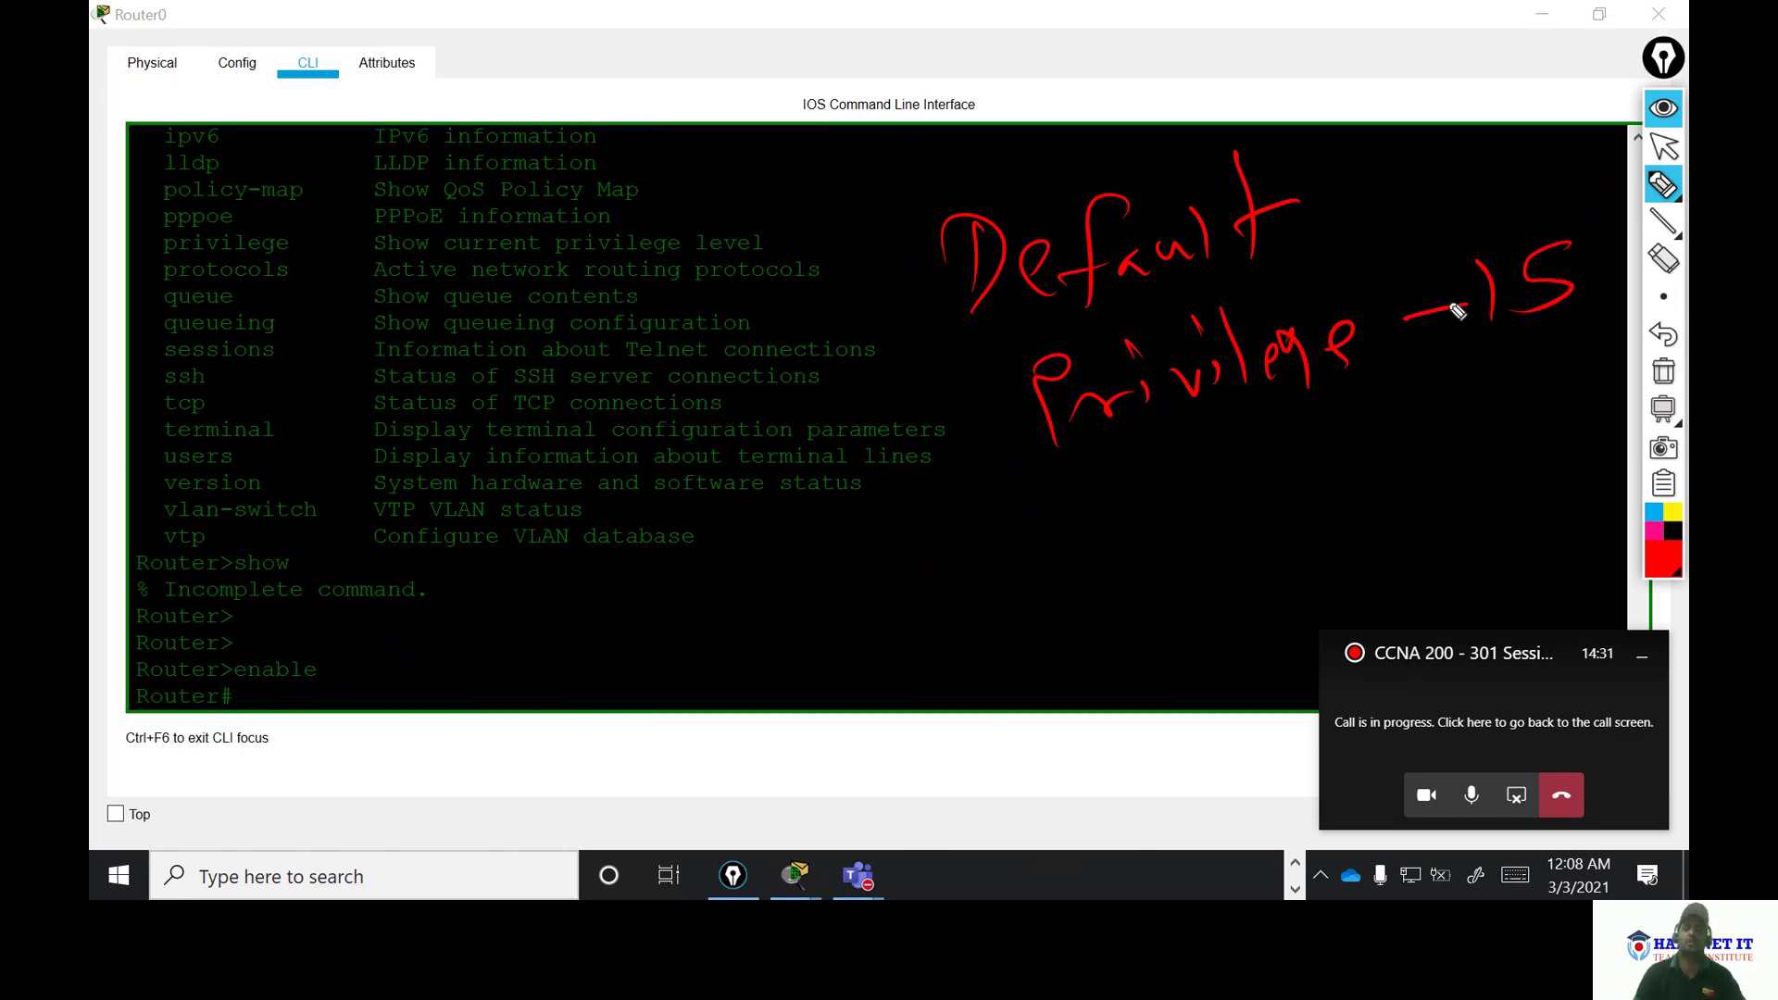
- Check the current privilege level at the Router# prompt with the show privilege command
{"action": "left_click", "coordinate": [1663, 146]}
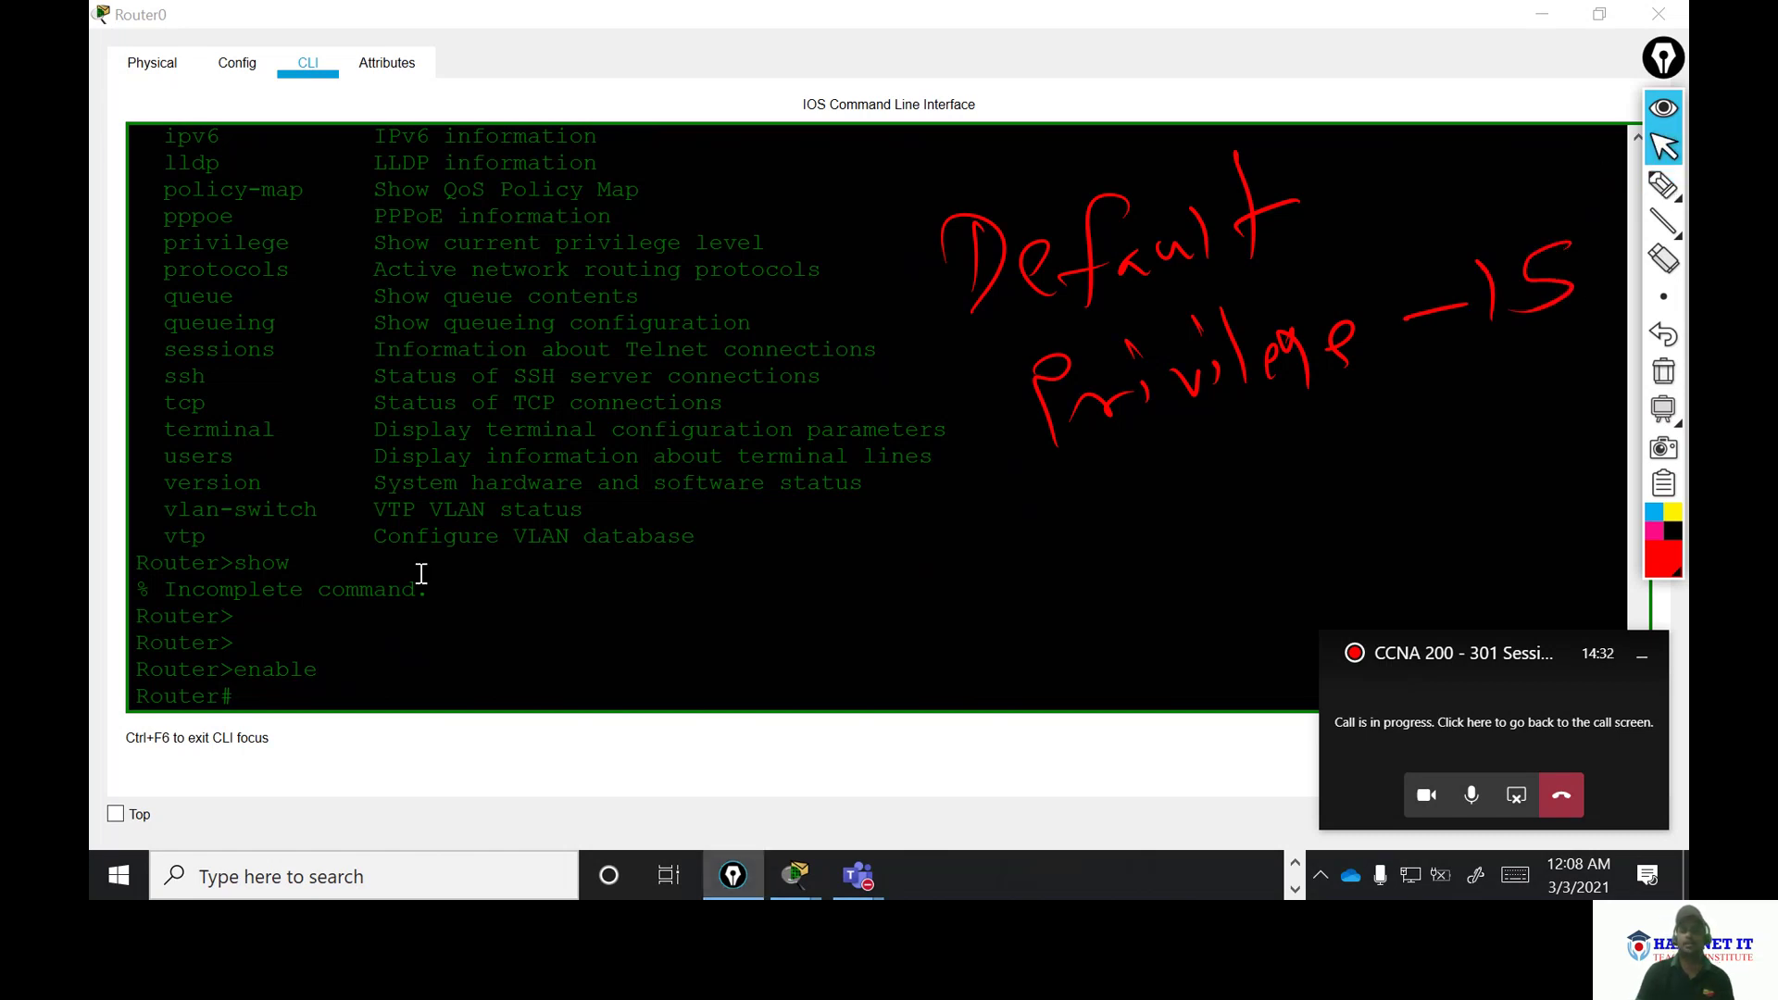
{"action": "left_click", "coordinate": [266, 690]}
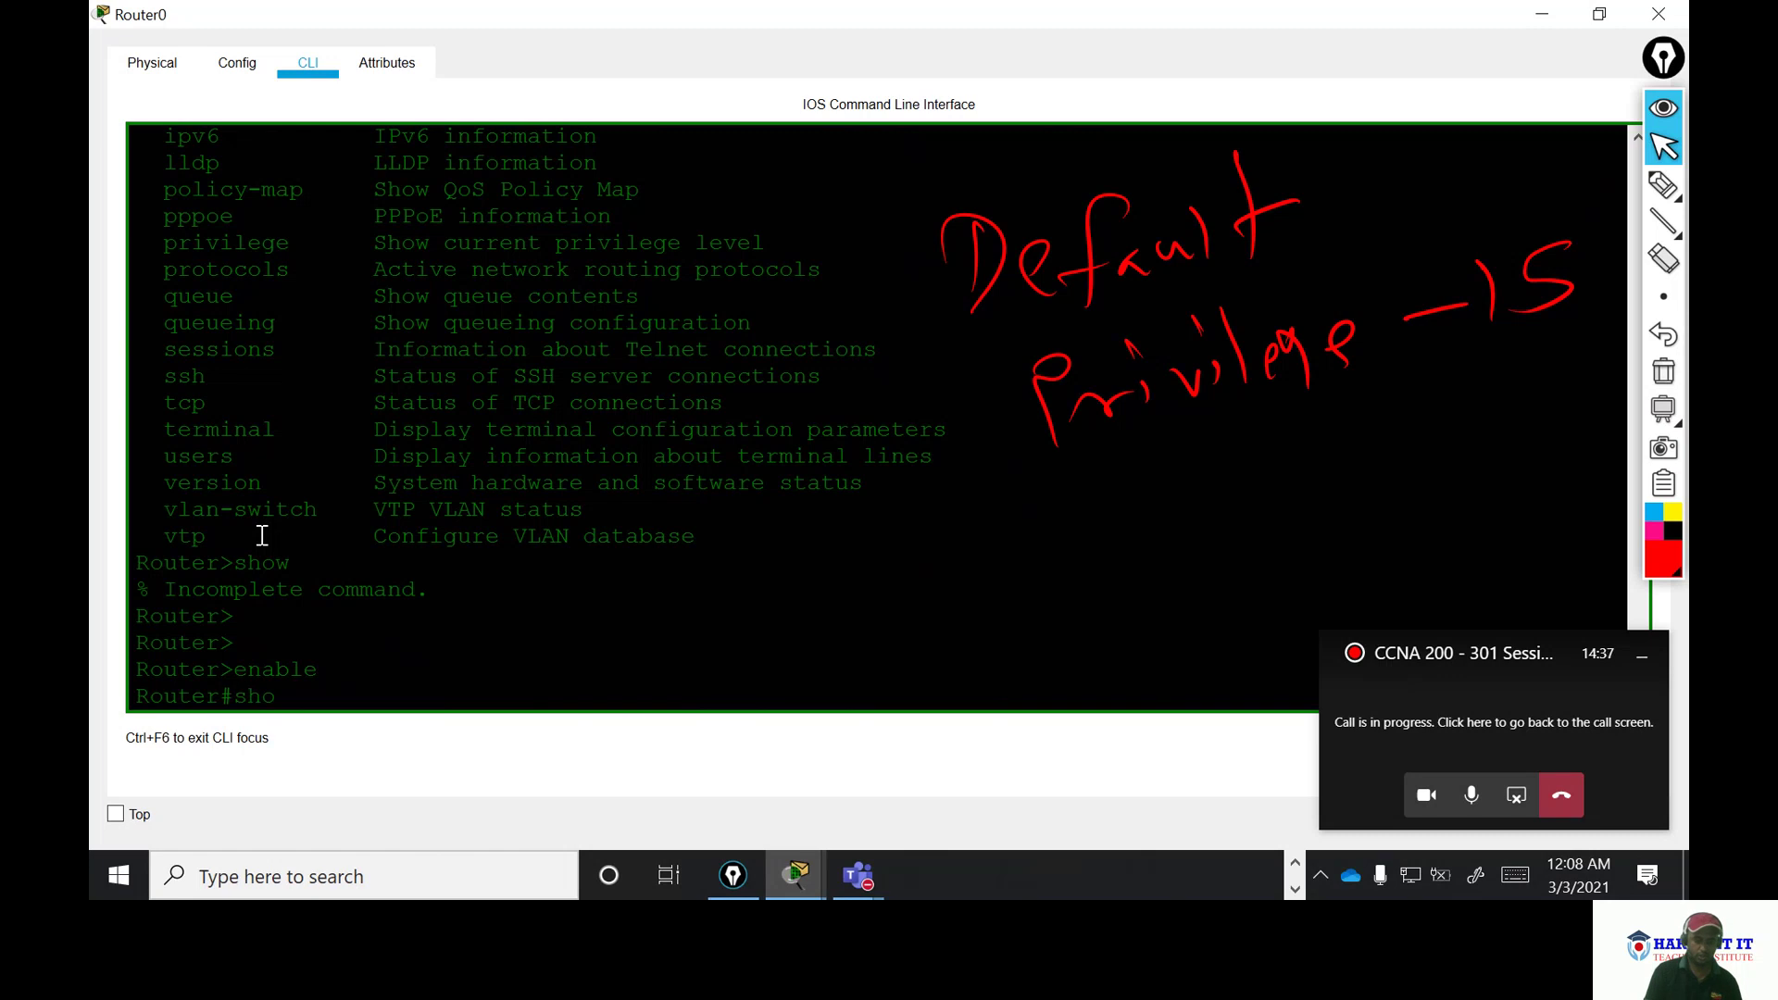
{"action": "type", "text": "show pri"}
{"action": "key", "text": "Tab"}
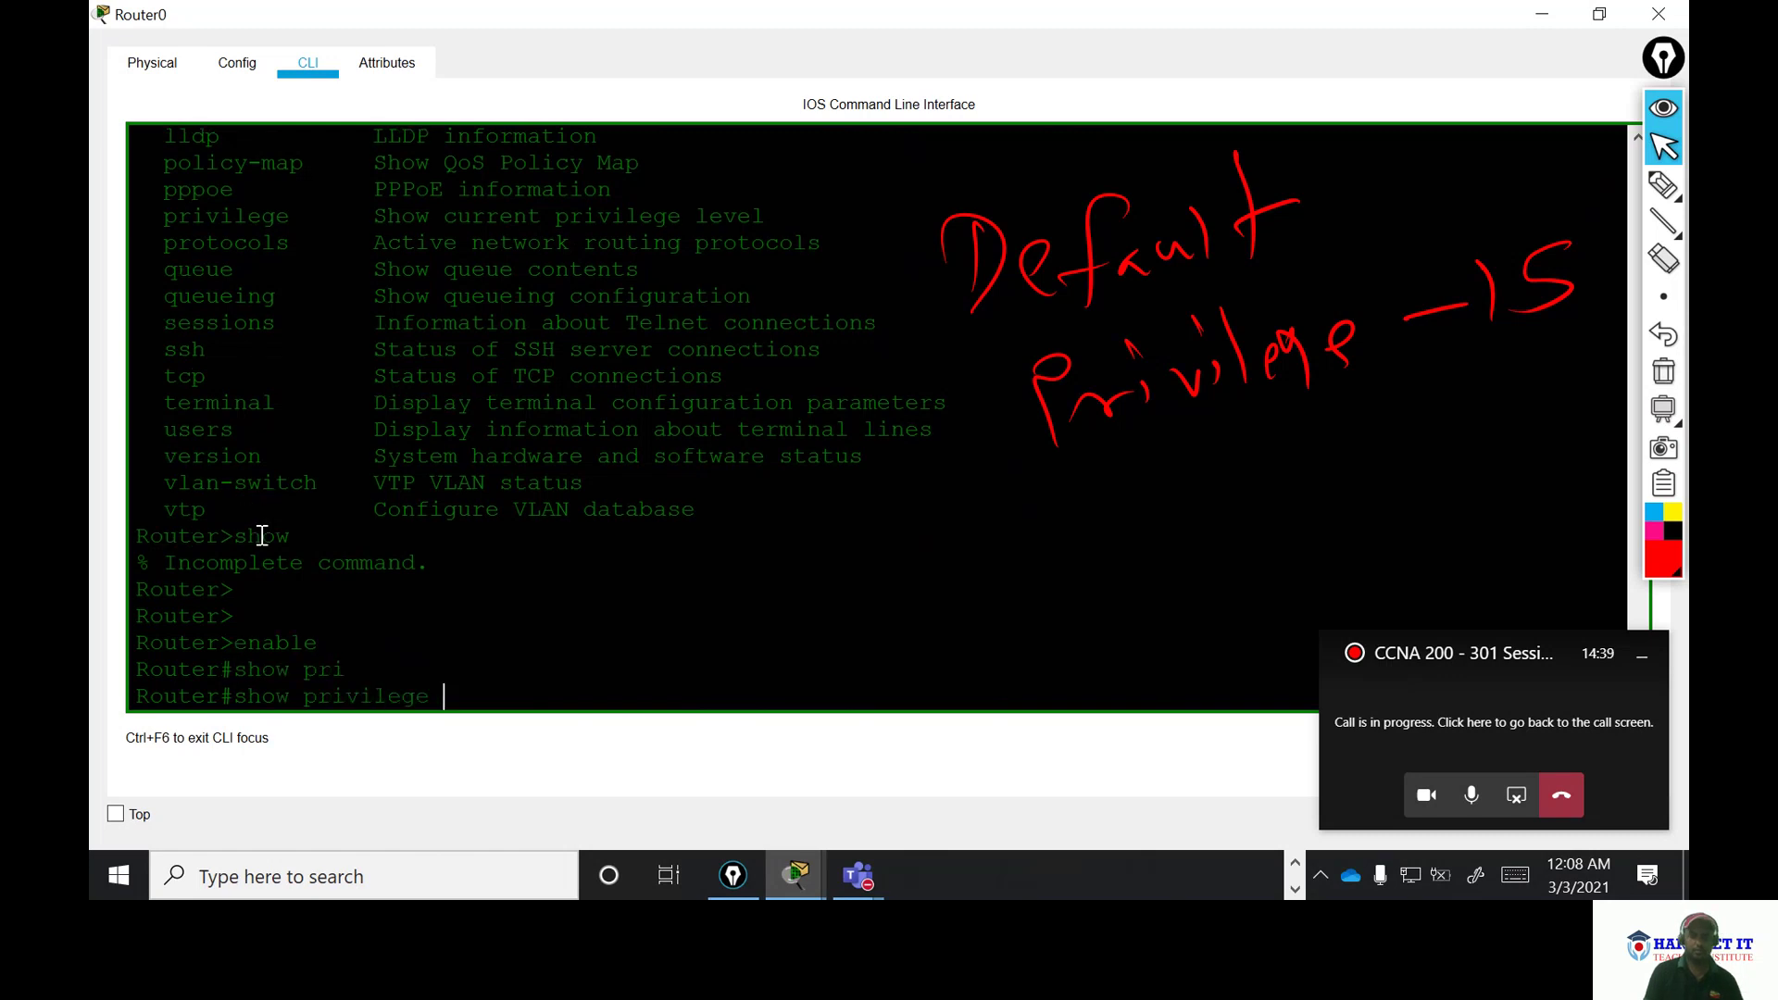
{"action": "key", "text": "Return"}
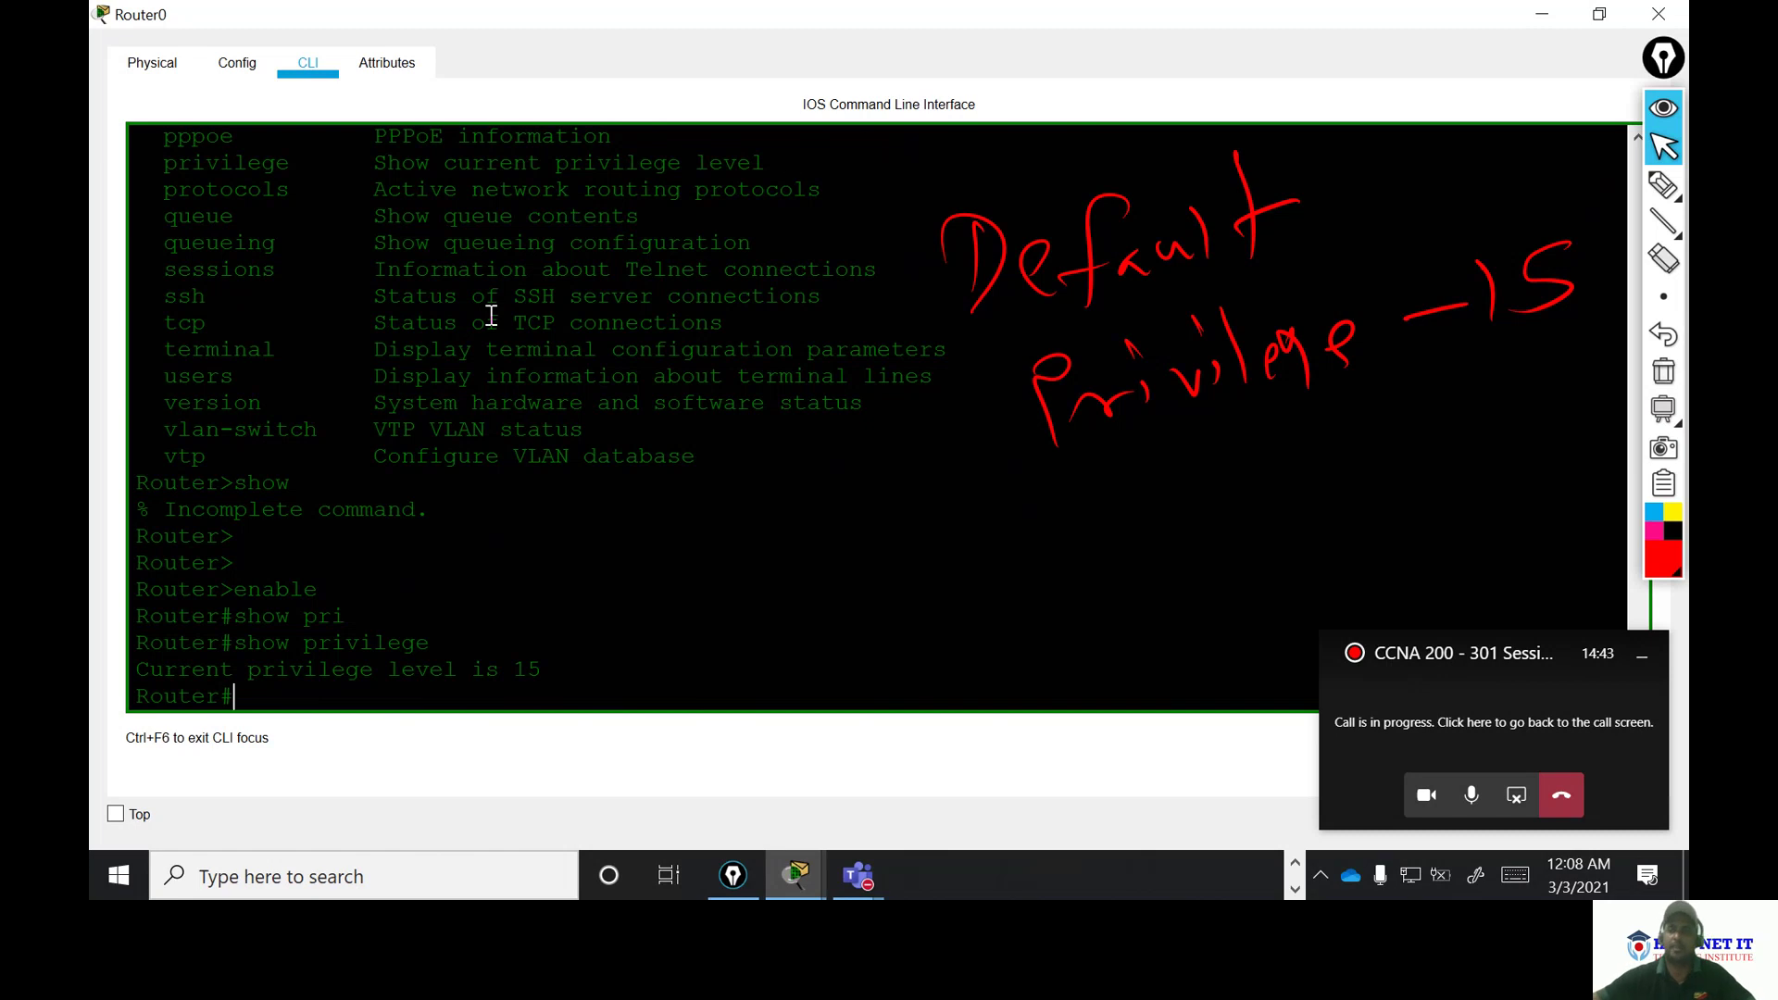
- Mark the privilege level output line in red with an arrow leading from it, and clear all annotations
{"action": "left_click", "coordinate": [1664, 185]}
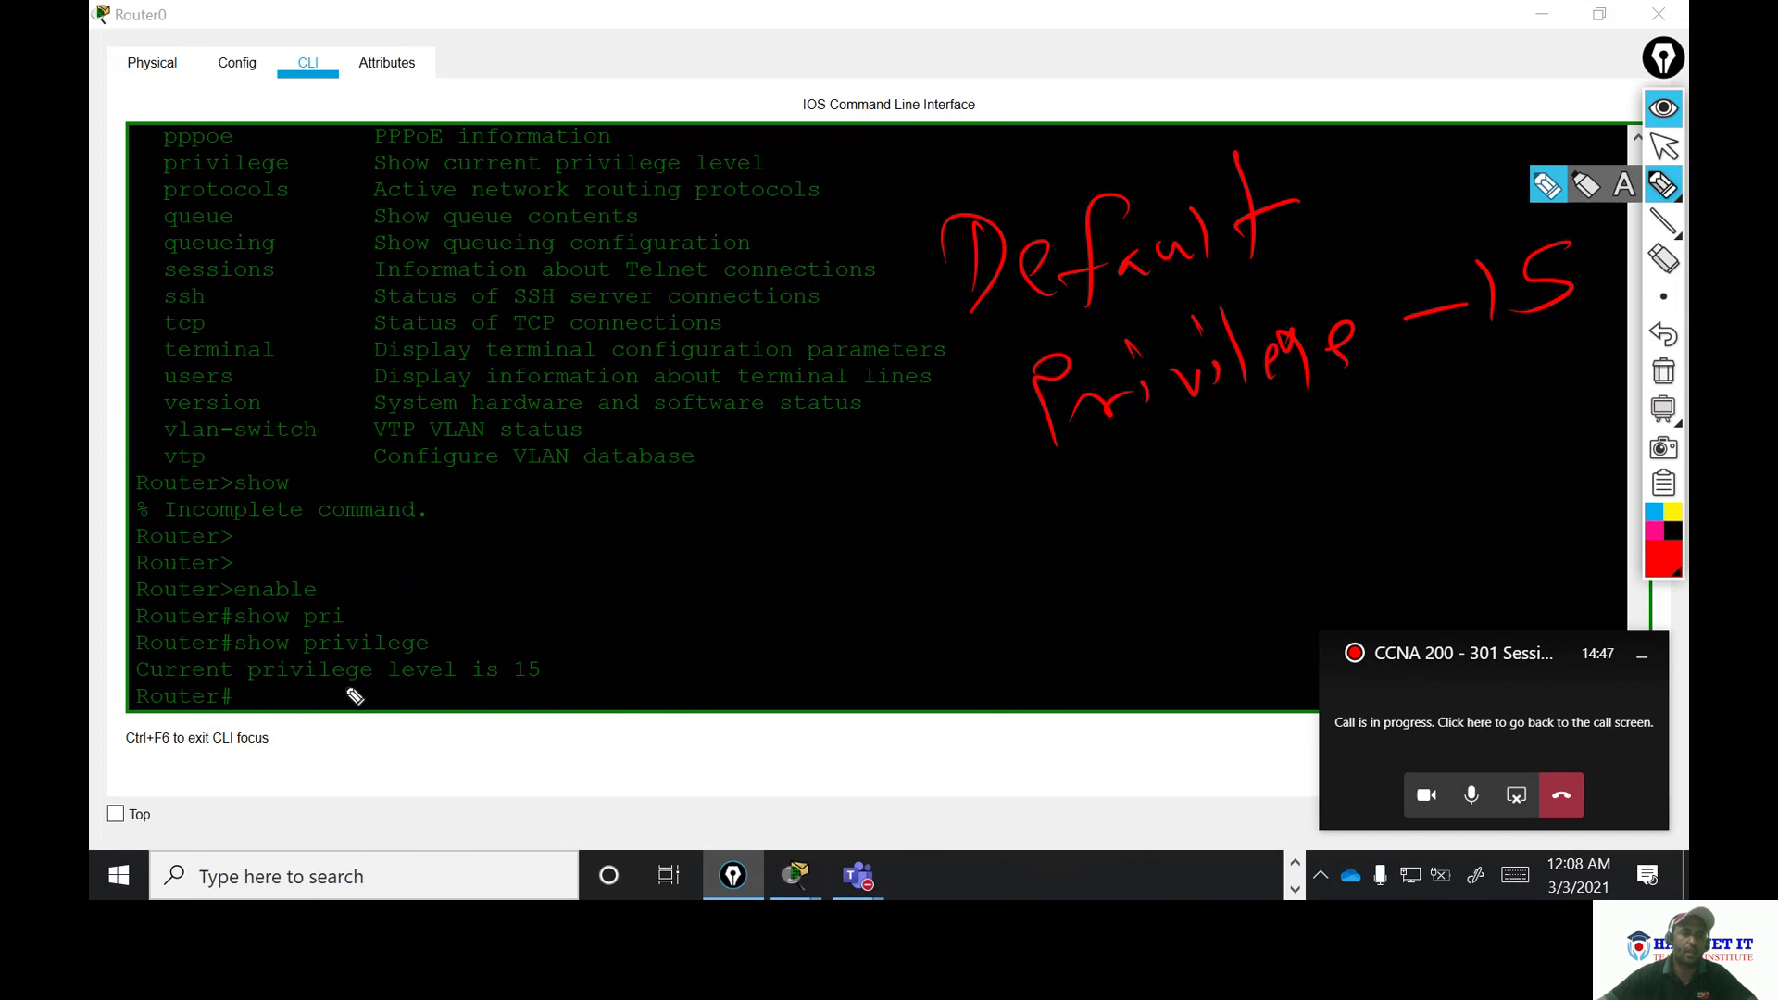
{"action": "mouse_move", "coordinate": [243, 690]}
{"action": "left_mouse_down"}
{"action": "mouse_move", "coordinate": [587, 682]}
{"action": "mouse_move", "coordinate": [498, 652]}
{"action": "mouse_move", "coordinate": [675, 607]}
{"action": "mouse_move", "coordinate": [665, 653]}
{"action": "left_mouse_up"}
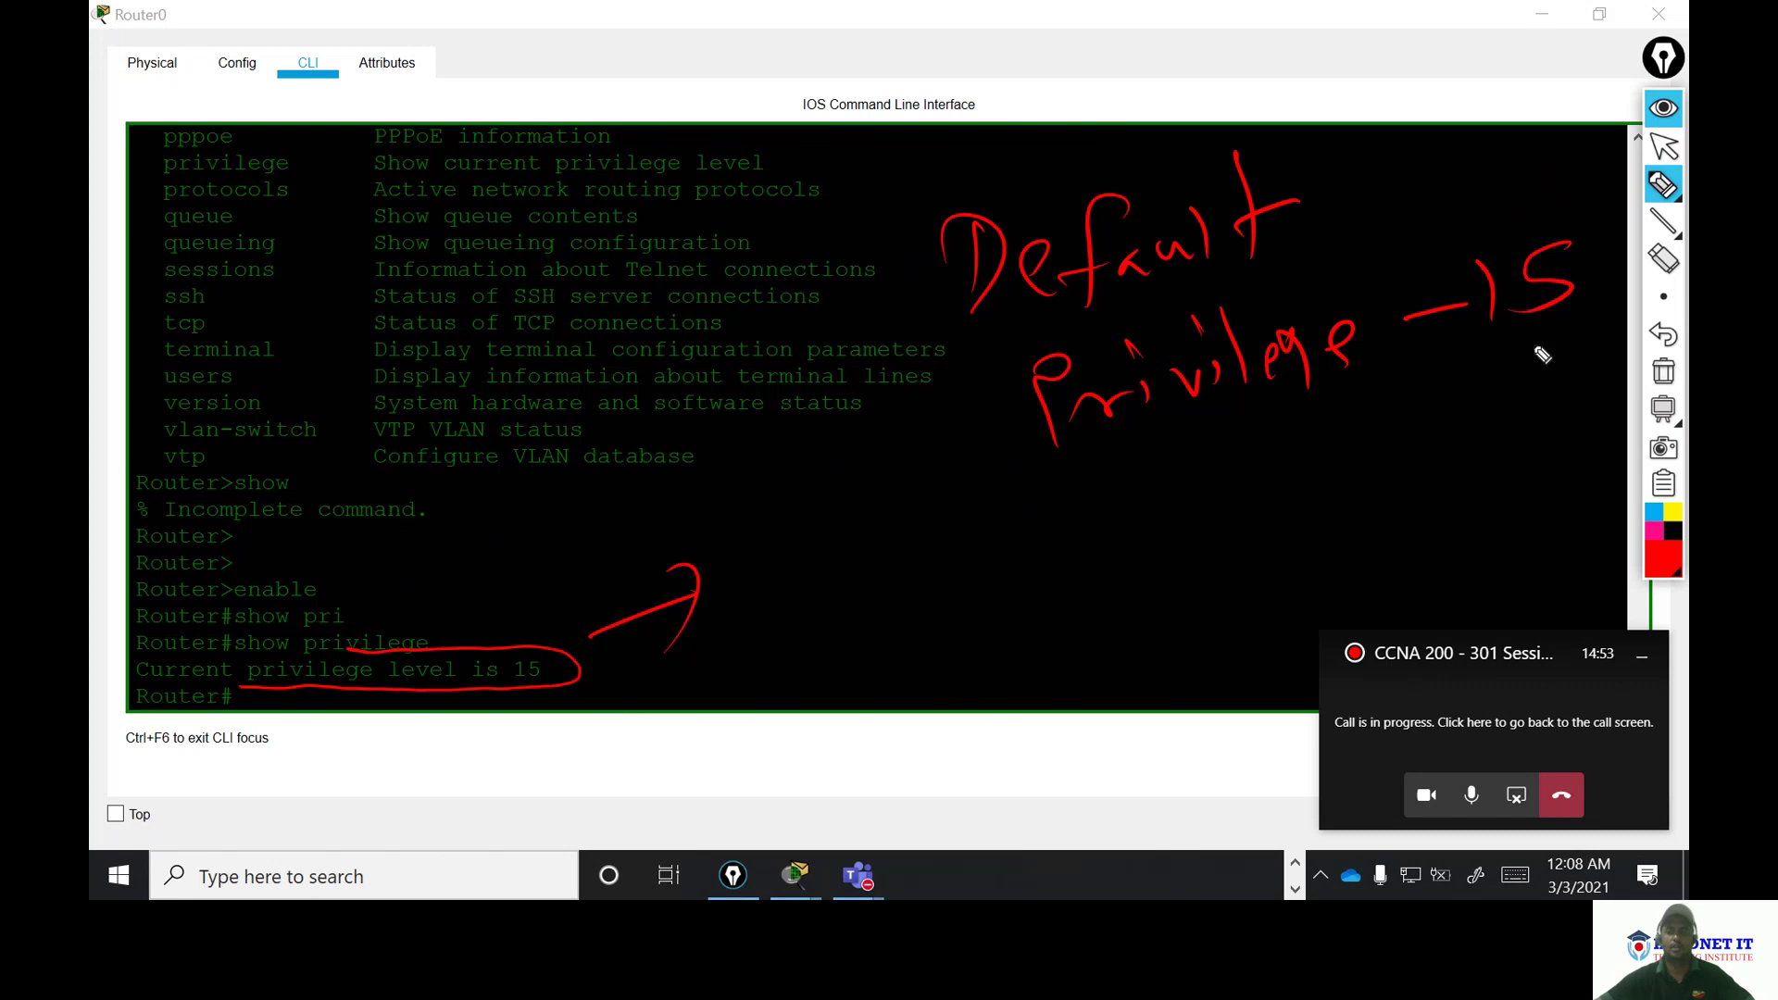
{"action": "left_click", "coordinate": [1663, 370]}
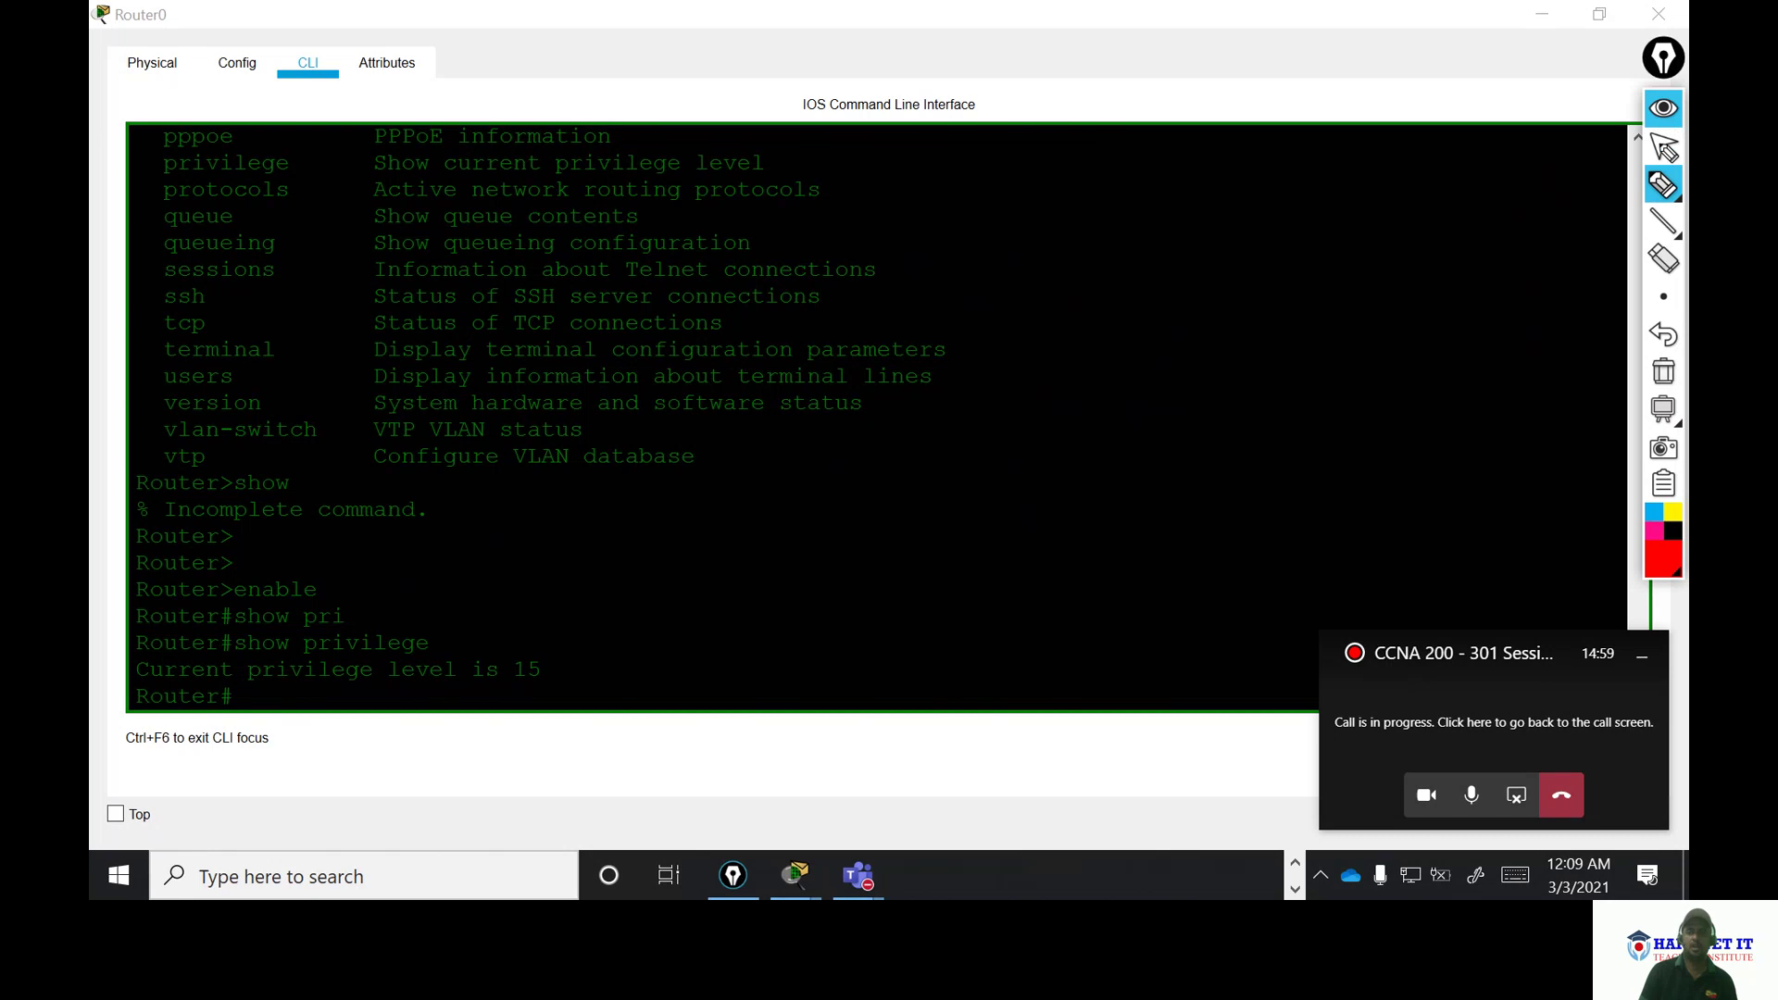
- Run sh version at the Router# prompt and review its complete output down to the configuration register
{"action": "left_click", "coordinate": [1663, 146]}
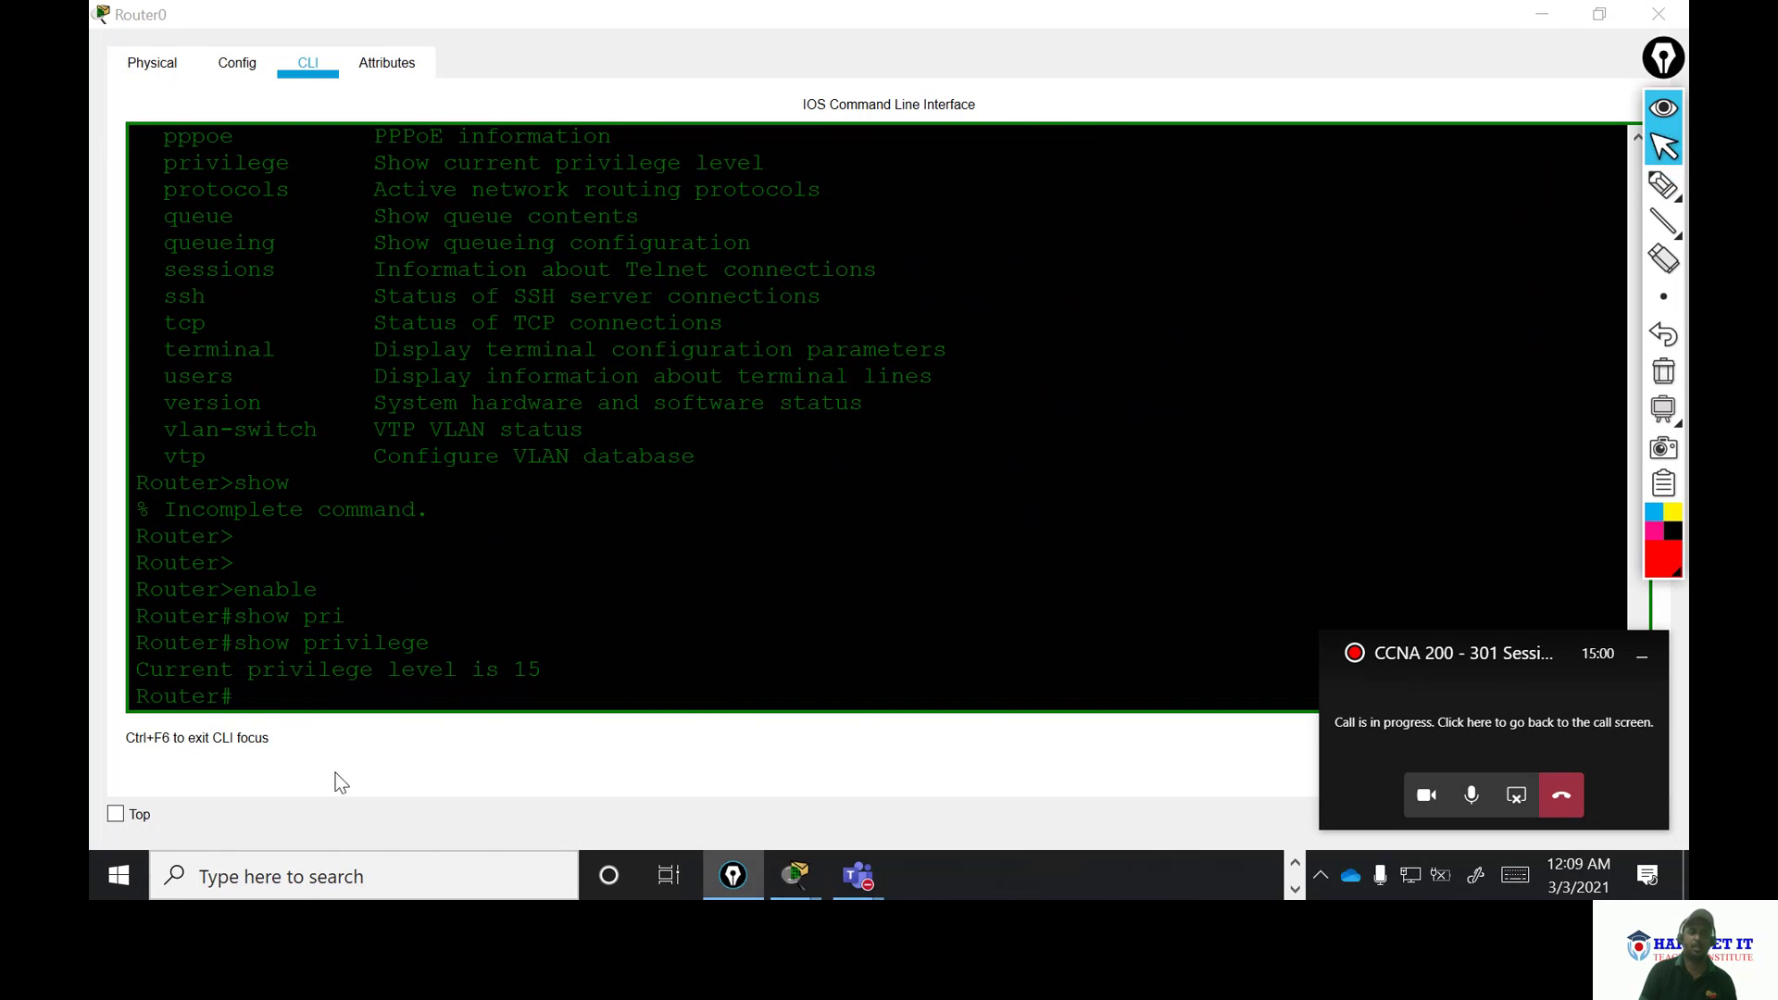
{"action": "left_click", "coordinate": [329, 695]}
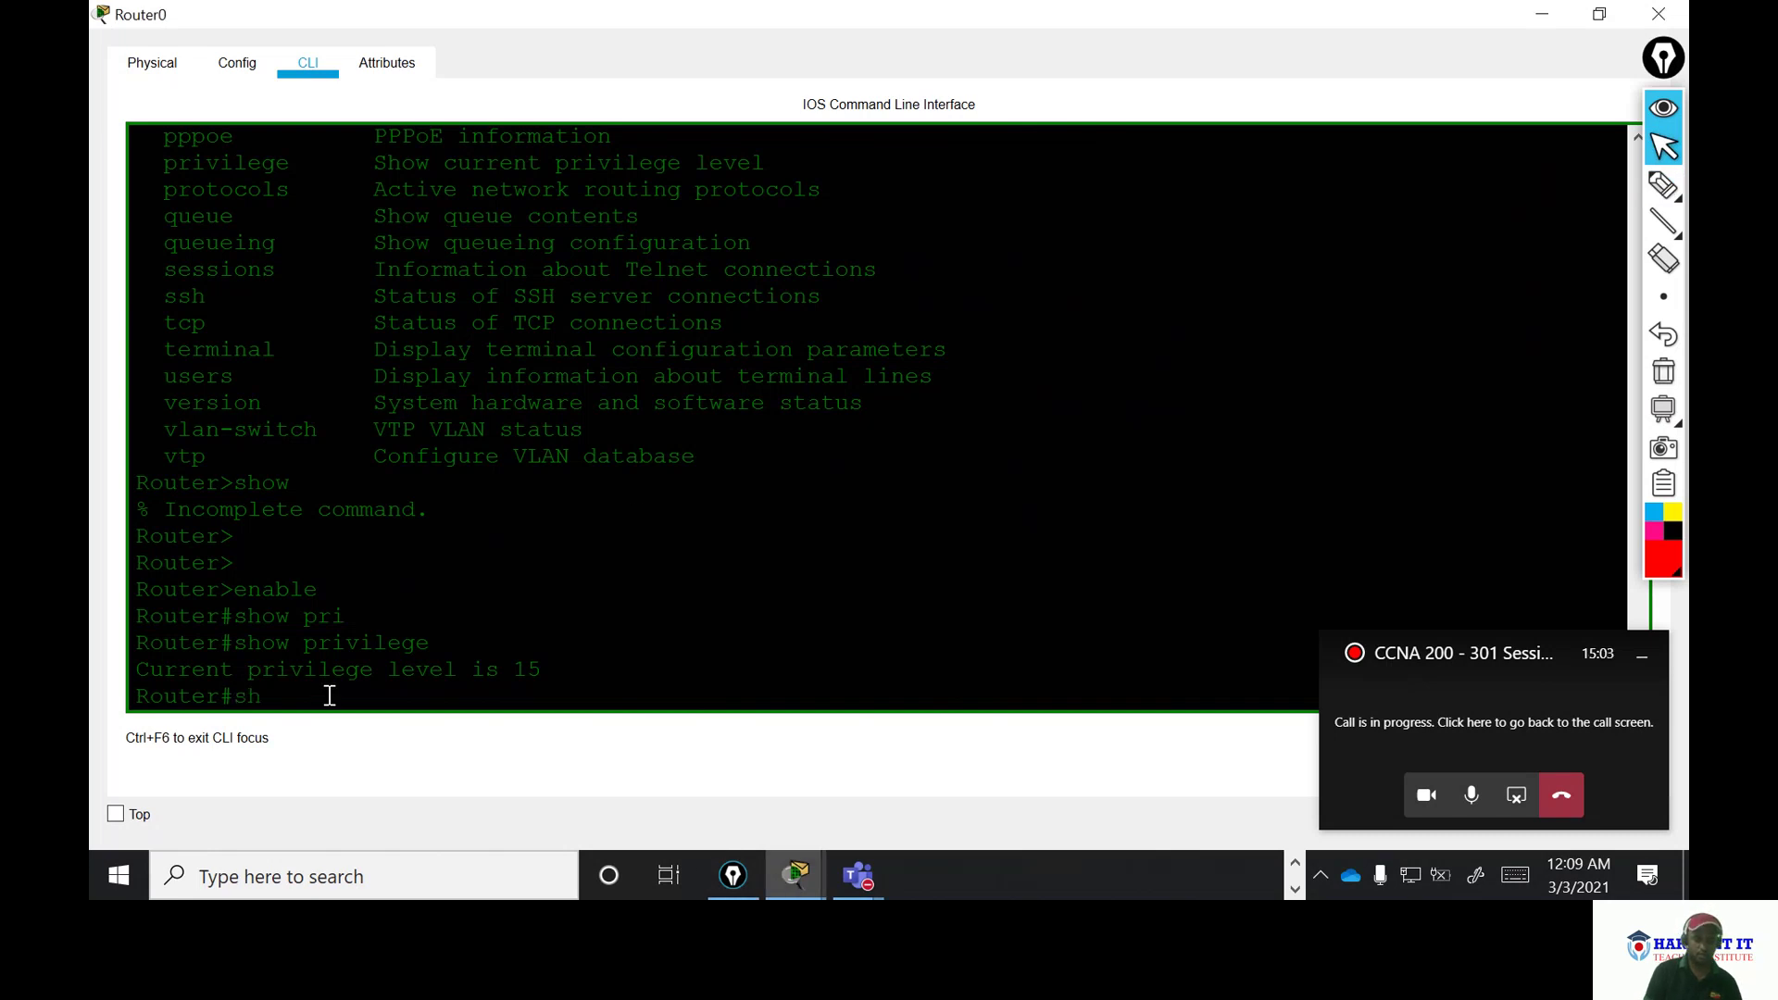
{"action": "type", "text": "sh ver"}
{"action": "key", "text": "Tab"}
{"action": "key", "text": "Return"}
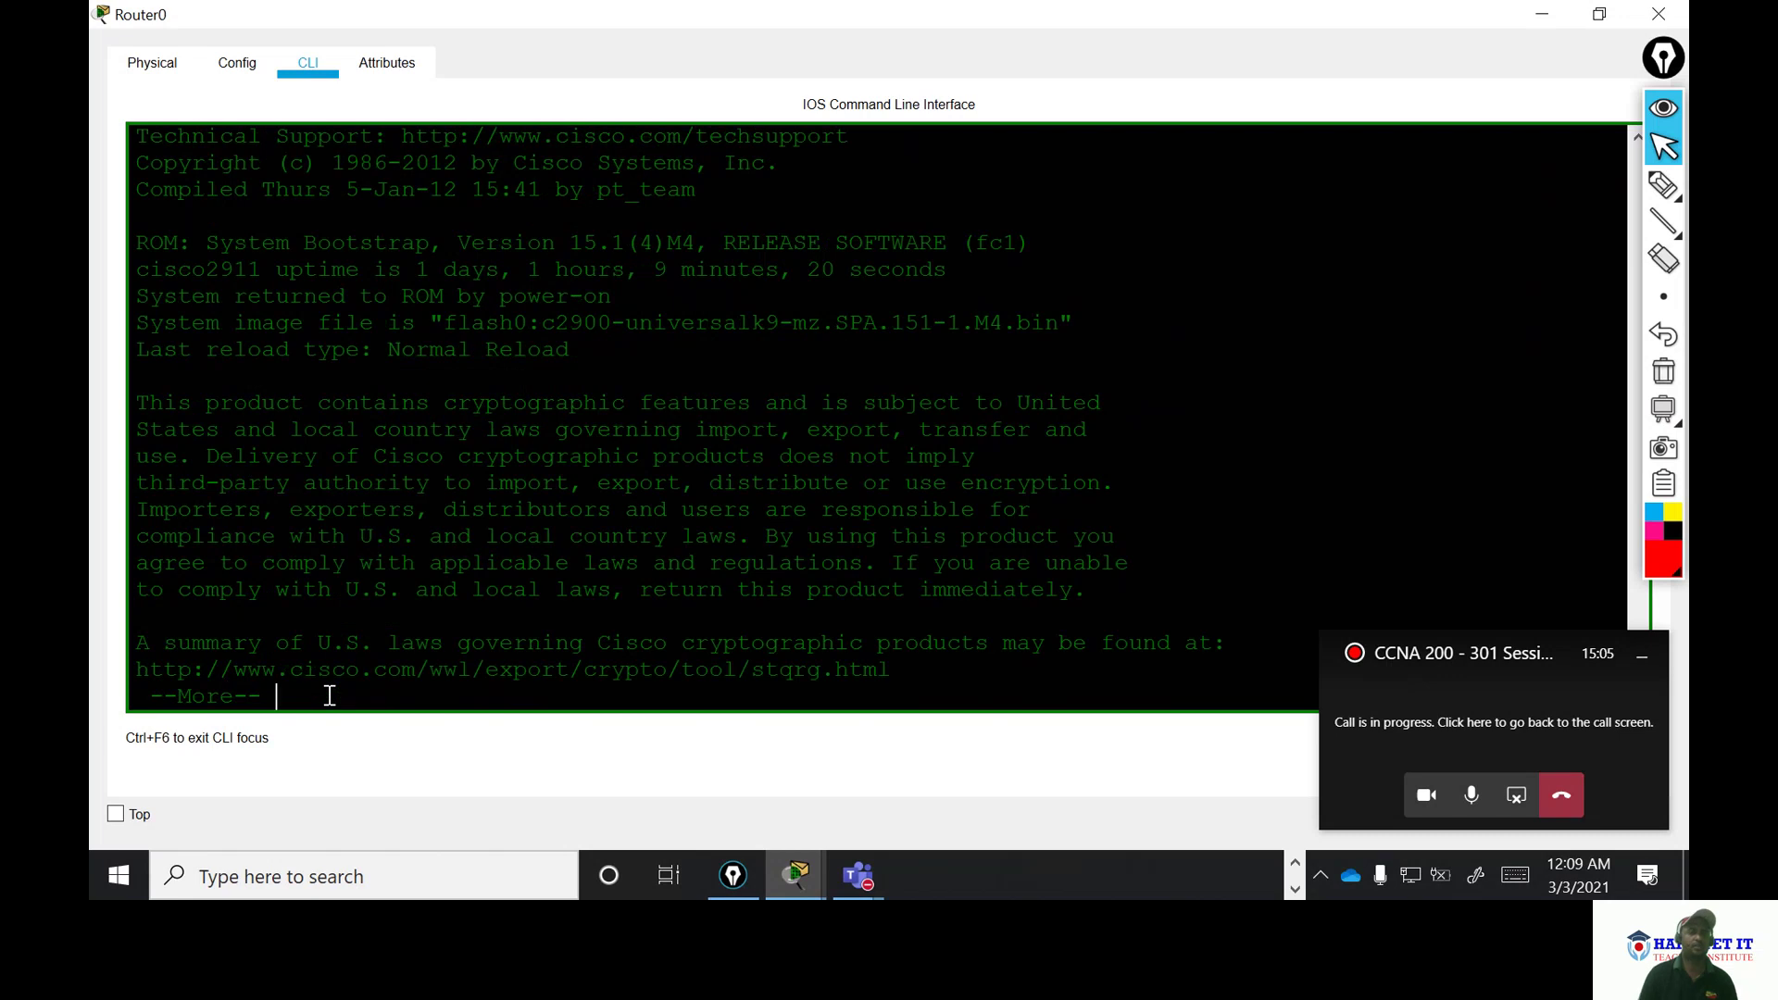
{"action": "key", "text": "space"}
{"action": "key", "text": "space"}
{"action": "scroll", "coordinate": [466, 623], "scroll_direction": "up", "scroll_amount": 15}
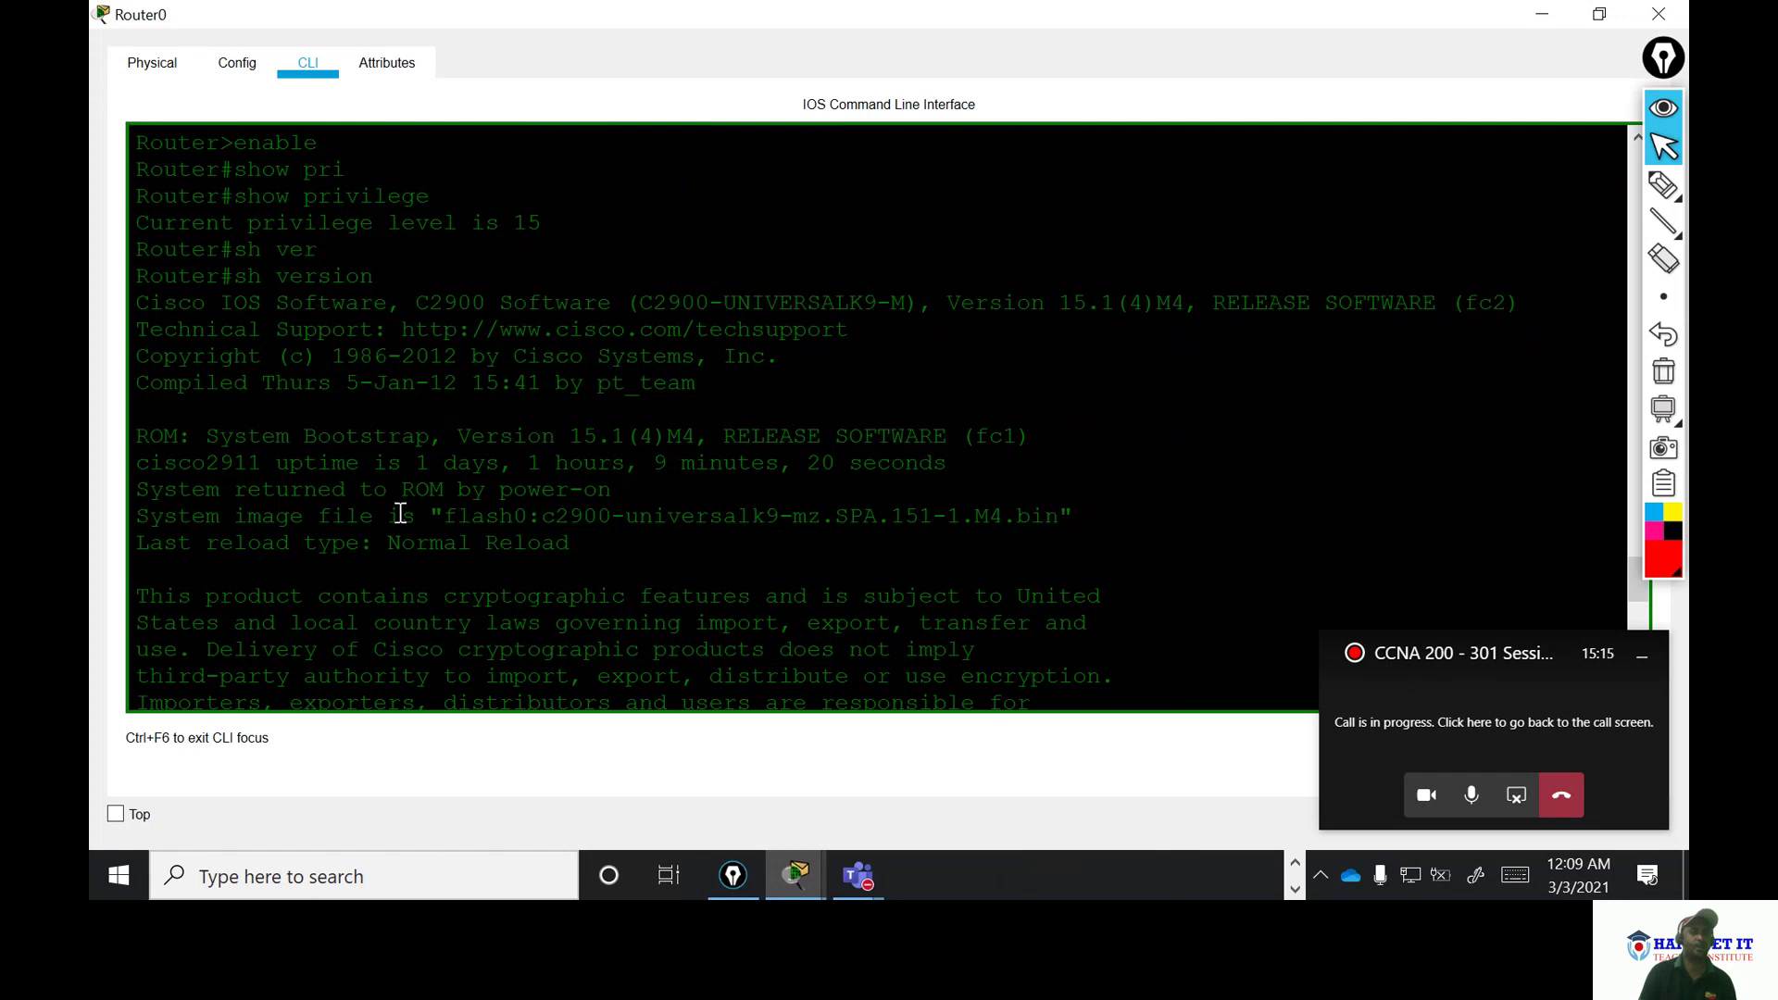
{"action": "scroll", "coordinate": [400, 513], "scroll_direction": "down", "scroll_amount": 2}
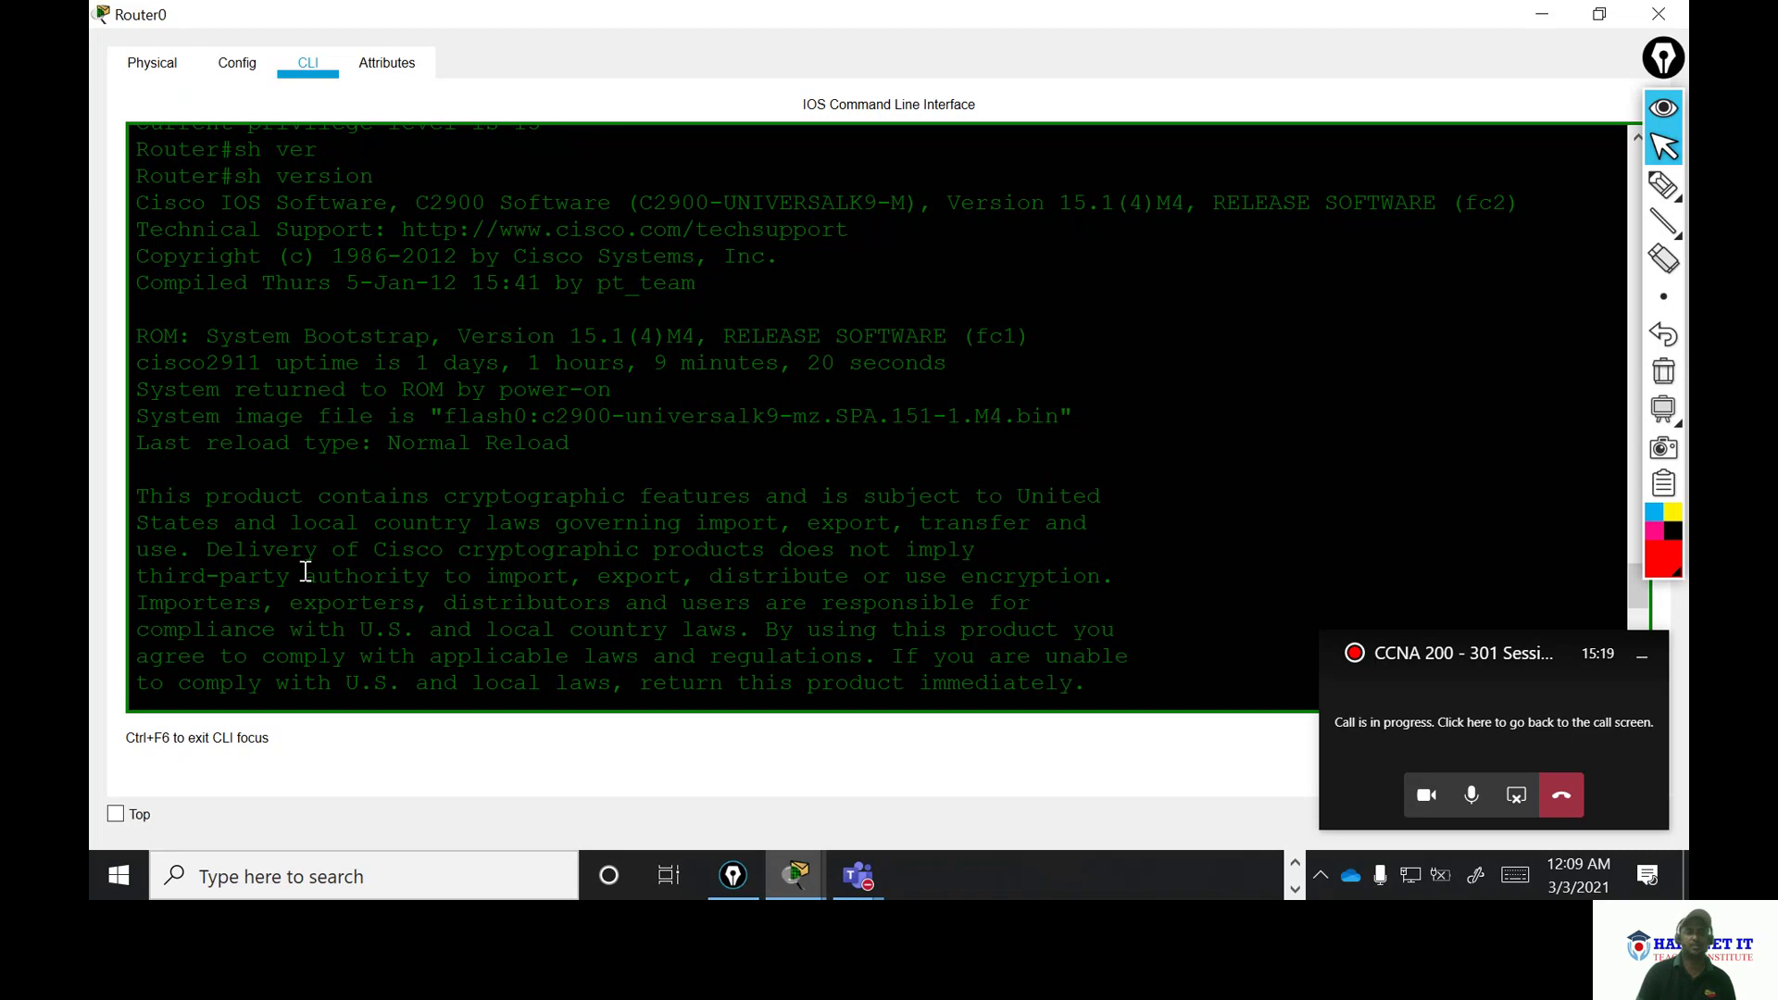
{"action": "scroll", "coordinate": [389, 549], "scroll_direction": "down", "scroll_amount": 12}
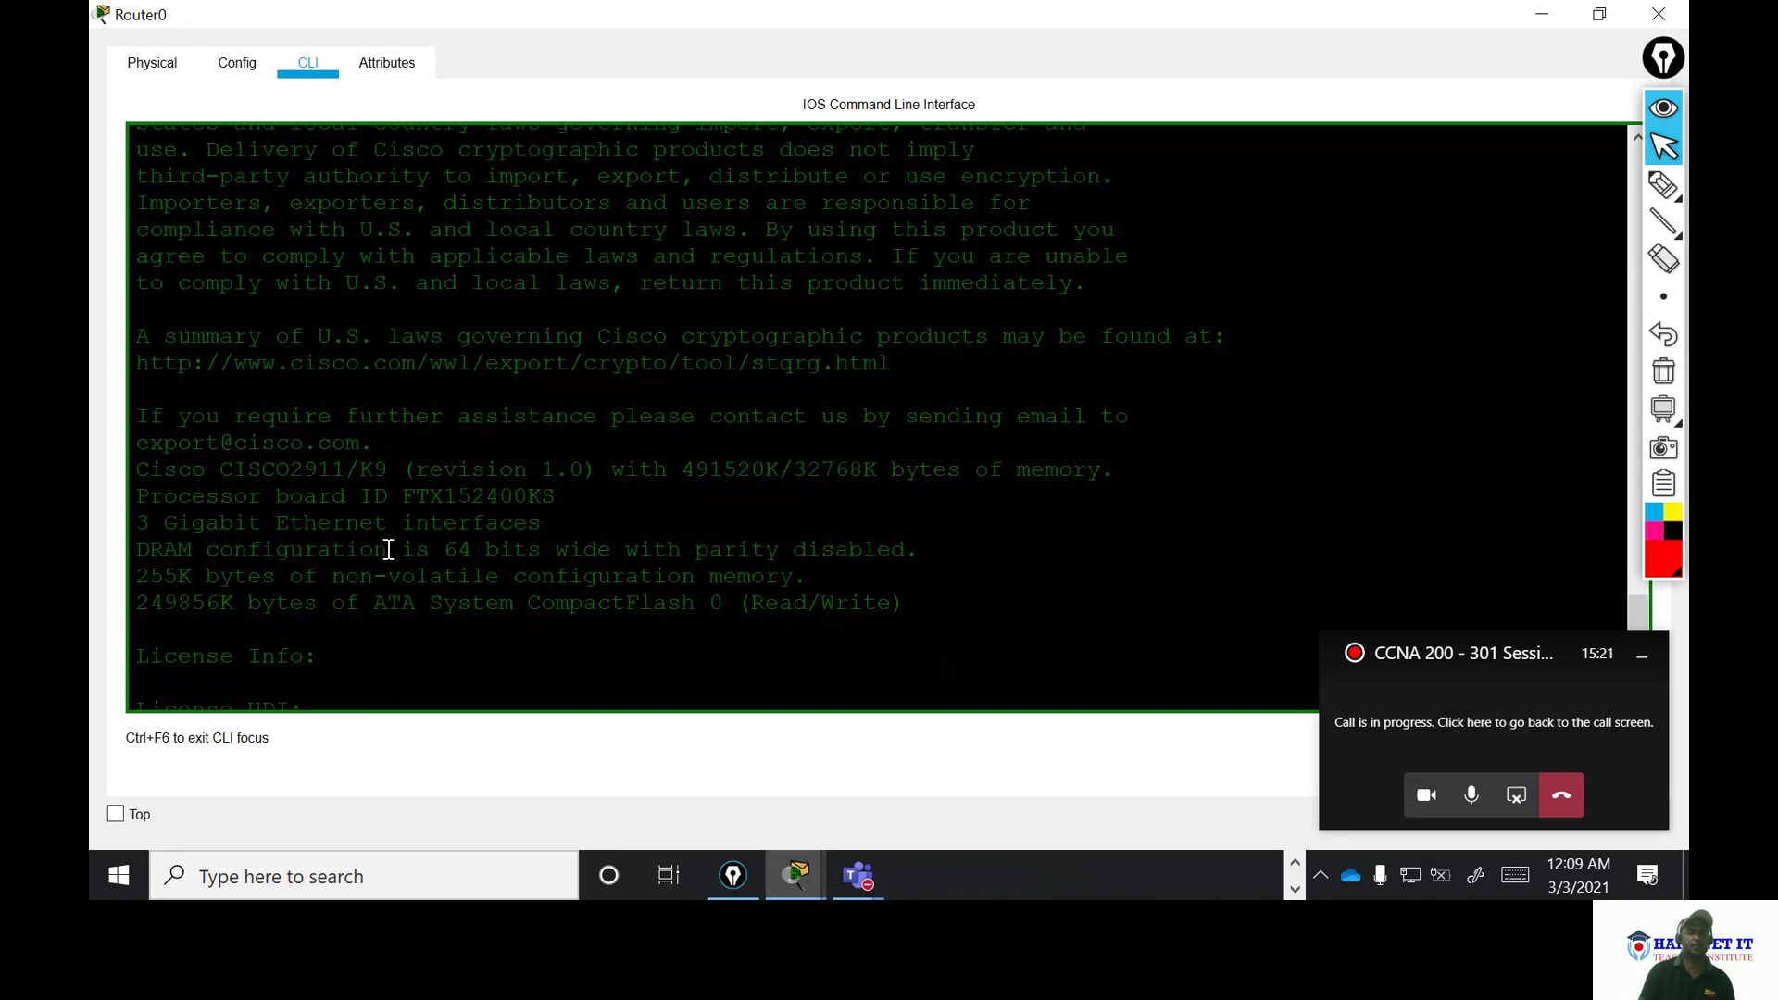
{"action": "scroll", "coordinate": [350, 570], "scroll_direction": "down", "scroll_amount": 5}
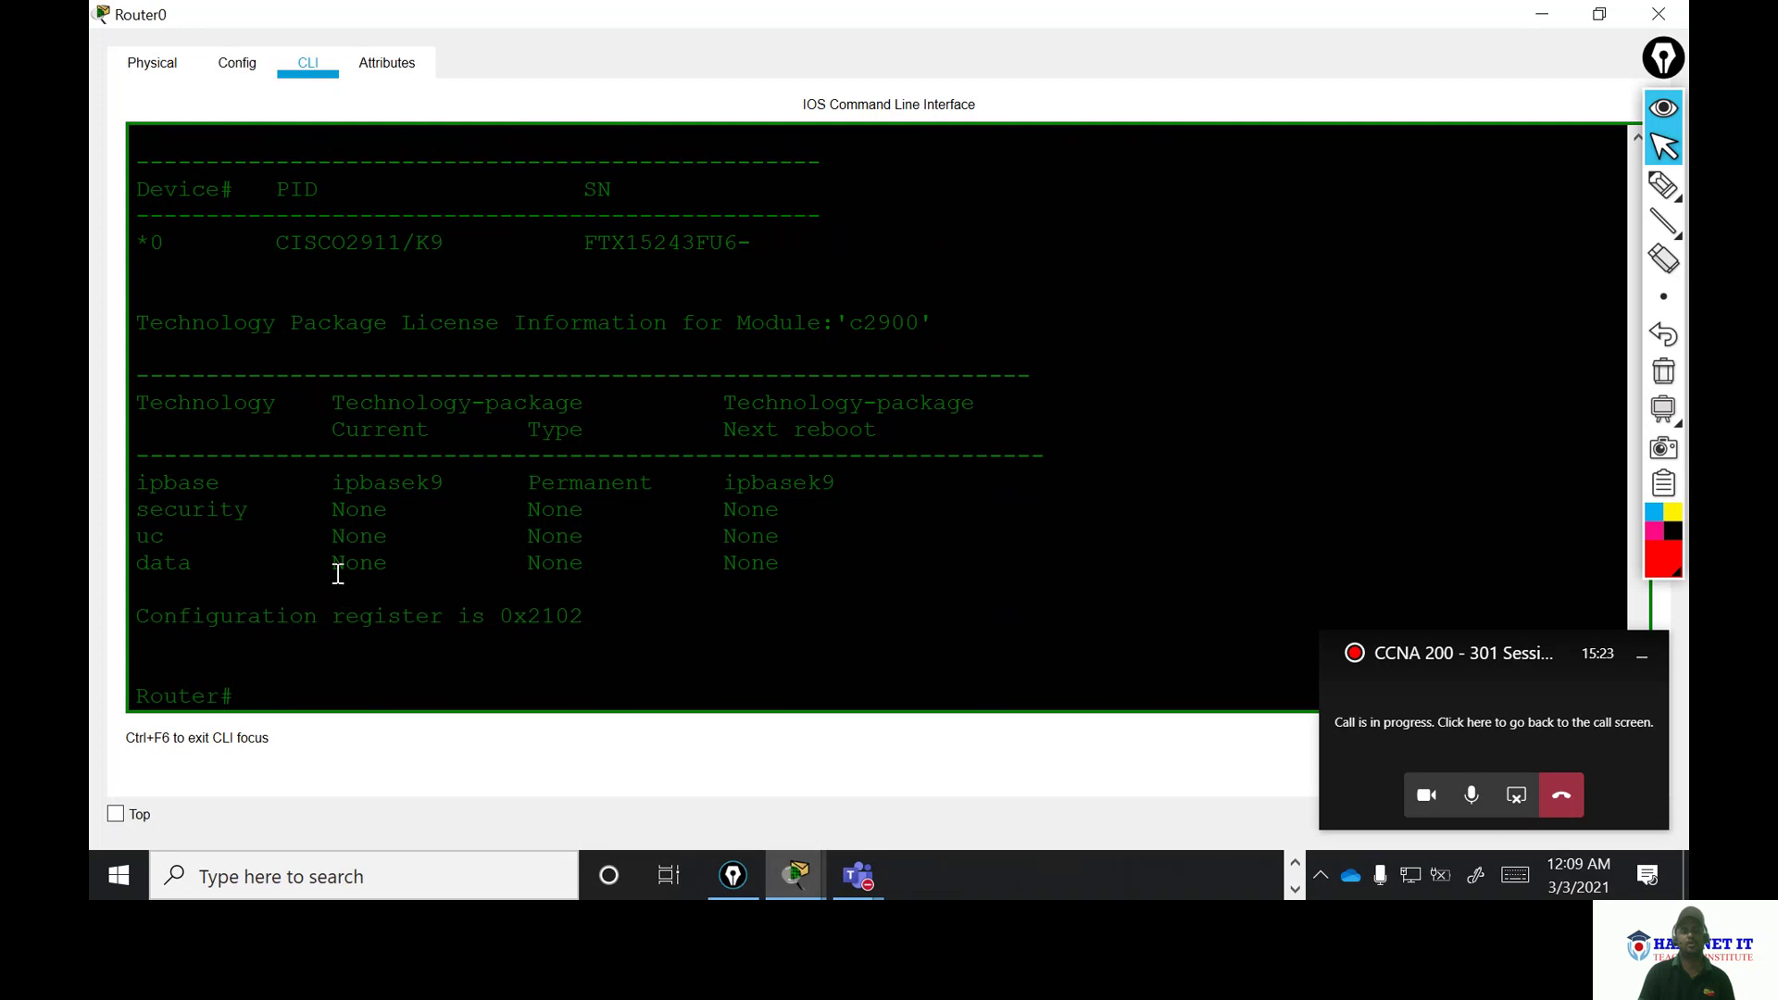
- List the show command options available in privilege mode with show ?
{"action": "scroll", "coordinate": [338, 574], "scroll_direction": "down", "scroll_amount": 1}
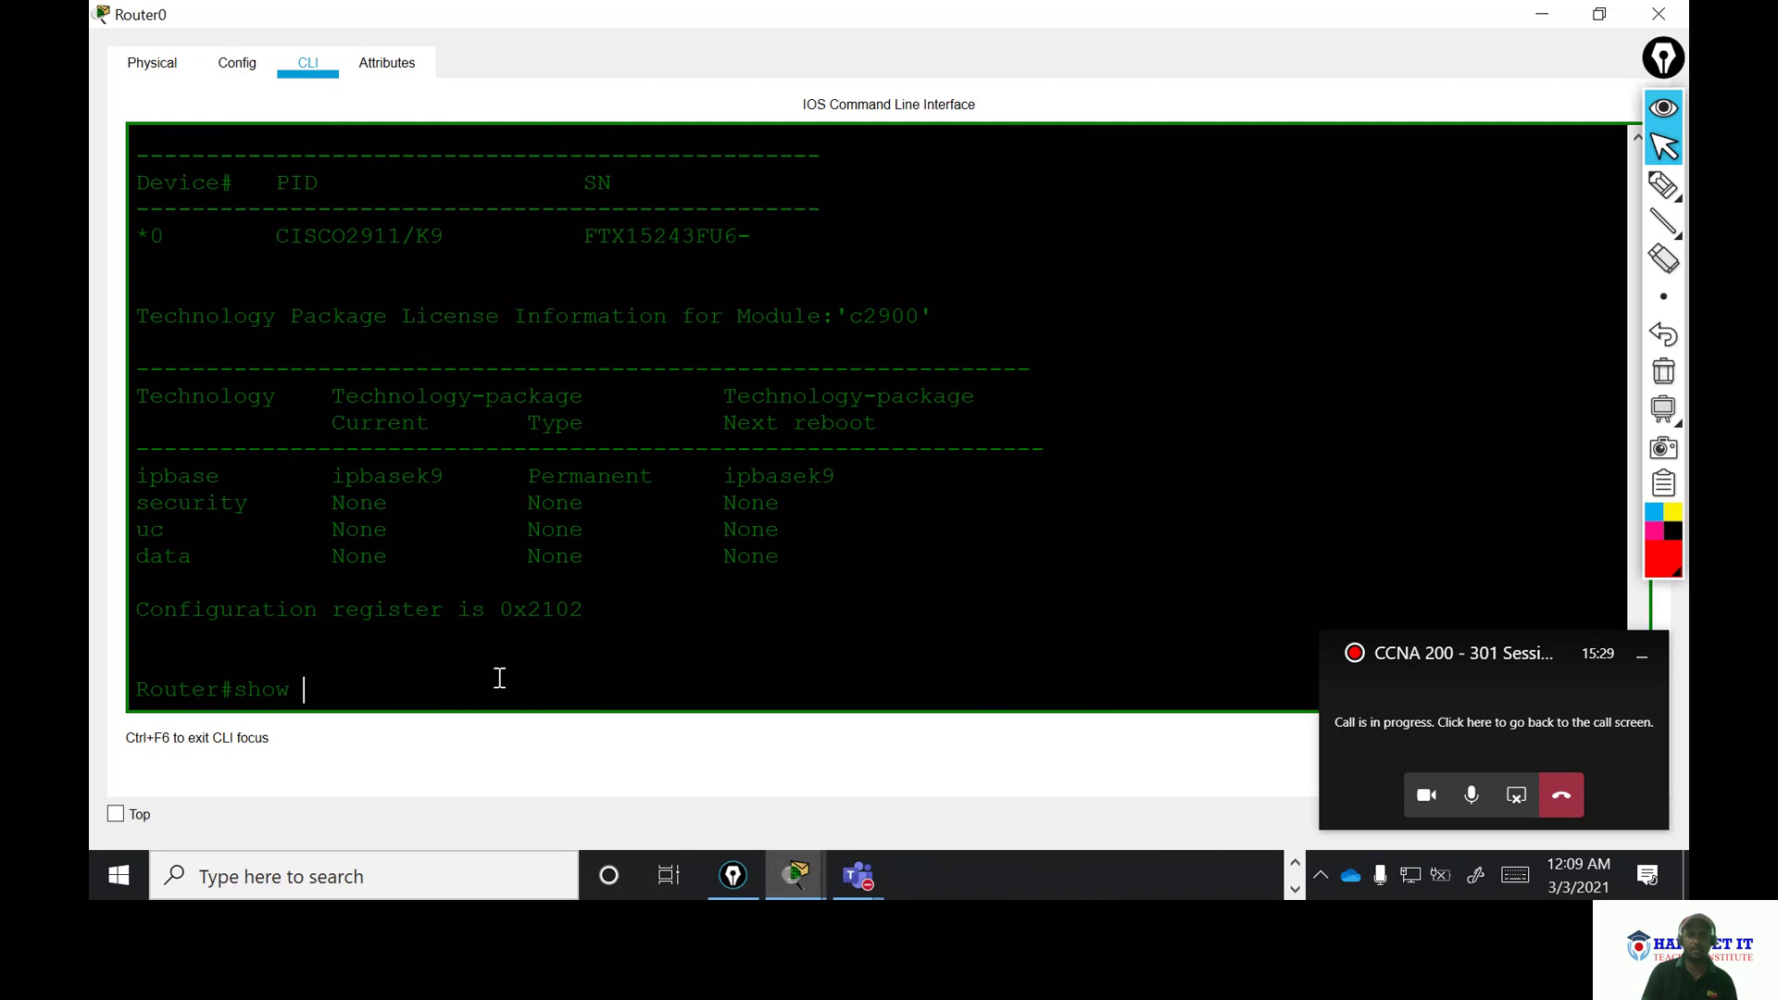
{"action": "type", "text": "?"}
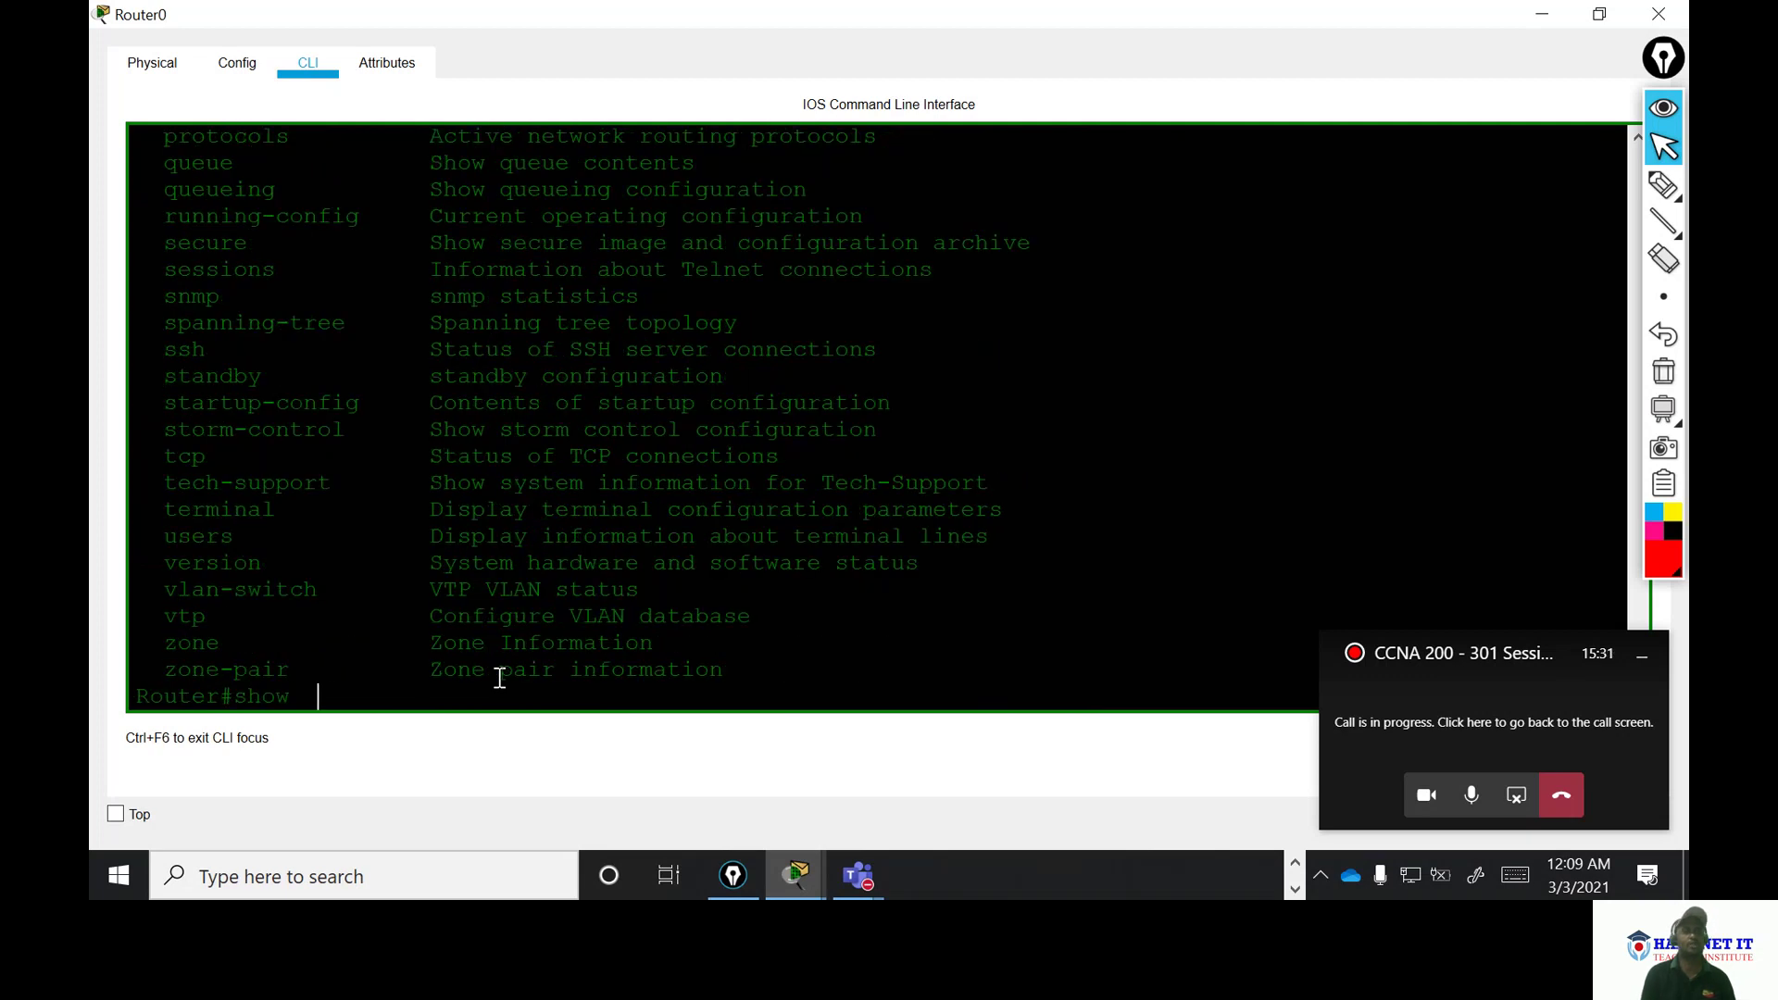
- Review the full list of show command options, from aaa down to zone-pair, in the show ? output
{"action": "scroll", "coordinate": [474, 635], "scroll_direction": "up", "scroll_amount": 20}
{"action": "scroll", "coordinate": [500, 611], "scroll_direction": "down", "scroll_amount": 8}
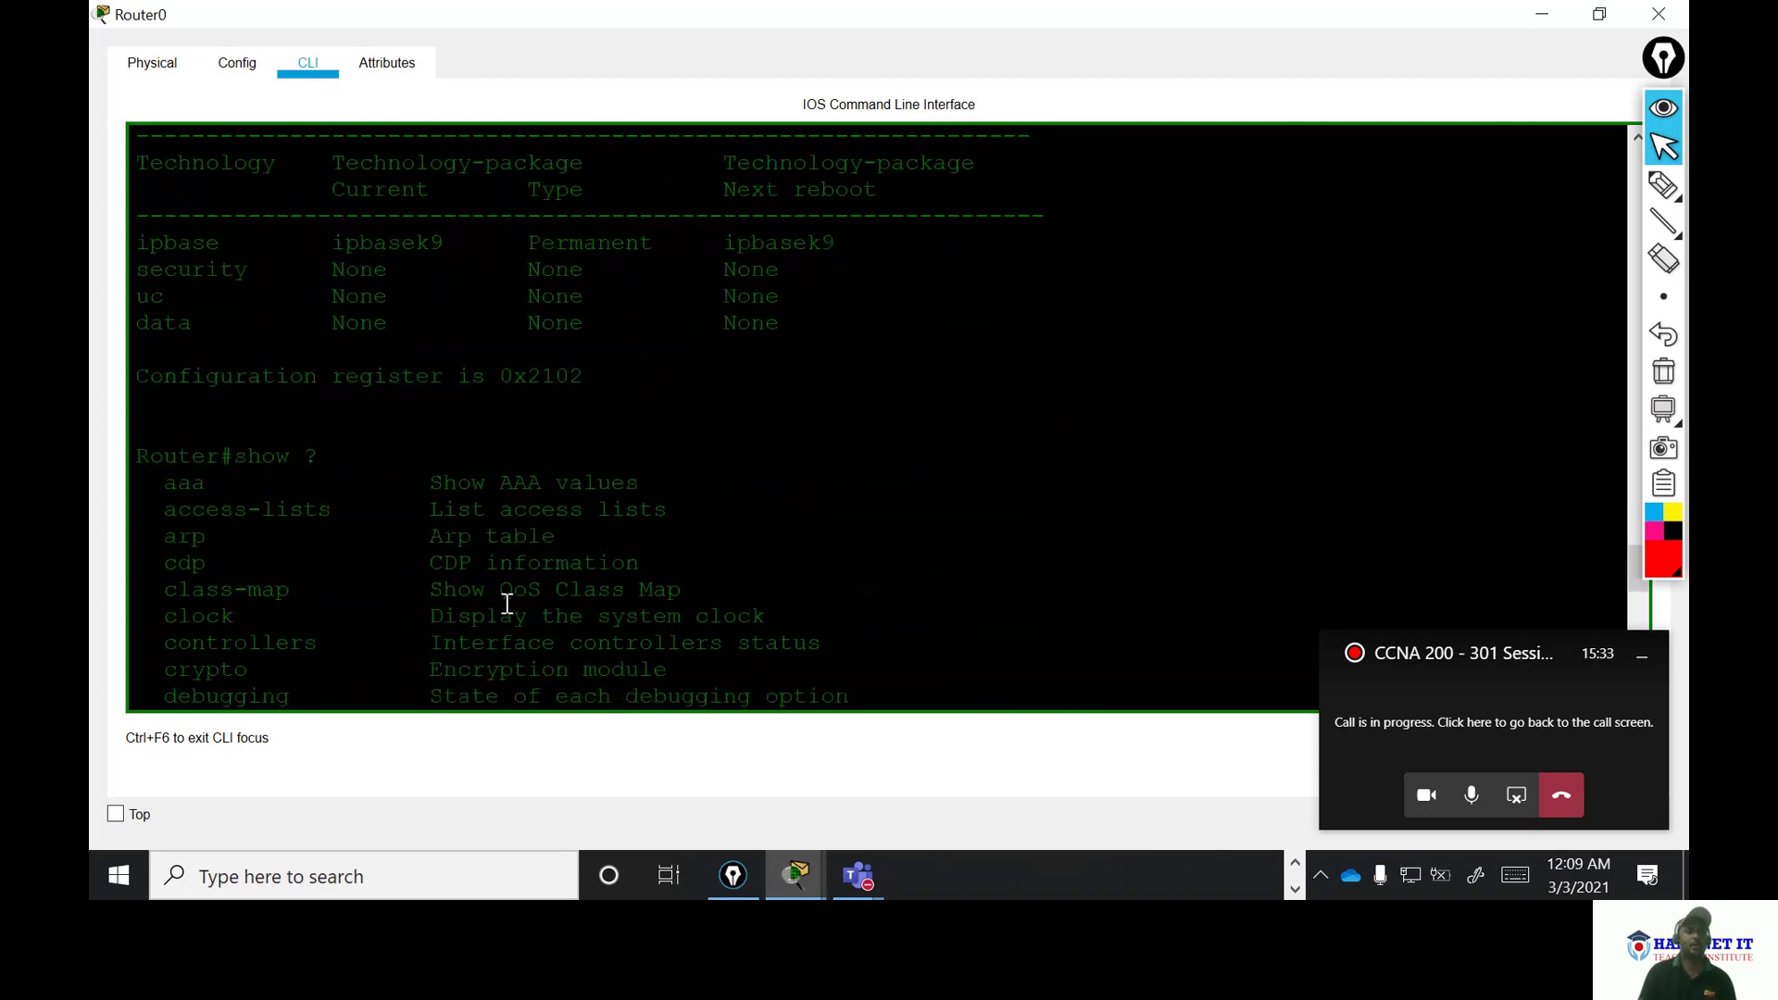
{"action": "left_click_drag", "start_coordinate": [166, 291], "coordinate": [391, 791]}
{"action": "scroll", "coordinate": [446, 603], "scroll_direction": "up", "scroll_amount": 14}
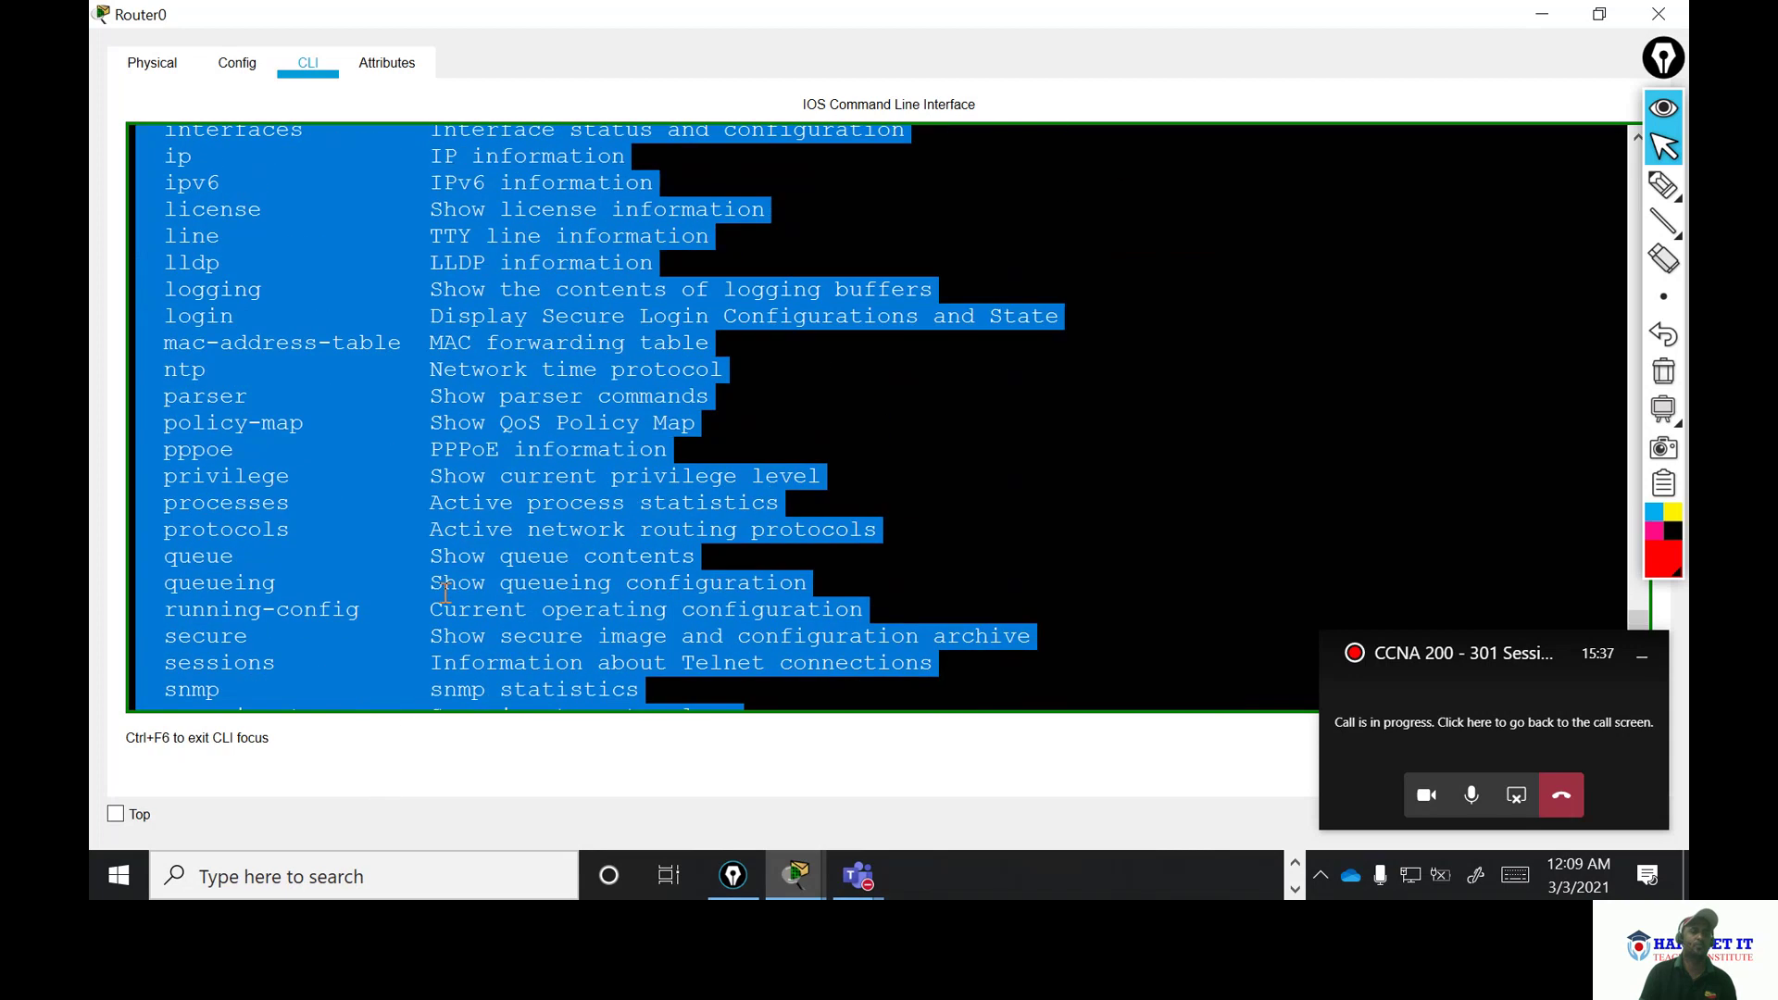
{"action": "left_click", "coordinate": [828, 431]}
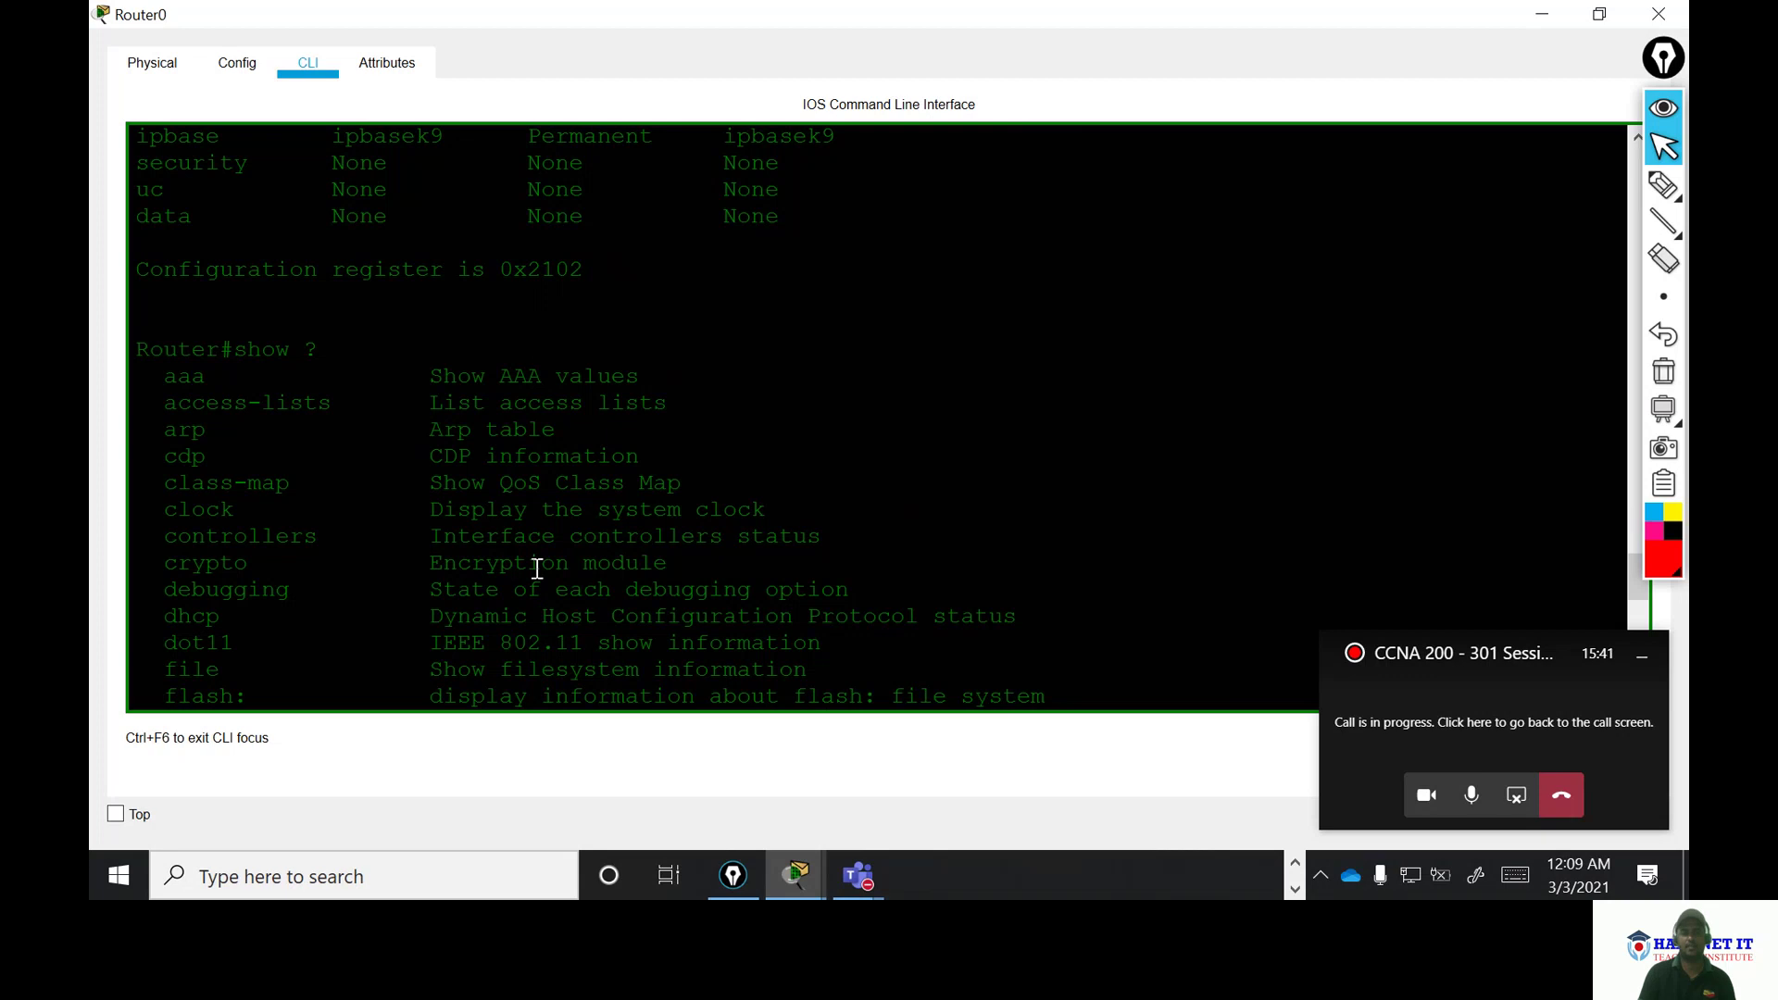
{"action": "scroll", "coordinate": [401, 510], "scroll_direction": "down", "scroll_amount": 1}
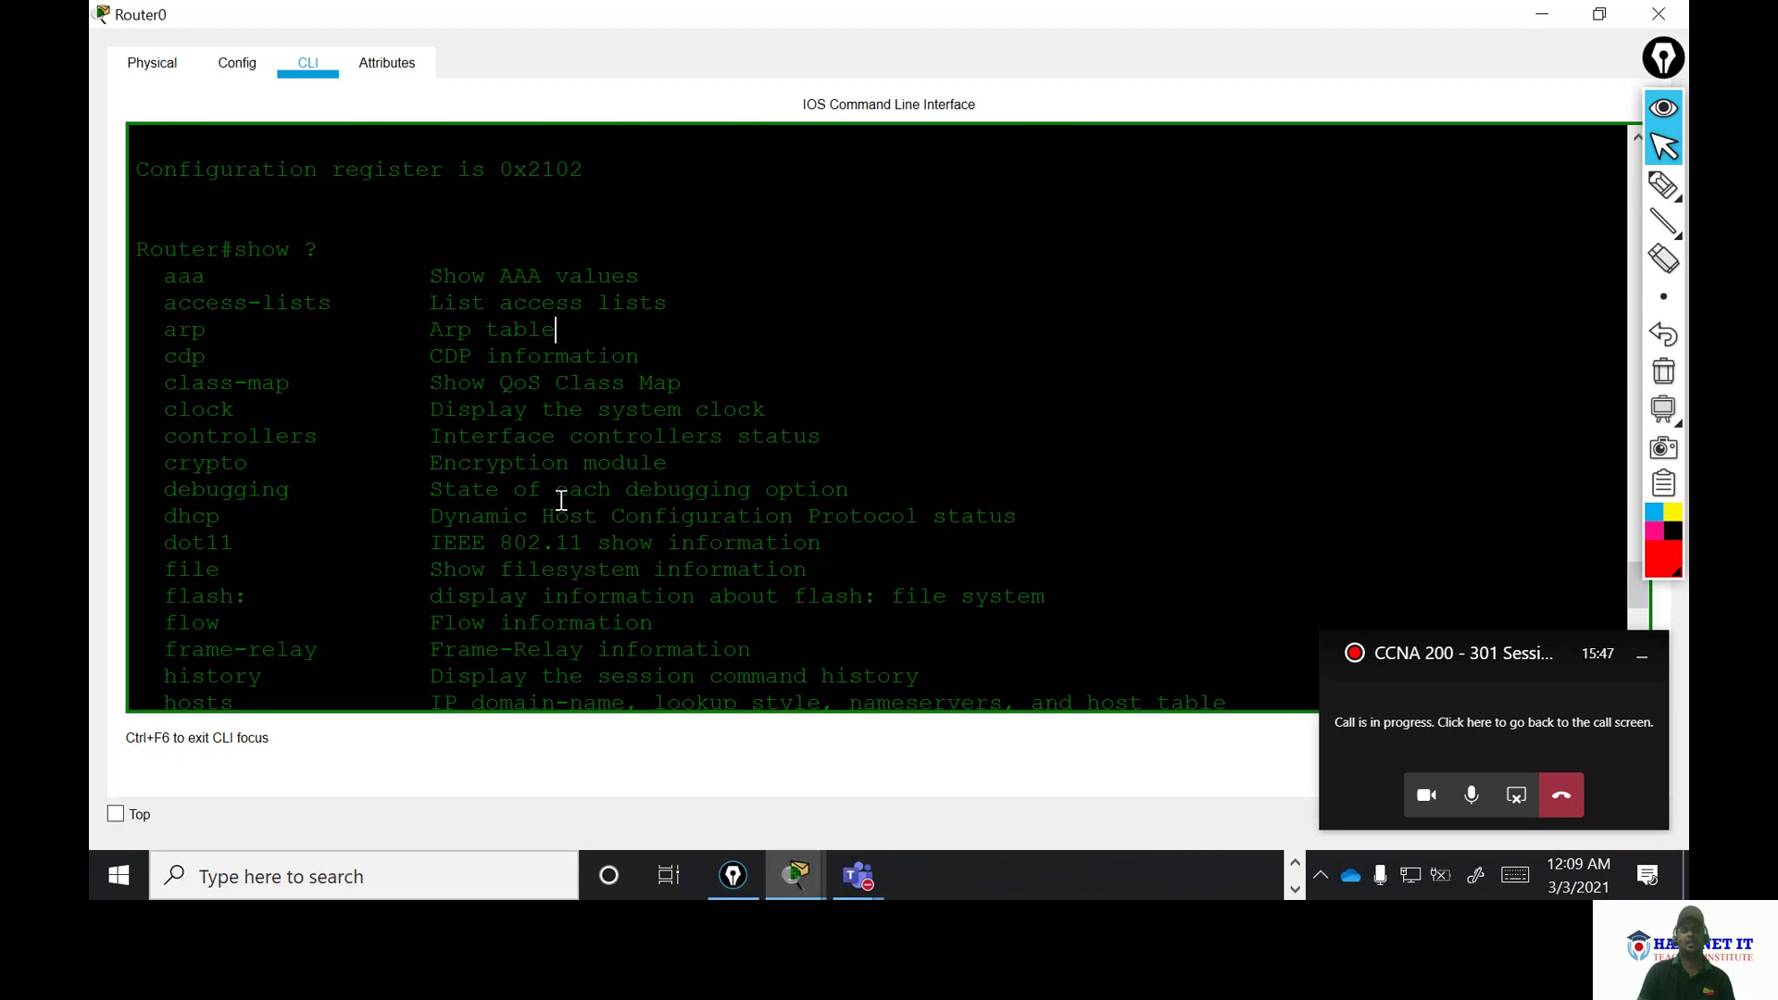
{"action": "scroll", "coordinate": [562, 502], "scroll_direction": "down", "scroll_amount": 2}
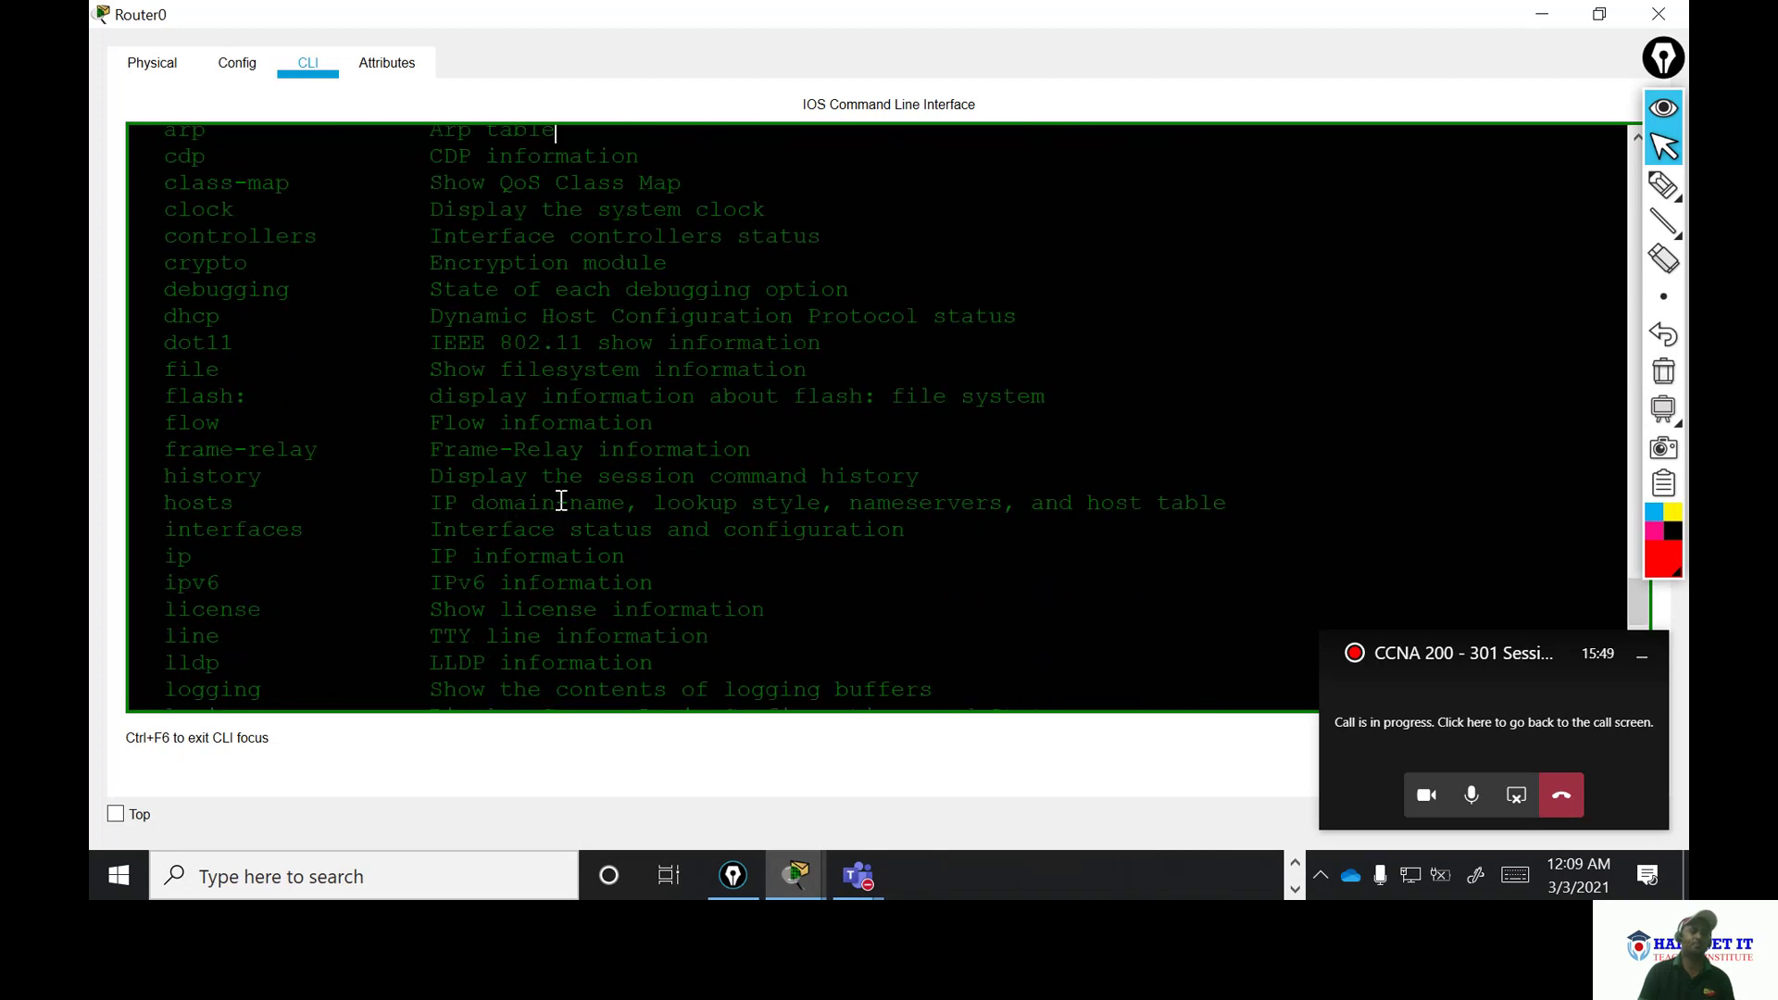
{"action": "scroll", "coordinate": [562, 501], "scroll_direction": "down", "scroll_amount": 7}
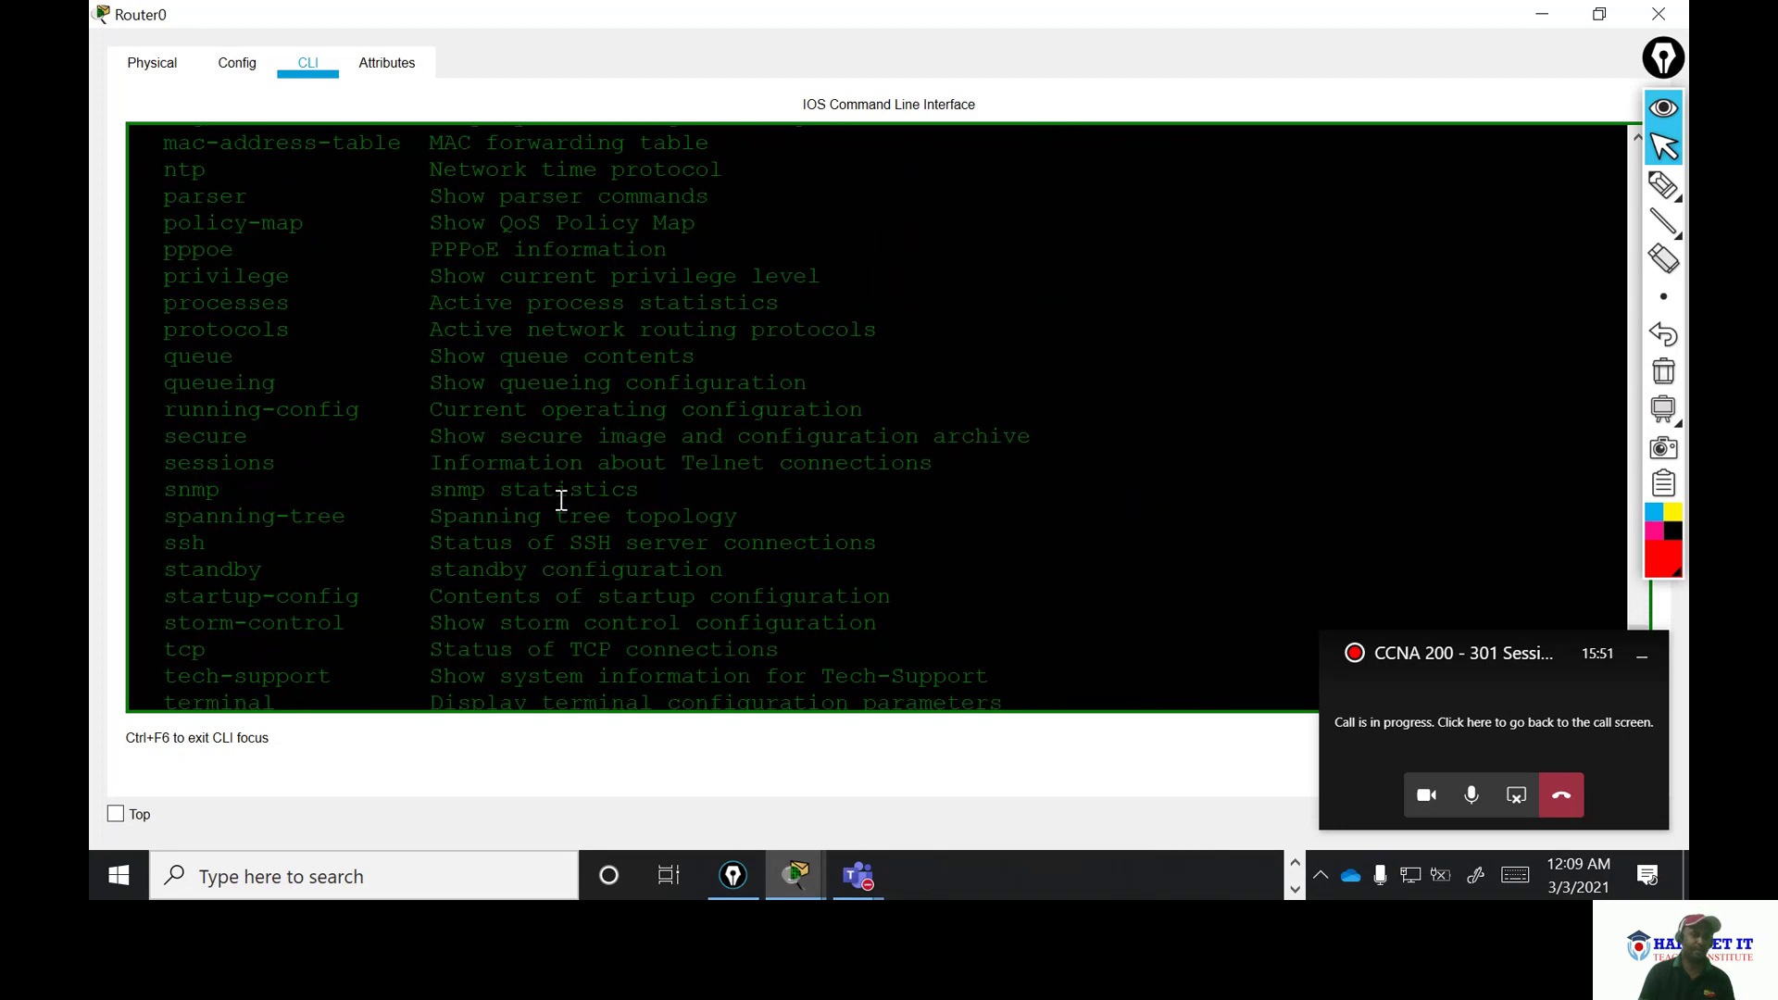
{"action": "scroll", "coordinate": [562, 501], "scroll_direction": "down", "scroll_amount": 3}
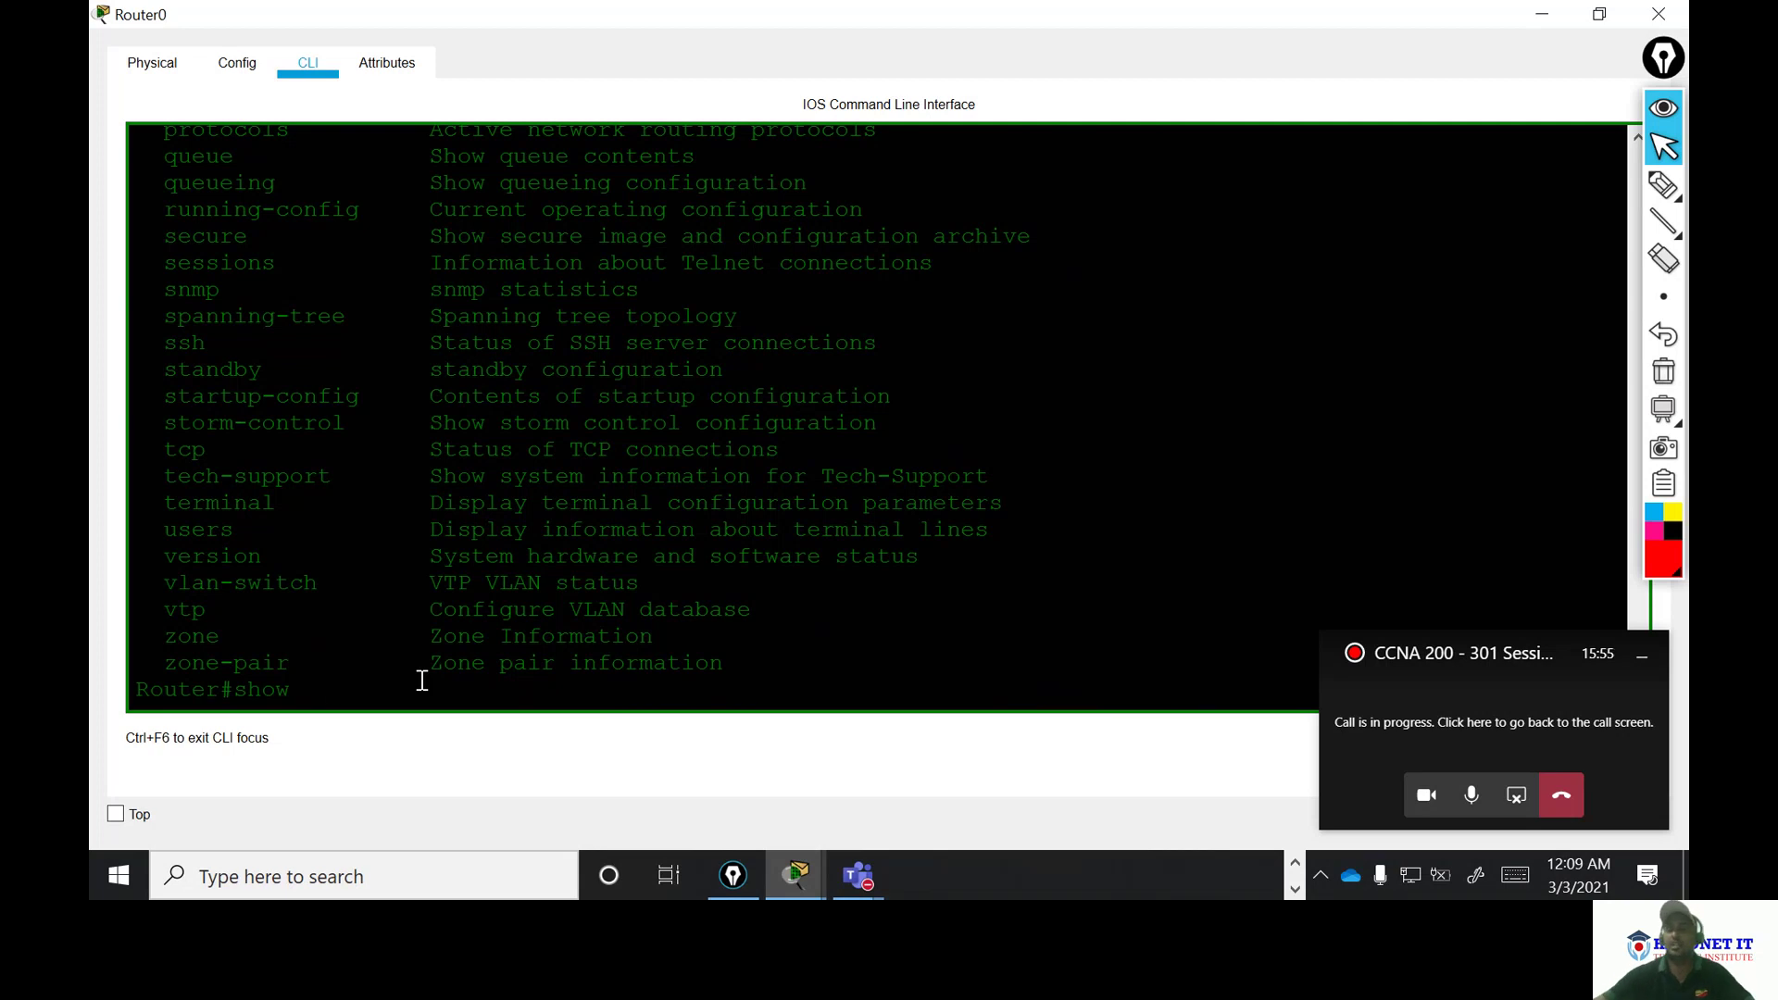
- Handwrite "save" inside a red box and "copy run start" below it beside the CLI output, and clear the annotations
{"action": "left_click", "coordinate": [1664, 222]}
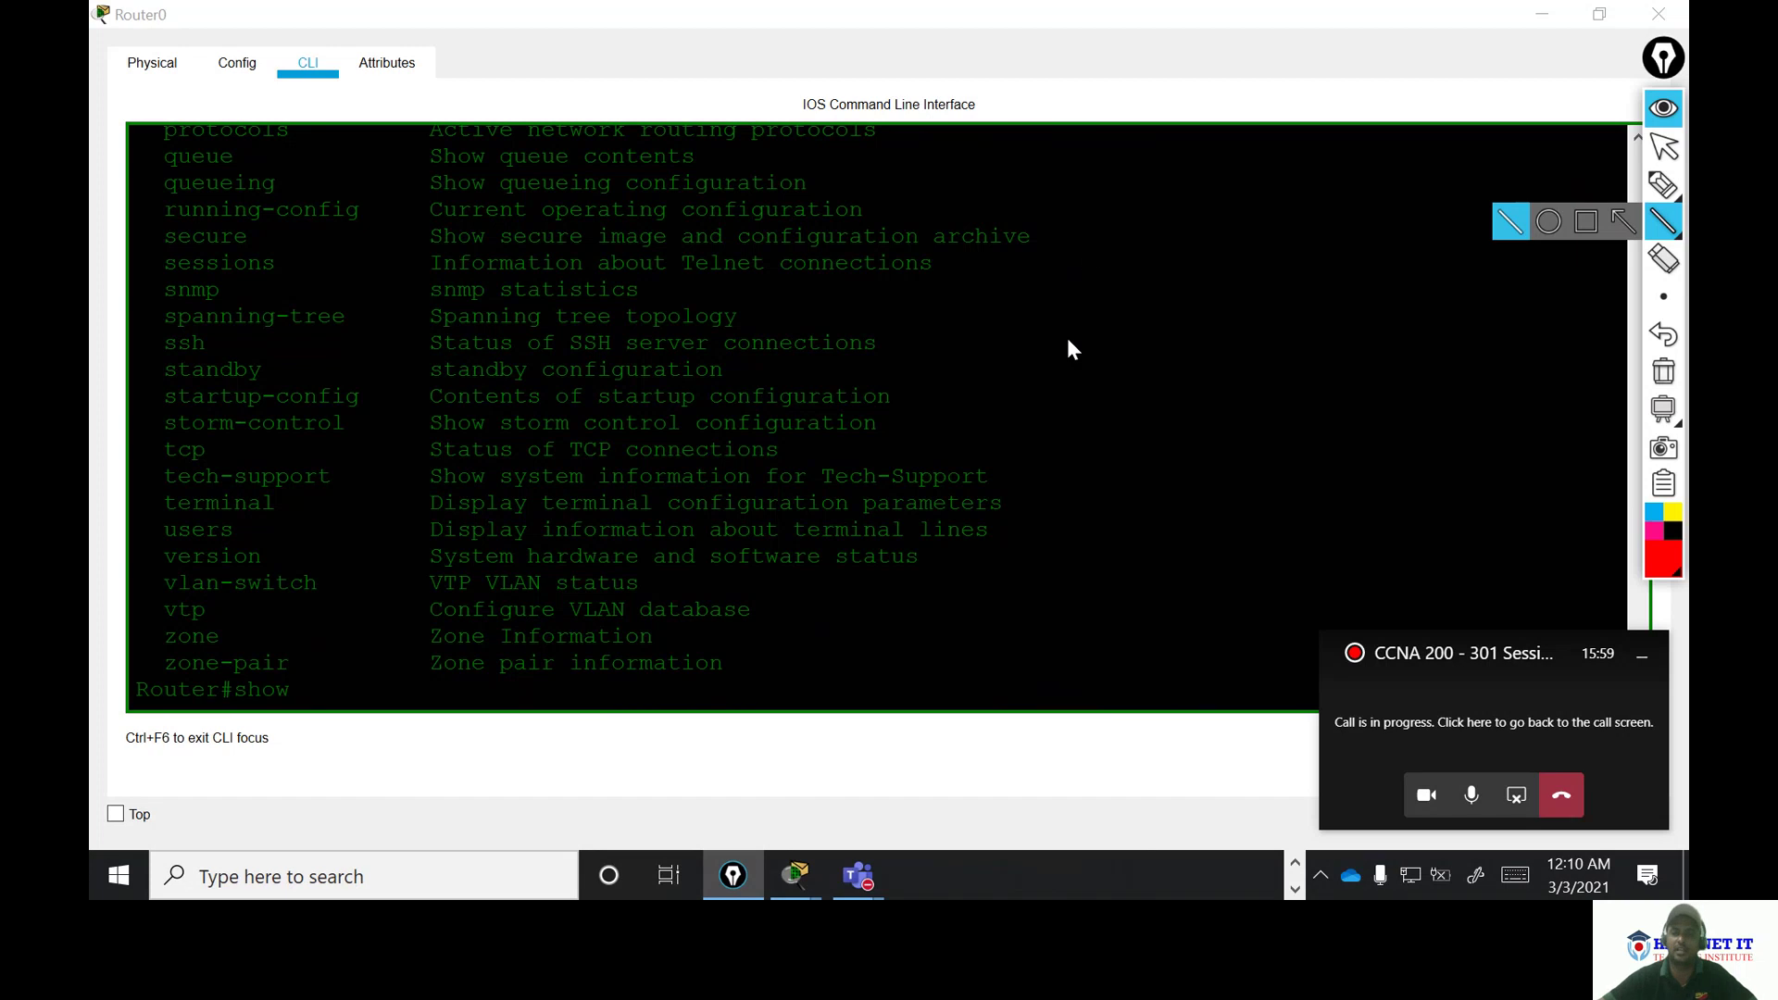
{"action": "left_click", "coordinate": [1664, 185]}
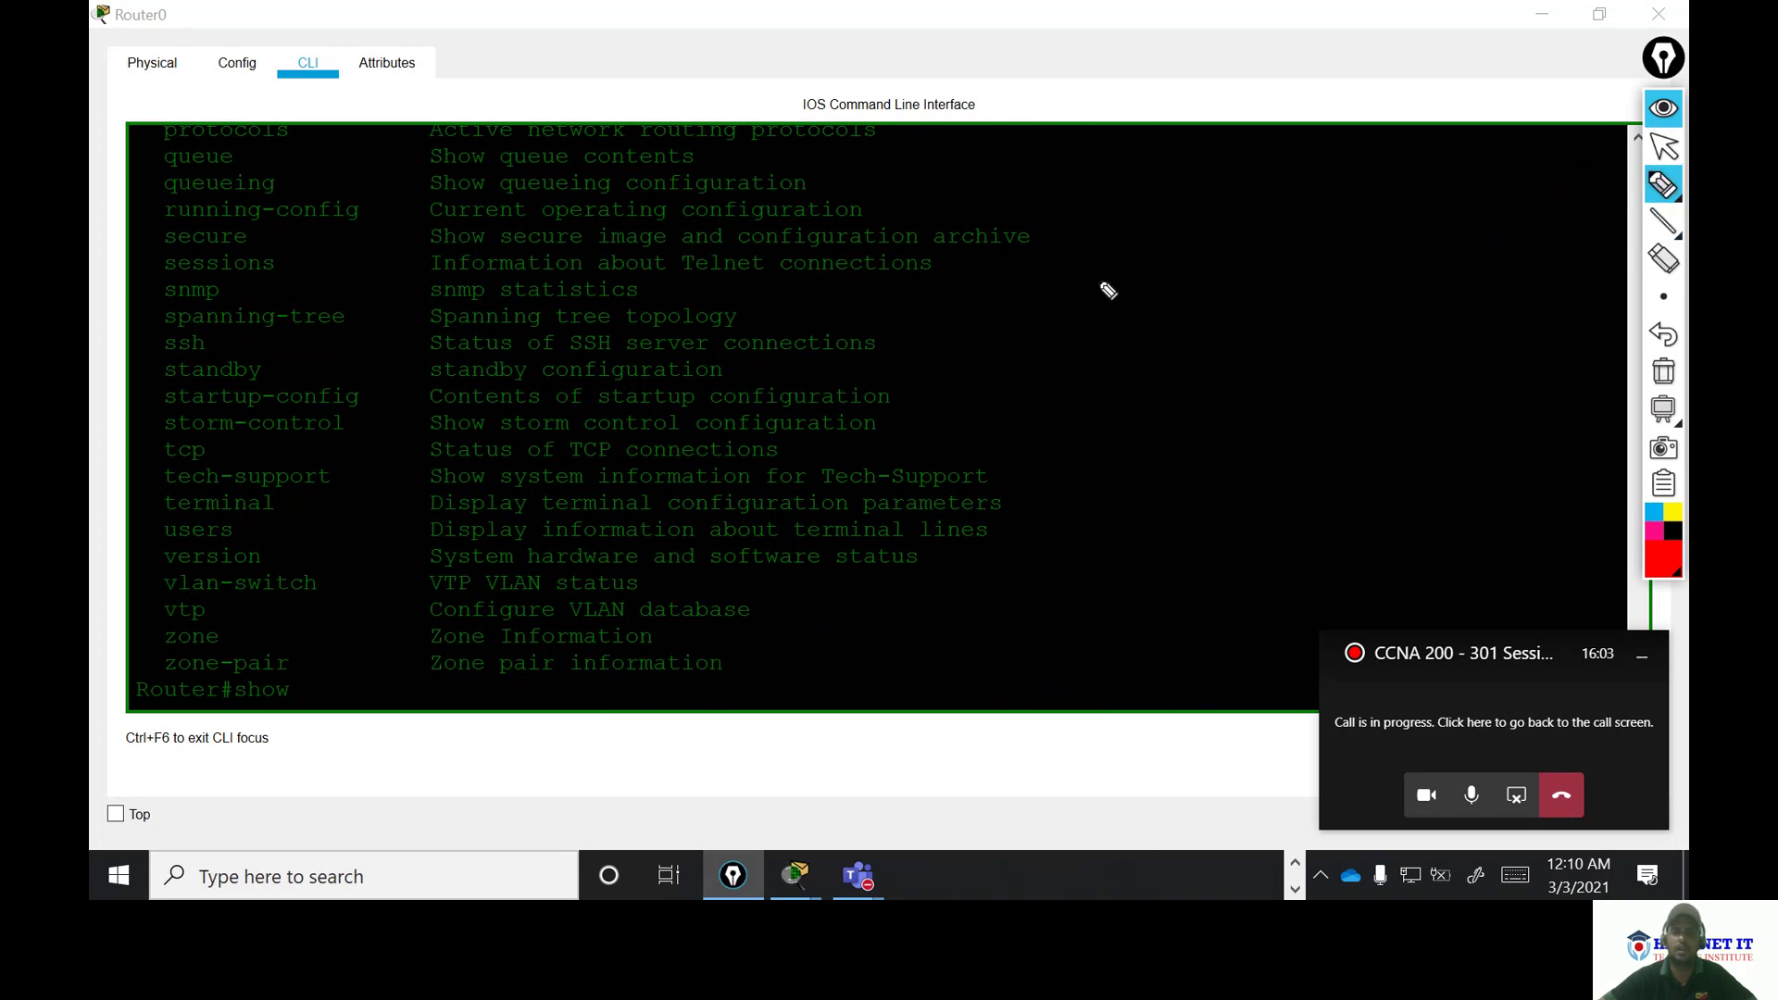
{"action": "mouse_move", "coordinate": [1086, 291]}
{"action": "left_mouse_down"}
{"action": "mouse_move", "coordinate": [1144, 288]}
{"action": "mouse_move", "coordinate": [1123, 337]}
{"action": "mouse_move", "coordinate": [1135, 372]}
{"action": "mouse_move", "coordinate": [1289, 318]}
{"action": "left_mouse_up"}
{"action": "mouse_move", "coordinate": [1042, 452]}
{"action": "left_mouse_down"}
{"action": "mouse_move", "coordinate": [1334, 290]}
{"action": "mouse_move", "coordinate": [1025, 476]}
{"action": "mouse_move", "coordinate": [1056, 542]}
{"action": "left_mouse_up"}
{"action": "mouse_move", "coordinate": [962, 615]}
{"action": "left_mouse_down"}
{"action": "mouse_move", "coordinate": [961, 678]}
{"action": "mouse_move", "coordinate": [1046, 615]}
{"action": "mouse_move", "coordinate": [1045, 650]}
{"action": "mouse_move", "coordinate": [1087, 665]}
{"action": "mouse_move", "coordinate": [1257, 570]}
{"action": "left_mouse_up"}
{"action": "mouse_move", "coordinate": [1351, 530]}
{"action": "left_mouse_down"}
{"action": "mouse_move", "coordinate": [1384, 482]}
{"action": "mouse_move", "coordinate": [1426, 519]}
{"action": "mouse_move", "coordinate": [1468, 463]}
{"action": "mouse_move", "coordinate": [1523, 456]}
{"action": "left_mouse_up"}
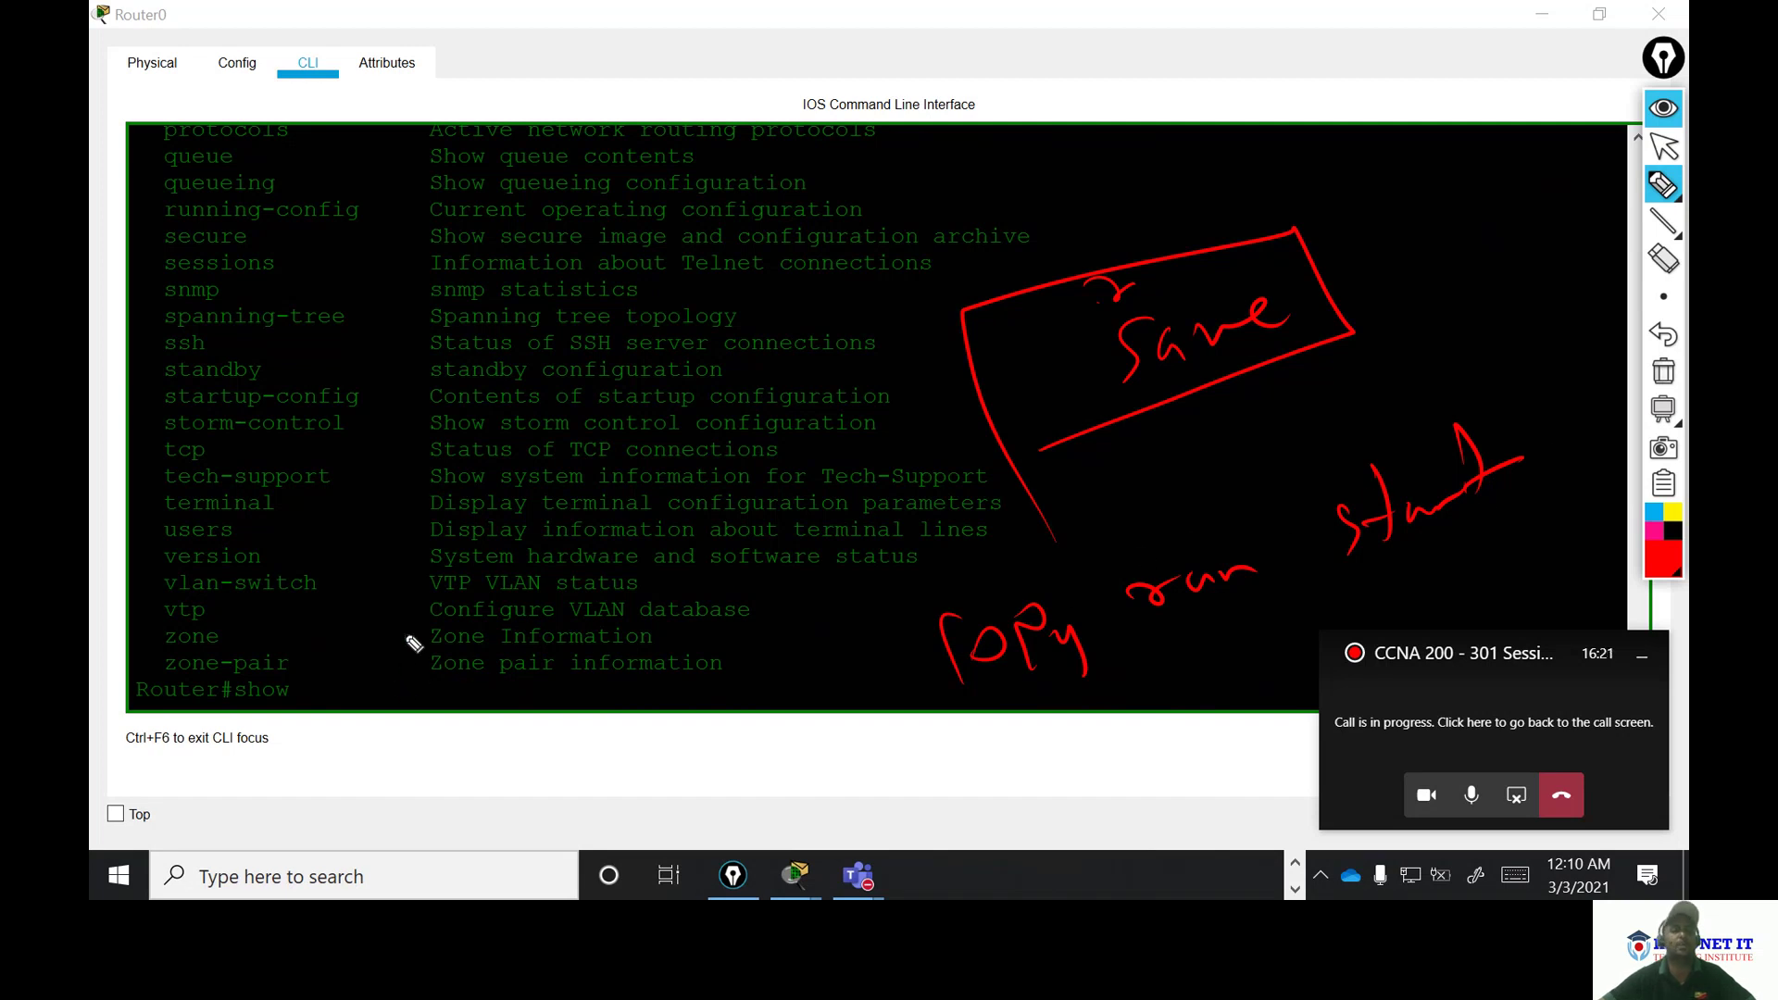
{"action": "left_click", "coordinate": [1663, 372]}
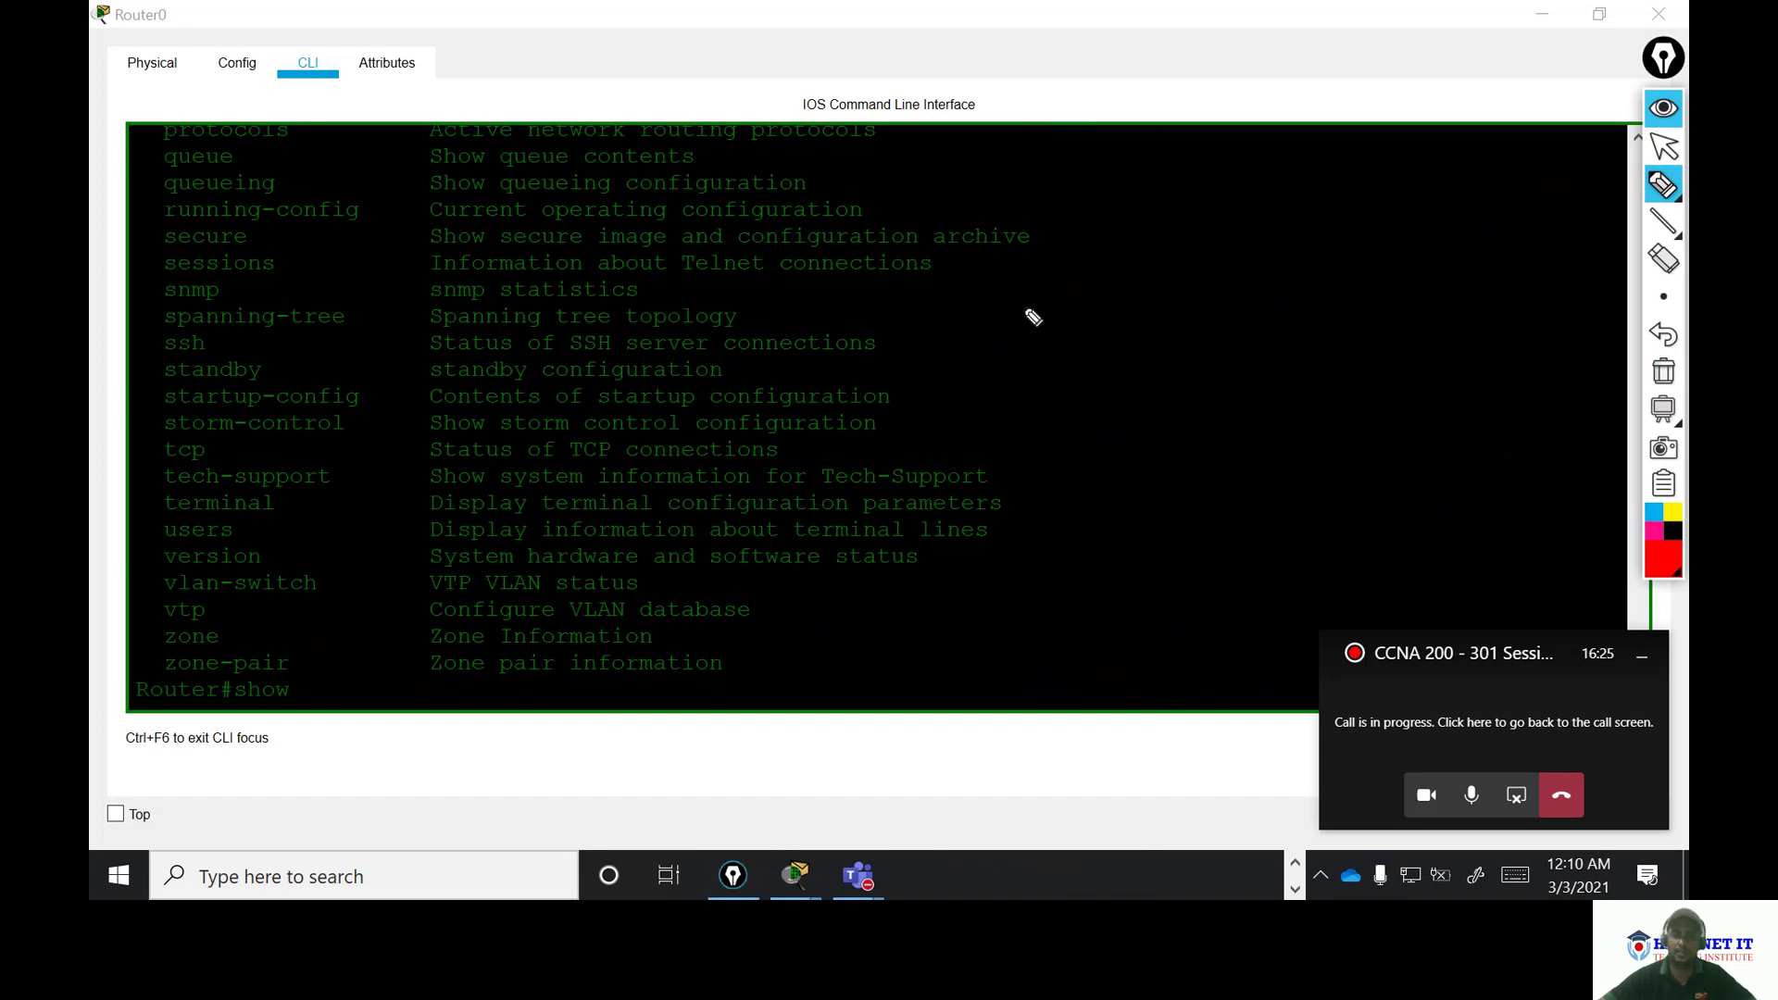
- Handwrite an underlined "No" in red beside the show options list, and clear the annotation
{"action": "left_click_drag", "start_coordinate": [1025, 309], "coordinate": [989, 353]}
{"action": "left_click_drag", "start_coordinate": [1056, 344], "coordinate": [1072, 365]}
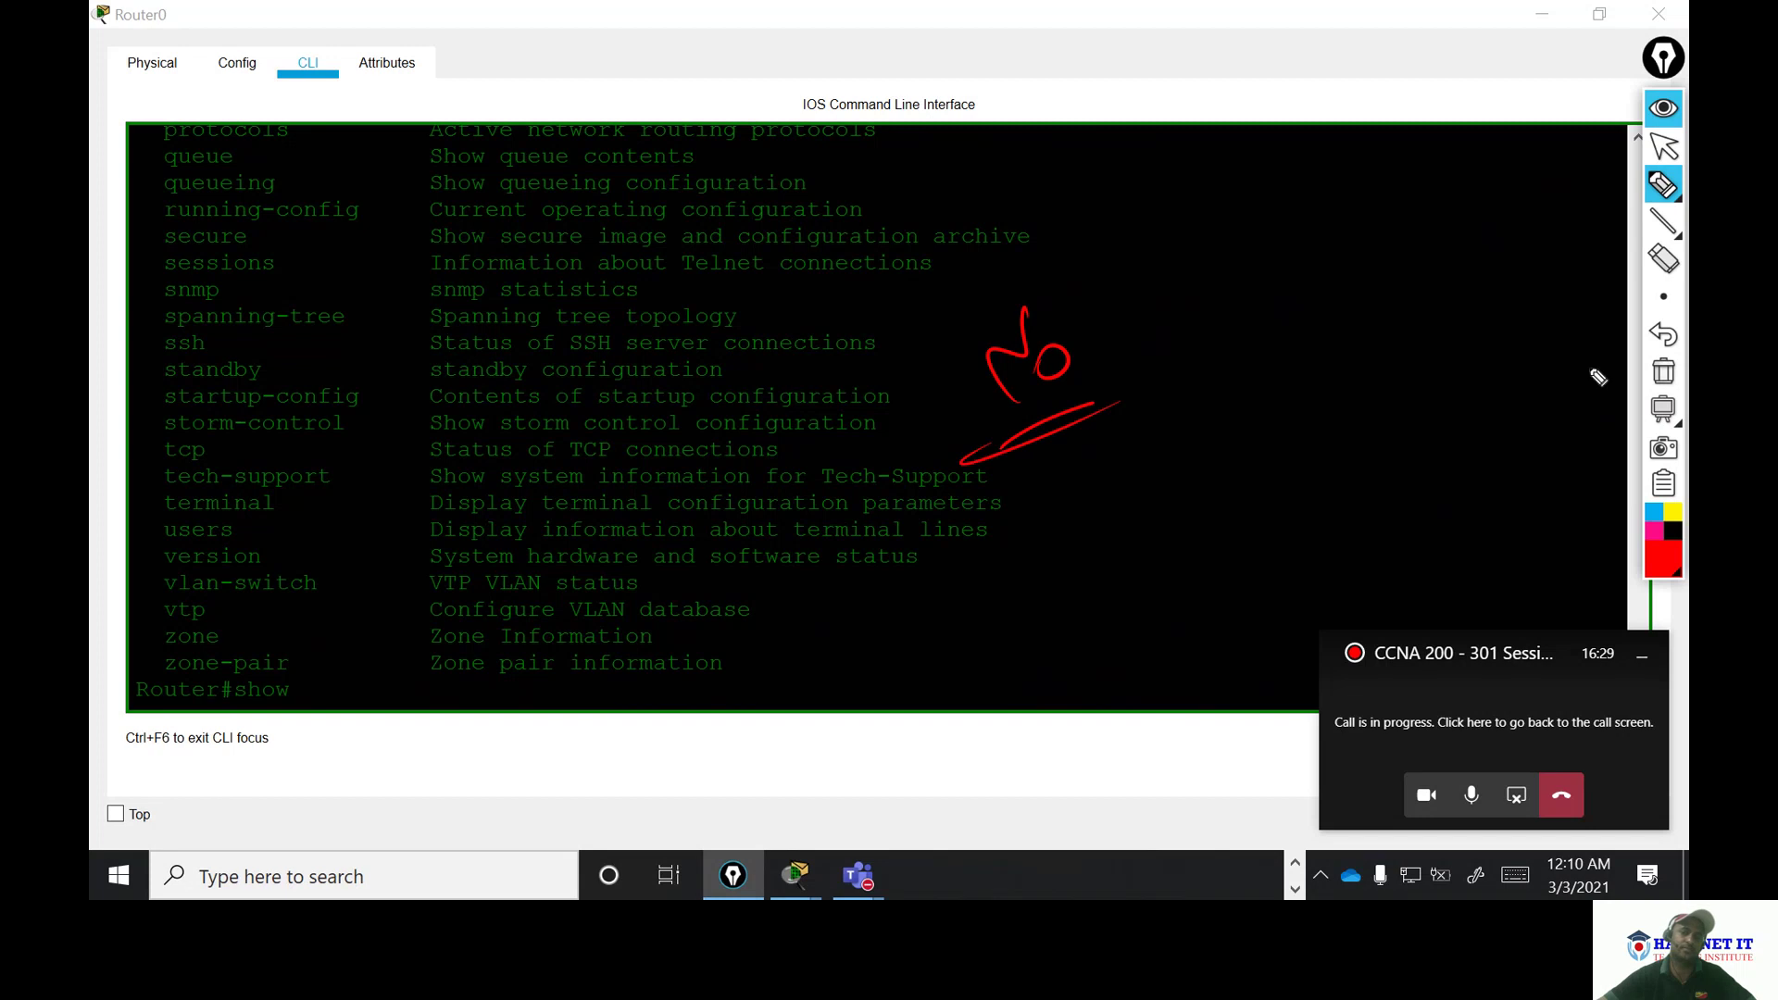
{"action": "left_click", "coordinate": [1664, 371]}
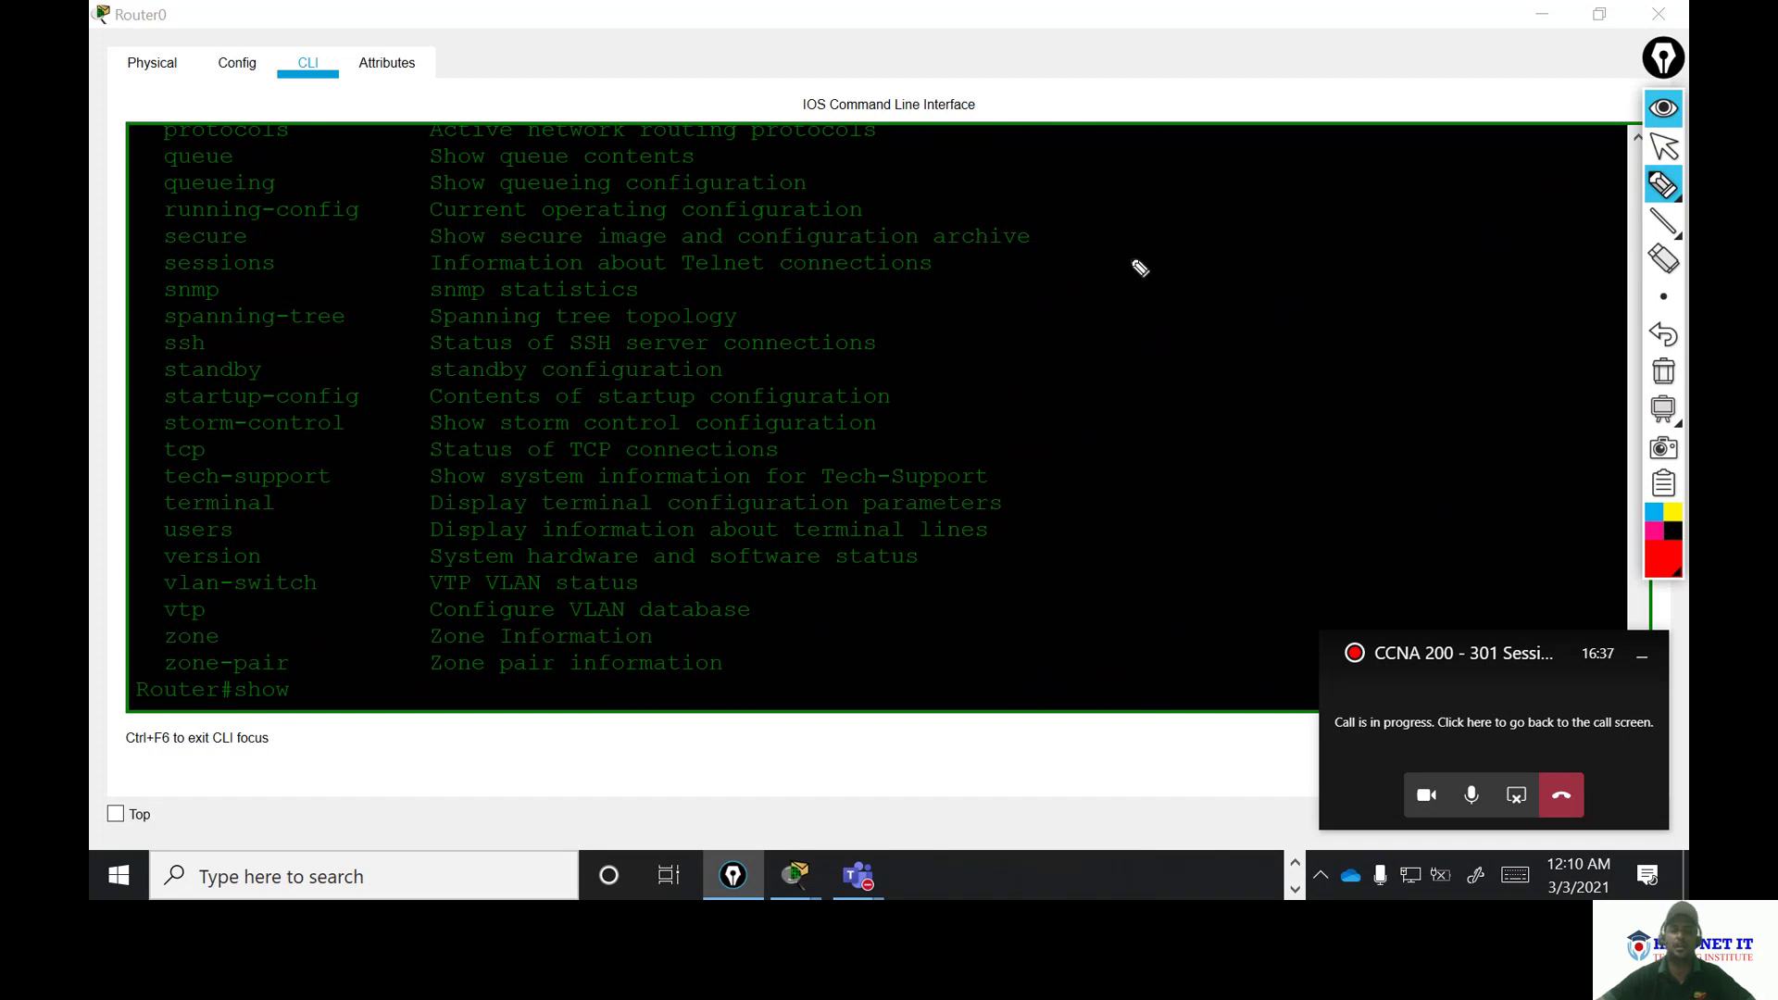
- Handwrite the privilege mode tasks in red as underlined "Save", underlined "Backup" and boxed "reload", and clear them all
{"action": "mouse_move", "coordinate": [1153, 243]}
{"action": "left_mouse_down"}
{"action": "mouse_move", "coordinate": [1116, 324]}
{"action": "mouse_move", "coordinate": [1207, 287]}
{"action": "mouse_move", "coordinate": [1259, 233]}
{"action": "mouse_move", "coordinate": [1302, 248]}
{"action": "mouse_move", "coordinate": [1115, 369]}
{"action": "left_mouse_up"}
{"action": "mouse_move", "coordinate": [1115, 444]}
{"action": "left_mouse_down"}
{"action": "mouse_move", "coordinate": [1123, 413]}
{"action": "mouse_move", "coordinate": [1128, 477]}
{"action": "mouse_move", "coordinate": [1325, 408]}
{"action": "mouse_move", "coordinate": [1350, 452]}
{"action": "mouse_move", "coordinate": [1204, 546]}
{"action": "left_mouse_up"}
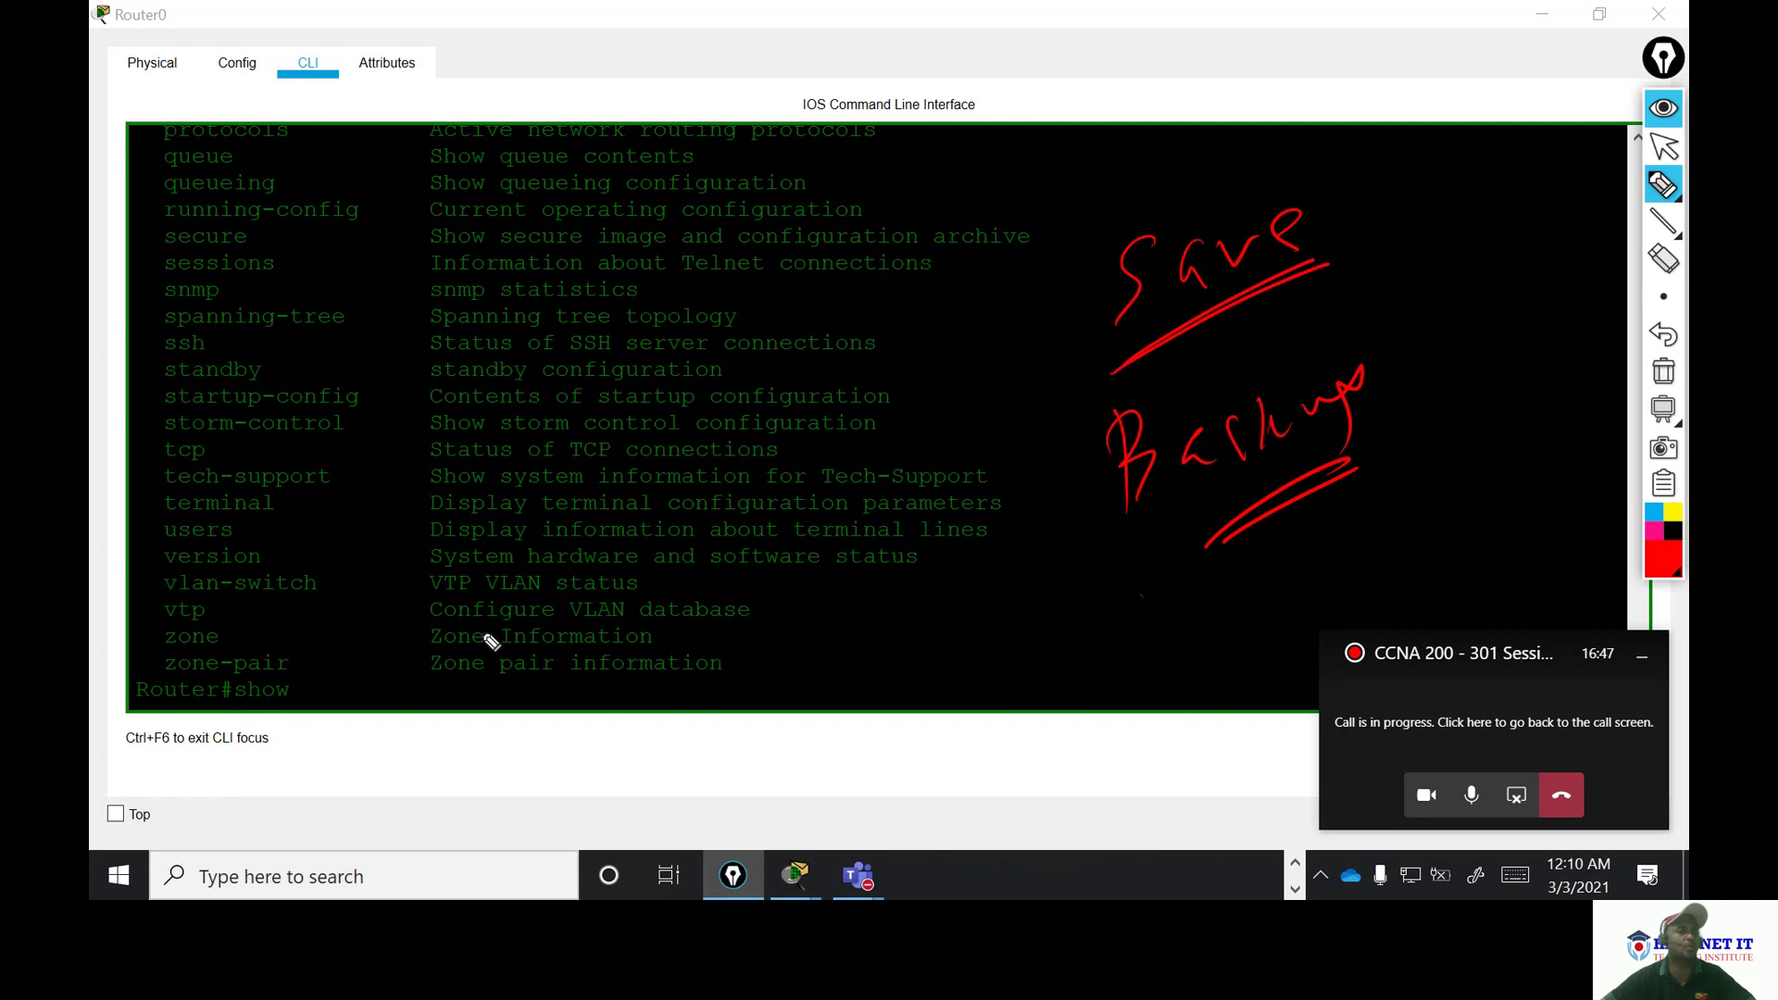
{"action": "mouse_move", "coordinate": [1079, 654]}
{"action": "left_mouse_down"}
{"action": "mouse_move", "coordinate": [1116, 648]}
{"action": "mouse_move", "coordinate": [1183, 591]}
{"action": "mouse_move", "coordinate": [1241, 614]}
{"action": "mouse_move", "coordinate": [1334, 556]}
{"action": "mouse_move", "coordinate": [1374, 496]}
{"action": "mouse_move", "coordinate": [1074, 736]}
{"action": "mouse_move", "coordinate": [1010, 650]}
{"action": "left_mouse_up"}
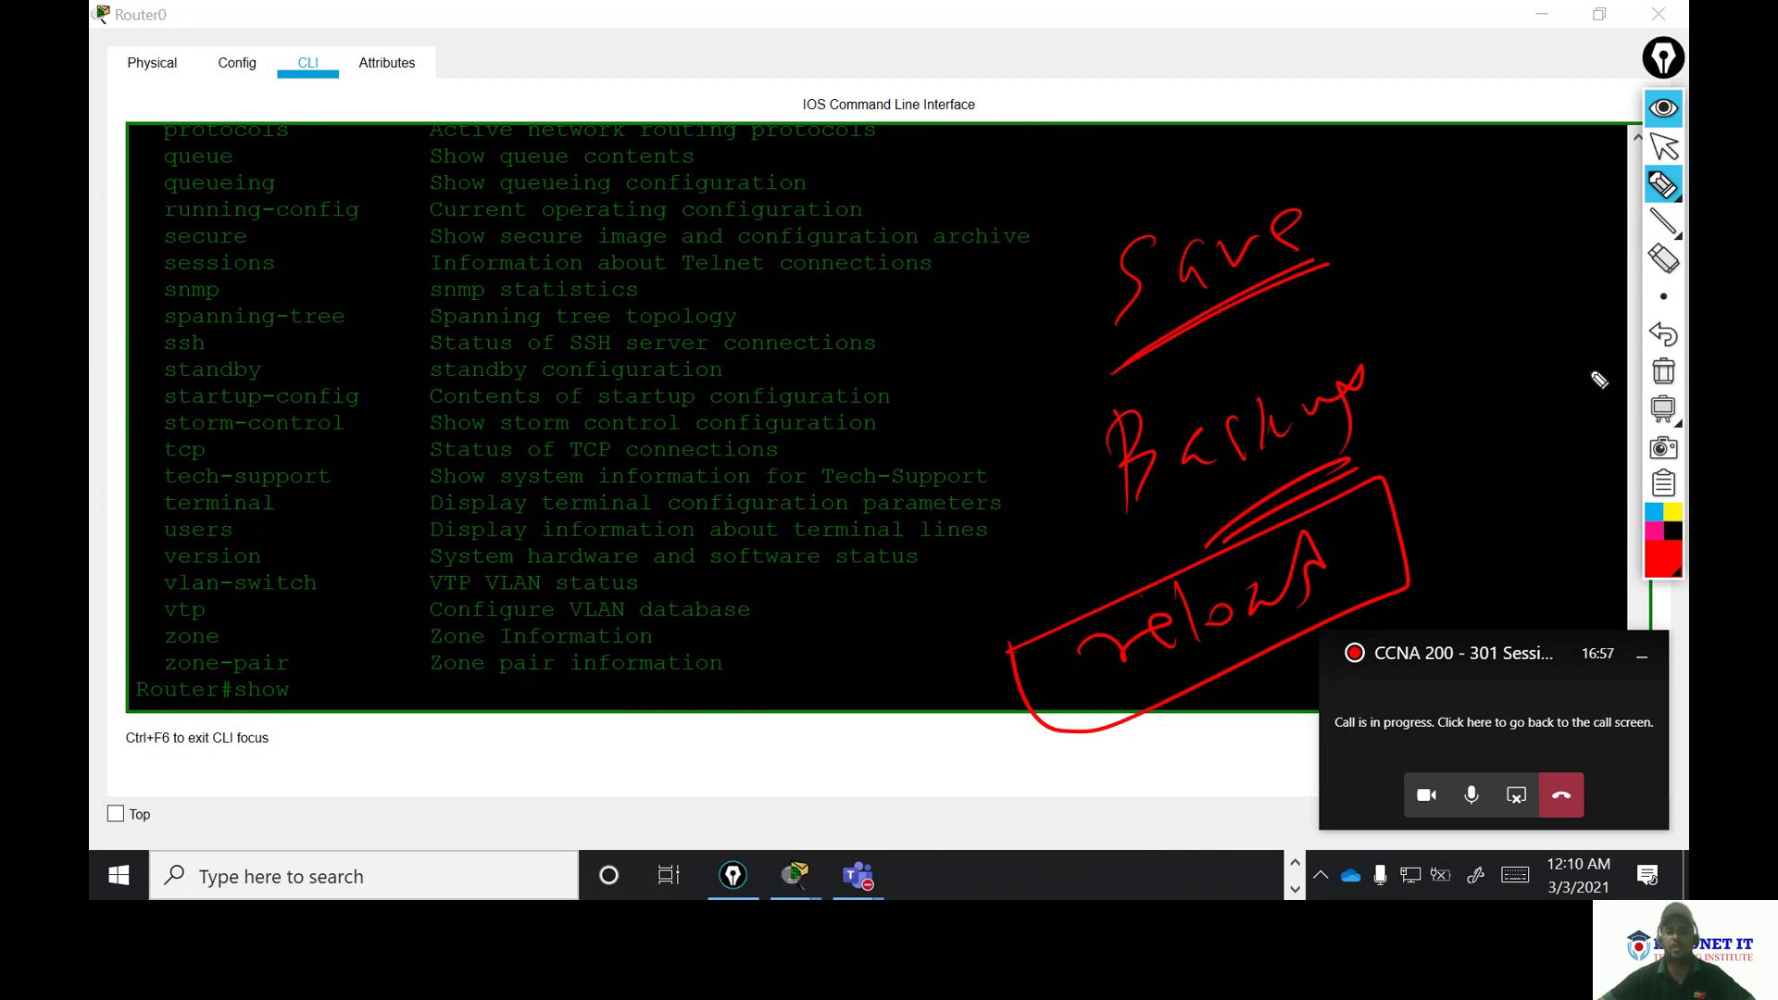
{"action": "left_click", "coordinate": [1664, 371]}
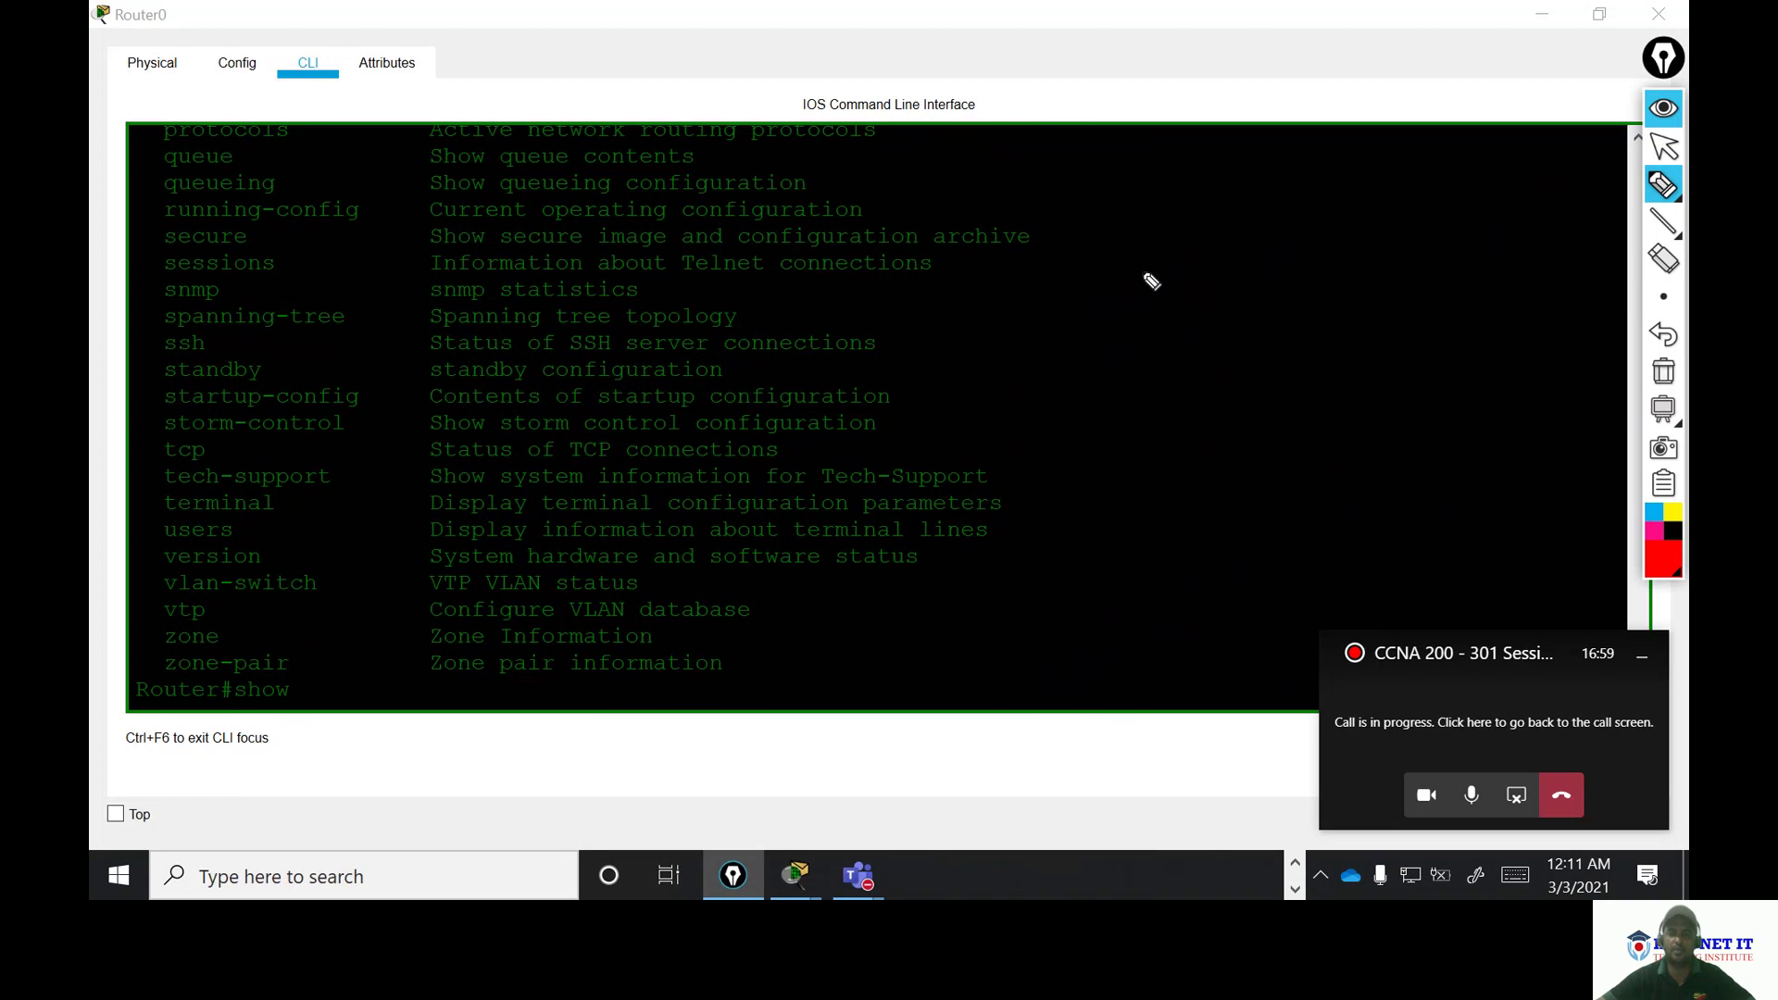
- Handwrite a circled 15 with an arrow and a boxed word beneath it in red, and clear the annotations
{"action": "mouse_move", "coordinate": [1124, 276]}
{"action": "left_mouse_down"}
{"action": "mouse_move", "coordinate": [1134, 308]}
{"action": "mouse_move", "coordinate": [1145, 278]}
{"action": "mouse_move", "coordinate": [1149, 317]}
{"action": "left_mouse_up"}
{"action": "left_click_drag", "start_coordinate": [1044, 315], "coordinate": [1030, 313]}
{"action": "mouse_move", "coordinate": [1261, 252]}
{"action": "left_mouse_down"}
{"action": "mouse_move", "coordinate": [1341, 227]}
{"action": "mouse_move", "coordinate": [1317, 272]}
{"action": "left_mouse_up"}
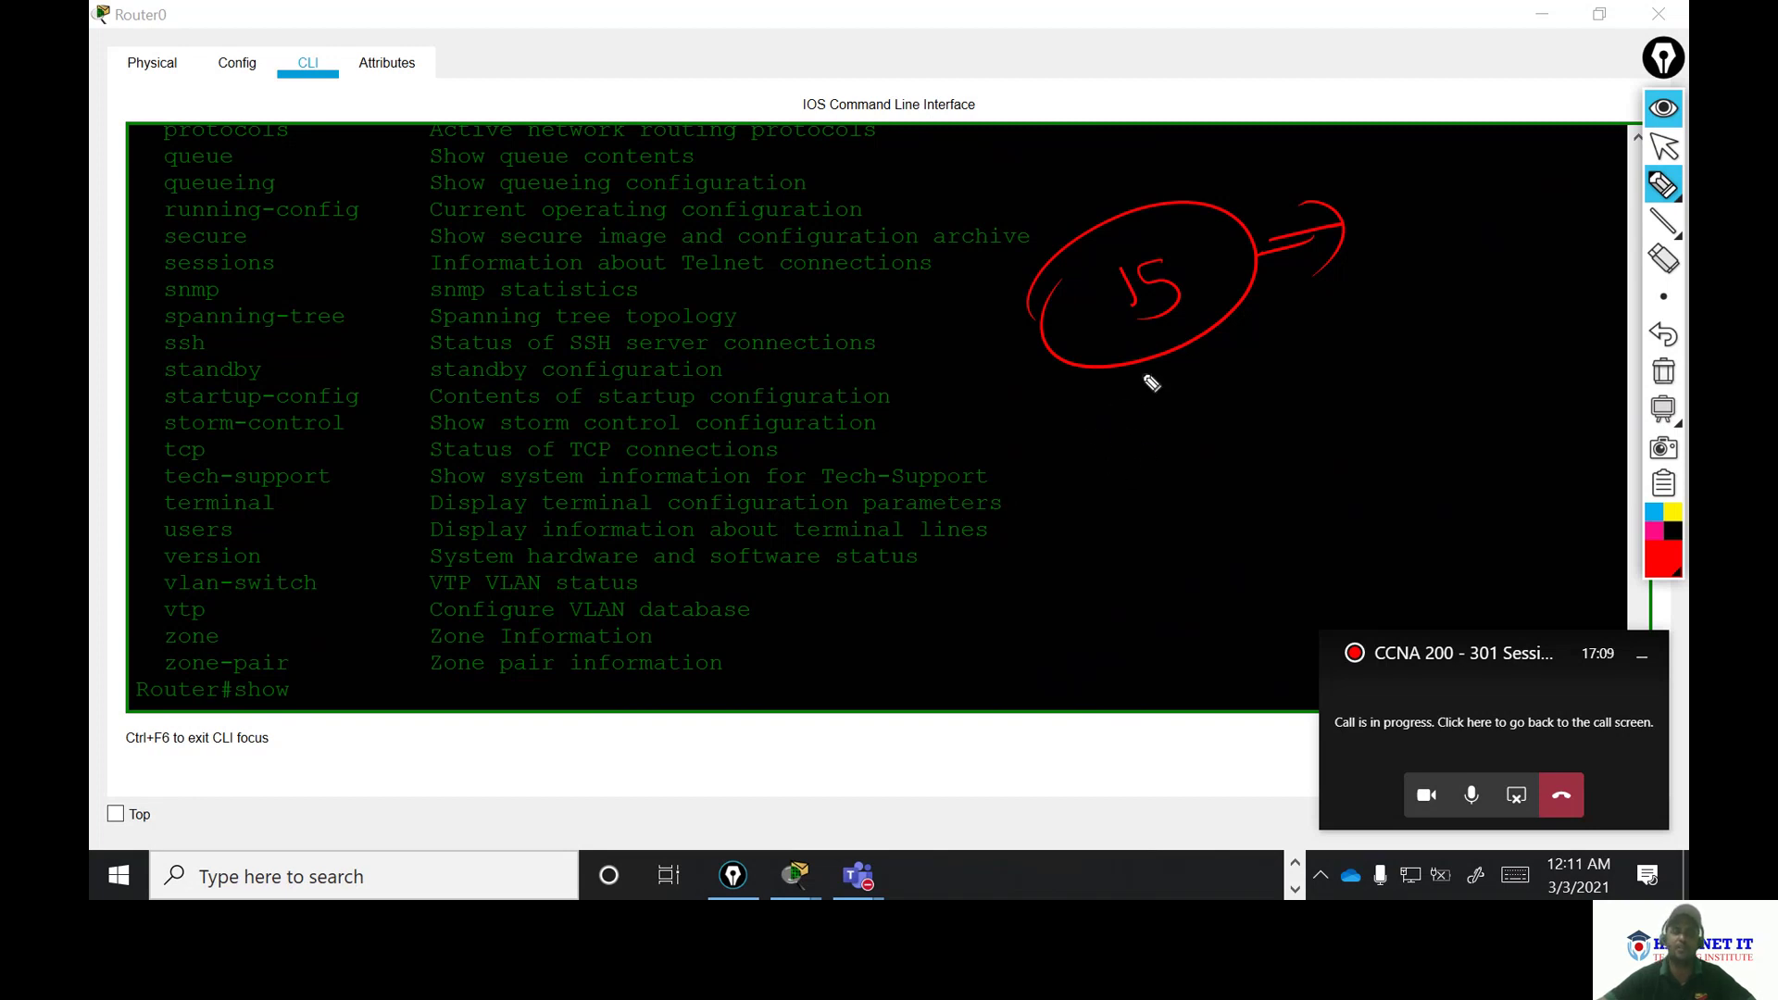
{"action": "mouse_move", "coordinate": [1112, 414]}
{"action": "left_mouse_down"}
{"action": "mouse_move", "coordinate": [1138, 460]}
{"action": "mouse_move", "coordinate": [1118, 429]}
{"action": "mouse_move", "coordinate": [1181, 442]}
{"action": "mouse_move", "coordinate": [1267, 376]}
{"action": "mouse_move", "coordinate": [1272, 416]}
{"action": "mouse_move", "coordinate": [1358, 378]}
{"action": "left_mouse_up"}
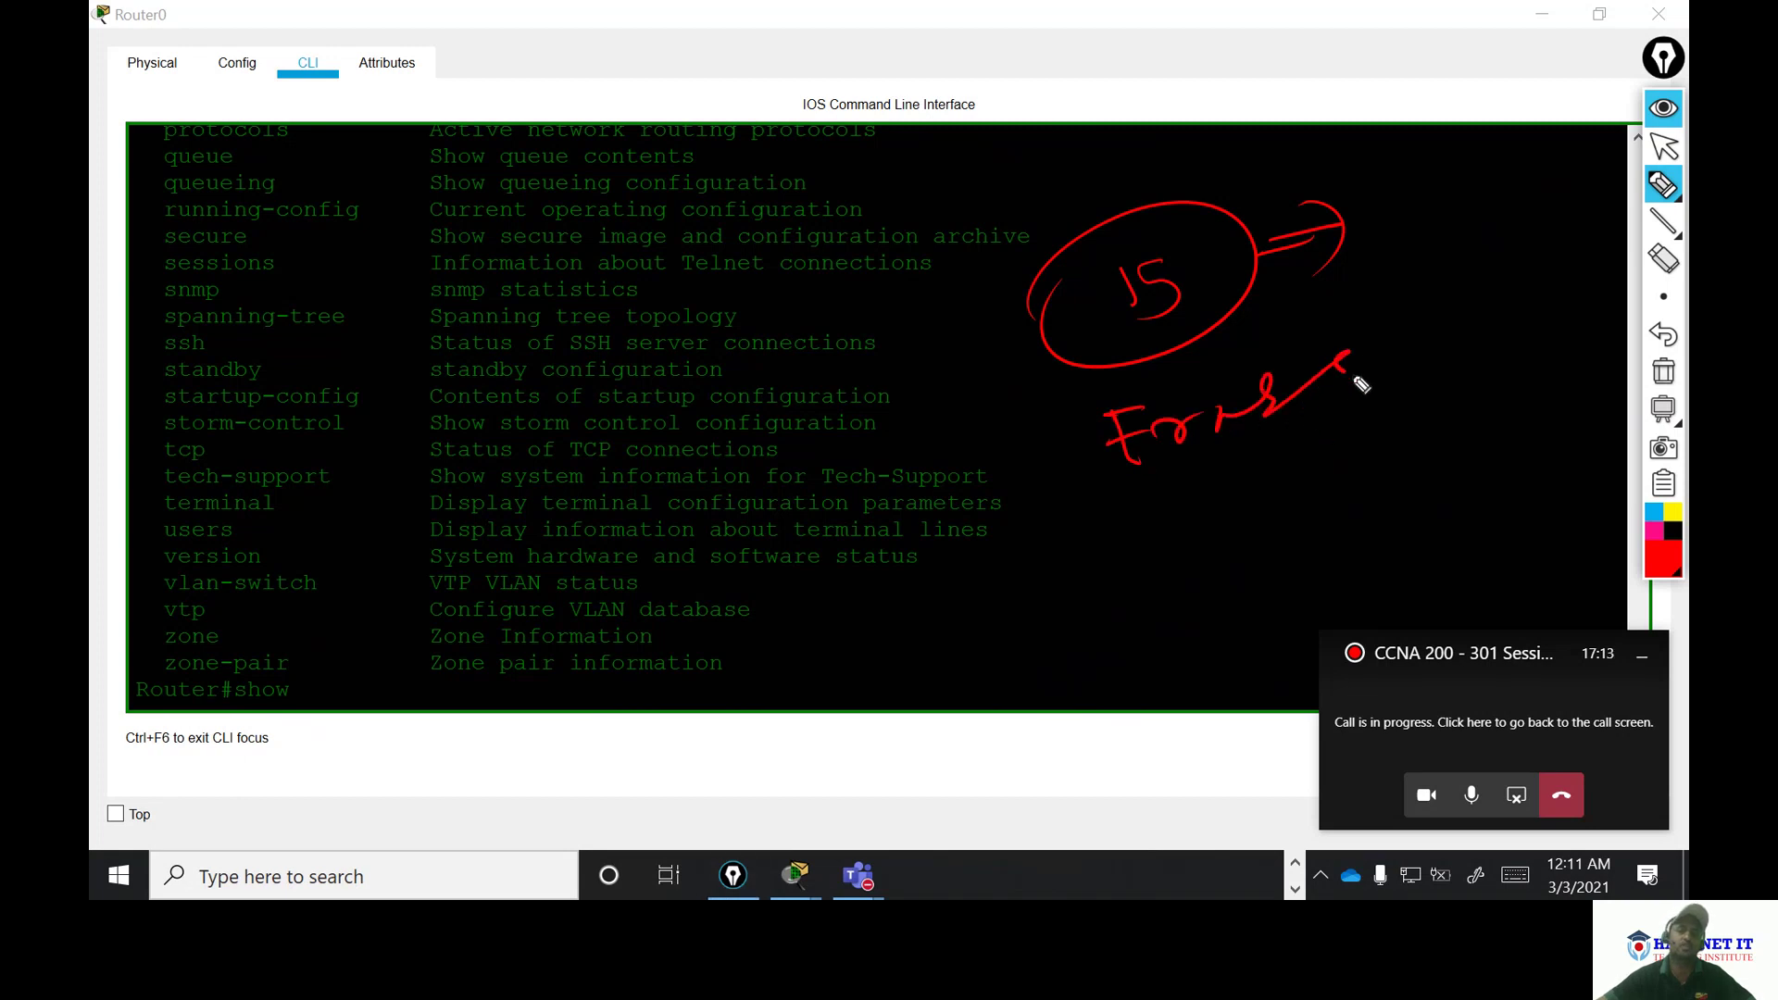
{"action": "mouse_move", "coordinate": [1093, 522]}
{"action": "left_mouse_down"}
{"action": "mouse_move", "coordinate": [1412, 386]}
{"action": "mouse_move", "coordinate": [1384, 276]}
{"action": "mouse_move", "coordinate": [1037, 362]}
{"action": "mouse_move", "coordinate": [1074, 561]}
{"action": "left_mouse_up"}
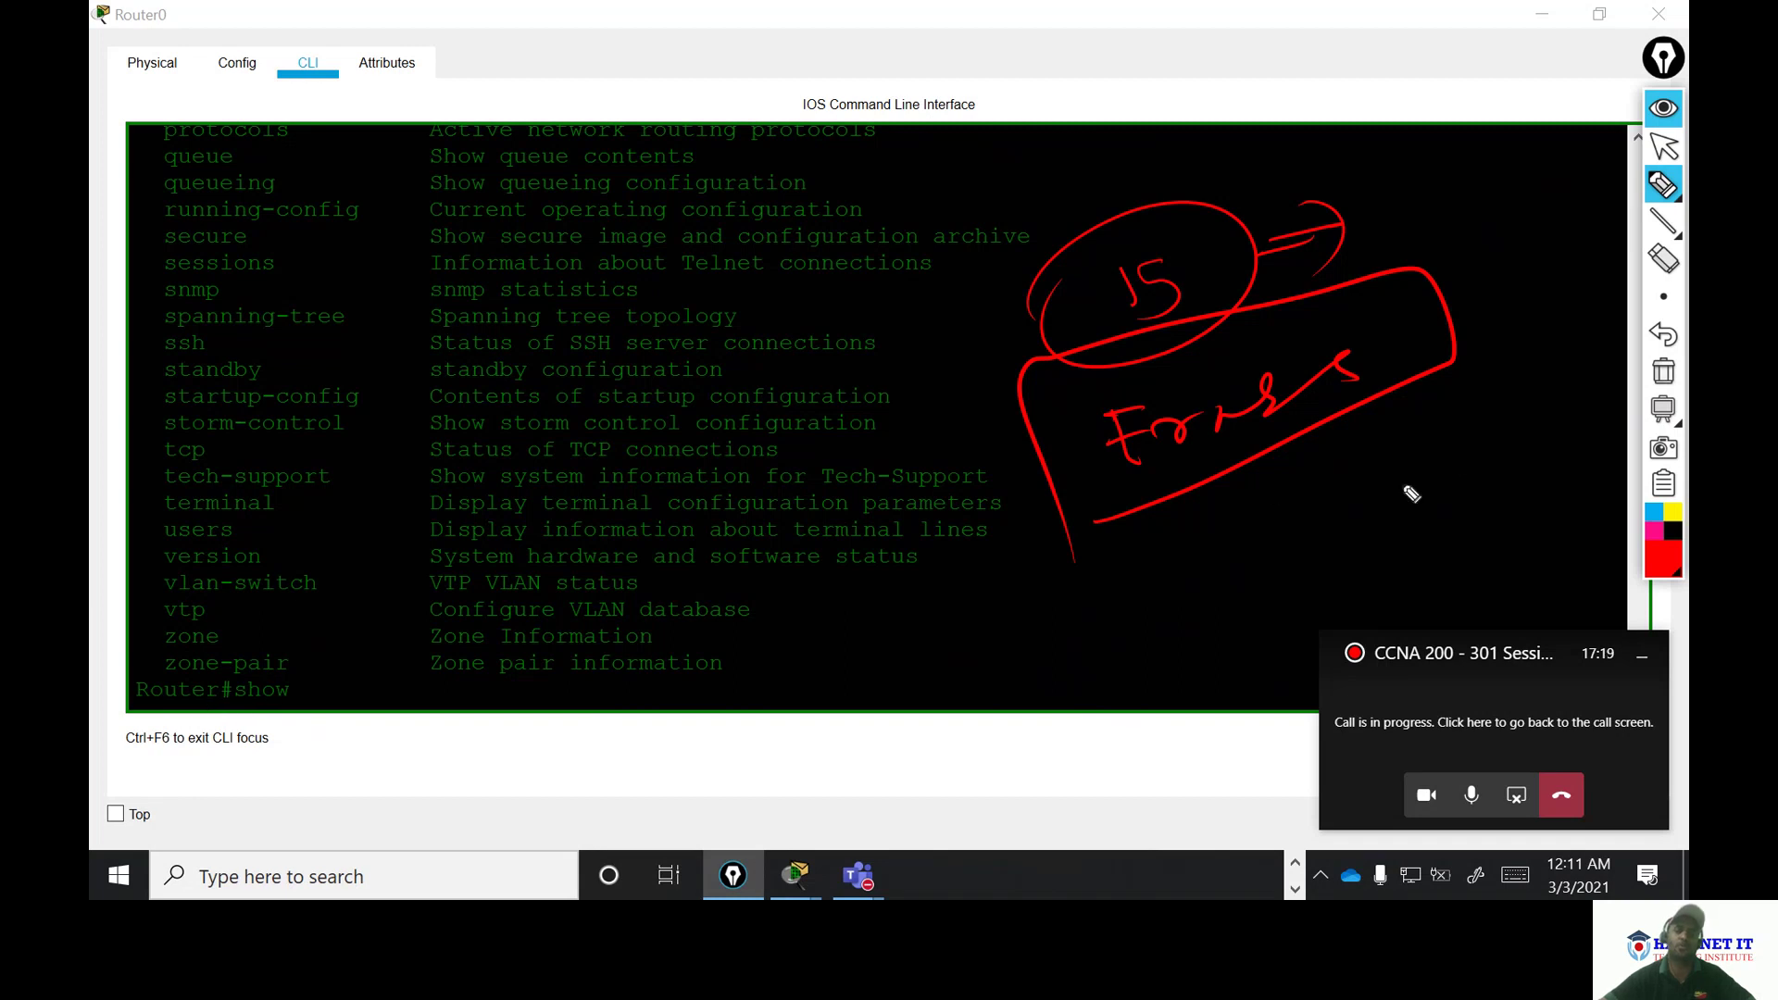
{"action": "left_click", "coordinate": [1663, 371]}
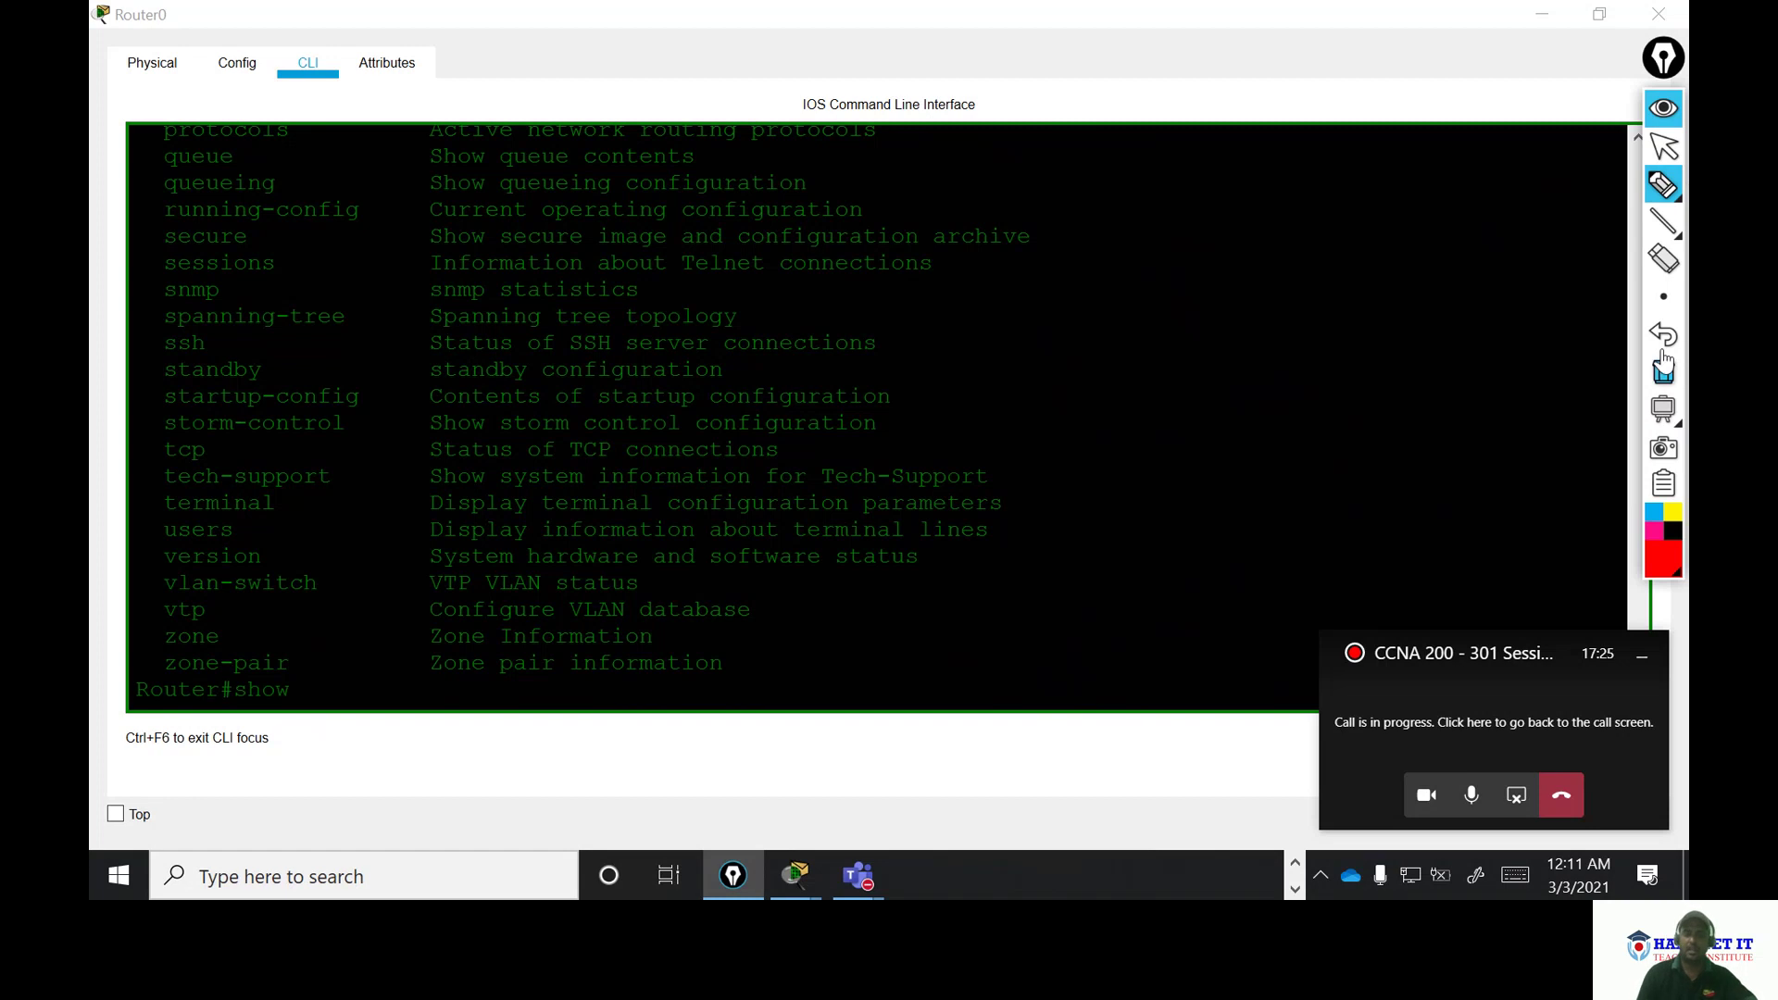
- List the debug command options at the Router# prompt with debug ?, and turn on ICMP packet debugging with debug ip icmp
{"action": "left_click", "coordinate": [1661, 145]}
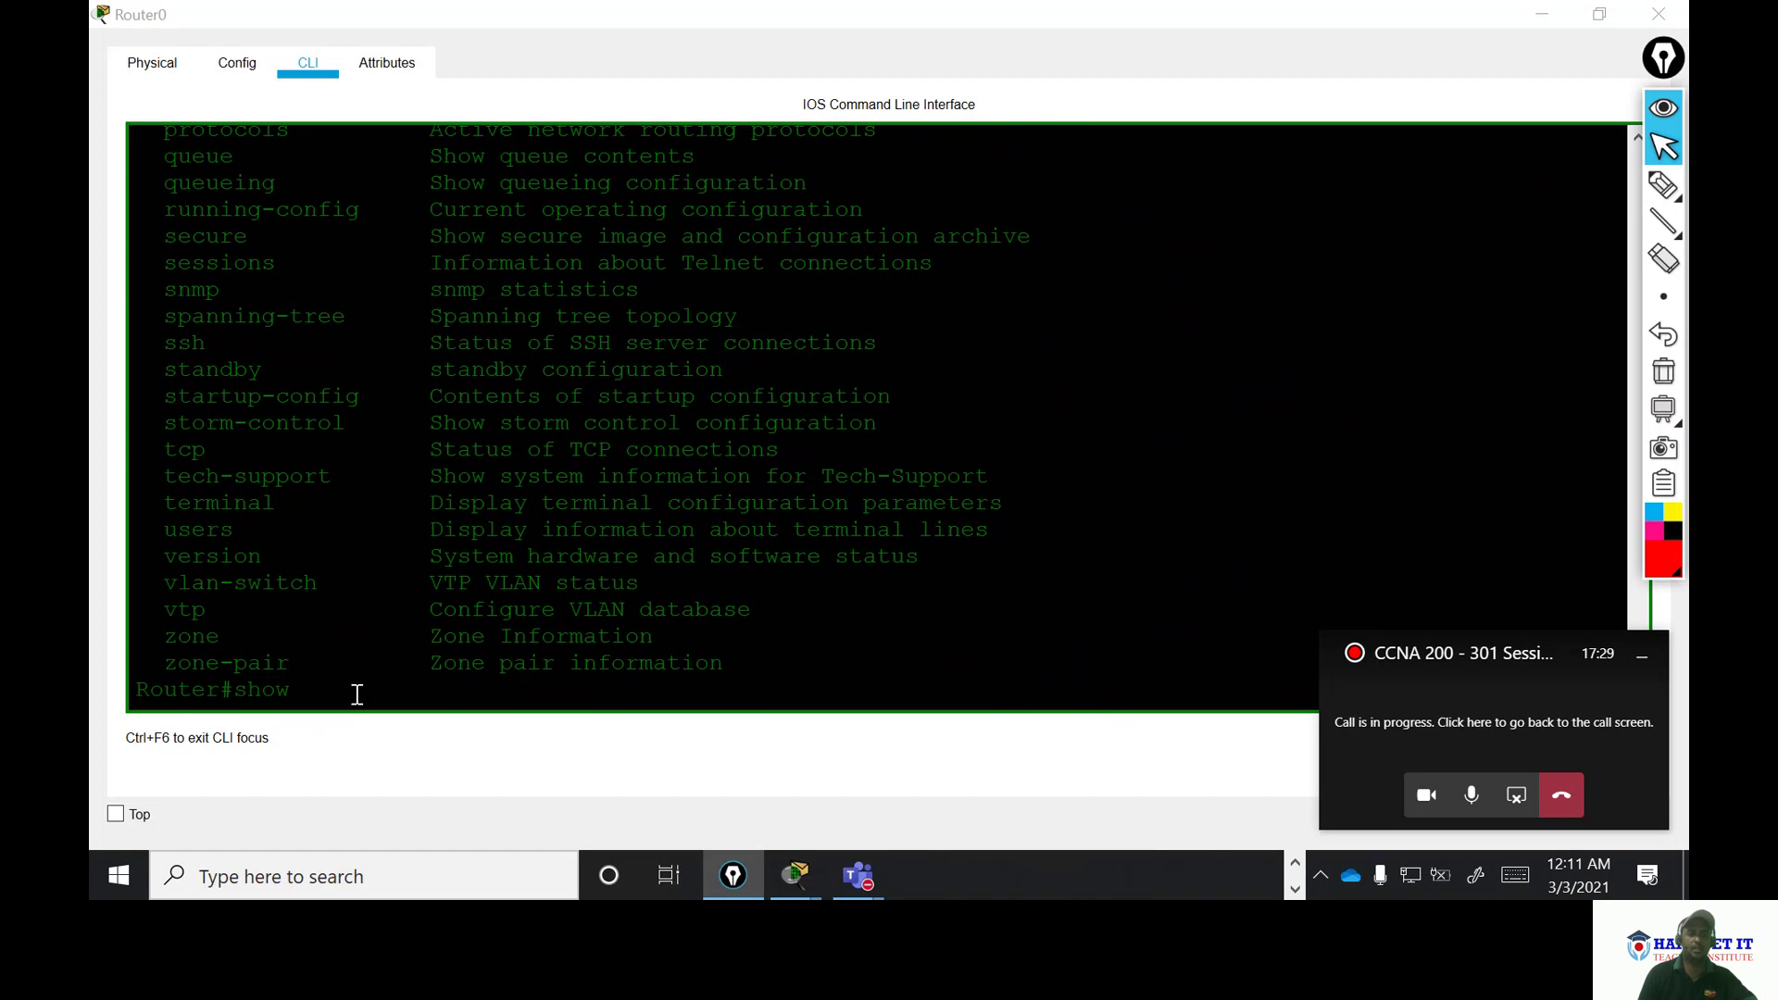
{"action": "key", "text": "Return"}
{"action": "key", "text": "Return"}
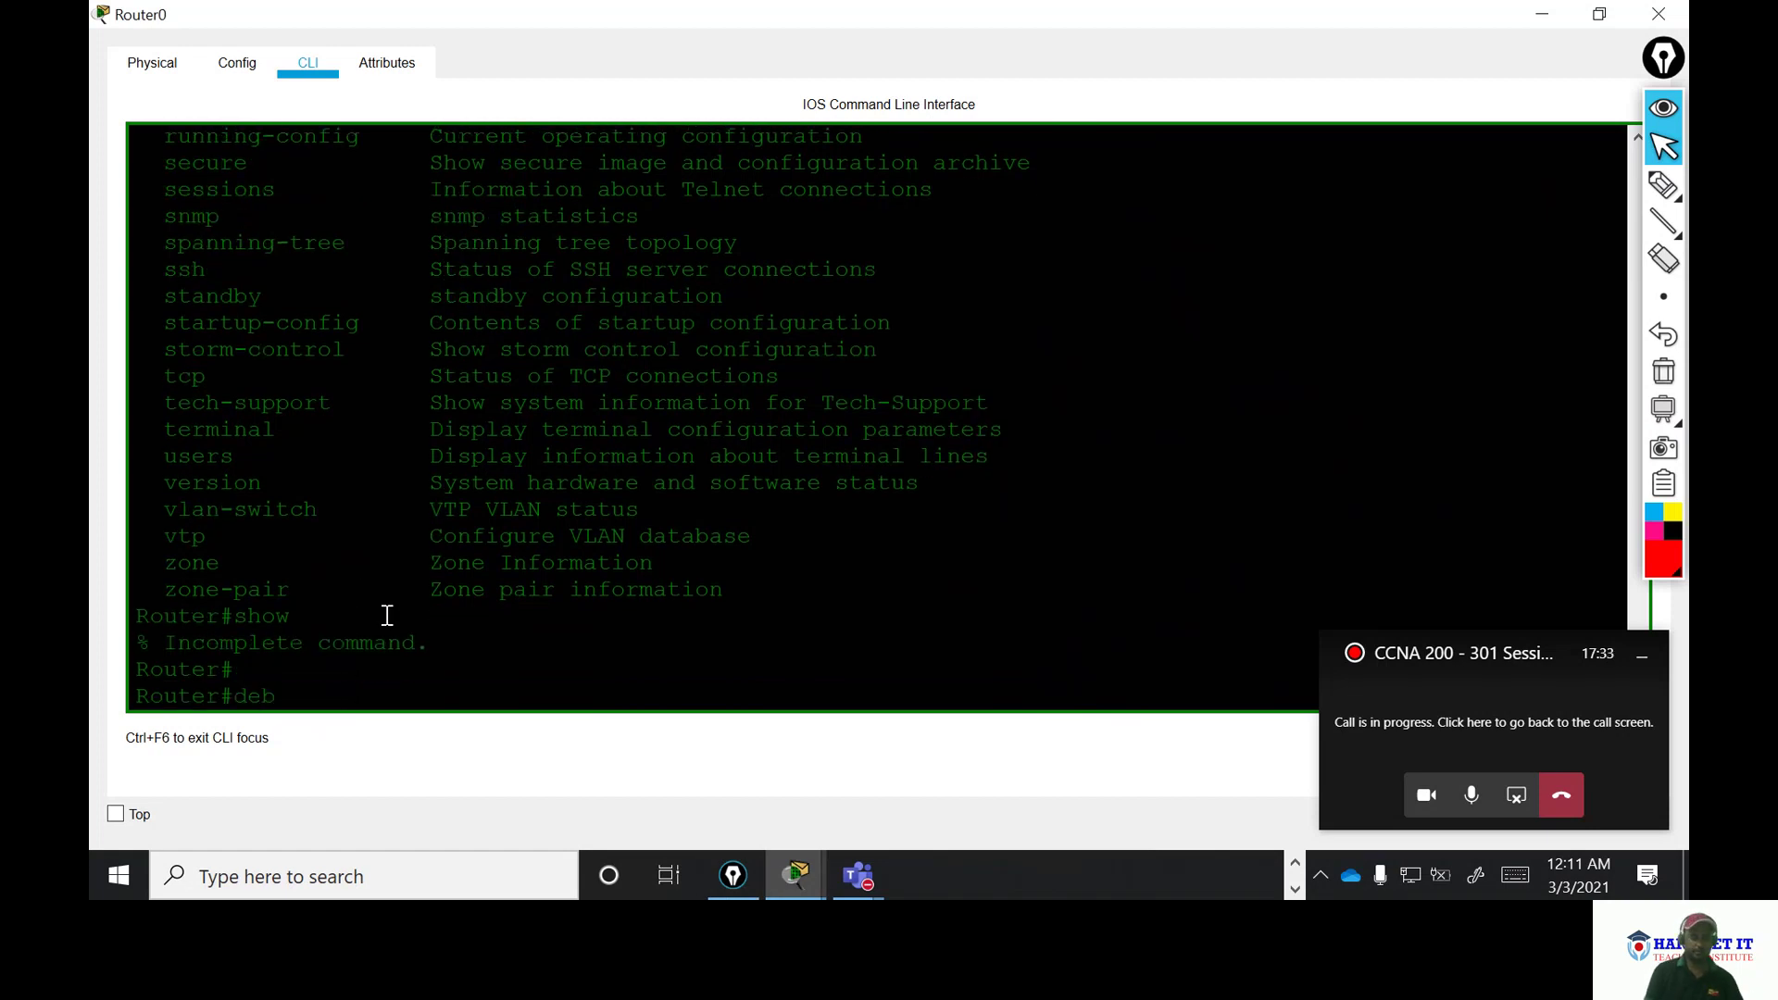
{"action": "type", "text": "debu"}
{"action": "key", "text": "Tab"}
{"action": "type", "text": "?"}
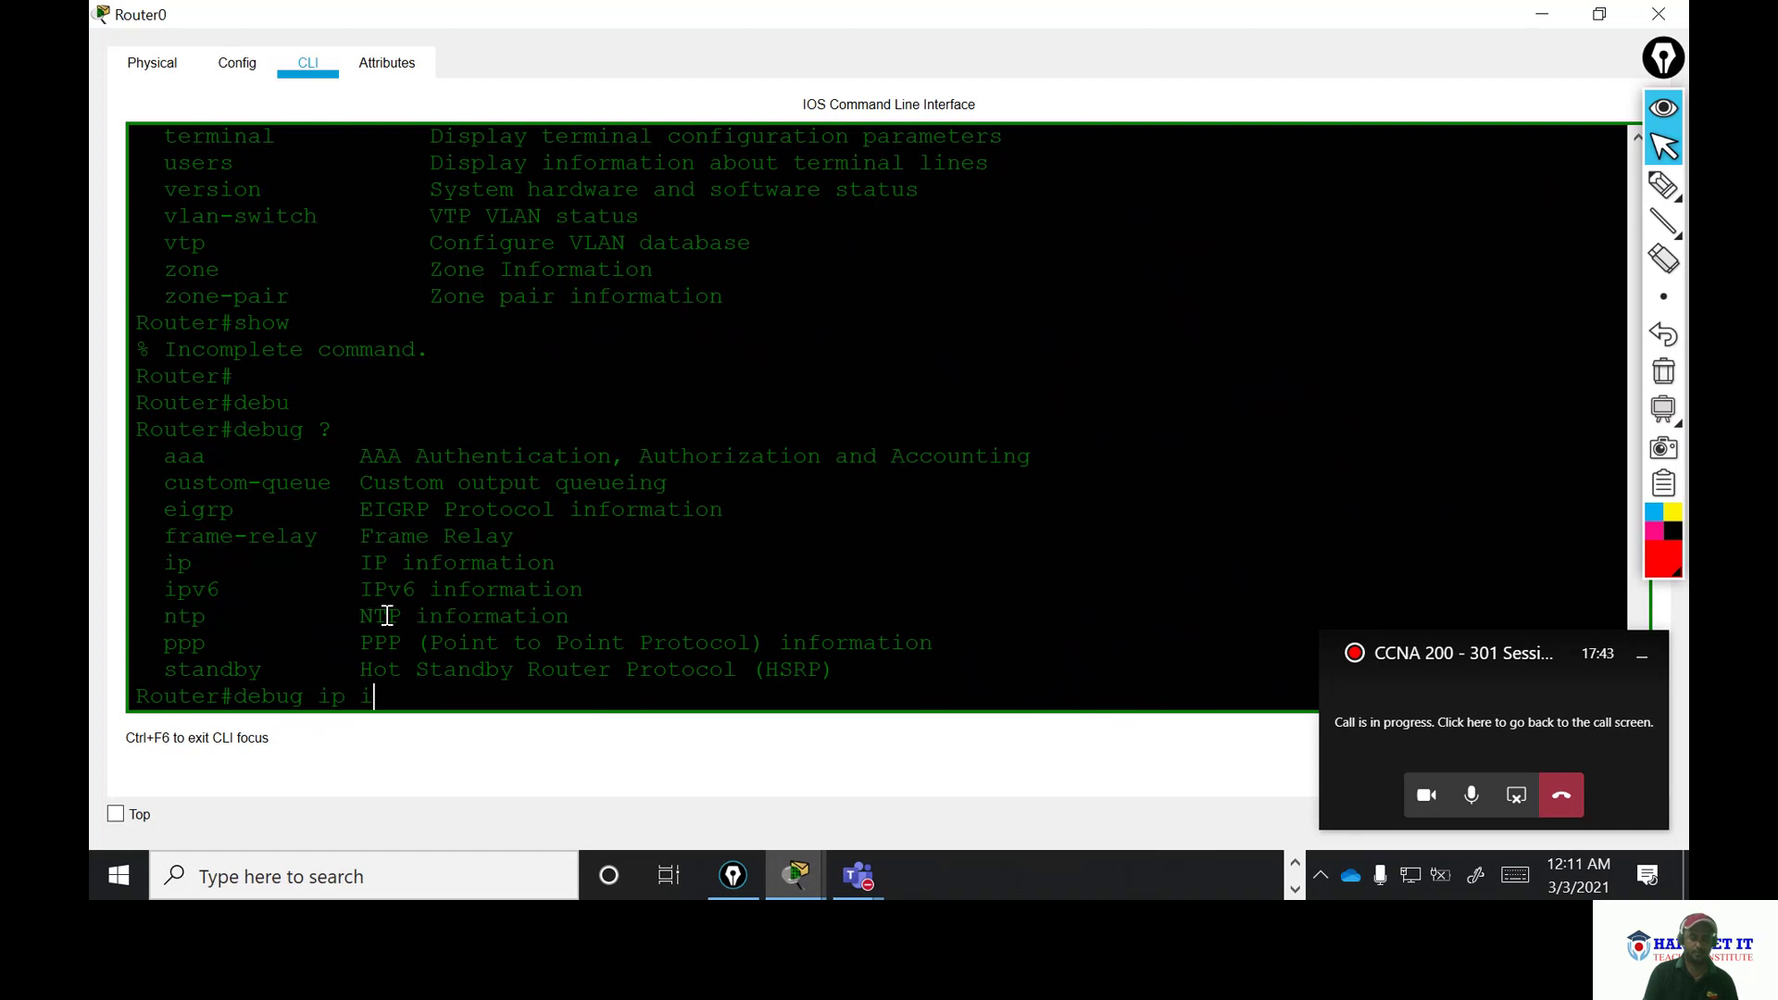
{"action": "type", "text": "p"}
{"action": "key", "text": "Return"}
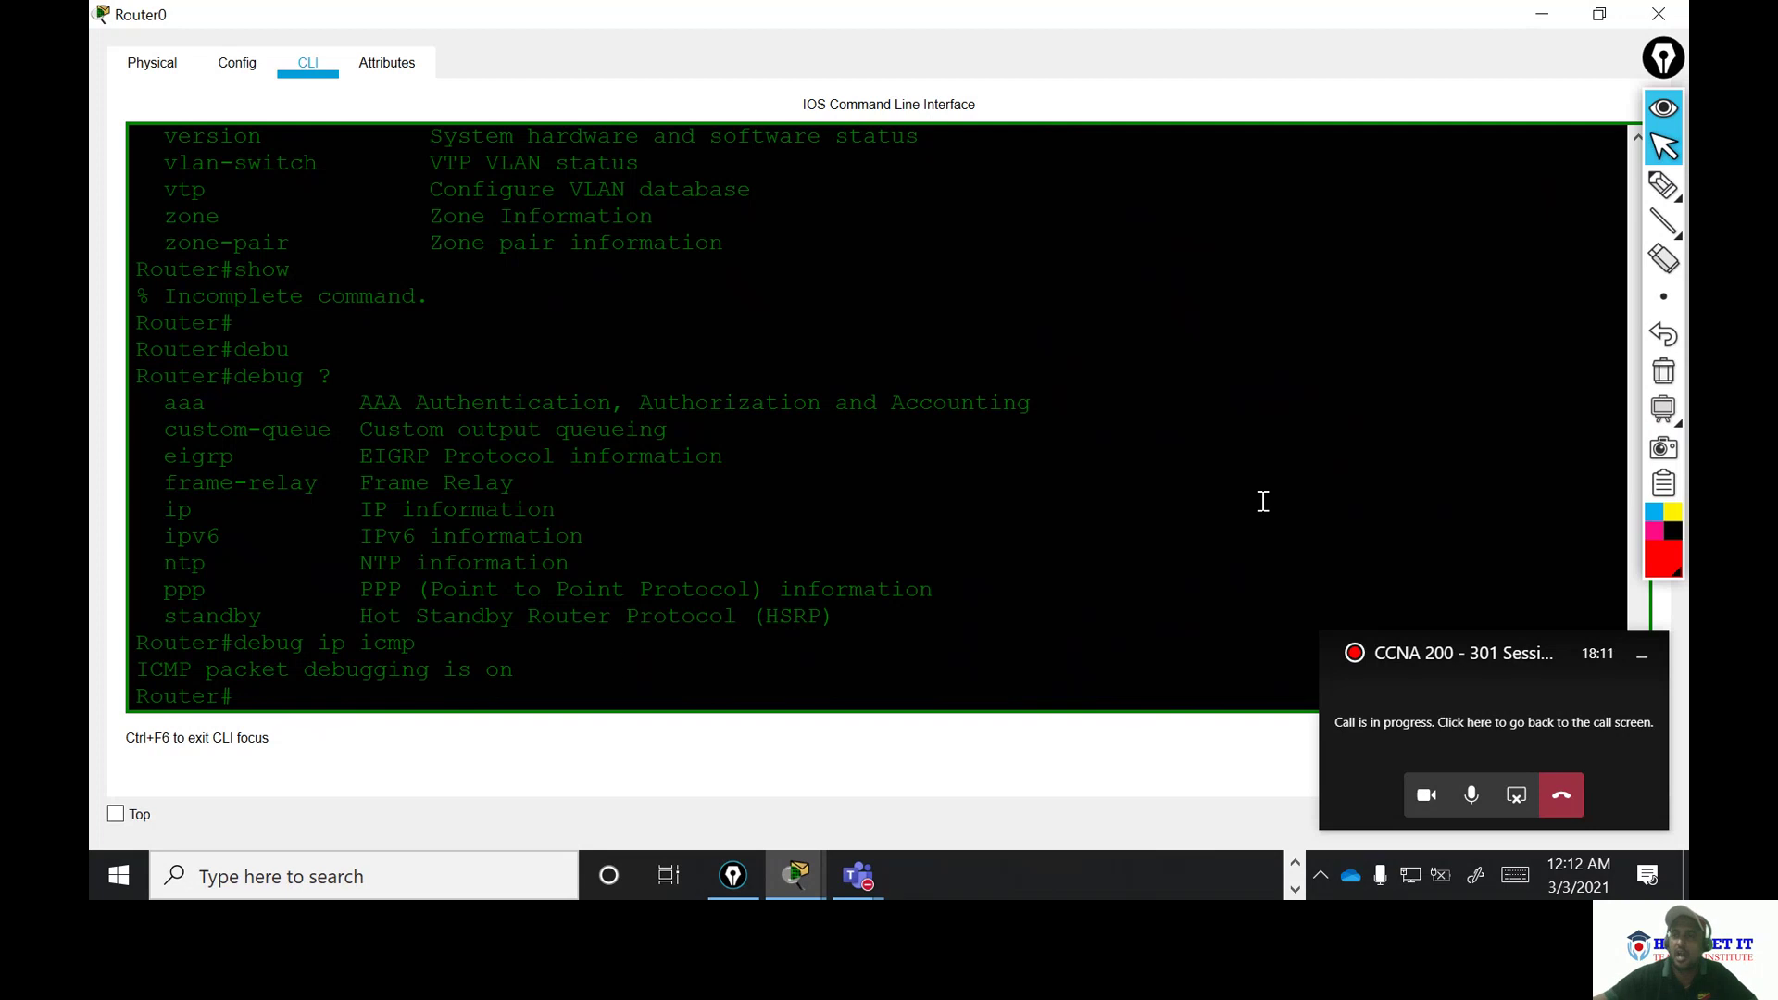
- Handwrite the labels NE1, NE2 and NE3 in red, one below another, beside the debug output
{"action": "left_click", "coordinate": [1664, 186]}
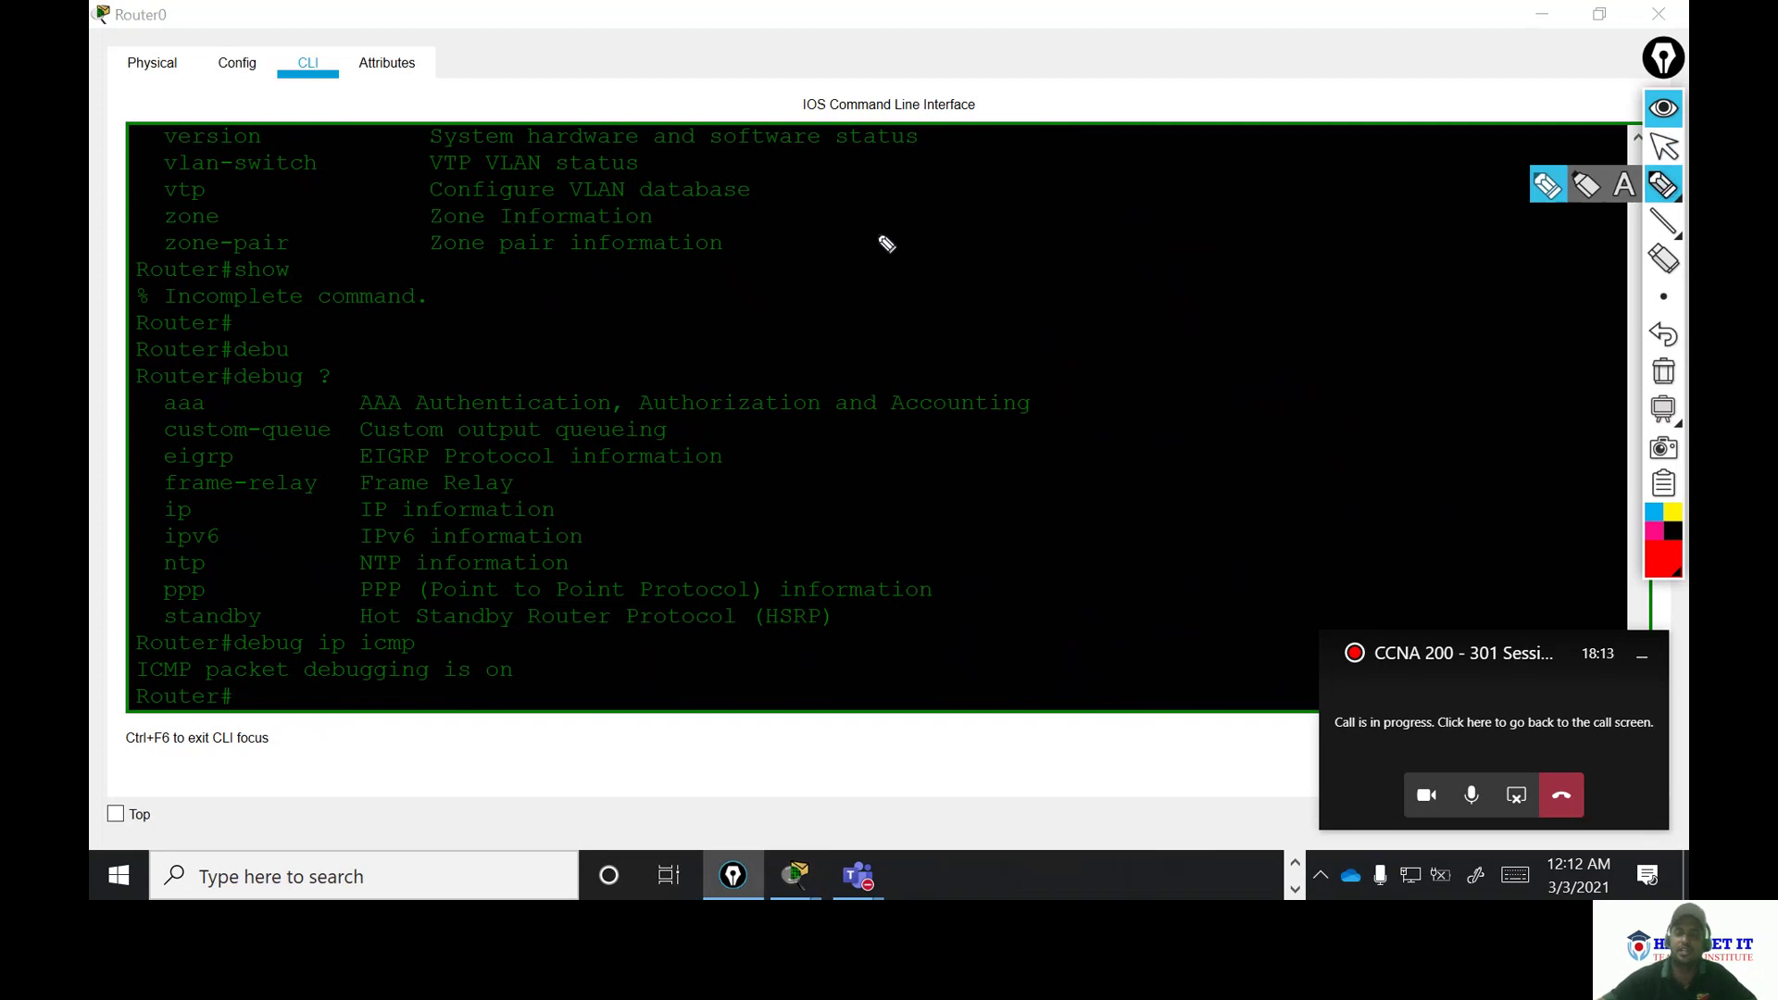
{"action": "mouse_move", "coordinate": [960, 219]}
{"action": "left_mouse_down"}
{"action": "mouse_move", "coordinate": [969, 275]}
{"action": "mouse_move", "coordinate": [997, 223]}
{"action": "mouse_move", "coordinate": [1037, 270]}
{"action": "mouse_move", "coordinate": [1074, 199]}
{"action": "left_mouse_up"}
{"action": "left_click_drag", "start_coordinate": [1033, 241], "coordinate": [1065, 232]}
{"action": "left_click_drag", "start_coordinate": [1037, 270], "coordinate": [1125, 250]}
{"action": "mouse_move", "coordinate": [1035, 390]}
{"action": "left_mouse_down"}
{"action": "mouse_move", "coordinate": [1079, 366]}
{"action": "mouse_move", "coordinate": [1117, 374]}
{"action": "mouse_move", "coordinate": [1115, 325]}
{"action": "mouse_move", "coordinate": [1151, 335]}
{"action": "left_mouse_up"}
{"action": "left_click_drag", "start_coordinate": [1178, 319], "coordinate": [1227, 342]}
{"action": "mouse_move", "coordinate": [1073, 489]}
{"action": "left_mouse_down"}
{"action": "mouse_move", "coordinate": [1093, 537]}
{"action": "mouse_move", "coordinate": [1137, 508]}
{"action": "mouse_move", "coordinate": [1165, 526]}
{"action": "left_mouse_up"}
{"action": "left_click_drag", "start_coordinate": [1165, 484], "coordinate": [1208, 467]}
{"action": "left_click_drag", "start_coordinate": [1165, 526], "coordinate": [1209, 511]}
{"action": "left_click_drag", "start_coordinate": [1246, 452], "coordinate": [1250, 501]}
- Handwrite "Privilege 5" beside NE1 with a brace above it, and add an underlined "show 6" over the CLI output
{"action": "mouse_move", "coordinate": [1165, 197]}
{"action": "left_mouse_down"}
{"action": "mouse_move", "coordinate": [1473, 155]}
{"action": "mouse_move", "coordinate": [1509, 171]}
{"action": "mouse_move", "coordinate": [1533, 138]}
{"action": "mouse_move", "coordinate": [1559, 153]}
{"action": "left_mouse_up"}
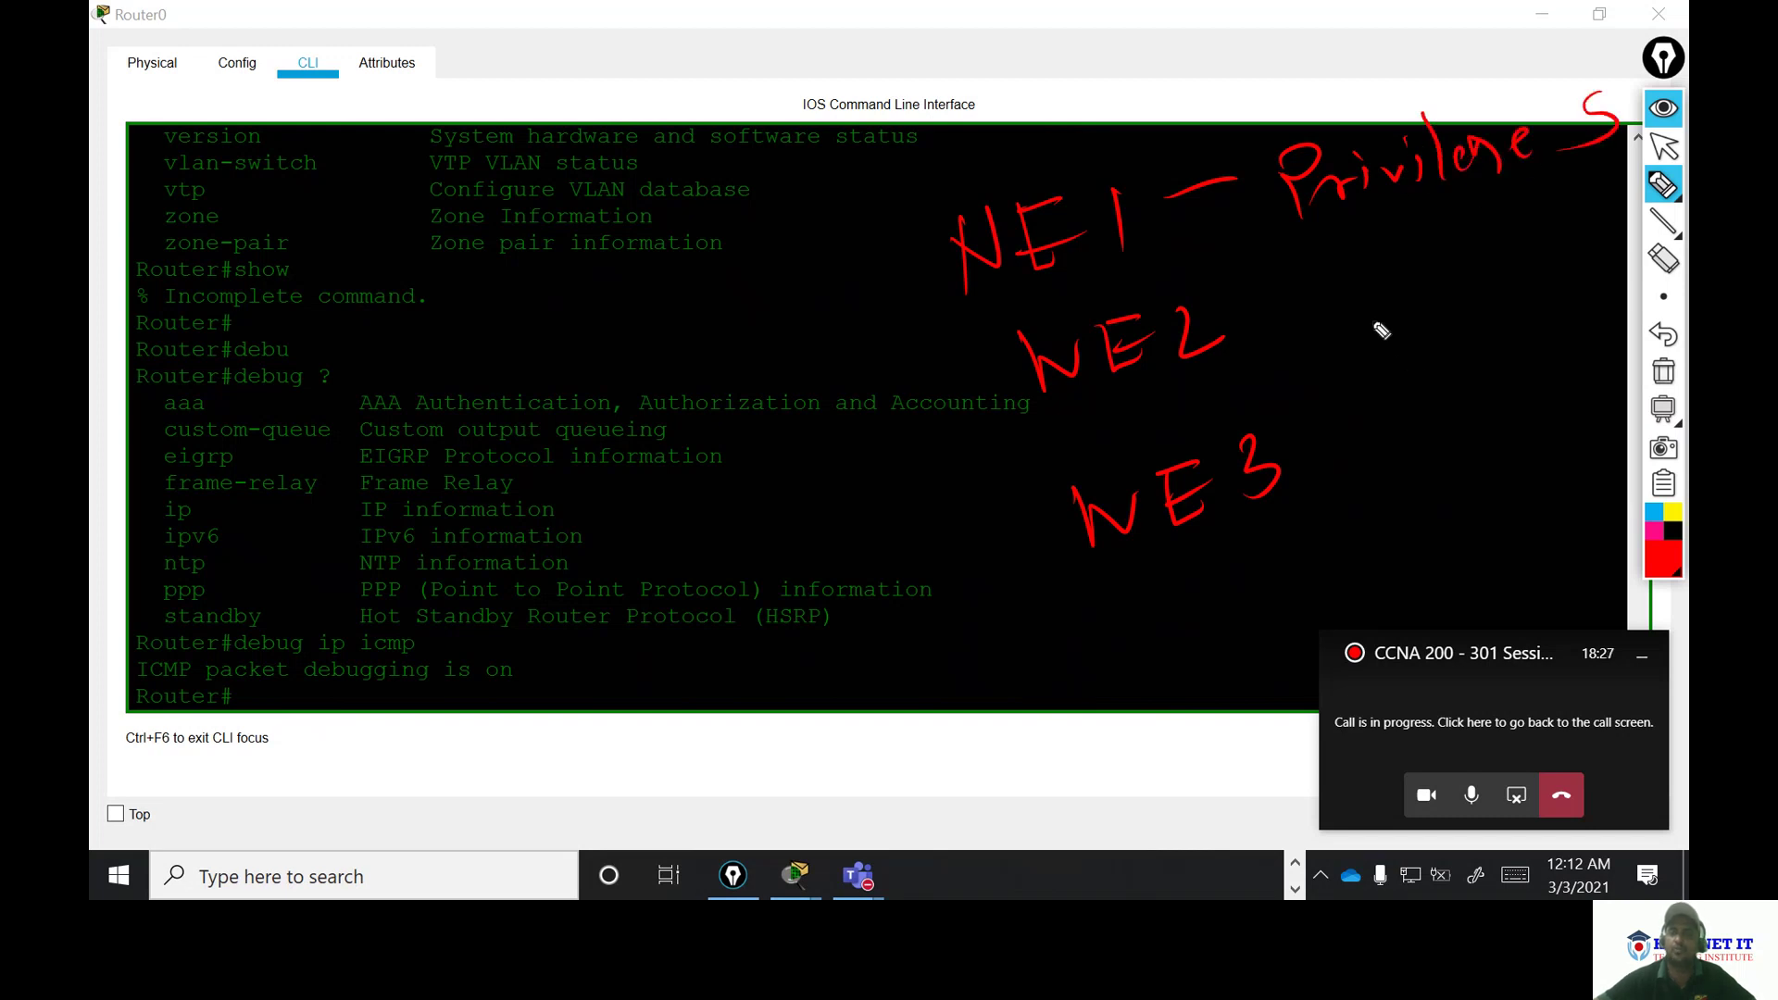
{"action": "left_click_drag", "start_coordinate": [1311, 136], "coordinate": [1635, 97]}
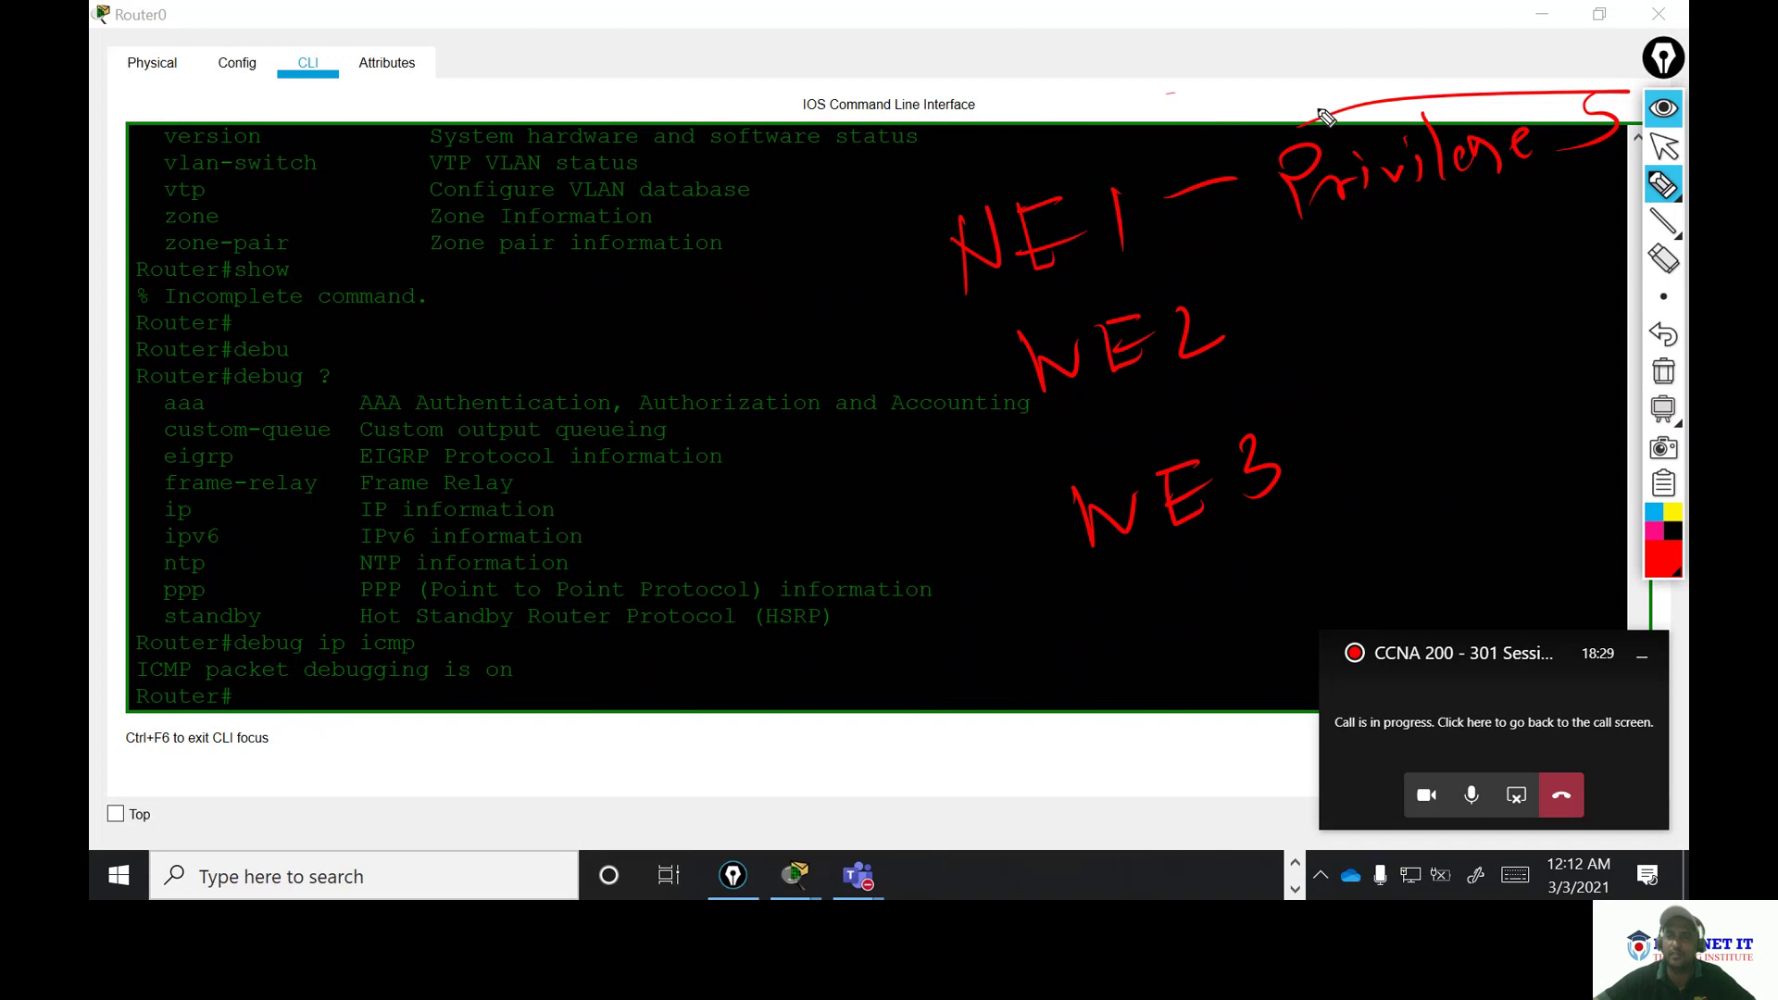
{"action": "left_click_drag", "start_coordinate": [1324, 116], "coordinate": [1132, 94]}
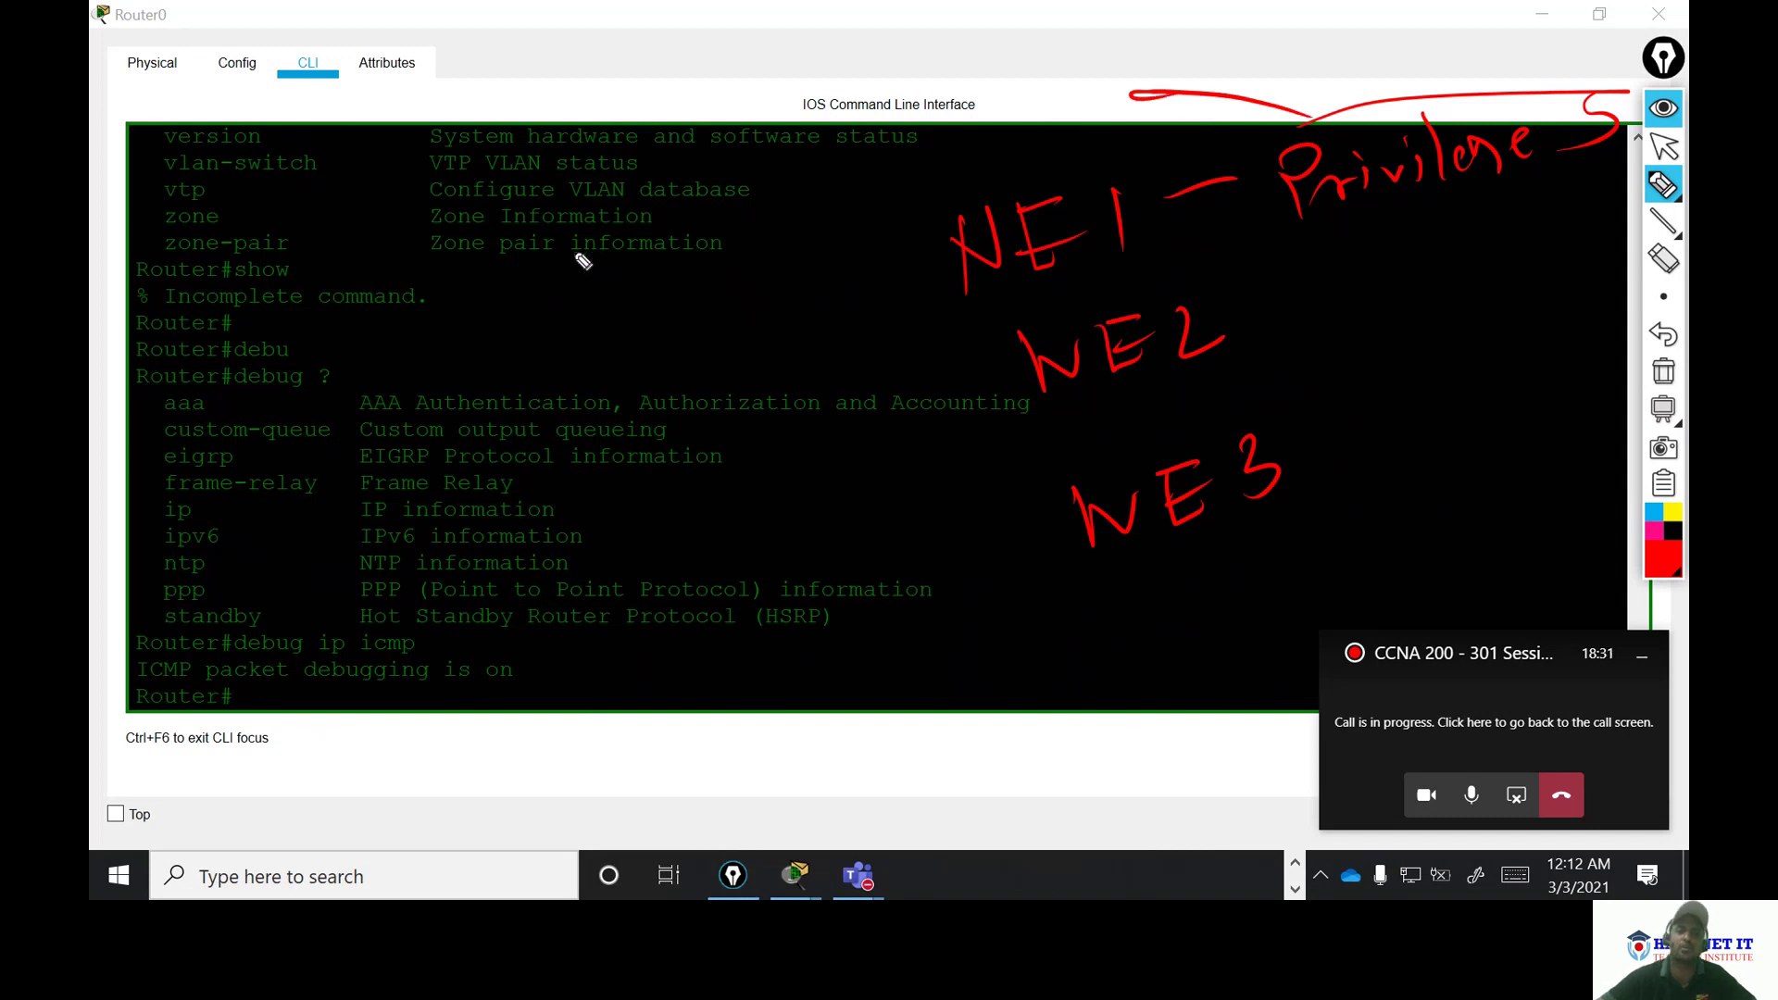
{"action": "mouse_move", "coordinate": [542, 317]}
{"action": "left_mouse_down"}
{"action": "mouse_move", "coordinate": [599, 341]}
{"action": "mouse_move", "coordinate": [687, 278]}
{"action": "left_mouse_up"}
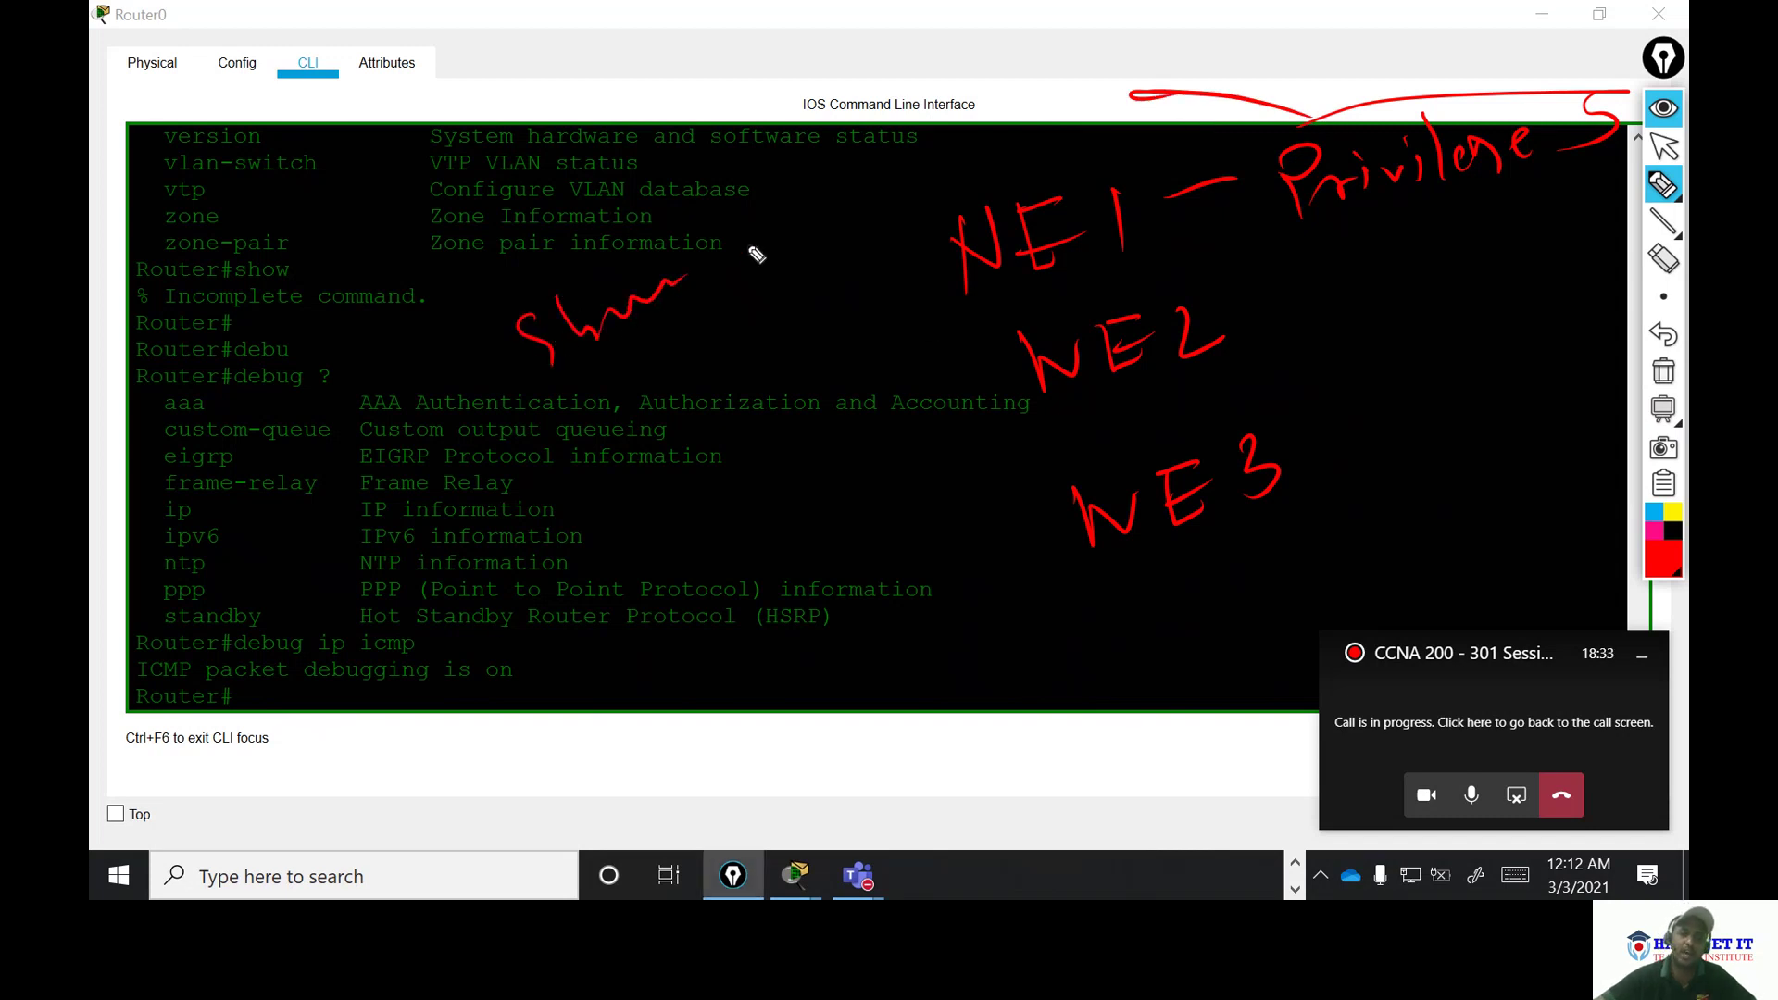
{"action": "left_click_drag", "start_coordinate": [765, 231], "coordinate": [750, 252]}
{"action": "left_click_drag", "start_coordinate": [626, 376], "coordinate": [755, 313]}
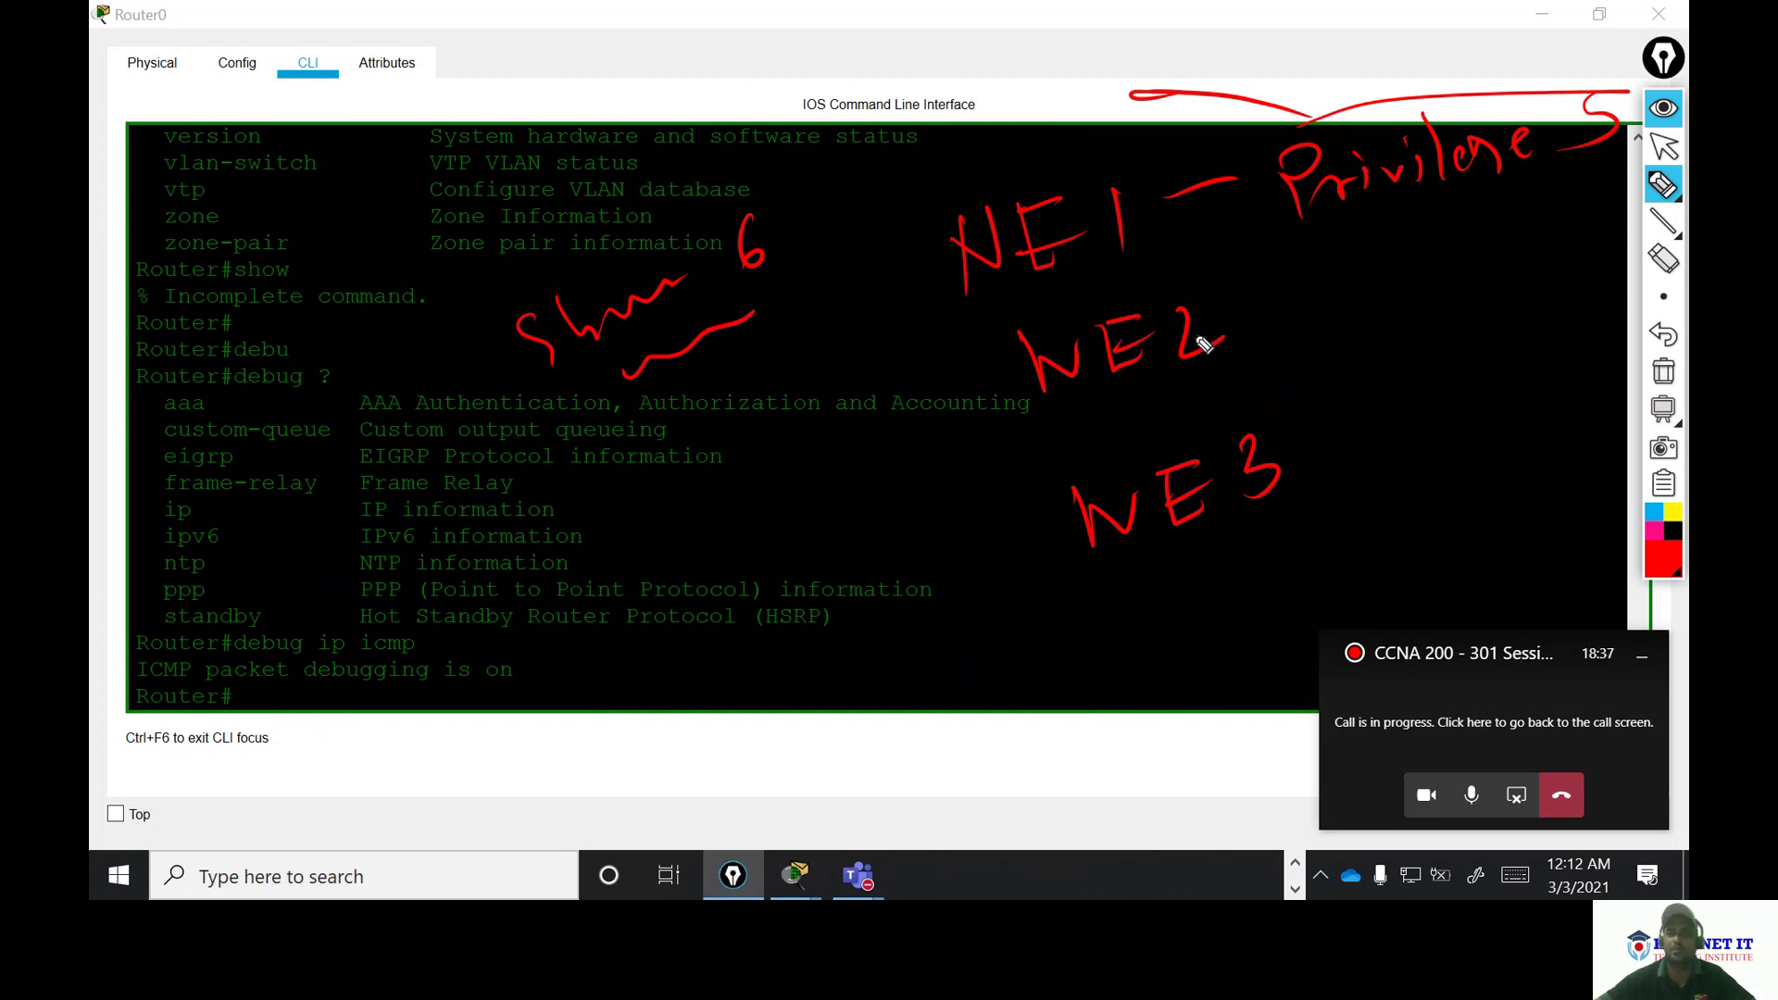
- Handwrite "Privilege 9" beside NE2 after a connecting dash, and box the whole NE2 line
{"action": "left_click_drag", "start_coordinate": [1262, 319], "coordinate": [1322, 295]}
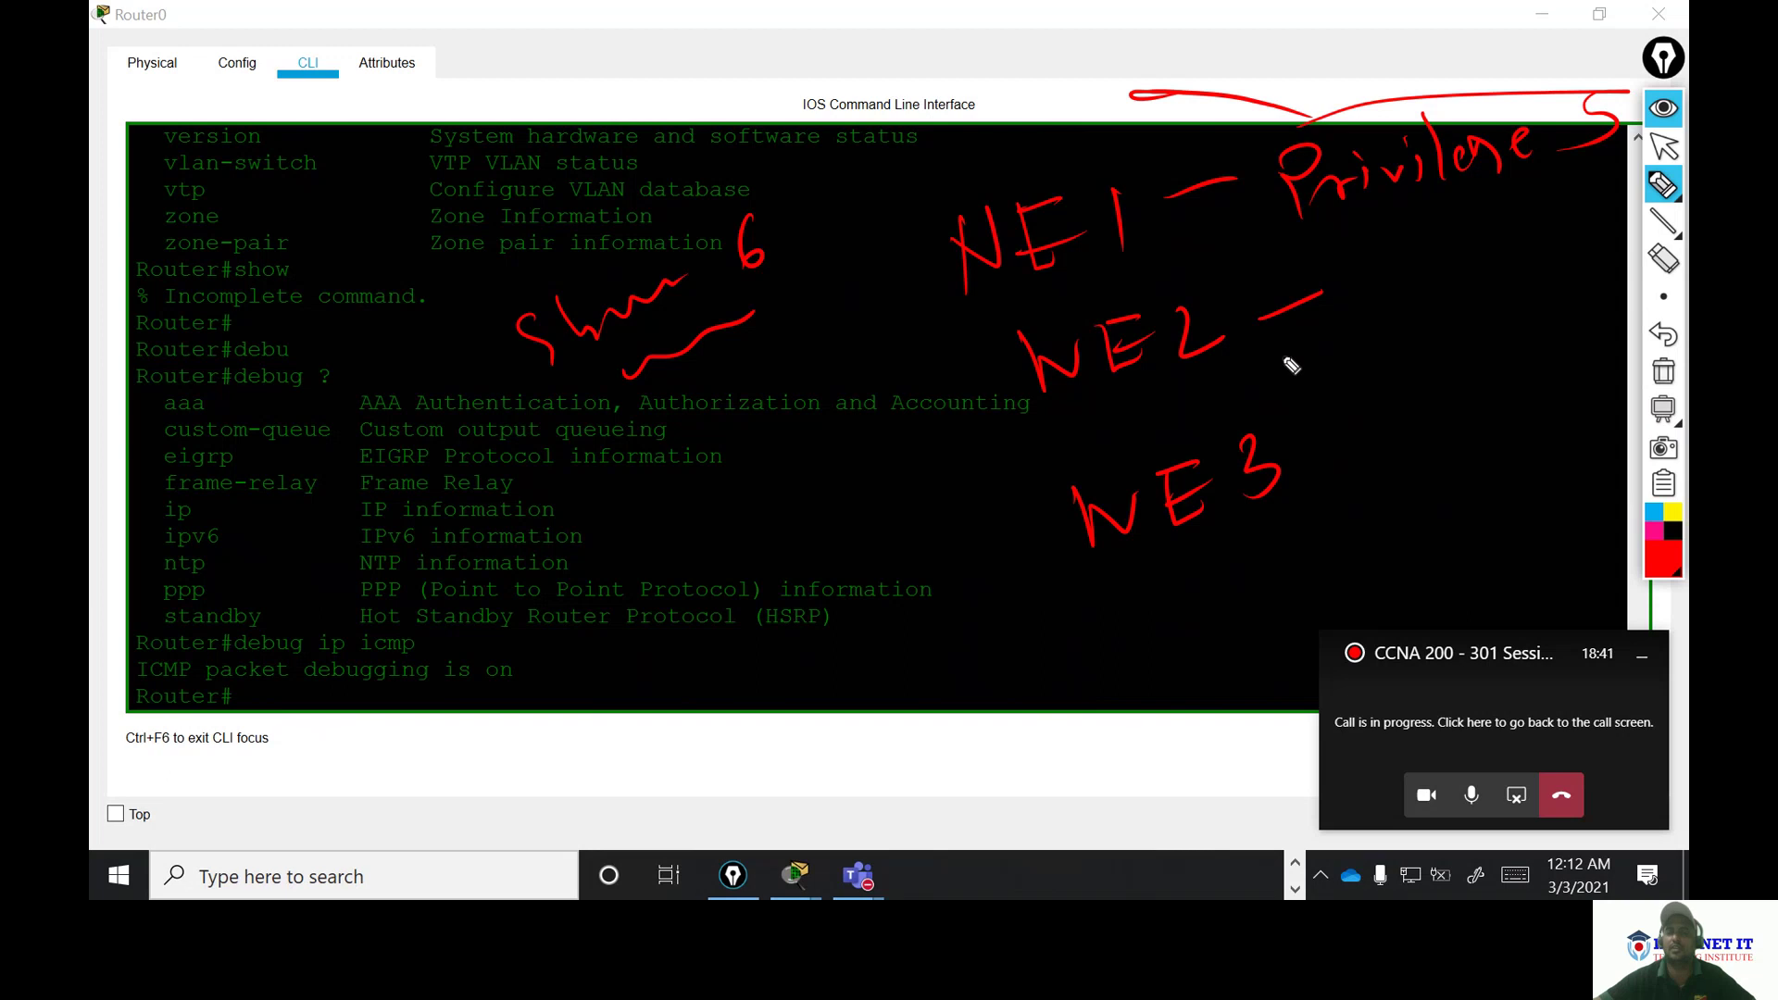
{"action": "mouse_move", "coordinate": [1339, 286]}
{"action": "left_mouse_down"}
{"action": "mouse_move", "coordinate": [1400, 326]}
{"action": "mouse_move", "coordinate": [1479, 270]}
{"action": "mouse_move", "coordinate": [1506, 293]}
{"action": "mouse_move", "coordinate": [1542, 250]}
{"action": "mouse_move", "coordinate": [1553, 276]}
{"action": "mouse_move", "coordinate": [1577, 228]}
{"action": "mouse_move", "coordinate": [1608, 295]}
{"action": "left_mouse_up"}
{"action": "mouse_move", "coordinate": [1003, 329]}
{"action": "left_mouse_down"}
{"action": "mouse_move", "coordinate": [1612, 179]}
{"action": "mouse_move", "coordinate": [1195, 389]}
{"action": "left_mouse_up"}
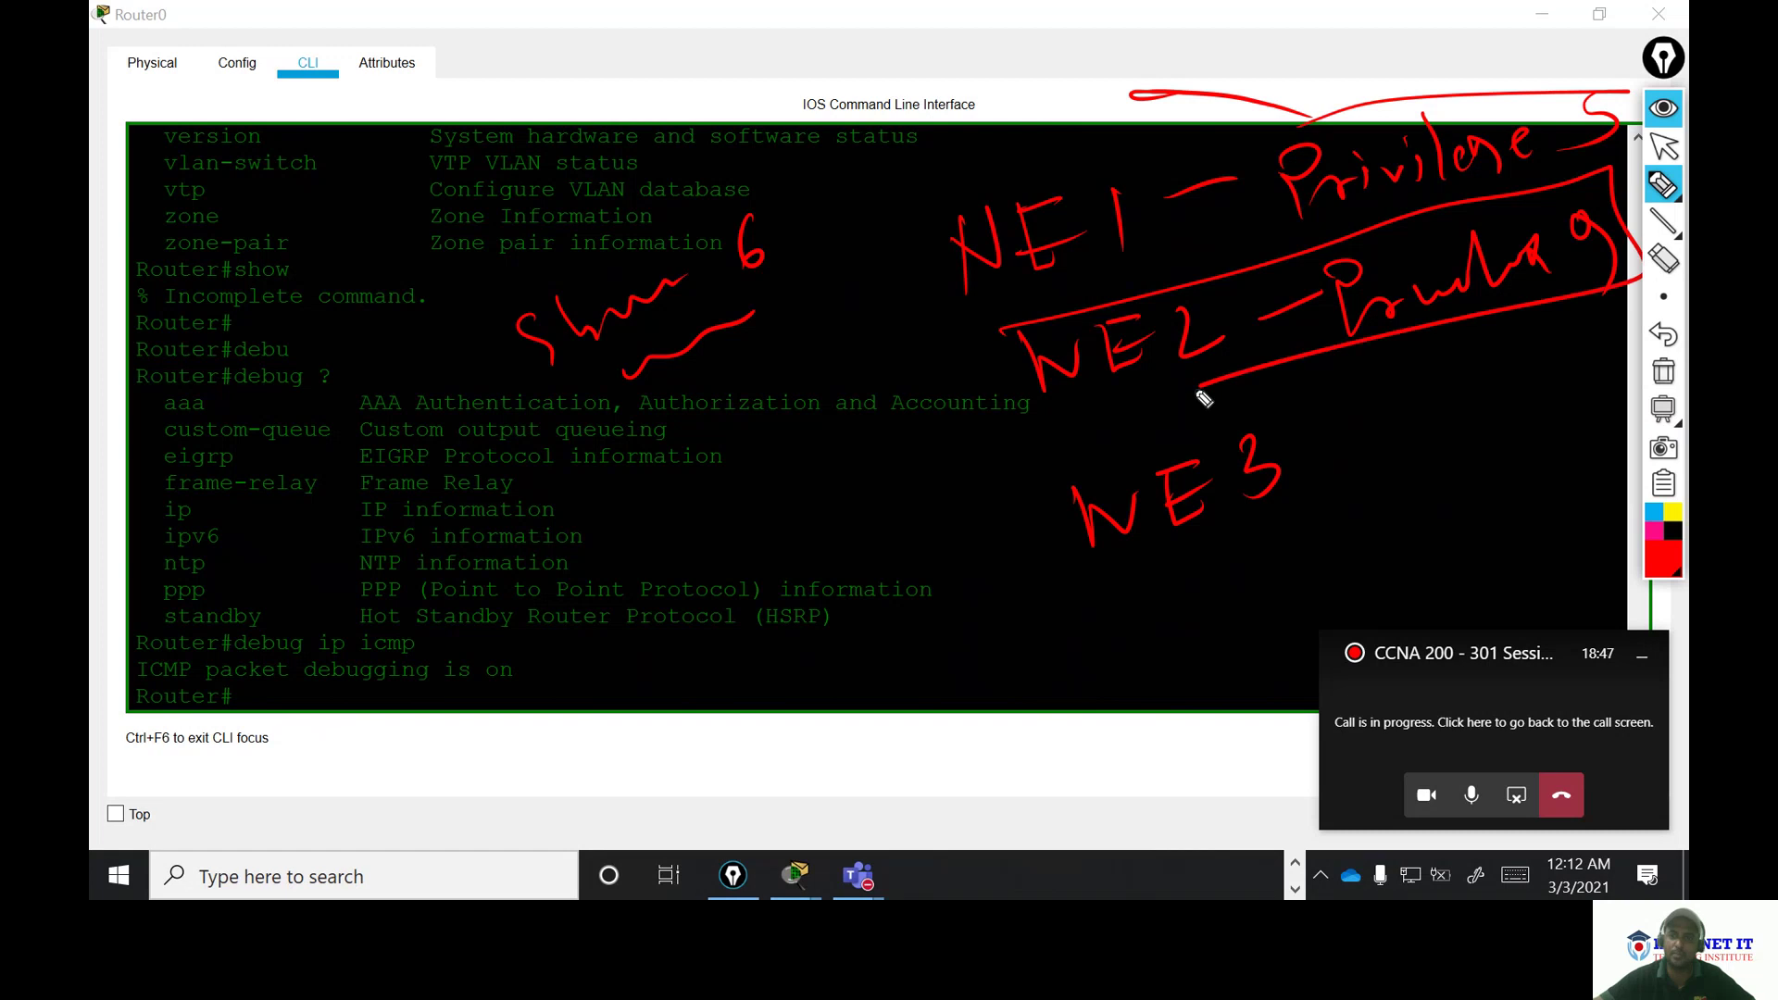
- Draw red boxes around NE1 and NE3, and write a circled 15 beside NE3
{"action": "mouse_move", "coordinate": [924, 200]}
{"action": "left_mouse_down"}
{"action": "mouse_move", "coordinate": [1228, 129]}
{"action": "mouse_move", "coordinate": [1231, 235]}
{"action": "mouse_move", "coordinate": [1117, 250]}
{"action": "left_mouse_up"}
{"action": "mouse_move", "coordinate": [1037, 501]}
{"action": "left_mouse_down"}
{"action": "mouse_move", "coordinate": [1373, 407]}
{"action": "mouse_move", "coordinate": [1102, 592]}
{"action": "mouse_move", "coordinate": [1034, 542]}
{"action": "left_mouse_up"}
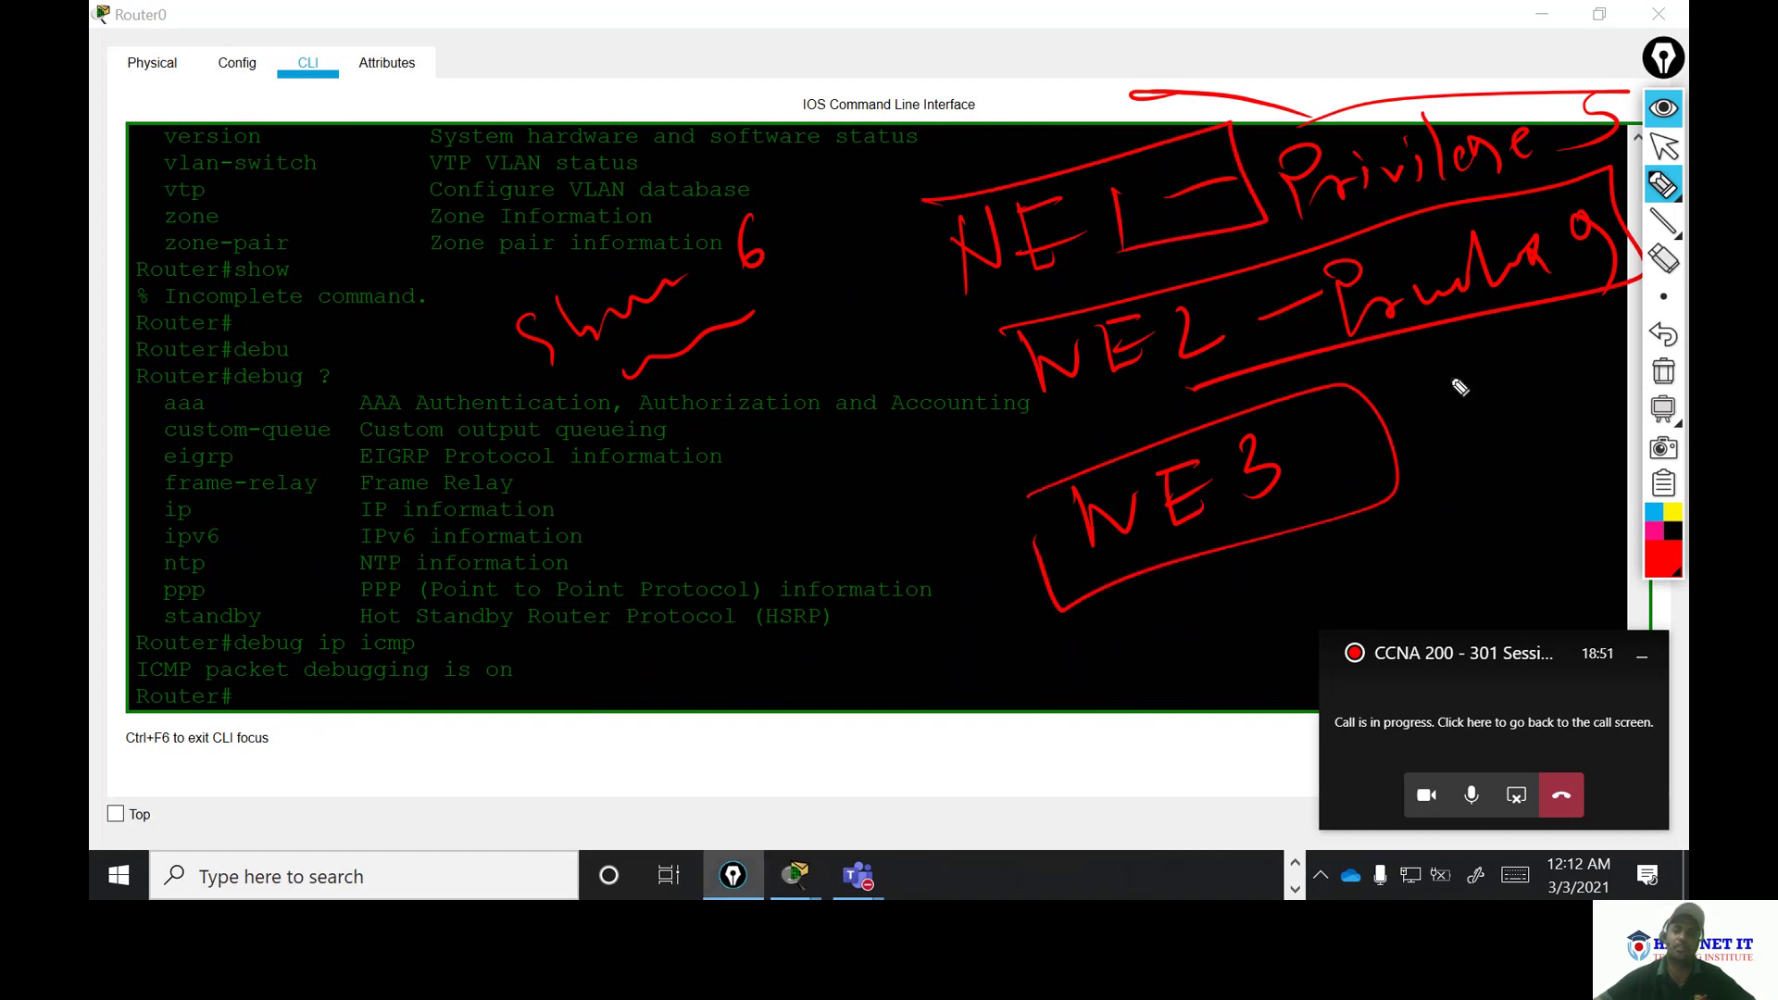
{"action": "left_click_drag", "start_coordinate": [1466, 383], "coordinate": [1479, 442]}
{"action": "mouse_move", "coordinate": [1521, 379]}
{"action": "left_mouse_down"}
{"action": "mouse_move", "coordinate": [1504, 435]}
{"action": "mouse_move", "coordinate": [1434, 494]}
{"action": "left_mouse_up"}
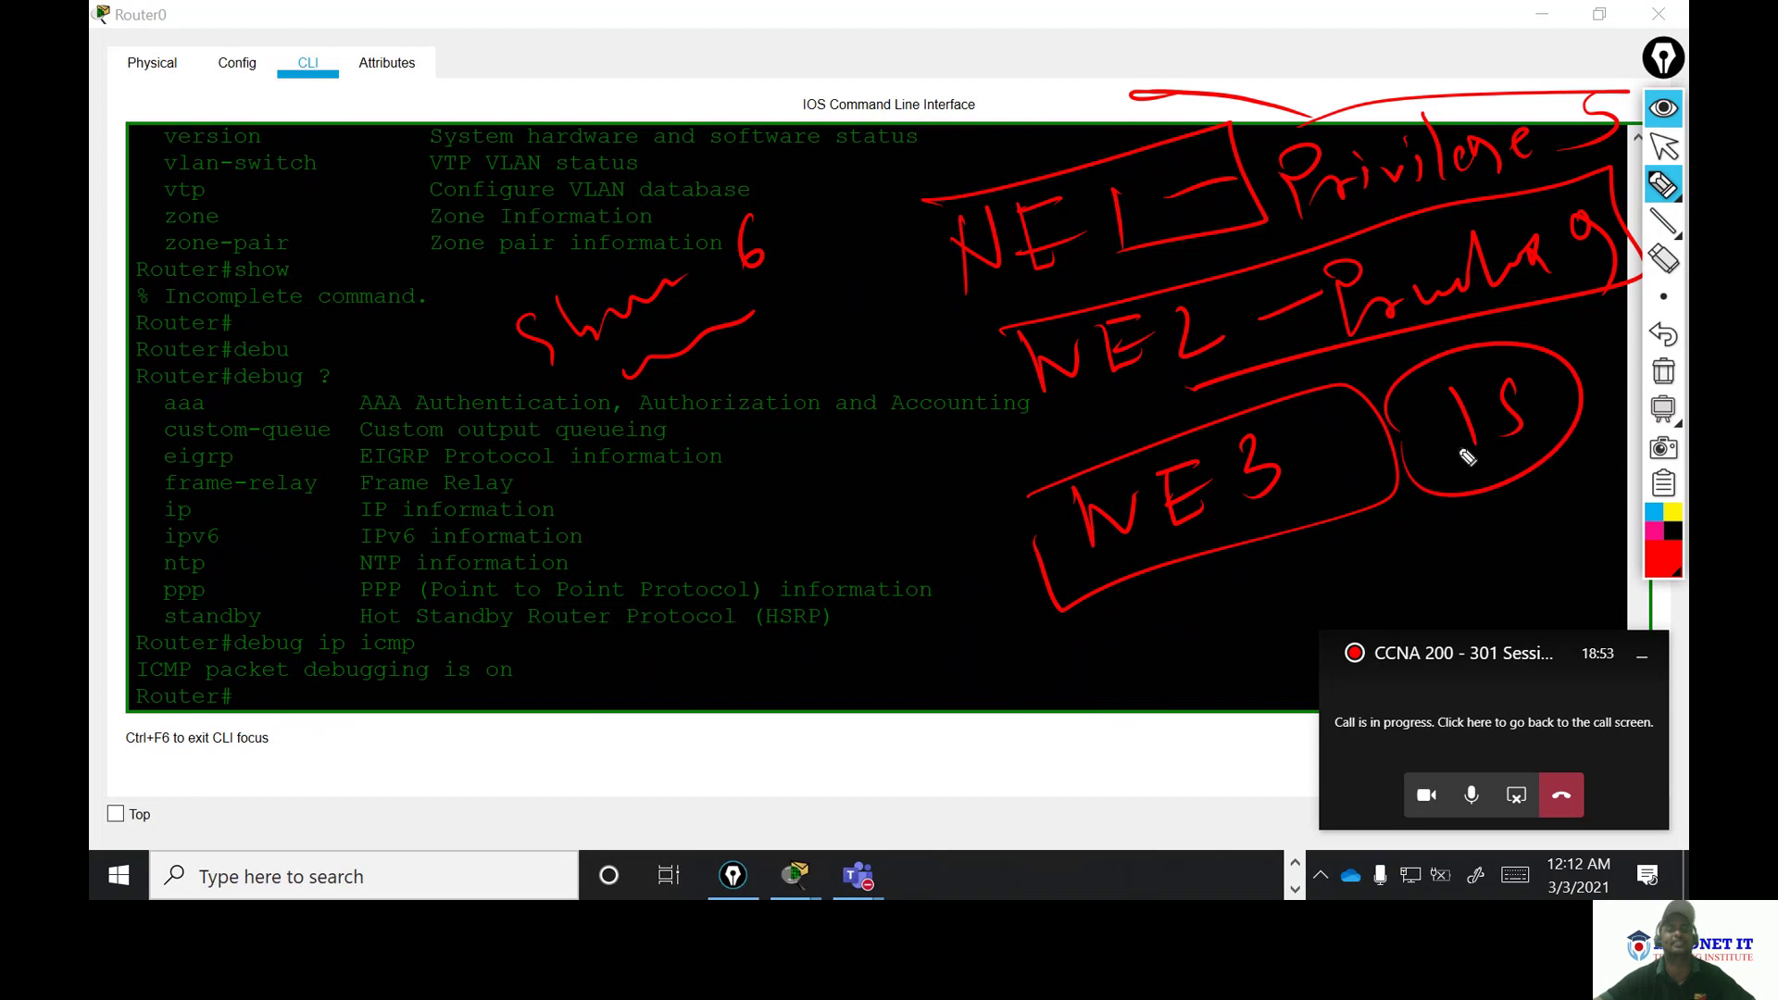
- Draw a long red line beside the three labels with an arrow branching to each of NE1, NE2 and NE3
{"action": "left_click_drag", "start_coordinate": [942, 593], "coordinate": [947, 597]}
{"action": "mouse_move", "coordinate": [876, 271]}
{"action": "left_mouse_down"}
{"action": "mouse_move", "coordinate": [945, 257]}
{"action": "mouse_move", "coordinate": [937, 319]}
{"action": "left_mouse_up"}
{"action": "mouse_move", "coordinate": [917, 391]}
{"action": "left_mouse_down"}
{"action": "mouse_move", "coordinate": [995, 356]}
{"action": "mouse_move", "coordinate": [1010, 415]}
{"action": "left_mouse_up"}
{"action": "mouse_move", "coordinate": [940, 514]}
{"action": "left_mouse_down"}
{"action": "mouse_move", "coordinate": [1014, 477]}
{"action": "mouse_move", "coordinate": [1015, 510]}
{"action": "left_mouse_up"}
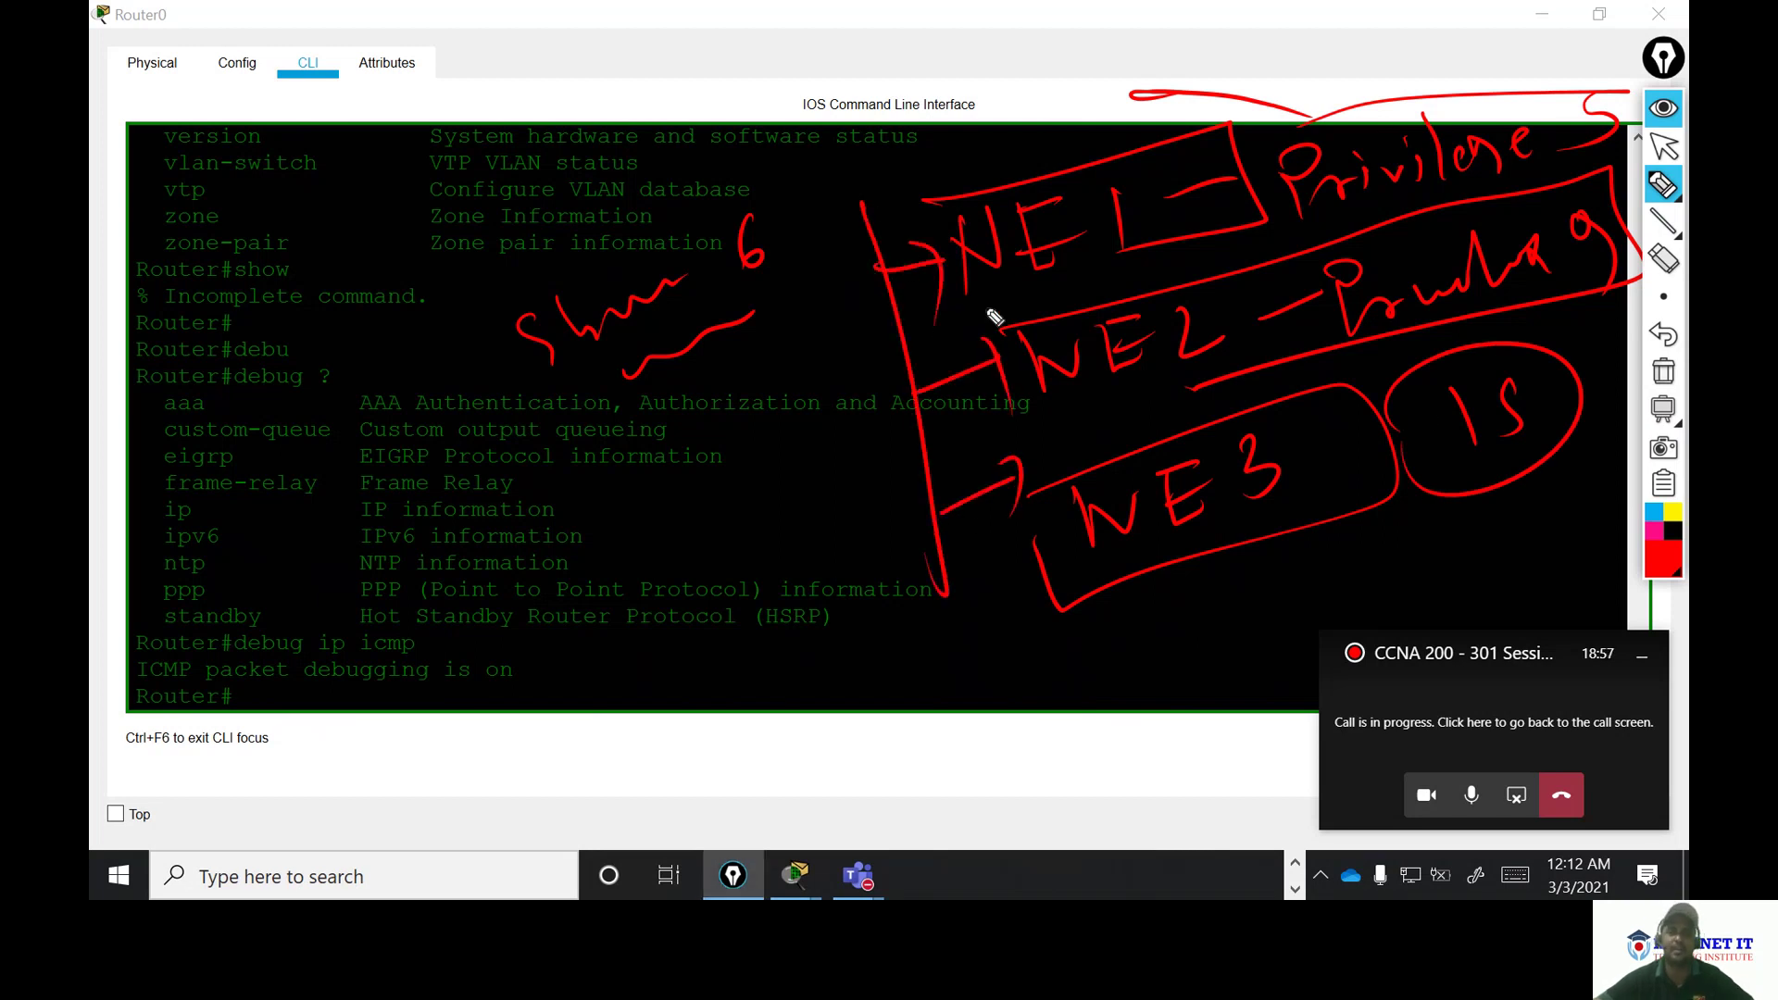
- Draw a red four-sided box over the debug list and a curved arrow from it up toward NE1
{"action": "mouse_move", "coordinate": [700, 514]}
{"action": "left_mouse_down"}
{"action": "mouse_move", "coordinate": [839, 407]}
{"action": "mouse_move", "coordinate": [780, 577]}
{"action": "mouse_move", "coordinate": [666, 516]}
{"action": "left_mouse_up"}
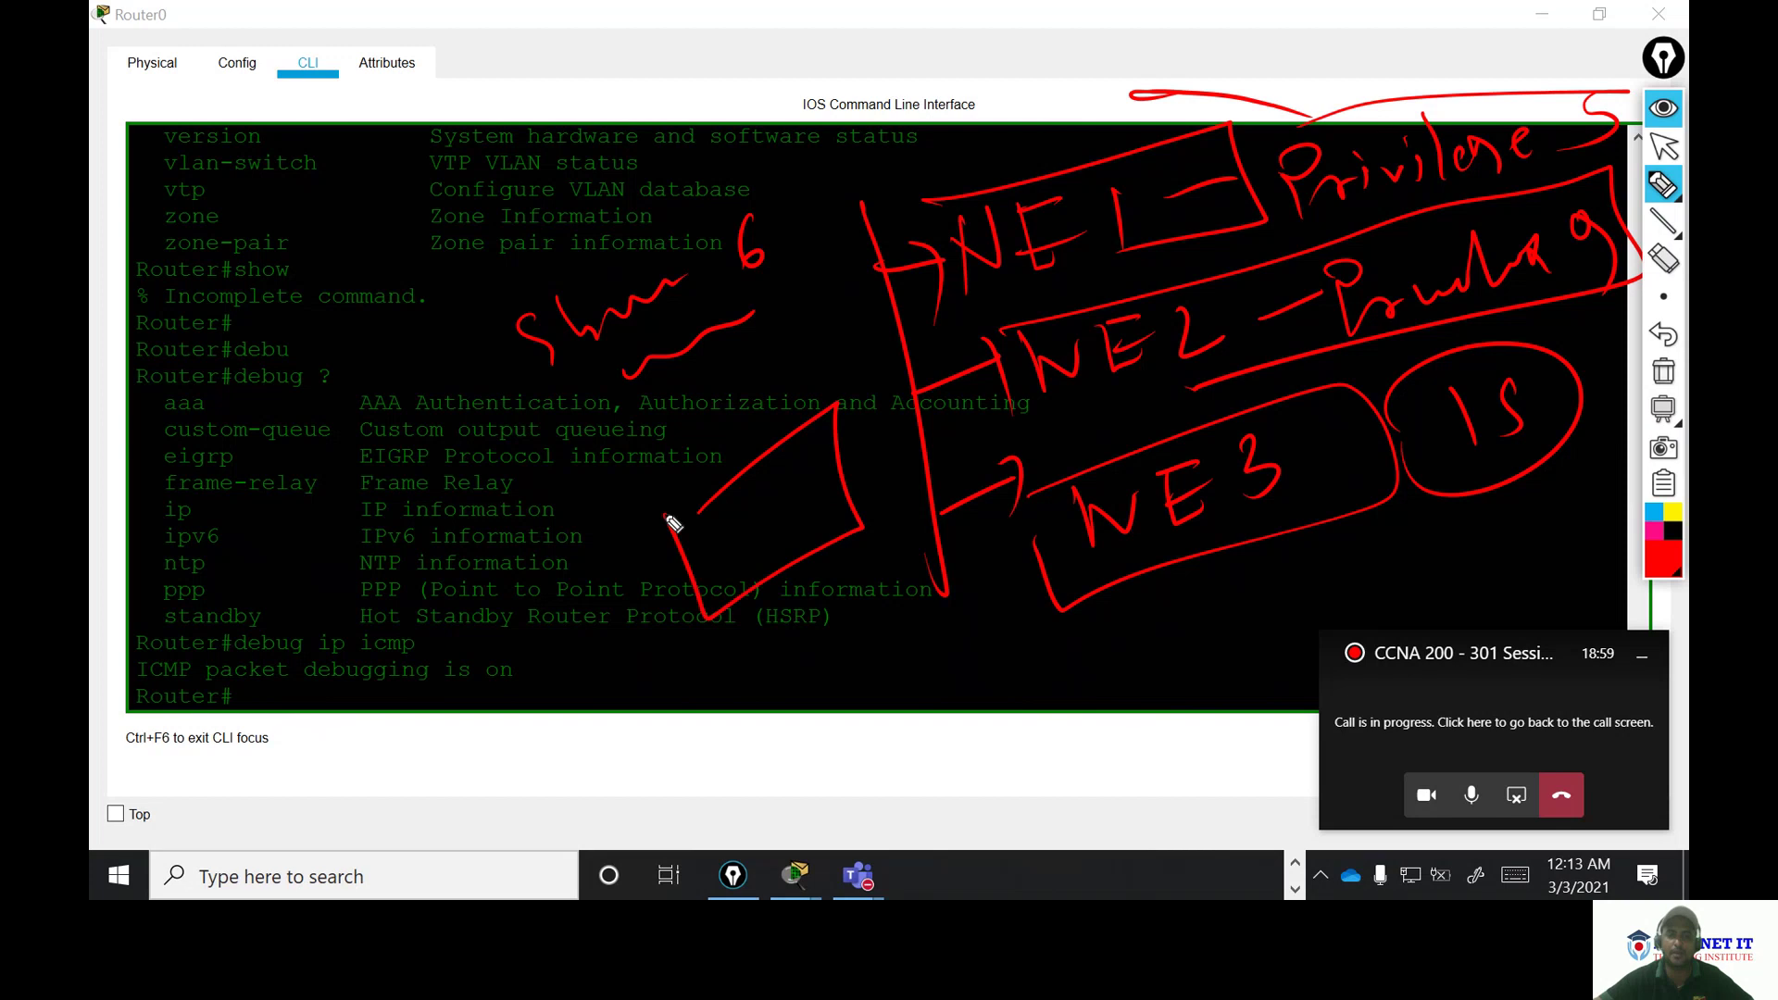
{"action": "mouse_move", "coordinate": [766, 488]}
{"action": "left_mouse_down"}
{"action": "mouse_move", "coordinate": [742, 366]}
{"action": "mouse_move", "coordinate": [897, 324]}
{"action": "left_mouse_up"}
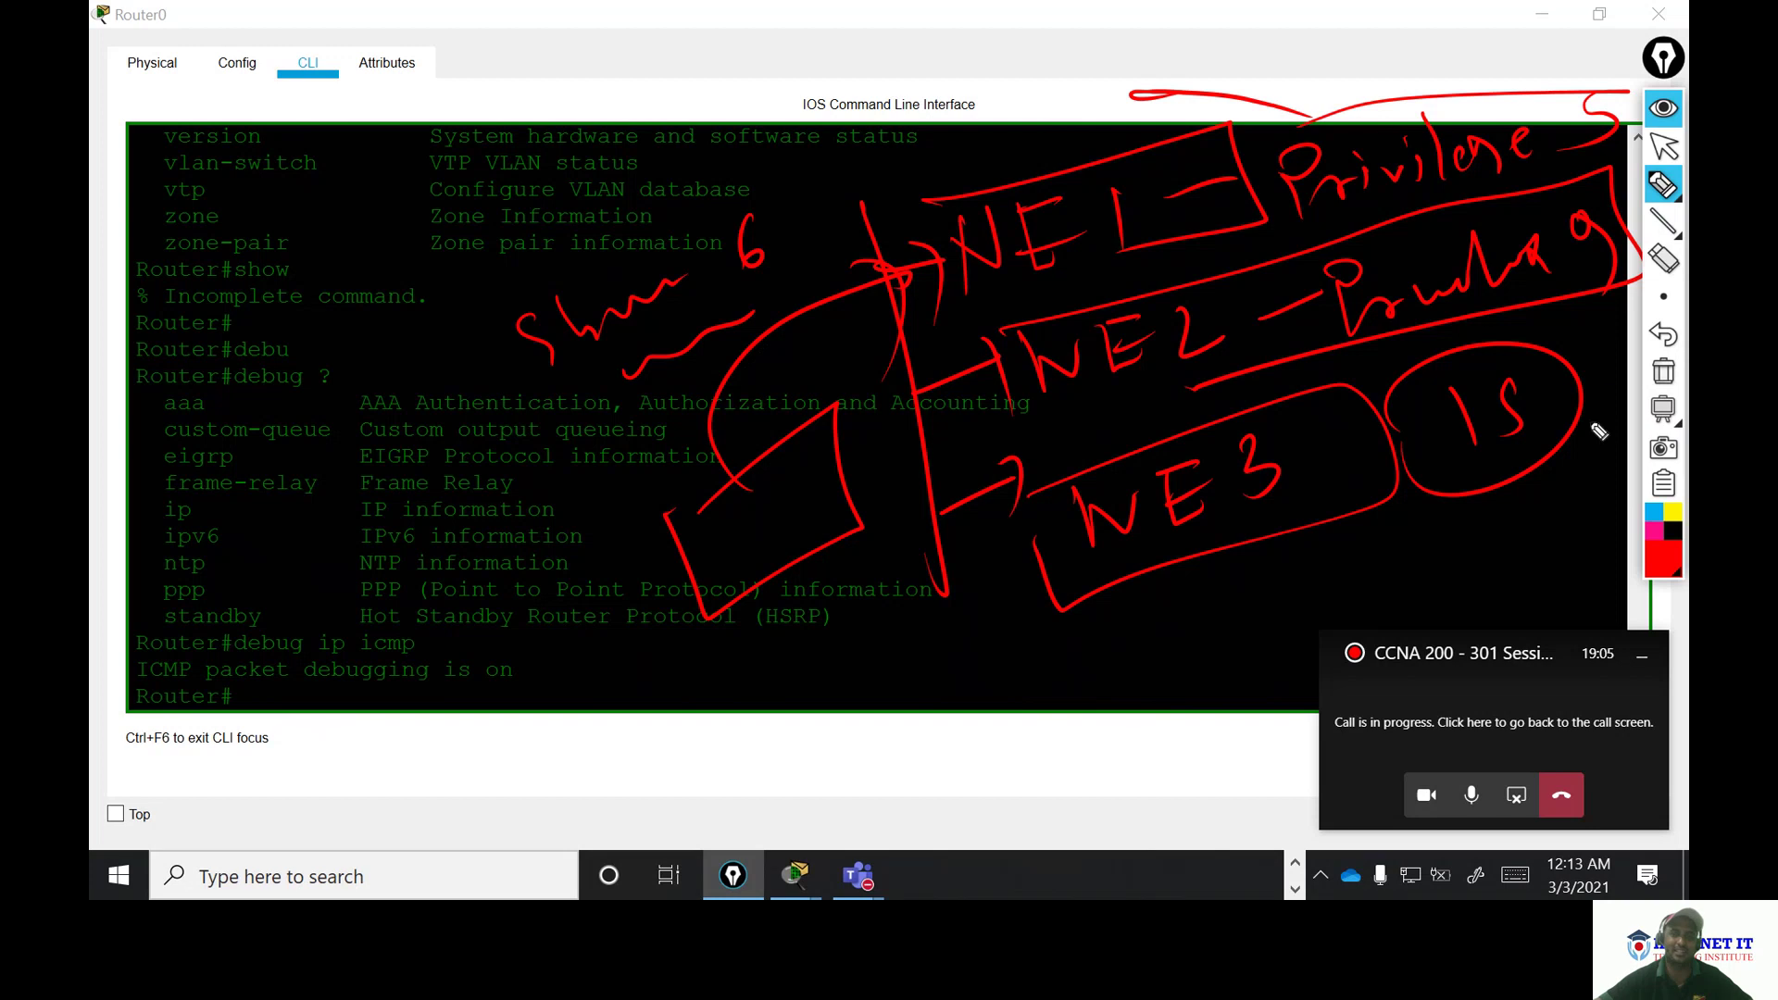
- Clear all the drawn annotations from the screen and switch from the pen back to the pointer
{"action": "left_click", "coordinate": [1664, 371]}
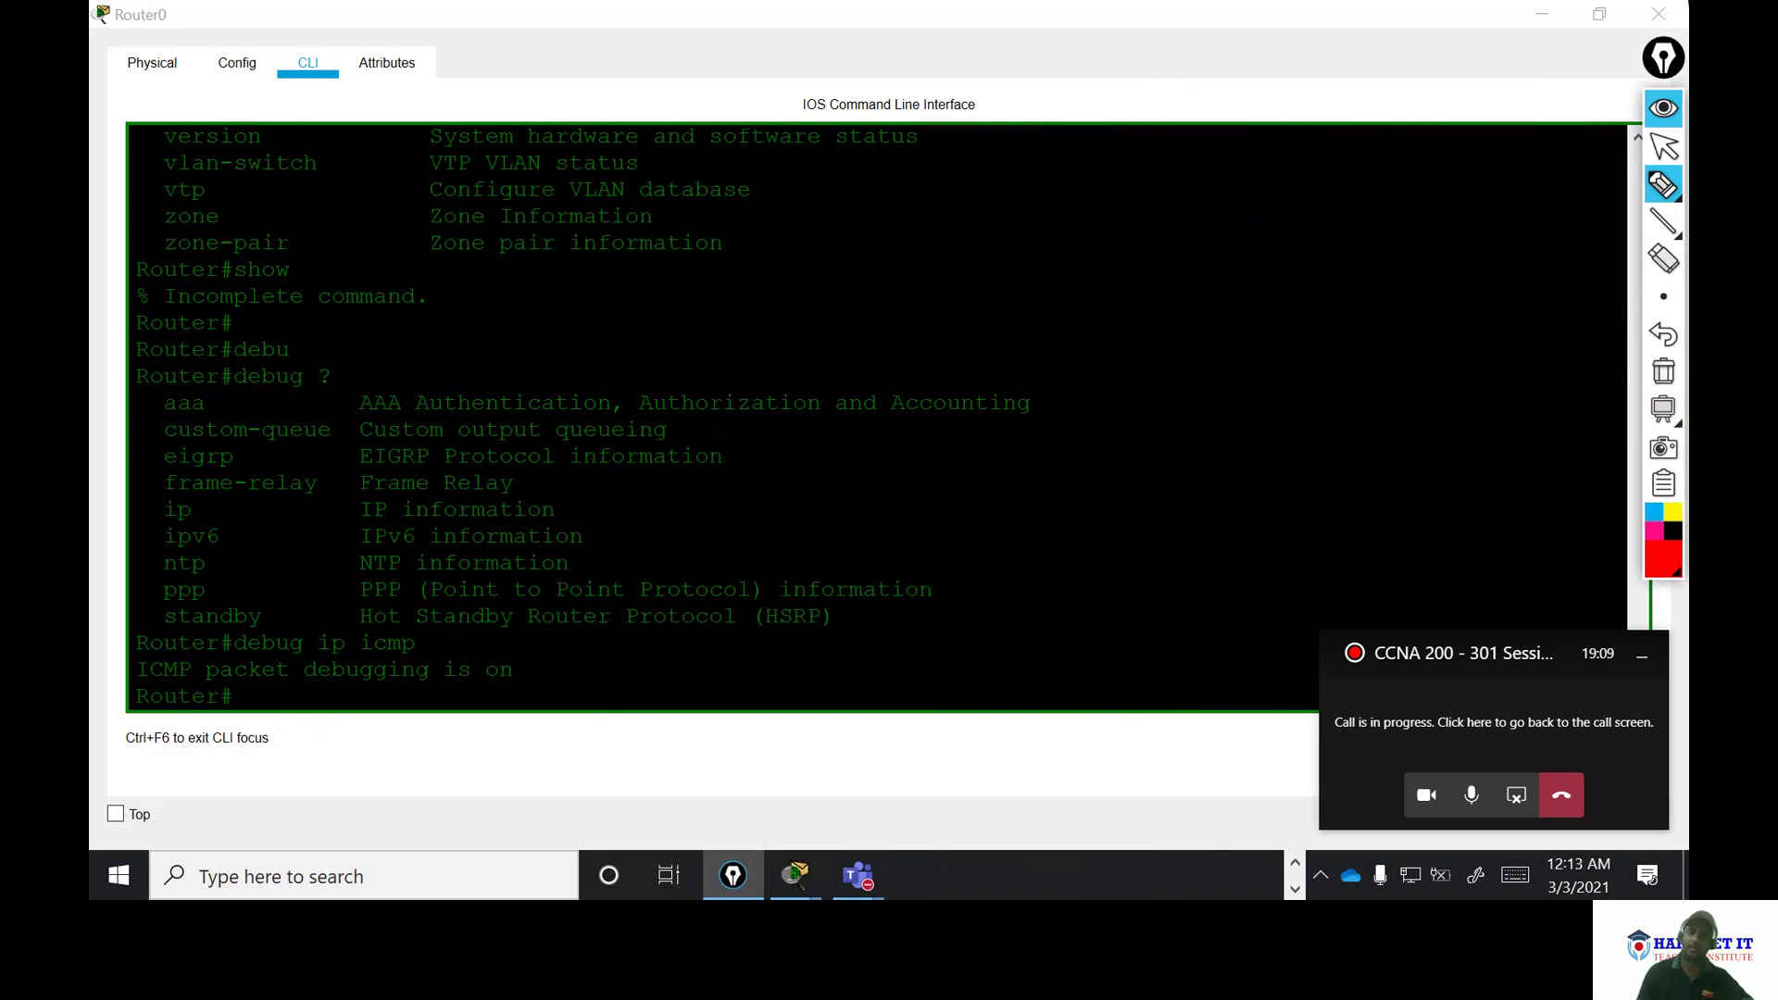
{"action": "left_click_drag", "start_coordinate": [90, 850], "coordinate": [149, 713]}
{"action": "left_click", "coordinate": [1664, 186]}
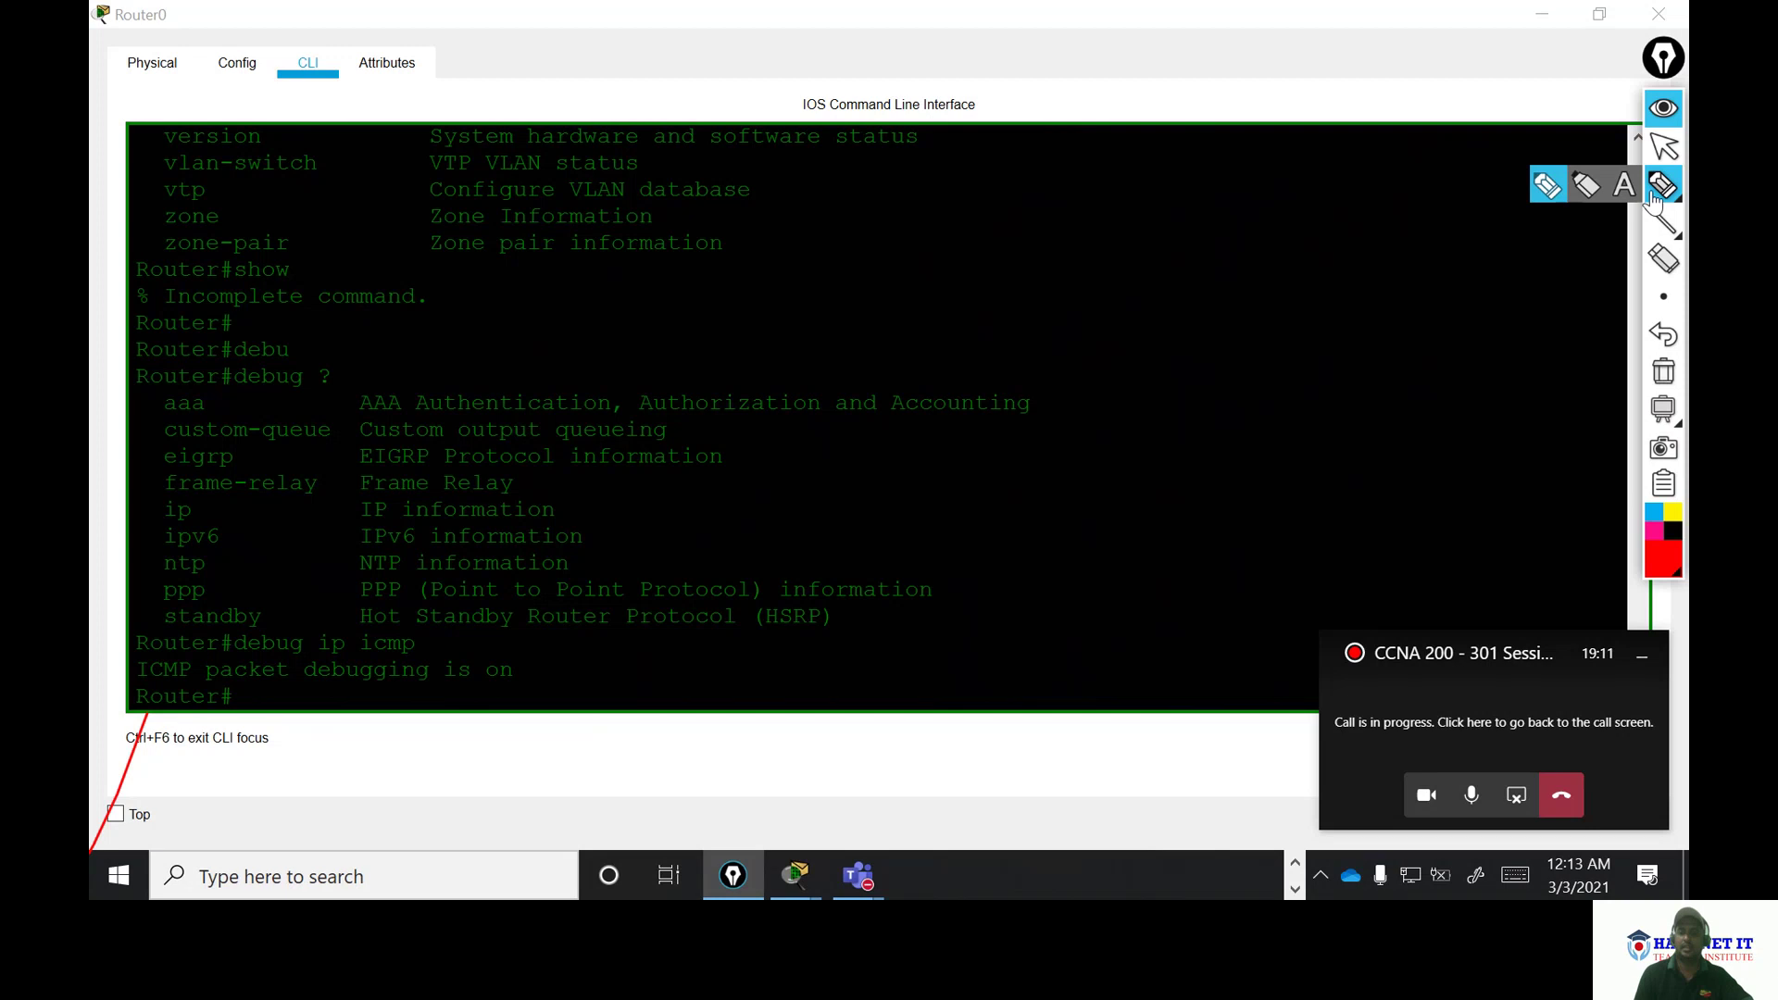
{"action": "left_click", "coordinate": [1664, 146]}
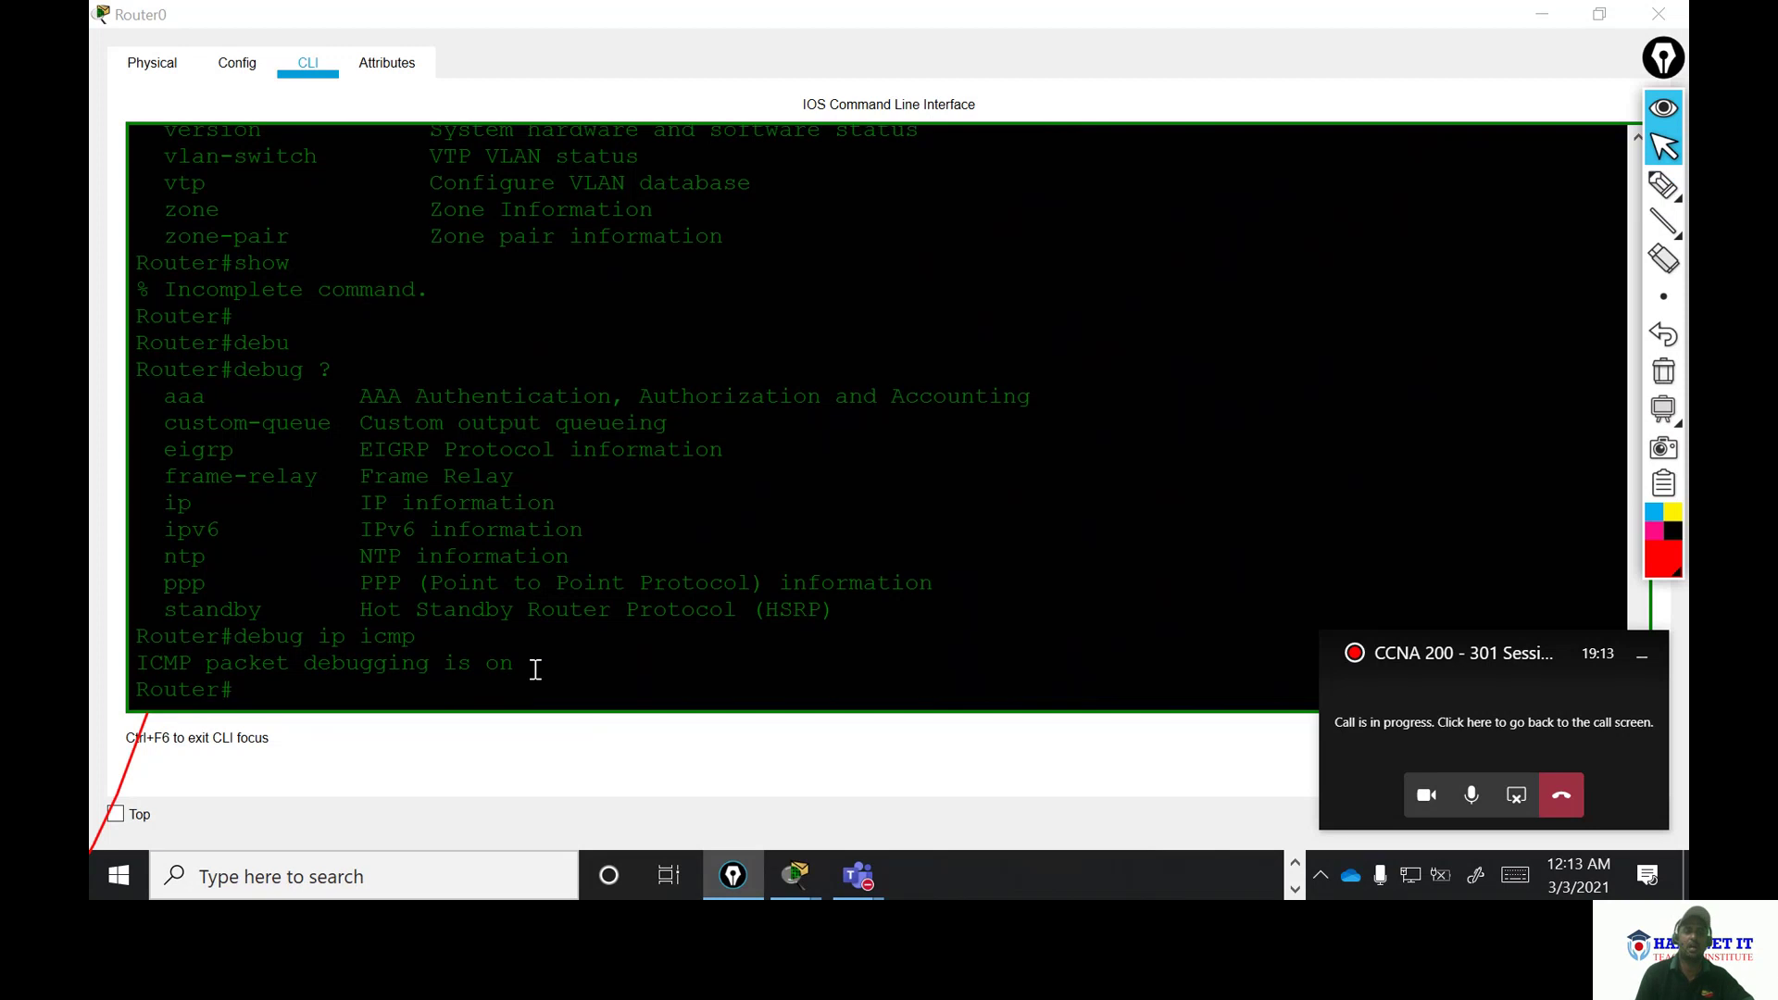
- Enter global configuration mode on the router with configure terminal, adding a few blank prompt lines around it
{"action": "key", "text": "Return"}
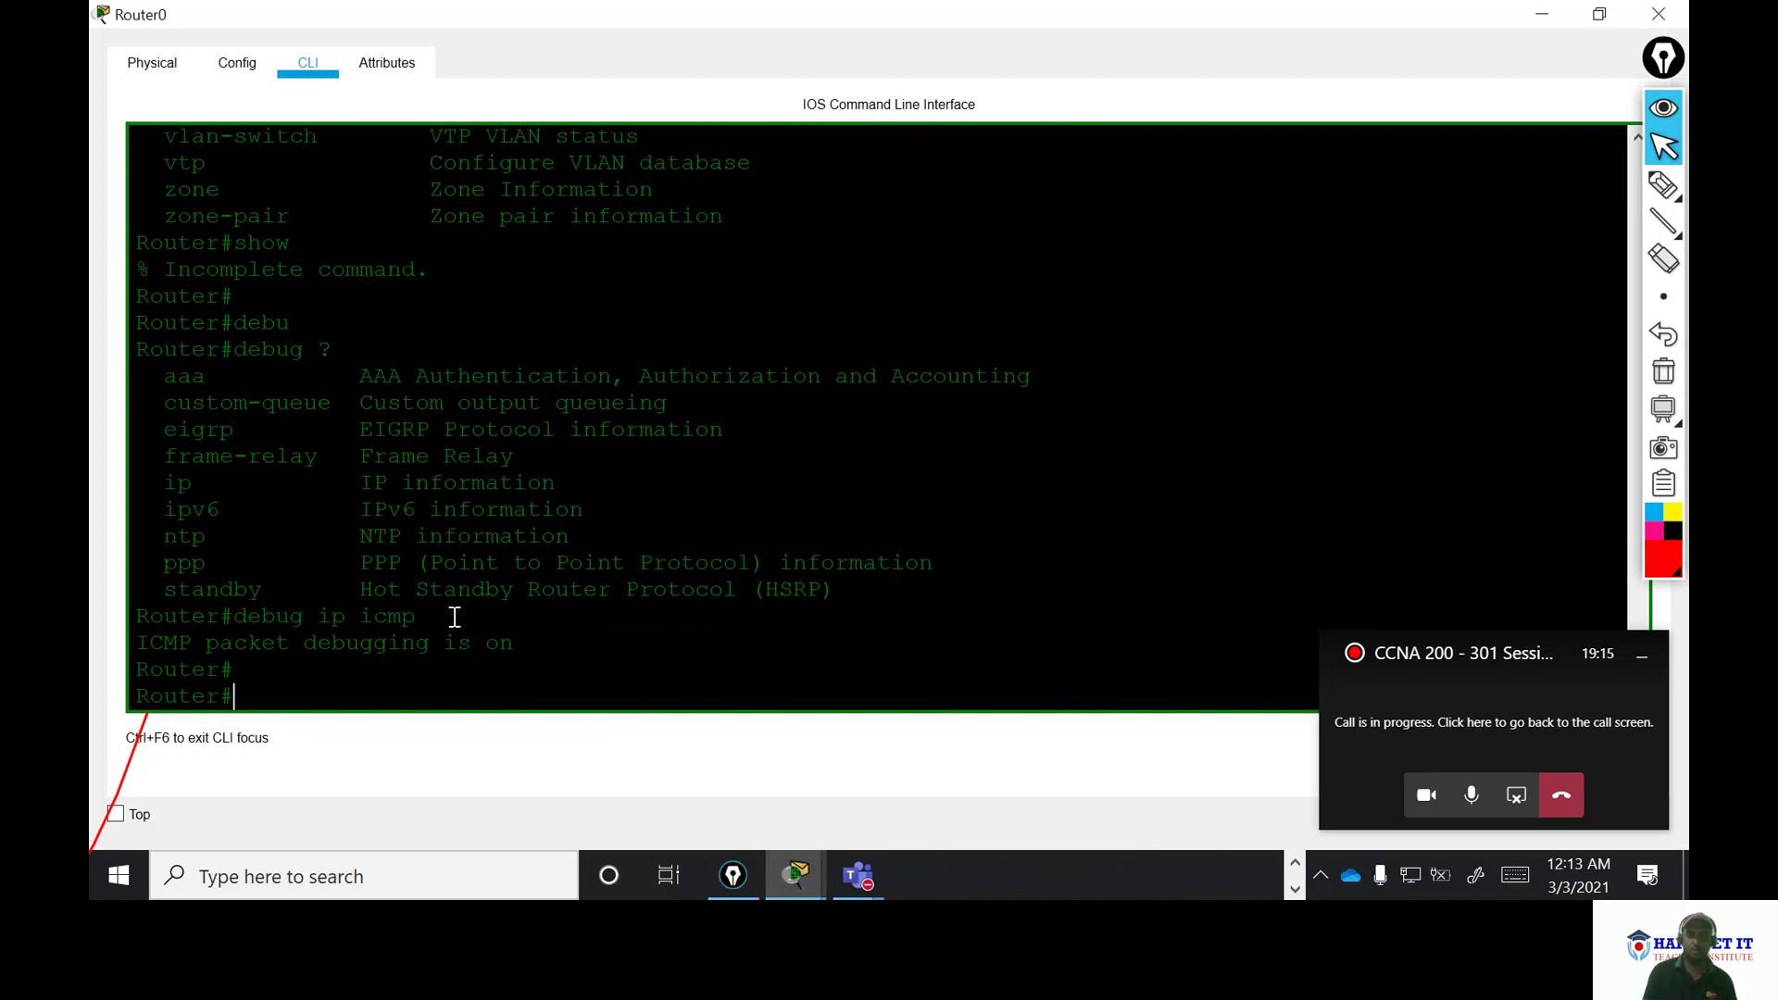
{"action": "key", "text": "Return"}
{"action": "key", "text": "Return"}
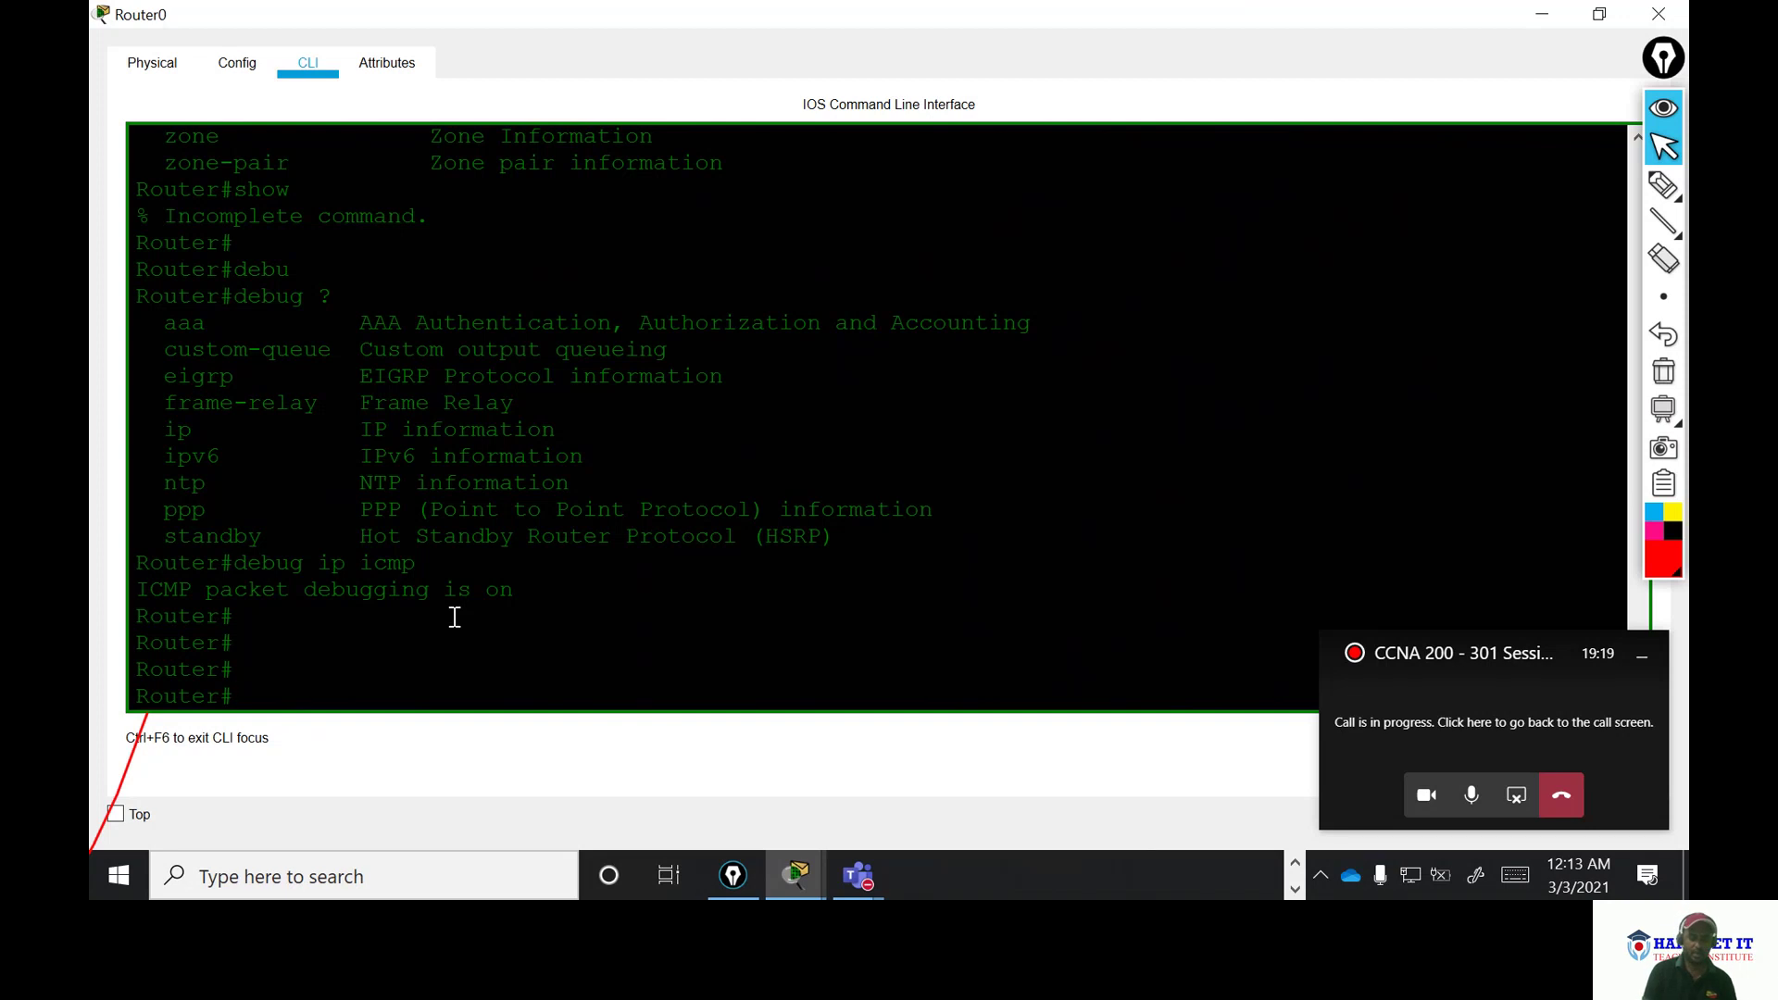
{"action": "type", "text": "configure ter"}
{"action": "key", "text": "Tab"}
{"action": "key", "text": "Return"}
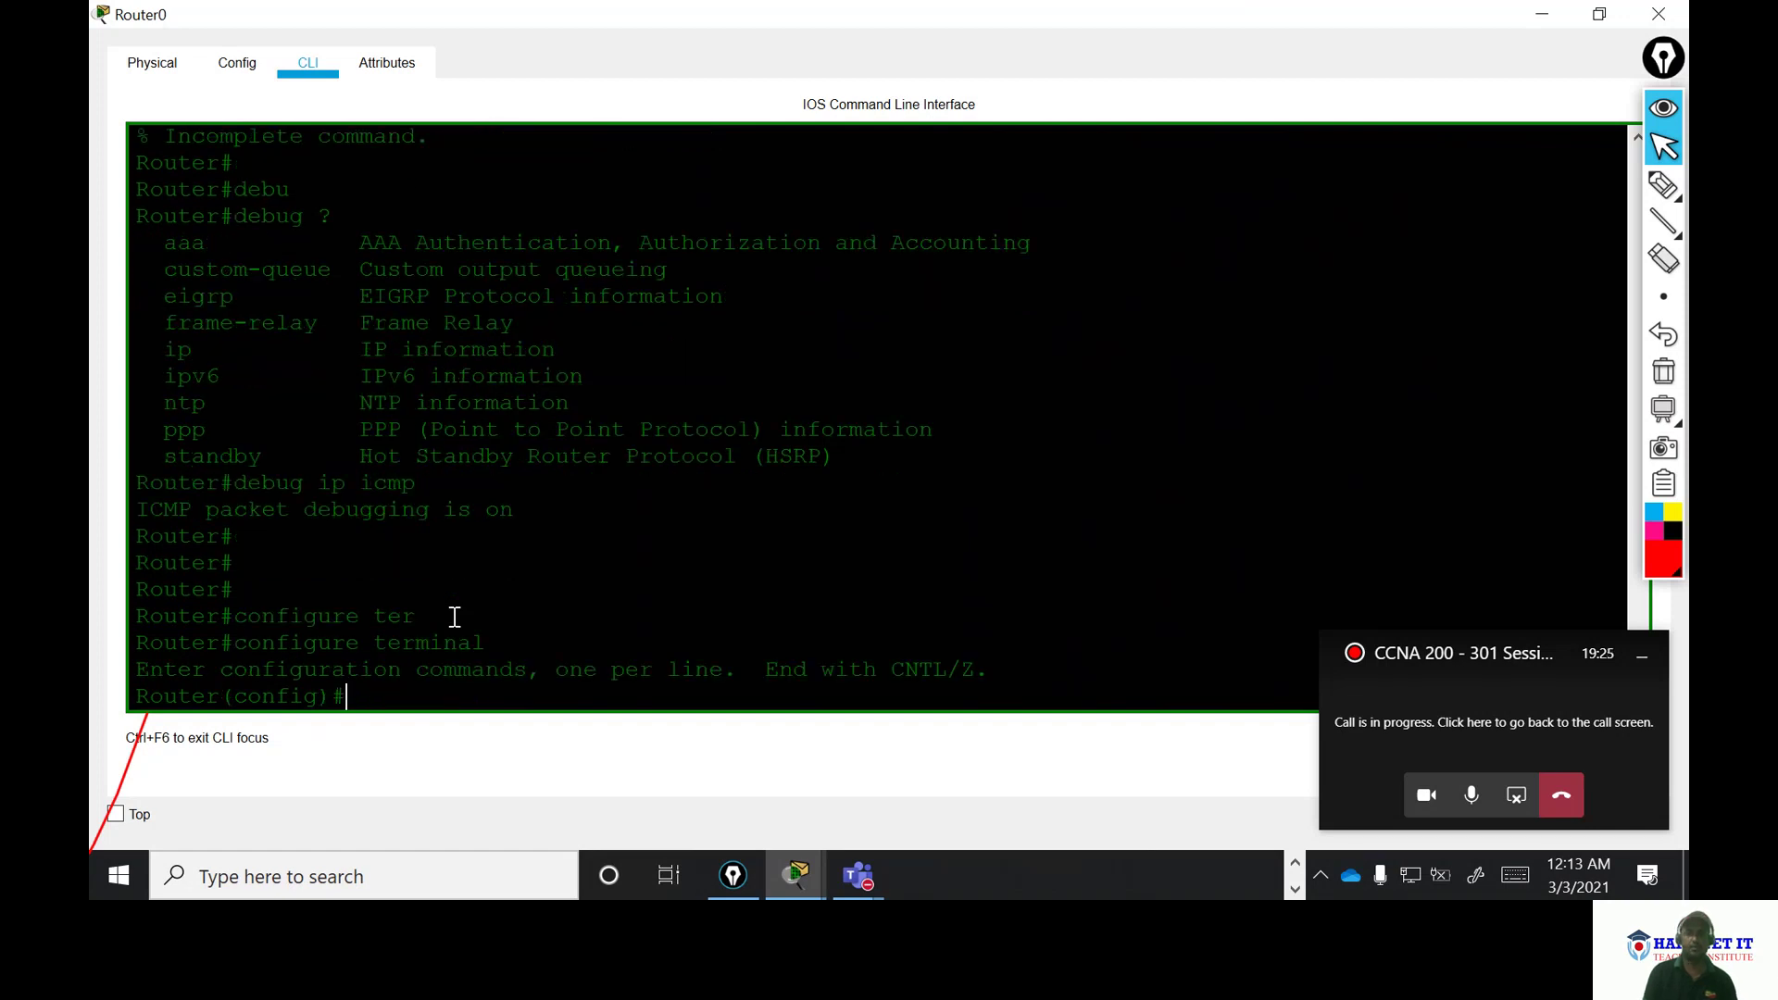
{"action": "key", "text": "Return"}
{"action": "key", "text": "Return"}
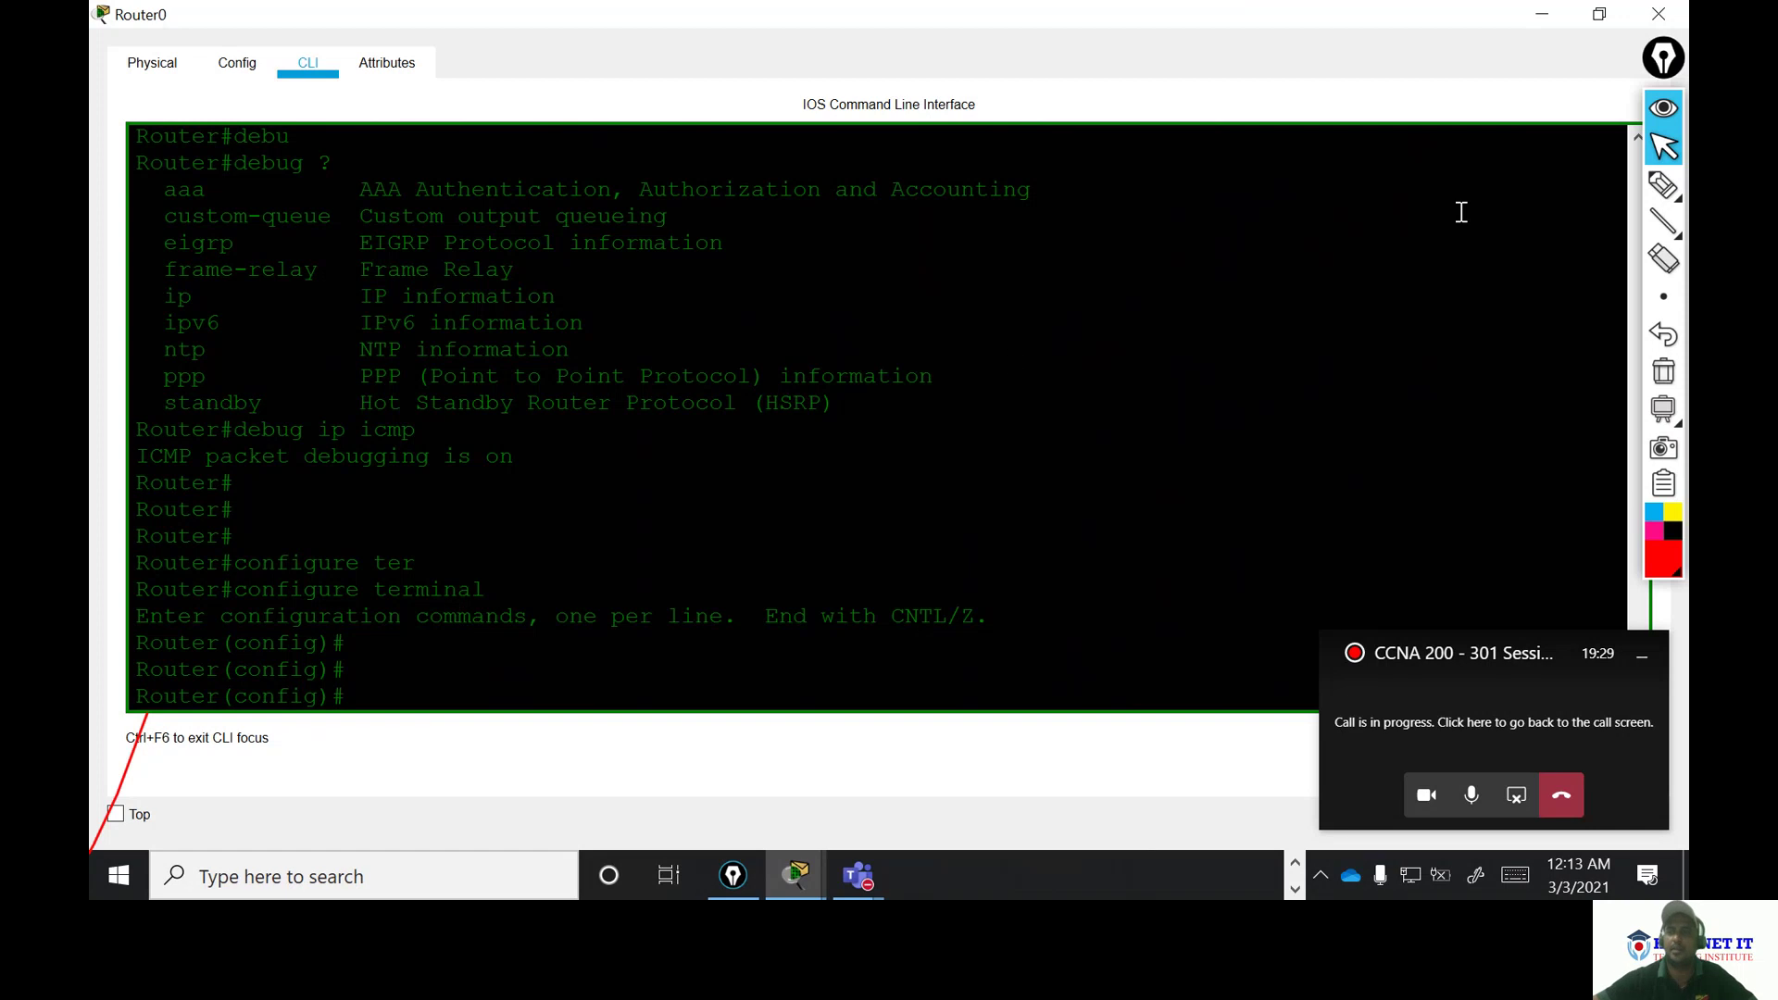
- Handwrite "Hostname(config)#" in red over the empty area of the CLI, with a check mark below Hostname
{"action": "left_click", "coordinate": [1661, 190]}
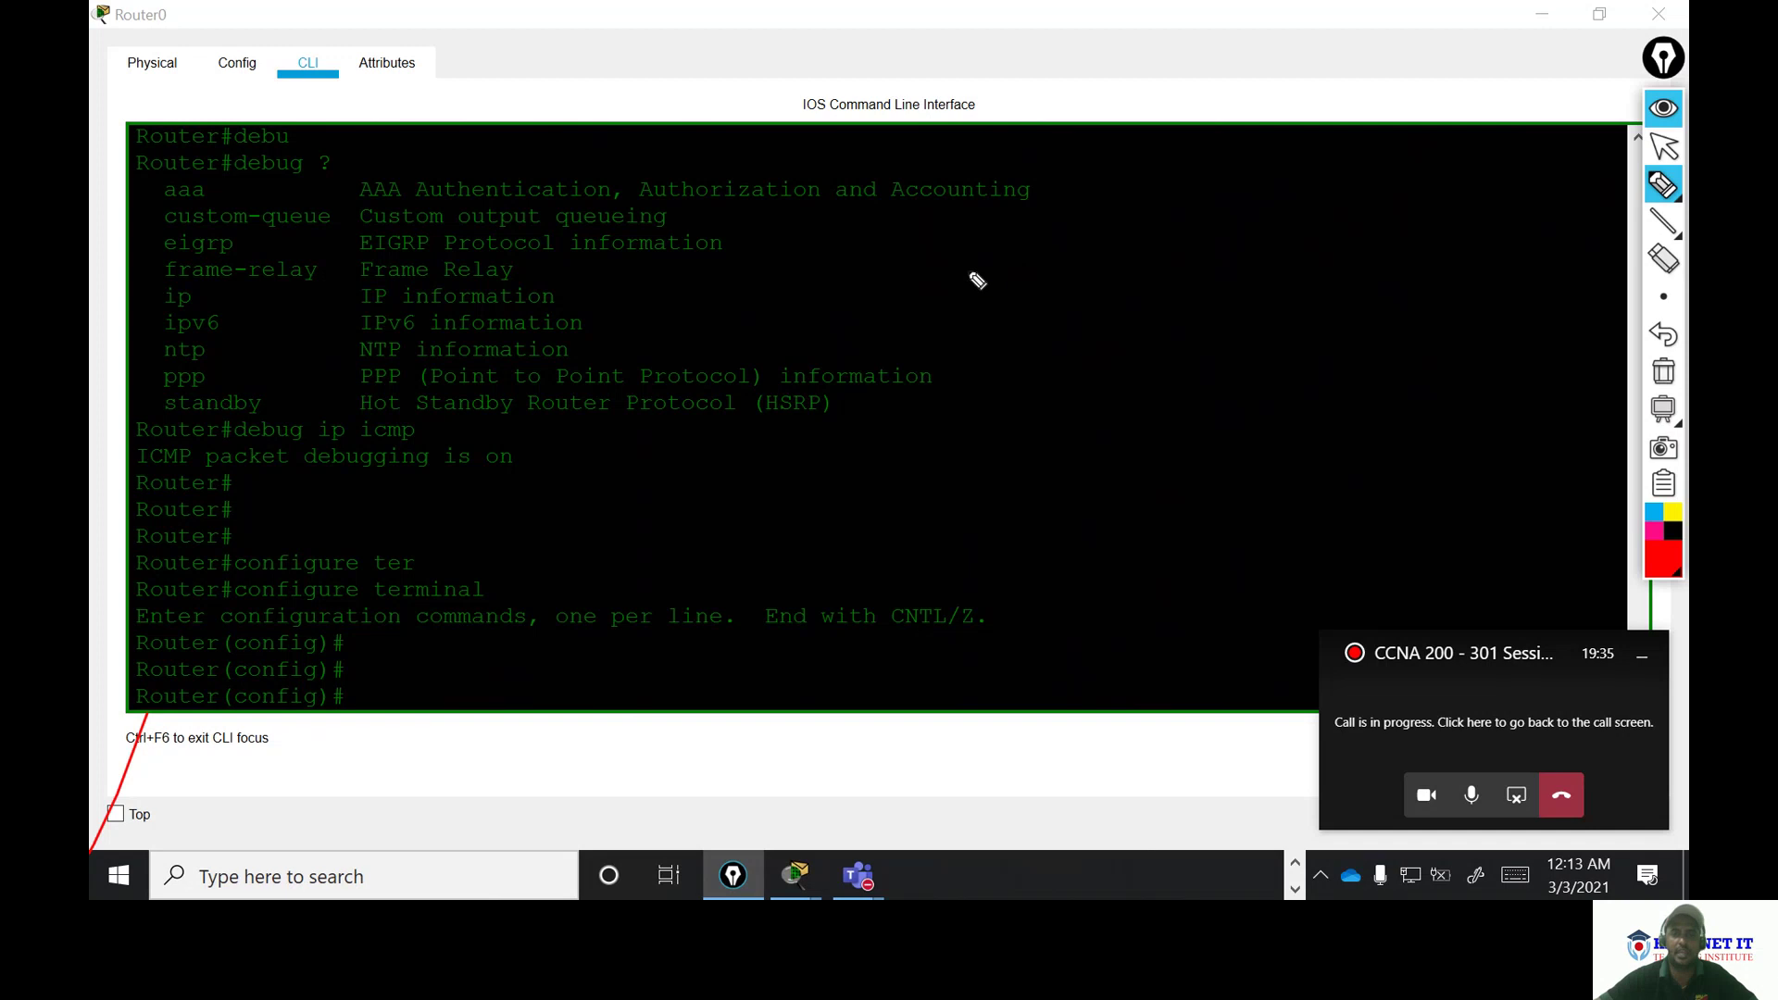
{"action": "mouse_move", "coordinate": [944, 259]}
{"action": "left_mouse_down"}
{"action": "mouse_move", "coordinate": [953, 309]}
{"action": "mouse_move", "coordinate": [983, 293]}
{"action": "mouse_move", "coordinate": [1017, 307]}
{"action": "mouse_move", "coordinate": [1033, 255]}
{"action": "mouse_move", "coordinate": [1018, 308]}
{"action": "mouse_move", "coordinate": [1178, 316]}
{"action": "left_mouse_up"}
{"action": "mouse_move", "coordinate": [1227, 248]}
{"action": "left_mouse_down"}
{"action": "mouse_move", "coordinate": [1257, 352]}
{"action": "mouse_move", "coordinate": [1338, 315]}
{"action": "left_mouse_up"}
{"action": "mouse_move", "coordinate": [1371, 242]}
{"action": "left_mouse_down"}
{"action": "mouse_move", "coordinate": [1389, 296]}
{"action": "mouse_move", "coordinate": [1460, 286]}
{"action": "left_mouse_up"}
{"action": "left_click_drag", "start_coordinate": [1408, 219], "coordinate": [1405, 376]}
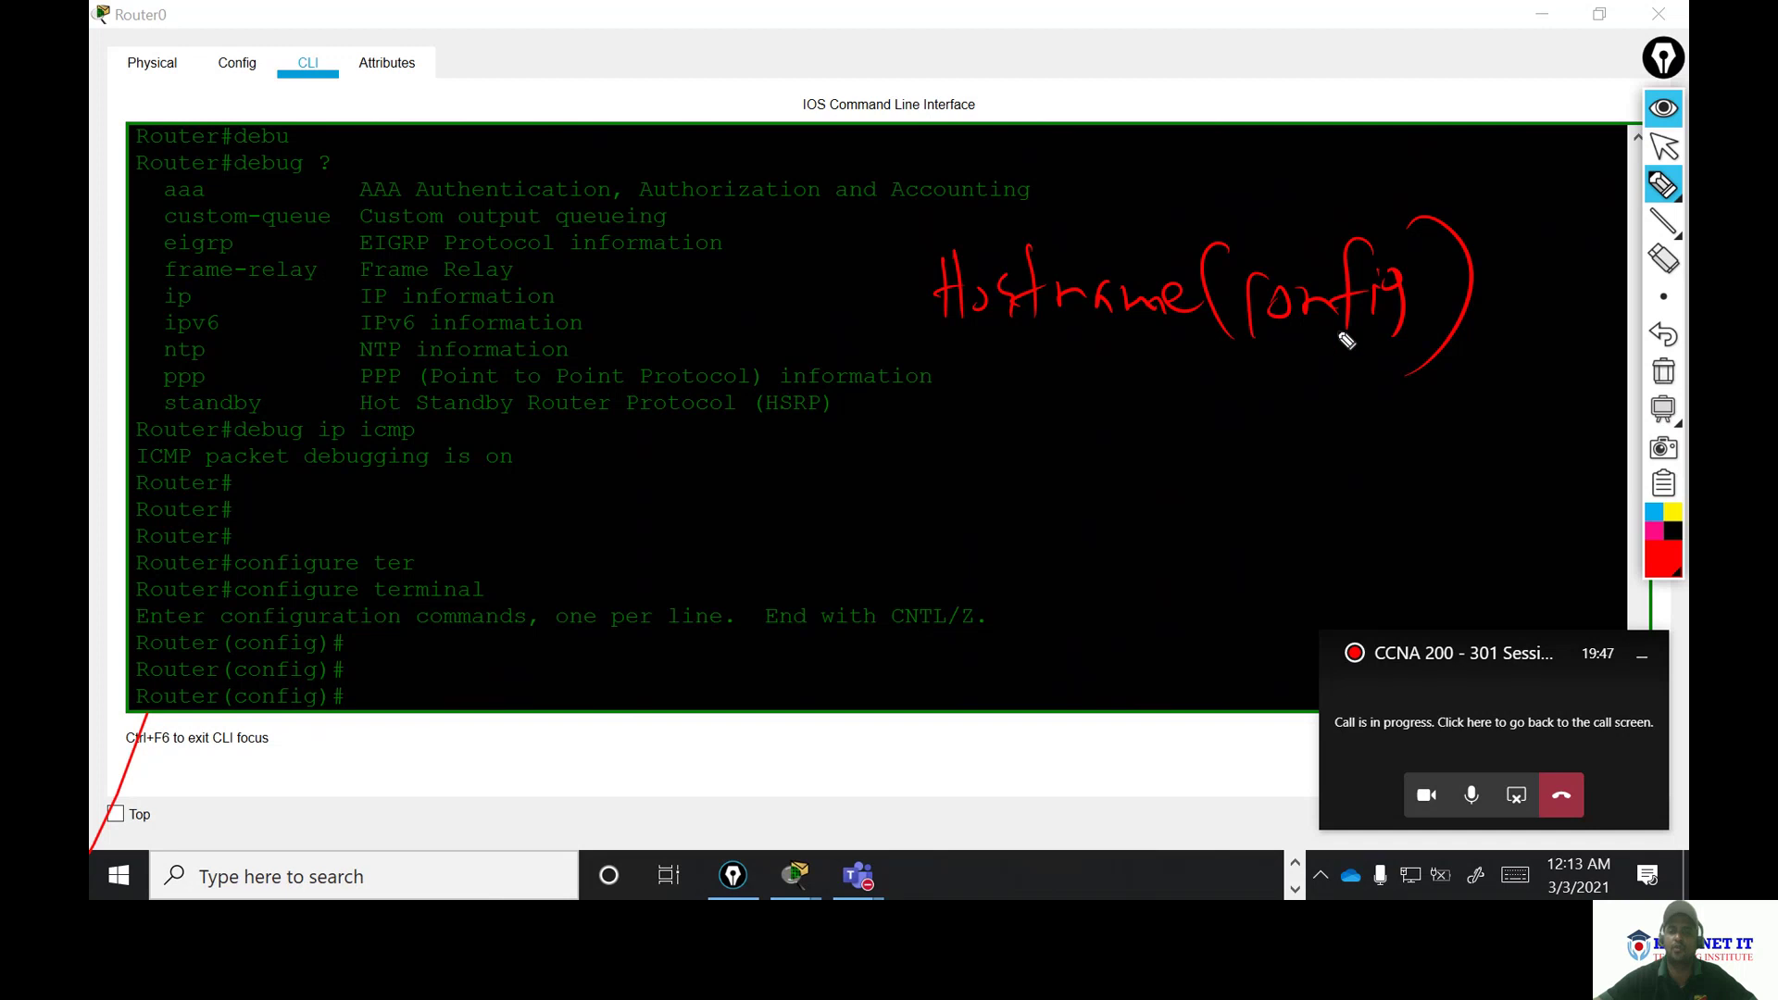
{"action": "left_click_drag", "start_coordinate": [1533, 248], "coordinate": [1474, 356]}
{"action": "mouse_move", "coordinate": [1544, 234]}
{"action": "left_mouse_down"}
{"action": "mouse_move", "coordinate": [1509, 340]}
{"action": "mouse_move", "coordinate": [1540, 288]}
{"action": "left_mouse_up"}
{"action": "left_click_drag", "start_coordinate": [1459, 324], "coordinate": [1551, 314]}
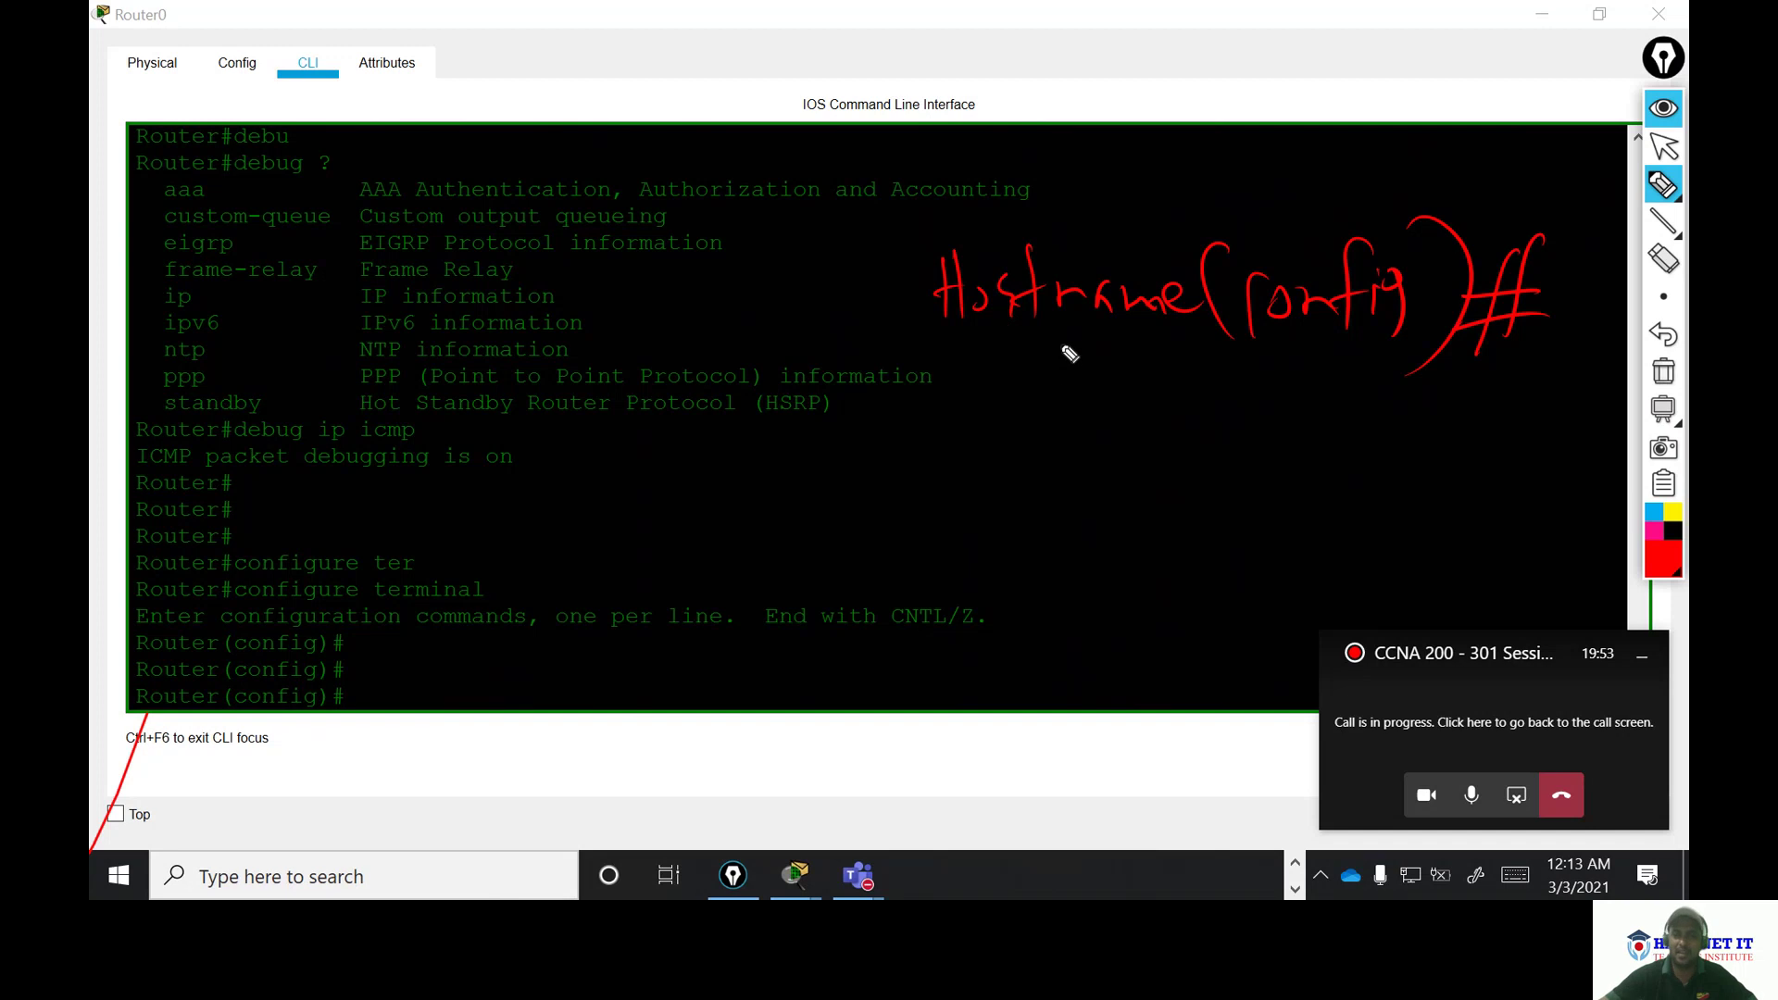
{"action": "mouse_move", "coordinate": [1065, 338]}
{"action": "left_mouse_down"}
{"action": "mouse_move", "coordinate": [1000, 400]}
{"action": "mouse_move", "coordinate": [1102, 393]}
{"action": "left_mouse_up"}
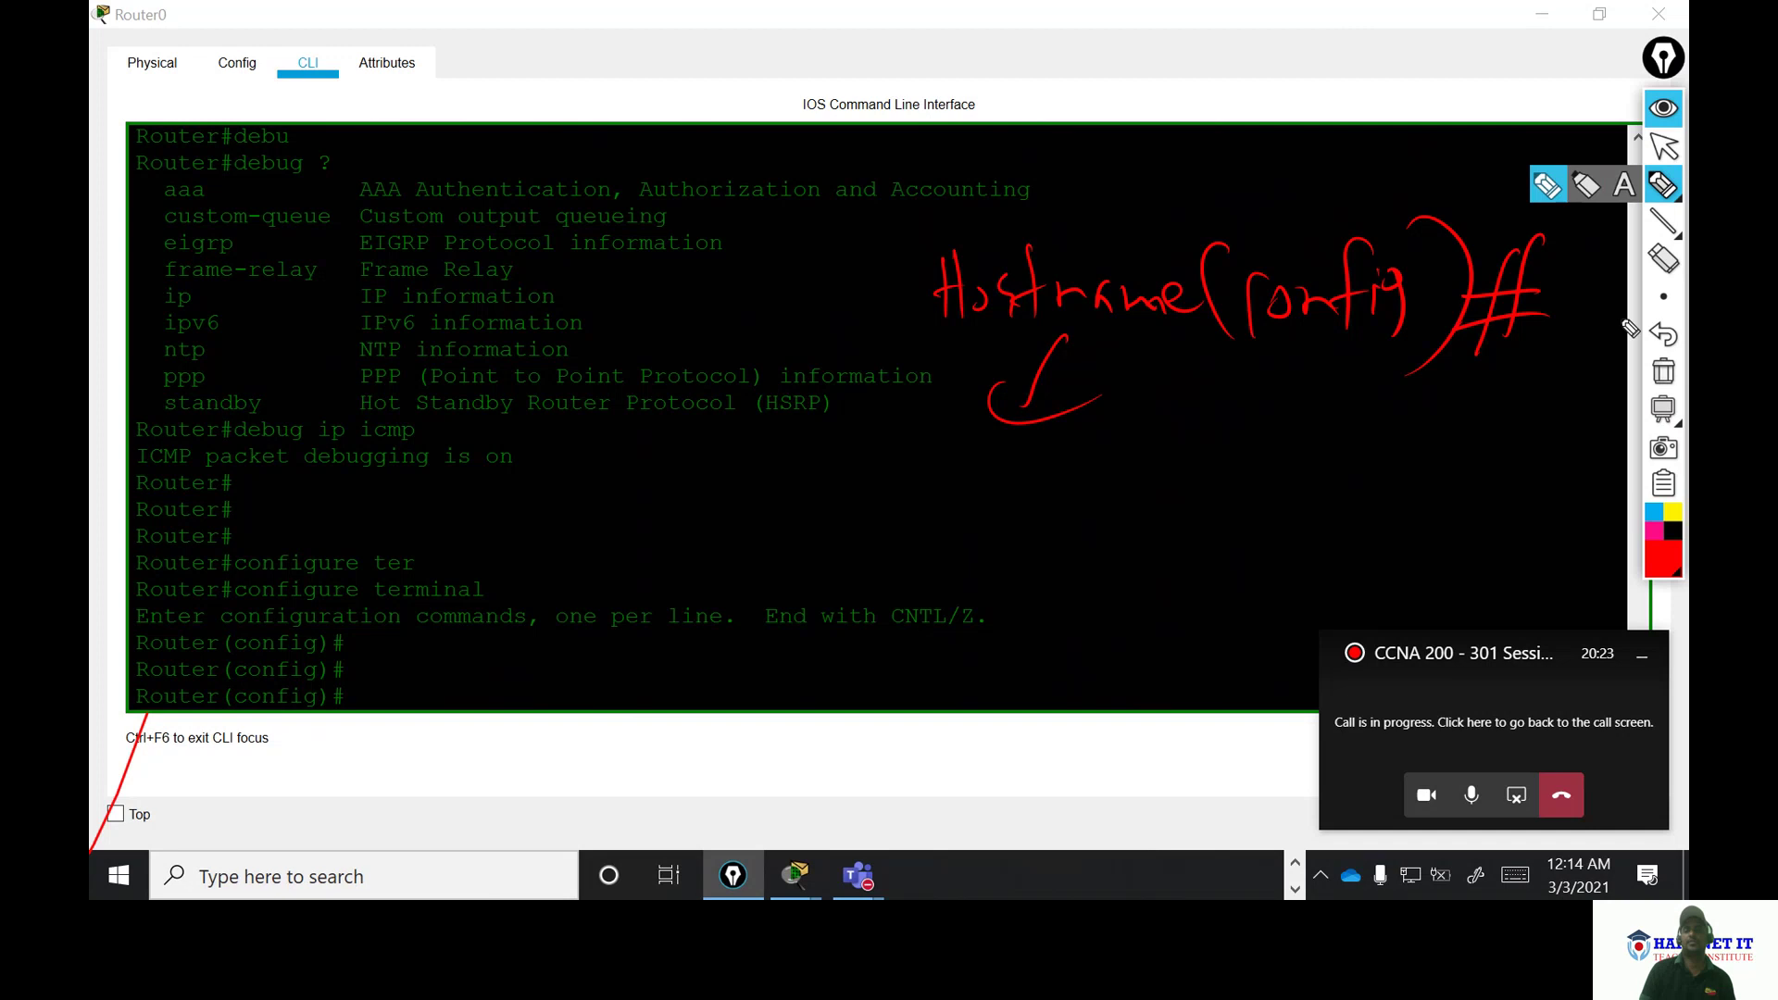
- Clear the handwritten prompt and return to the router's configuration prompt for command entry
{"action": "left_click", "coordinate": [1664, 382]}
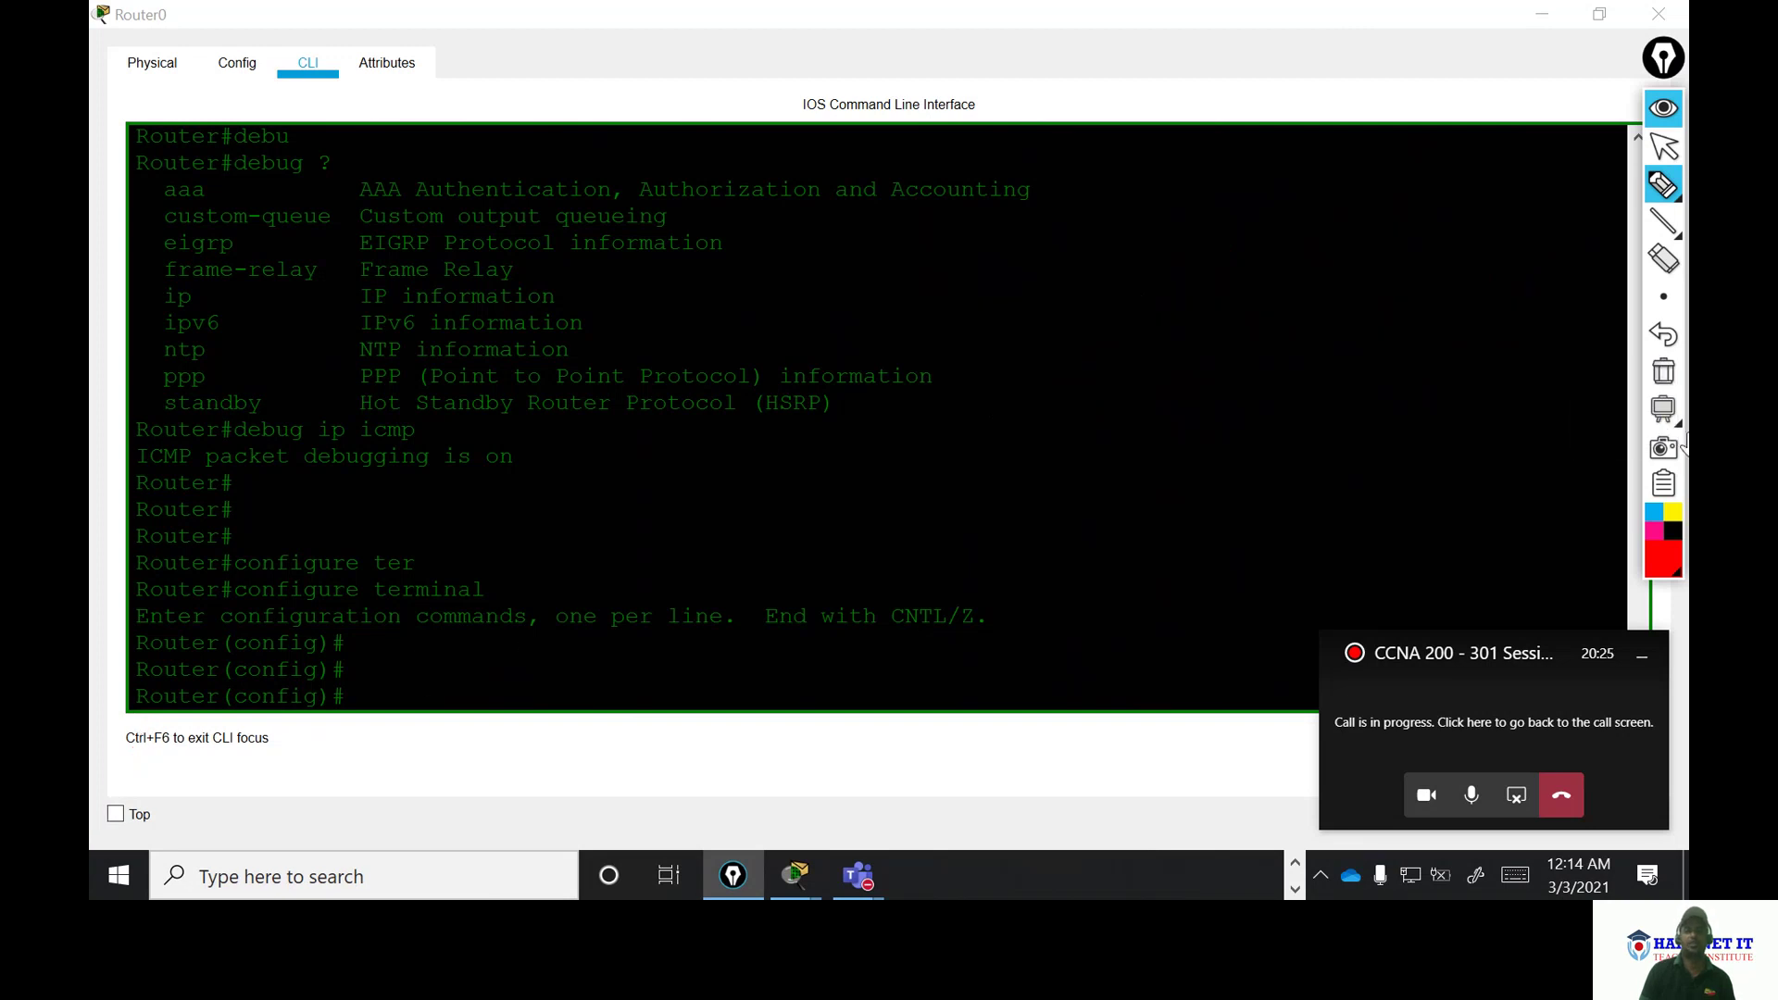
{"action": "left_click", "coordinate": [1665, 146]}
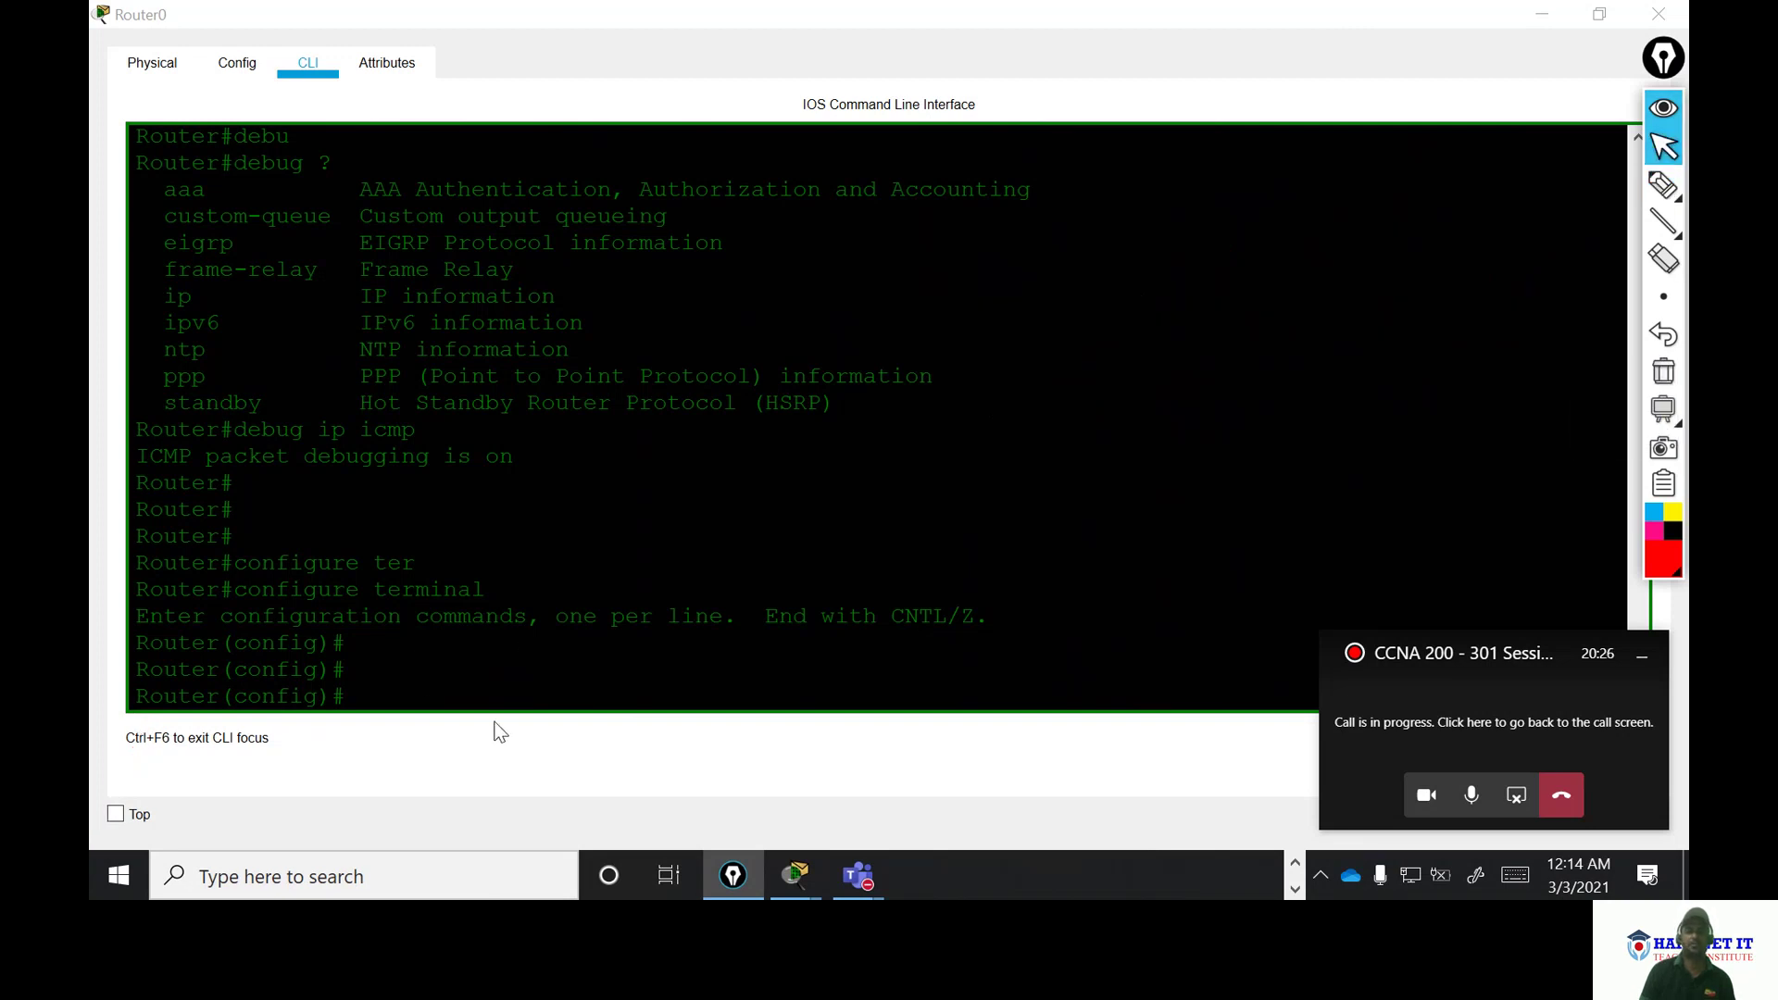
{"action": "left_click", "coordinate": [395, 689]}
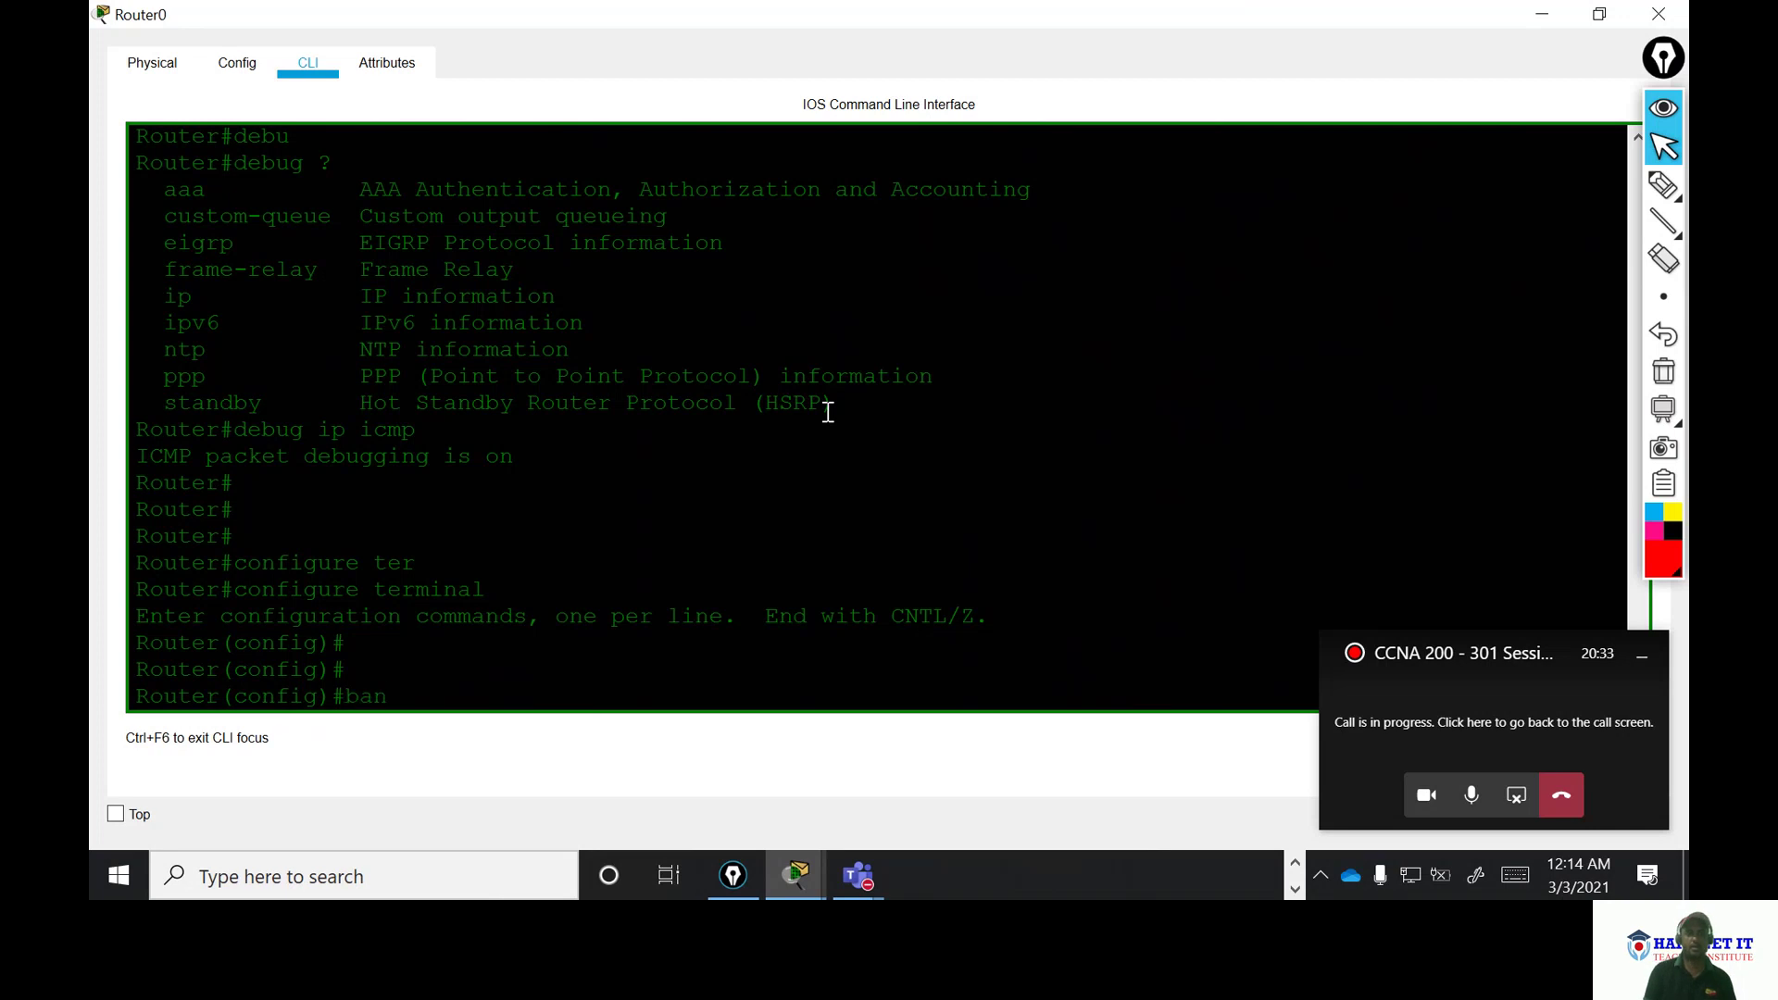
- Try to run the banner motd command in global configuration mode without any message text
{"action": "type", "text": "ee"}
{"action": "key", "text": "Tab"}
{"action": "key", "text": "BackSpace"}
{"action": "key", "text": "BackSpace"}
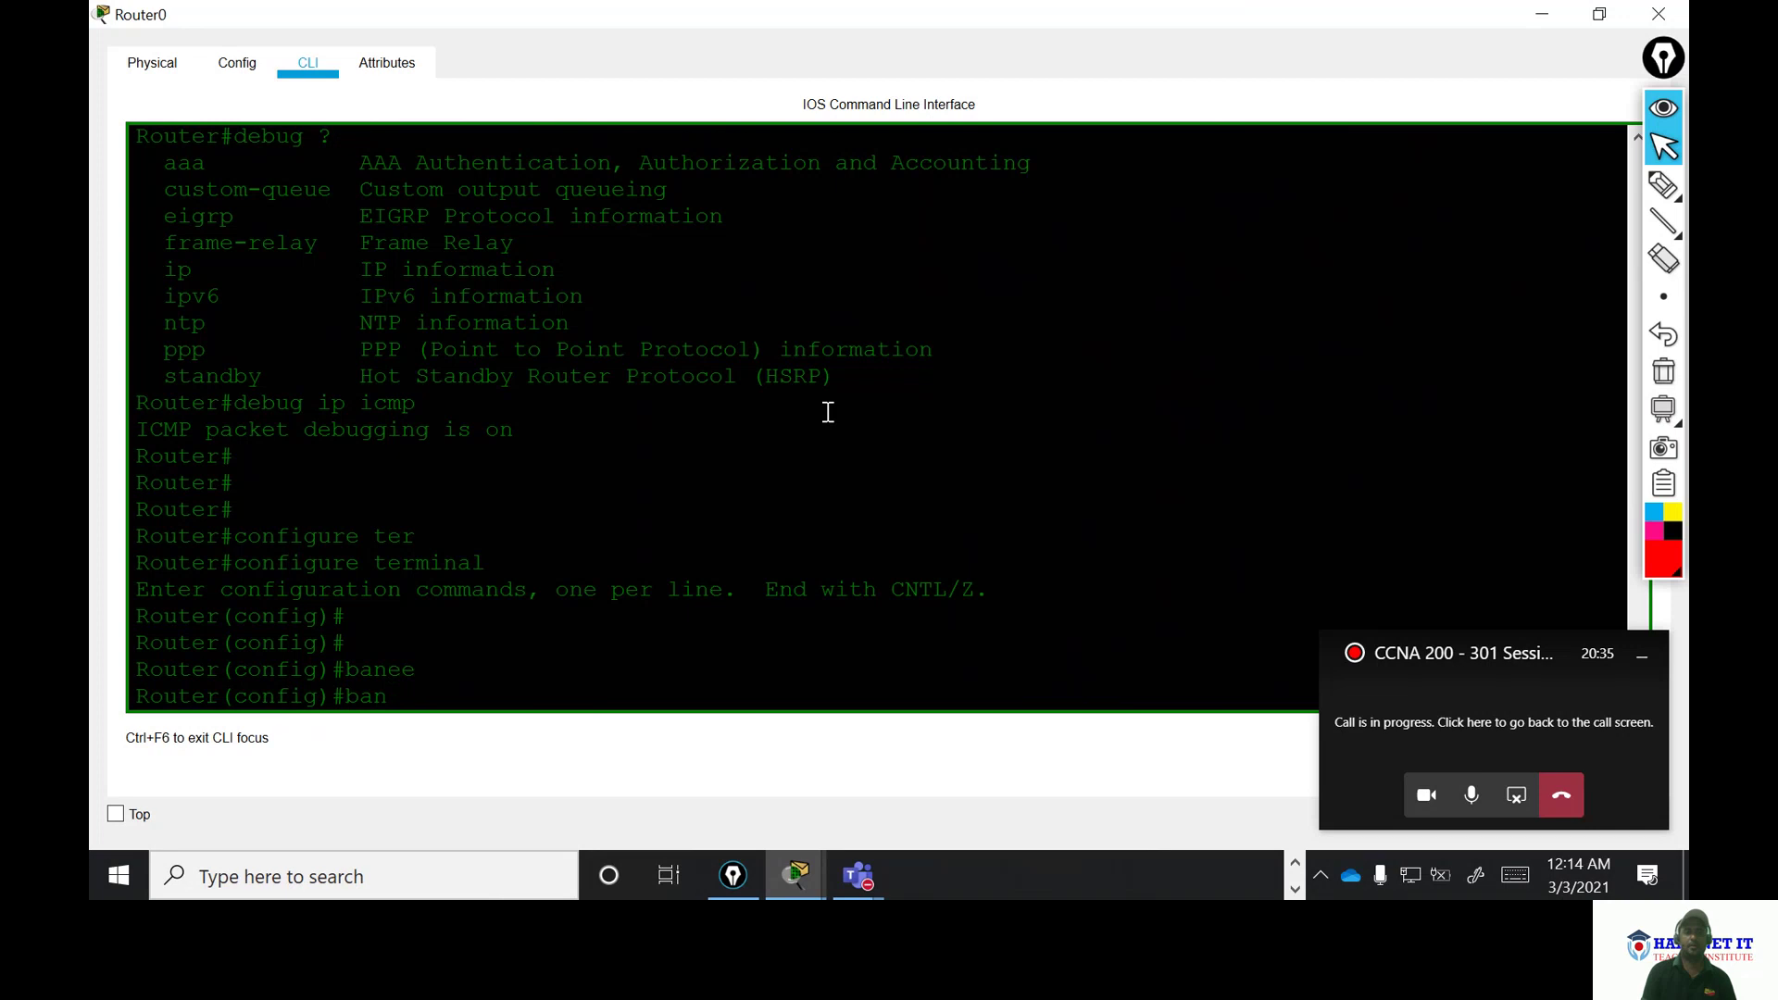
{"action": "key", "text": "Tab"}
{"action": "type", "text": "ms"}
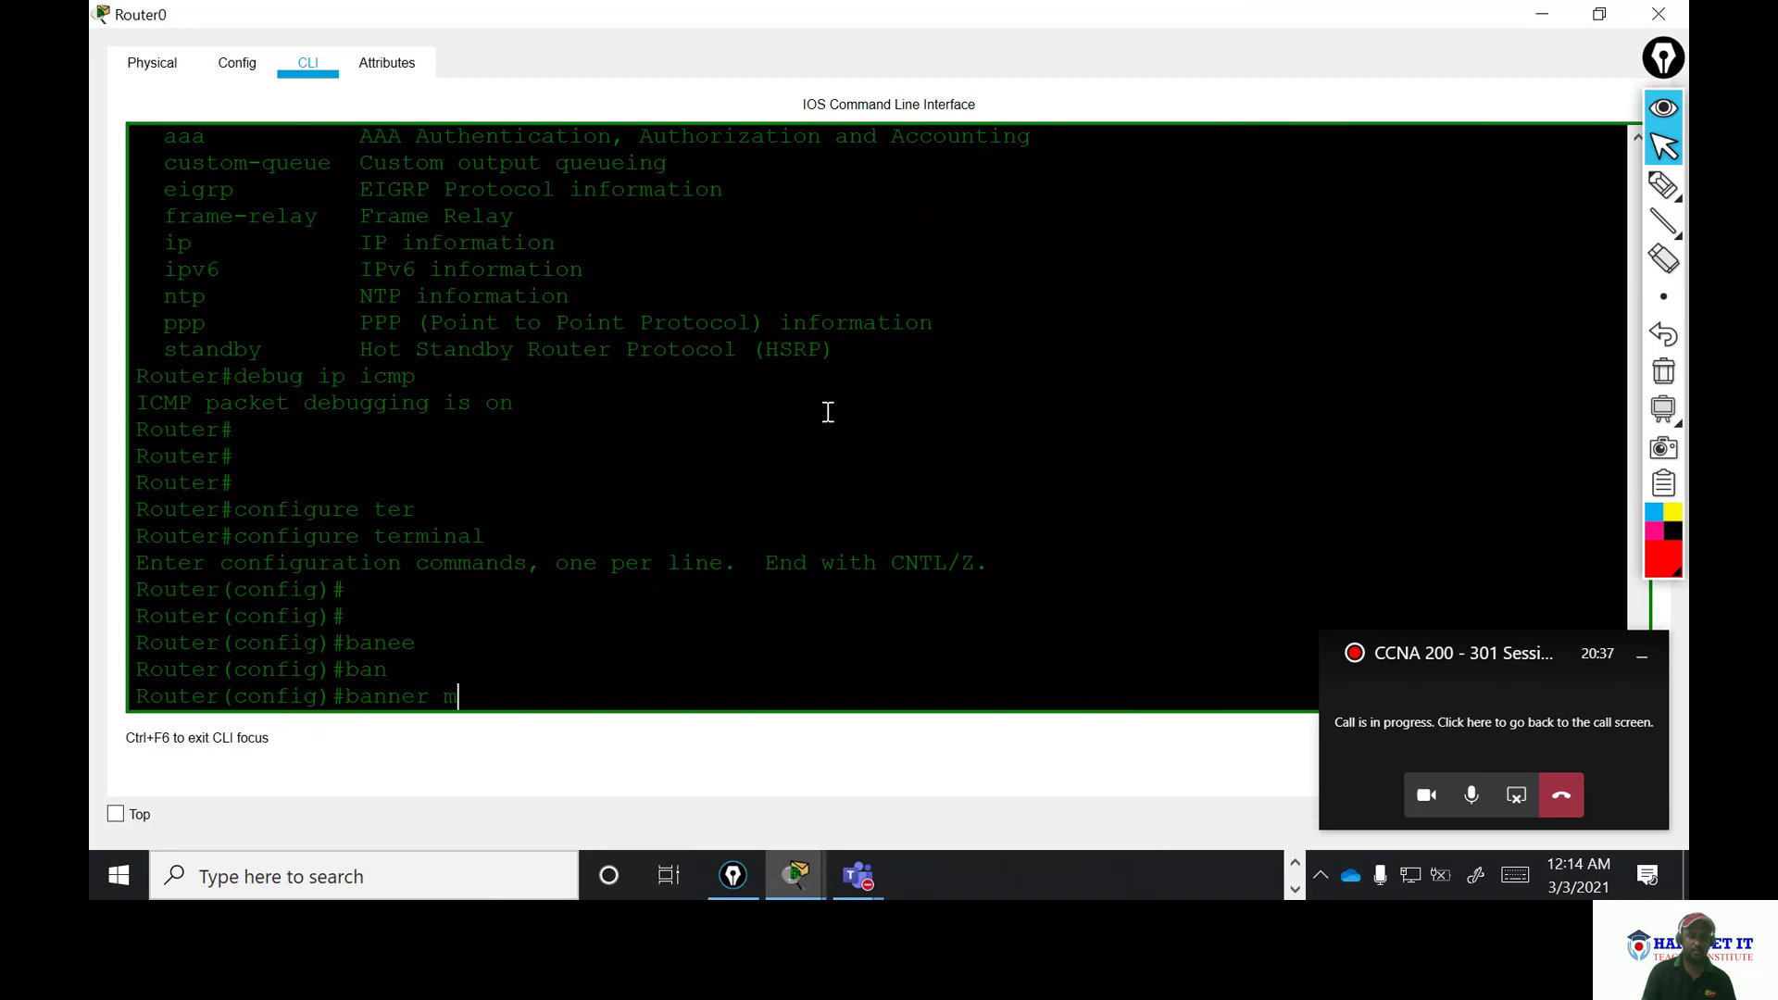
{"action": "key", "text": "Tab"}
{"action": "type", "text": "t"}
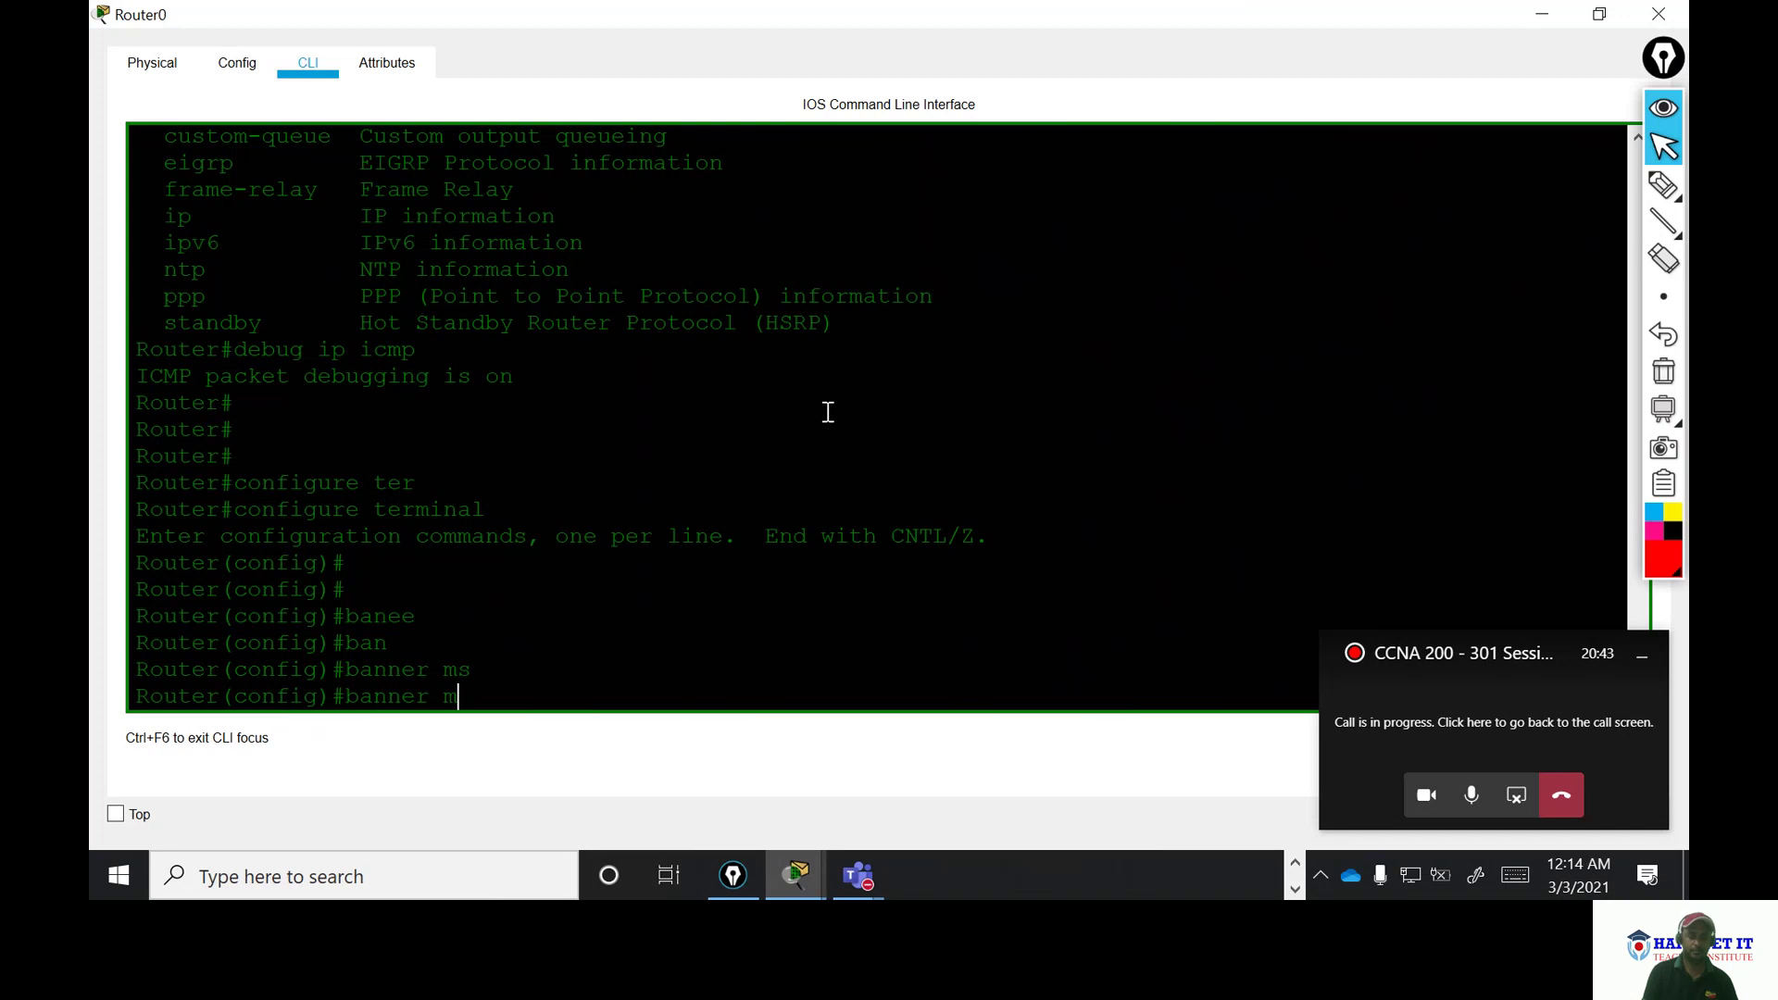
{"action": "type", "text": "o"}
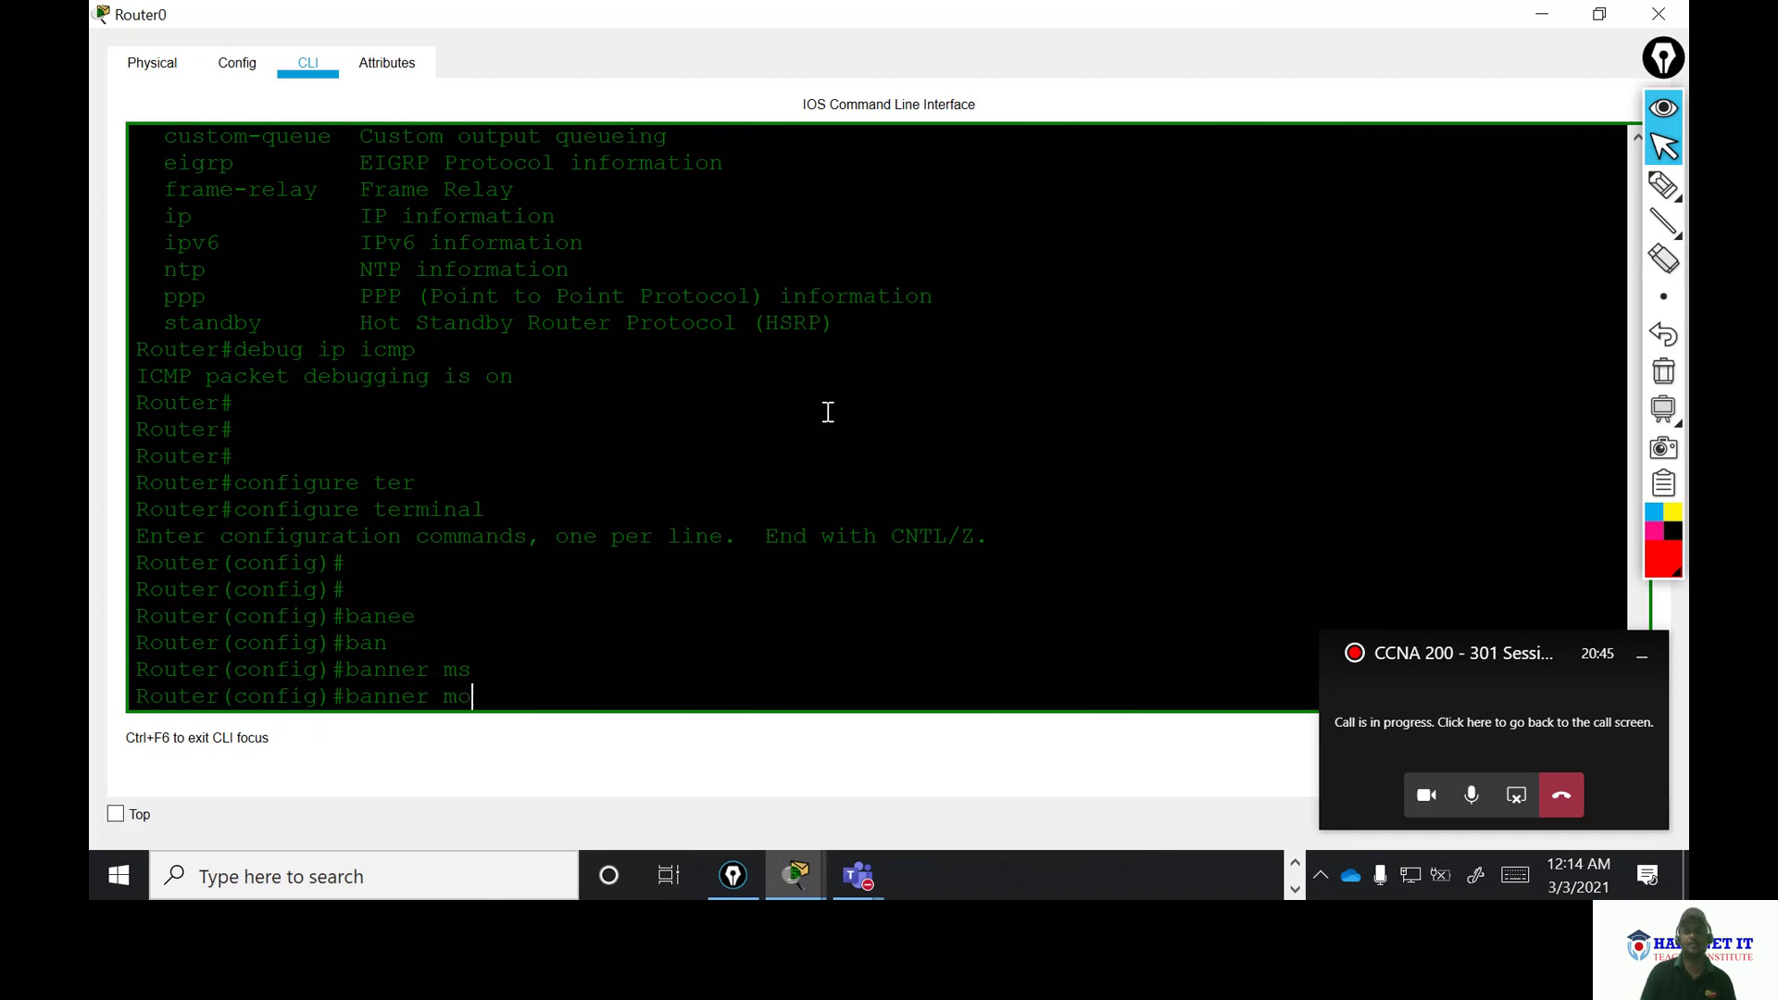
{"action": "type", "text": "td"}
{"action": "key", "text": "Return"}
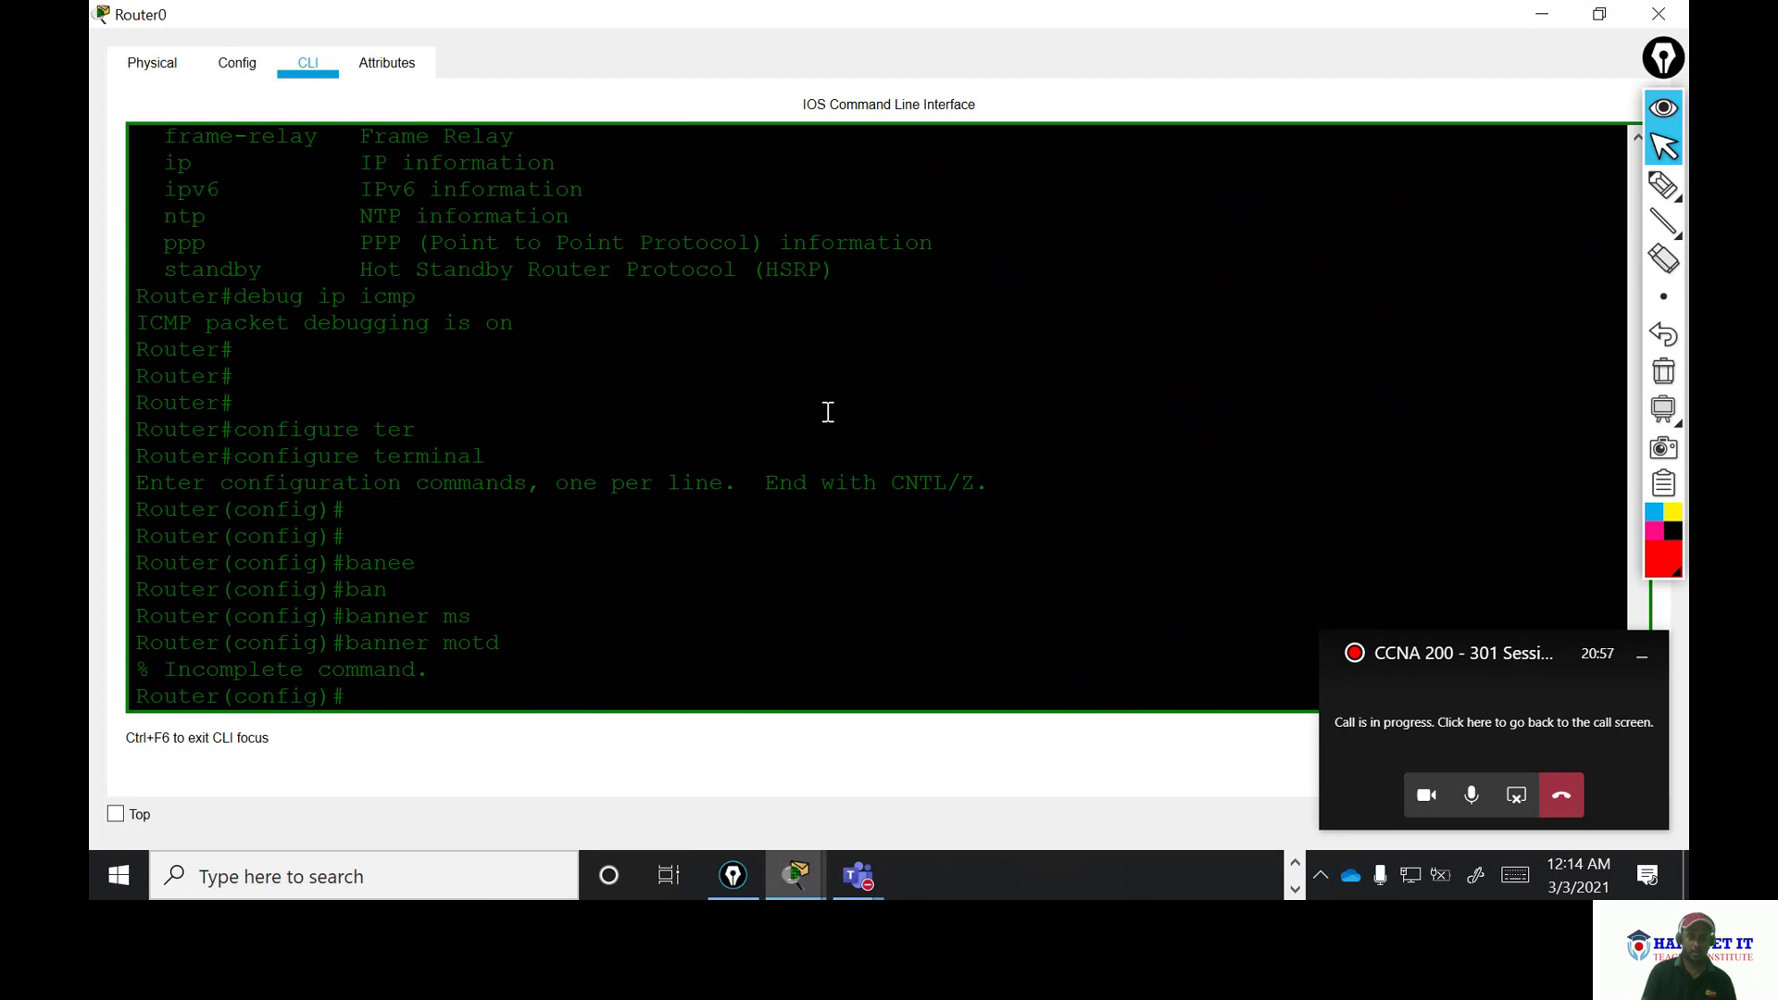
- Show the context help for the banner command, and for banner motd
{"action": "type", "text": "ban"}
{"action": "key", "text": "Tab"}
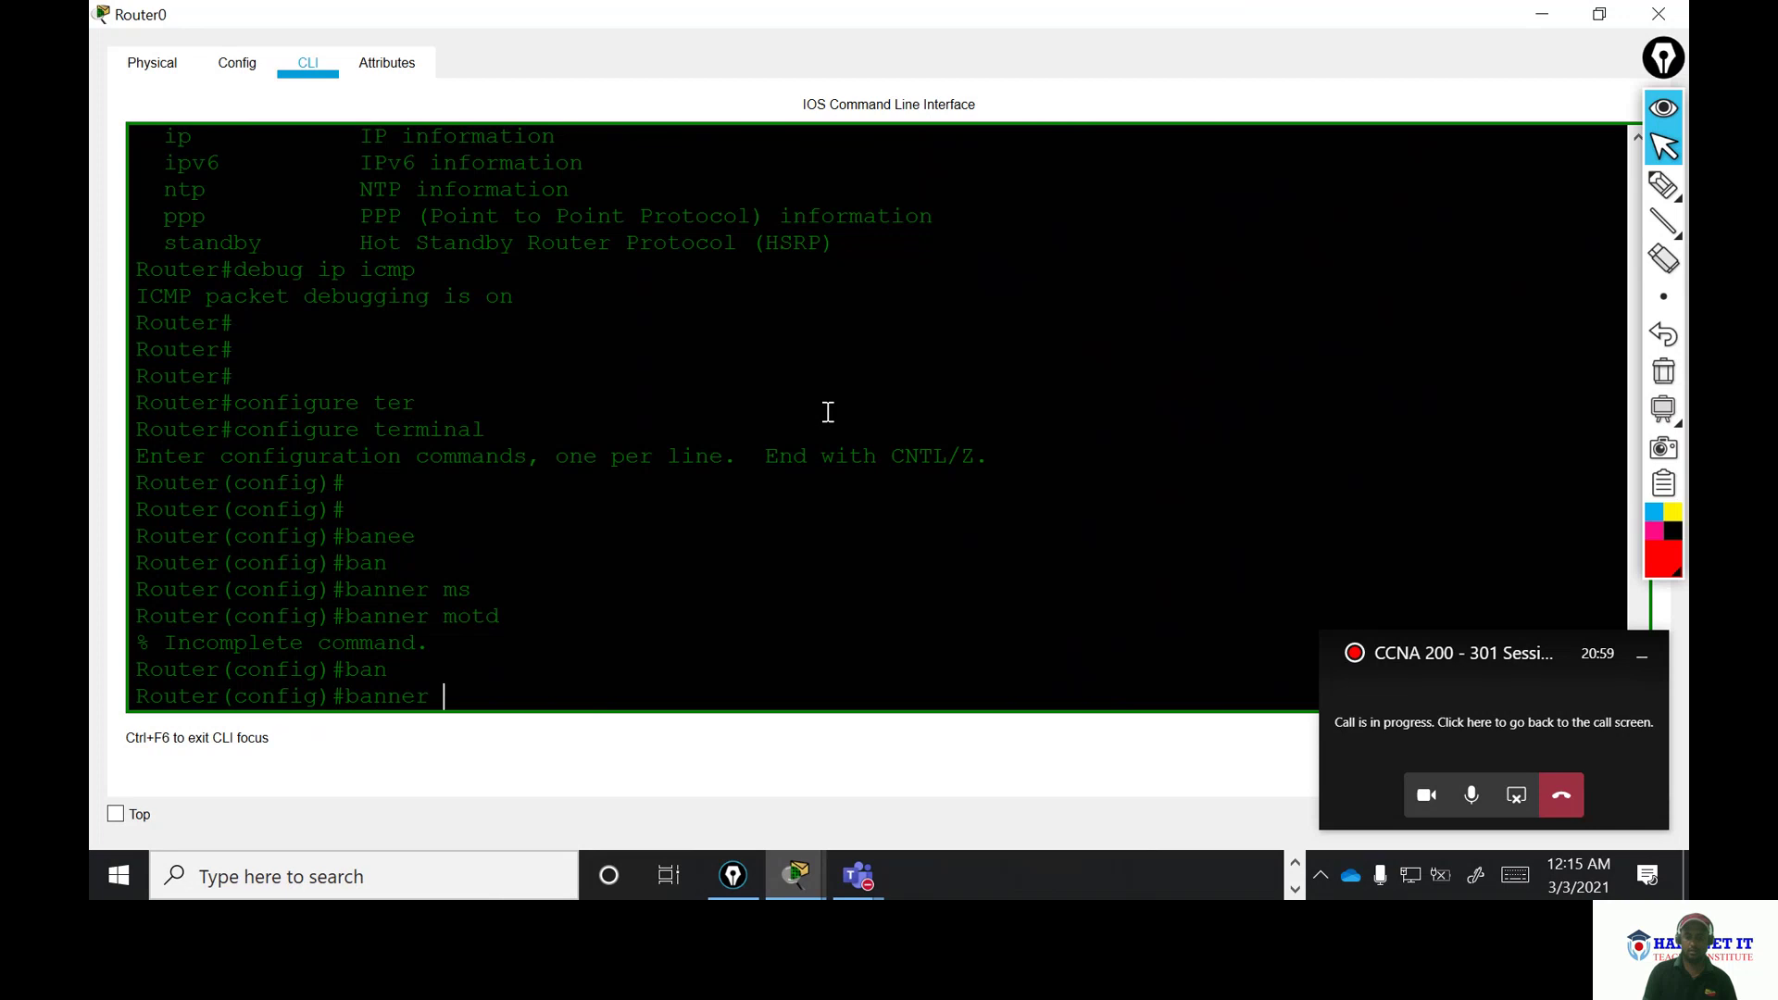
{"action": "type", "text": "?"}
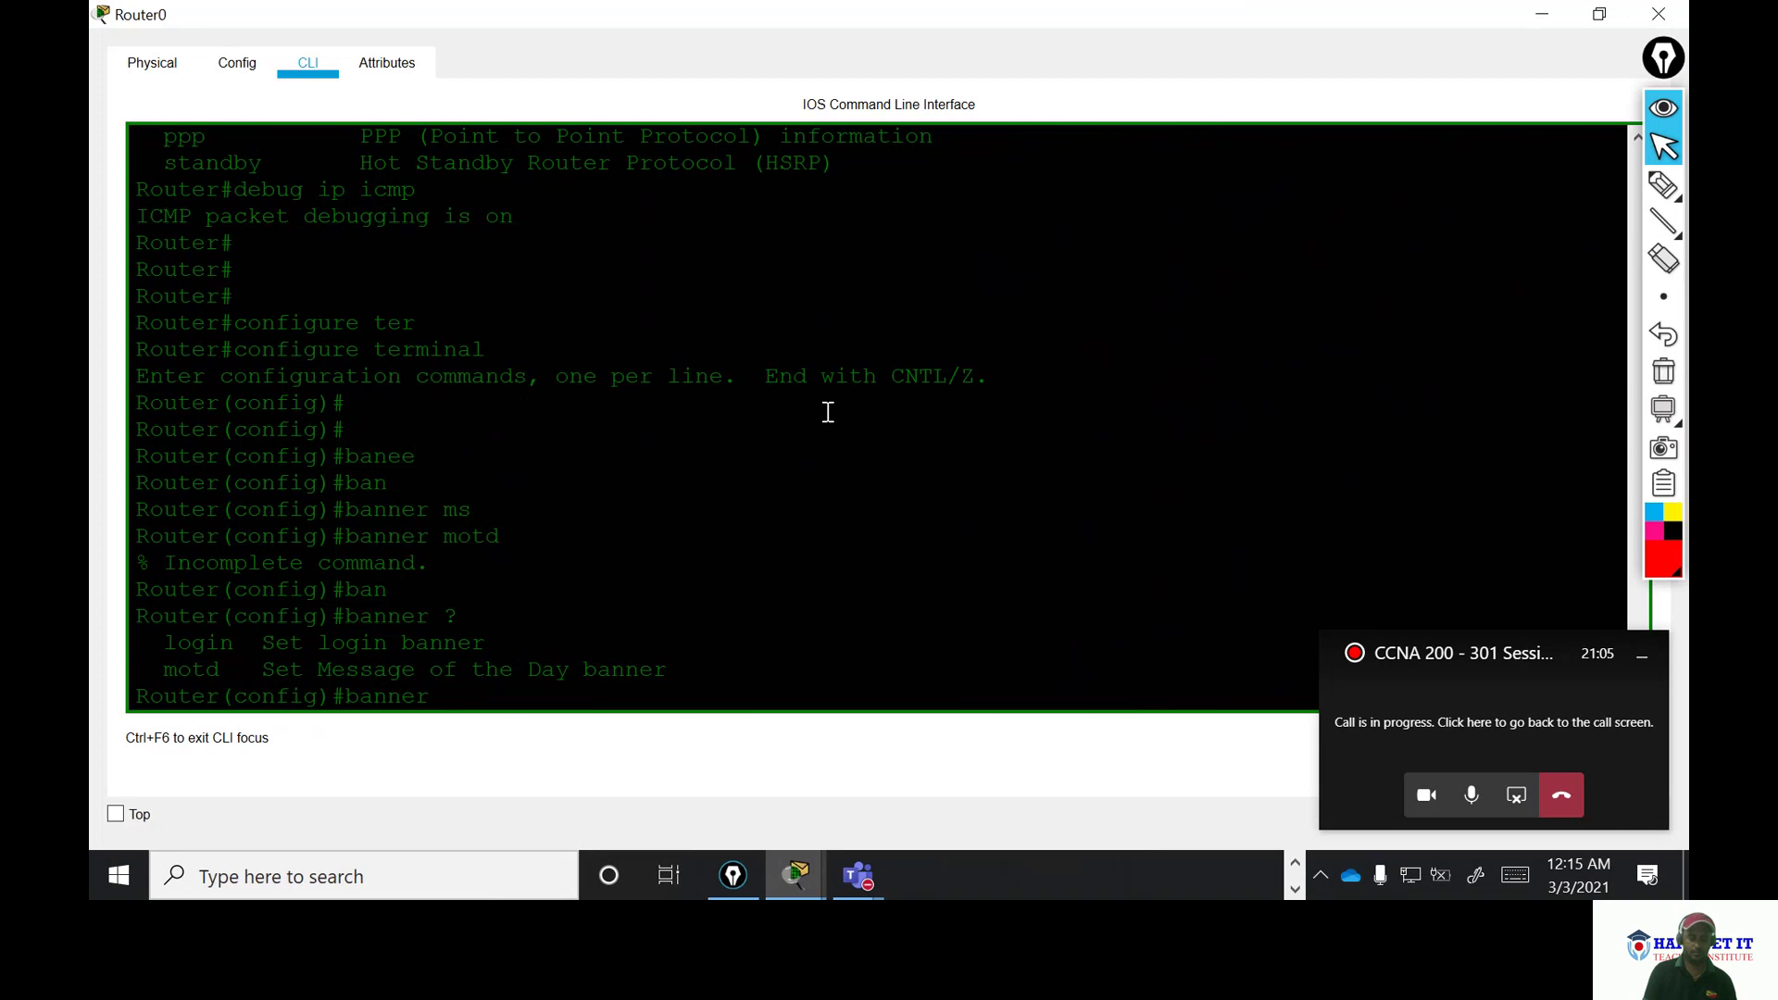
{"action": "type", "text": "mo"}
{"action": "key", "text": "Tab"}
{"action": "type", "text": "?"}
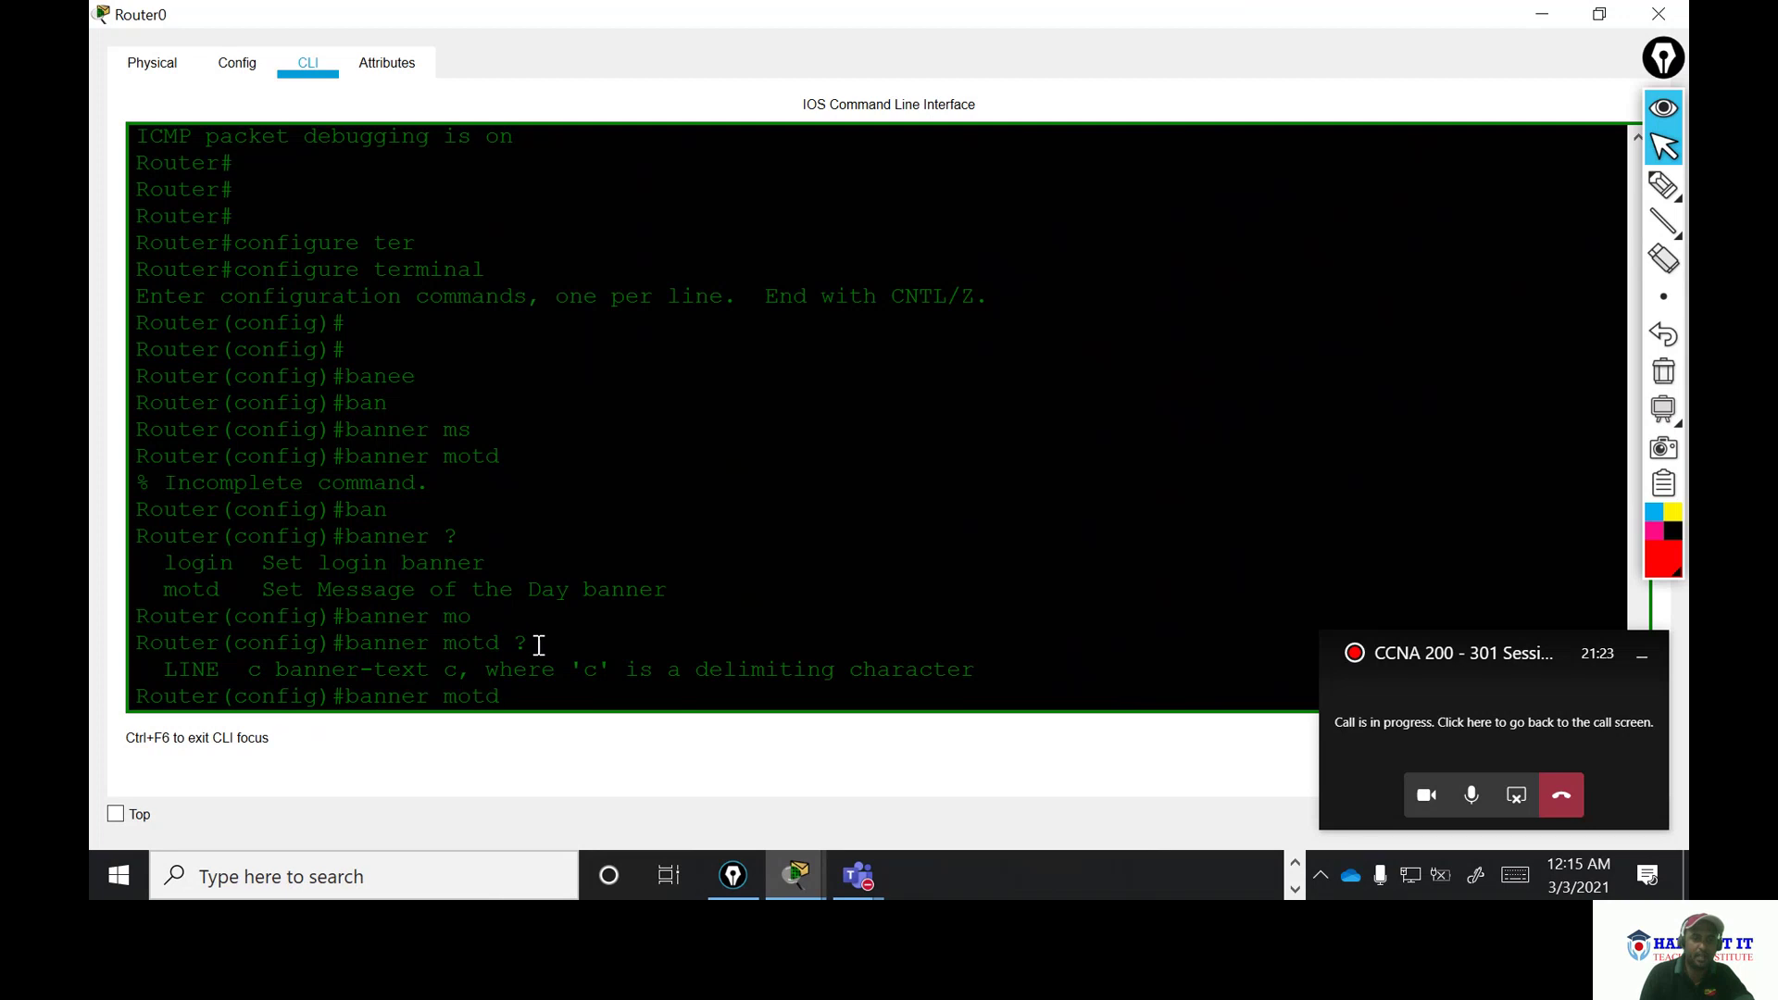
- Highlight the "banner motd ?" command and its LINE syntax description, and clear the selection
{"action": "left_click_drag", "start_coordinate": [529, 643], "coordinate": [349, 646]}
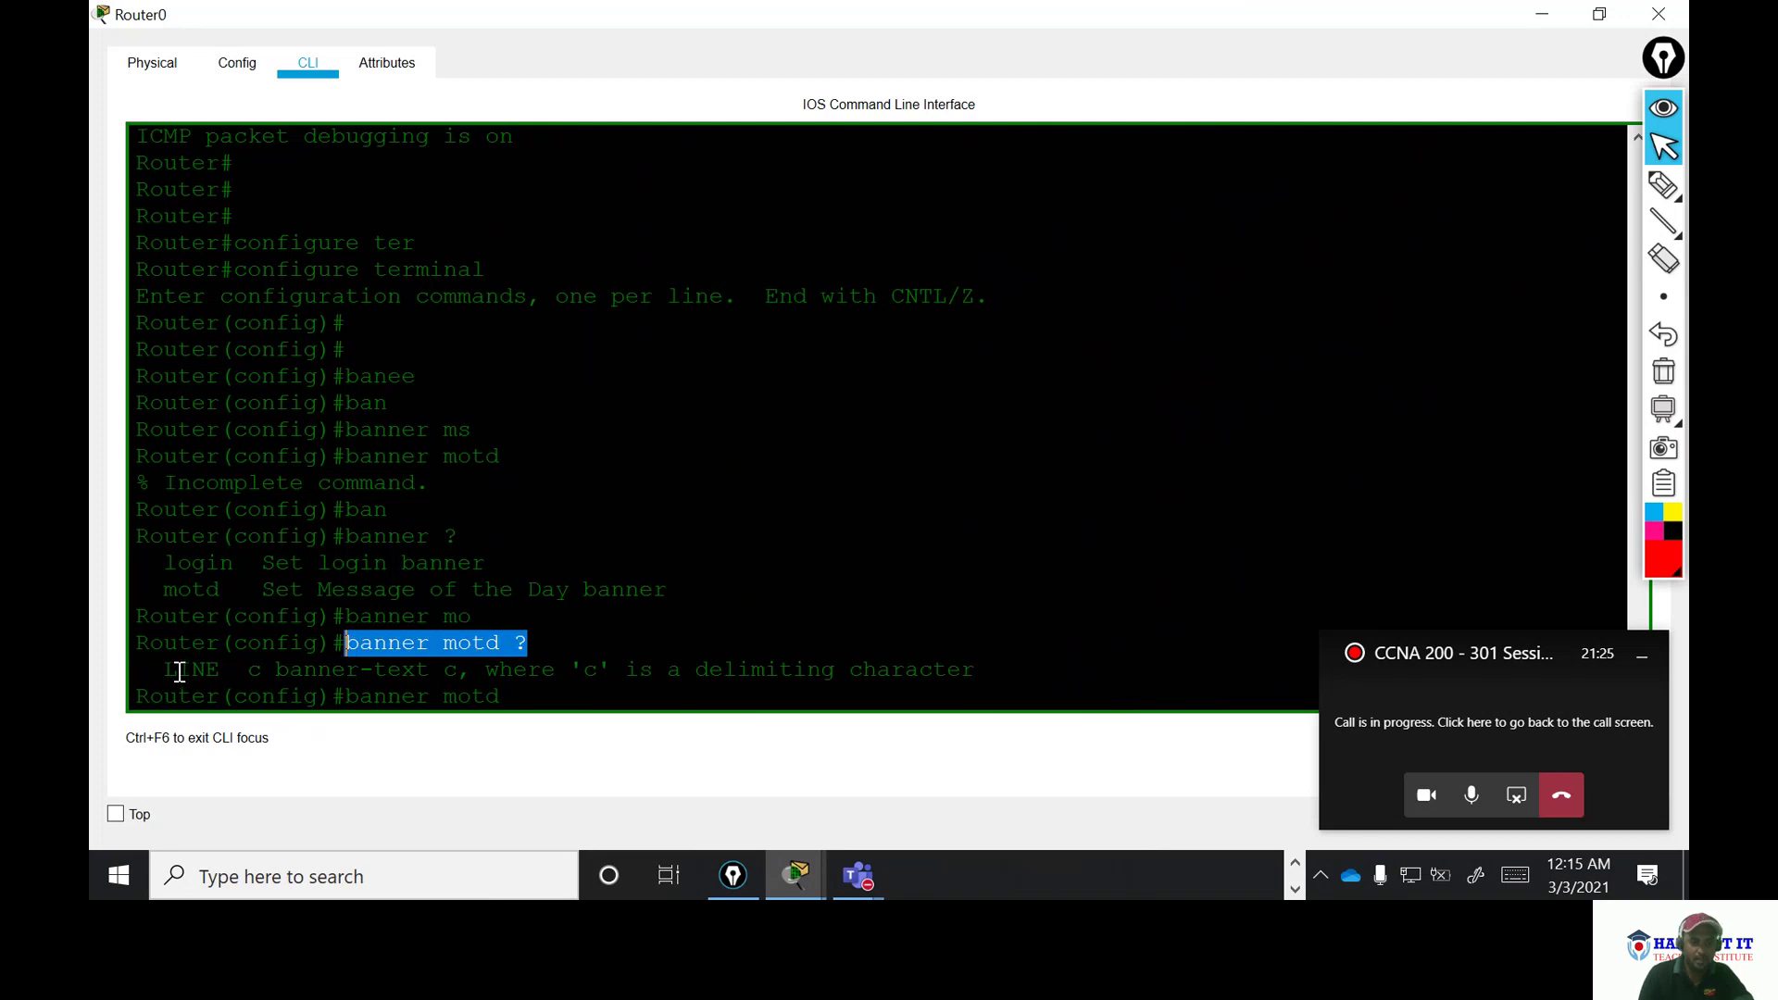
{"action": "left_click_drag", "start_coordinate": [148, 669], "coordinate": [993, 667]}
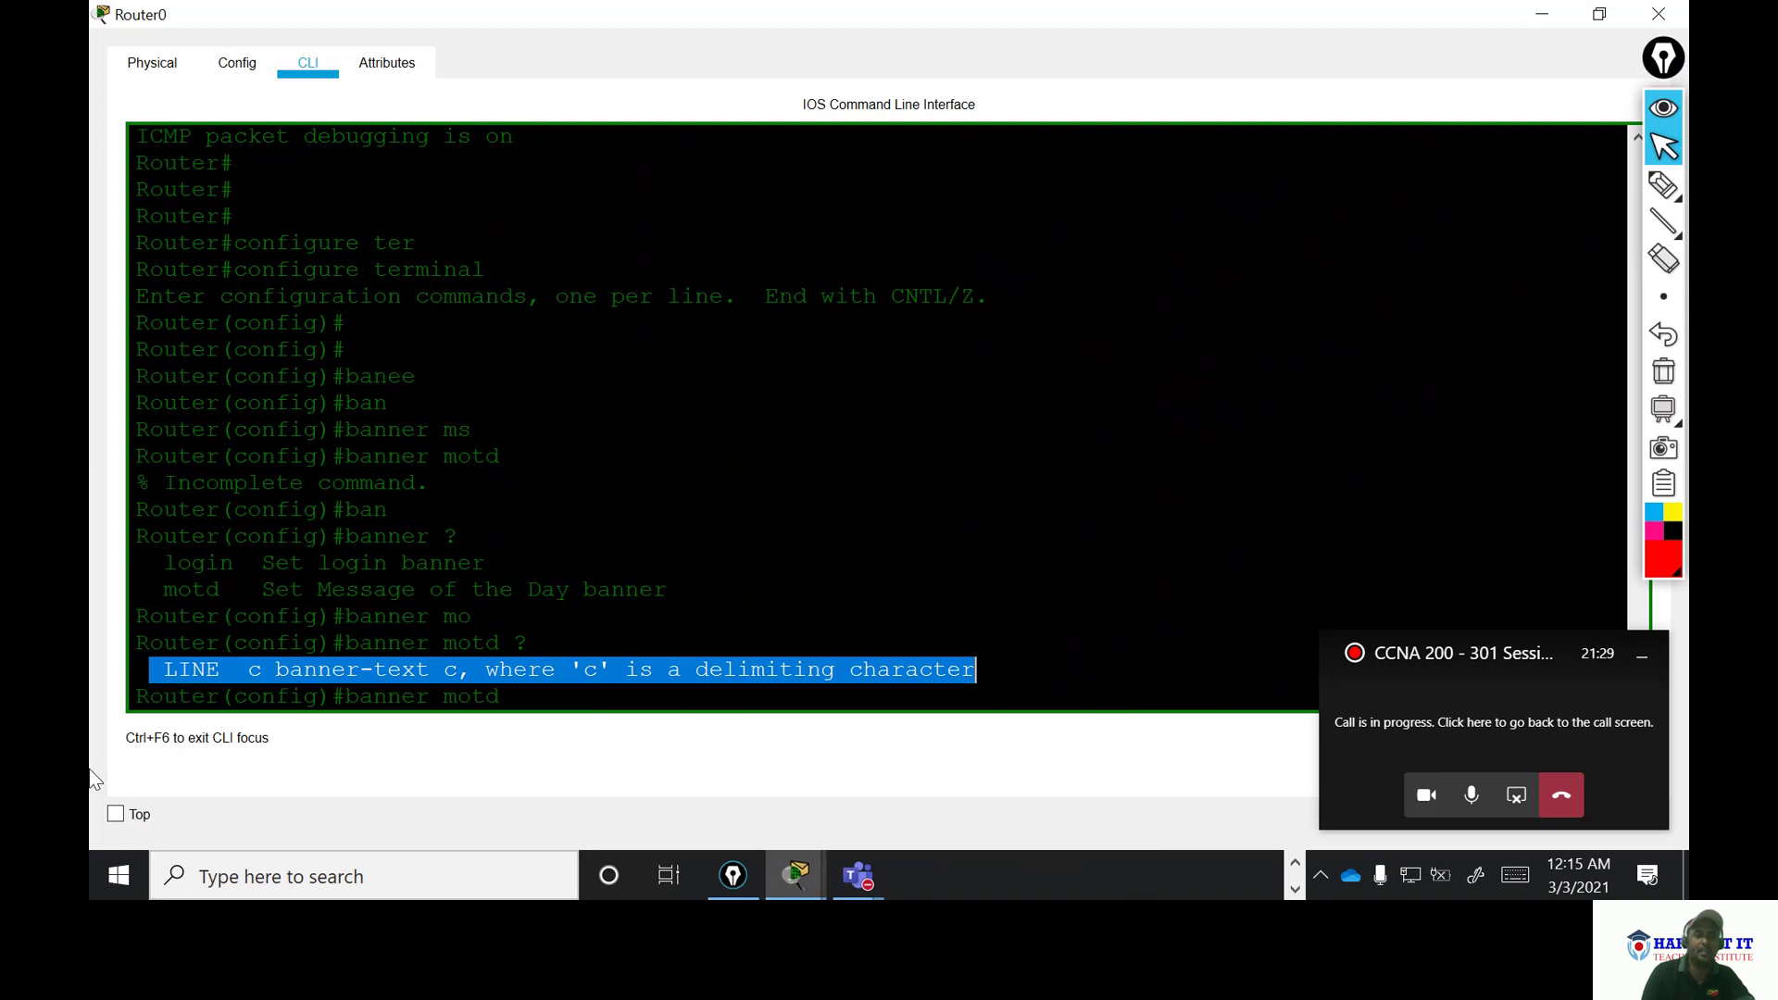
{"action": "left_click", "coordinate": [238, 677]}
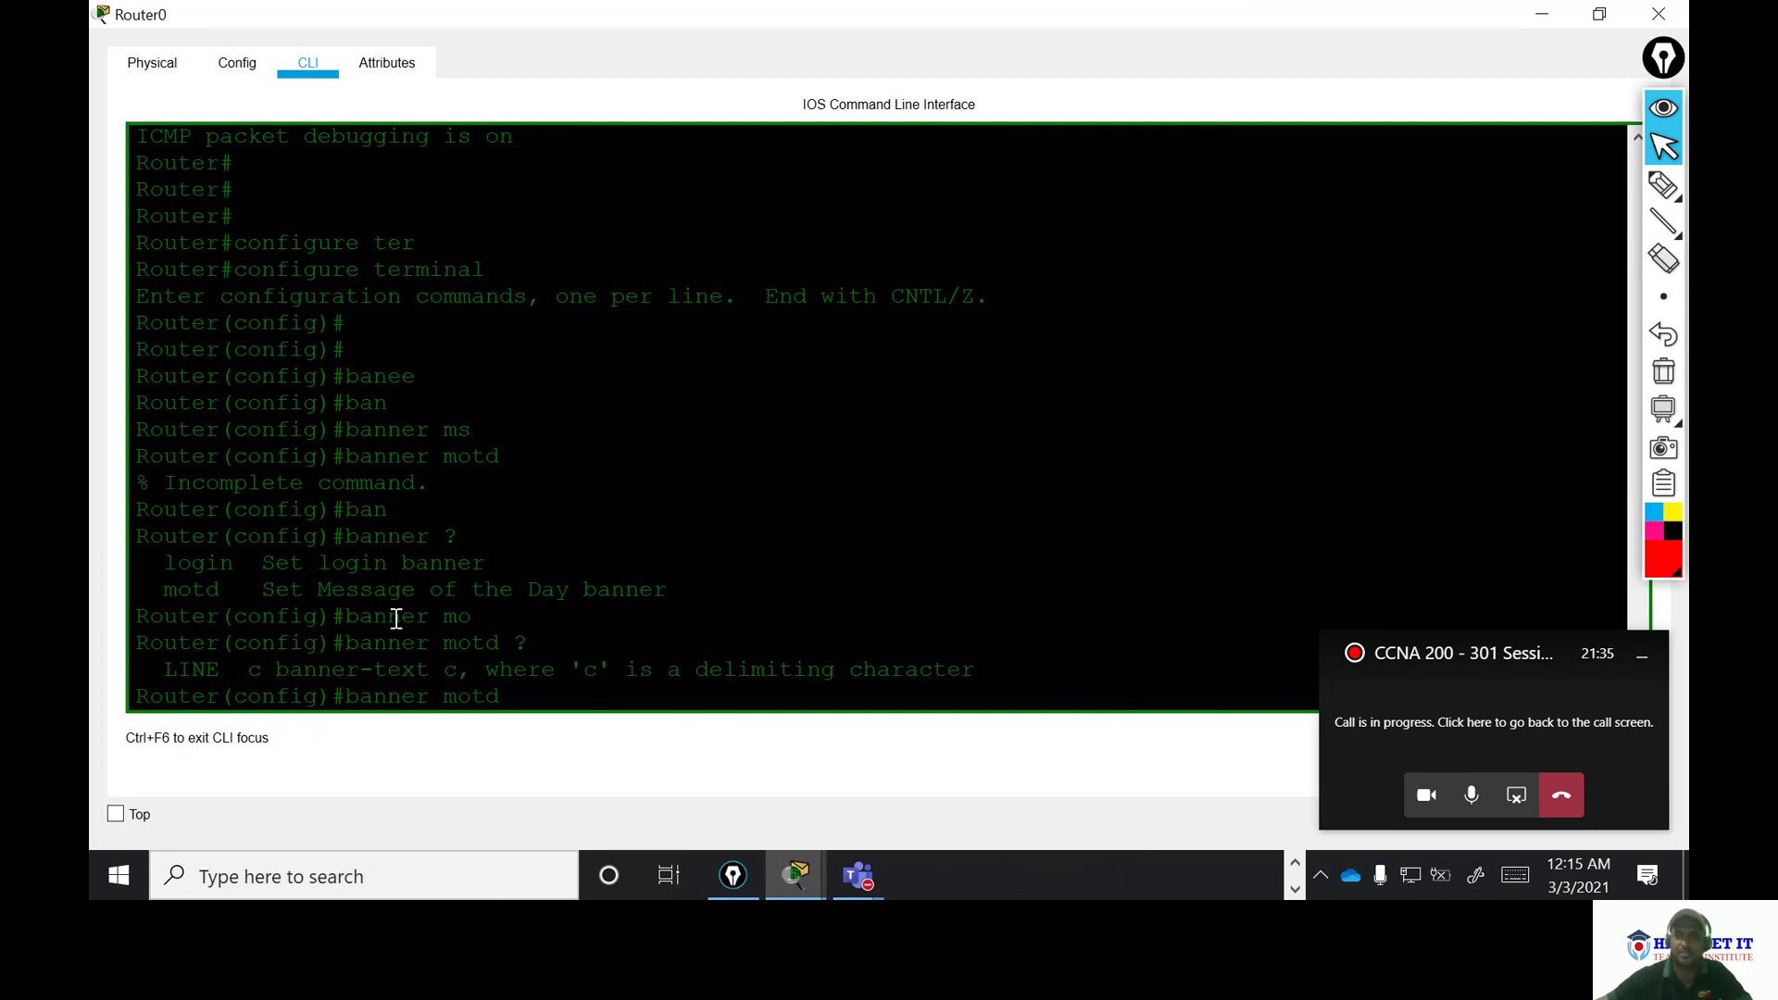
- Circle in red the opening c, the word banner-text and the closing c in the LINE syntax help
{"action": "left_click", "coordinate": [1663, 185]}
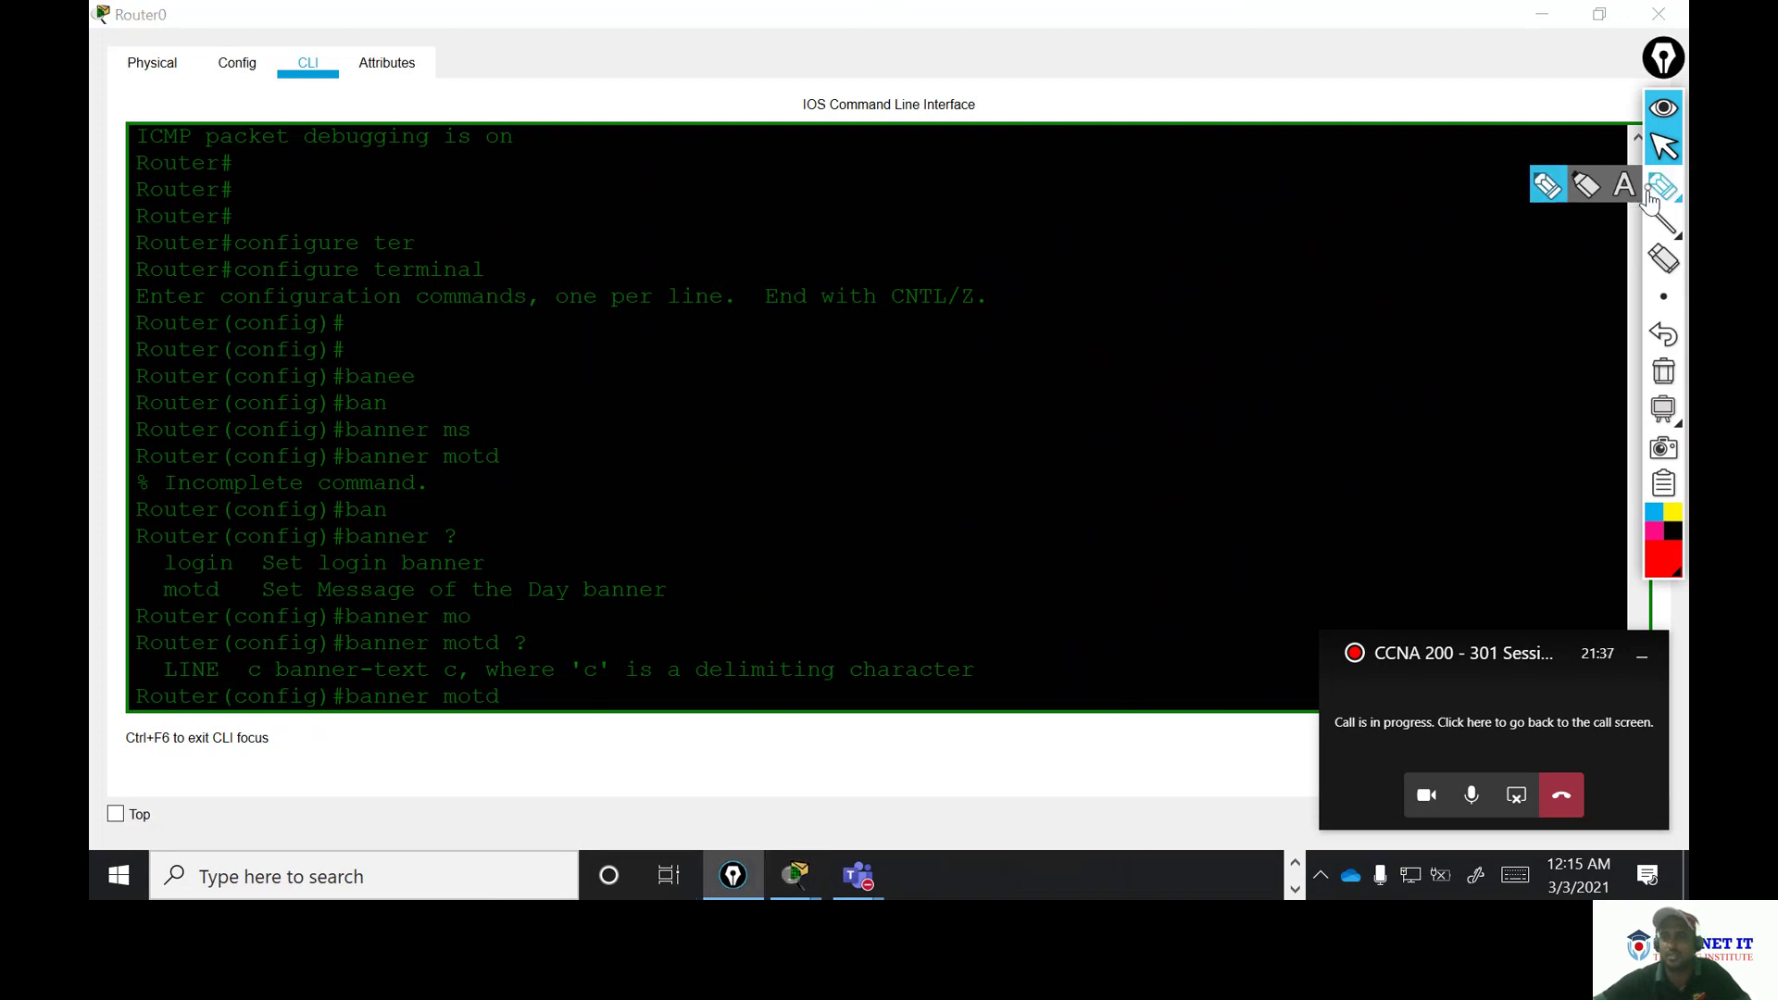
{"action": "mouse_move", "coordinate": [251, 685]}
{"action": "left_mouse_down"}
{"action": "mouse_move", "coordinate": [268, 674]}
{"action": "mouse_move", "coordinate": [241, 690]}
{"action": "mouse_move", "coordinate": [242, 674]}
{"action": "left_mouse_up"}
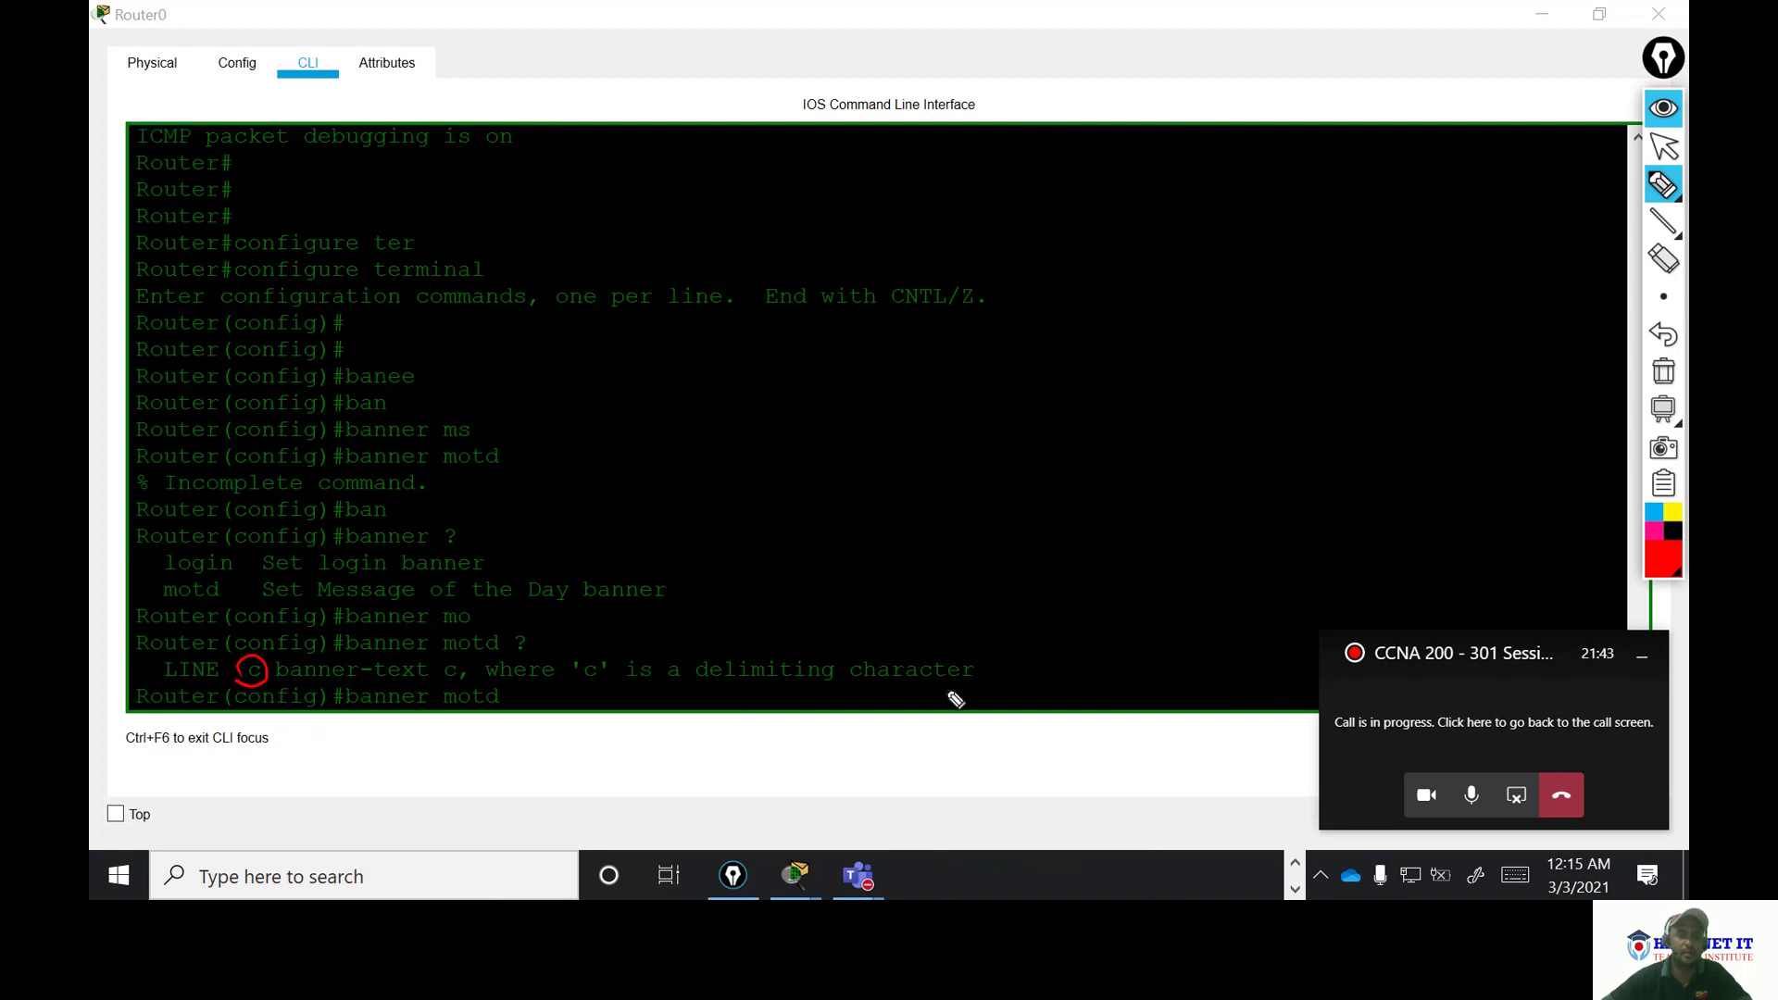
{"action": "mouse_move", "coordinate": [290, 681]}
{"action": "left_mouse_down"}
{"action": "mouse_move", "coordinate": [424, 692]}
{"action": "mouse_move", "coordinate": [443, 677]}
{"action": "mouse_move", "coordinate": [291, 654]}
{"action": "left_mouse_up"}
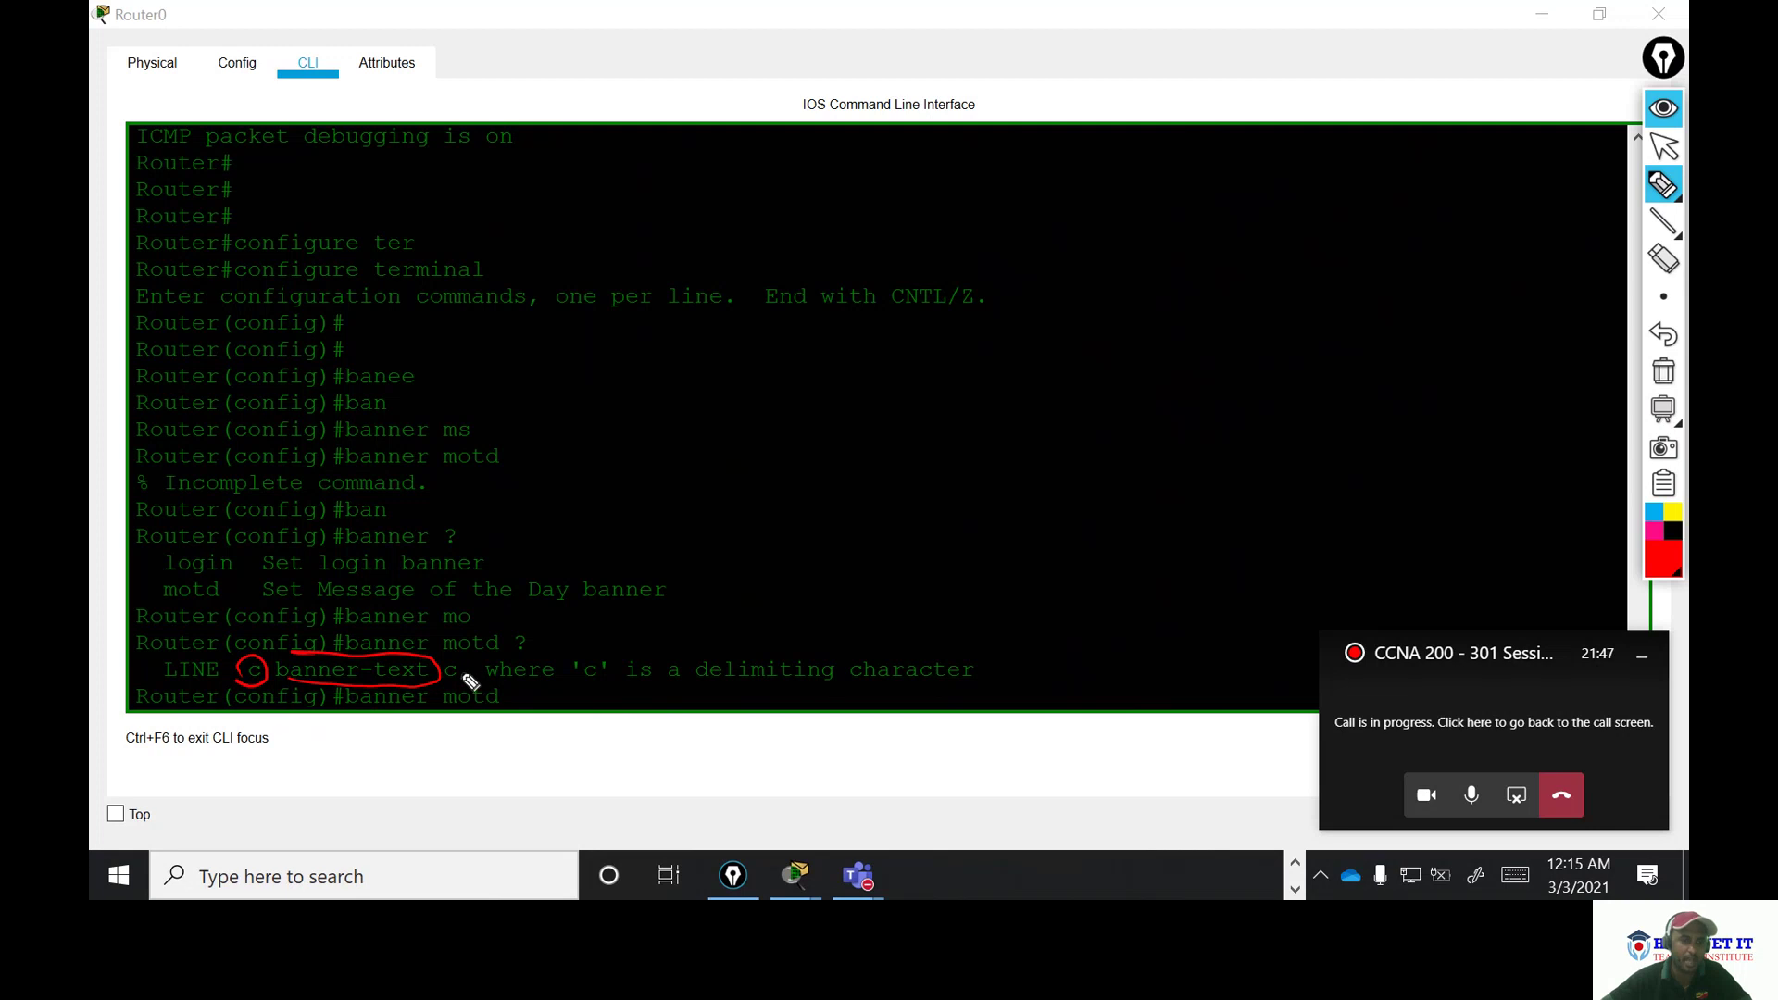
{"action": "left_click_drag", "start_coordinate": [468, 659], "coordinate": [443, 675]}
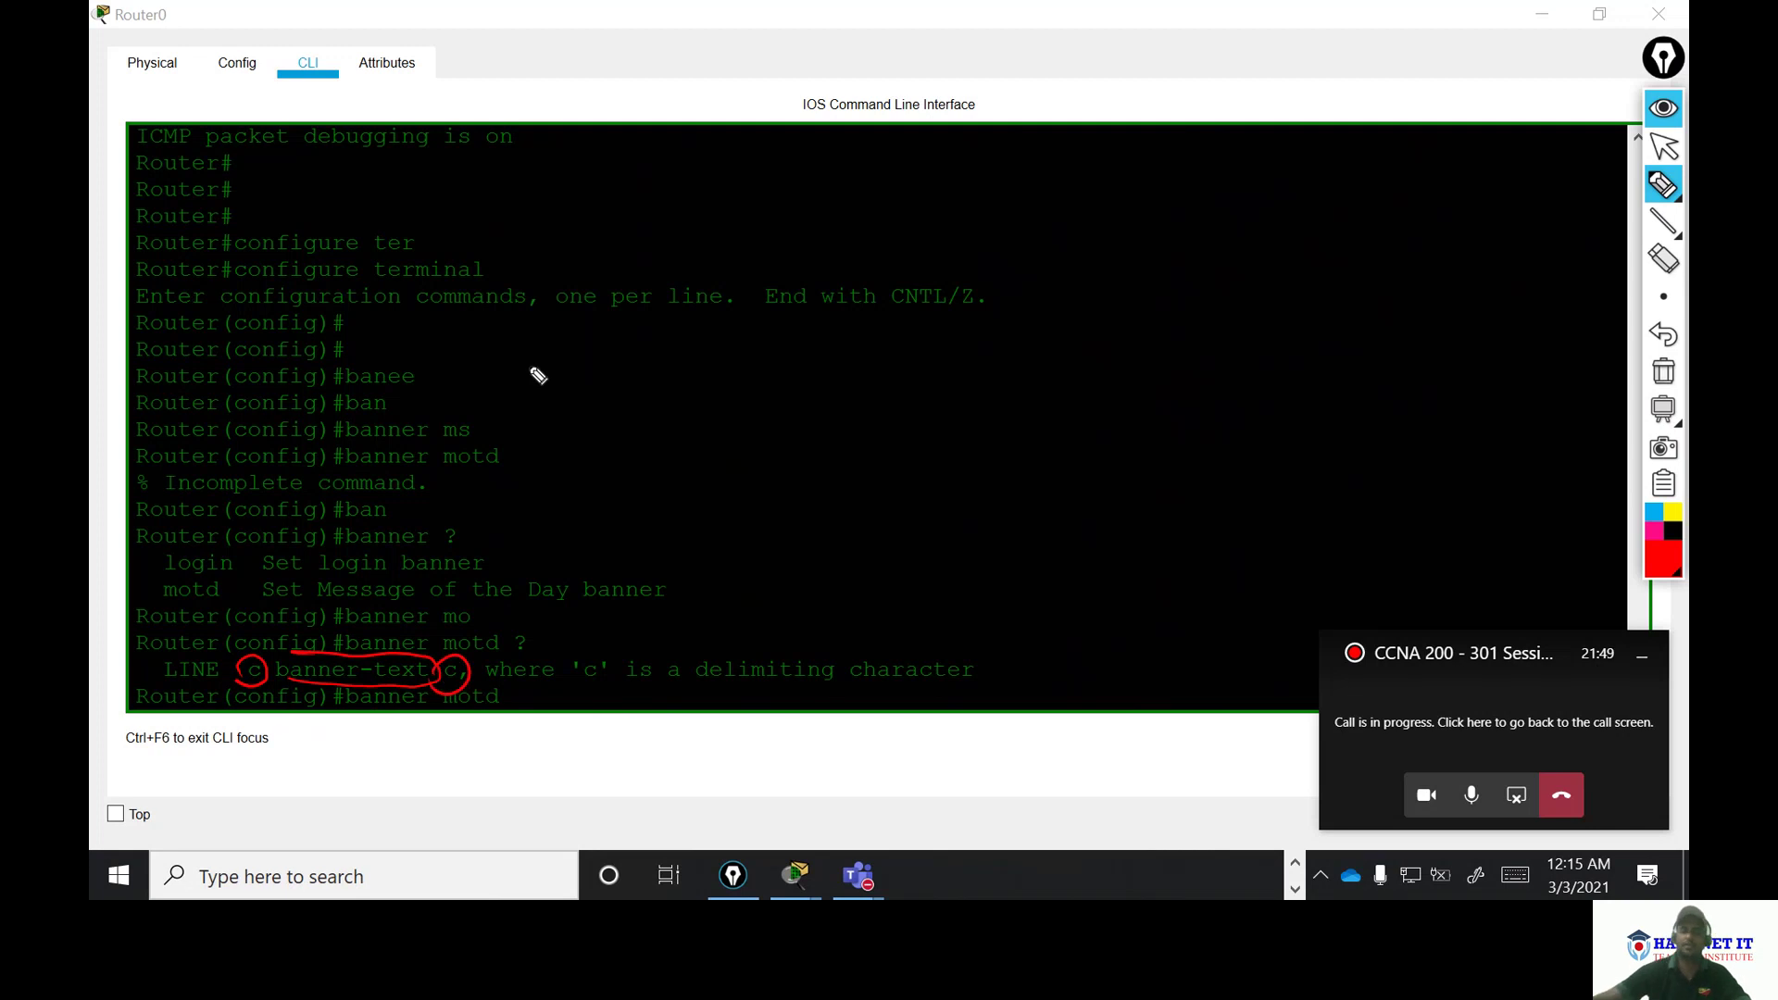
{"action": "left_click", "coordinate": [1664, 145]}
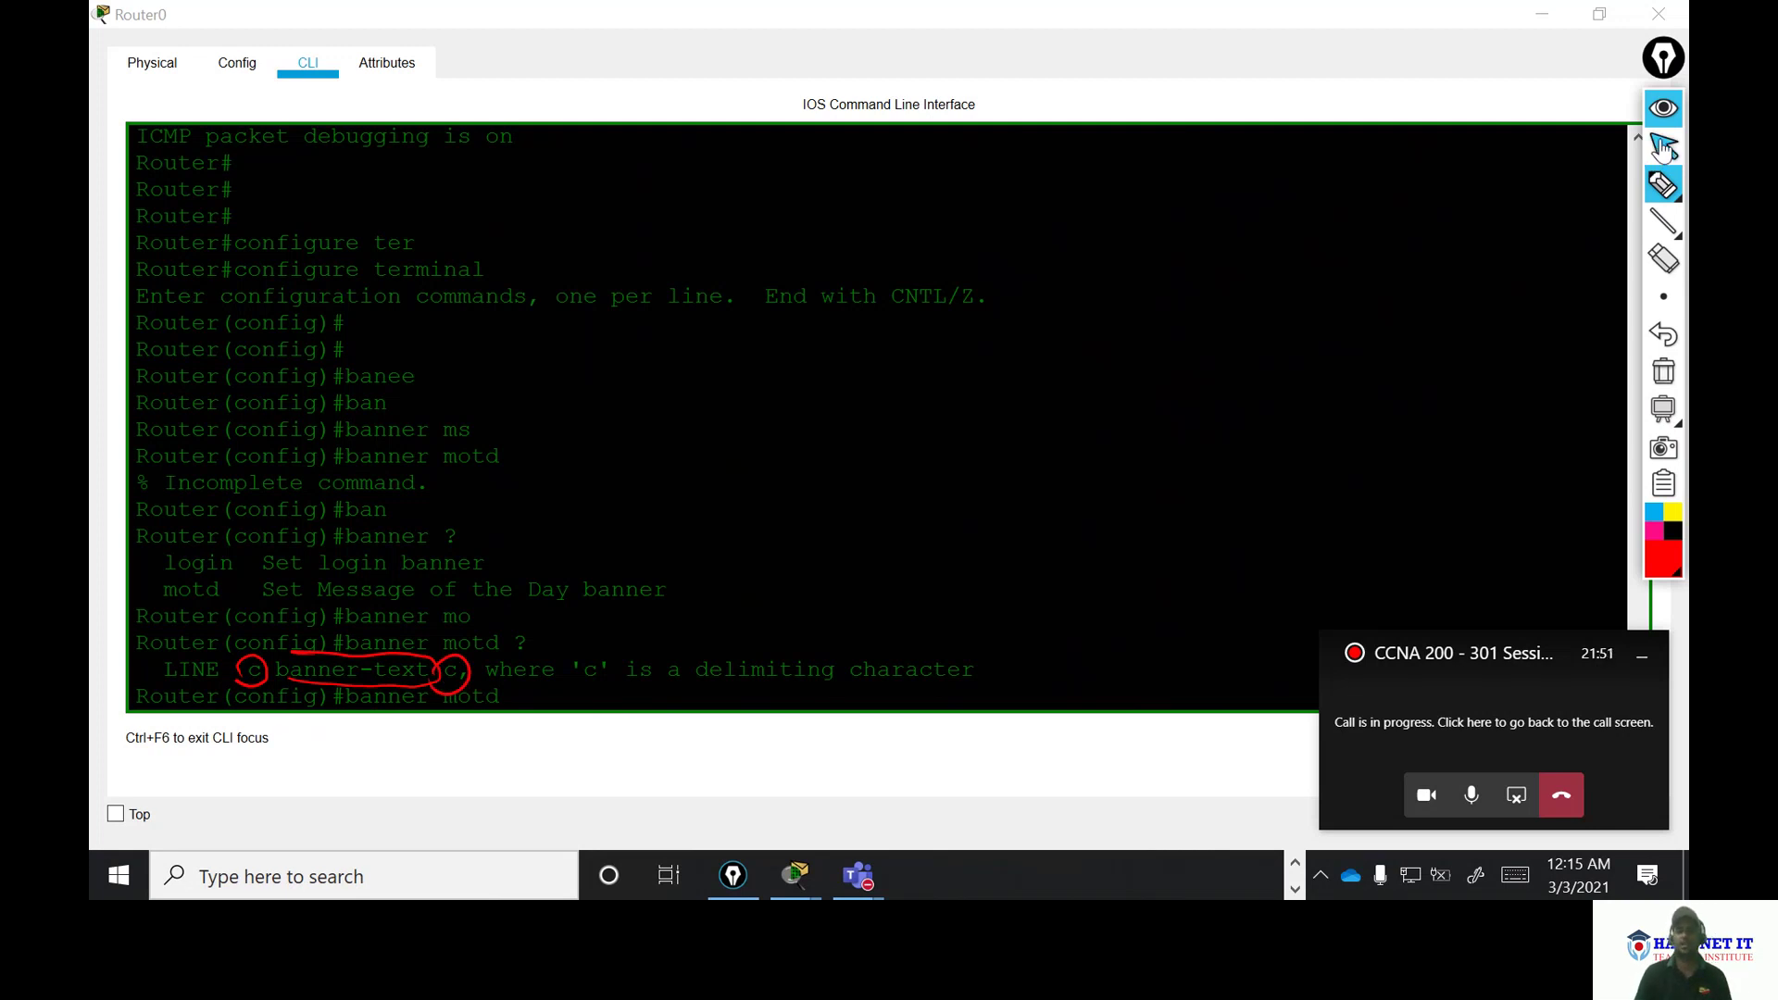
- Enter "this is only authorized to IT personnel" as the message text of the banner motd command
{"action": "left_click", "coordinate": [548, 695]}
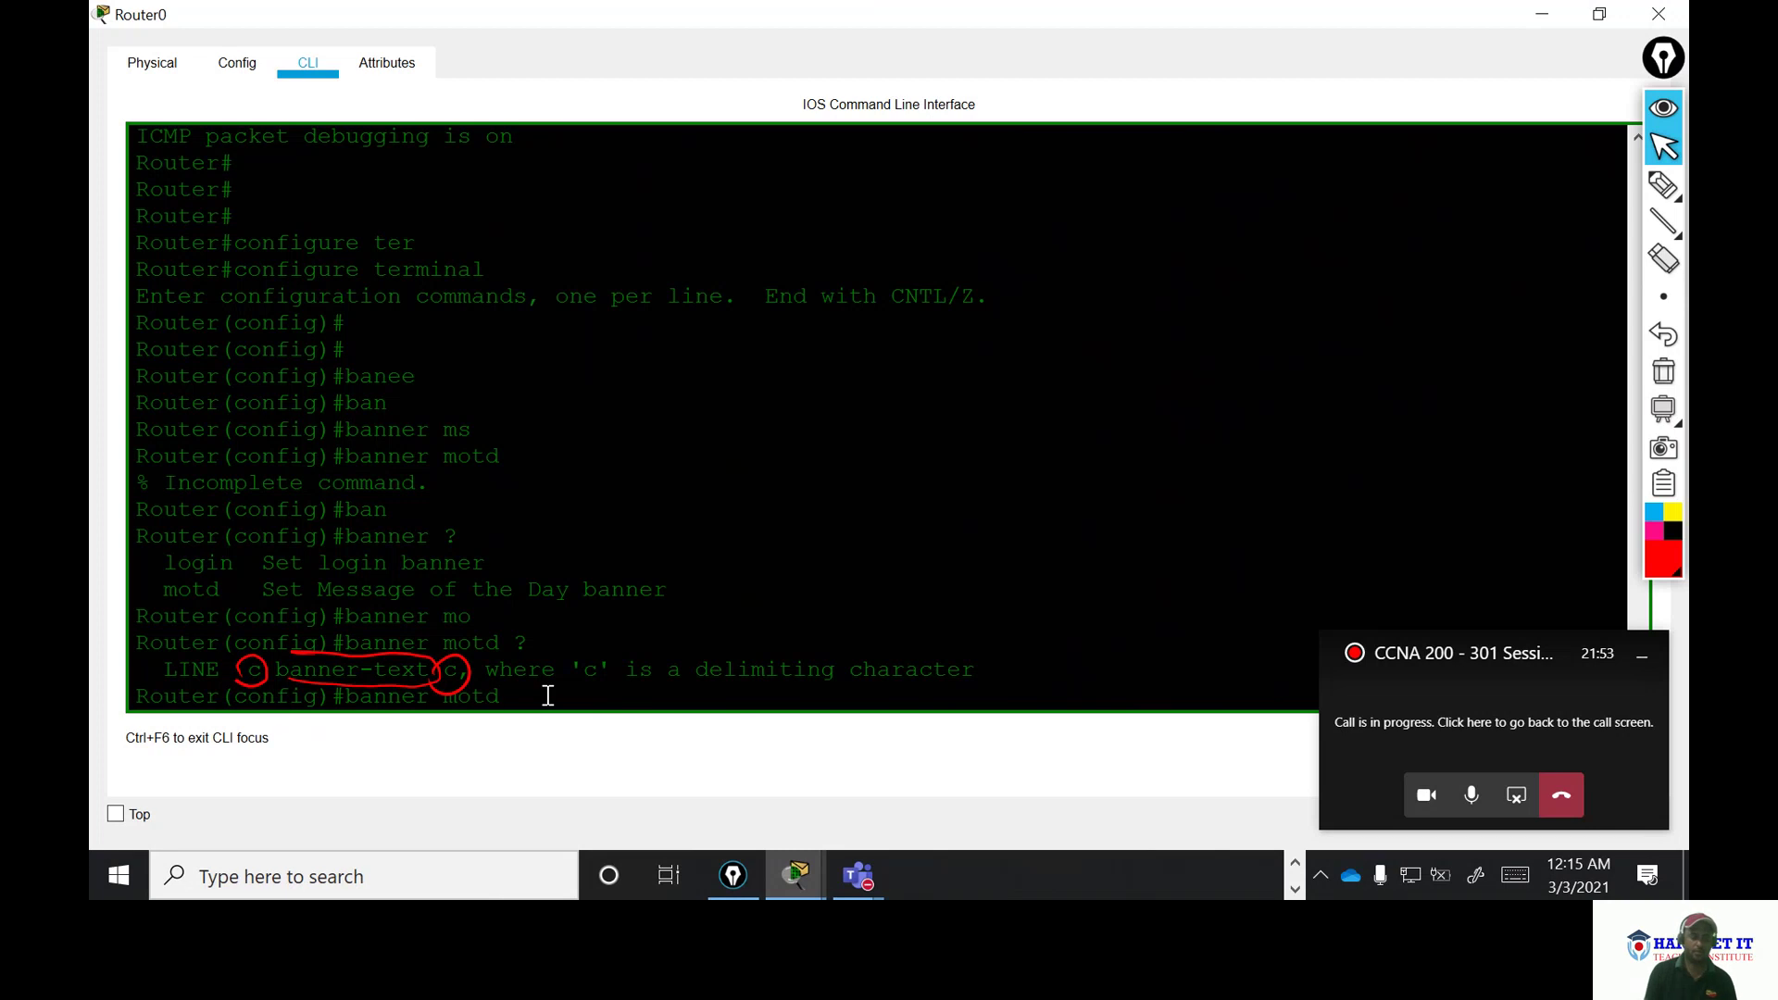
{"action": "type", "text": "this "}
{"action": "type", "text": "is c"}
{"action": "type", "text": "nly auth"}
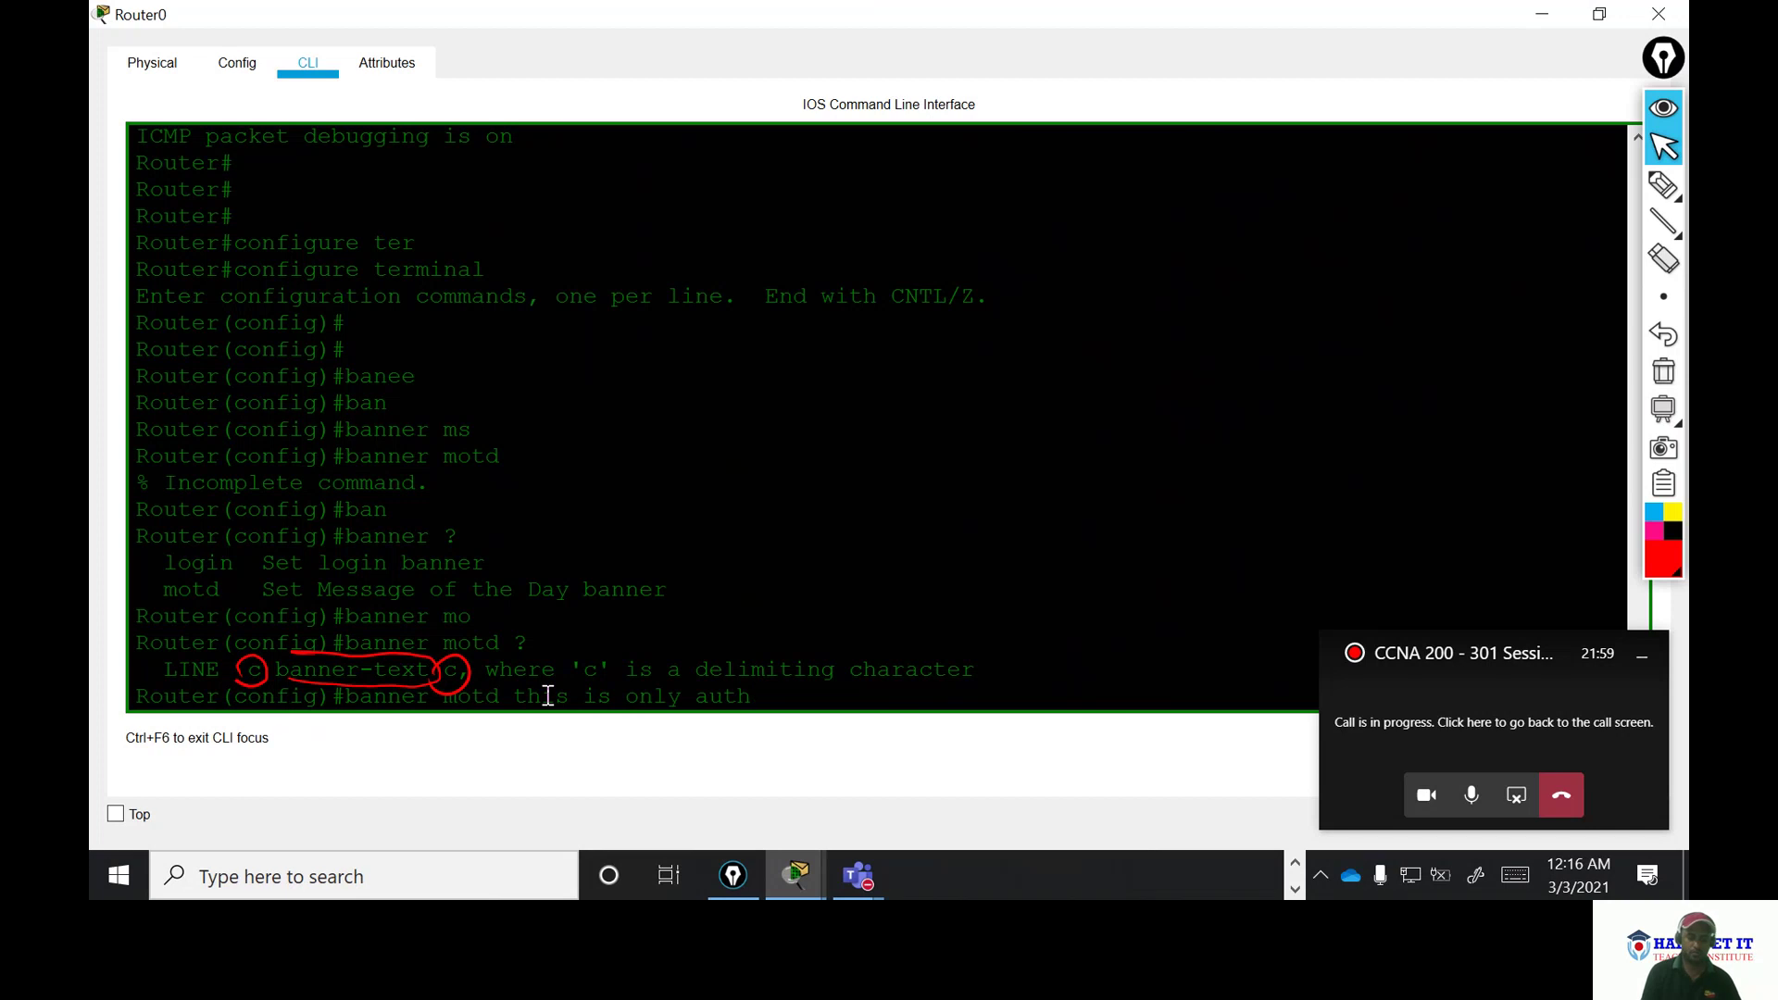
{"action": "type", "text": "orized to IT pers"}
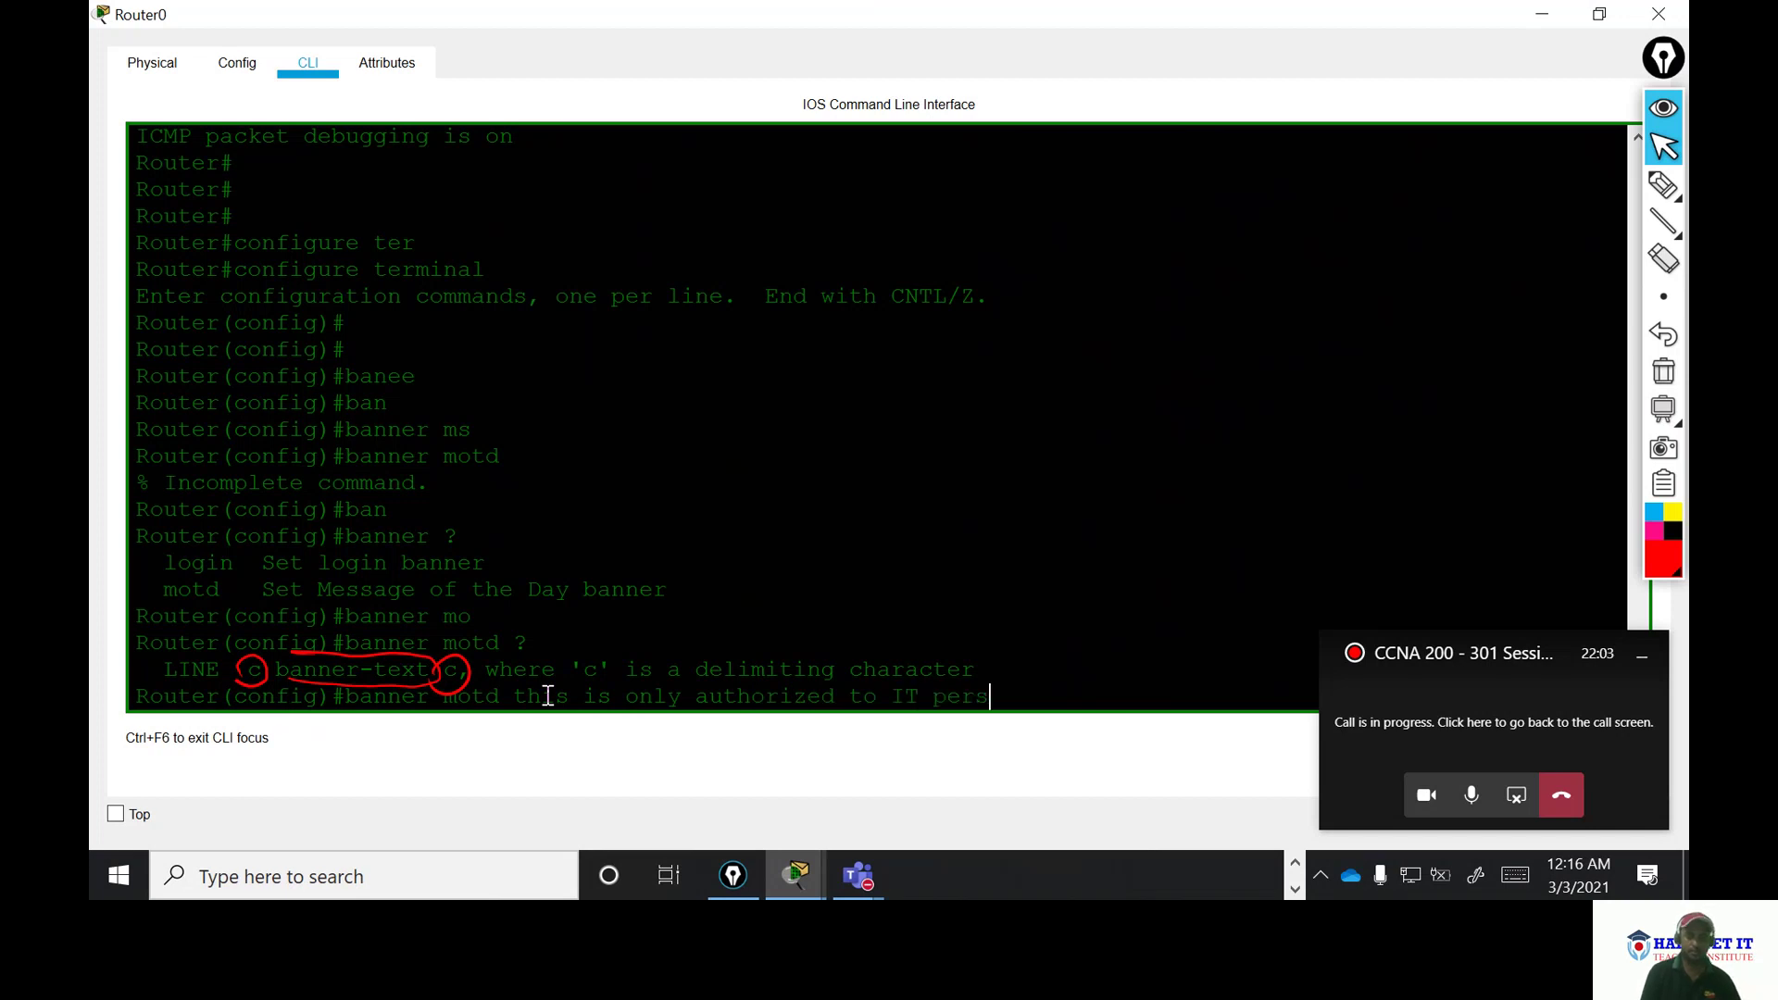
{"action": "type", "text": "onnel"}
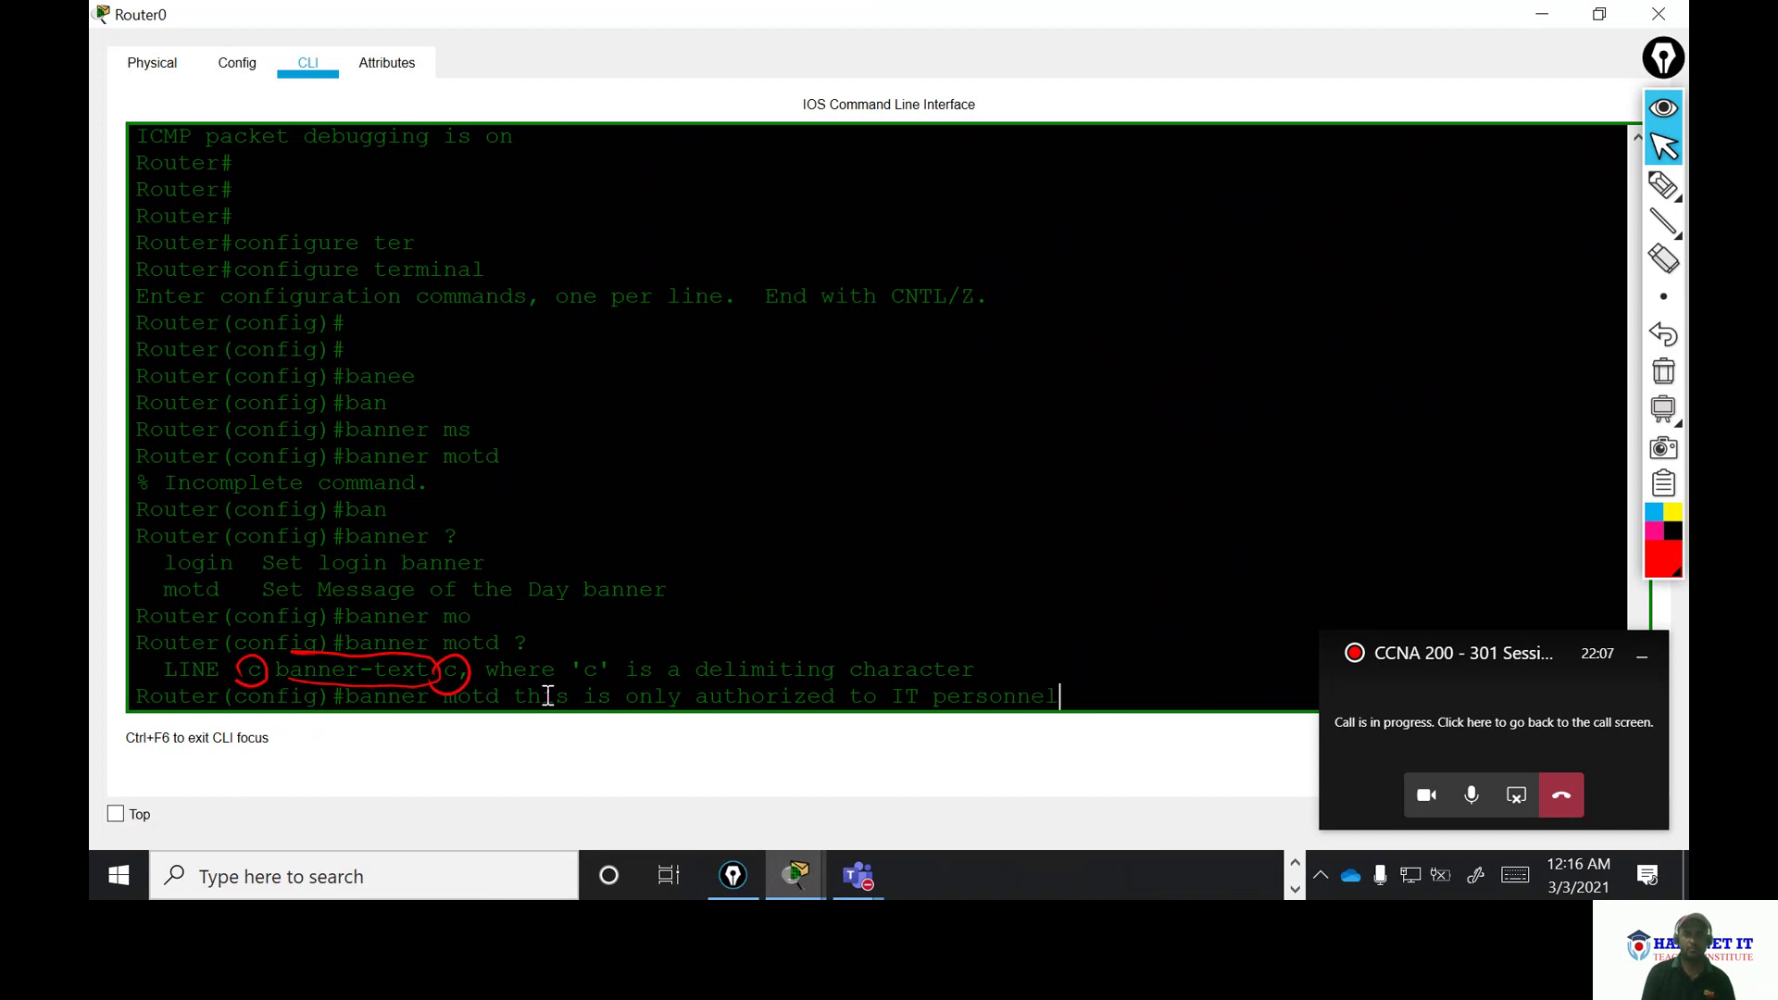
- Insert the opening delimiter c before the message text in the banner motd command
{"action": "key", "text": "Left"}
{"action": "key", "text": "Left"}
{"action": "key", "text": "Left"}
{"action": "key", "text": "Left"}
{"action": "key", "text": "Left"}
{"action": "key", "text": "Left"}
{"action": "key", "text": "Left"}
{"action": "key", "text": "Left"}
{"action": "key", "text": "Left"}
{"action": "key", "text": "Left"}
{"action": "key", "text": "Left"}
{"action": "key", "text": "Left"}
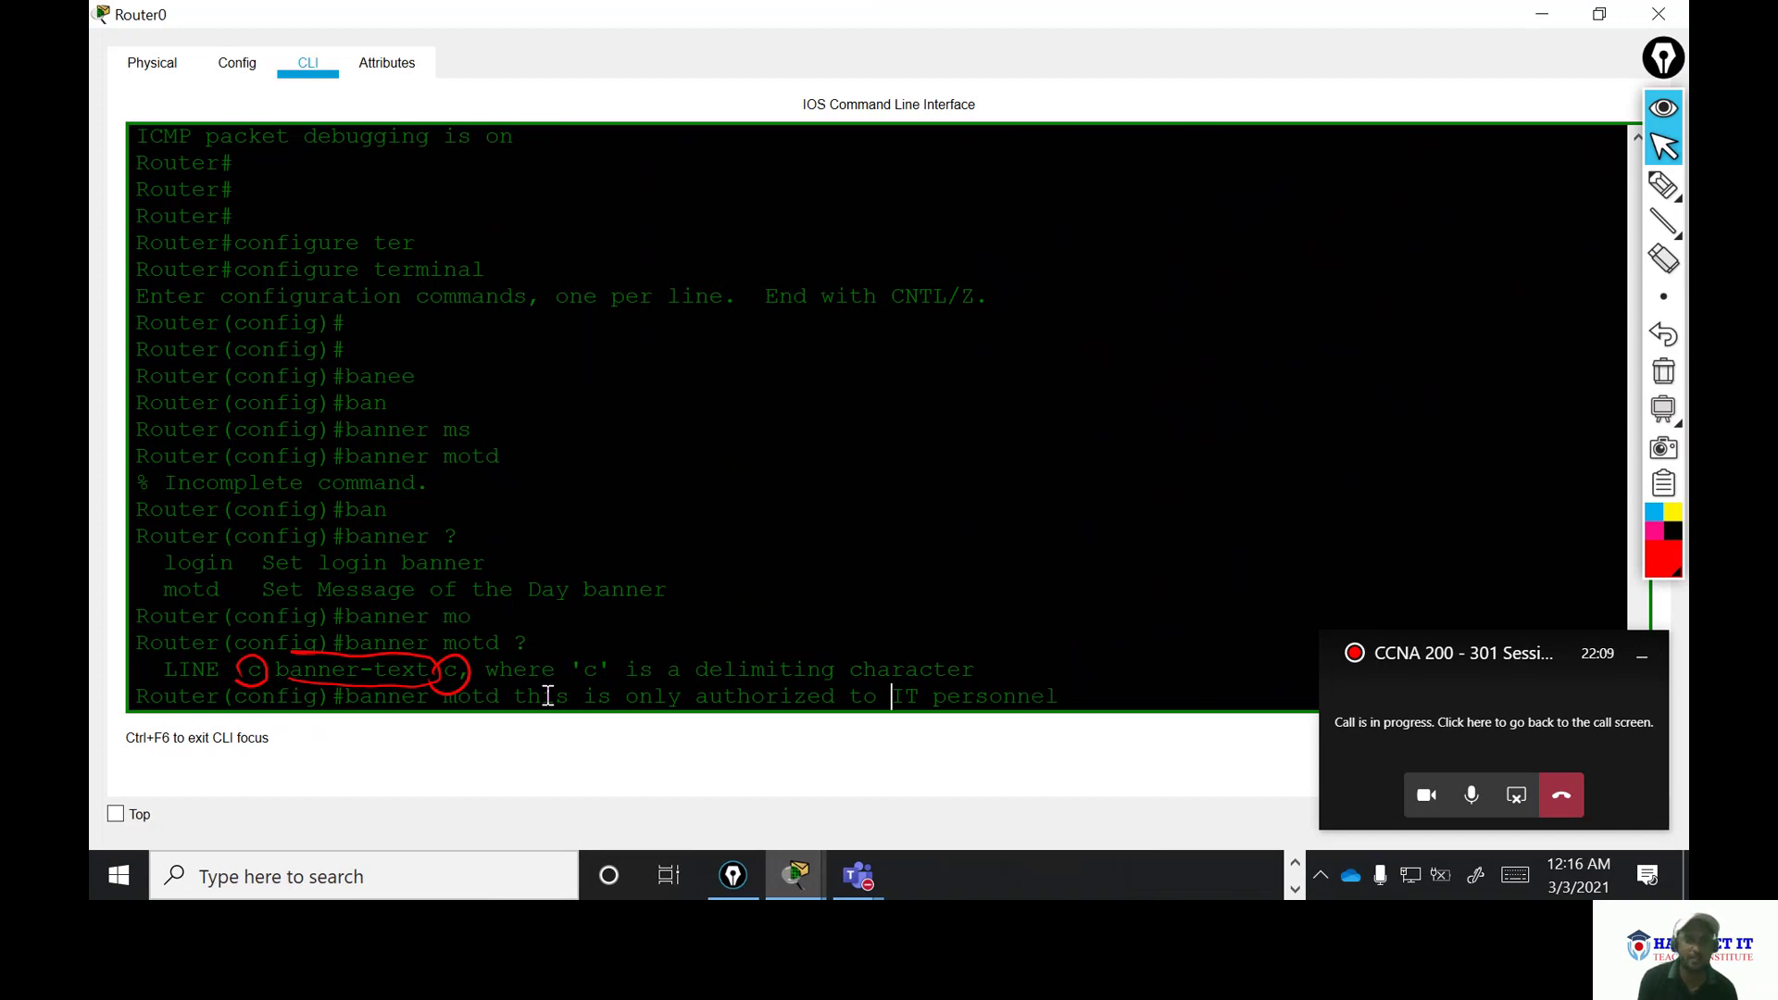
{"action": "key", "text": "Left"}
{"action": "key", "text": "Left"}
{"action": "key", "text": "Left"}
{"action": "key", "text": "Left"}
{"action": "key", "text": "Left"}
{"action": "key", "text": "Left"}
{"action": "key", "text": "Left"}
{"action": "key", "text": "Left"}
{"action": "key", "text": "Left"}
{"action": "key", "text": "Left"}
{"action": "key", "text": "Left"}
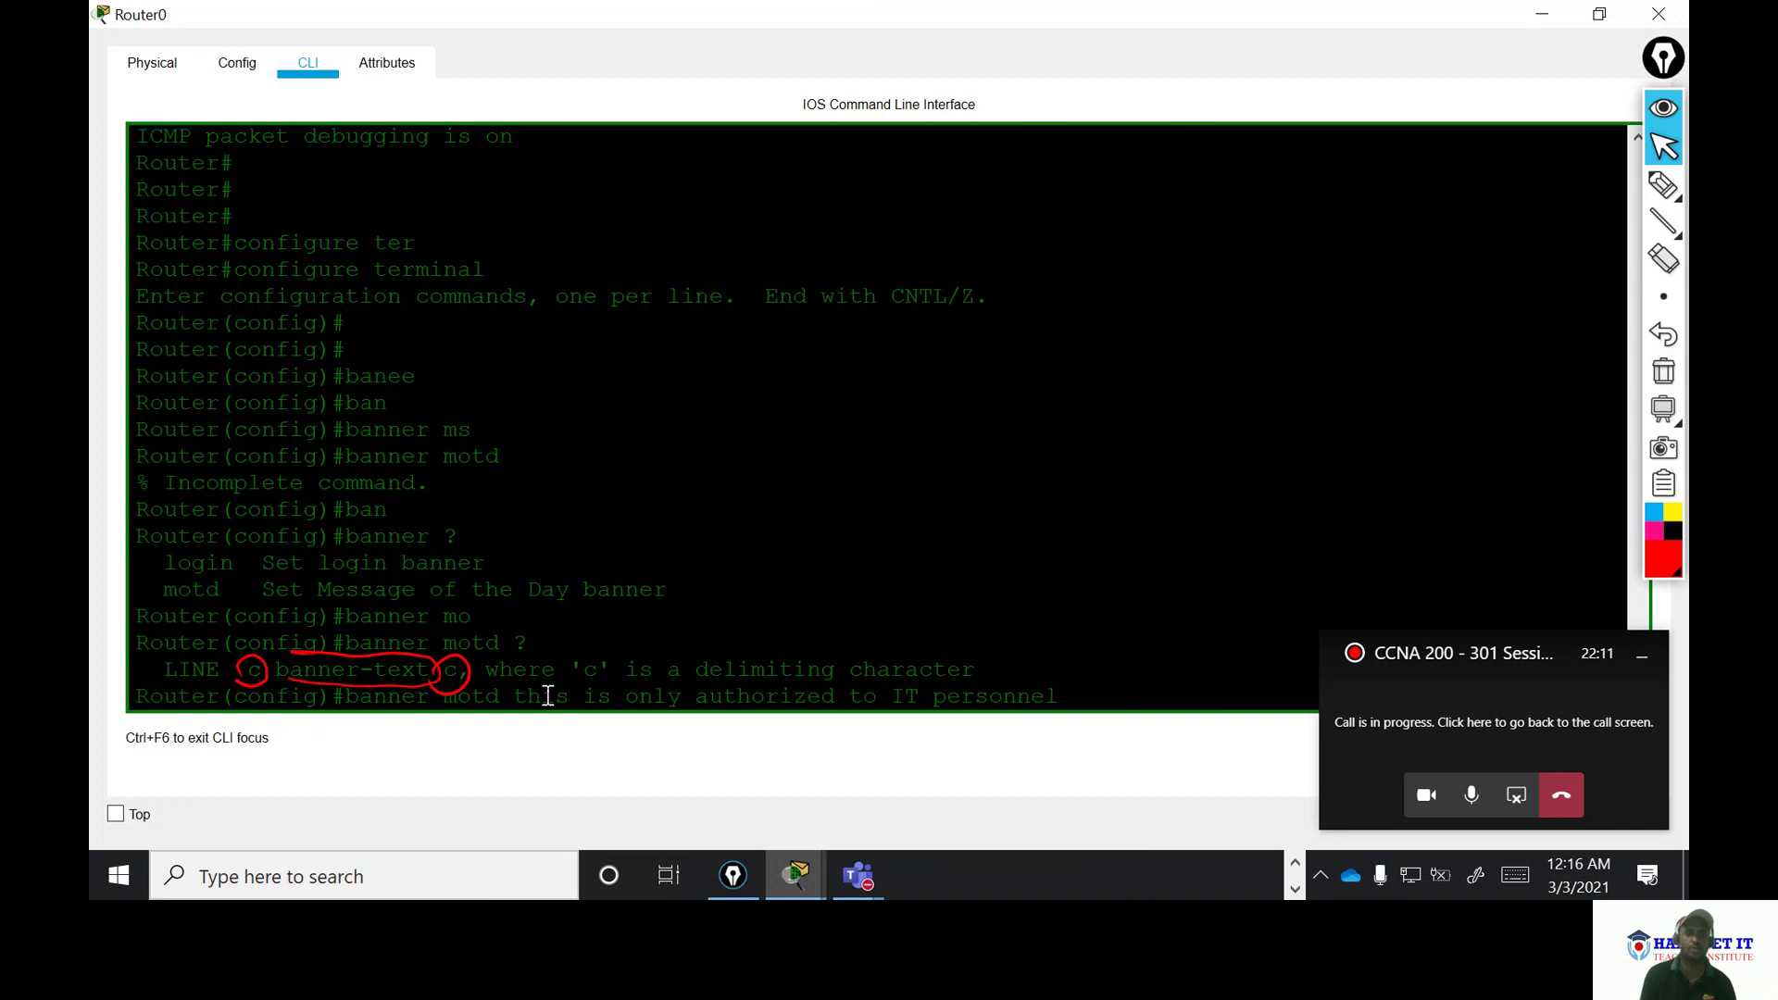
{"action": "type", "text": "c"}
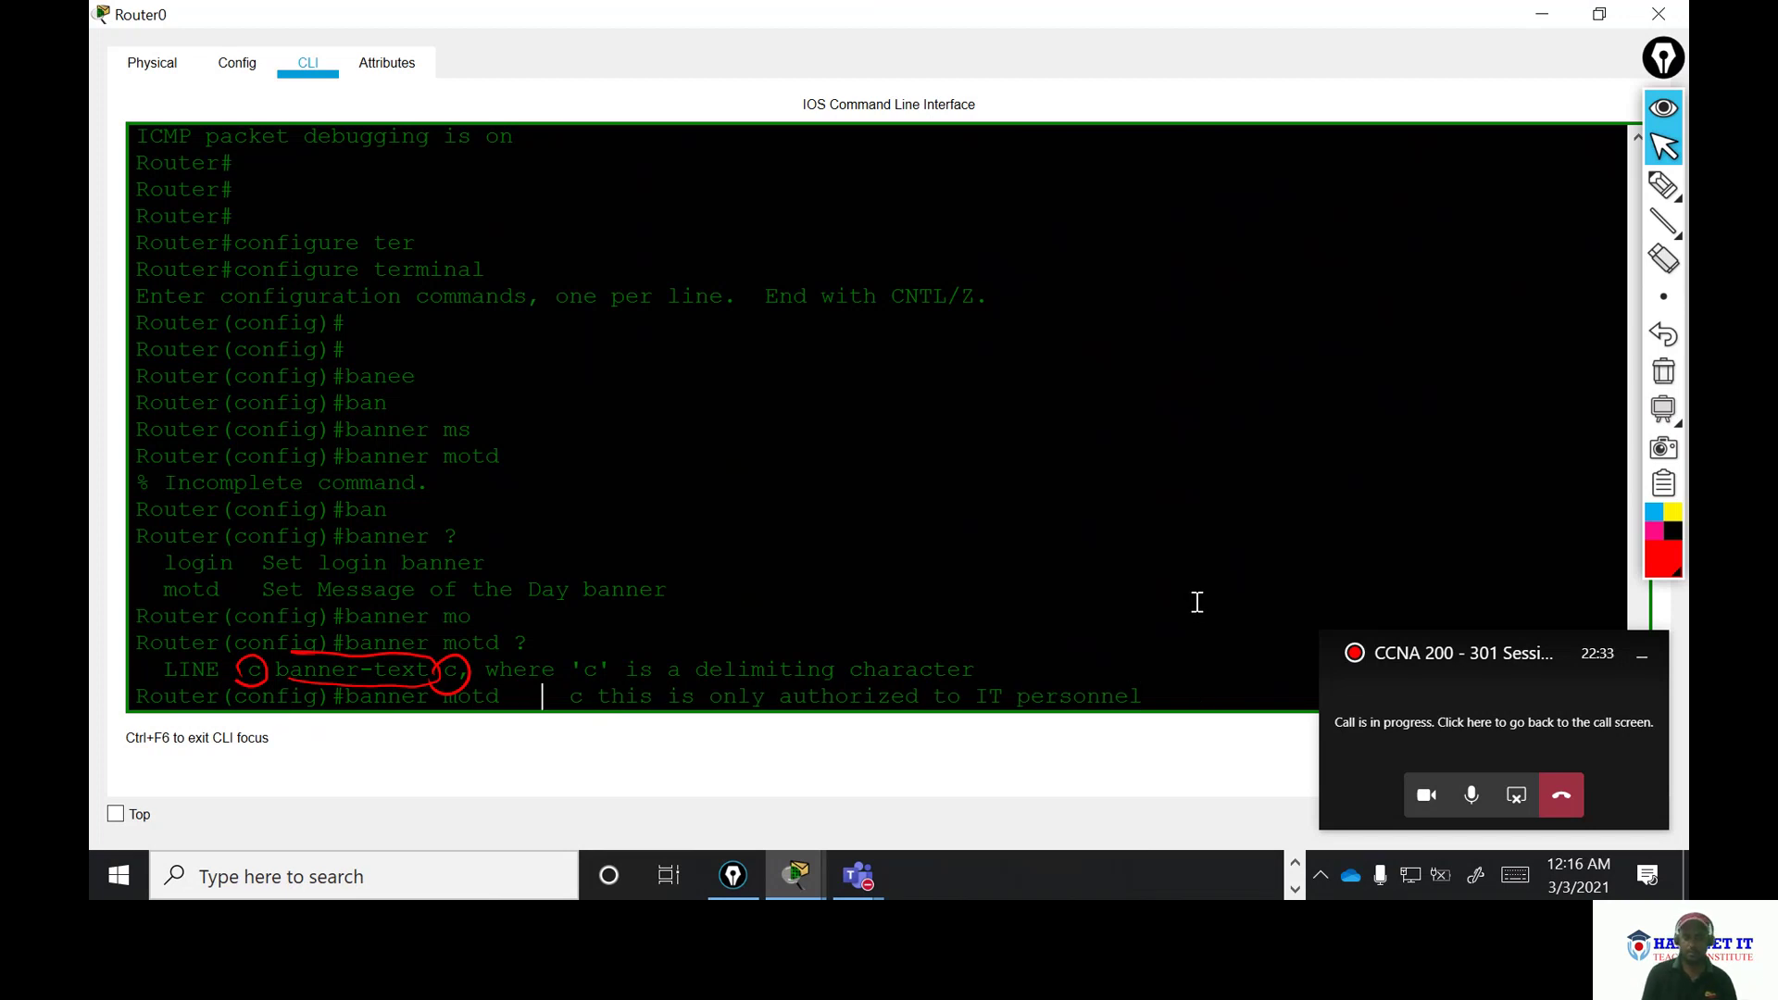
- Delete banner motd from the command line, add another leading c, and try to run the remaining line
{"action": "key", "text": "BackSpace"}
{"action": "key", "text": "BackSpace"}
{"action": "key", "text": "BackSpace"}
{"action": "key", "text": "BackSpace"}
{"action": "key", "text": "BackSpace"}
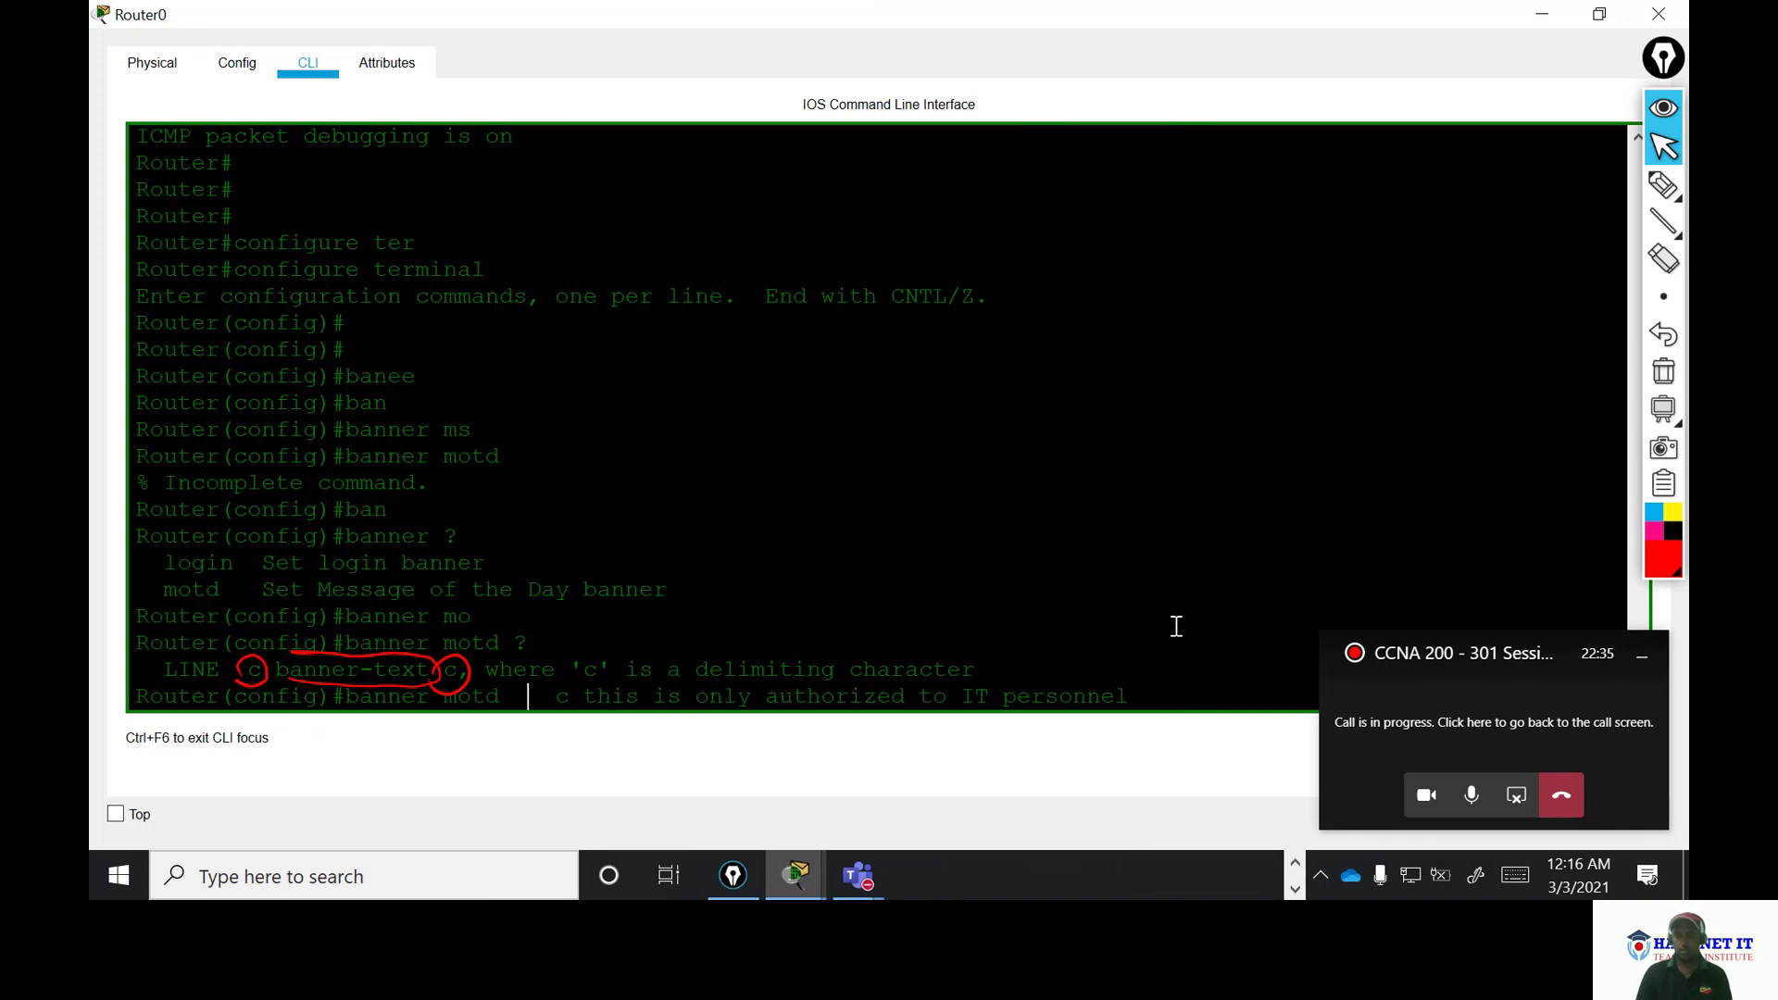
{"action": "key", "text": "BackSpace"}
{"action": "key", "text": "BackSpace"}
{"action": "key", "text": "BackSpace"}
{"action": "key", "text": "BackSpace"}
{"action": "key", "text": "BackSpace"}
{"action": "key", "text": "BackSpace"}
{"action": "key", "text": "BackSpace"}
{"action": "key", "text": "BackSpace"}
{"action": "key", "text": "BackSpace"}
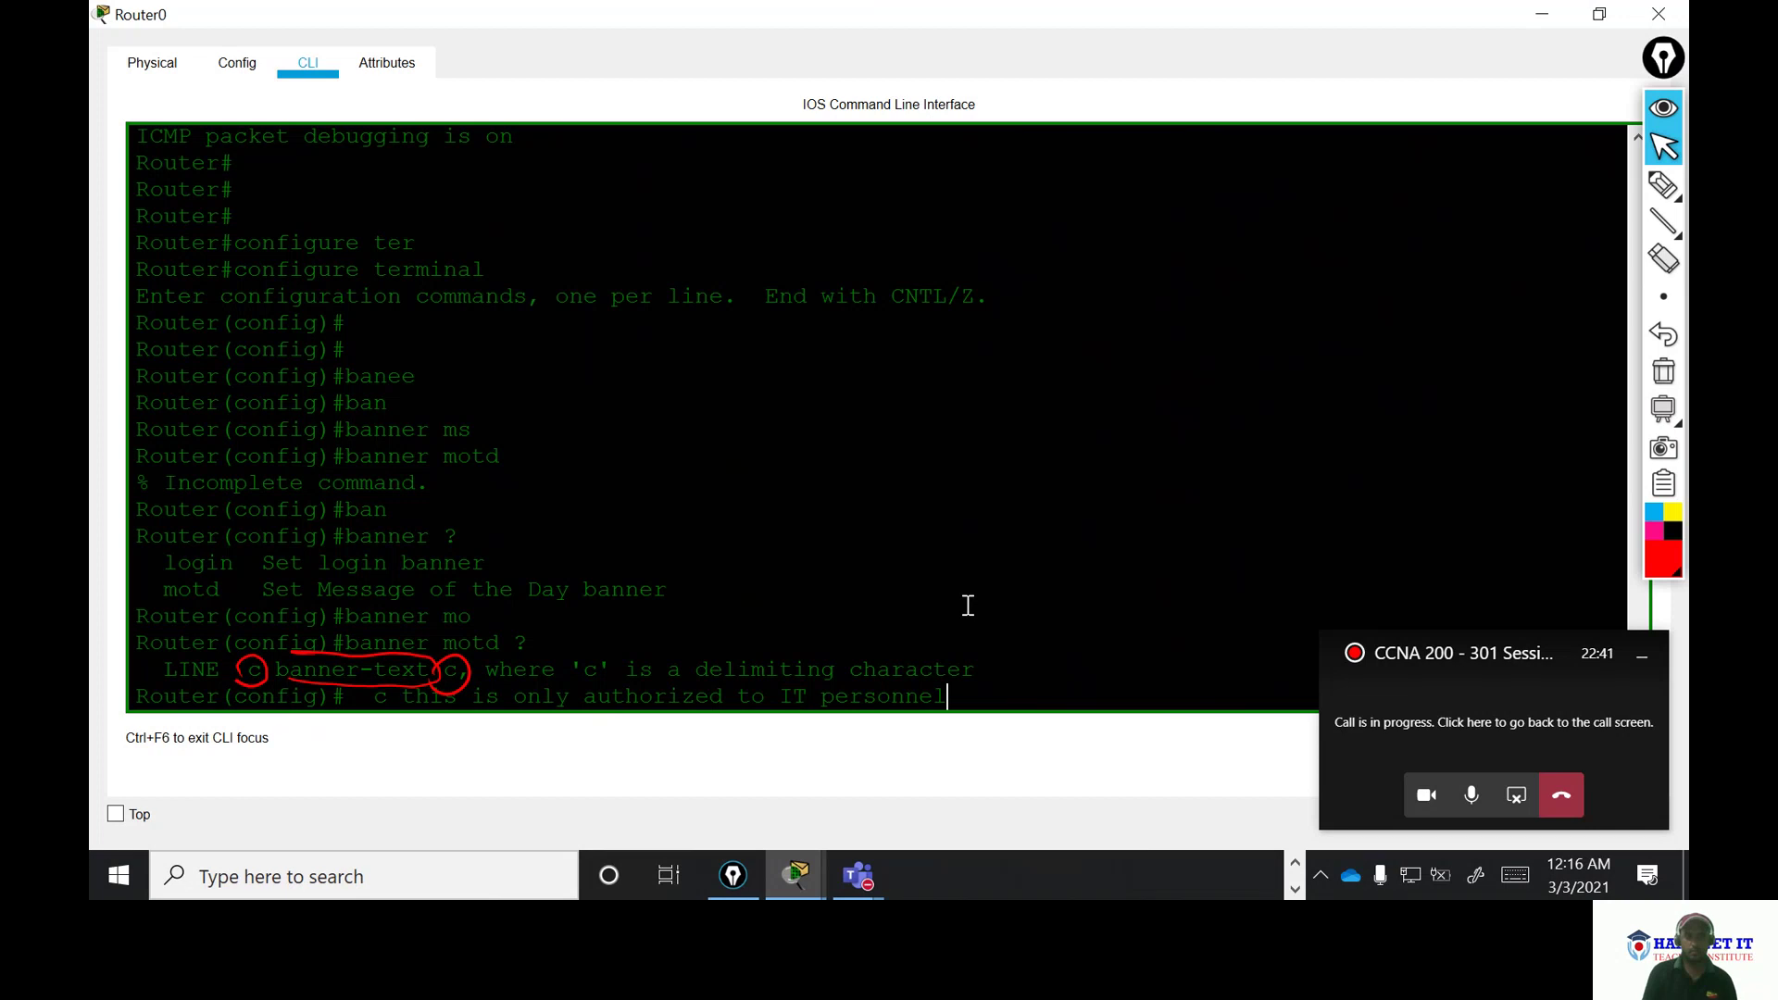
{"action": "key", "text": "ctrl+a"}
{"action": "type", "text": "c"}
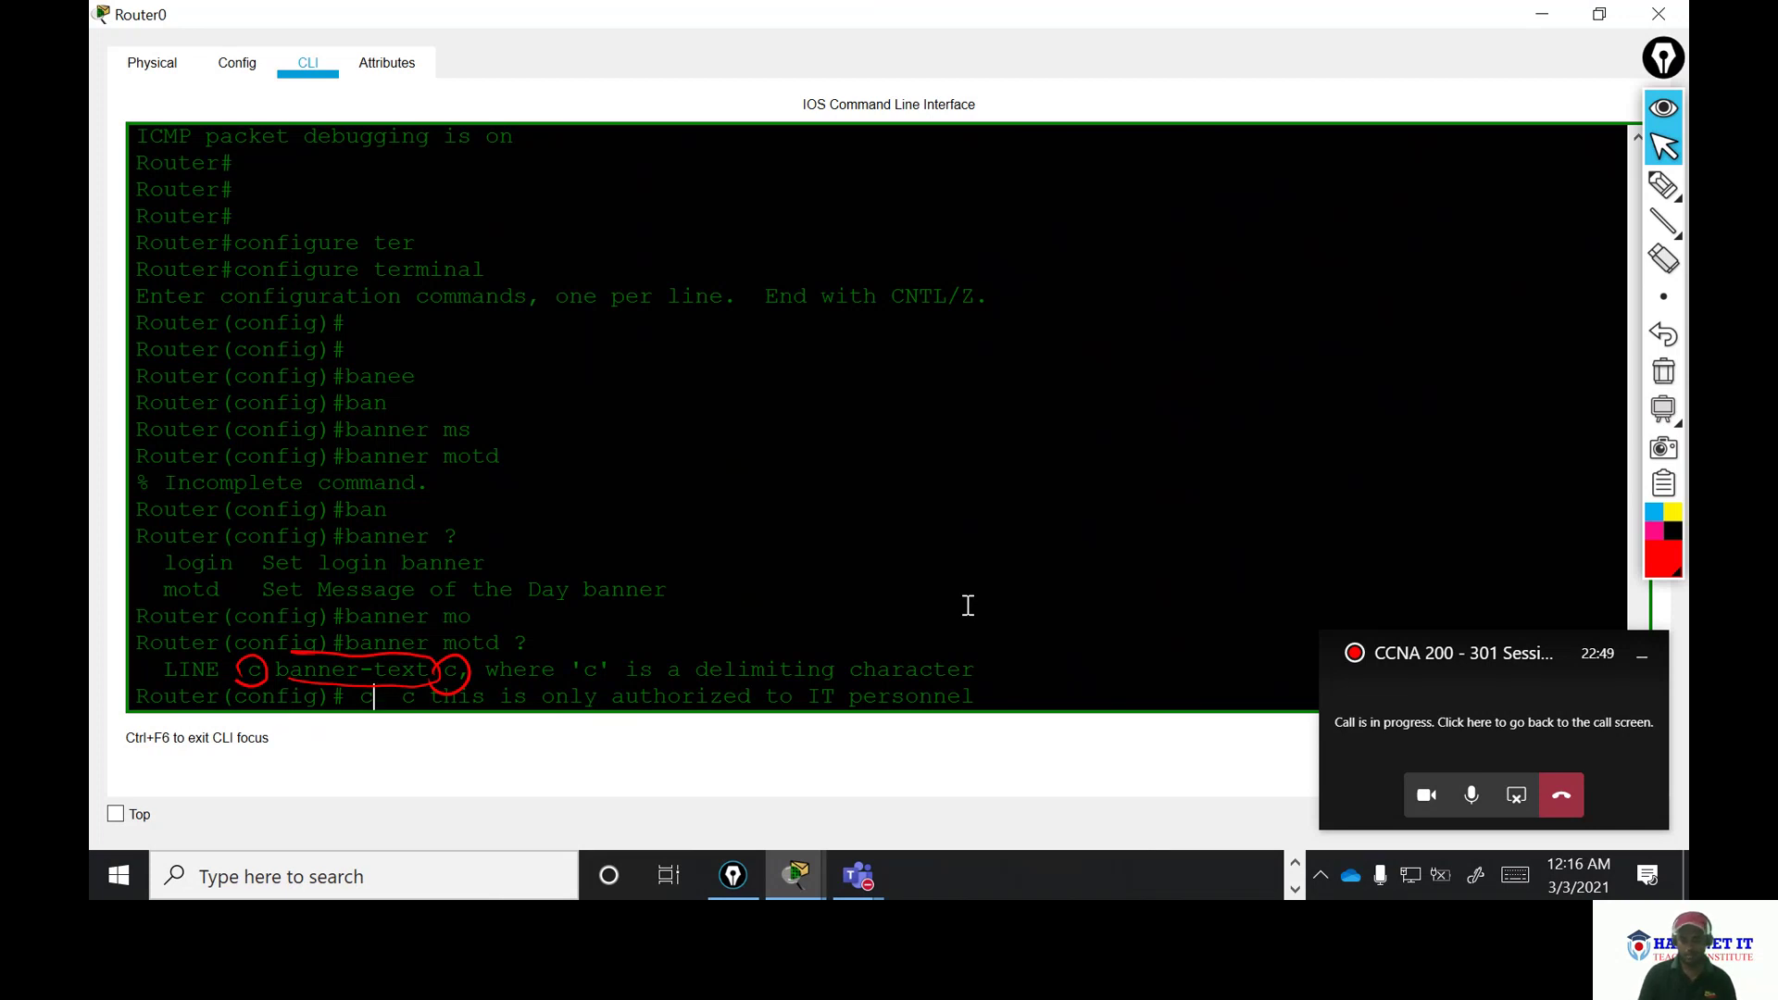
{"action": "key", "text": "Return"}
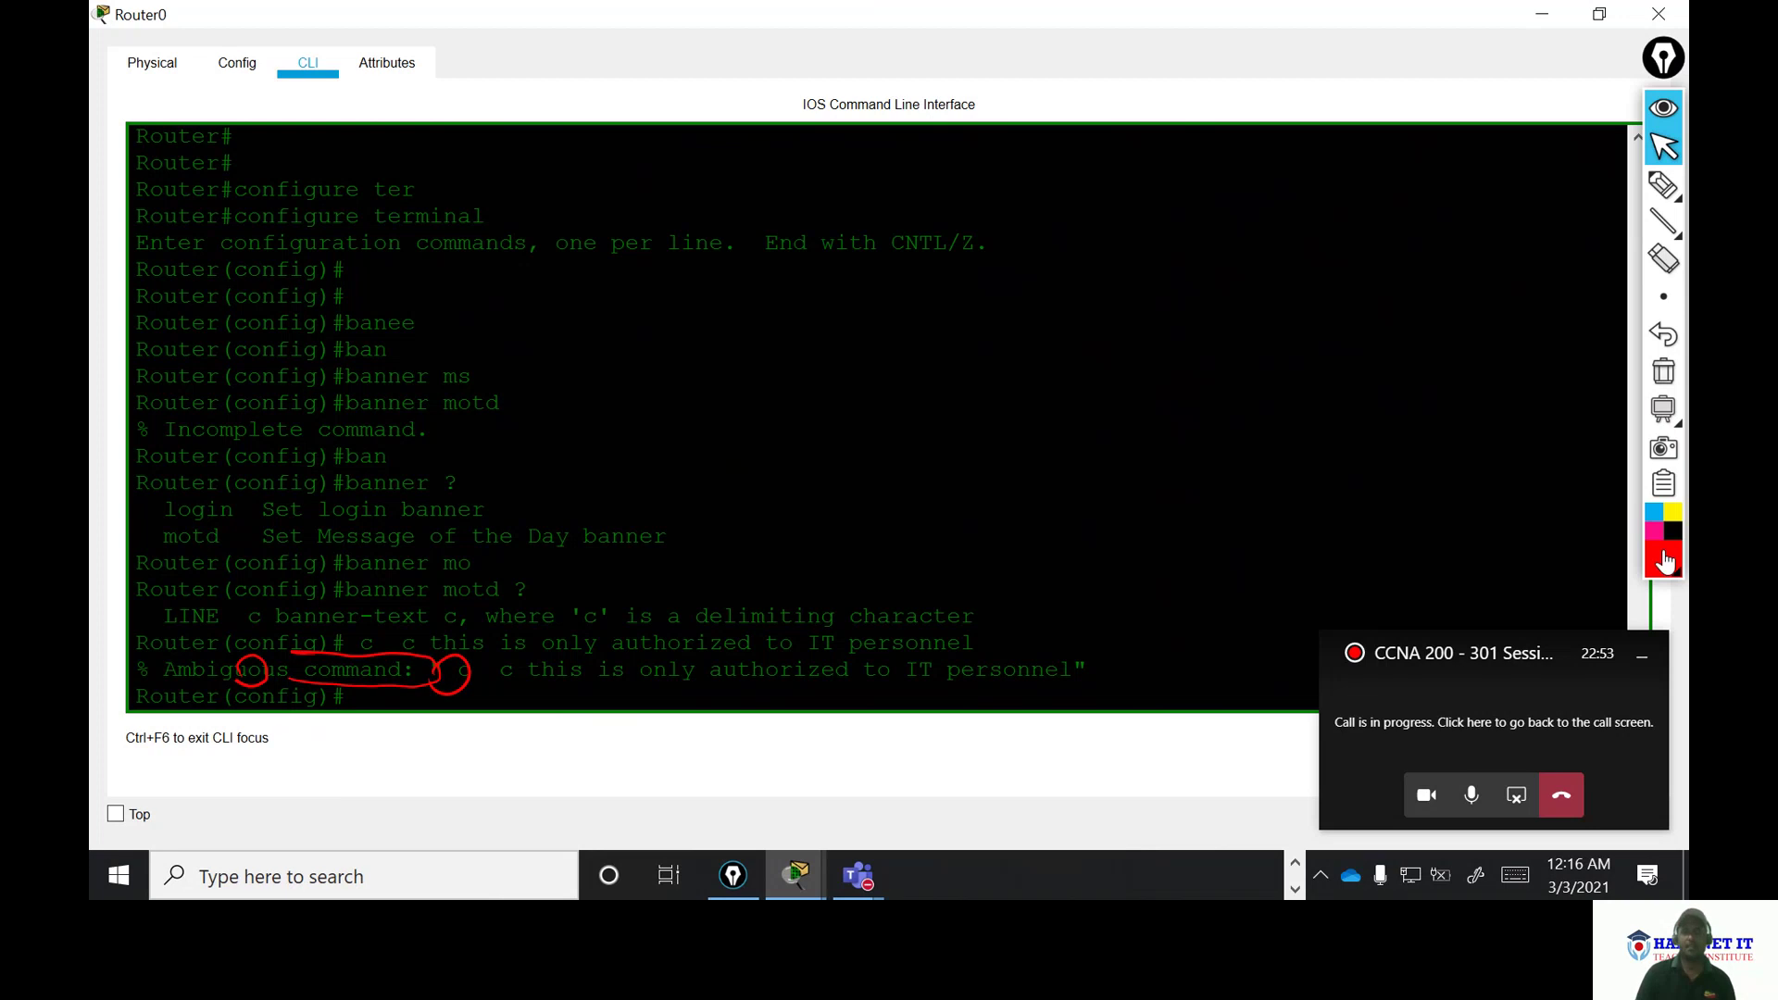
- Clear the red circles, and highlight the entered message line and the LINE syntax description in turn
{"action": "left_click", "coordinate": [1664, 372]}
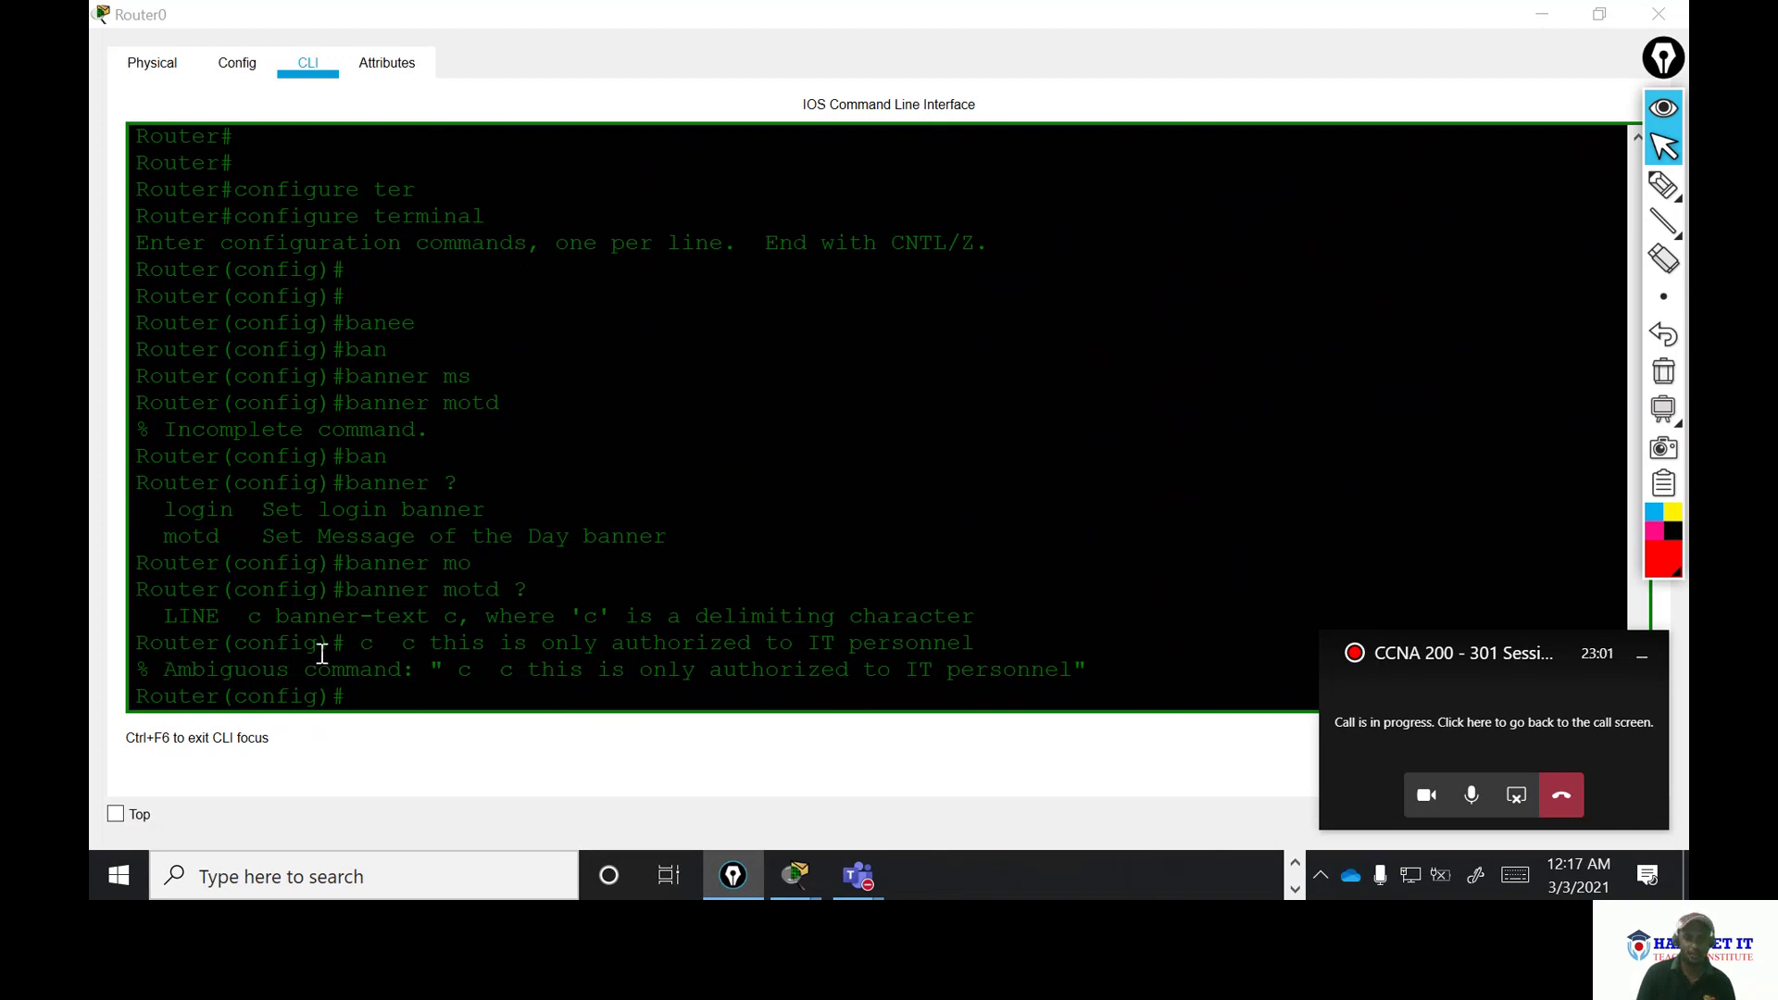
{"action": "left_click_drag", "start_coordinate": [344, 642], "coordinate": [1012, 644]}
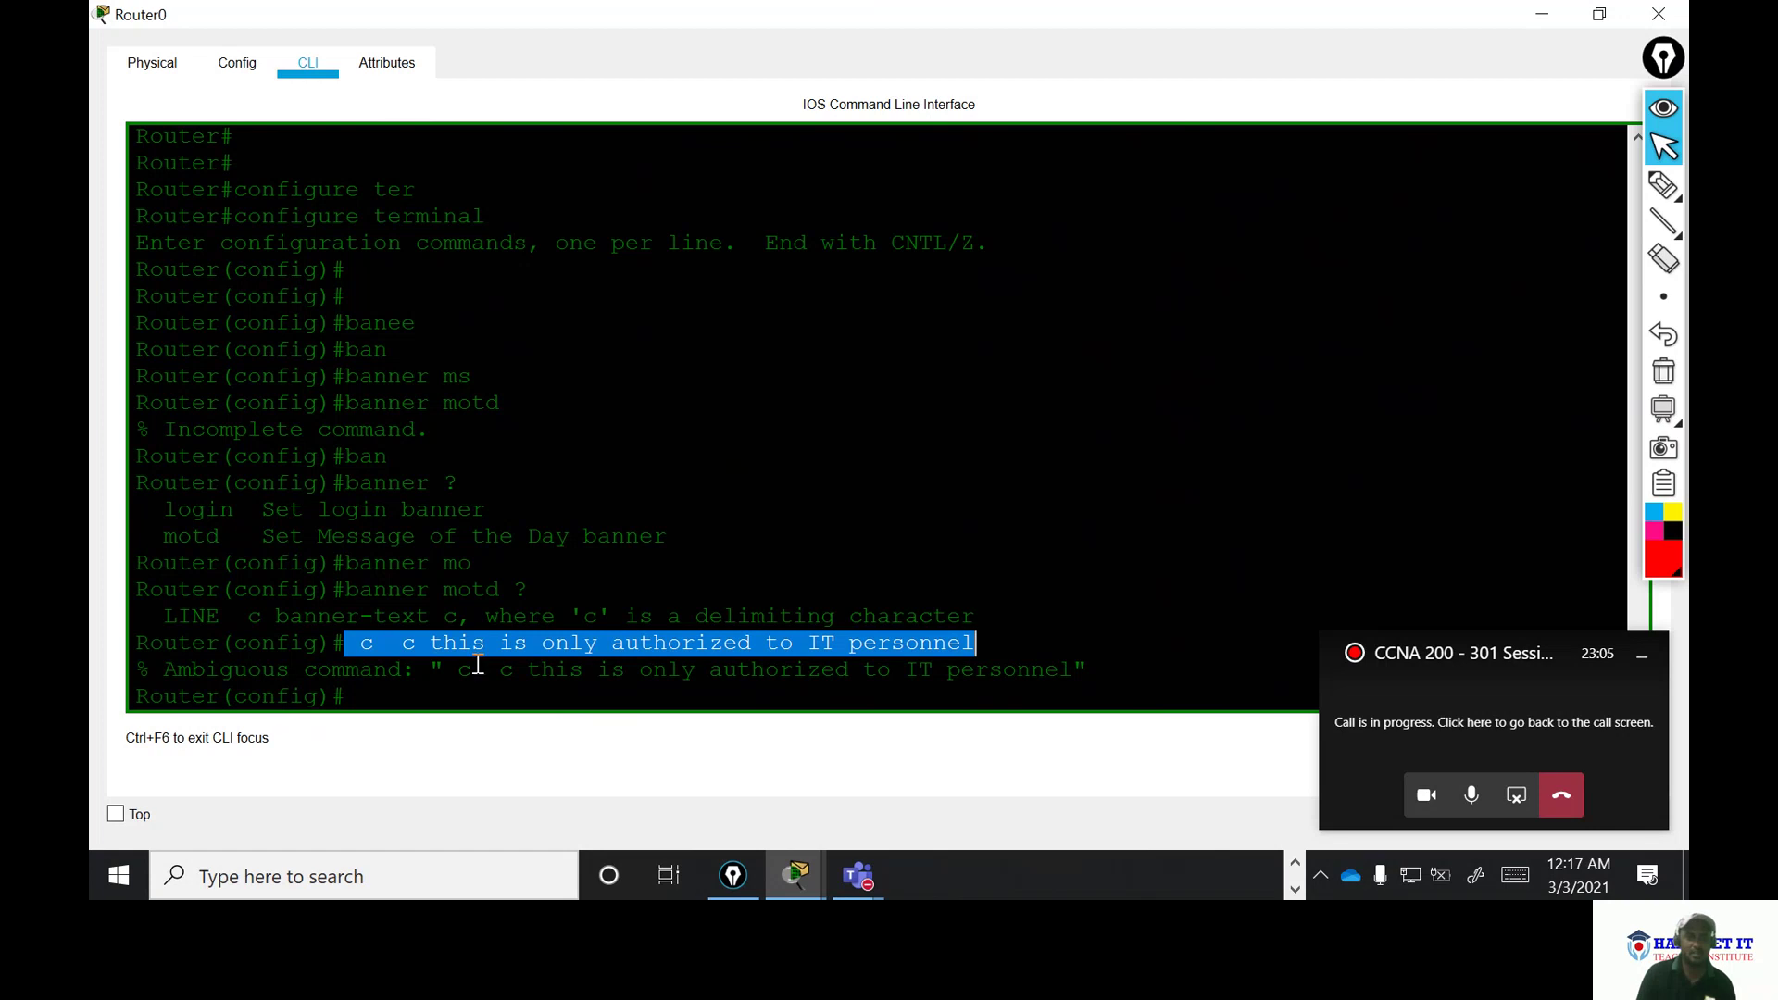
{"action": "left_click", "coordinate": [162, 620]}
{"action": "left_click_drag", "start_coordinate": [162, 620], "coordinate": [980, 617]}
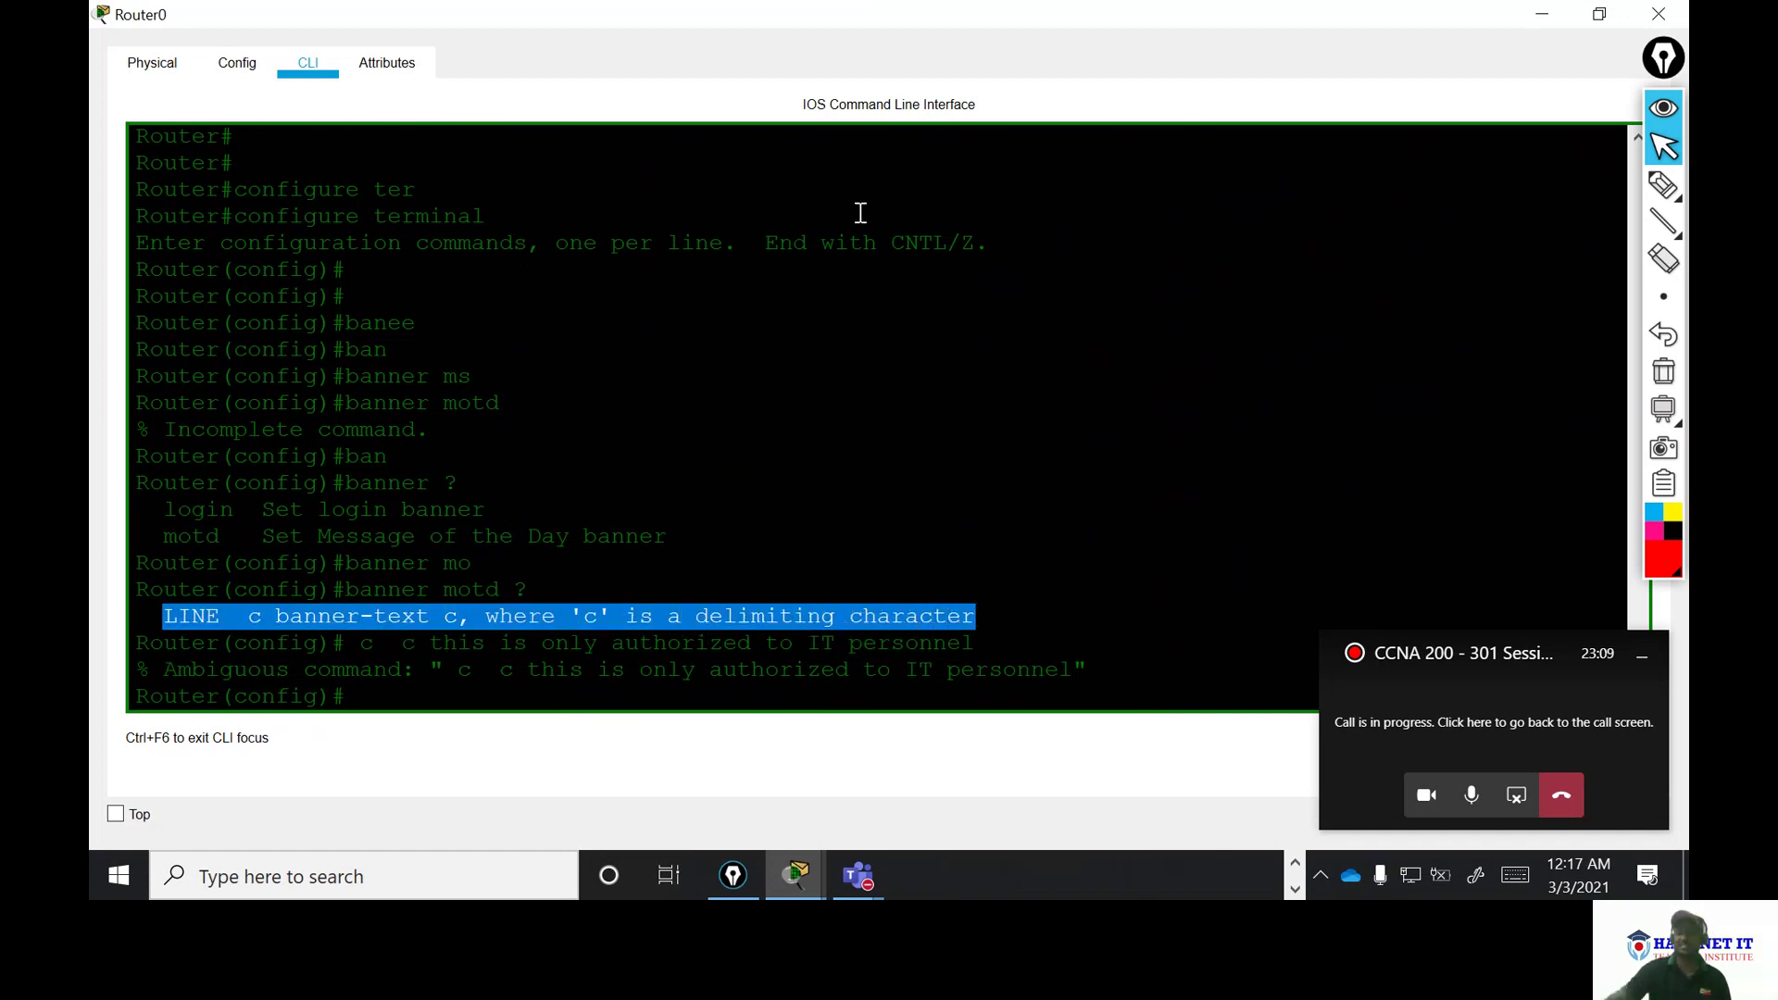
{"action": "mouse_move", "coordinate": [763, 8]}
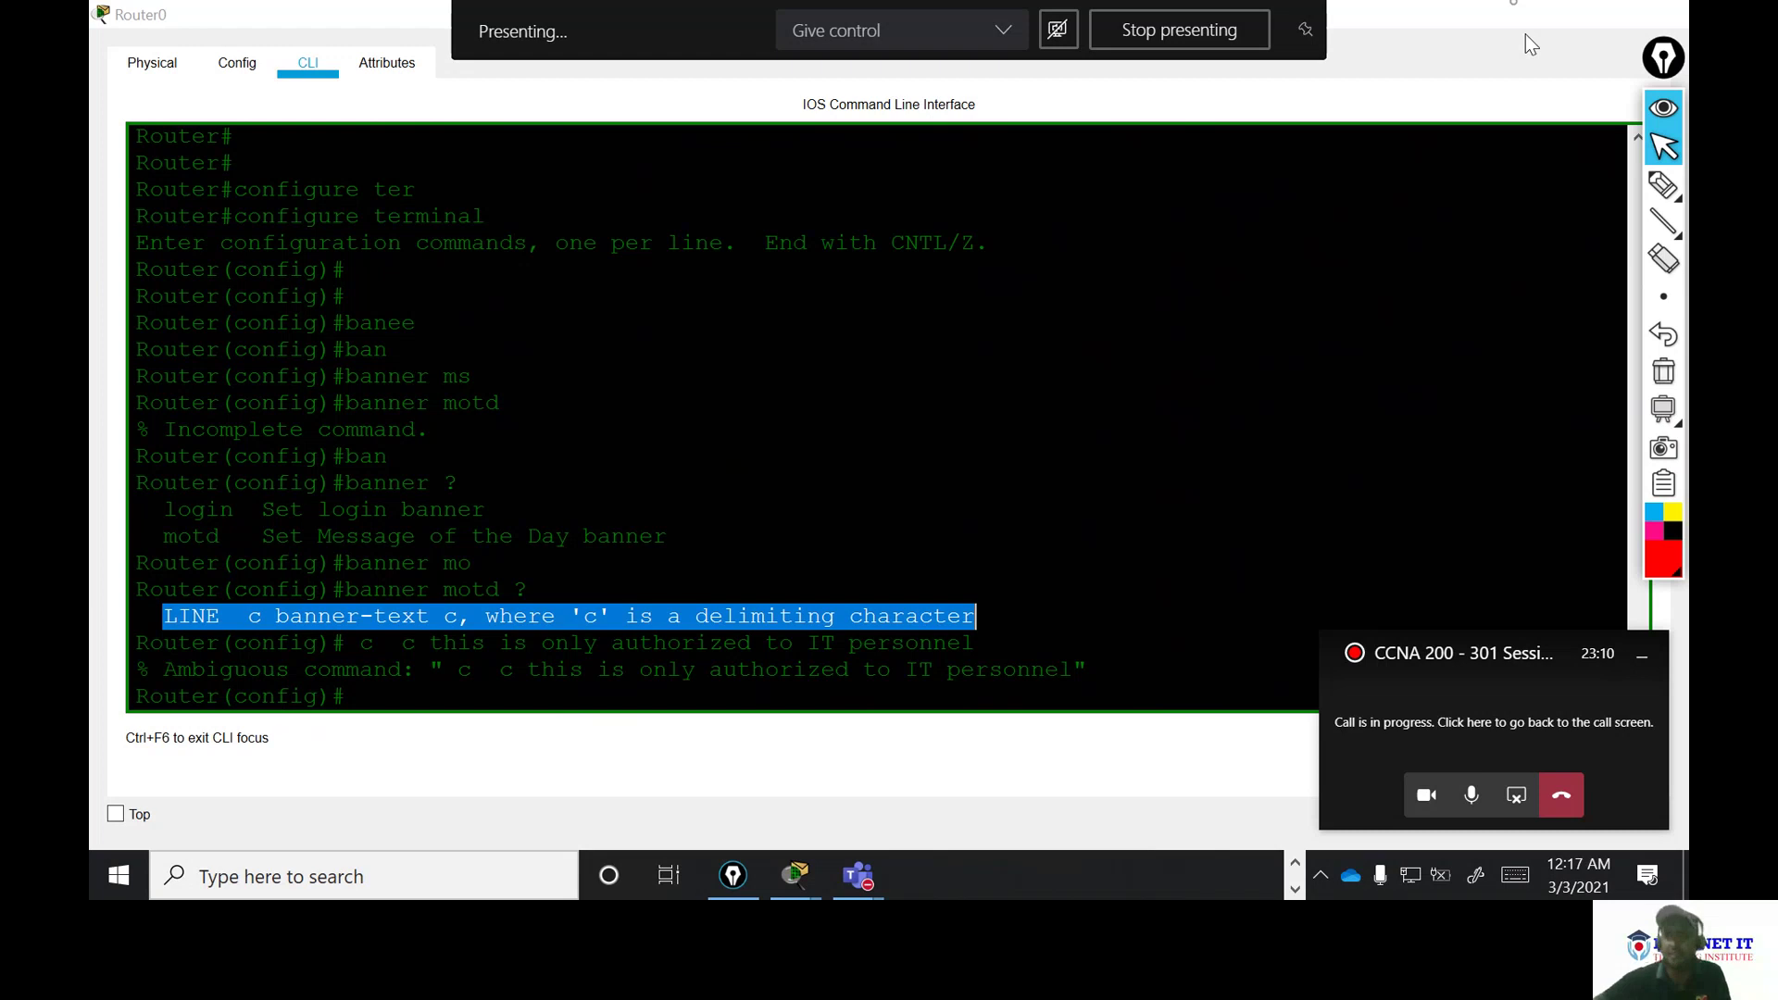
{"action": "key", "text": "super+d"}
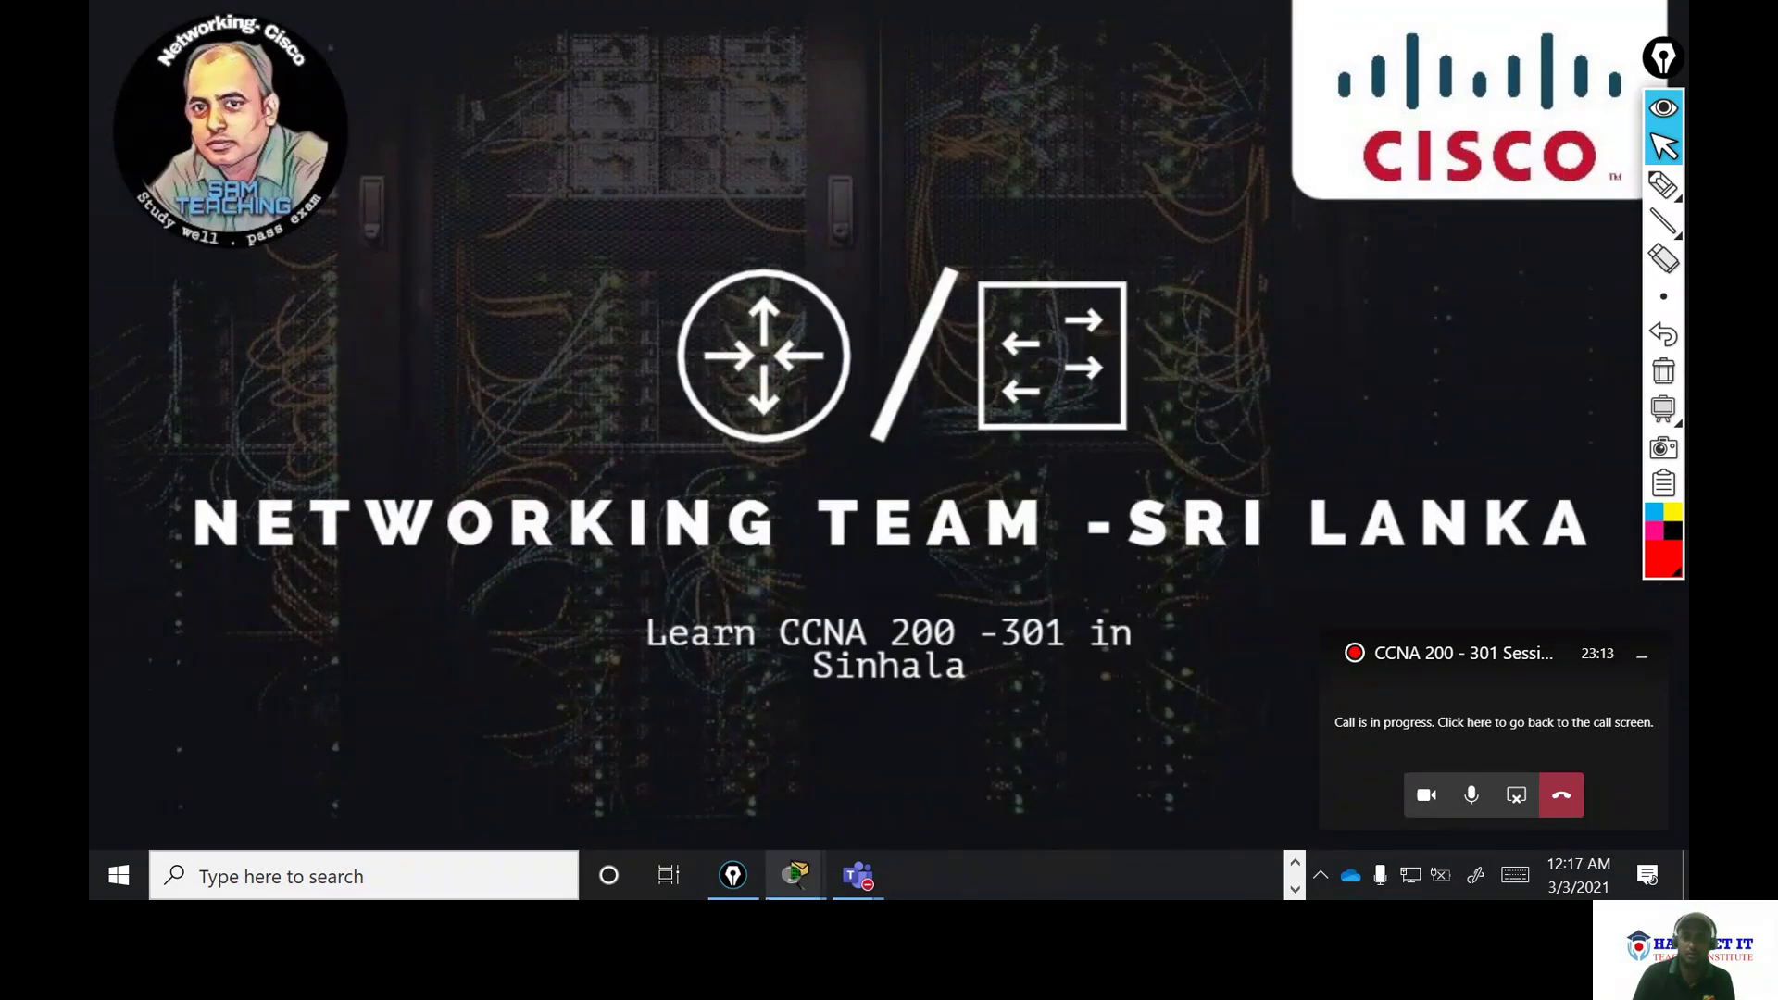
{"action": "mouse_move", "coordinate": [795, 875]}
{"action": "left_click", "coordinate": [958, 775]}
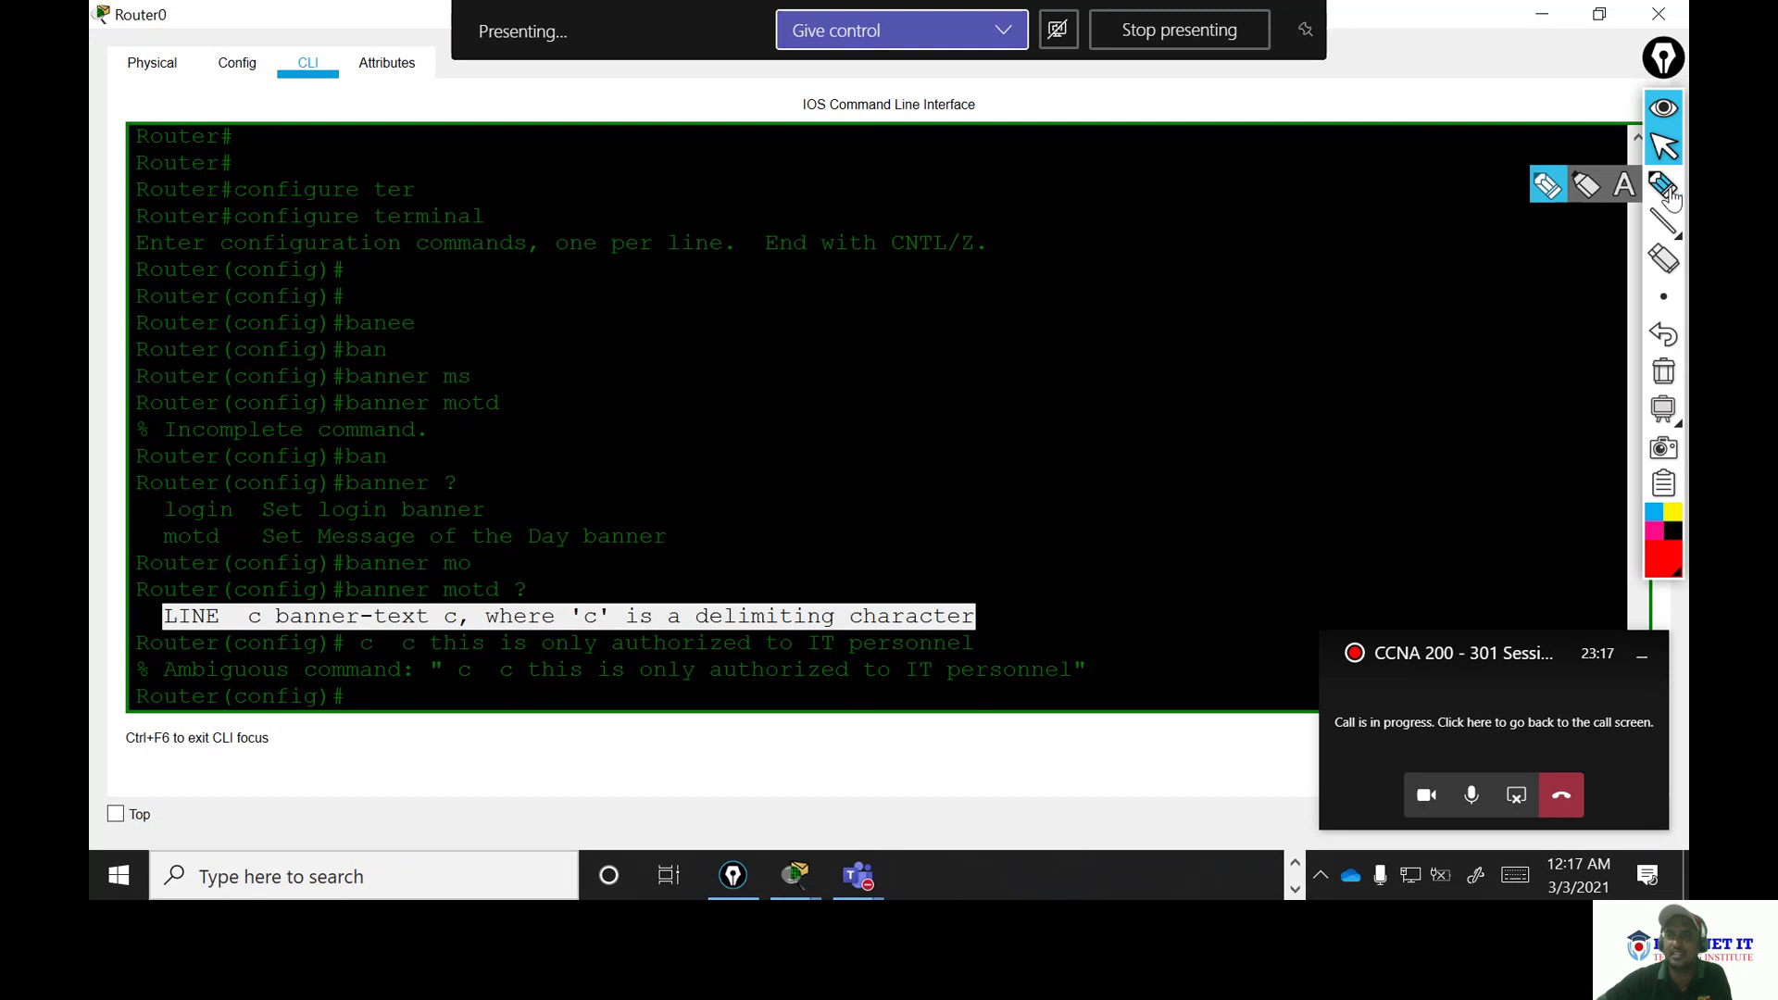
- Draw a red arrow from the LINE help, and handwrite "banner motd" with the word syntax in quotation marks below it
{"action": "left_click", "coordinate": [1667, 193]}
{"action": "mouse_move", "coordinate": [646, 596]}
{"action": "left_mouse_down"}
{"action": "mouse_move", "coordinate": [752, 502]}
{"action": "mouse_move", "coordinate": [847, 511]}
{"action": "left_mouse_up"}
{"action": "mouse_move", "coordinate": [927, 340]}
{"action": "left_mouse_down"}
{"action": "mouse_move", "coordinate": [964, 391]}
{"action": "mouse_move", "coordinate": [1036, 377]}
{"action": "mouse_move", "coordinate": [1132, 291]}
{"action": "left_mouse_up"}
{"action": "mouse_move", "coordinate": [1186, 259]}
{"action": "left_mouse_down"}
{"action": "mouse_move", "coordinate": [1202, 276]}
{"action": "mouse_move", "coordinate": [1270, 258]}
{"action": "mouse_move", "coordinate": [1278, 218]}
{"action": "mouse_move", "coordinate": [1352, 209]}
{"action": "left_mouse_up"}
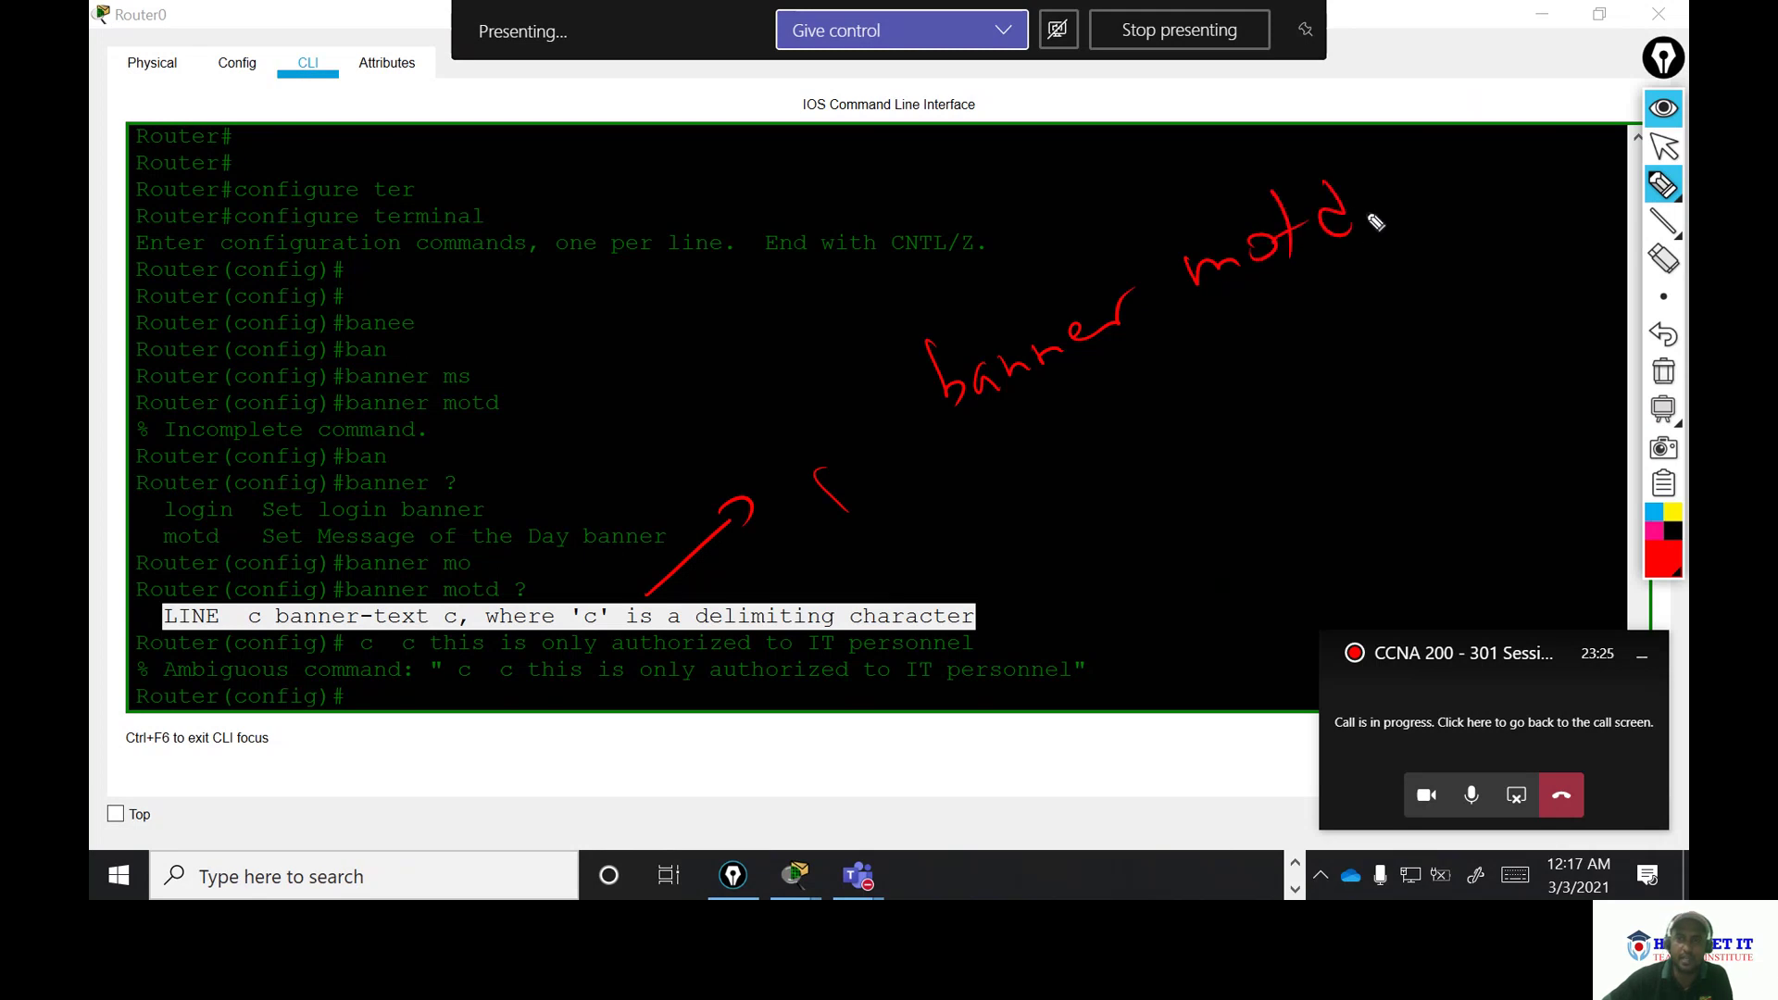
{"action": "mouse_move", "coordinate": [1060, 424]}
{"action": "left_mouse_down"}
{"action": "mouse_move", "coordinate": [1045, 469]}
{"action": "mouse_move", "coordinate": [1090, 444]}
{"action": "left_mouse_up"}
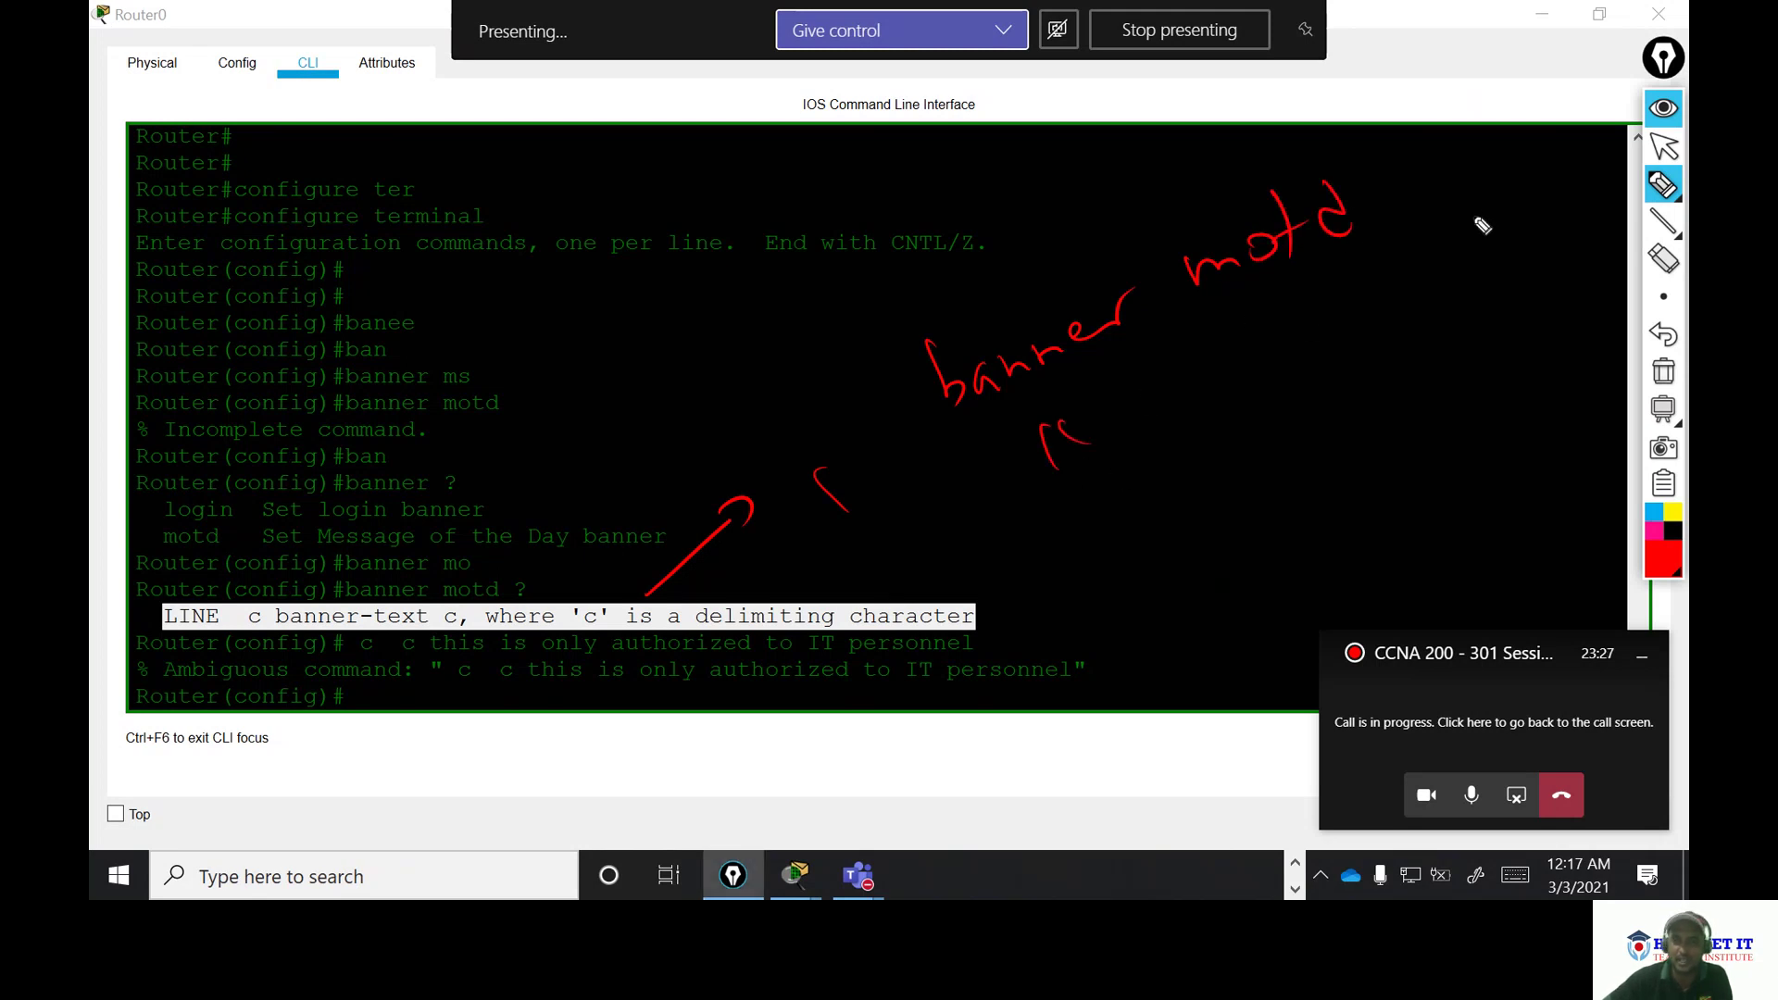
{"action": "left_click_drag", "start_coordinate": [1461, 219], "coordinate": [1473, 275]}
{"action": "mouse_move", "coordinate": [1141, 389]}
{"action": "left_mouse_down"}
{"action": "mouse_move", "coordinate": [1121, 443]}
{"action": "mouse_move", "coordinate": [1169, 450]}
{"action": "mouse_move", "coordinate": [1222, 400]}
{"action": "left_mouse_up"}
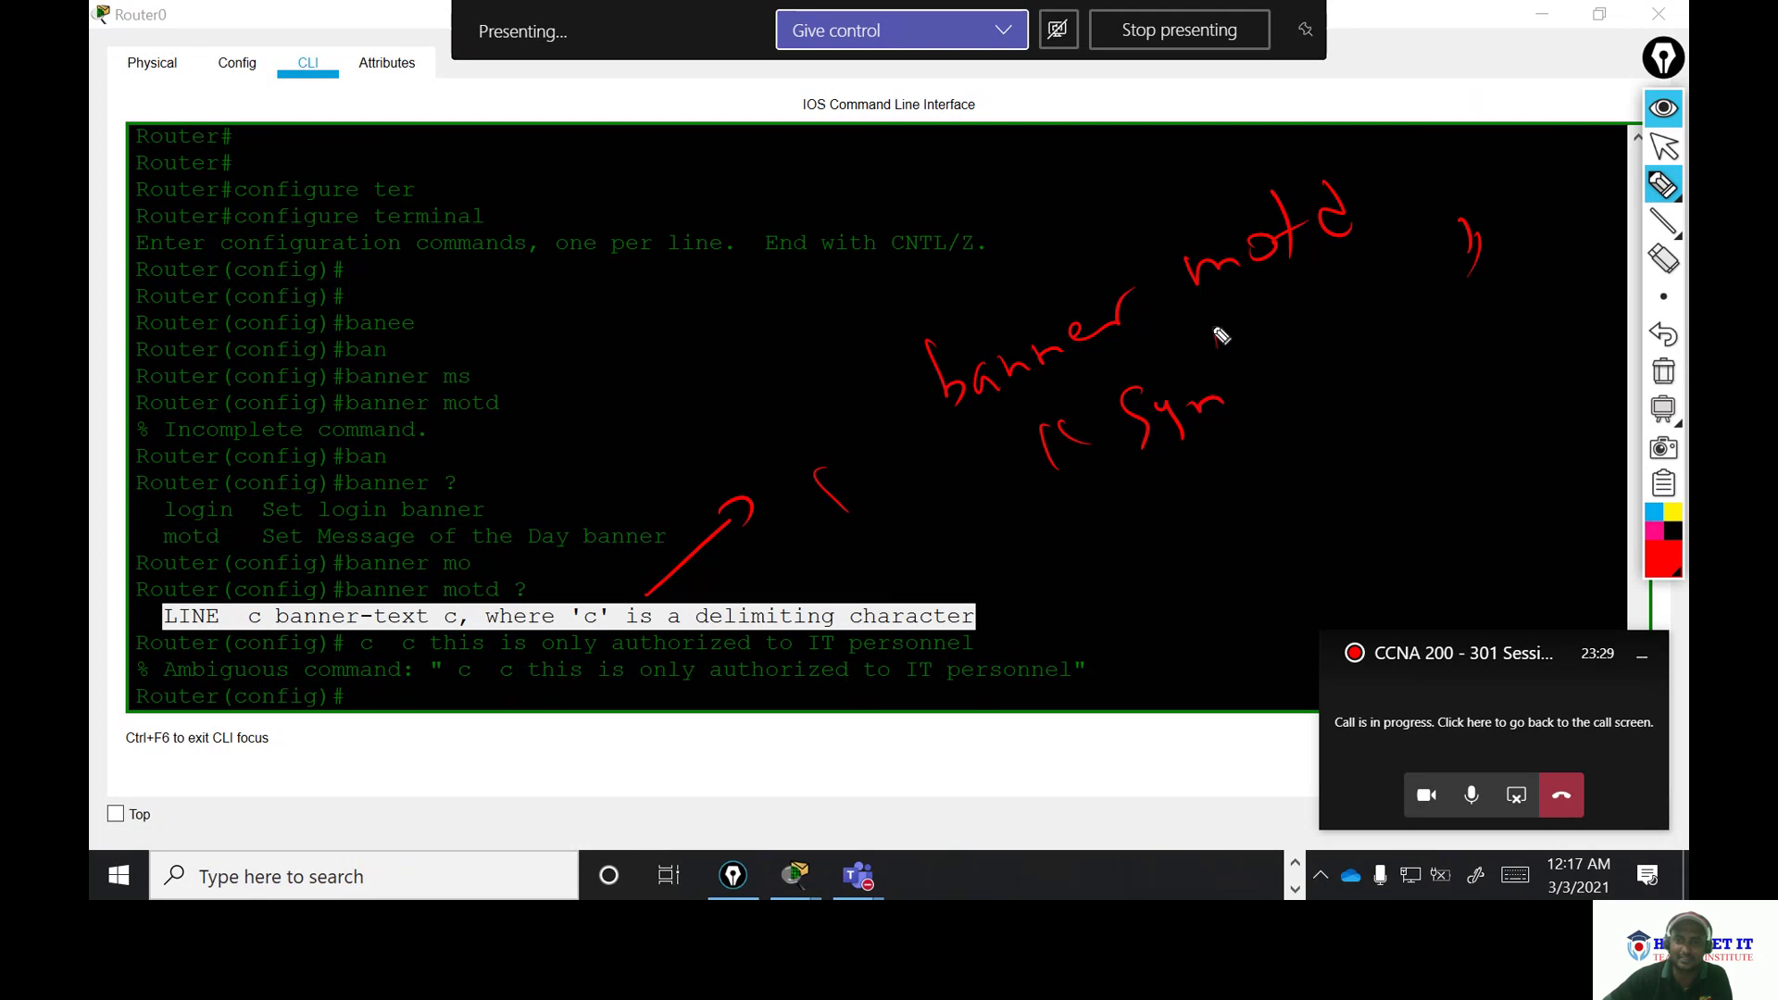
{"action": "left_click_drag", "start_coordinate": [1214, 321], "coordinate": [1239, 406]}
{"action": "mouse_move", "coordinate": [1225, 365]}
{"action": "left_mouse_down"}
{"action": "mouse_move", "coordinate": [1289, 357]}
{"action": "mouse_move", "coordinate": [1295, 381]}
{"action": "left_mouse_up"}
{"action": "mouse_move", "coordinate": [1333, 298]}
{"action": "left_mouse_down"}
{"action": "mouse_move", "coordinate": [1326, 356]}
{"action": "mouse_move", "coordinate": [1306, 352]}
{"action": "left_mouse_up"}
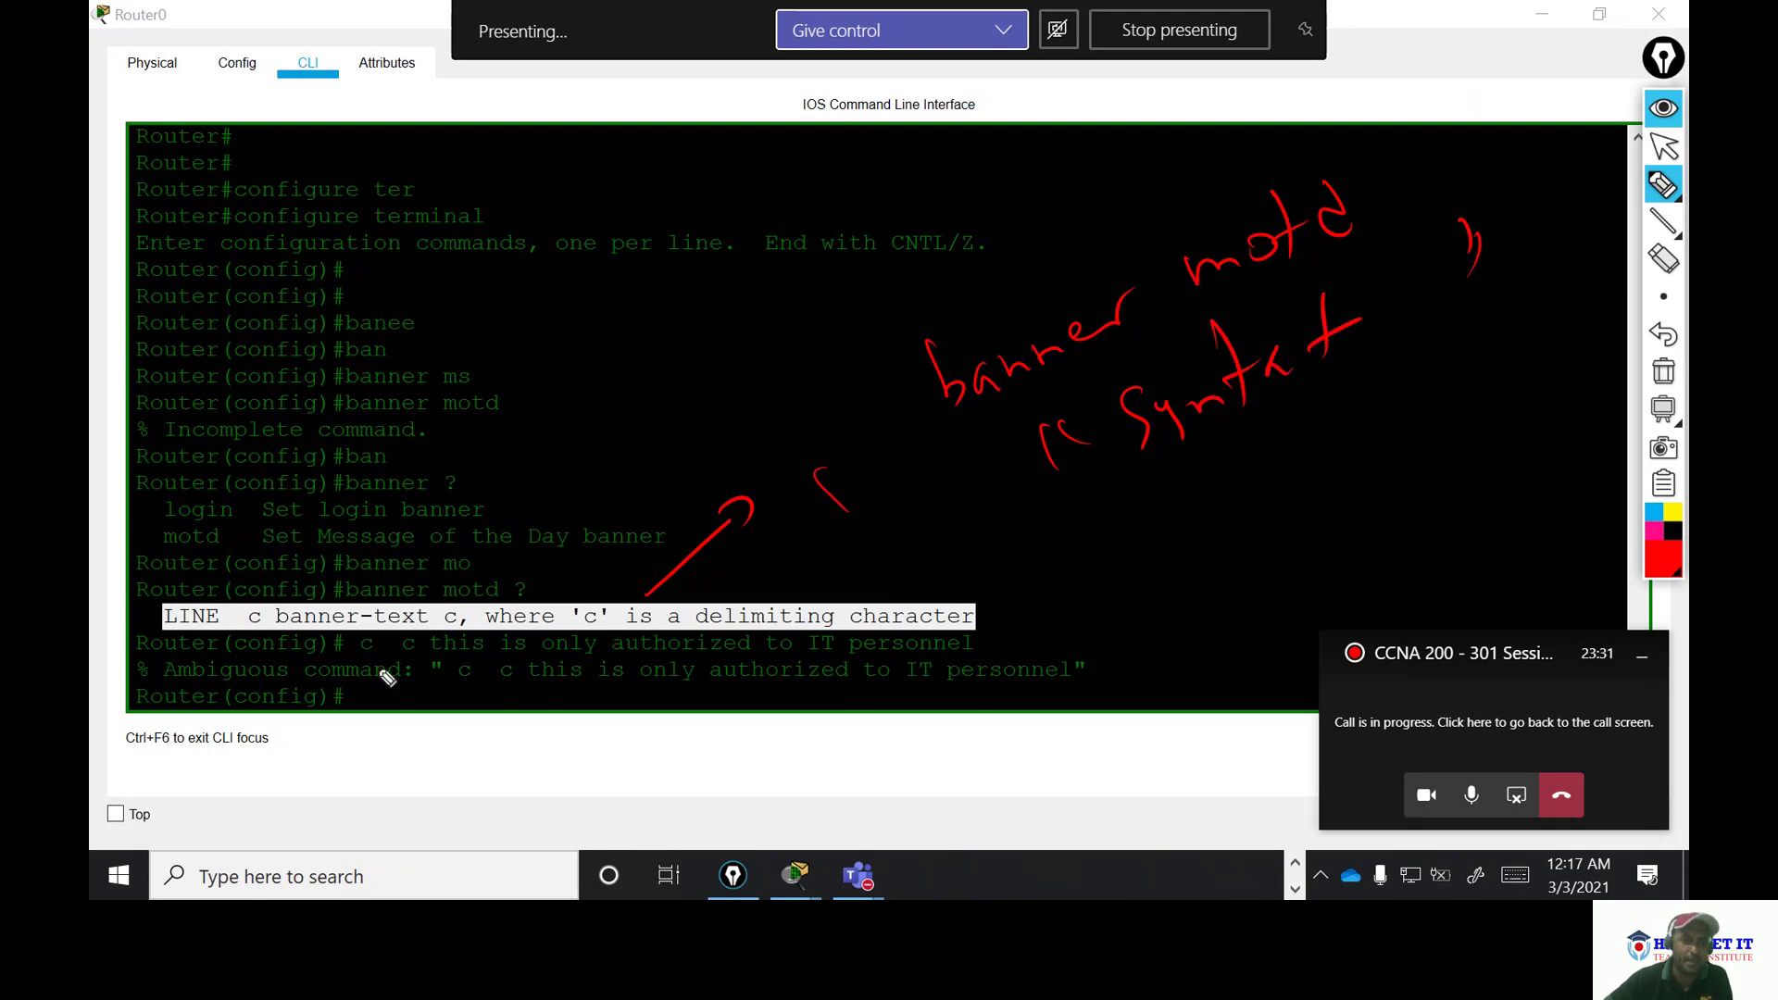
- Handwrite in red the message format: an opening c, "banner msg" in quotation marks, and a closing c
{"action": "left_click_drag", "start_coordinate": [1110, 518], "coordinate": [1124, 557]}
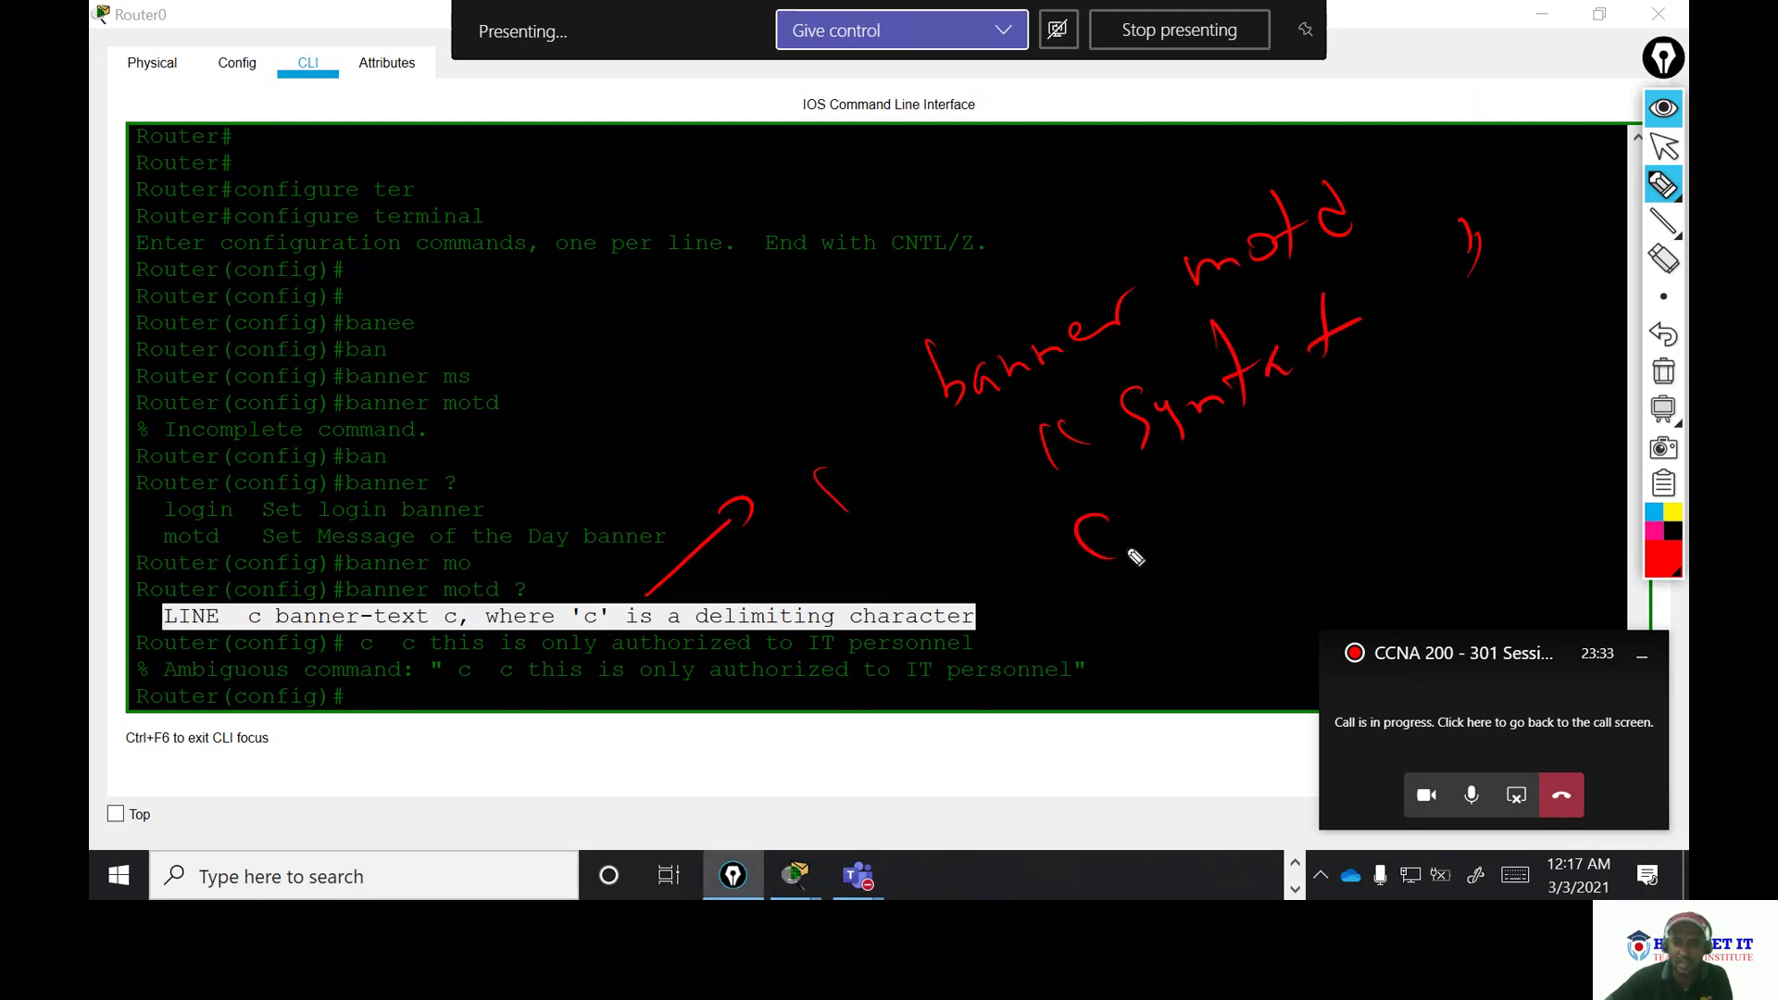
{"action": "mouse_move", "coordinate": [1193, 509]}
{"action": "left_mouse_down"}
{"action": "mouse_move", "coordinate": [1217, 543]}
{"action": "mouse_move", "coordinate": [1258, 493]}
{"action": "mouse_move", "coordinate": [1282, 523]}
{"action": "mouse_move", "coordinate": [1409, 463]}
{"action": "left_mouse_up"}
{"action": "left_click_drag", "start_coordinate": [1325, 575], "coordinate": [1385, 571]}
{"action": "left_click_drag", "start_coordinate": [1408, 545], "coordinate": [1436, 551]}
{"action": "left_click_drag", "start_coordinate": [1443, 424], "coordinate": [1450, 476]}
{"action": "left_click_drag", "start_coordinate": [1471, 412], "coordinate": [1480, 469]}
{"action": "left_click_drag", "start_coordinate": [1577, 339], "coordinate": [1578, 382]}
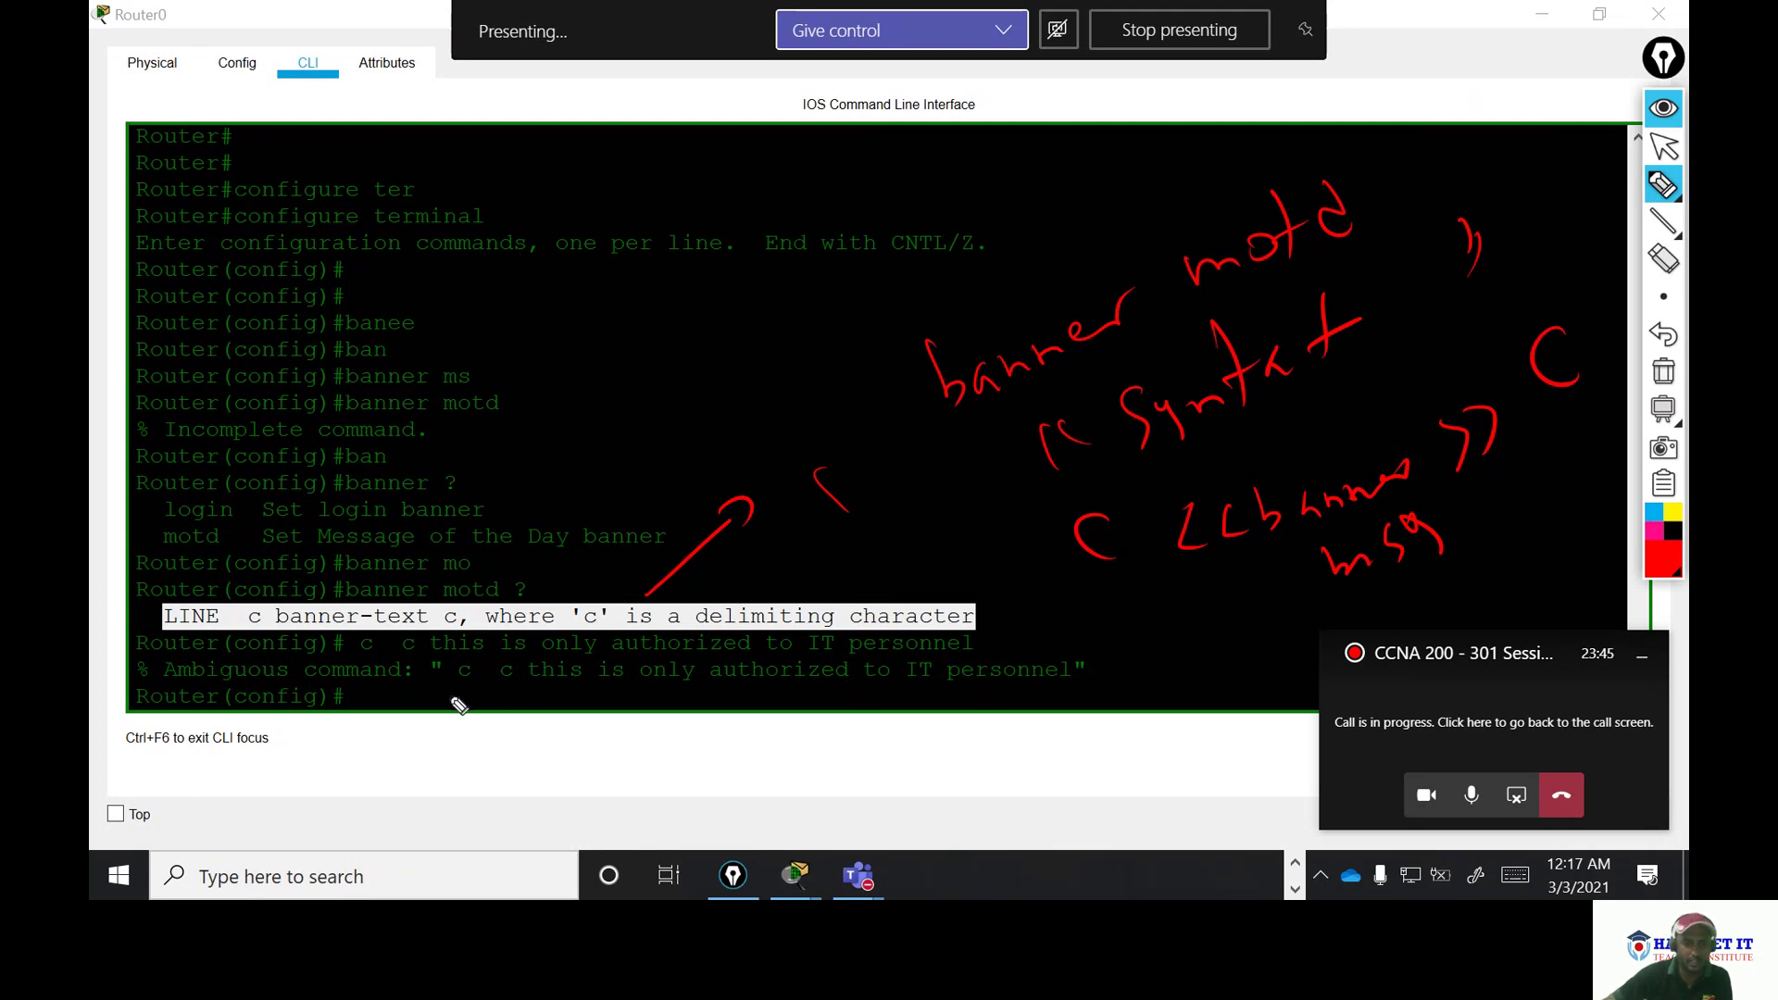
- Circle the "Ambiguous command" message in red, and clear all the drawings
{"action": "mouse_move", "coordinate": [144, 673]}
{"action": "left_mouse_down"}
{"action": "mouse_move", "coordinate": [335, 628]}
{"action": "mouse_move", "coordinate": [442, 665]}
{"action": "mouse_move", "coordinate": [313, 702]}
{"action": "mouse_move", "coordinate": [146, 674]}
{"action": "left_mouse_up"}
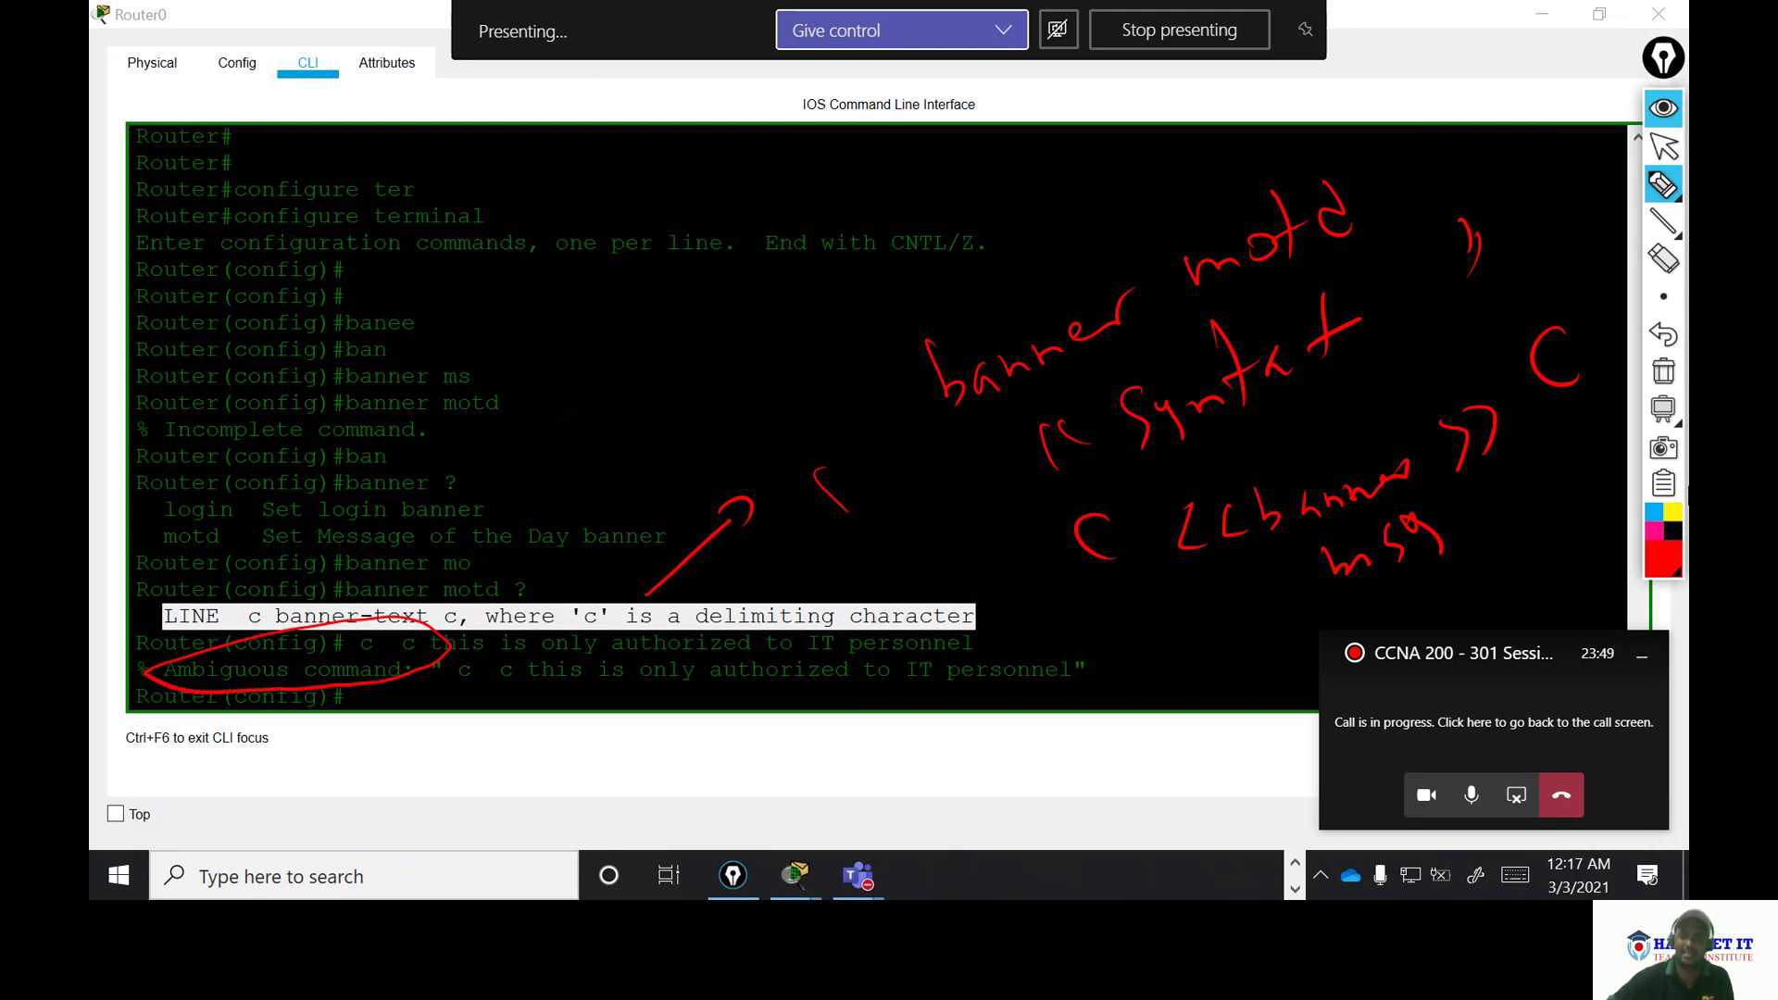
{"action": "left_click", "coordinate": [1663, 371]}
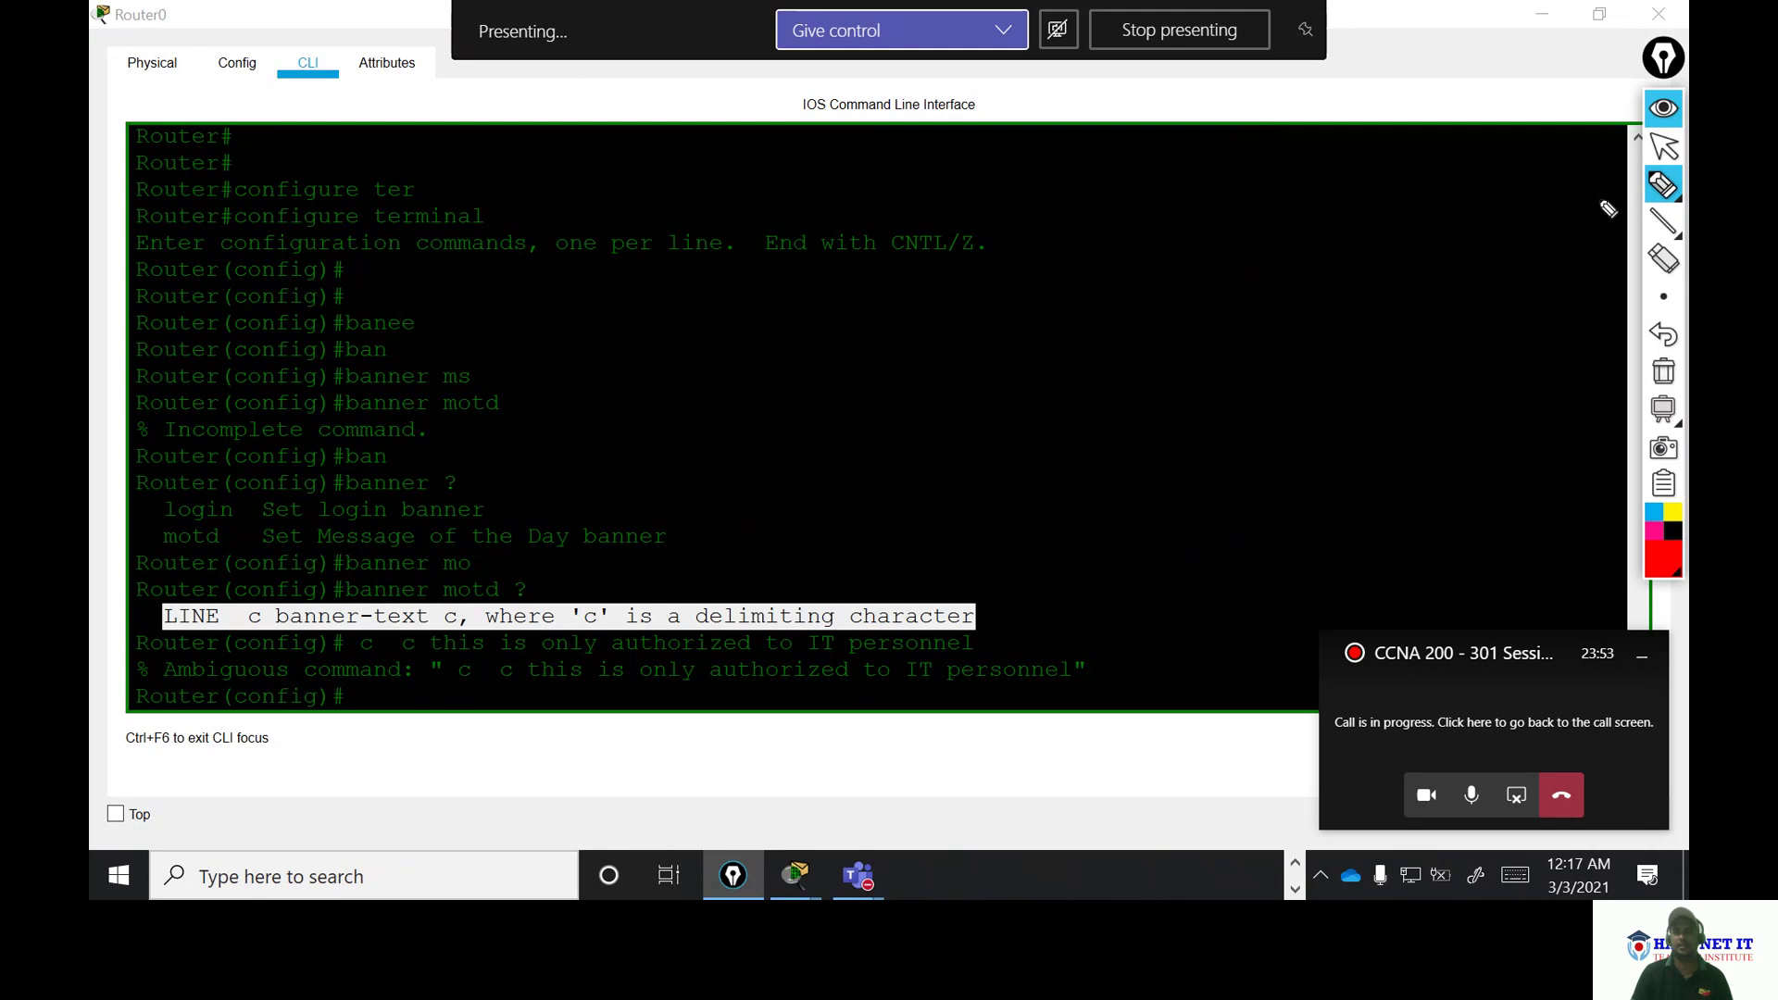
- Enter "banner motd c this is only authorized to IT personnel c" at the global configuration prompt
{"action": "left_click", "coordinate": [1663, 147]}
{"action": "left_click", "coordinate": [361, 694]}
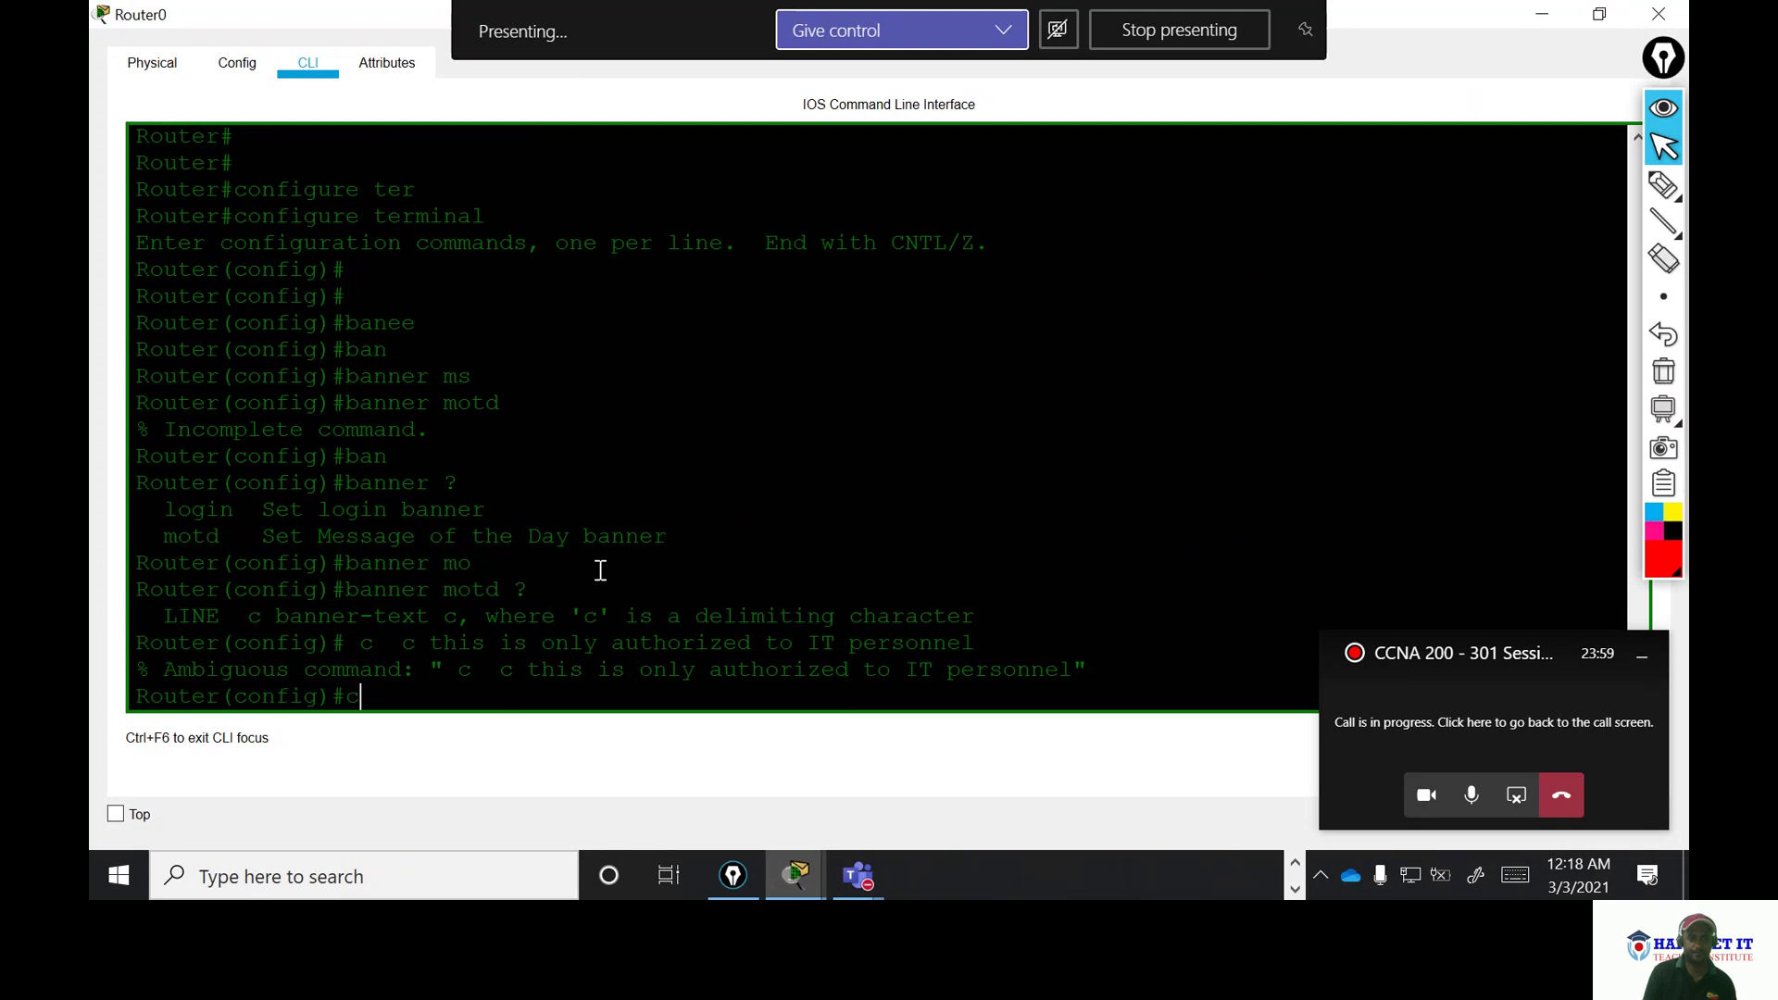
{"action": "key", "text": "BackSpace"}
{"action": "type", "text": "ba"}
{"action": "key", "text": "Tab"}
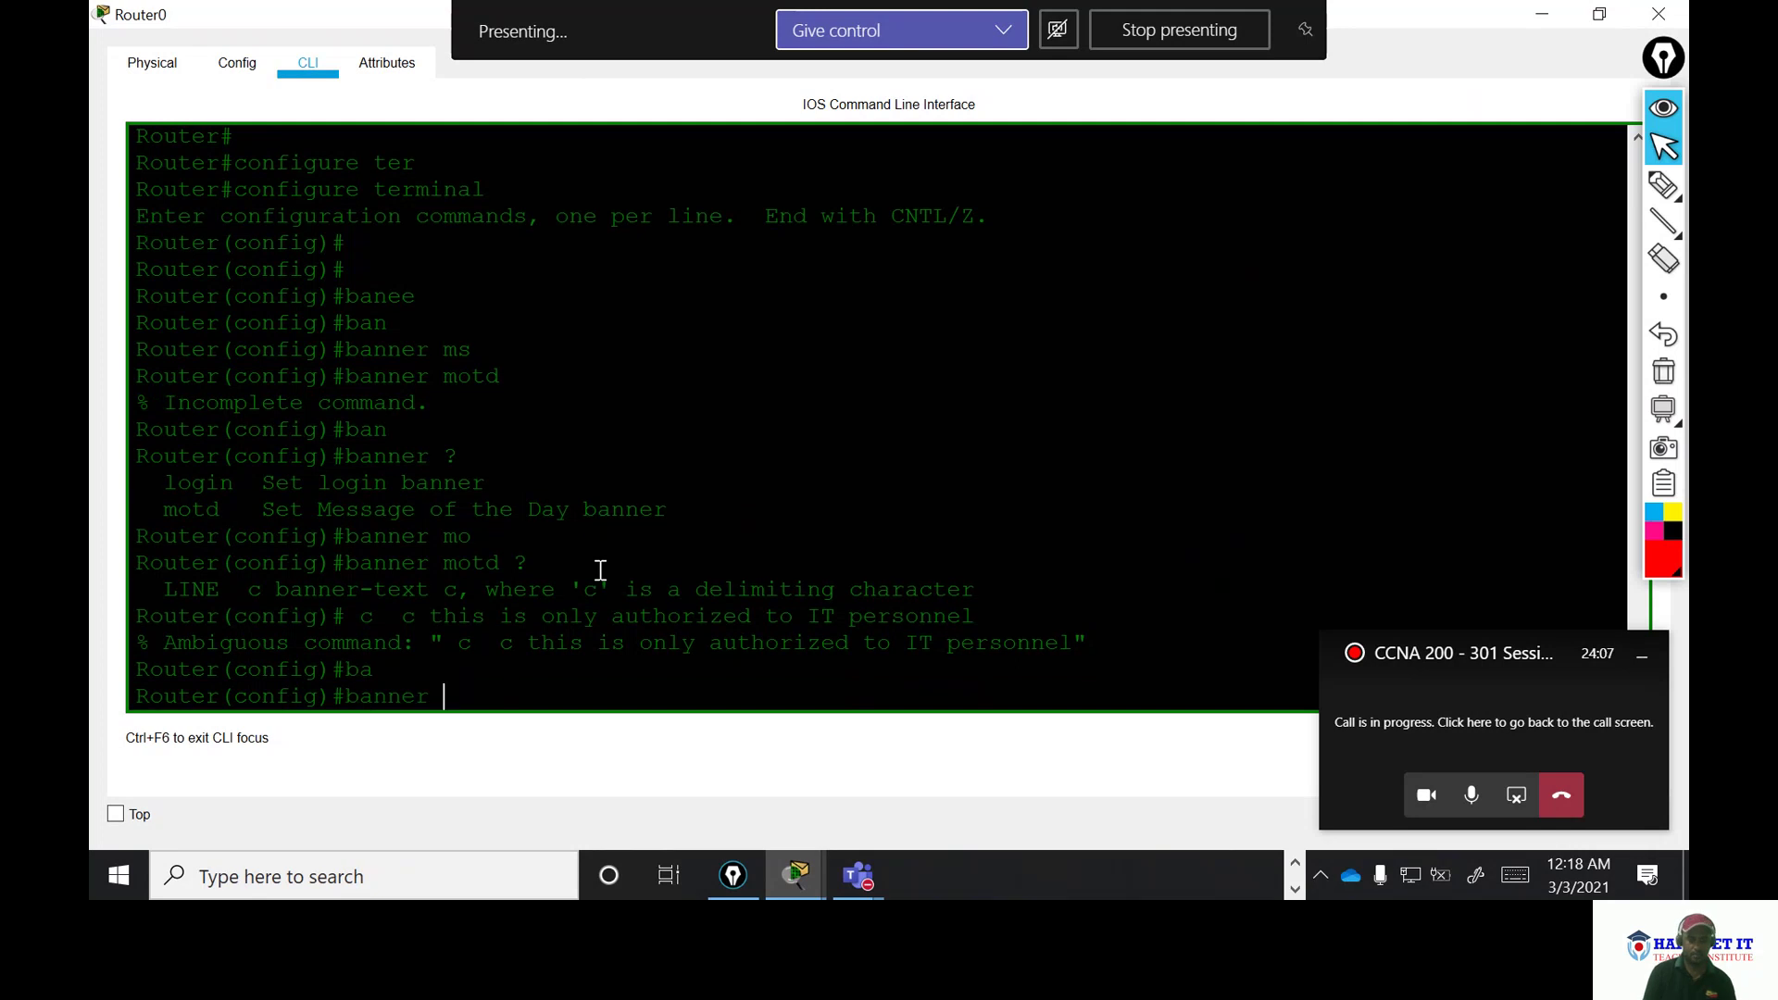
{"action": "type", "text": "mot"}
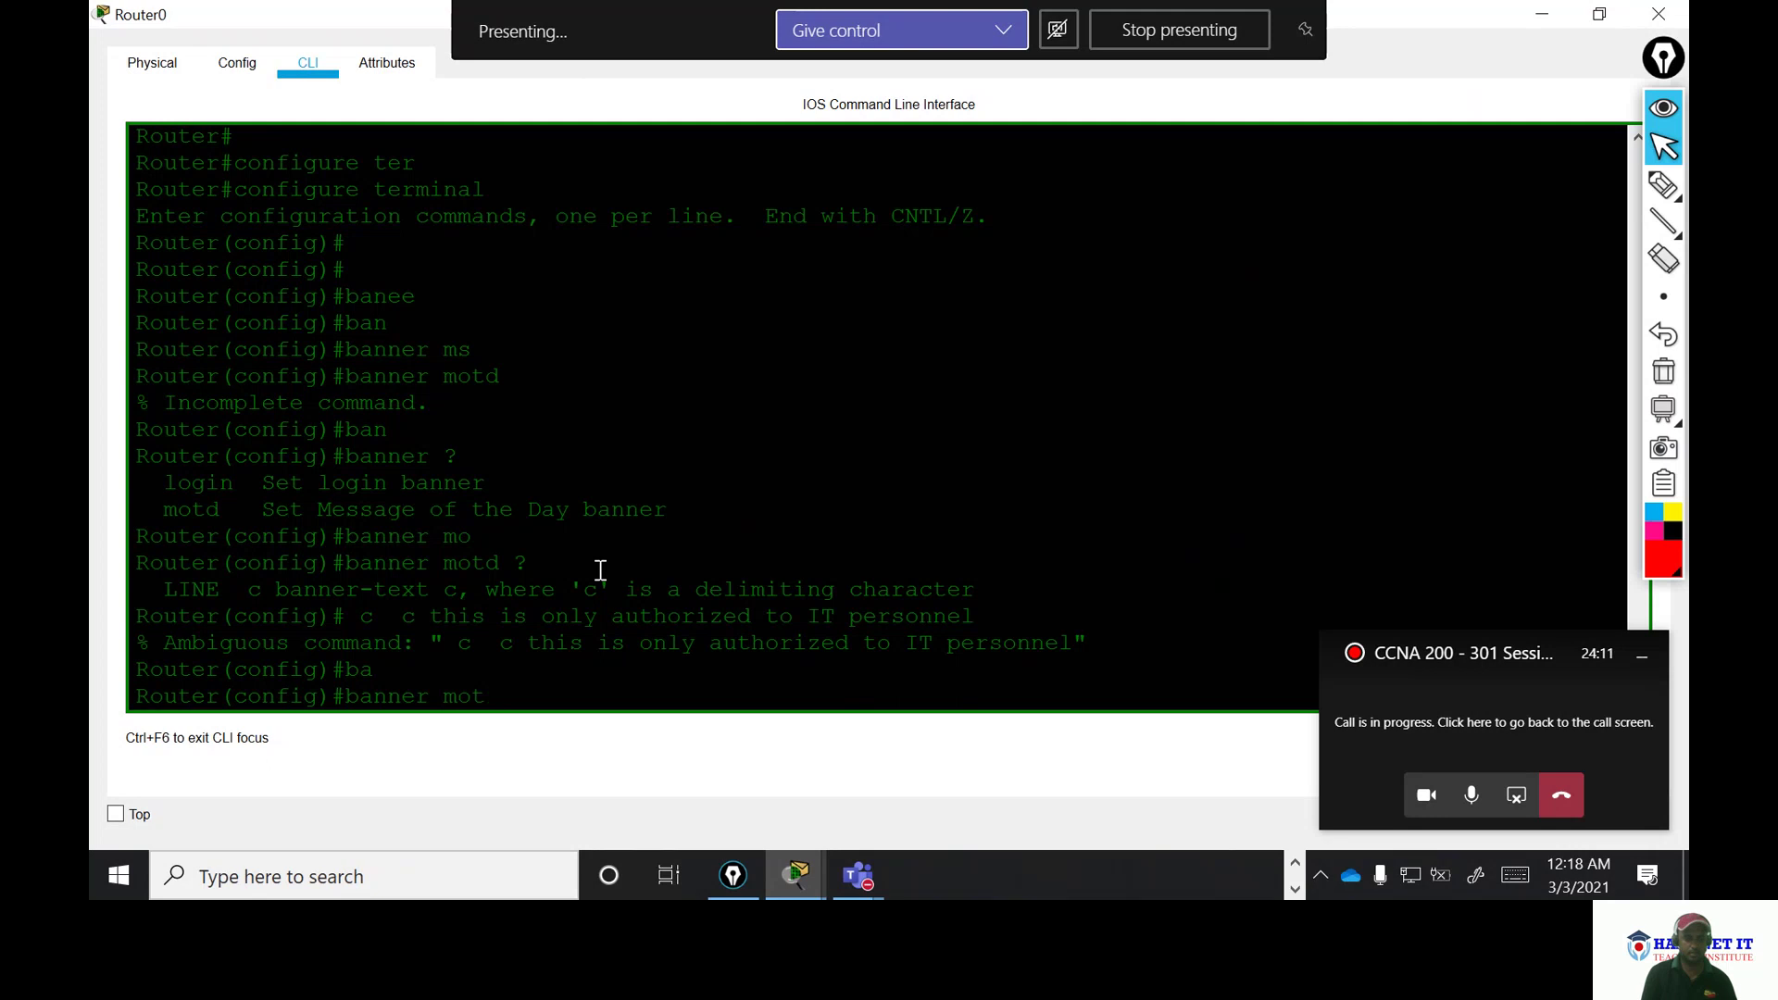
{"action": "type", "text": "fd"}
{"action": "key", "text": "Tab"}
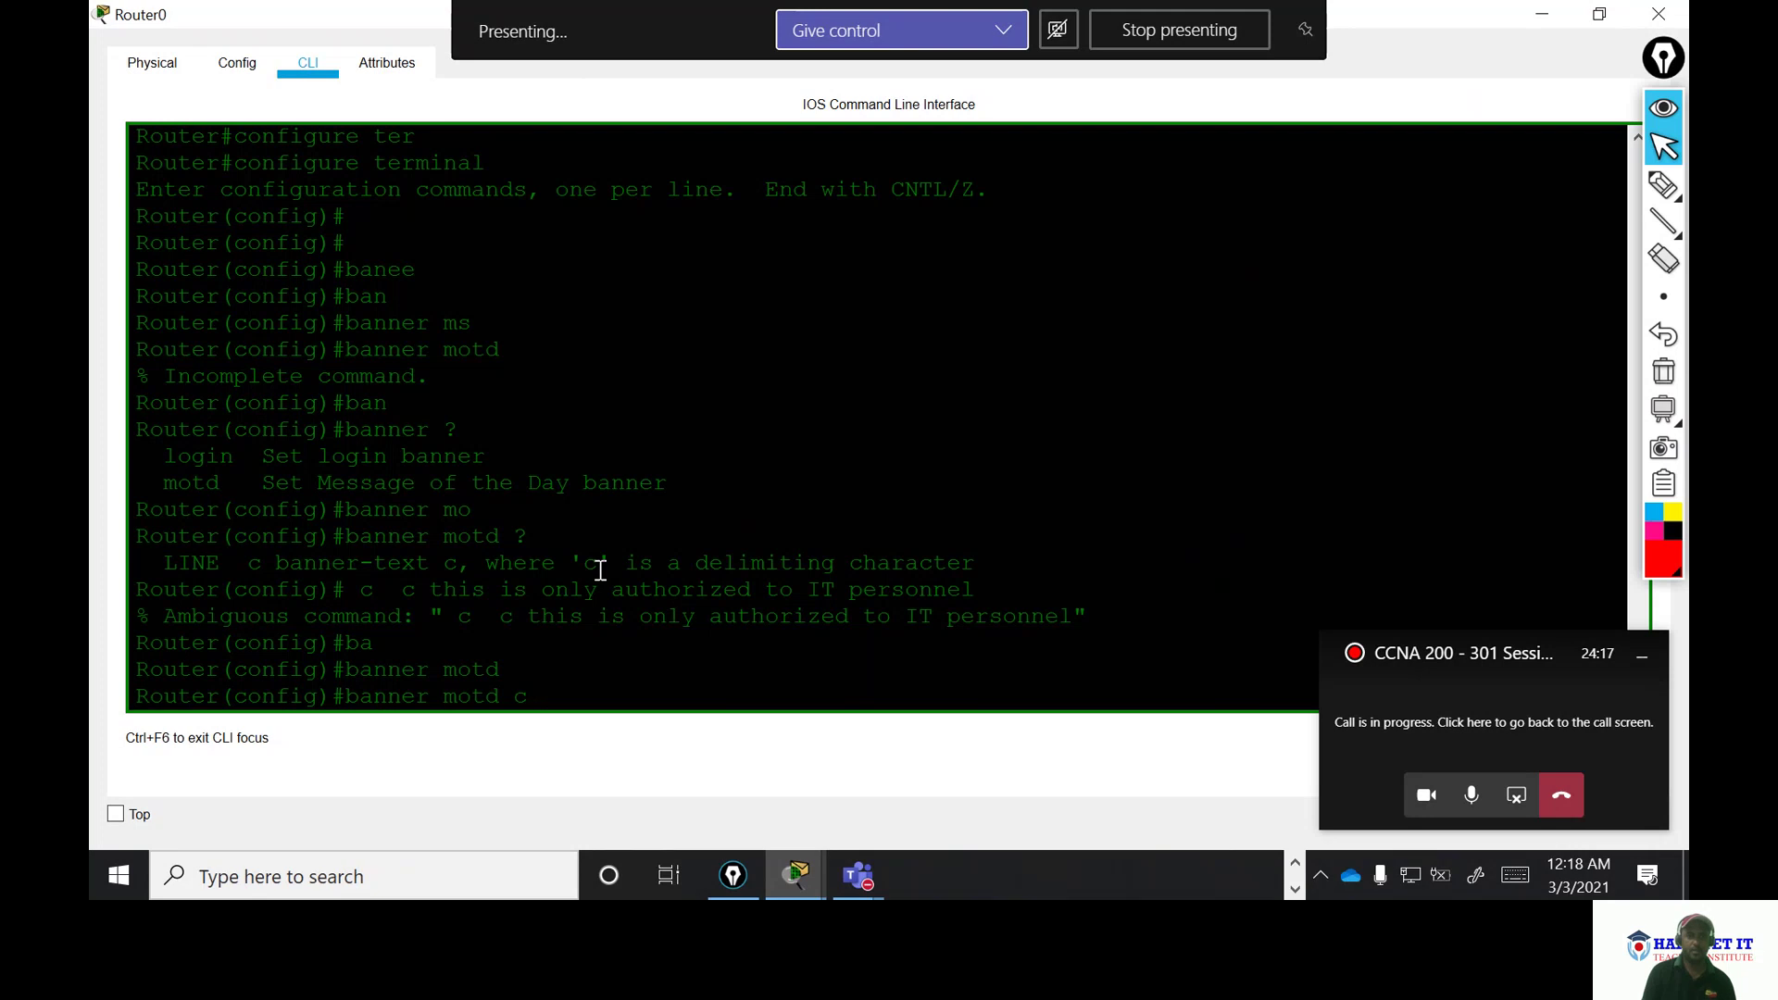
{"action": "type", "text": "c this is"}
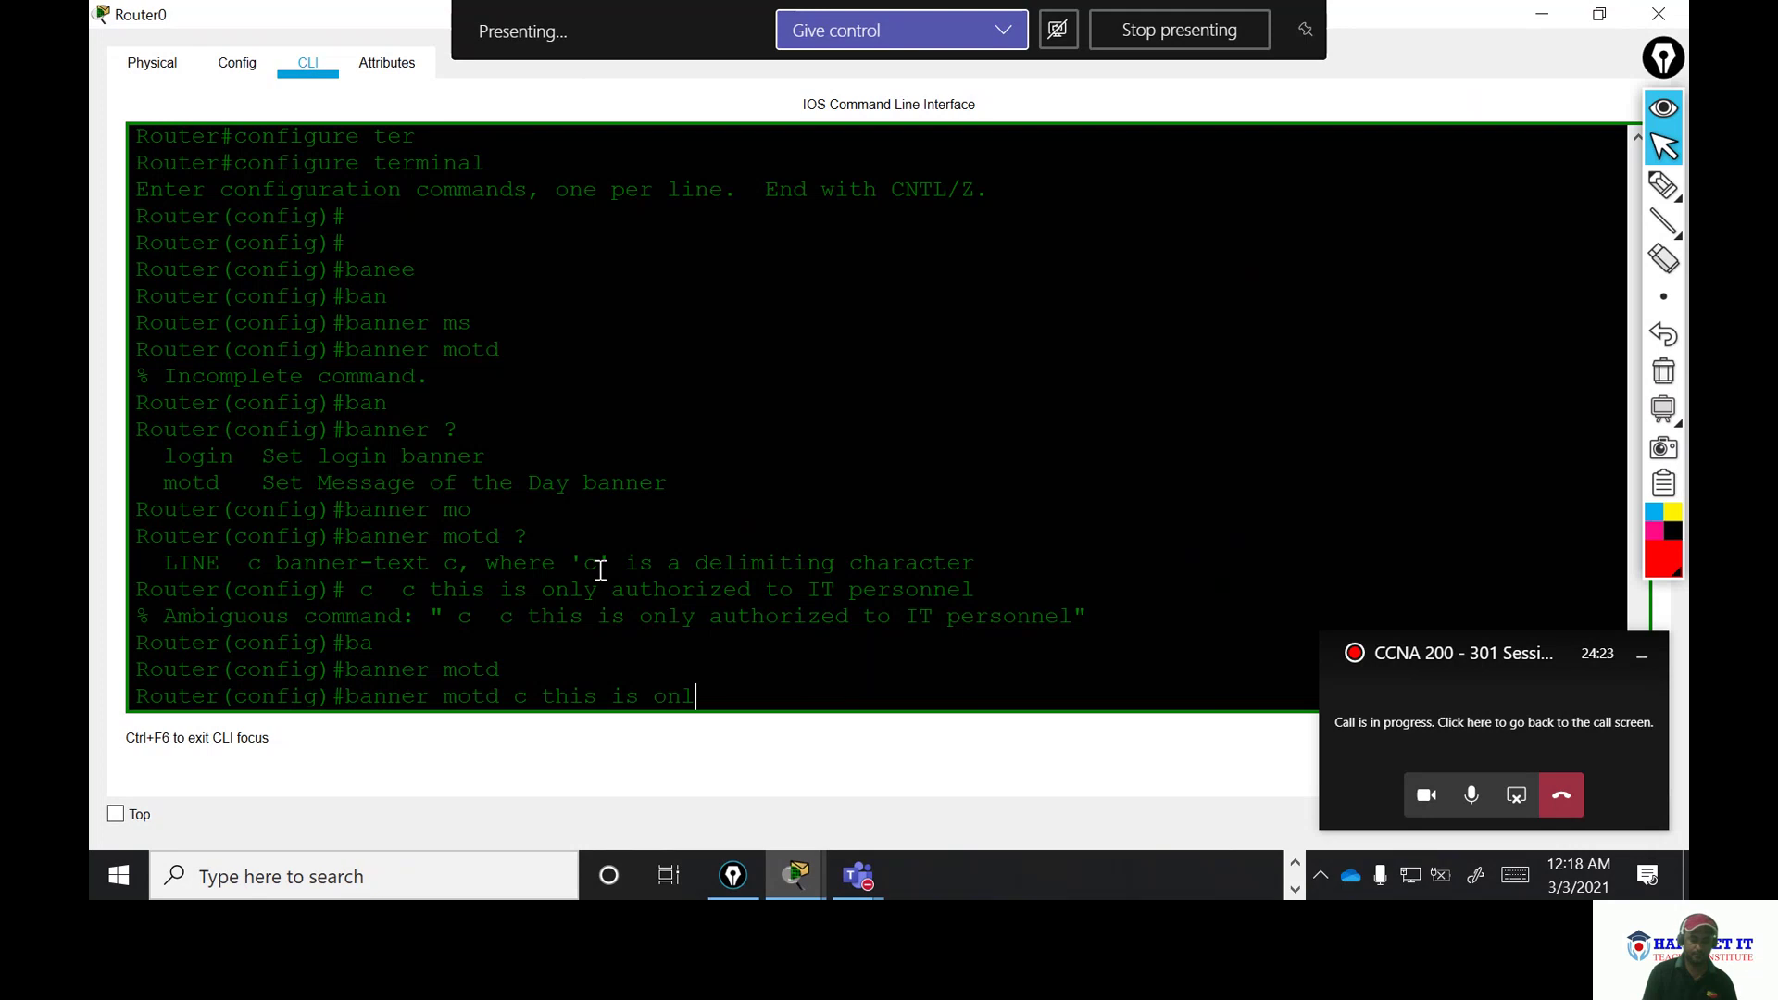
{"action": "type", "text": "only authorized"}
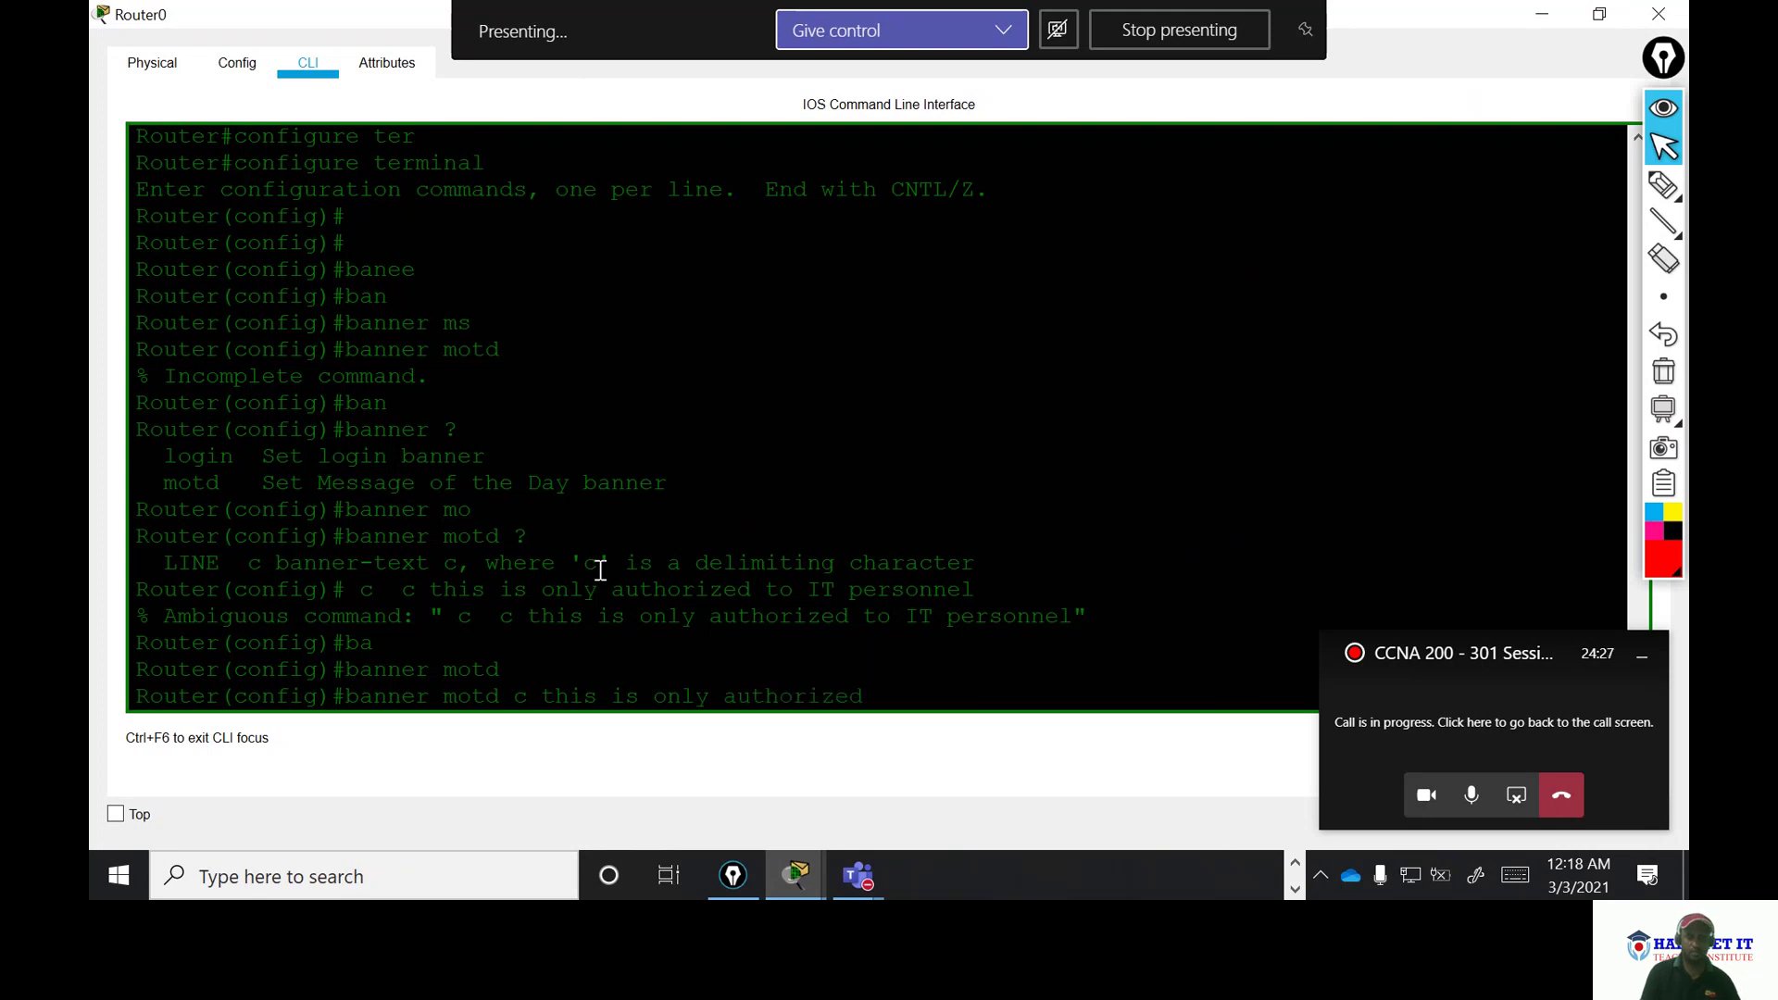
{"action": "type", "text": " to IT personnel c"}
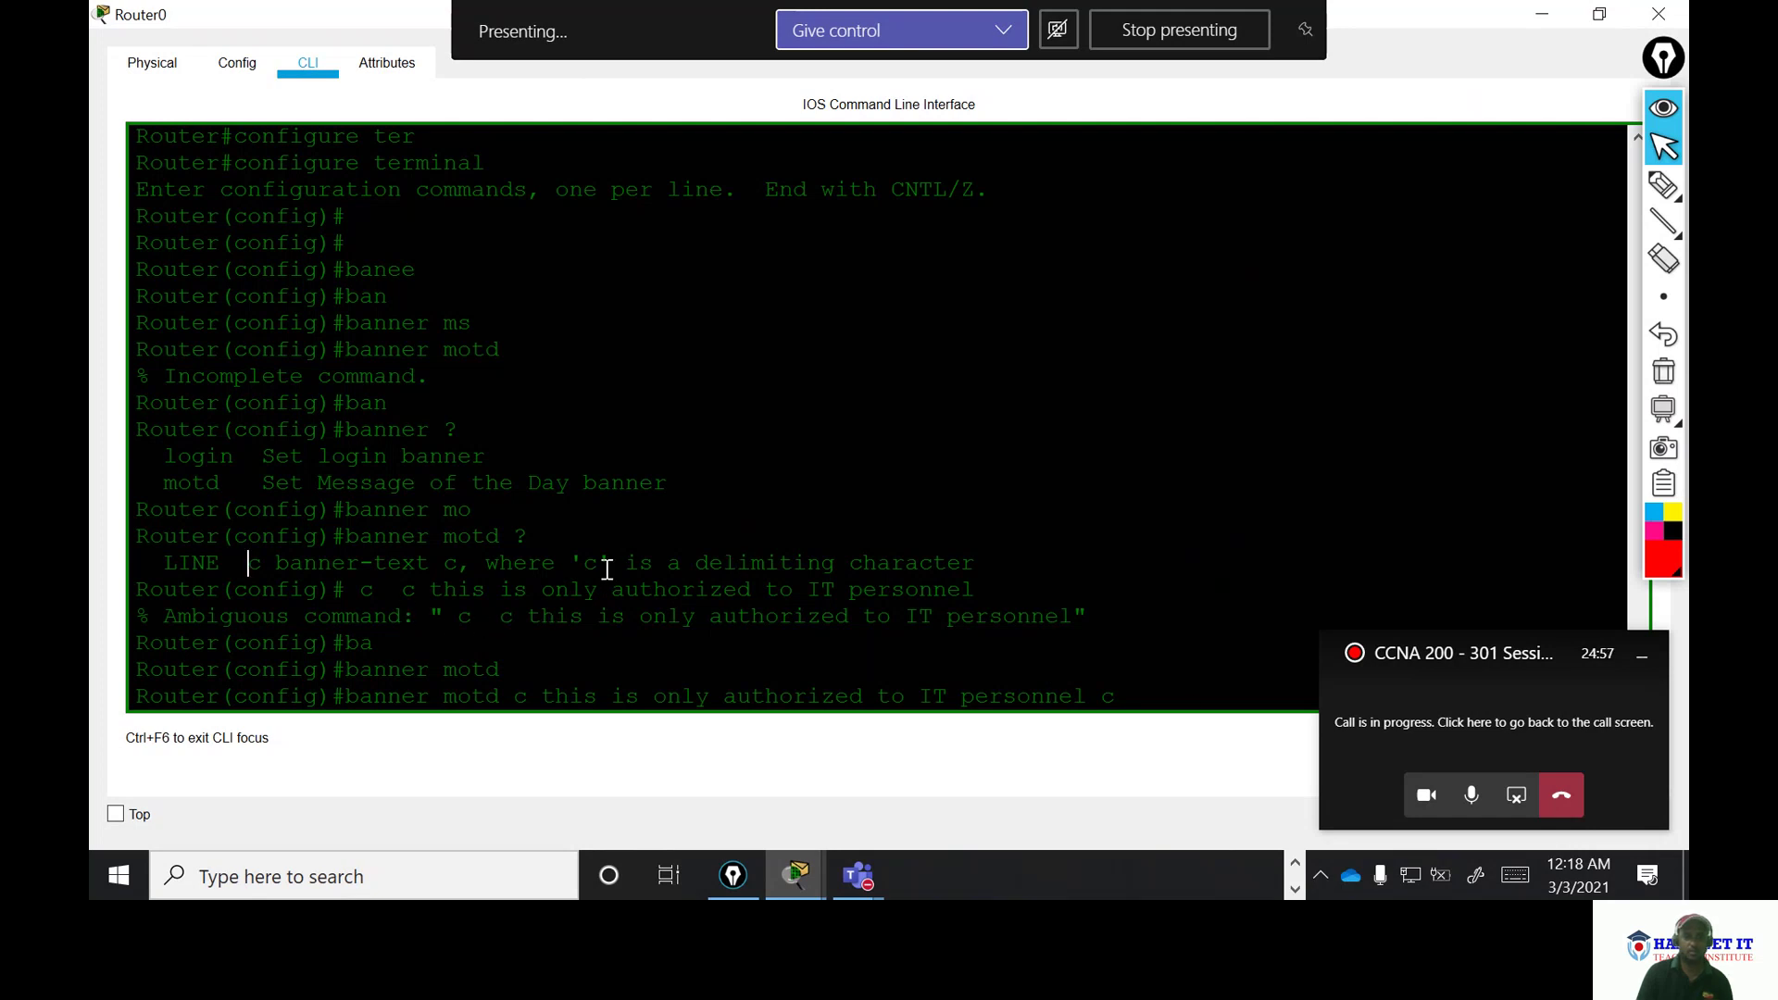
- Highlight the closing c in the LINE syntax help, and run the completed banner motd command
{"action": "left_click", "coordinate": [451, 567]}
{"action": "double_click", "coordinate": [454, 567]}
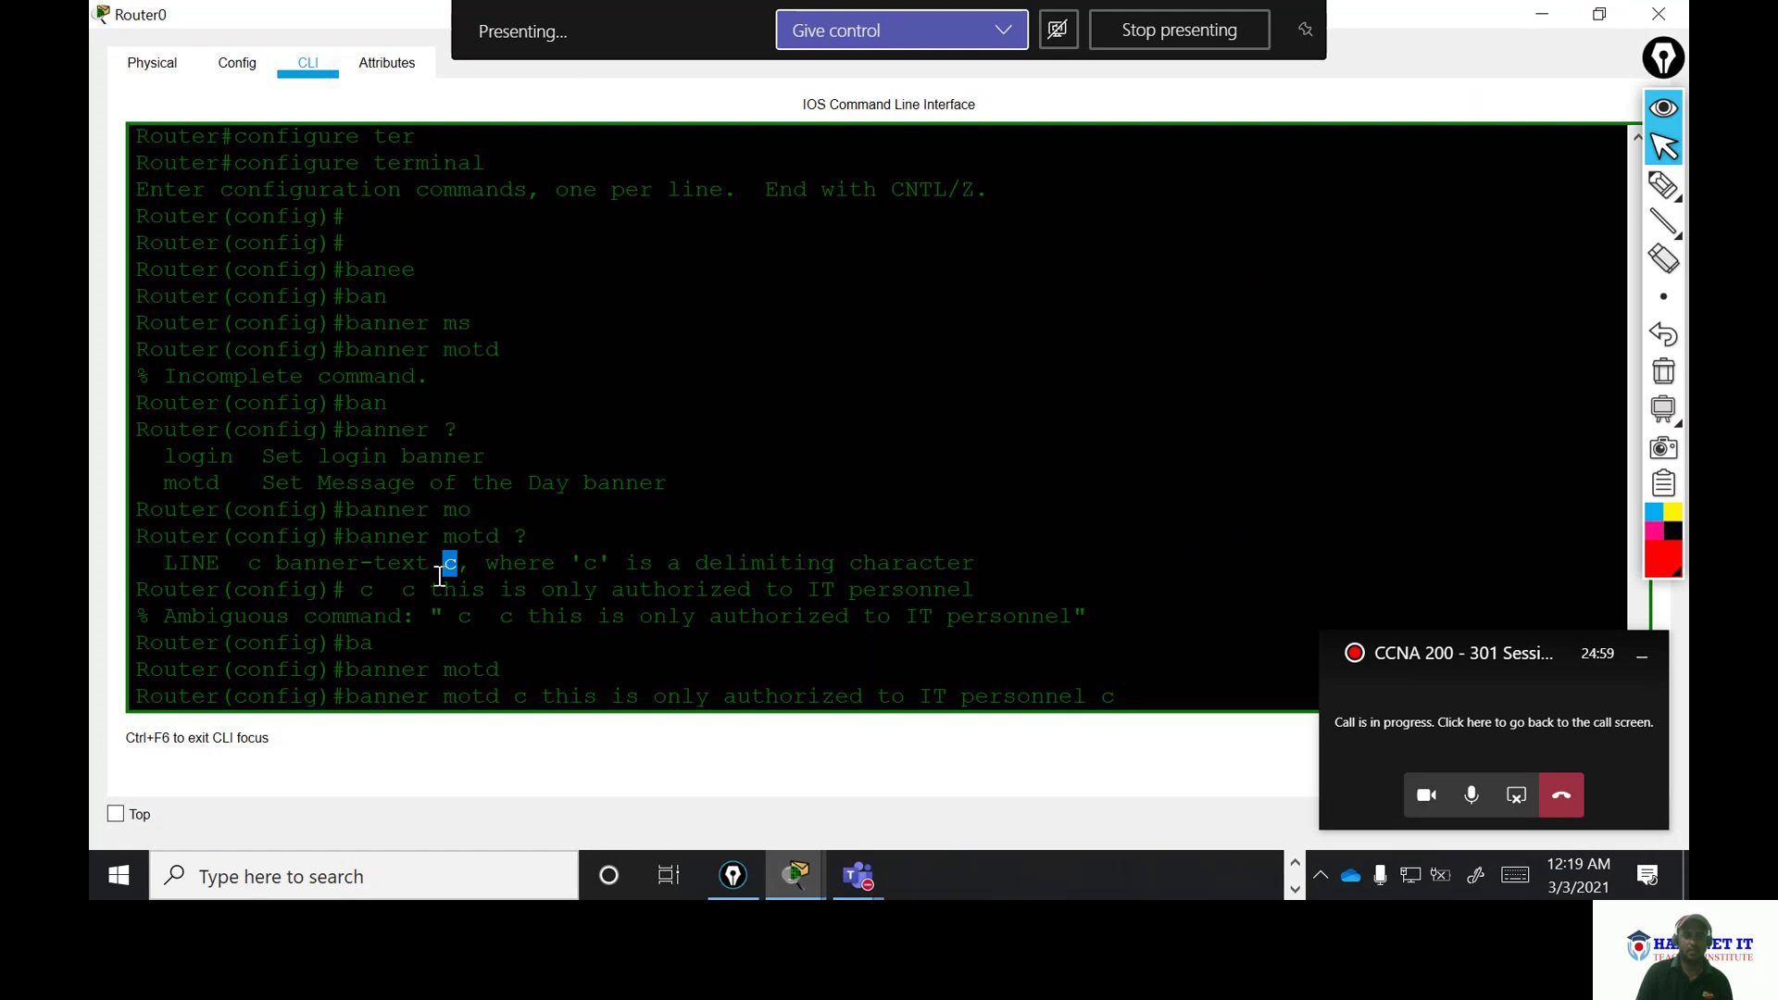
{"action": "left_click", "coordinate": [280, 563]}
{"action": "key", "text": "Return"}
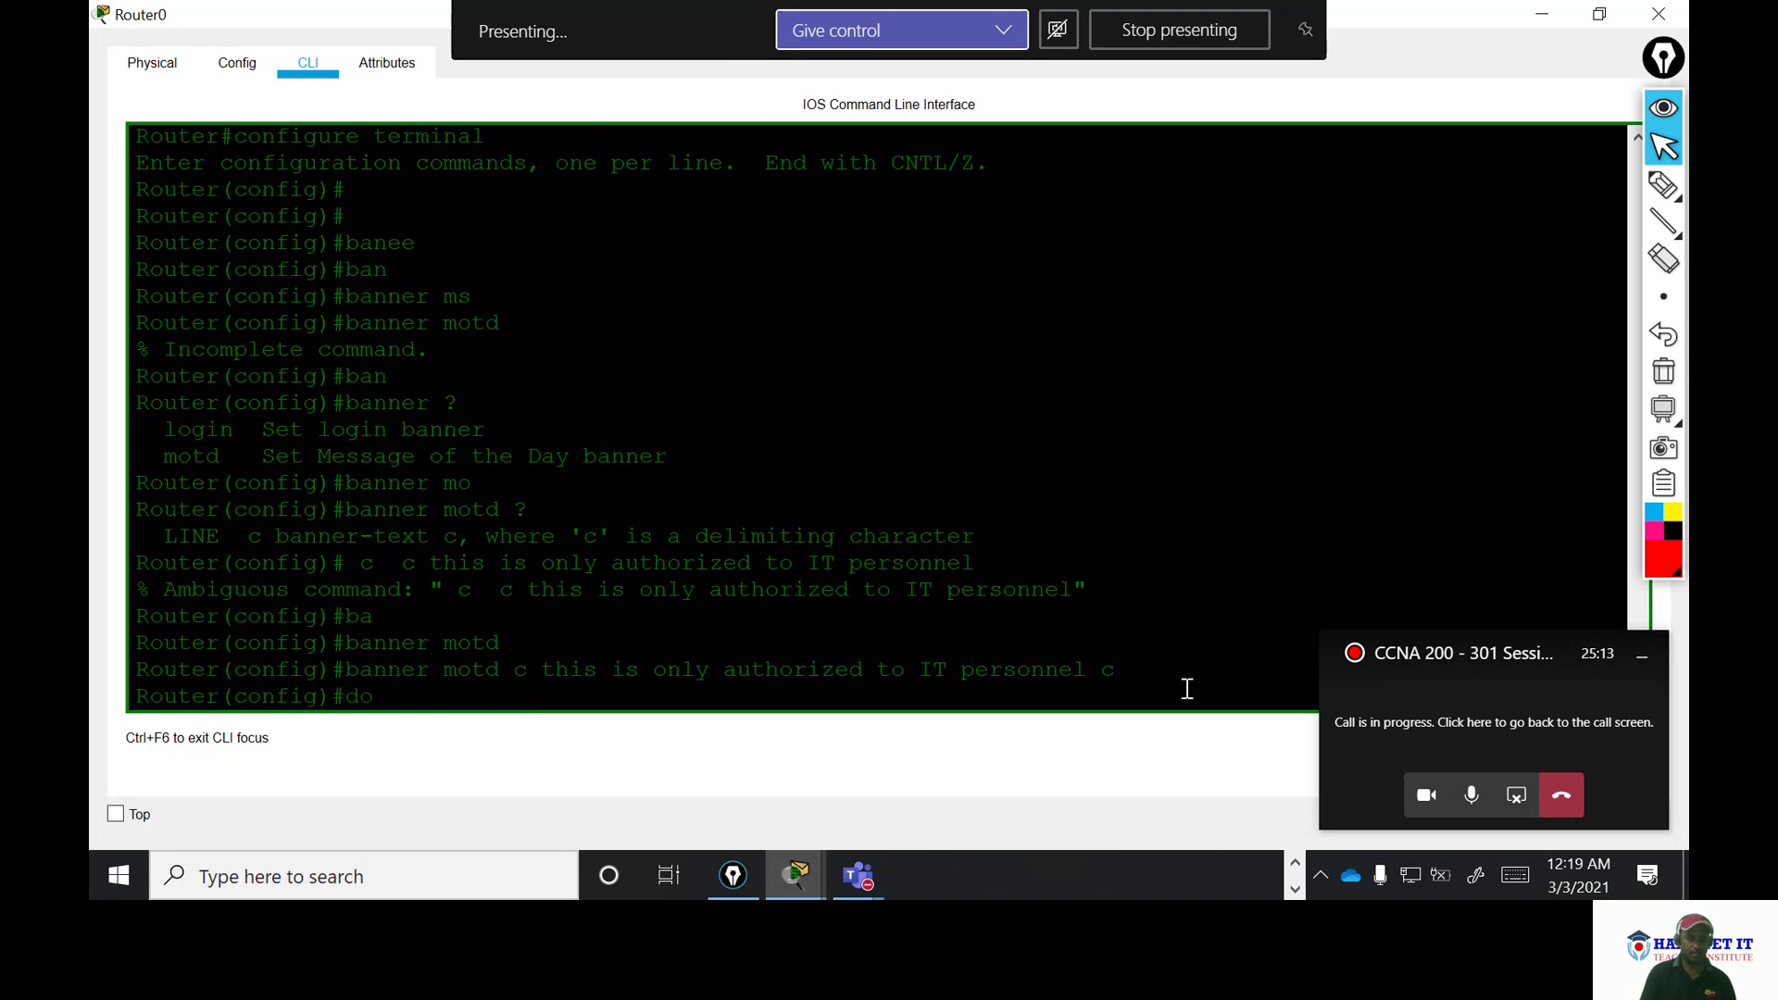
- Save the running configuration from the global configuration prompt with the "do write" command
{"action": "type", "text": "wr"}
{"action": "key", "text": "Tab"}
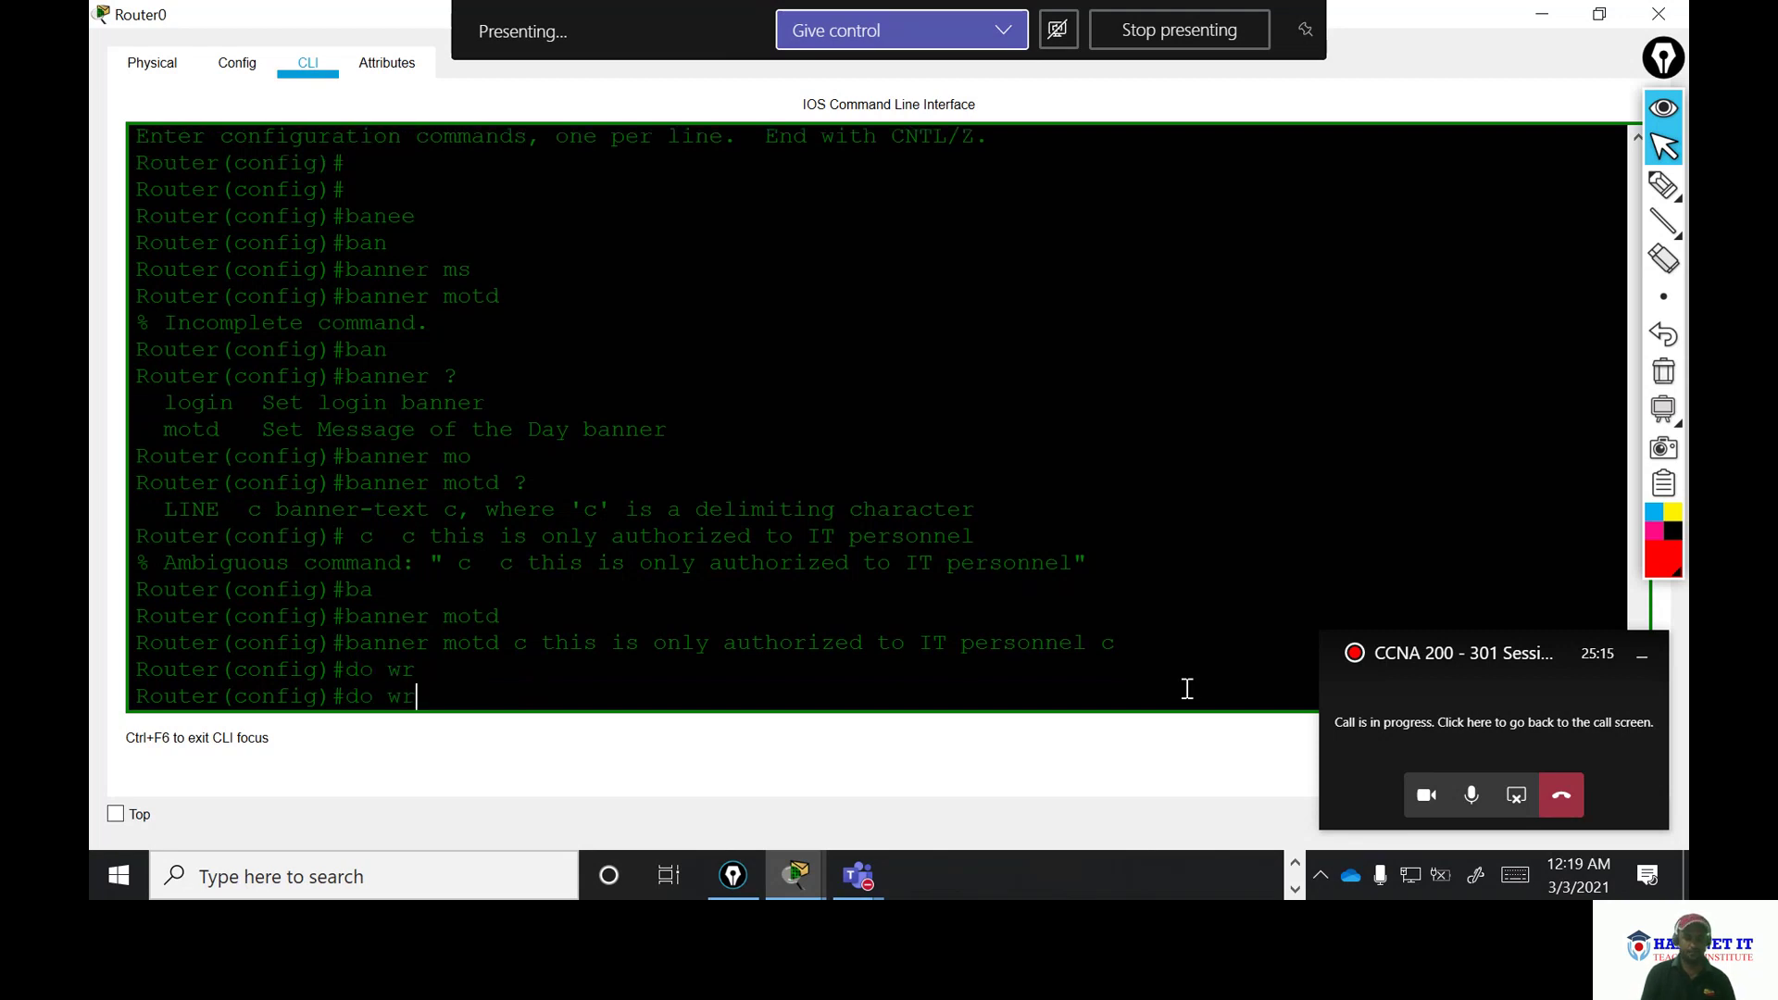
{"action": "type", "text": "ite"}
{"action": "key", "text": "Return"}
{"action": "key", "text": "Return"}
{"action": "key", "text": "Return"}
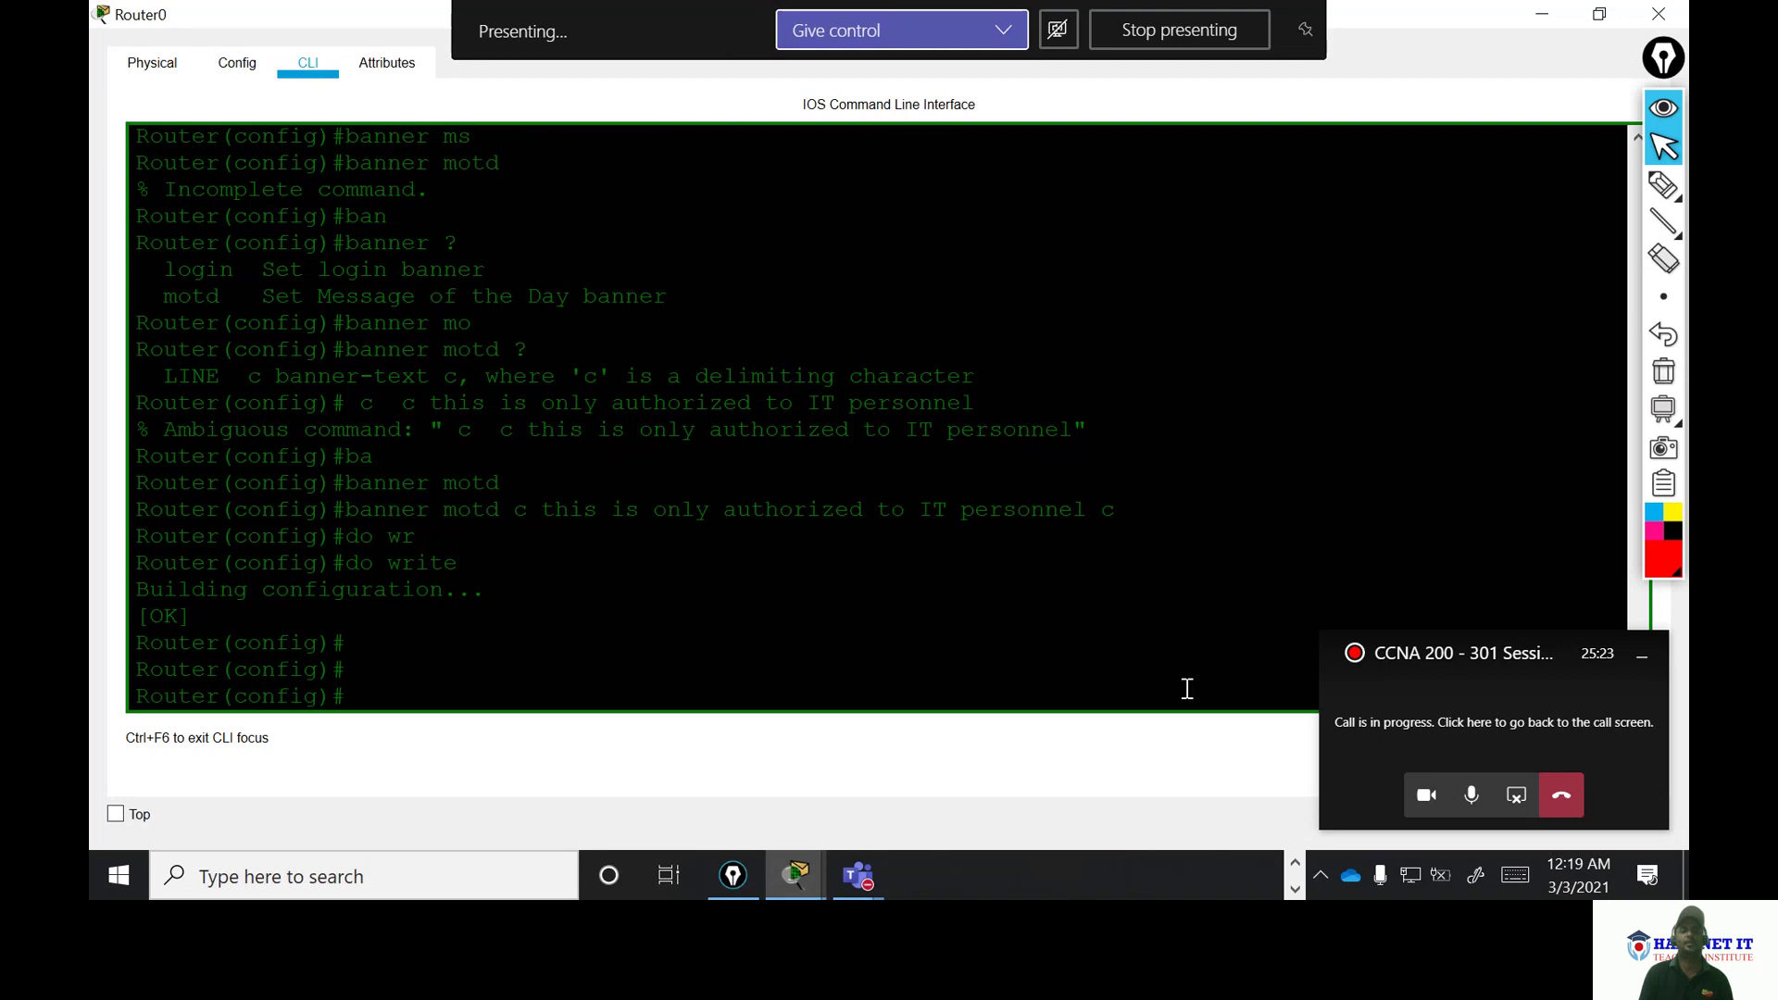
- Leave global configuration mode, then exit and reopen the console session to check the message of the day banner
{"action": "key", "text": "ctrl+z"}
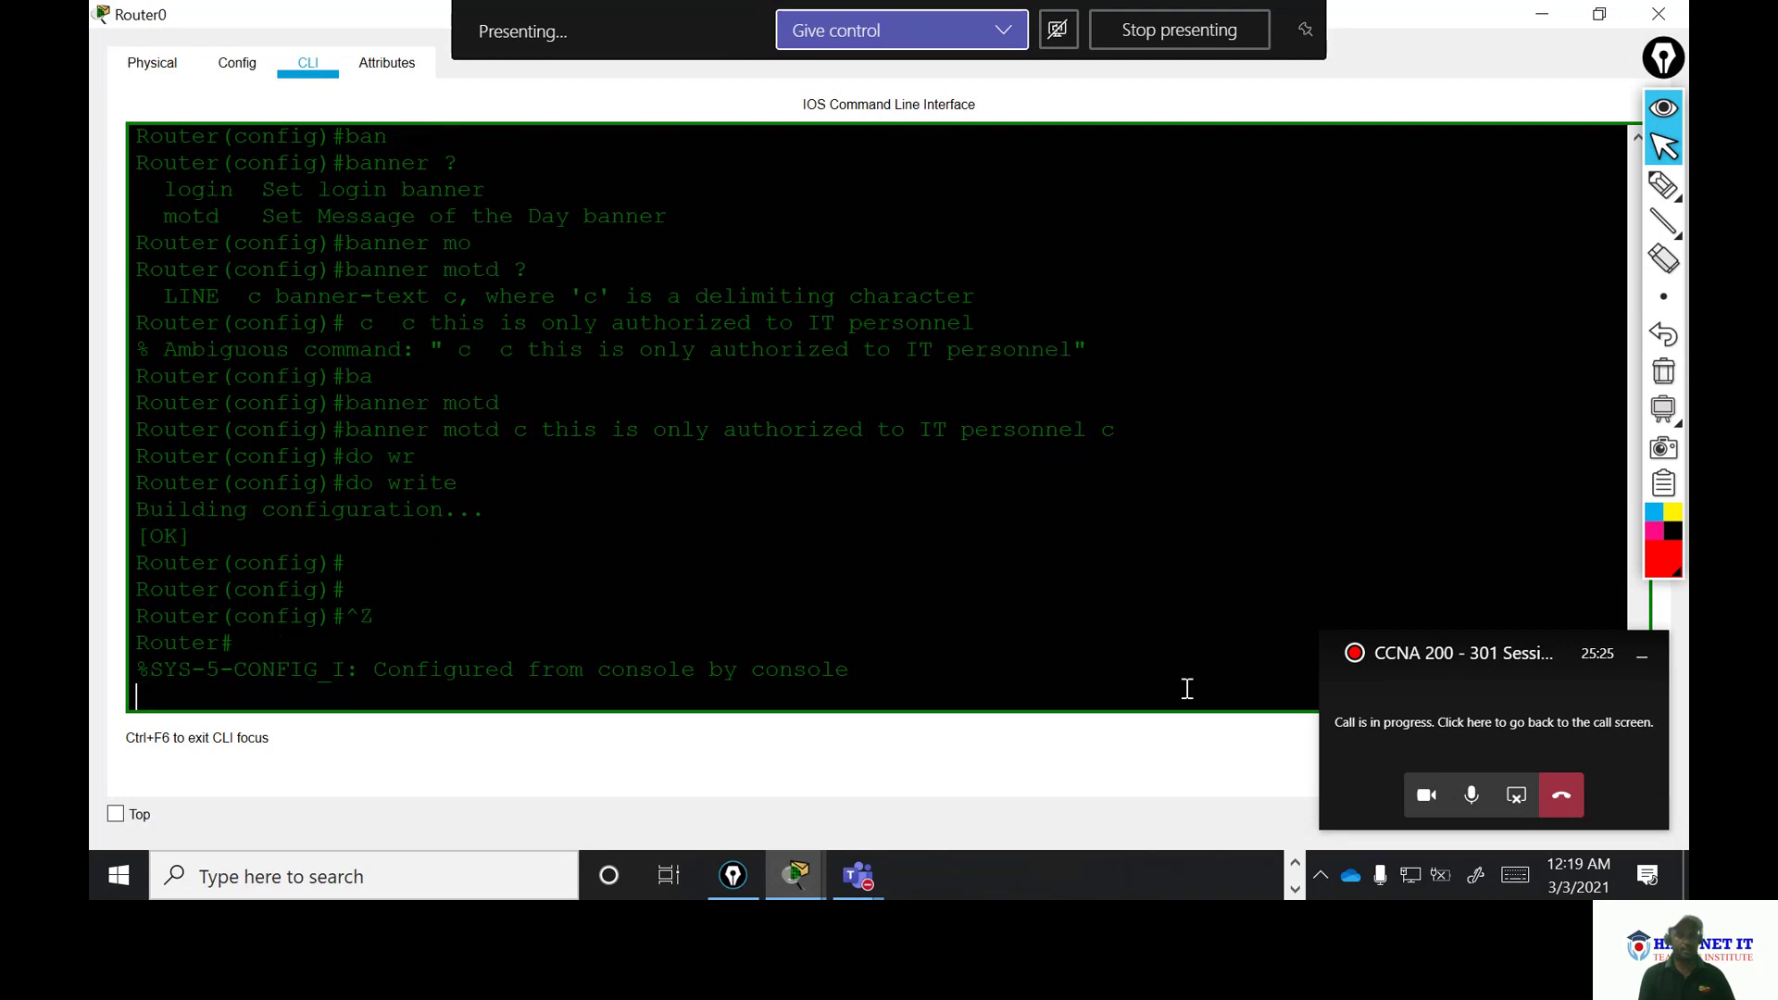
{"action": "key", "text": "Return"}
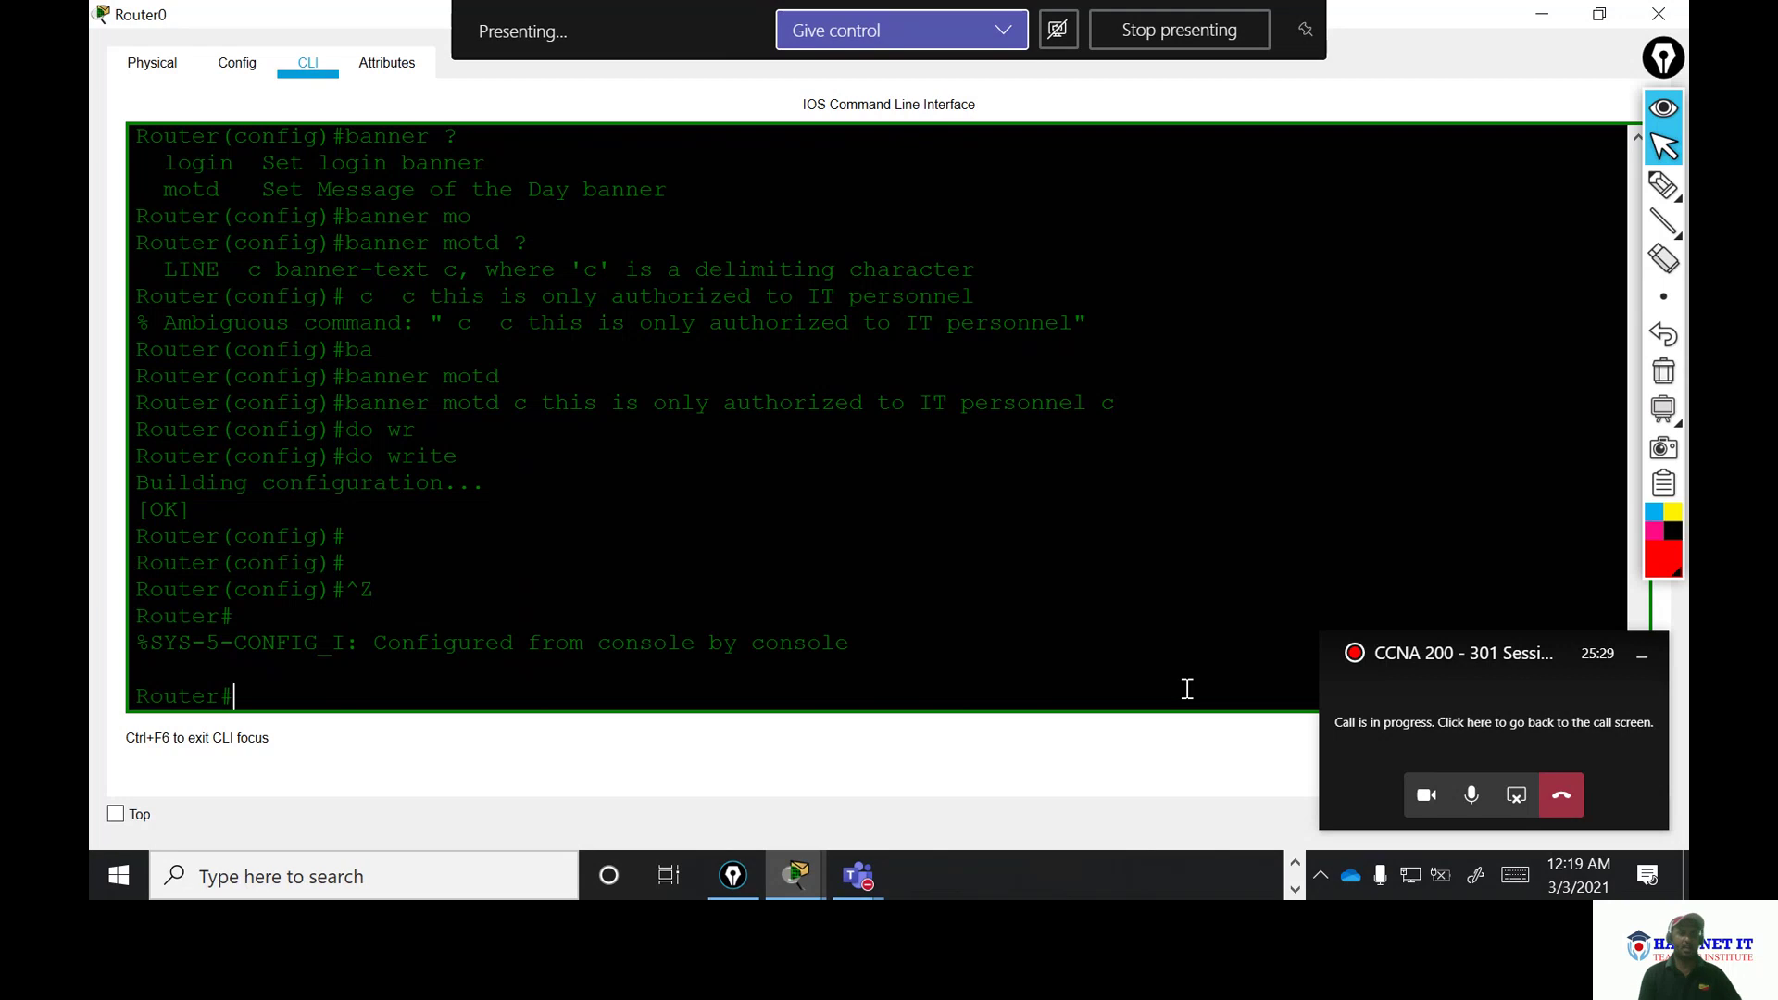
{"action": "key", "text": "Return"}
{"action": "key", "text": "Return"}
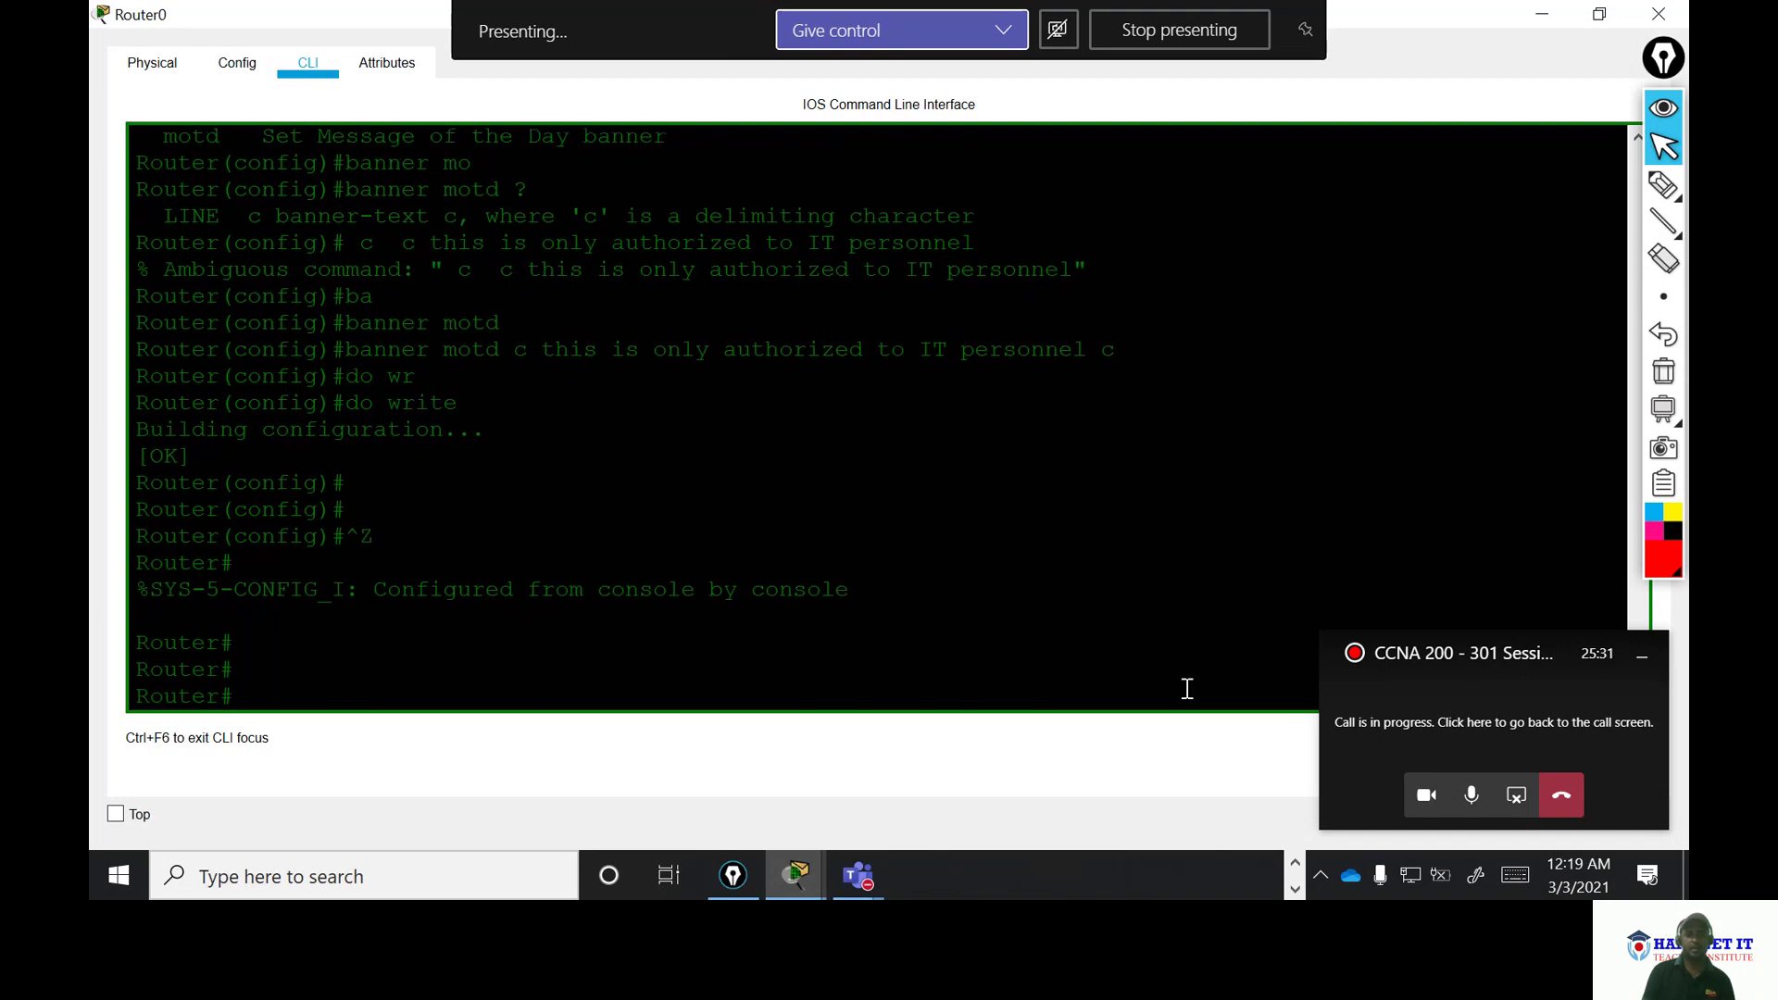
{"action": "type", "text": "exit"}
{"action": "key", "text": "Return"}
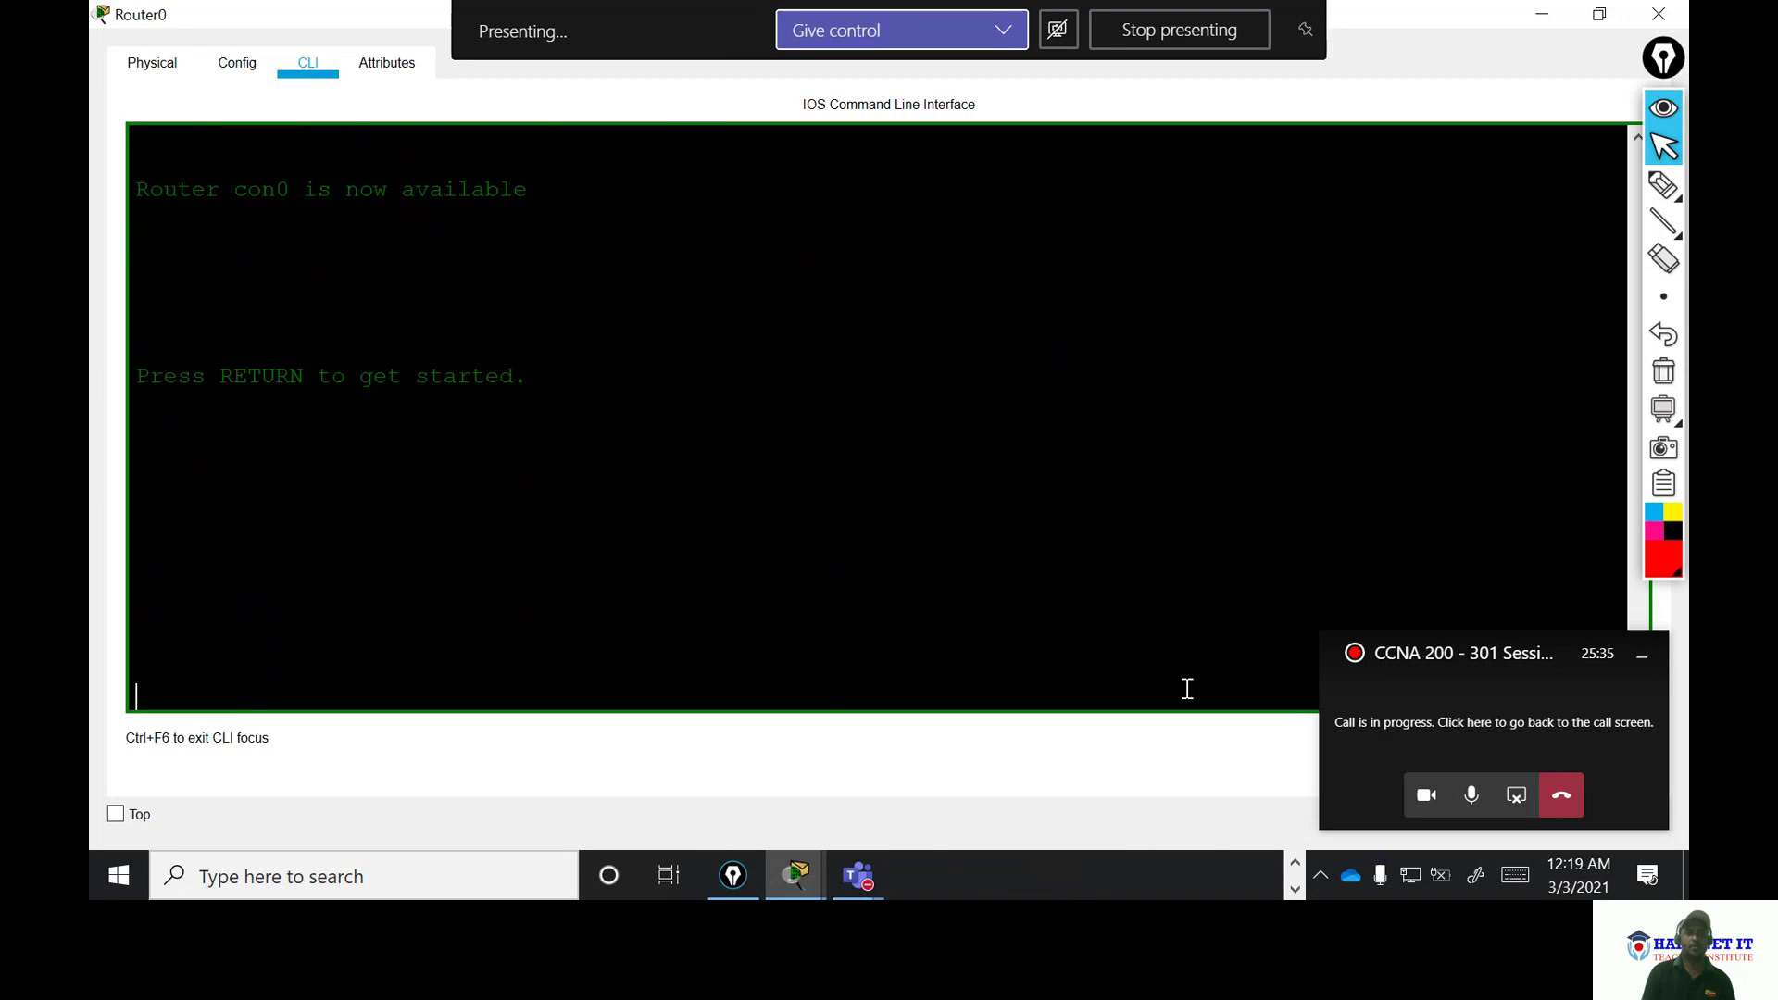
{"action": "key", "text": "Return"}
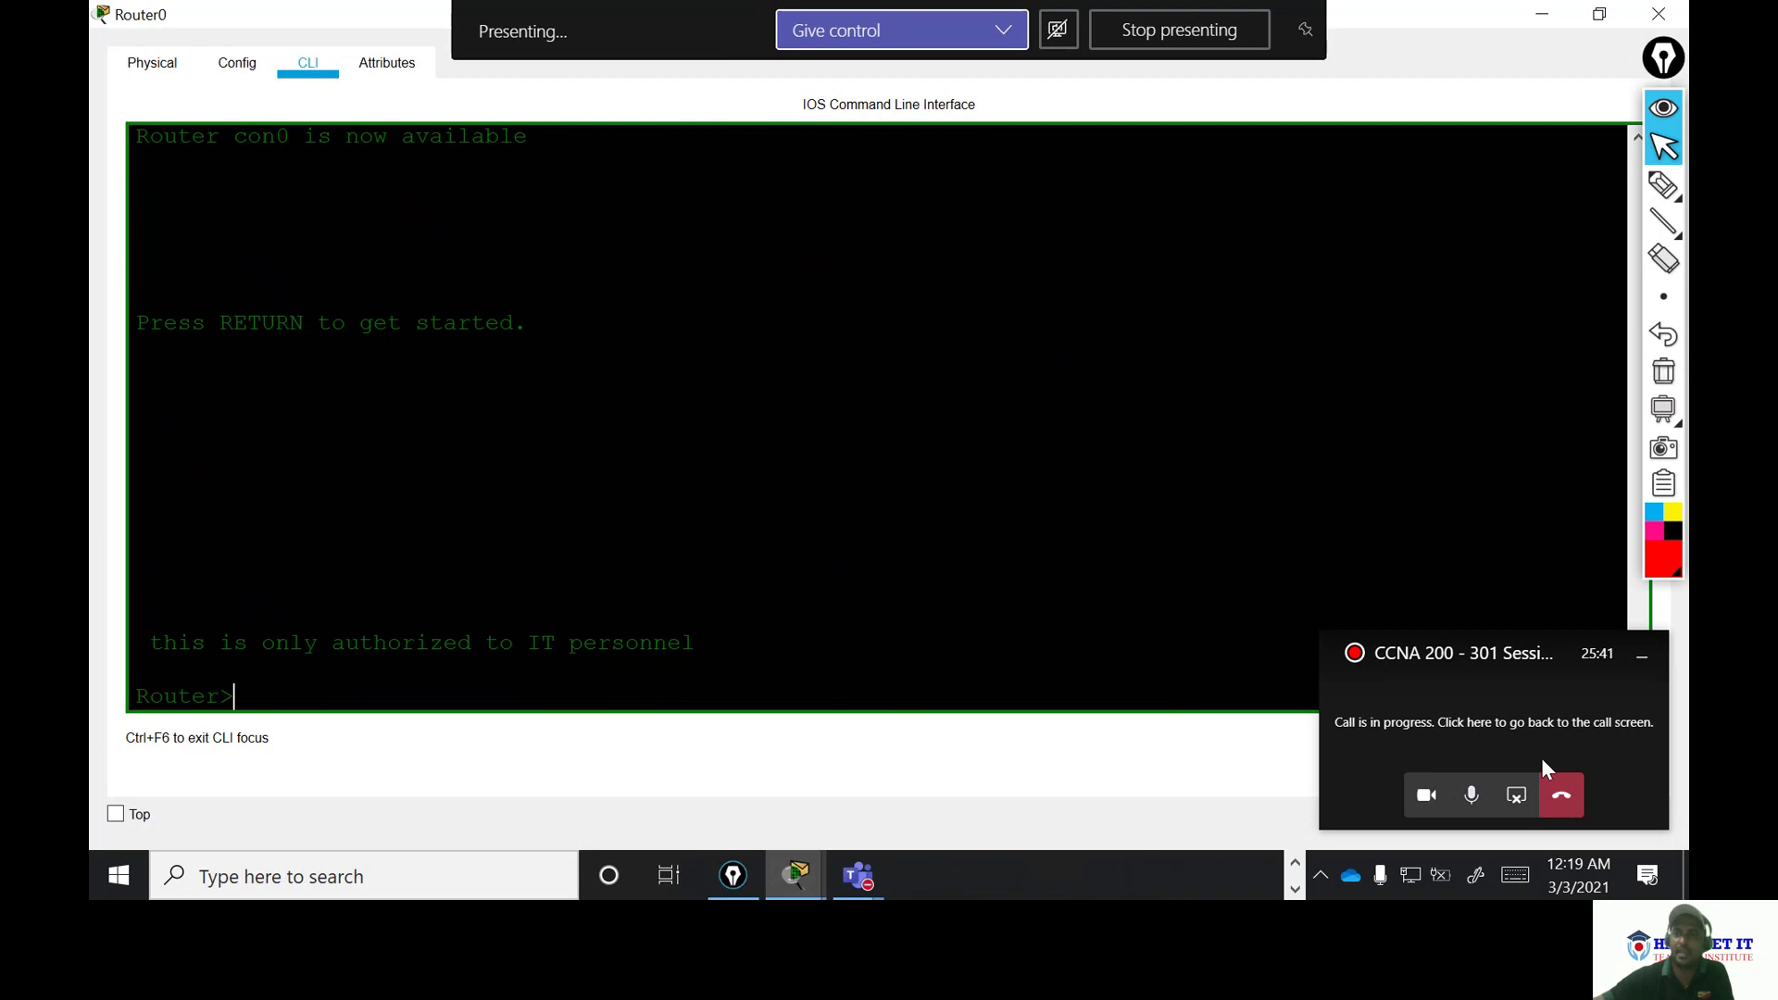
- Circle the displayed banner in red and handwrite "motD" and "message of the Day" beside it, with an arrow and underlines
{"action": "left_click", "coordinate": [1663, 186]}
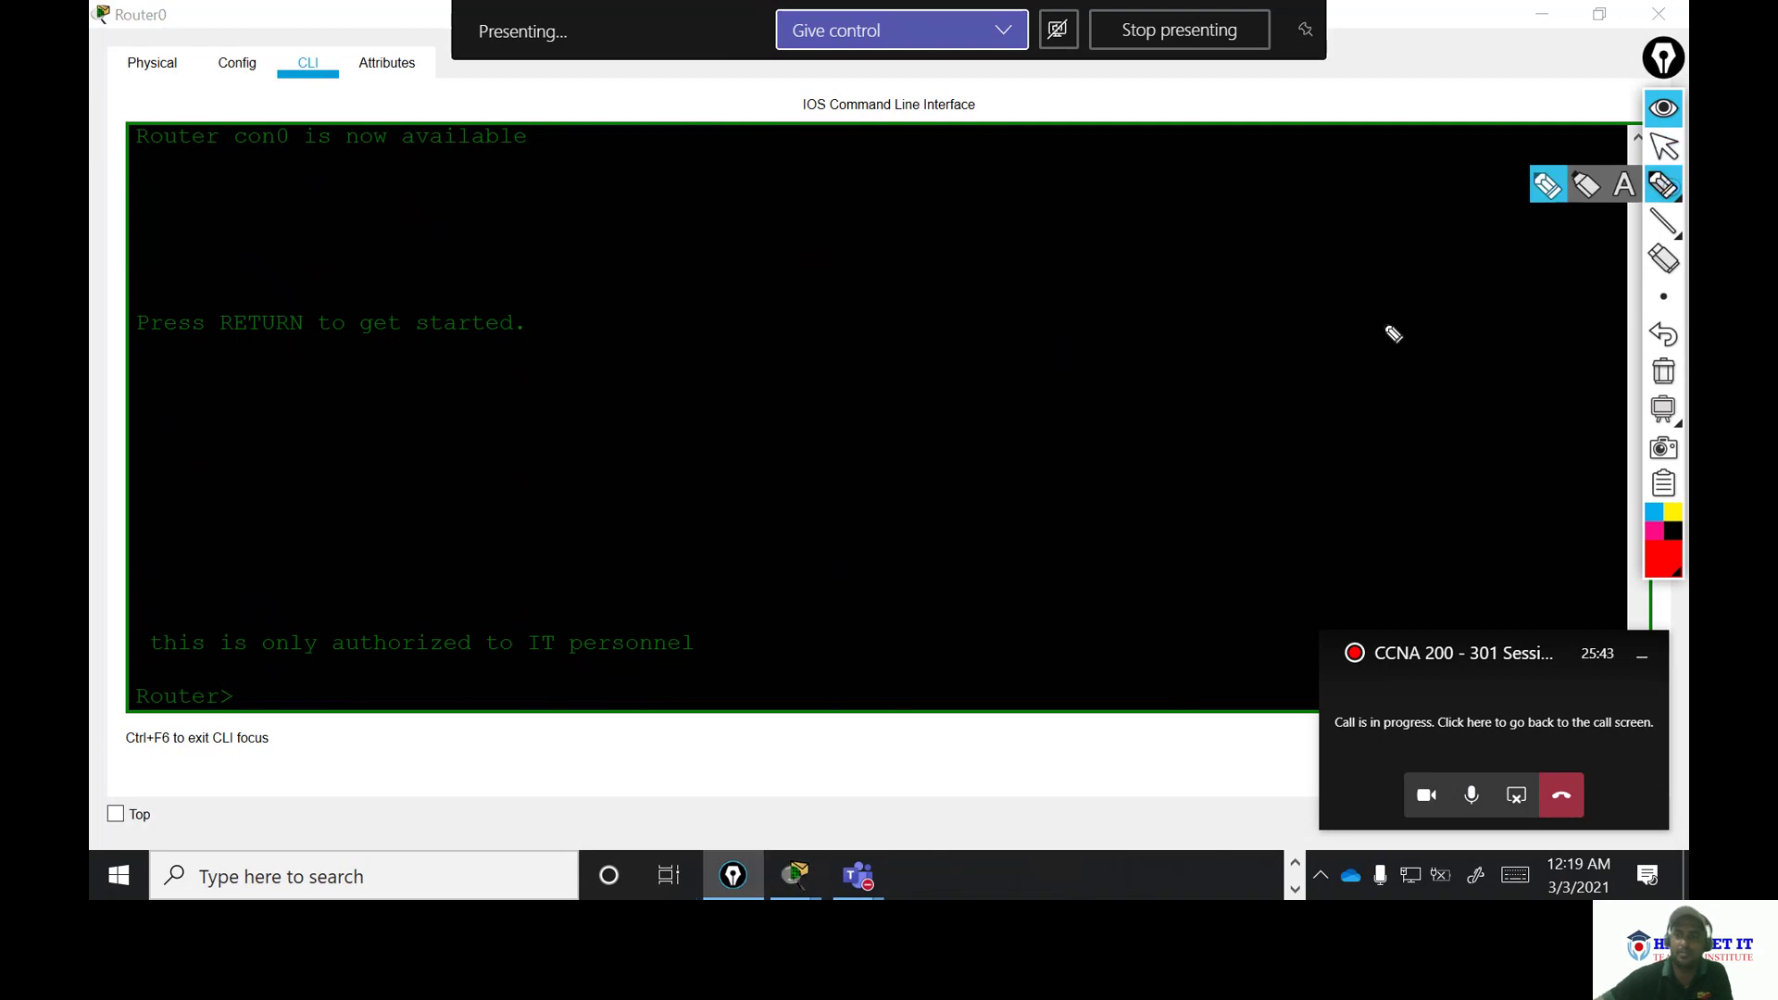
{"action": "mouse_move", "coordinate": [137, 631]}
{"action": "left_mouse_down"}
{"action": "mouse_move", "coordinate": [403, 572]}
{"action": "mouse_move", "coordinate": [573, 564]}
{"action": "mouse_move", "coordinate": [724, 593]}
{"action": "mouse_move", "coordinate": [732, 664]}
{"action": "mouse_move", "coordinate": [407, 690]}
{"action": "mouse_move", "coordinate": [113, 651]}
{"action": "left_mouse_up"}
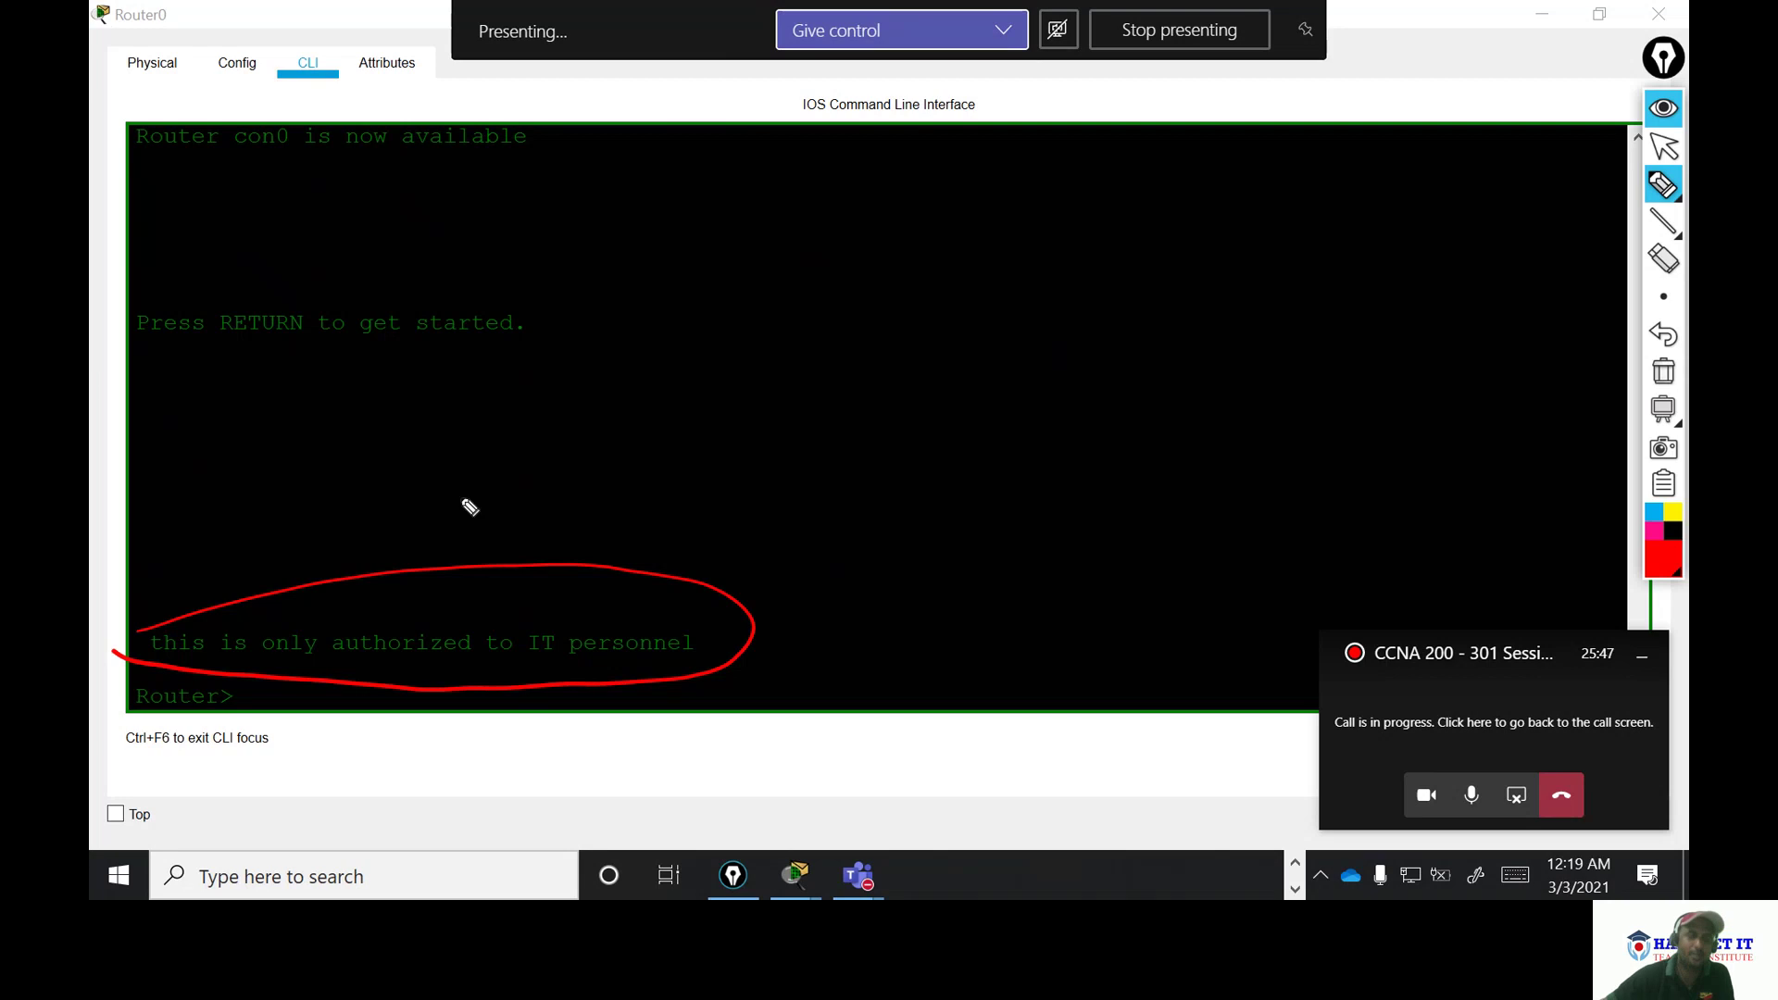
{"action": "mouse_move", "coordinate": [612, 555]}
{"action": "left_mouse_down"}
{"action": "mouse_move", "coordinate": [707, 491]}
{"action": "mouse_move", "coordinate": [696, 526]}
{"action": "left_mouse_up"}
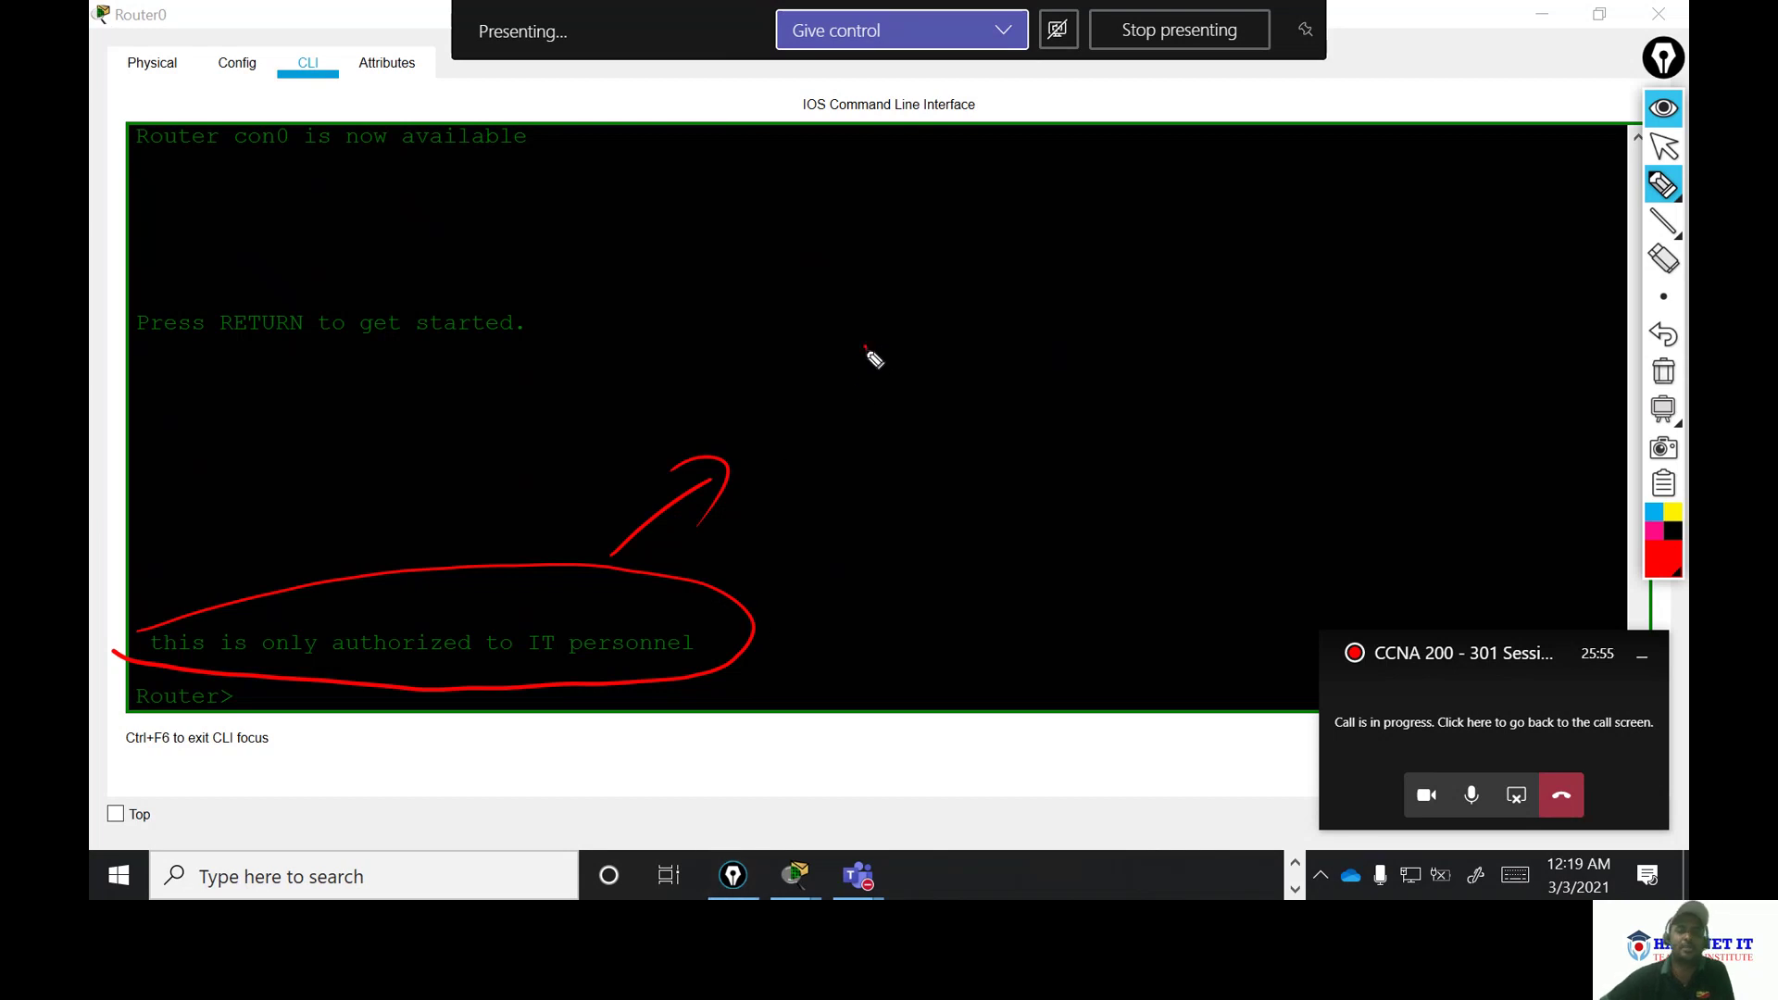
{"action": "mouse_move", "coordinate": [866, 350]}
{"action": "left_mouse_down"}
{"action": "mouse_move", "coordinate": [907, 362]}
{"action": "mouse_move", "coordinate": [973, 329]}
{"action": "left_mouse_up"}
{"action": "mouse_move", "coordinate": [973, 265]}
{"action": "left_mouse_down"}
{"action": "mouse_move", "coordinate": [995, 330]}
{"action": "mouse_move", "coordinate": [1038, 278]}
{"action": "mouse_move", "coordinate": [1057, 328]}
{"action": "left_mouse_up"}
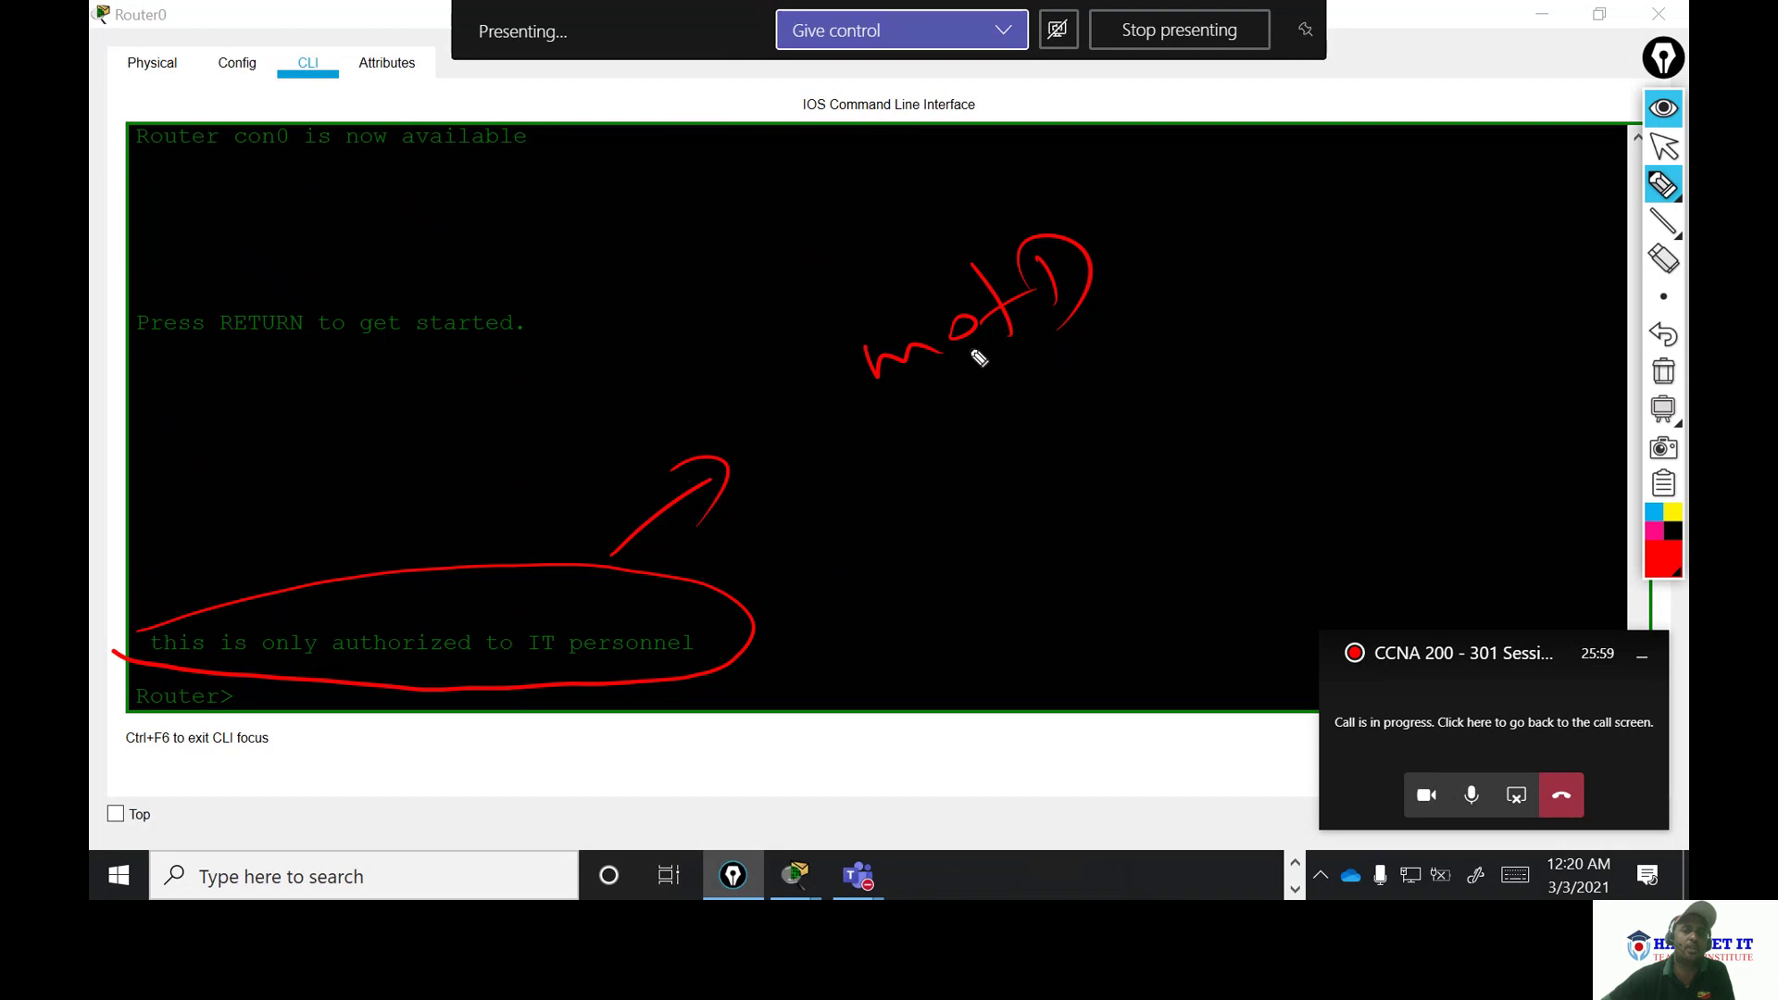
{"action": "mouse_move", "coordinate": [892, 470]}
{"action": "left_mouse_down"}
{"action": "mouse_move", "coordinate": [1015, 445]}
{"action": "mouse_move", "coordinate": [1028, 469]}
{"action": "mouse_move", "coordinate": [1077, 451]}
{"action": "mouse_move", "coordinate": [1083, 410]}
{"action": "mouse_move", "coordinate": [1239, 381]}
{"action": "mouse_move", "coordinate": [1405, 282]}
{"action": "left_mouse_up"}
{"action": "mouse_move", "coordinate": [1232, 443]}
{"action": "left_mouse_down"}
{"action": "mouse_move", "coordinate": [1273, 453]}
{"action": "mouse_move", "coordinate": [1357, 420]}
{"action": "mouse_move", "coordinate": [1342, 500]}
{"action": "left_mouse_up"}
{"action": "left_click_drag", "start_coordinate": [1222, 565], "coordinate": [1420, 468]}
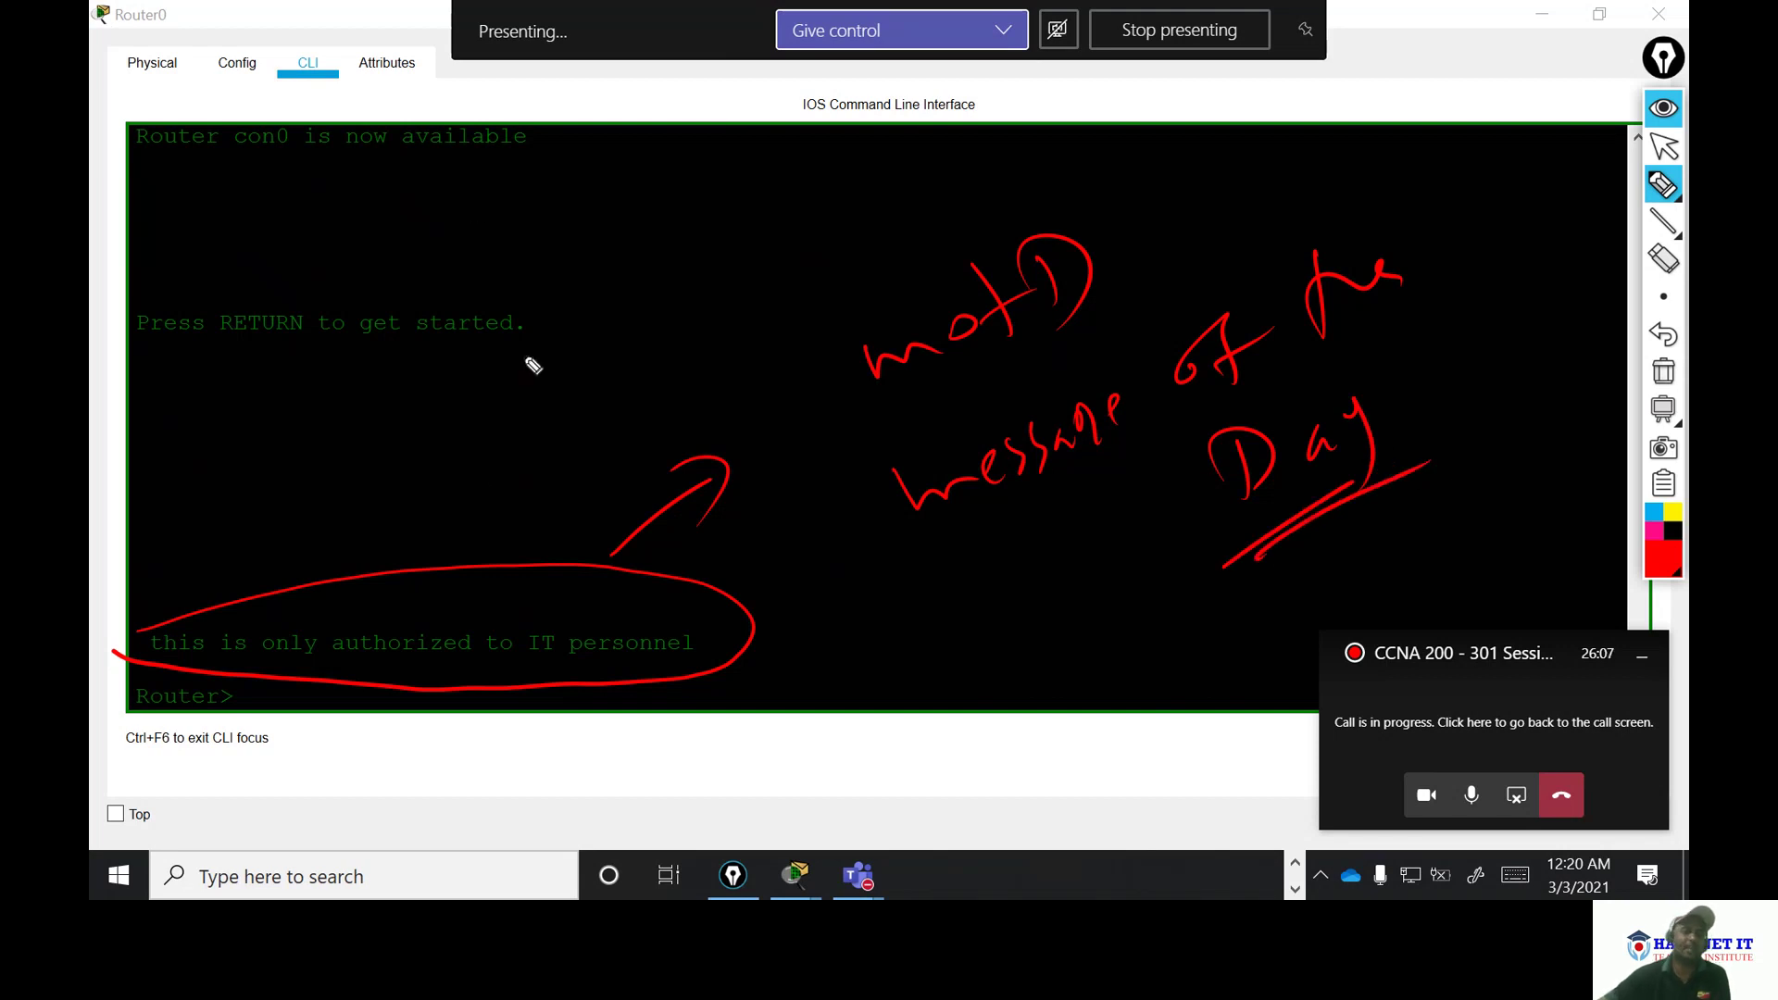
- Handwrite "Configure mode" in red above the motD note, and clear all the drawings
{"action": "left_click_drag", "start_coordinate": [604, 220], "coordinate": [630, 289]}
{"action": "mouse_move", "coordinate": [650, 237]}
{"action": "left_mouse_down"}
{"action": "mouse_move", "coordinate": [704, 235]}
{"action": "mouse_move", "coordinate": [715, 190]}
{"action": "mouse_move", "coordinate": [688, 198]}
{"action": "mouse_move", "coordinate": [704, 151]}
{"action": "mouse_move", "coordinate": [720, 248]}
{"action": "mouse_move", "coordinate": [774, 167]}
{"action": "mouse_move", "coordinate": [880, 146]}
{"action": "mouse_move", "coordinate": [950, 193]}
{"action": "mouse_move", "coordinate": [1132, 115]}
{"action": "left_mouse_up"}
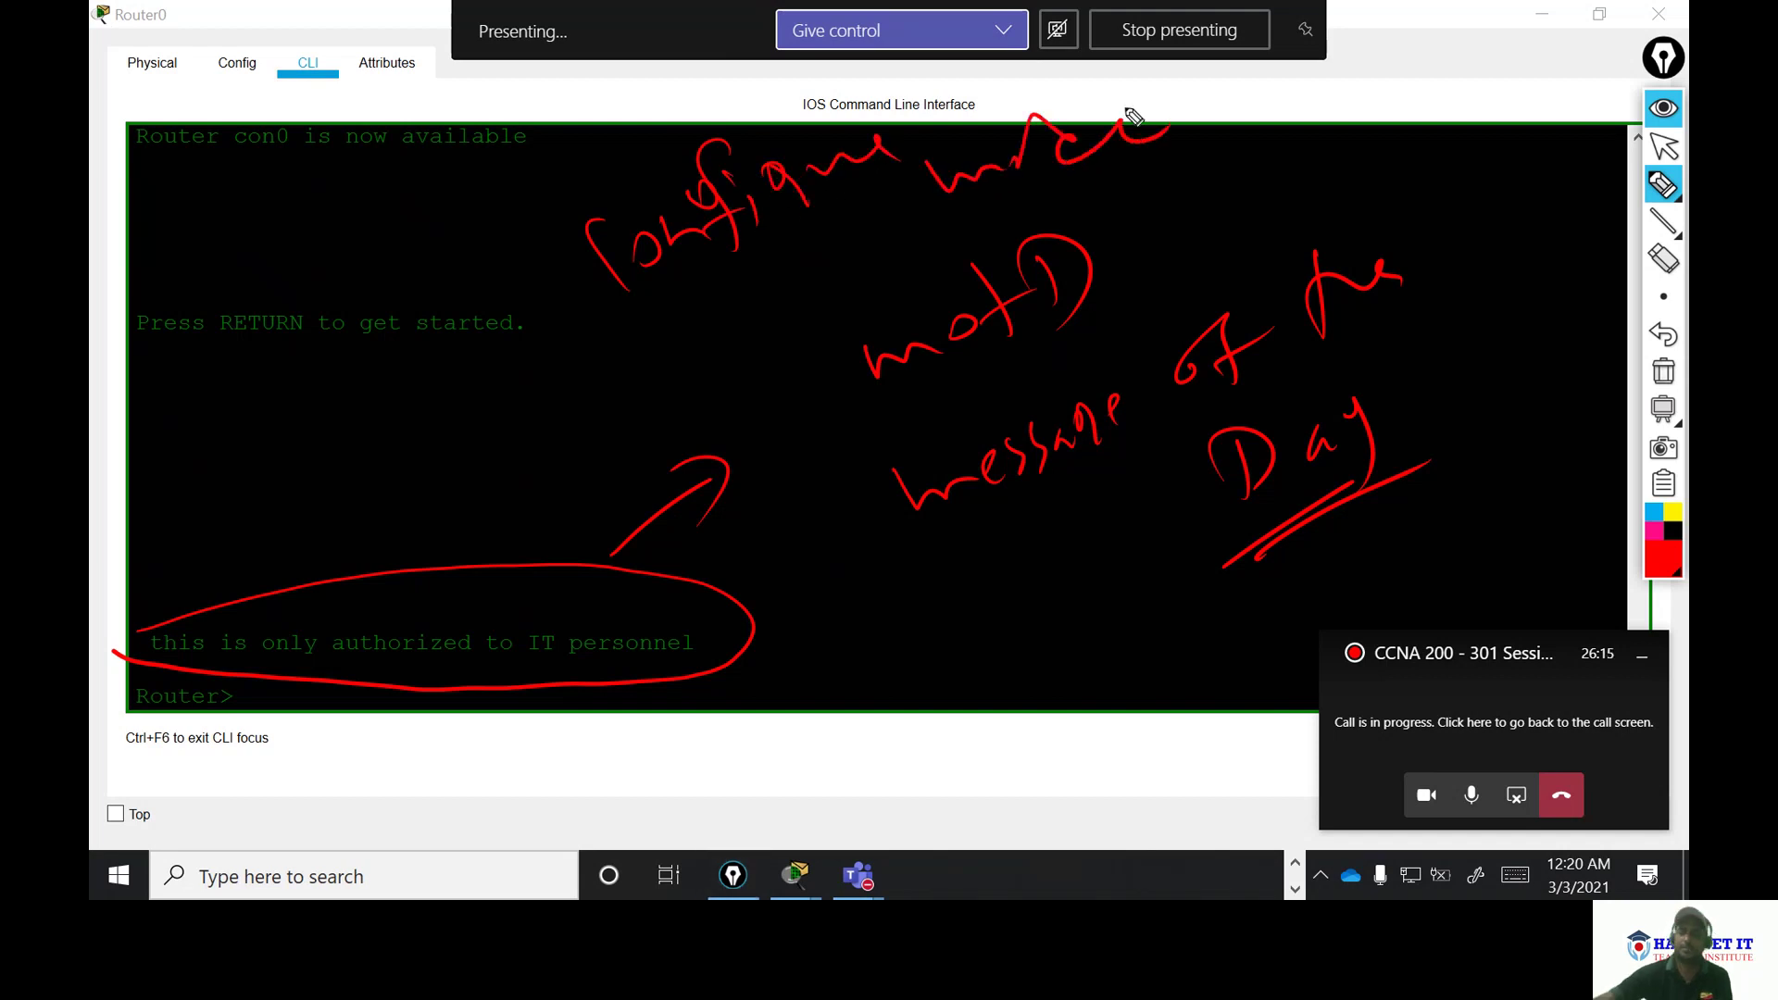
{"action": "left_click", "coordinate": [1663, 376]}
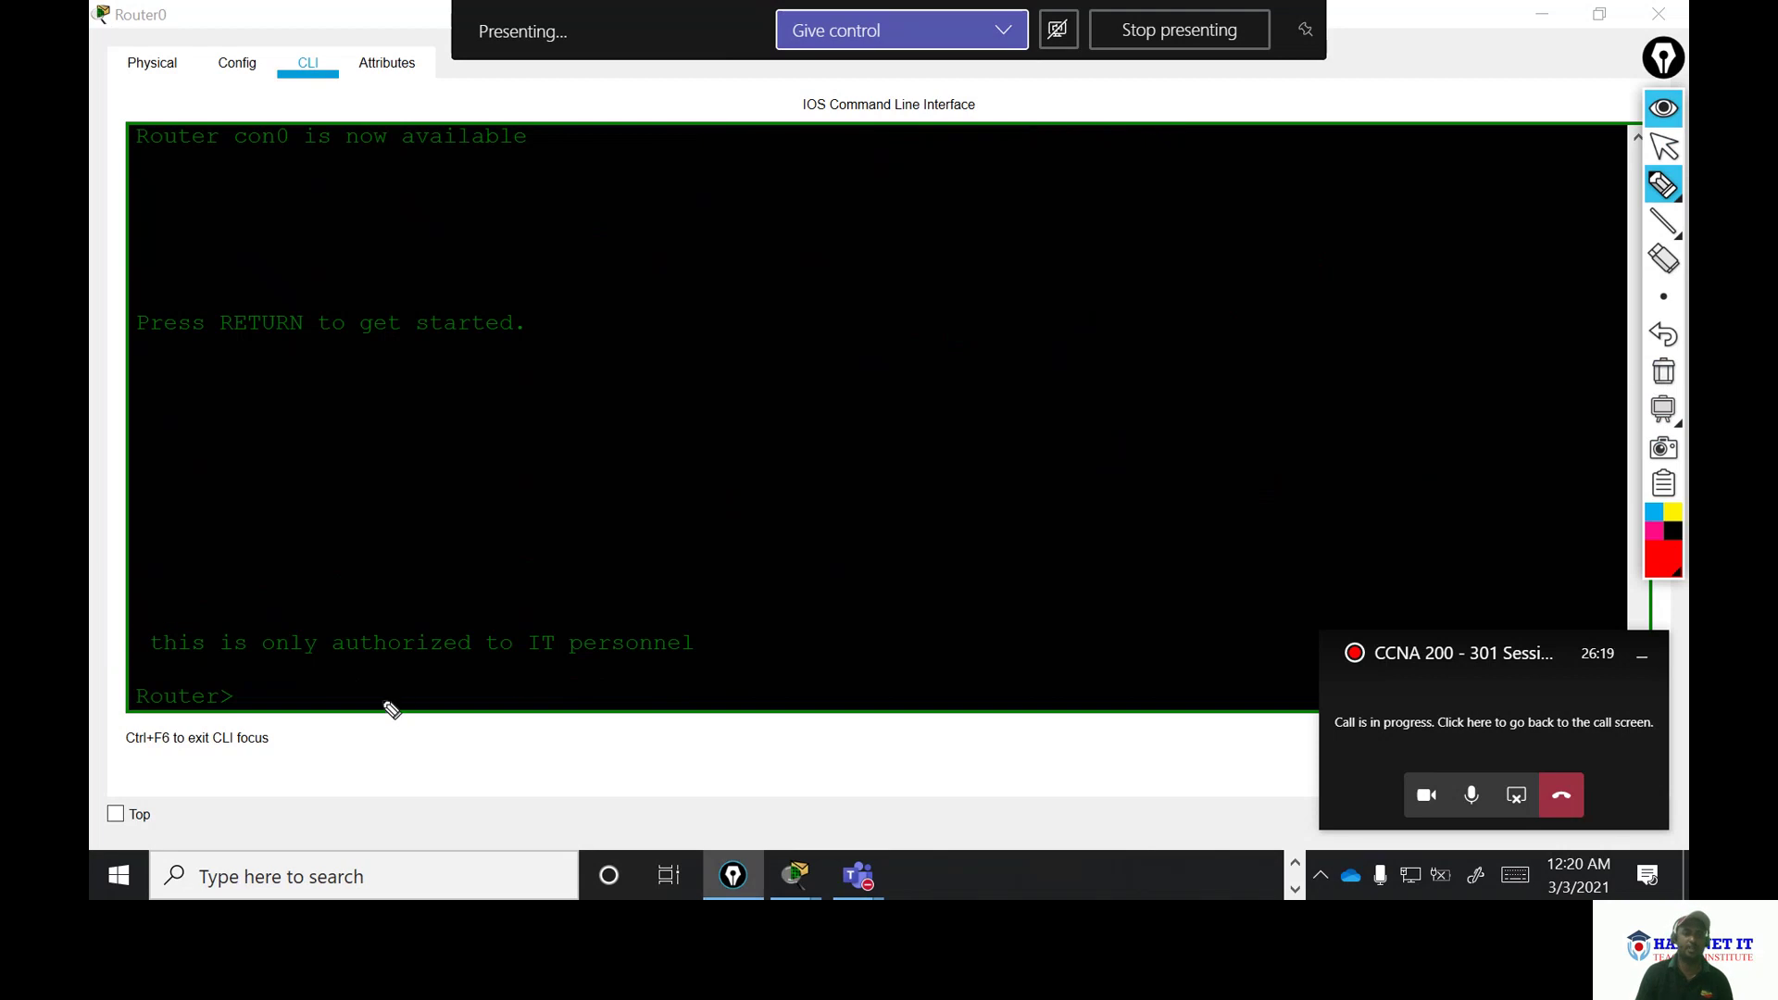
- Return to the router console and enter privileged mode with "en", followed by global configuration mode with "conf t"
{"action": "left_click", "coordinate": [1663, 146]}
{"action": "left_click", "coordinate": [361, 685]}
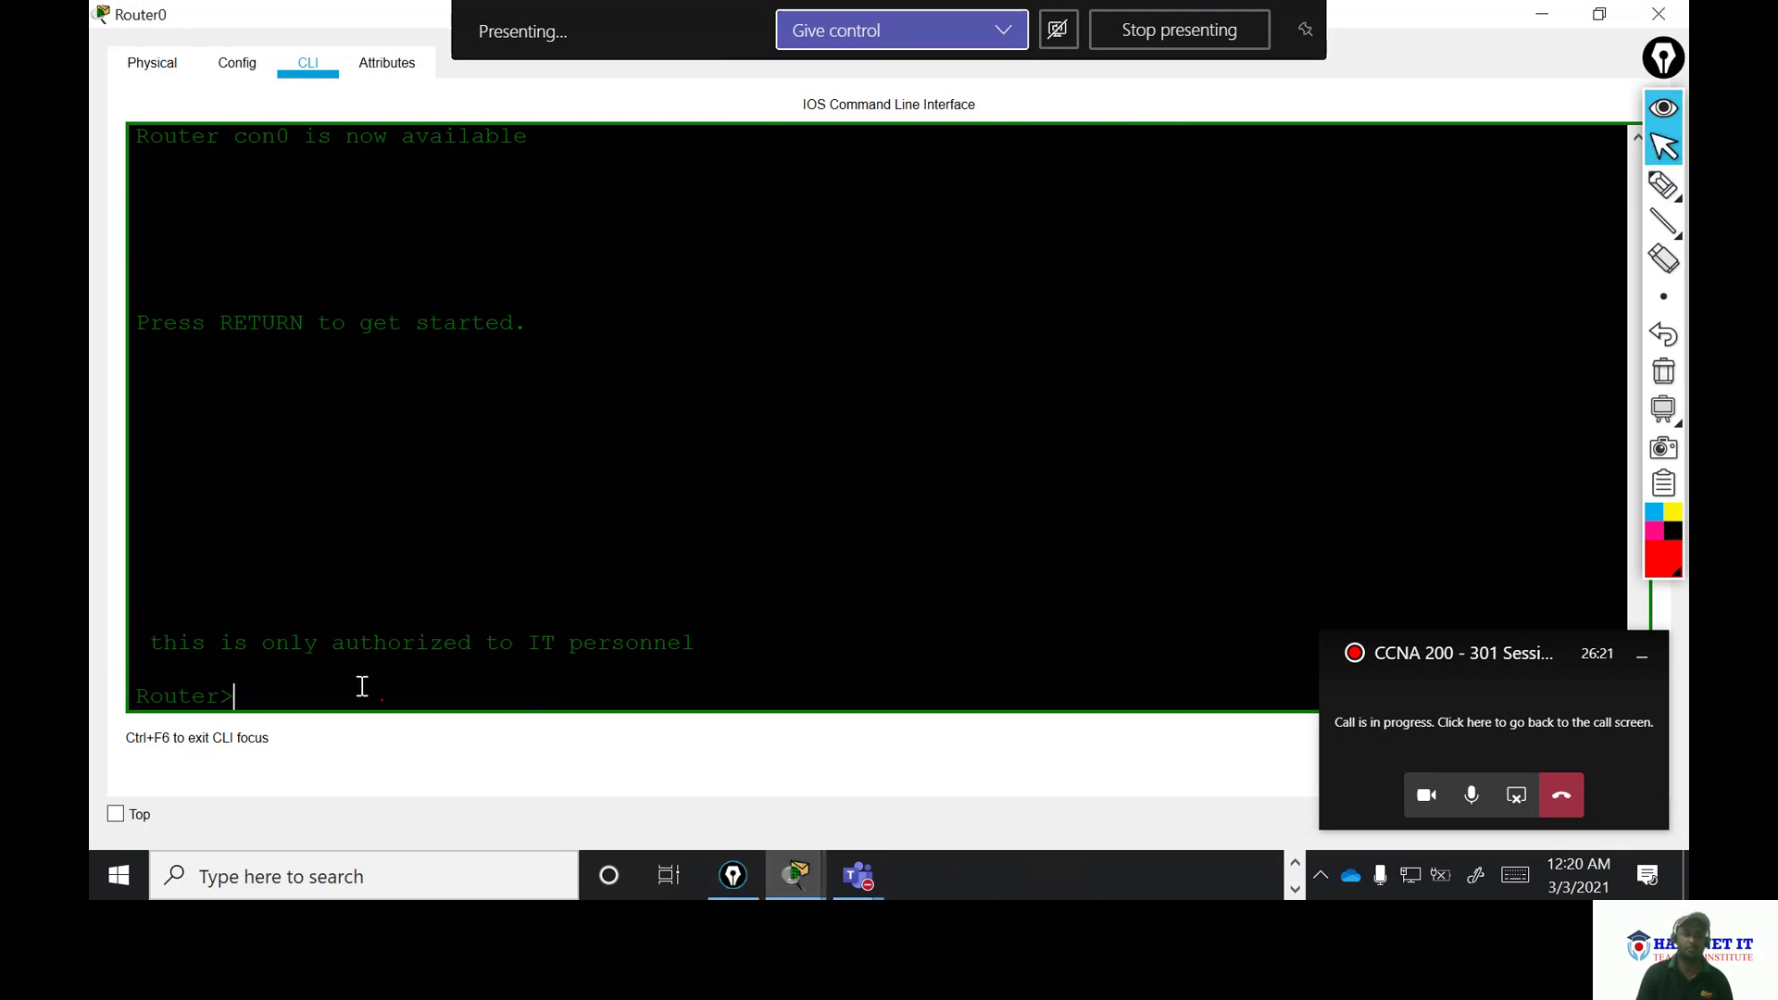
{"action": "type", "text": "en"}
{"action": "key", "text": "Return"}
{"action": "key", "text": "Return"}
{"action": "key", "text": "Return"}
{"action": "key", "text": "Return"}
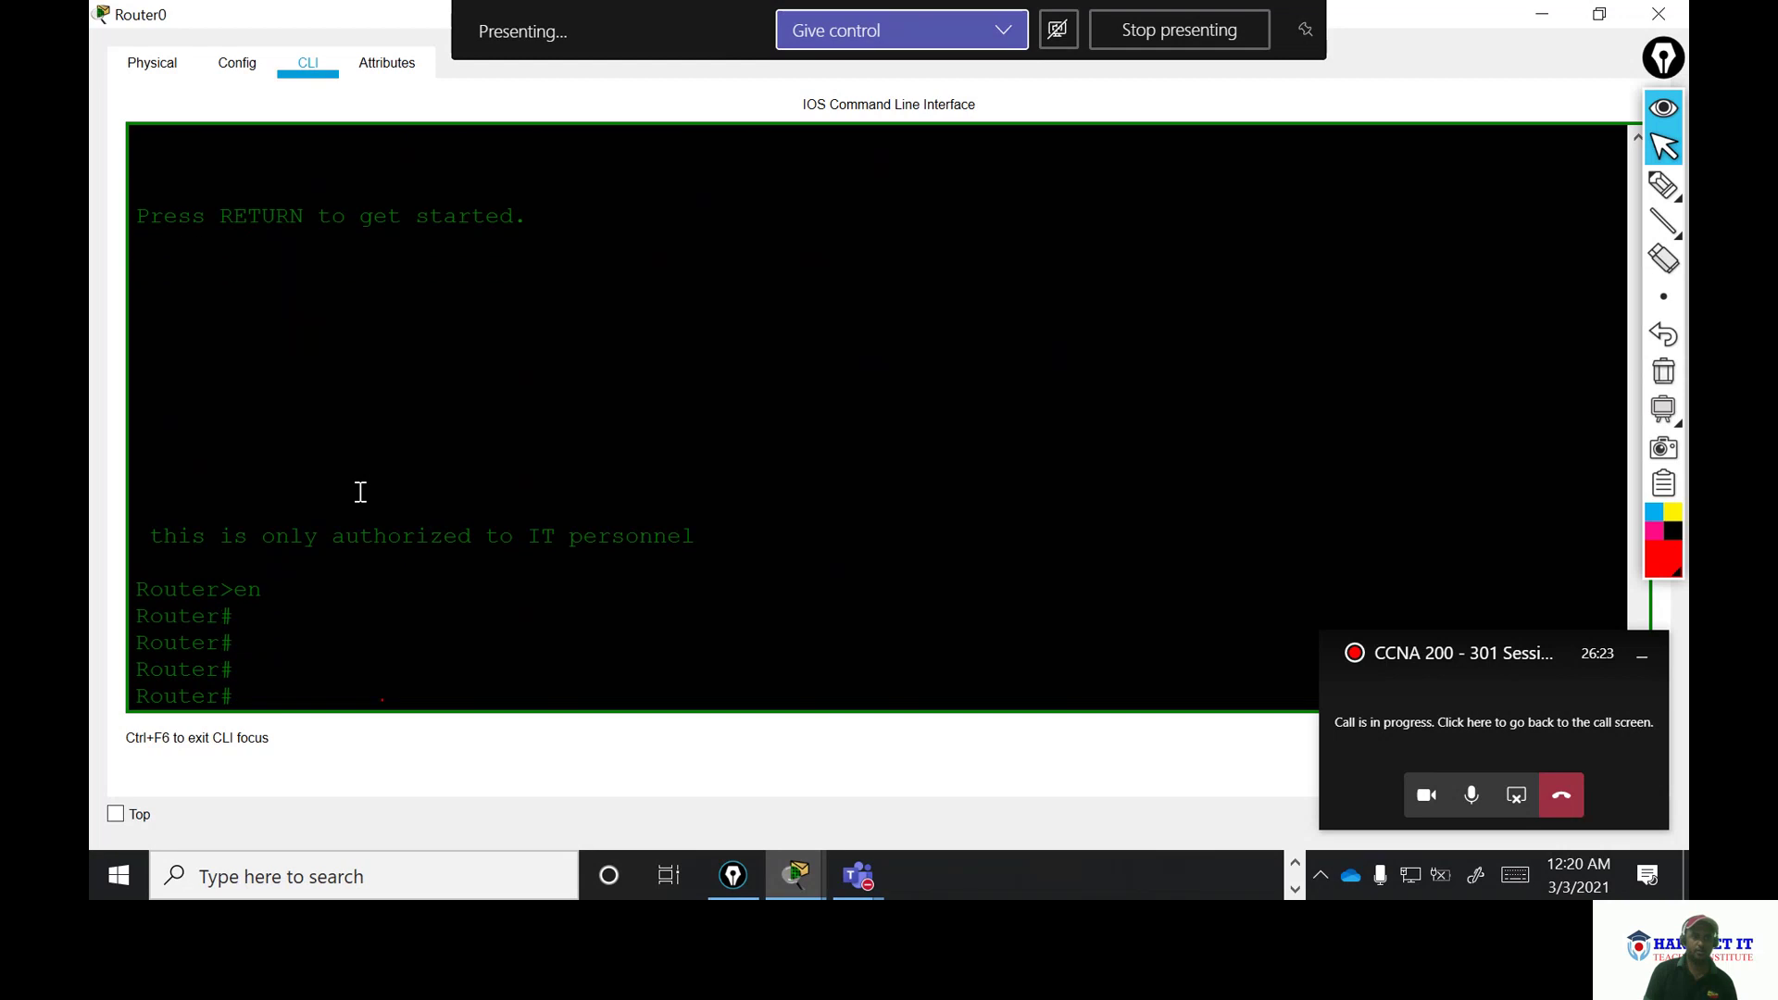
{"action": "type", "text": "conf t"}
{"action": "key", "text": "Return"}
{"action": "key", "text": "Return"}
{"action": "key", "text": "Return"}
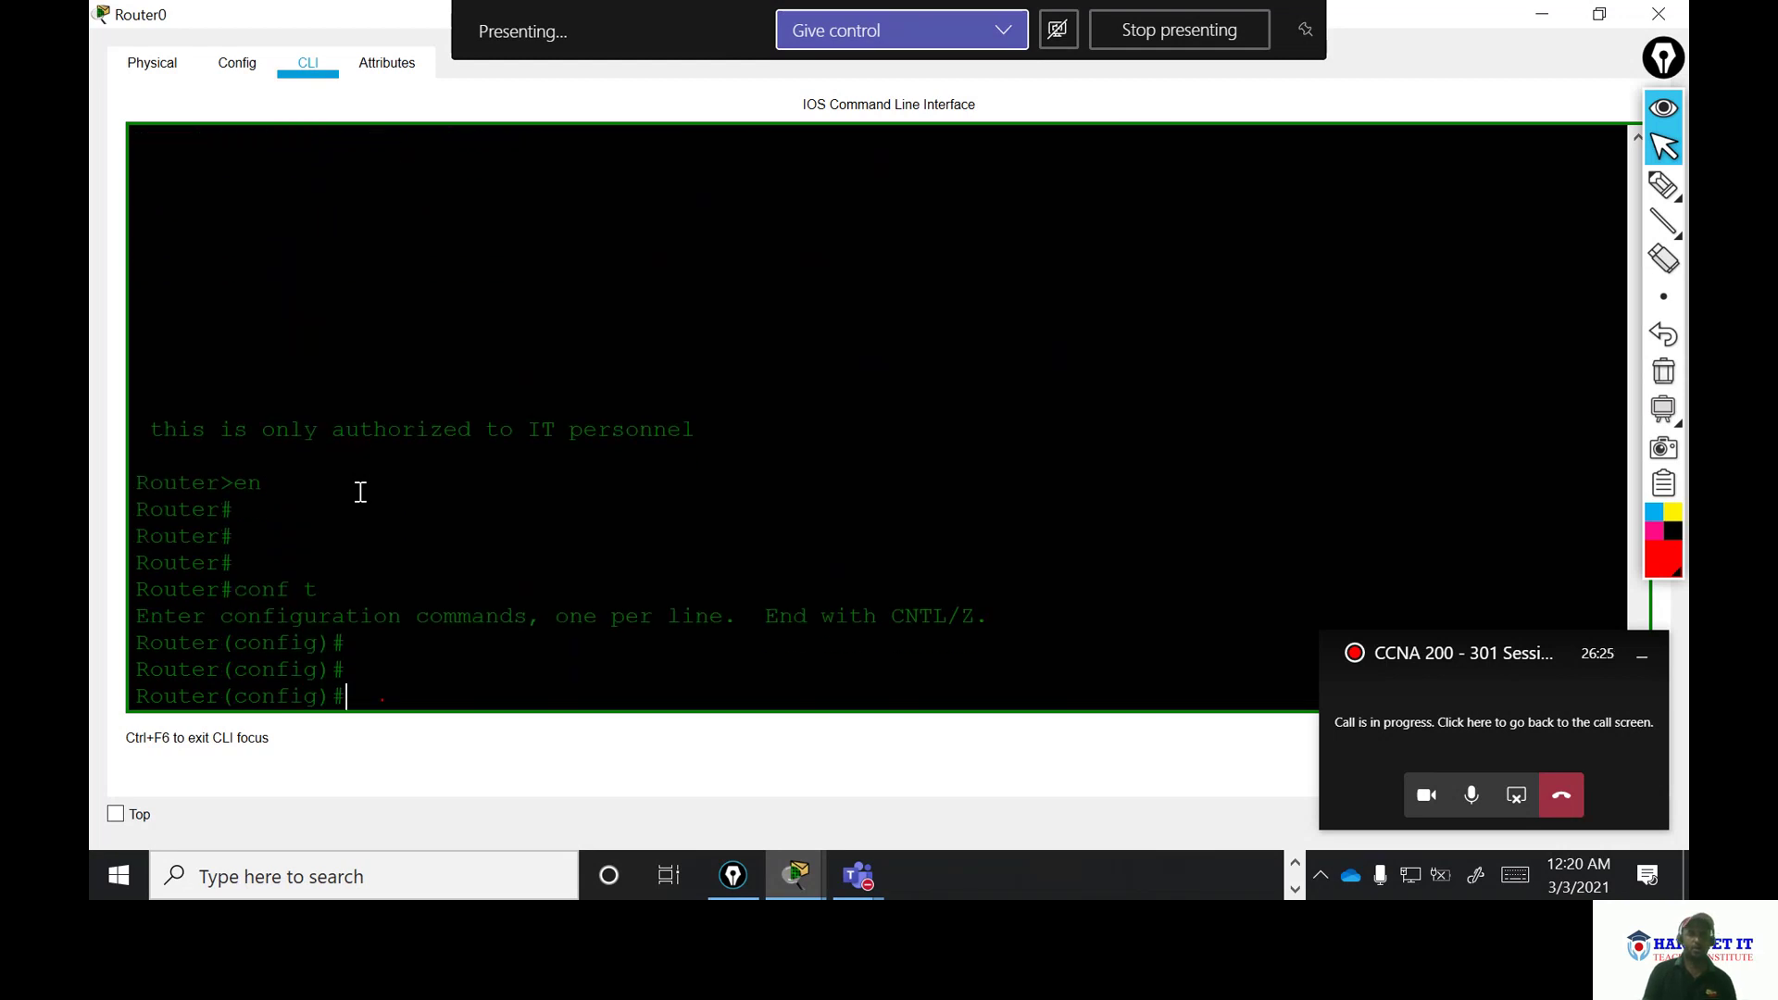
- Set the router's hostname to colombo
{"action": "type", "text": "host"}
{"action": "key", "text": "Tab"}
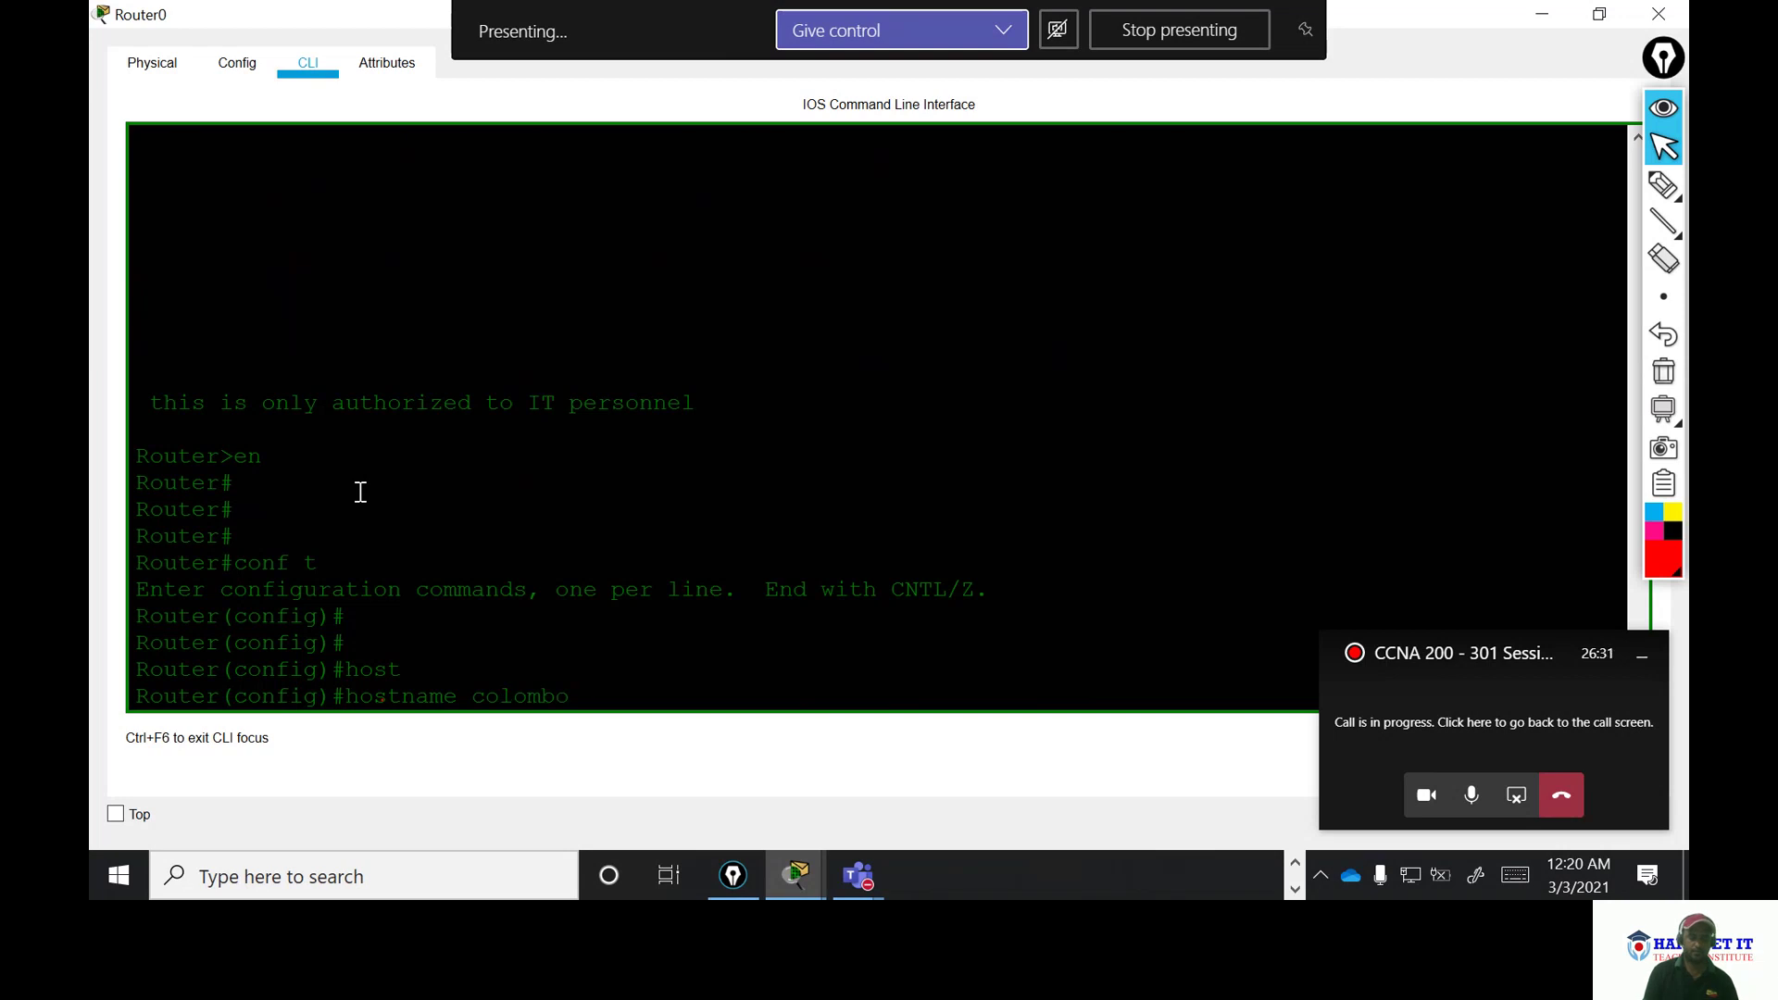
{"action": "key", "text": "Return"}
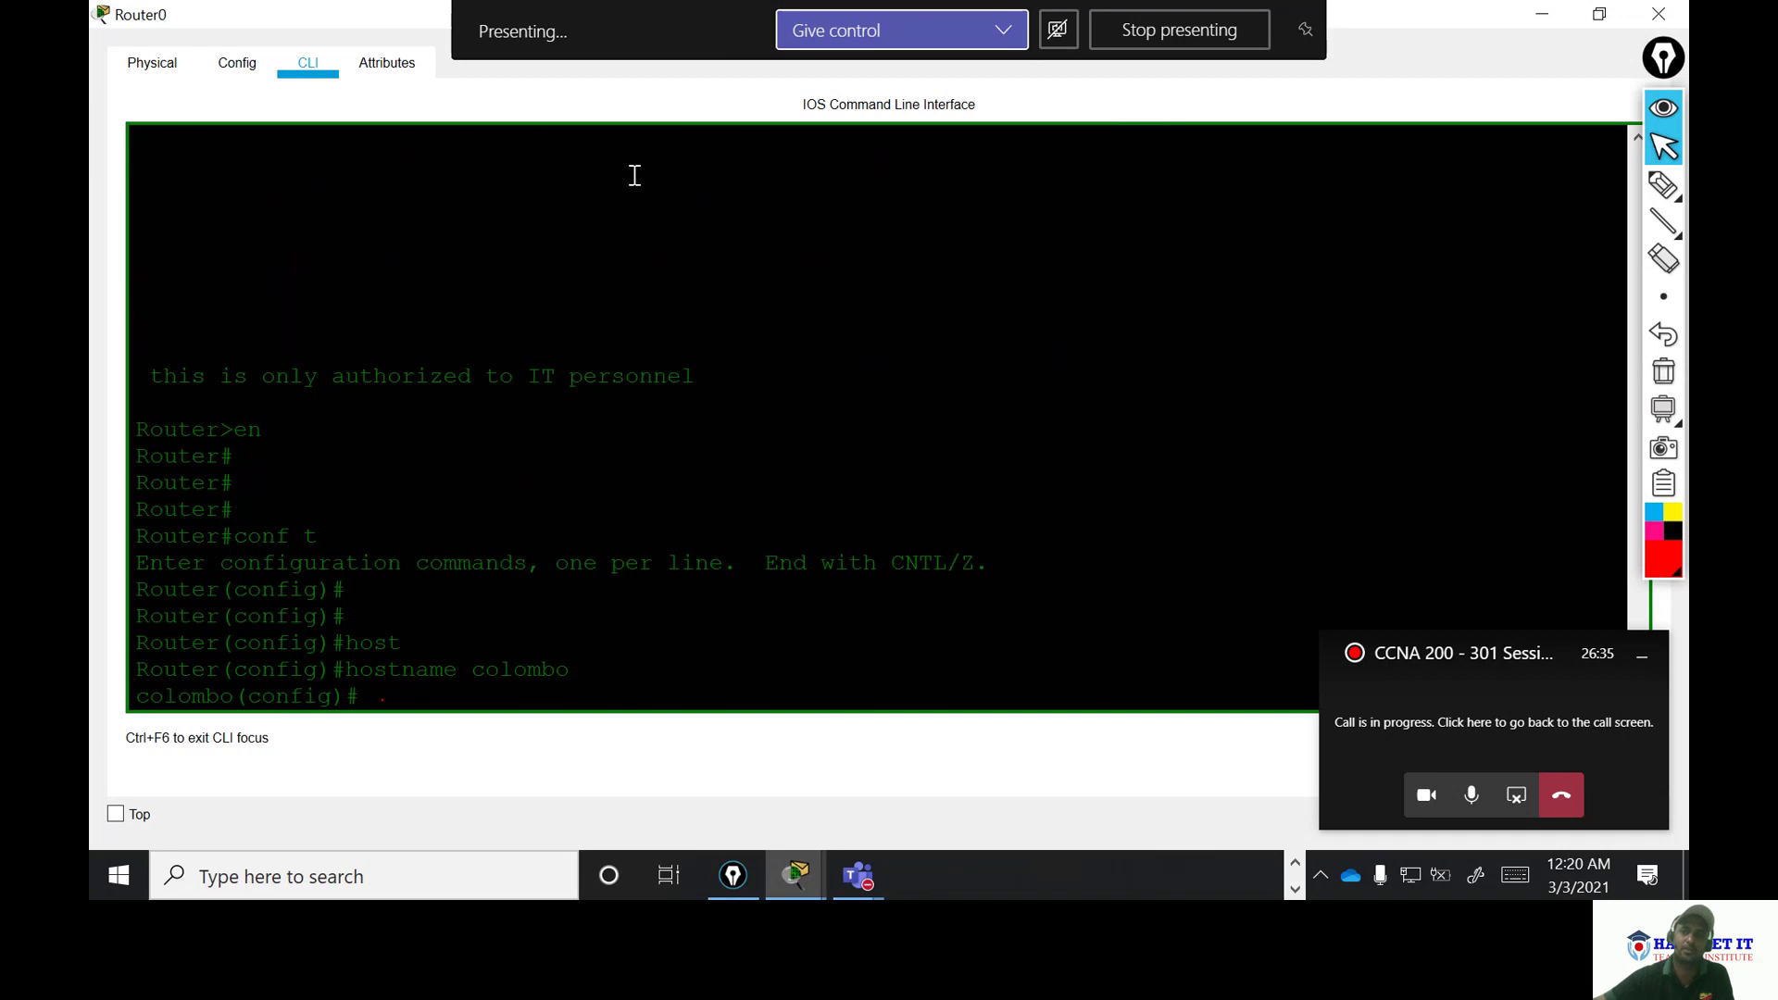
- Circle "colombo" in the prompt, link it to an underlined handwritten "Hostname" label in red, and clear the drawings
{"action": "left_click", "coordinate": [1664, 186]}
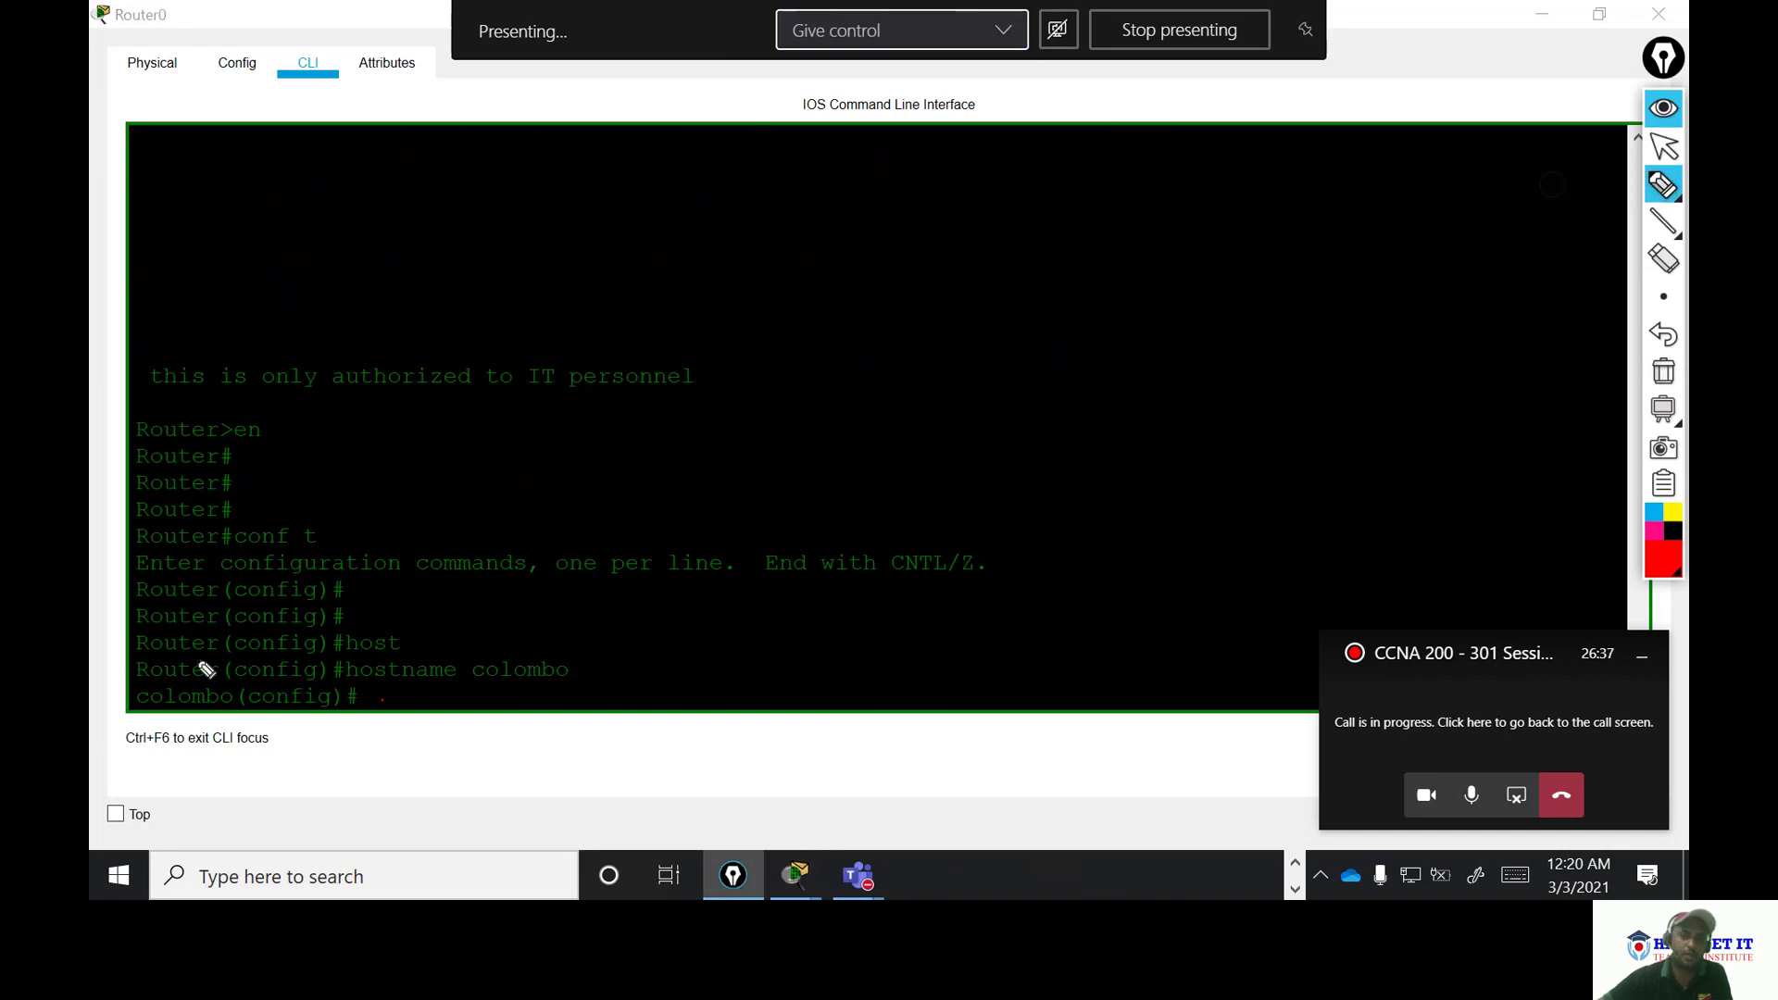
{"action": "mouse_move", "coordinate": [156, 699]}
{"action": "left_mouse_down"}
{"action": "mouse_move", "coordinate": [218, 666]}
{"action": "mouse_move", "coordinate": [225, 720]}
{"action": "mouse_move", "coordinate": [150, 690]}
{"action": "mouse_move", "coordinate": [722, 451]}
{"action": "mouse_move", "coordinate": [820, 463]}
{"action": "mouse_move", "coordinate": [1072, 335]}
{"action": "left_mouse_up"}
{"action": "left_click_drag", "start_coordinate": [921, 447], "coordinate": [1054, 382]}
{"action": "left_click_drag", "start_coordinate": [1002, 428], "coordinate": [1057, 390]}
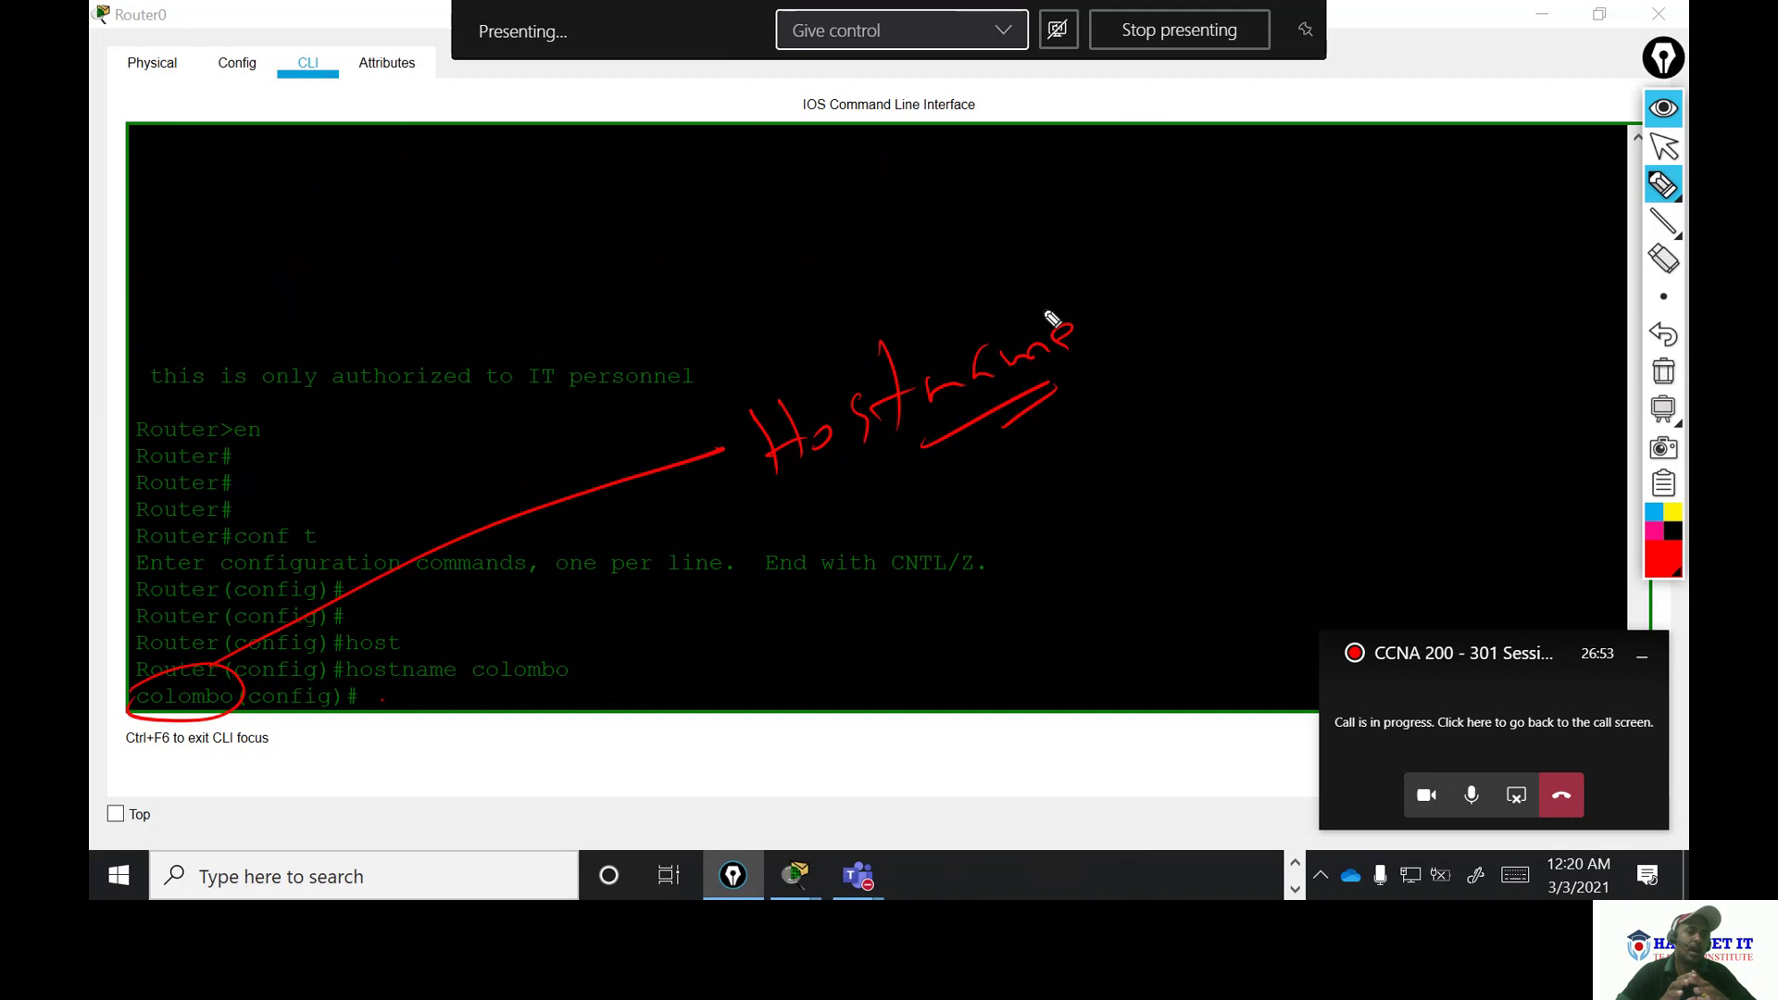
{"action": "left_click", "coordinate": [1664, 370]}
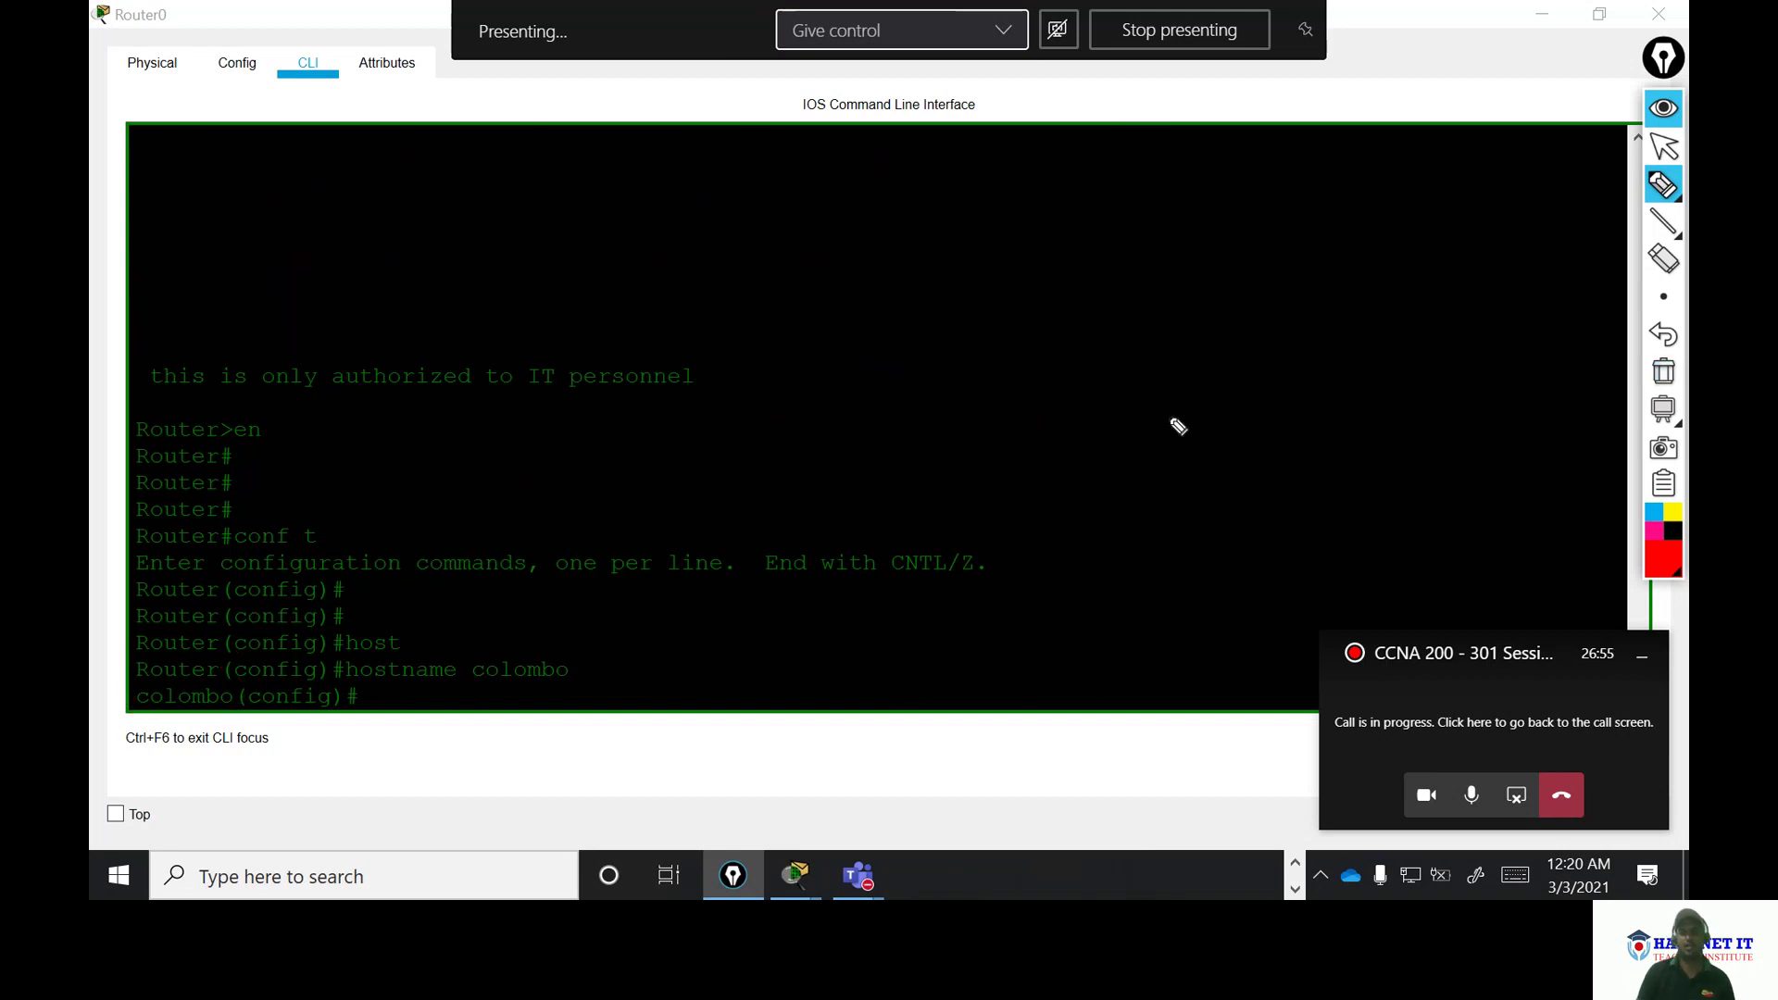
- Exit global configuration mode to the privileged prompt of the colombo router
{"action": "left_click", "coordinate": [1663, 147]}
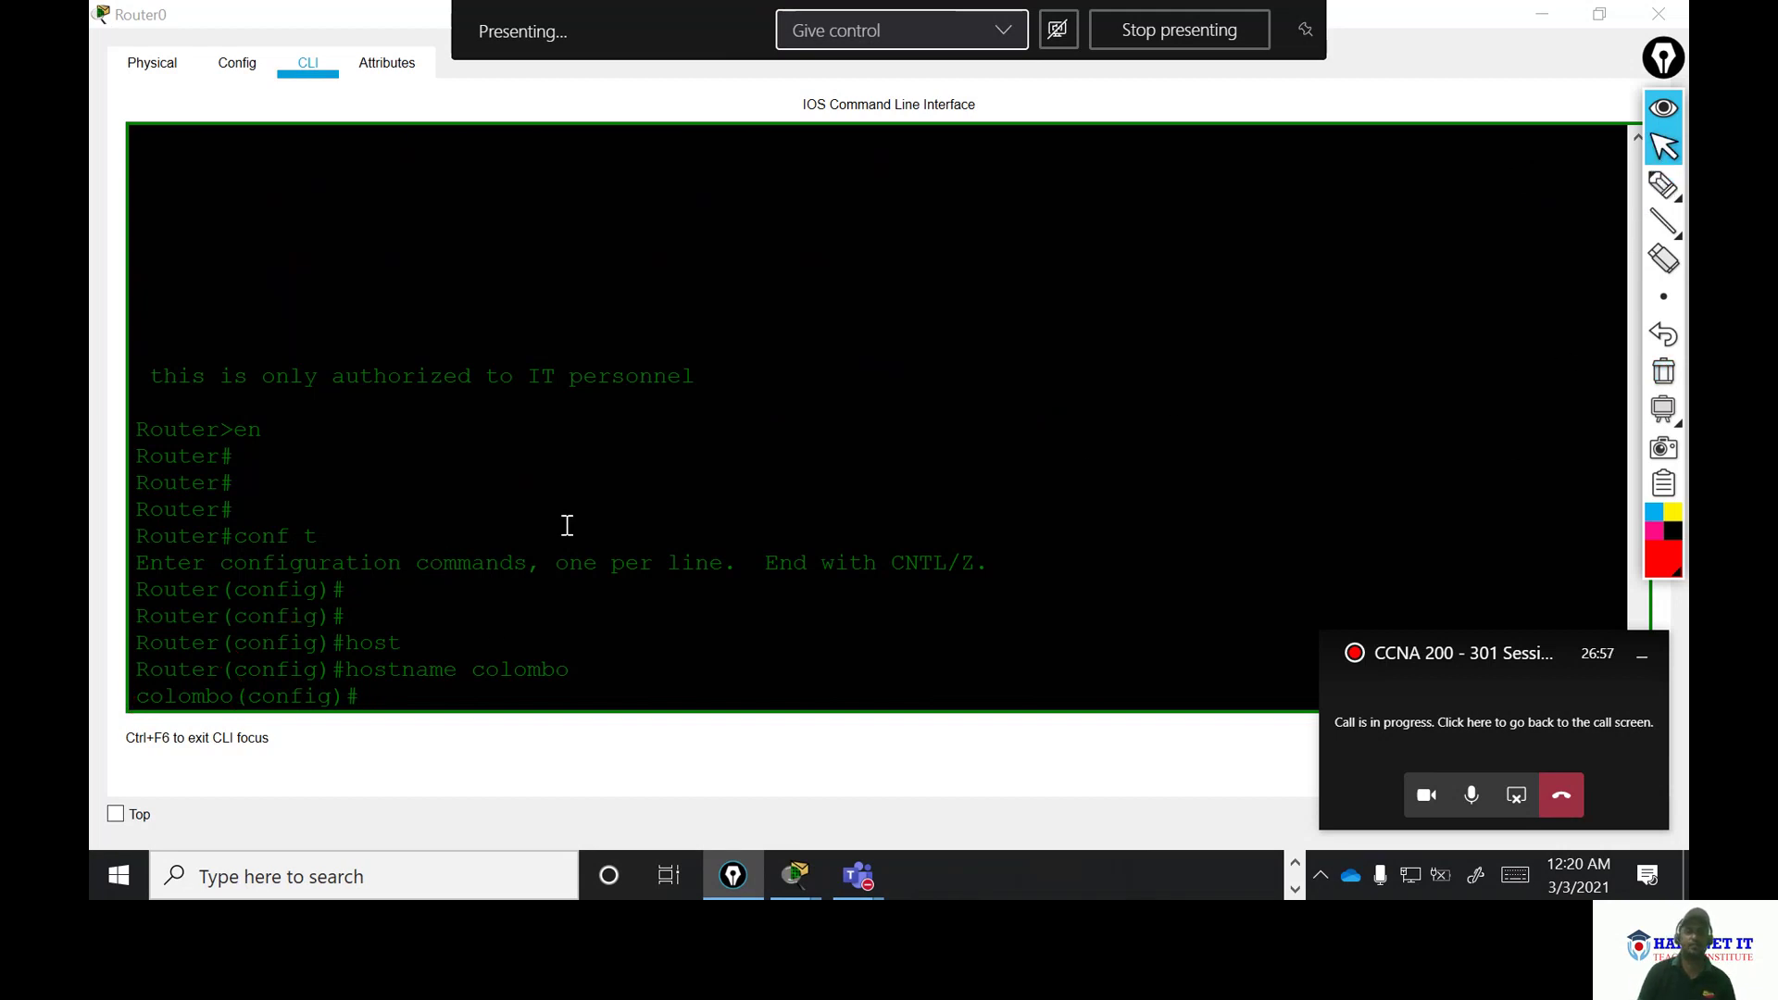
{"action": "left_click", "coordinate": [444, 699]}
{"action": "type", "text": "e"}
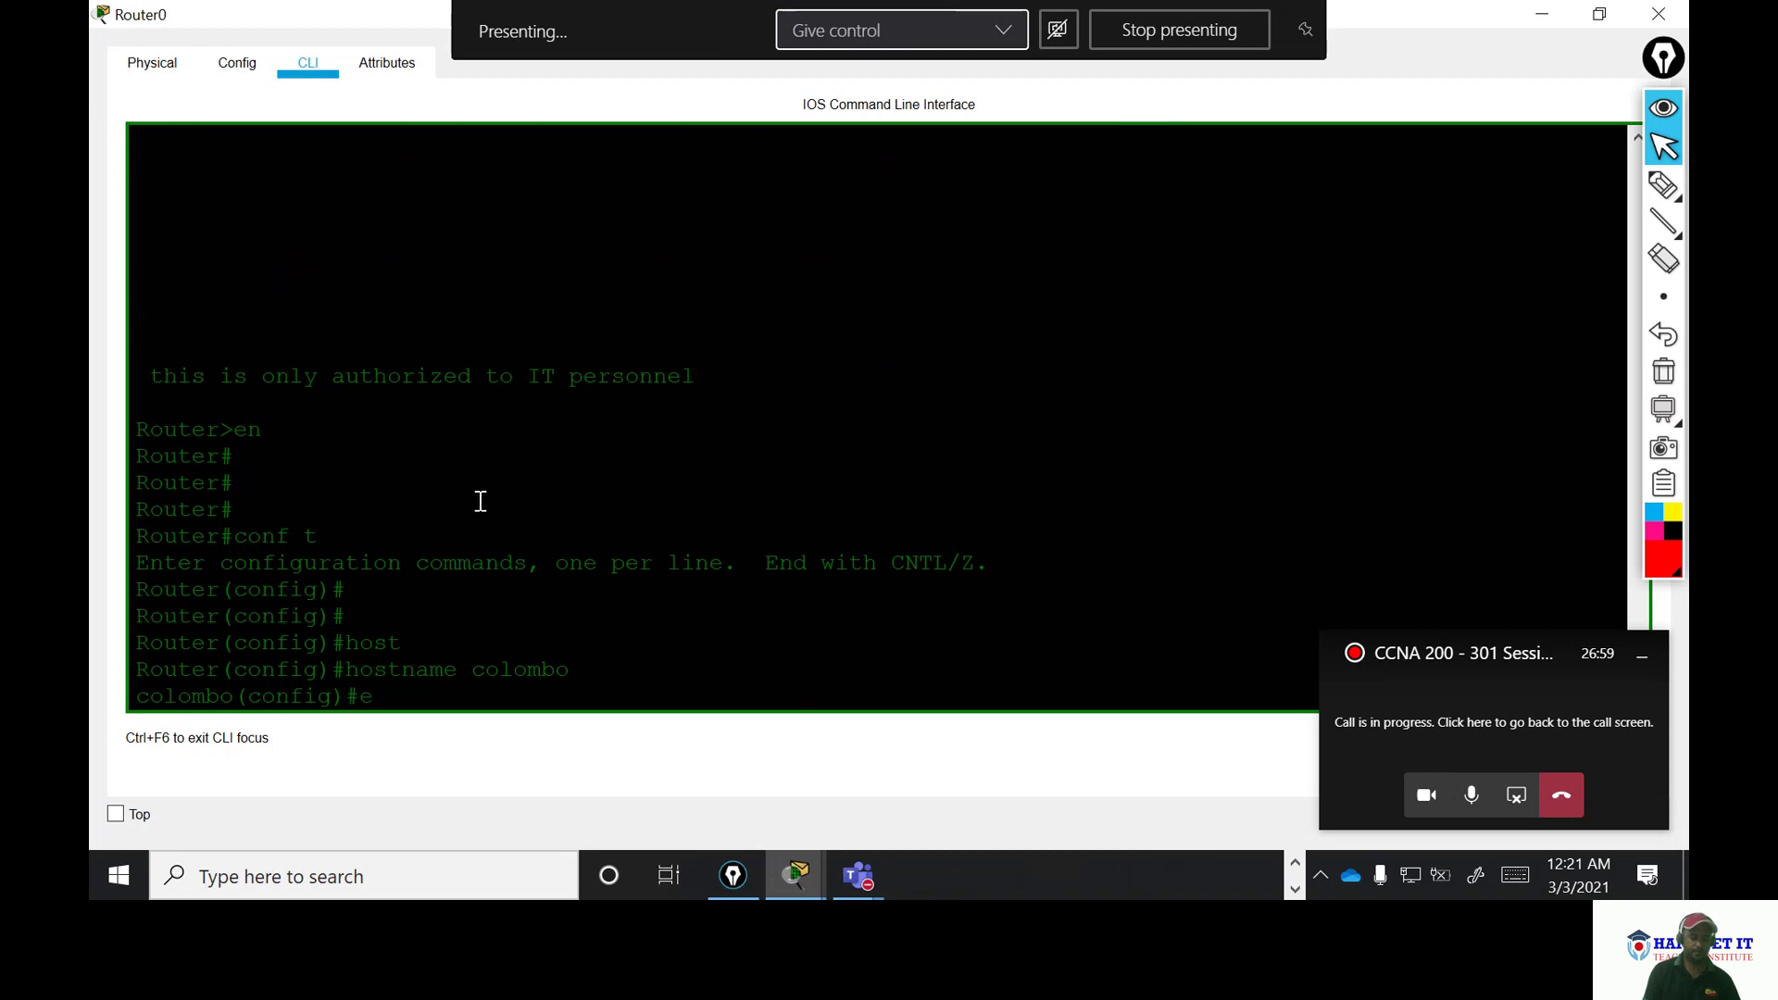
{"action": "type", "text": "xit"}
{"action": "key", "text": "Return"}
{"action": "key", "text": "Return"}
{"action": "key", "text": "Return"}
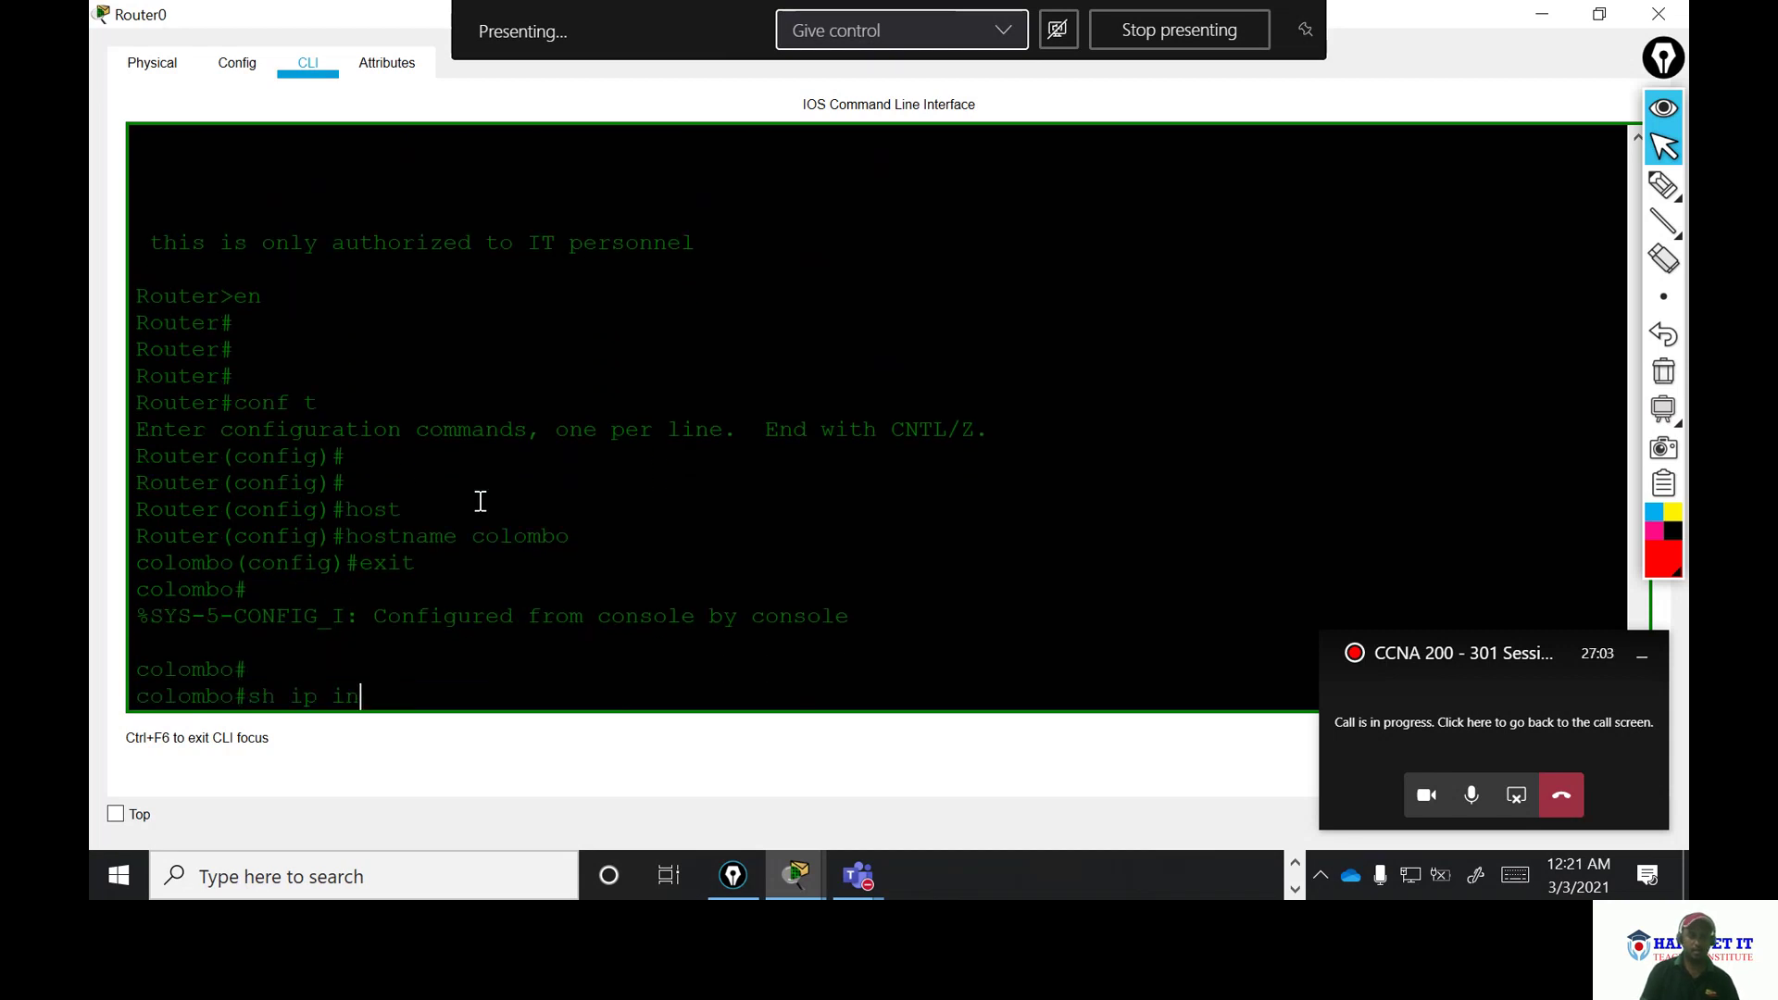
- List the router's interfaces with "sh ip int brief", and repeat with the full "show ip interface brief" command
{"action": "type", "text": "sh ip int br"}
{"action": "key", "text": "Tab"}
{"action": "key", "text": "Return"}
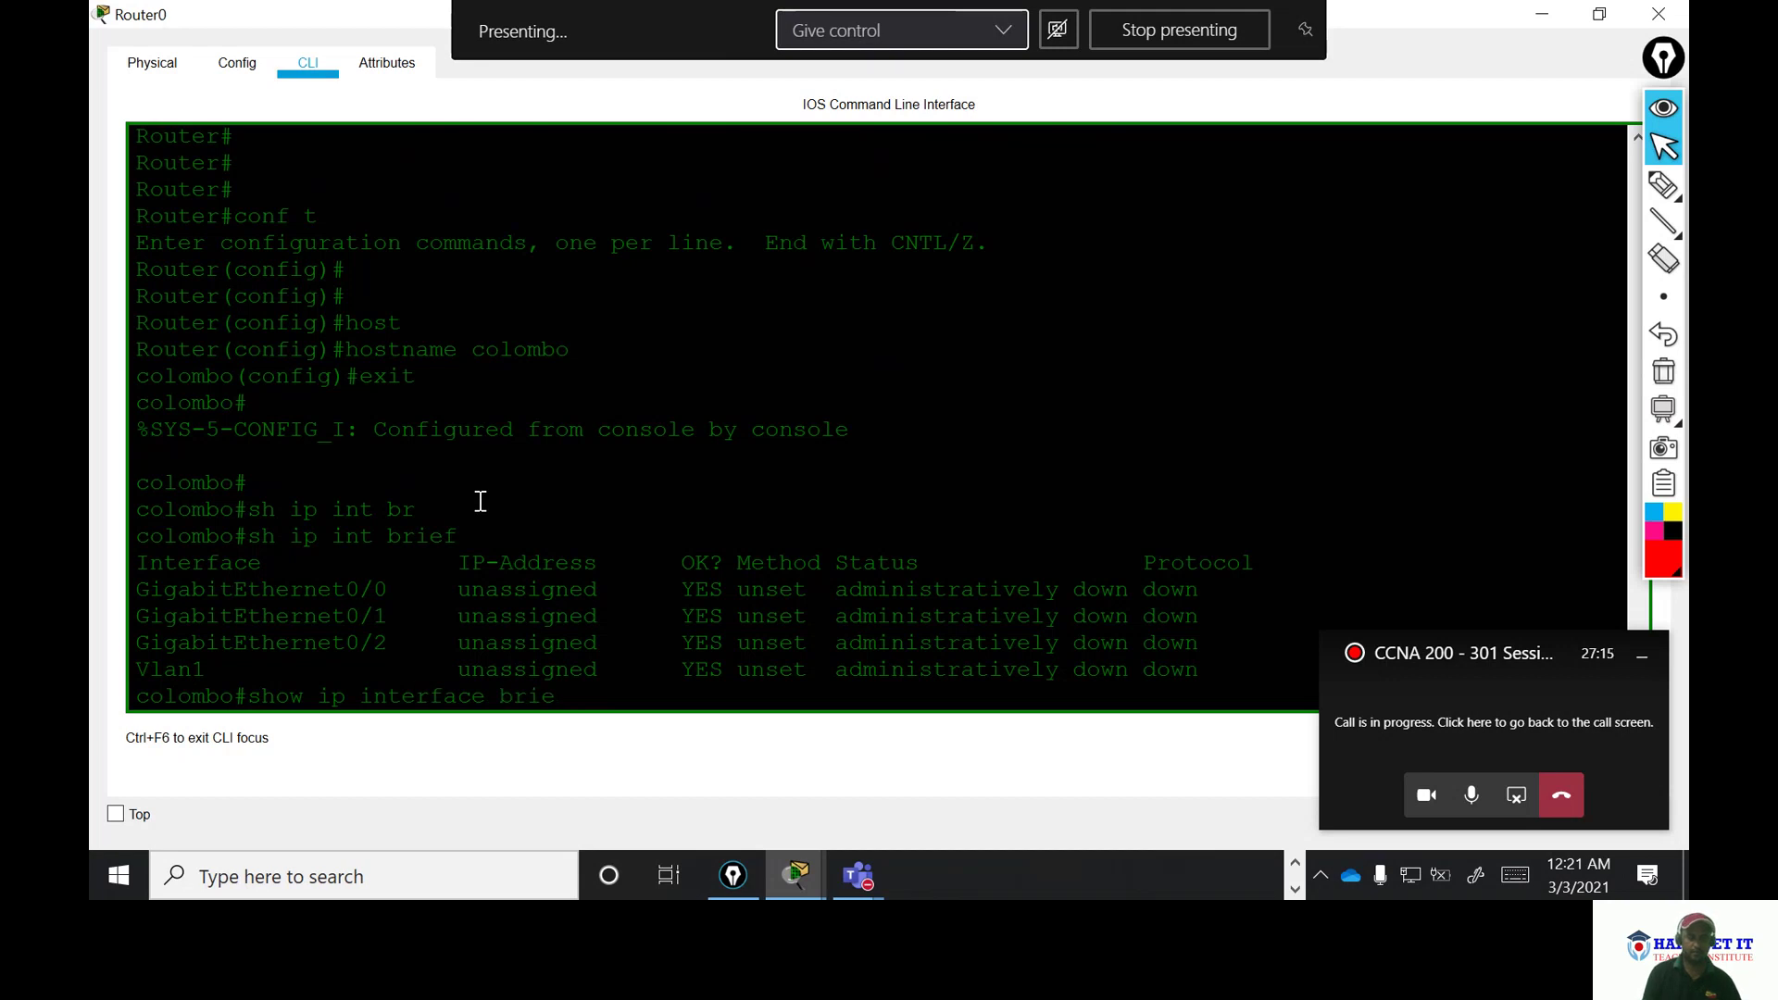
{"action": "type", "text": "f"}
{"action": "key", "text": "Return"}
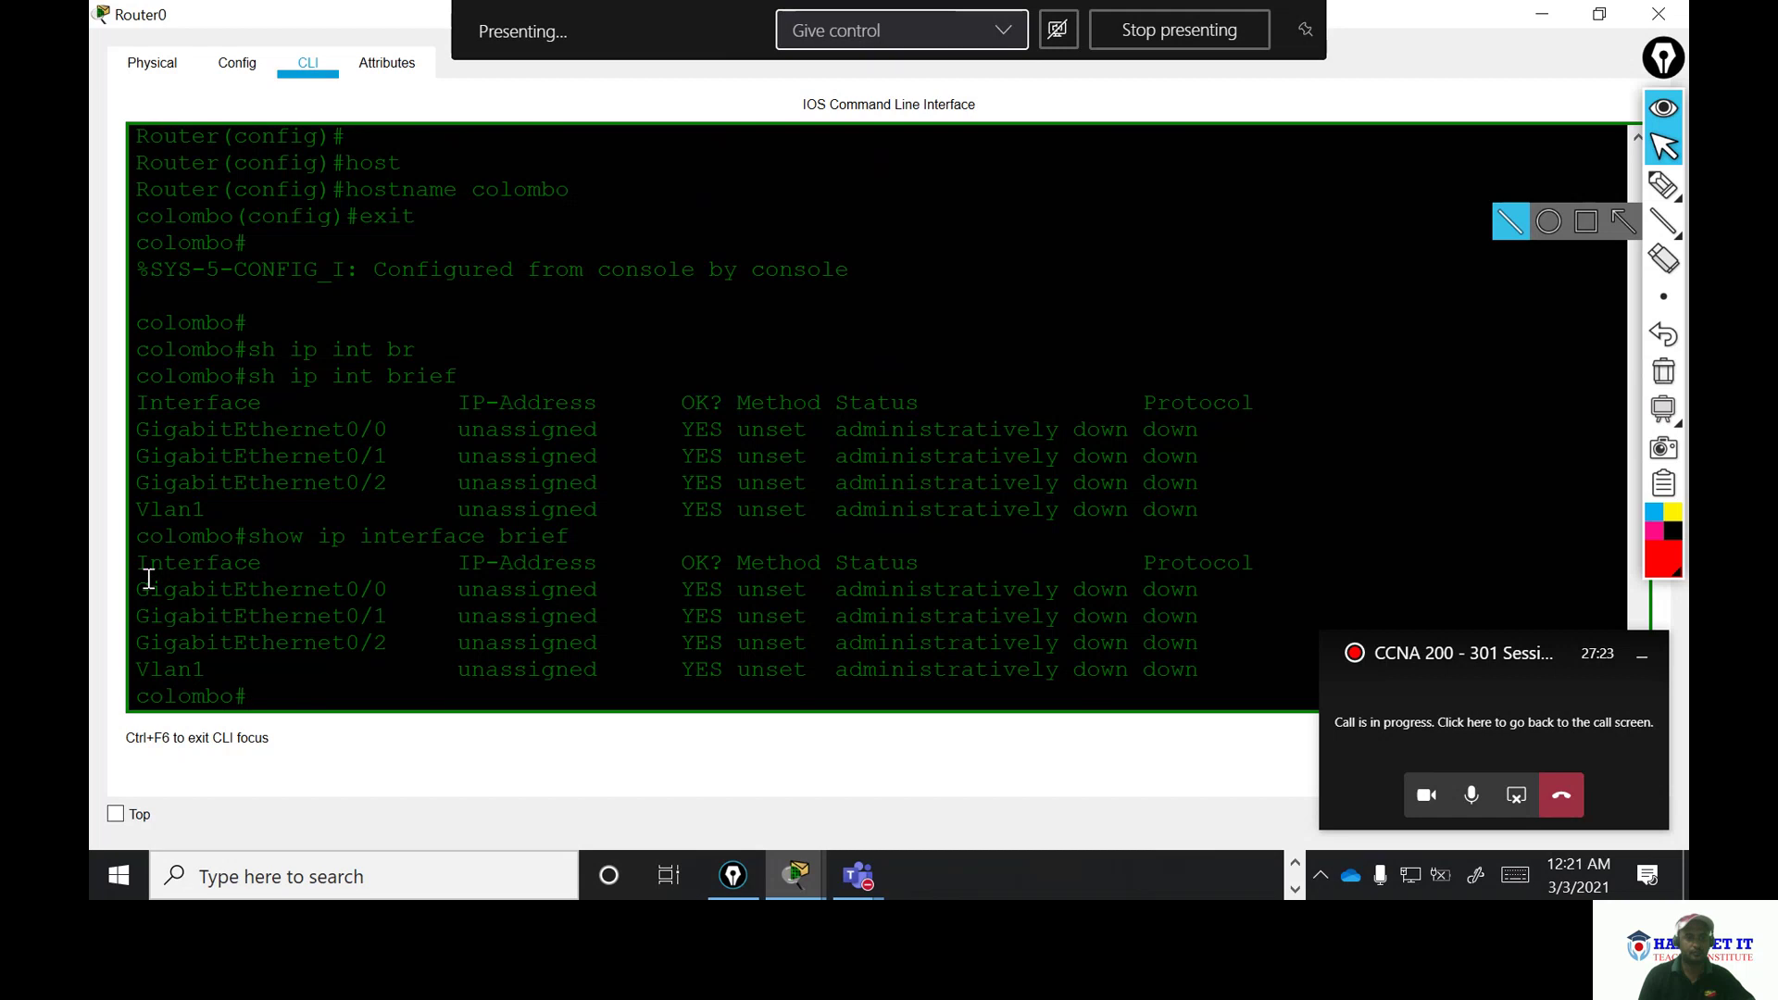
- Highlight the GigabitEthernet rows in the latest interface list, and circle the GigabitEthernet and Vlan1 names in red
{"action": "left_click_drag", "start_coordinate": [146, 590], "coordinate": [1214, 651]}
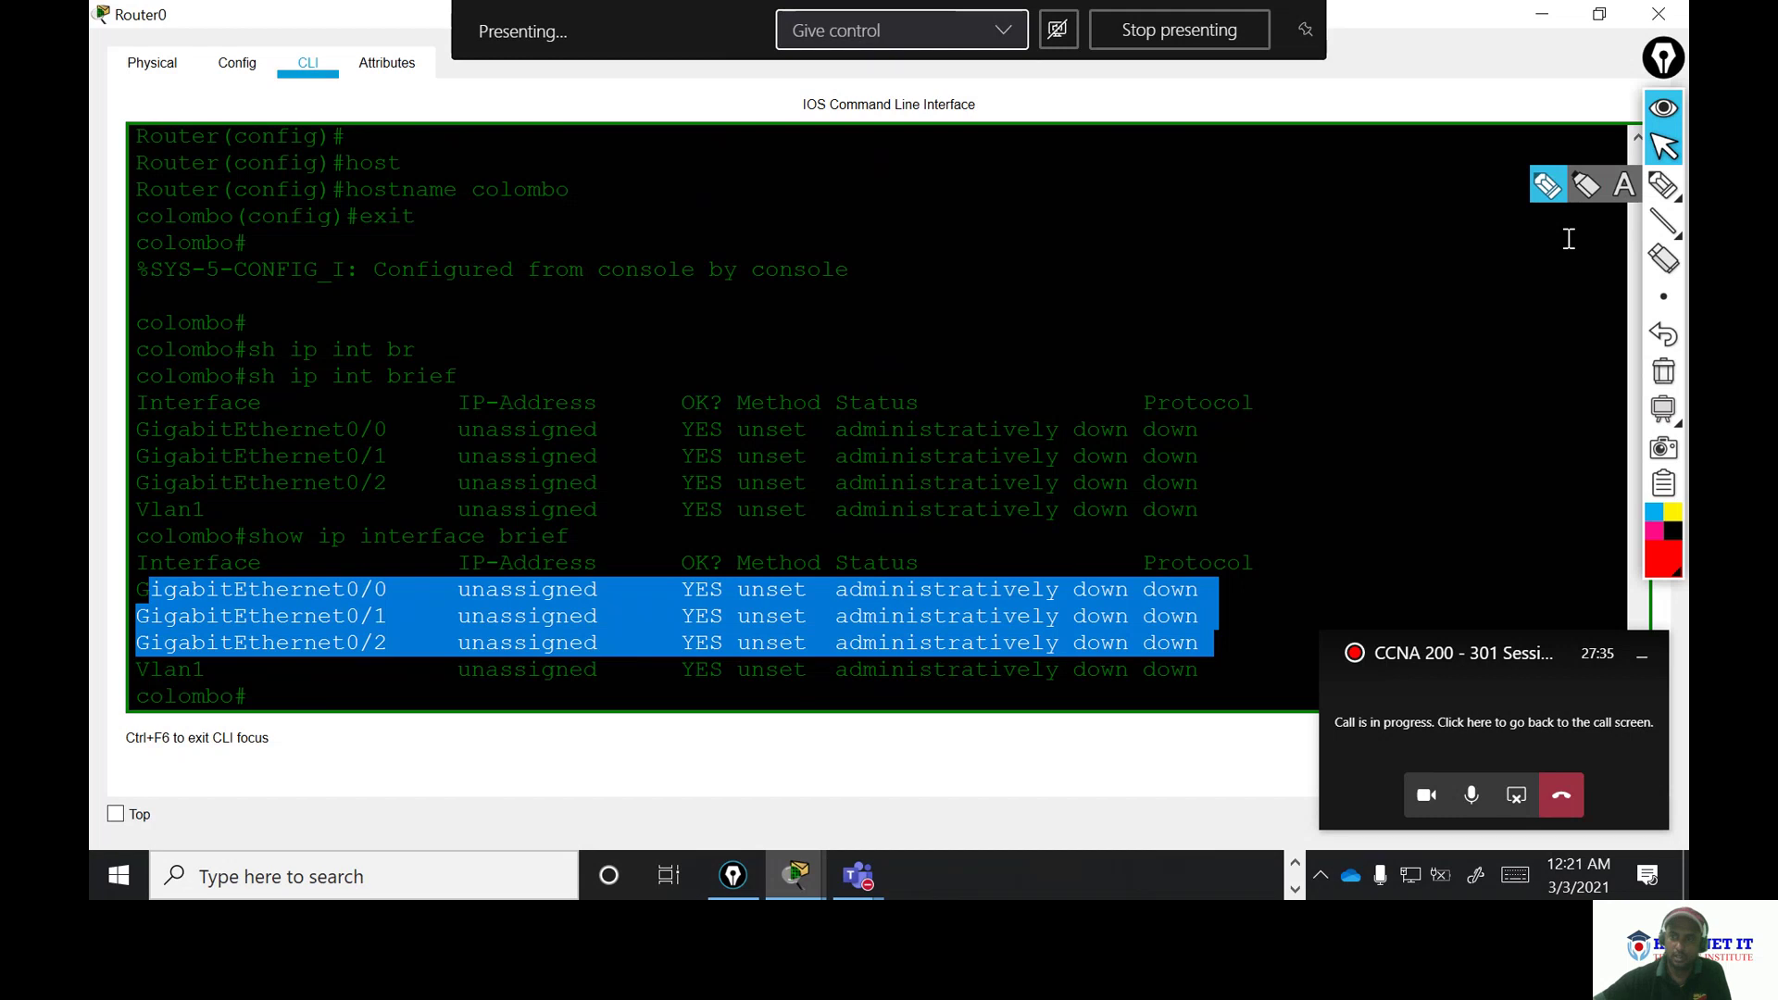
{"action": "left_click", "coordinate": [1664, 185]}
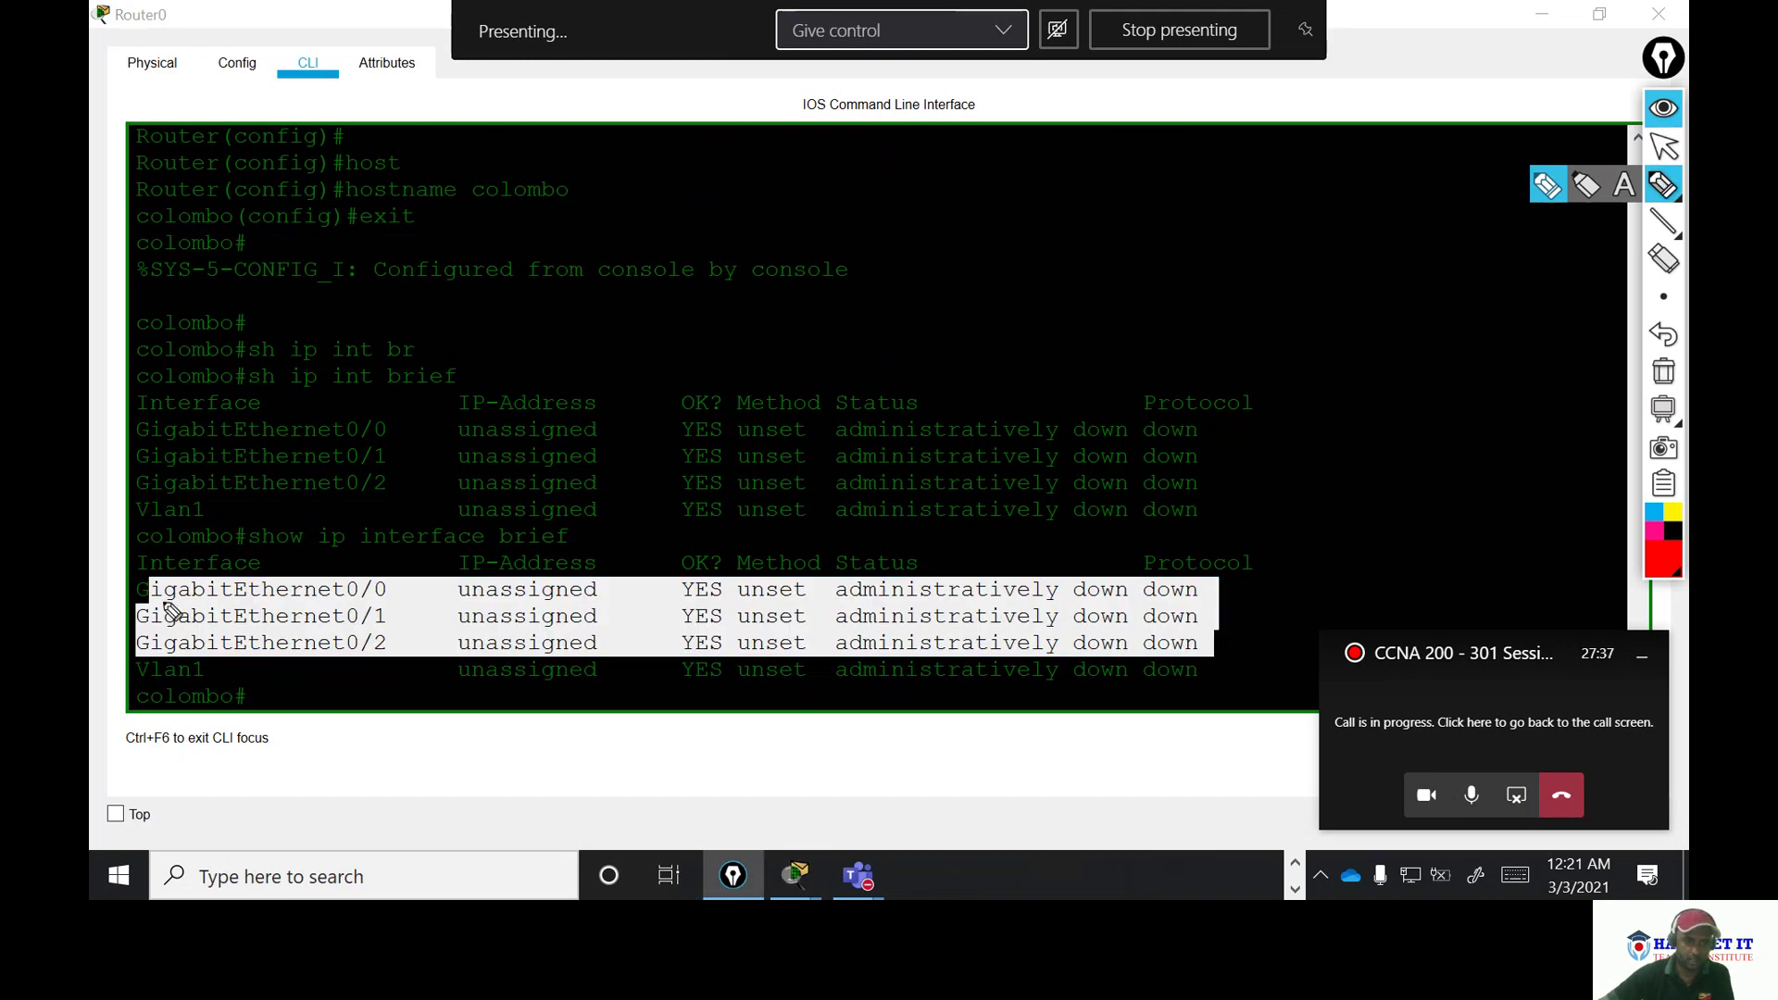
{"action": "mouse_move", "coordinate": [150, 600]}
{"action": "left_mouse_down"}
{"action": "mouse_move", "coordinate": [410, 600]}
{"action": "mouse_move", "coordinate": [185, 582]}
{"action": "left_mouse_up"}
{"action": "mouse_move", "coordinate": [153, 639]}
{"action": "left_mouse_down"}
{"action": "mouse_move", "coordinate": [411, 634]}
{"action": "mouse_move", "coordinate": [367, 605]}
{"action": "mouse_move", "coordinate": [265, 608]}
{"action": "mouse_move", "coordinate": [217, 647]}
{"action": "mouse_move", "coordinate": [310, 632]}
{"action": "left_mouse_up"}
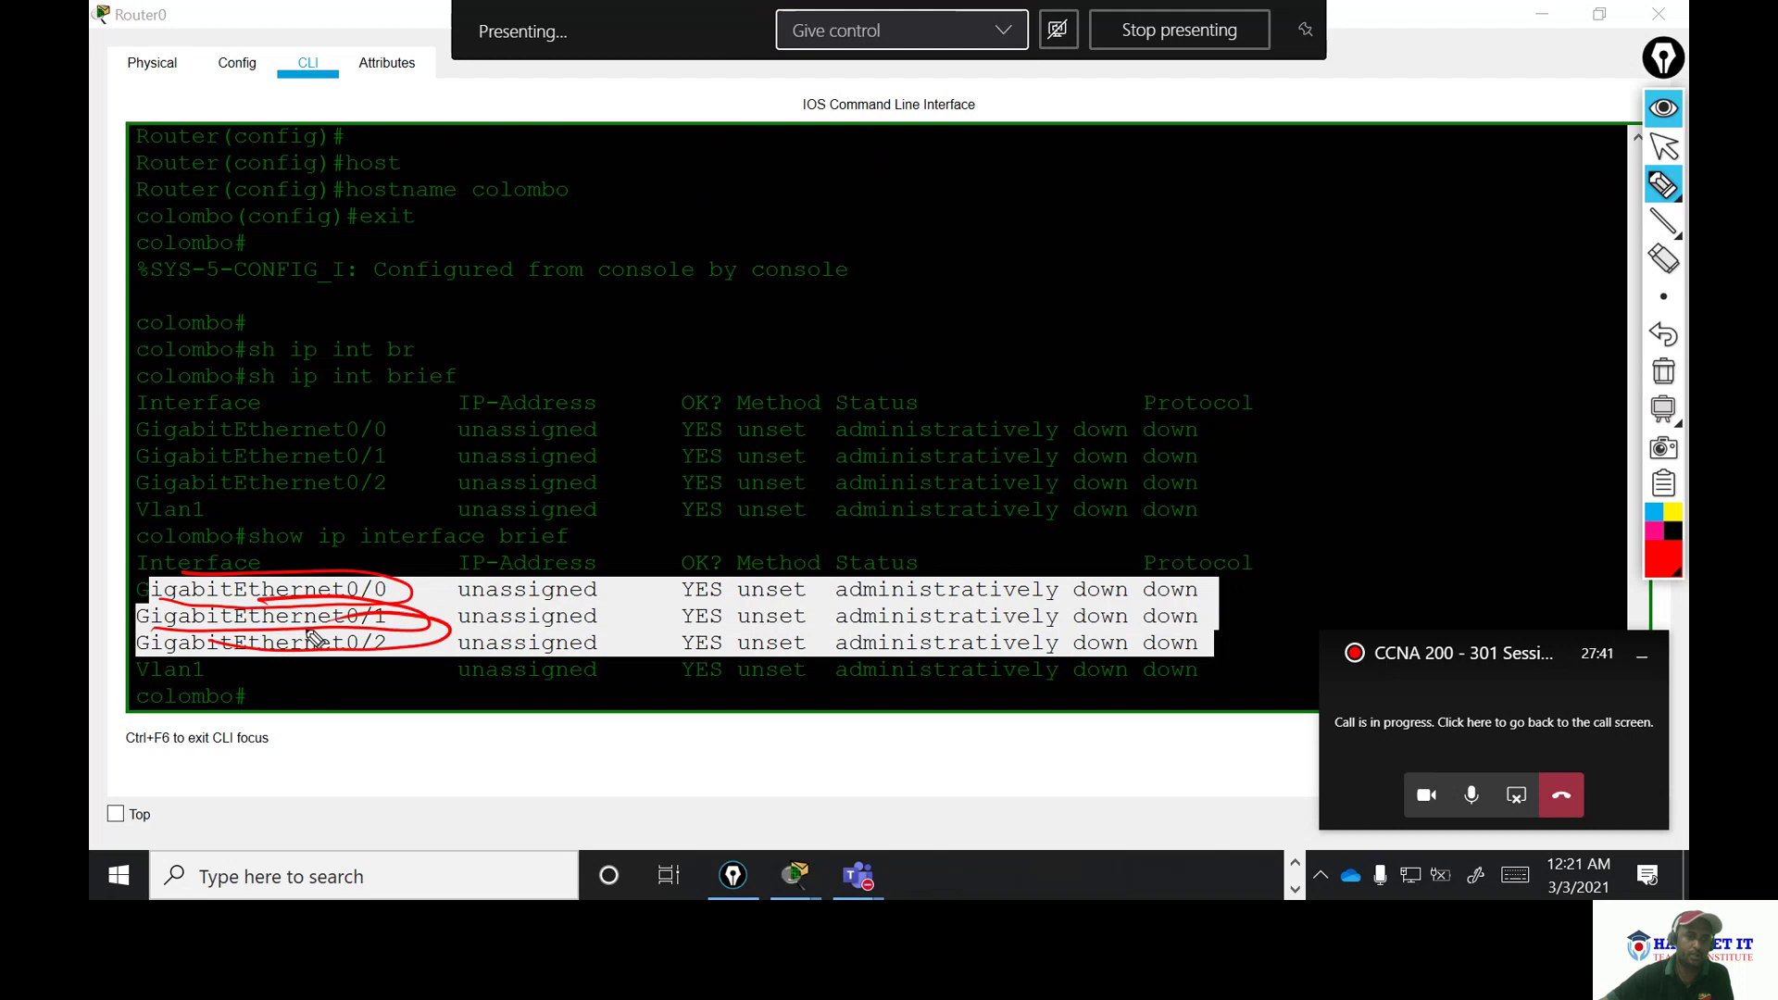
{"action": "left_click_drag", "start_coordinate": [139, 669], "coordinate": [179, 681]}
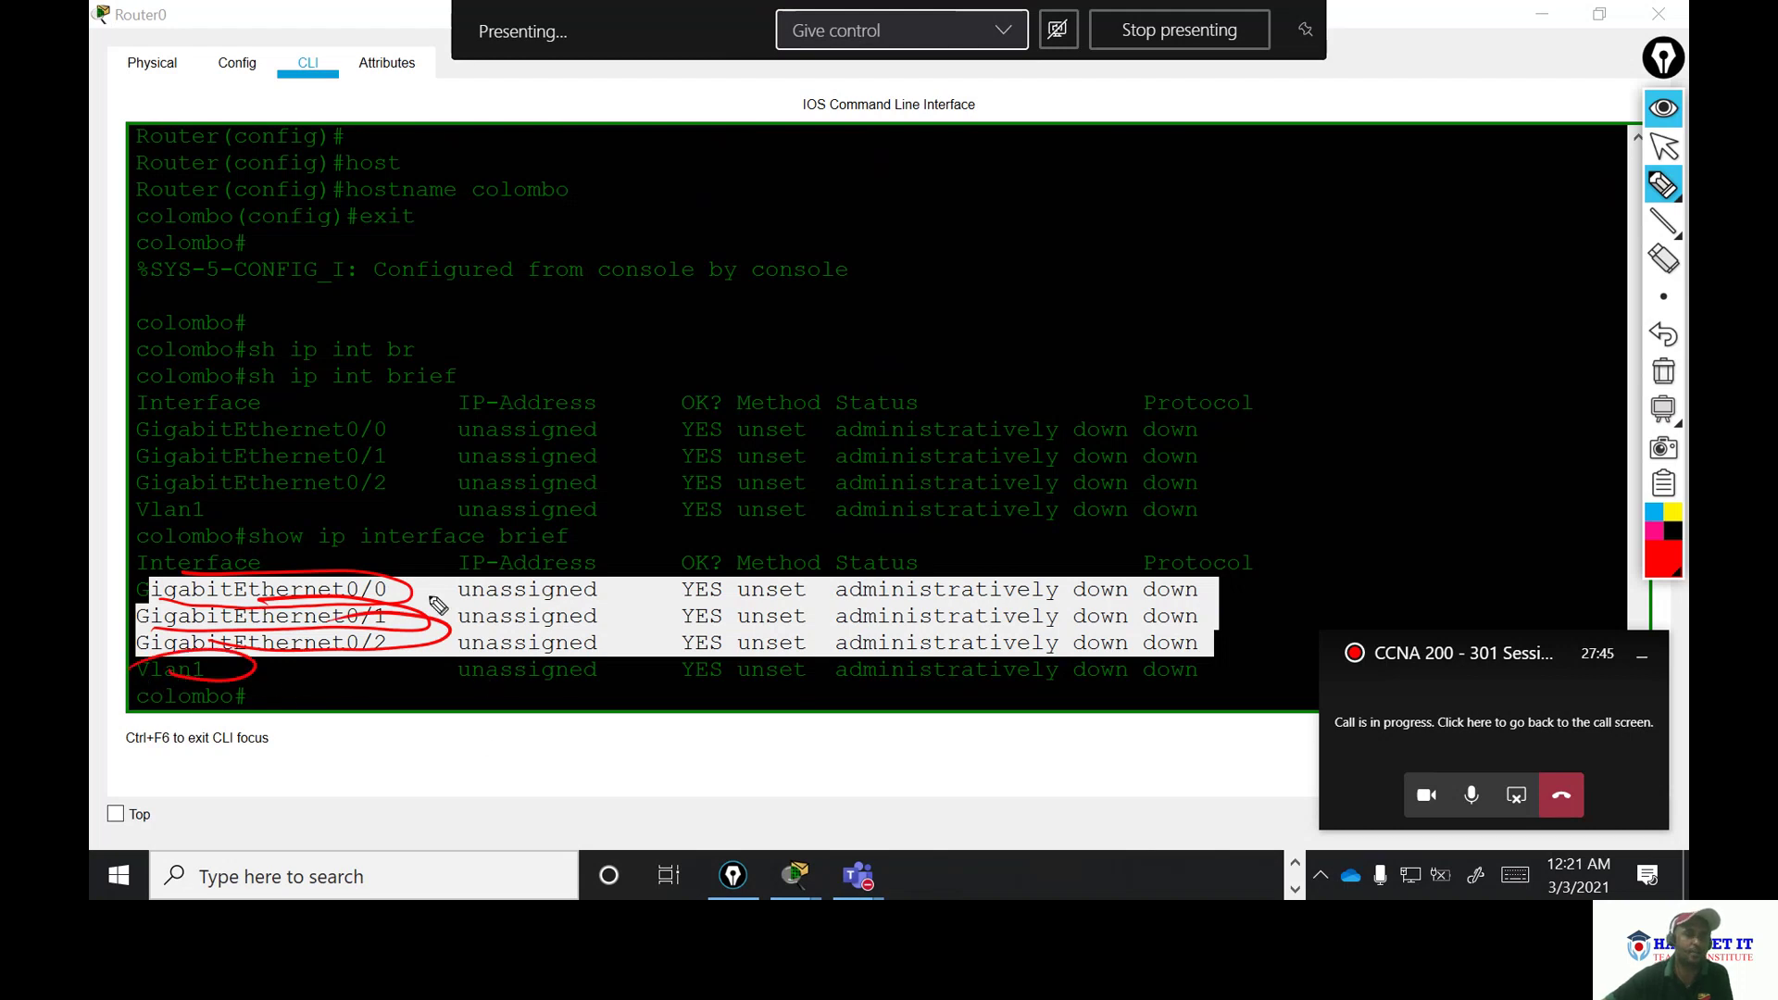
- Bracket the interface rows with a handwritten "Physical interface 3" label, and circle the "show ip interface brief" command in red
{"action": "mouse_move", "coordinate": [1151, 584]}
{"action": "left_mouse_down"}
{"action": "mouse_move", "coordinate": [1251, 599]}
{"action": "mouse_move", "coordinate": [1227, 584]}
{"action": "mouse_move", "coordinate": [1250, 678]}
{"action": "left_mouse_up"}
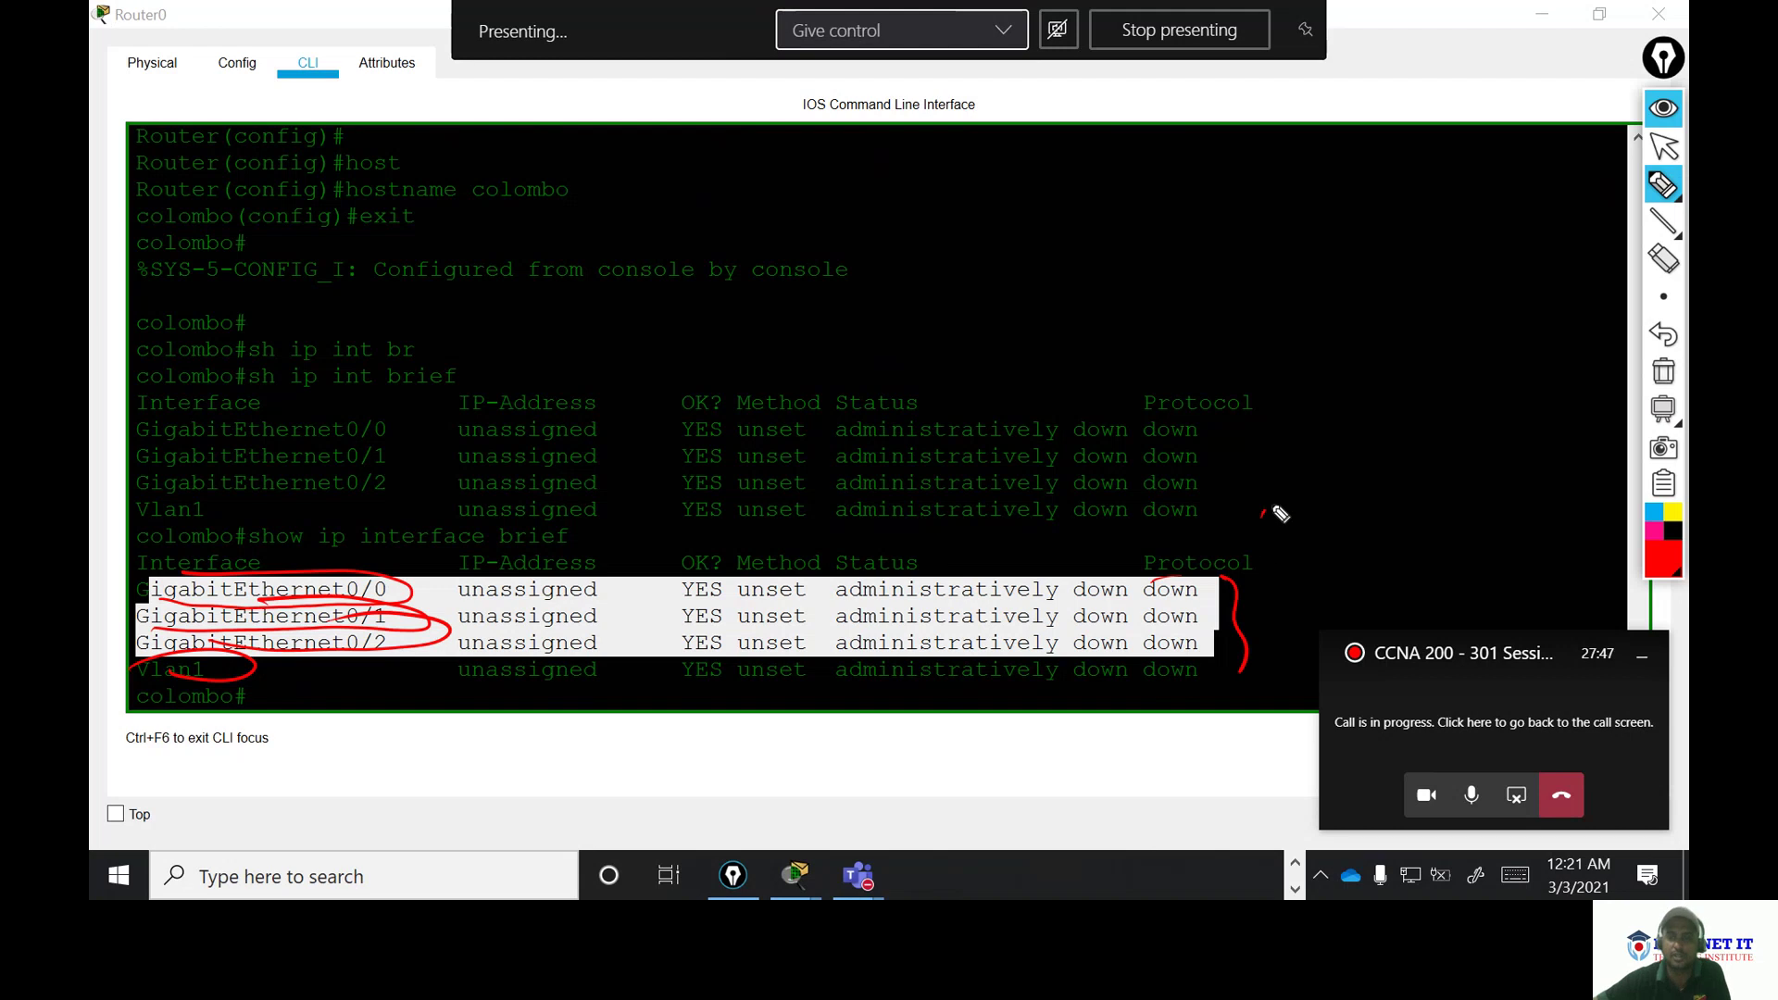
{"action": "mouse_move", "coordinate": [1278, 508]}
{"action": "left_mouse_down"}
{"action": "mouse_move", "coordinate": [1284, 569]}
{"action": "mouse_move", "coordinate": [1318, 502]}
{"action": "mouse_move", "coordinate": [1353, 520]}
{"action": "mouse_move", "coordinate": [1386, 534]}
{"action": "left_mouse_up"}
{"action": "mouse_move", "coordinate": [1398, 473]}
{"action": "left_mouse_down"}
{"action": "mouse_move", "coordinate": [1412, 466]}
{"action": "mouse_move", "coordinate": [1401, 509]}
{"action": "mouse_move", "coordinate": [1478, 458]}
{"action": "mouse_move", "coordinate": [1493, 486]}
{"action": "left_mouse_up"}
{"action": "mouse_move", "coordinate": [1332, 579]}
{"action": "left_mouse_down"}
{"action": "mouse_move", "coordinate": [1399, 557]}
{"action": "mouse_move", "coordinate": [1447, 571]}
{"action": "mouse_move", "coordinate": [1477, 516]}
{"action": "mouse_move", "coordinate": [1471, 564]}
{"action": "mouse_move", "coordinate": [1601, 495]}
{"action": "left_mouse_up"}
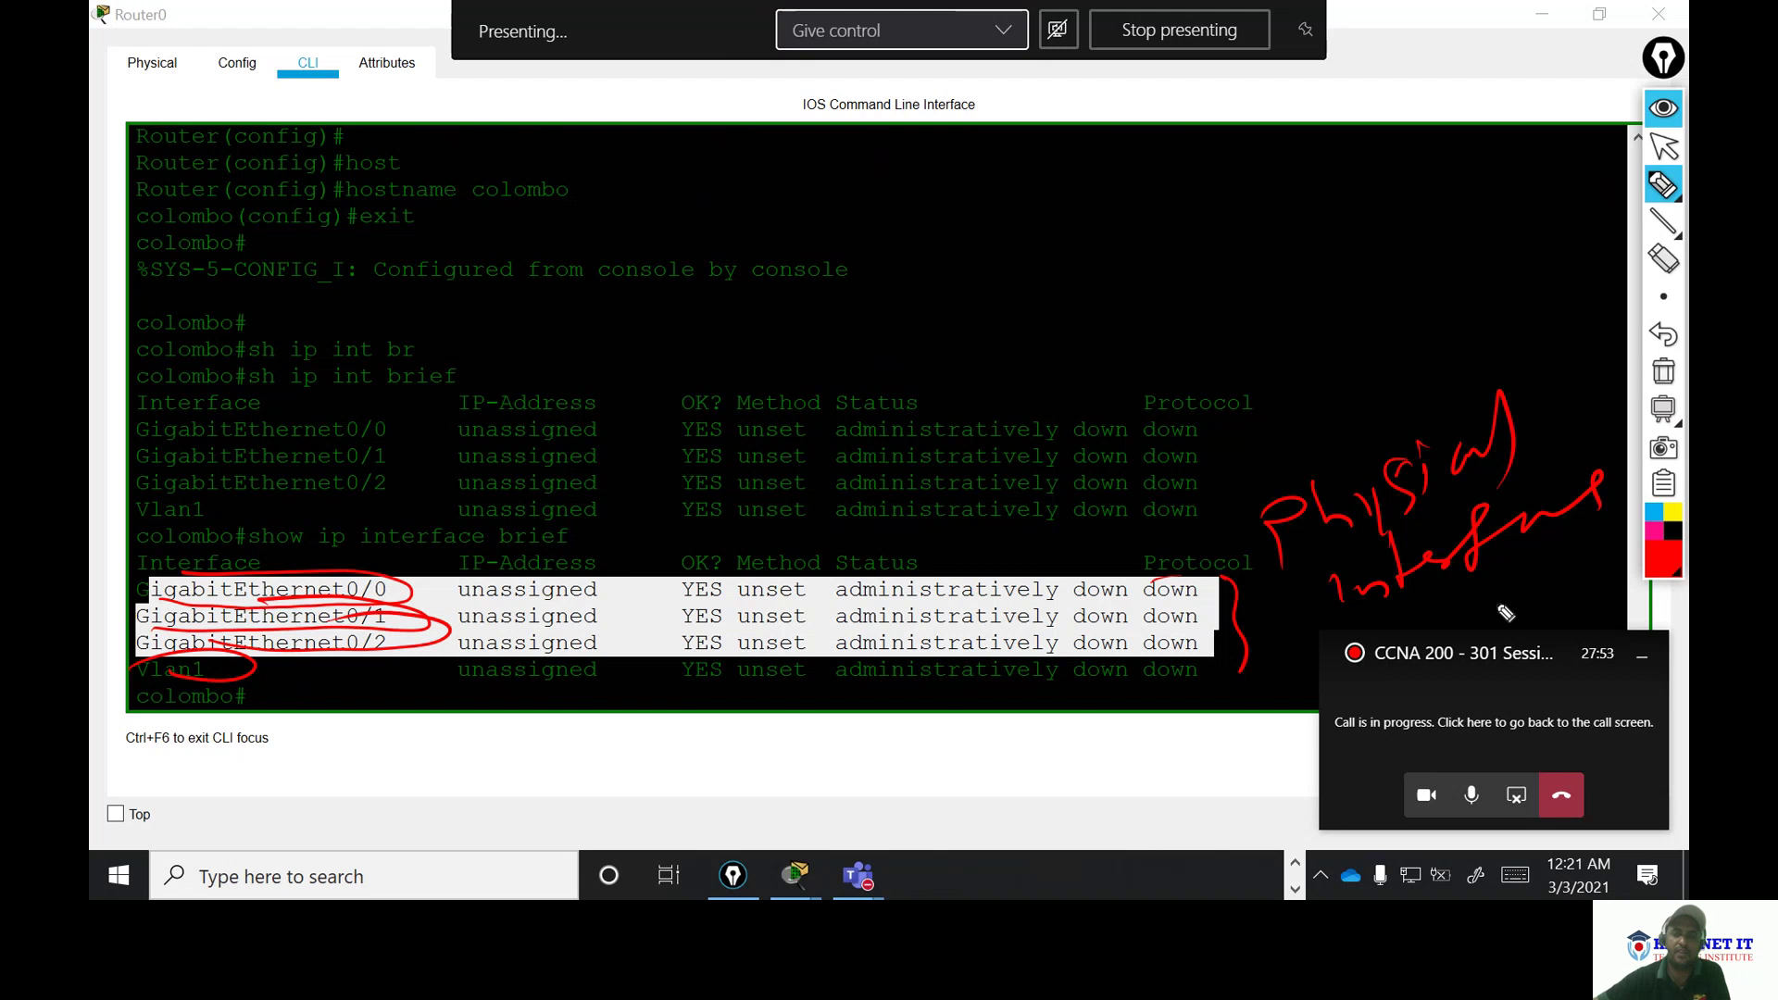
{"action": "left_click_drag", "start_coordinate": [1507, 583], "coordinate": [1509, 635]}
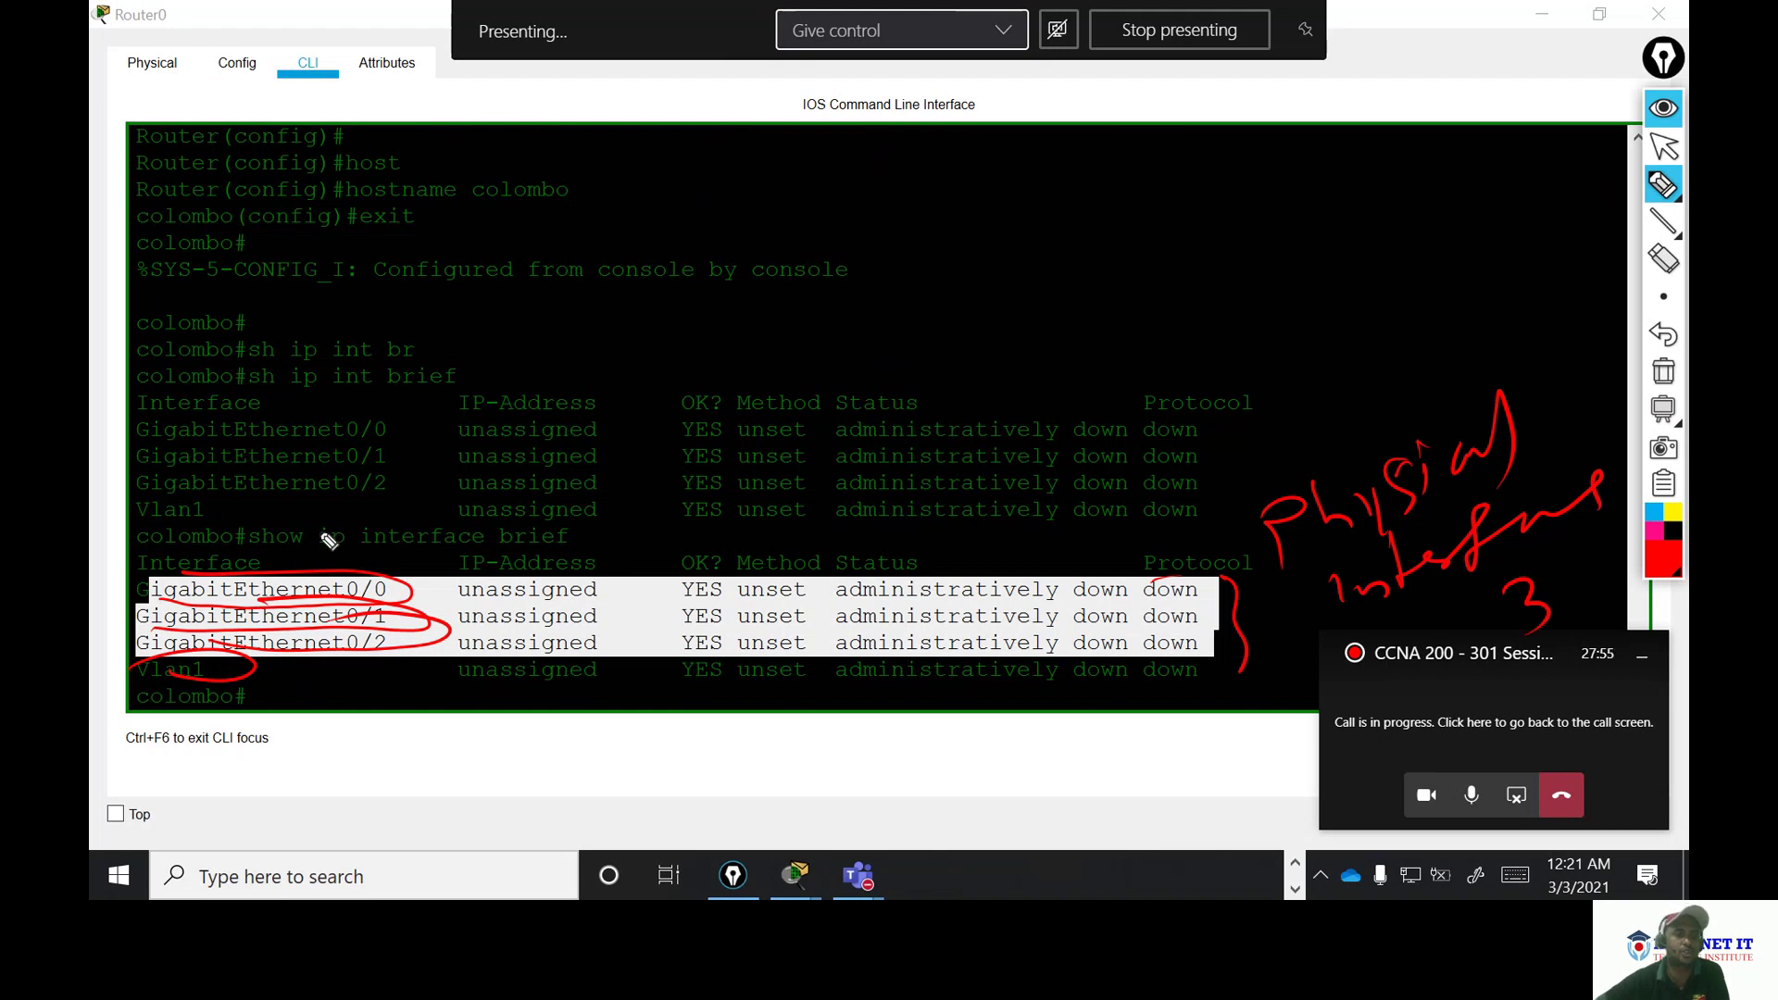
{"action": "mouse_move", "coordinate": [238, 526]}
{"action": "left_mouse_down"}
{"action": "mouse_move", "coordinate": [516, 497]}
{"action": "mouse_move", "coordinate": [600, 532]}
{"action": "mouse_move", "coordinate": [380, 555]}
{"action": "left_mouse_up"}
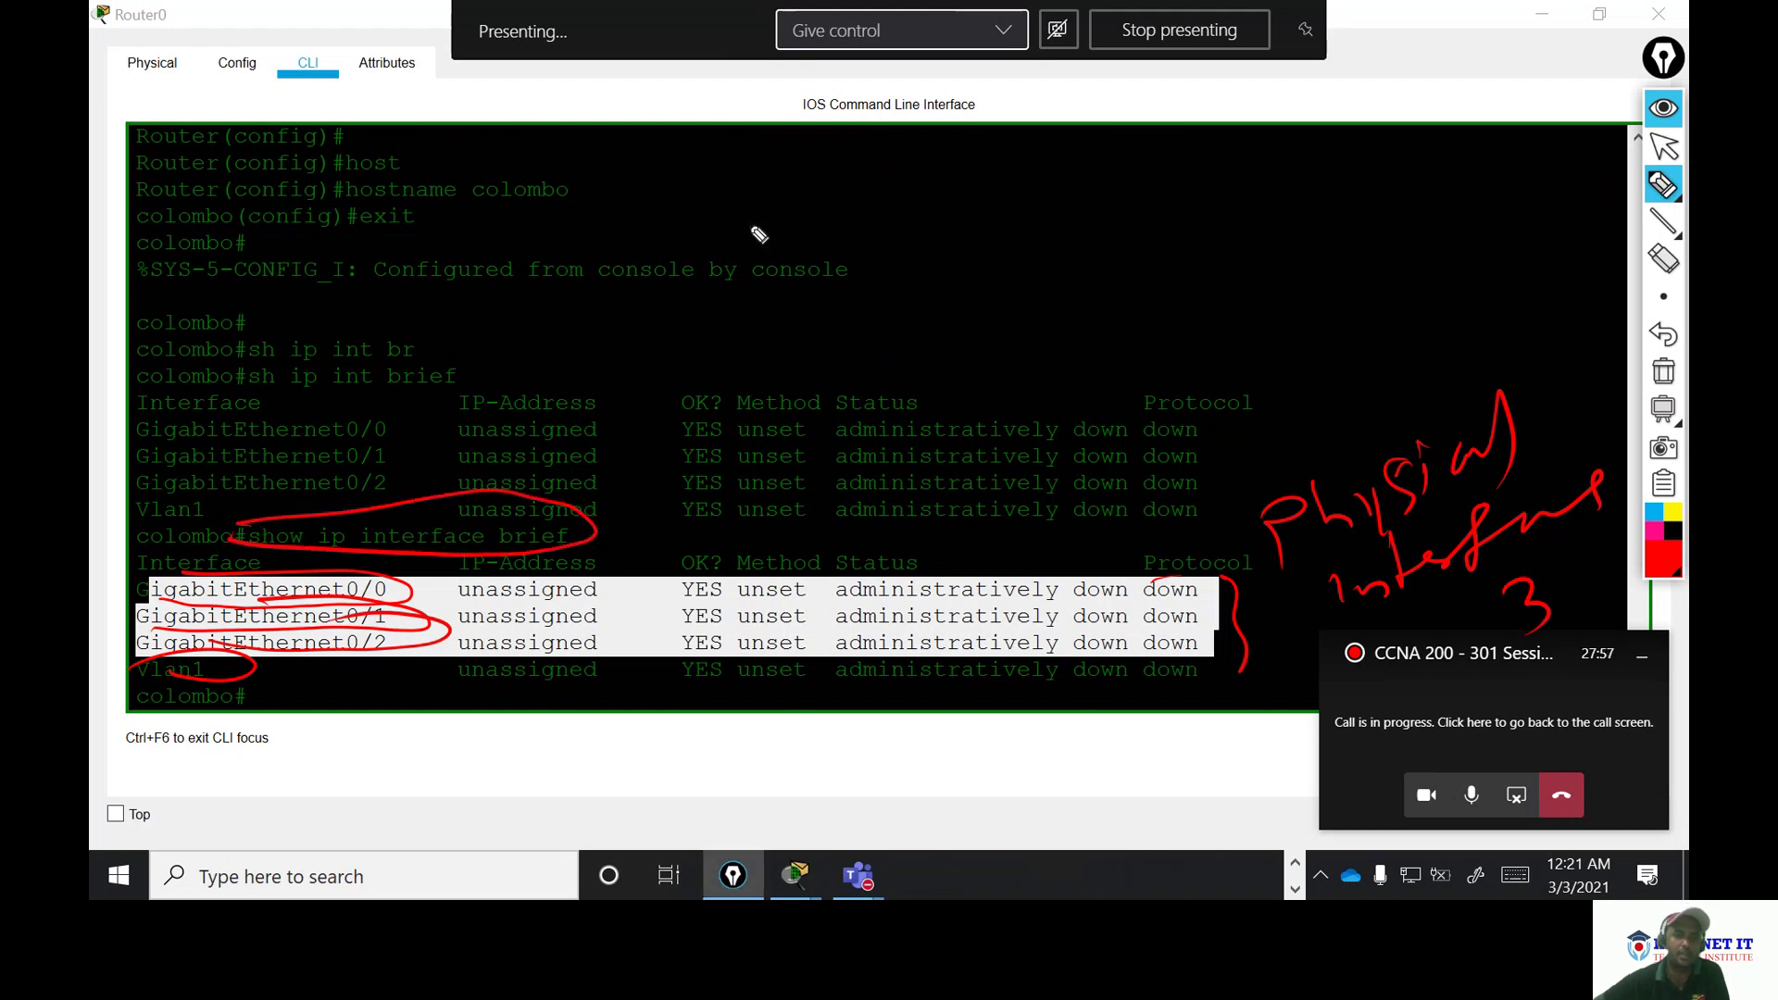
- Handwrite "Show IP interface brief" in red on the terminal area and clear all the annotations
{"action": "mouse_move", "coordinate": [991, 220]}
{"action": "left_mouse_down"}
{"action": "mouse_move", "coordinate": [992, 281]}
{"action": "mouse_move", "coordinate": [1234, 192]}
{"action": "mouse_move", "coordinate": [1211, 190]}
{"action": "mouse_move", "coordinate": [1210, 245]}
{"action": "mouse_move", "coordinate": [1291, 179]}
{"action": "mouse_move", "coordinate": [1348, 211]}
{"action": "mouse_move", "coordinate": [1387, 175]}
{"action": "mouse_move", "coordinate": [1413, 195]}
{"action": "mouse_move", "coordinate": [1460, 131]}
{"action": "mouse_move", "coordinate": [1440, 183]}
{"action": "mouse_move", "coordinate": [1528, 149]}
{"action": "left_mouse_up"}
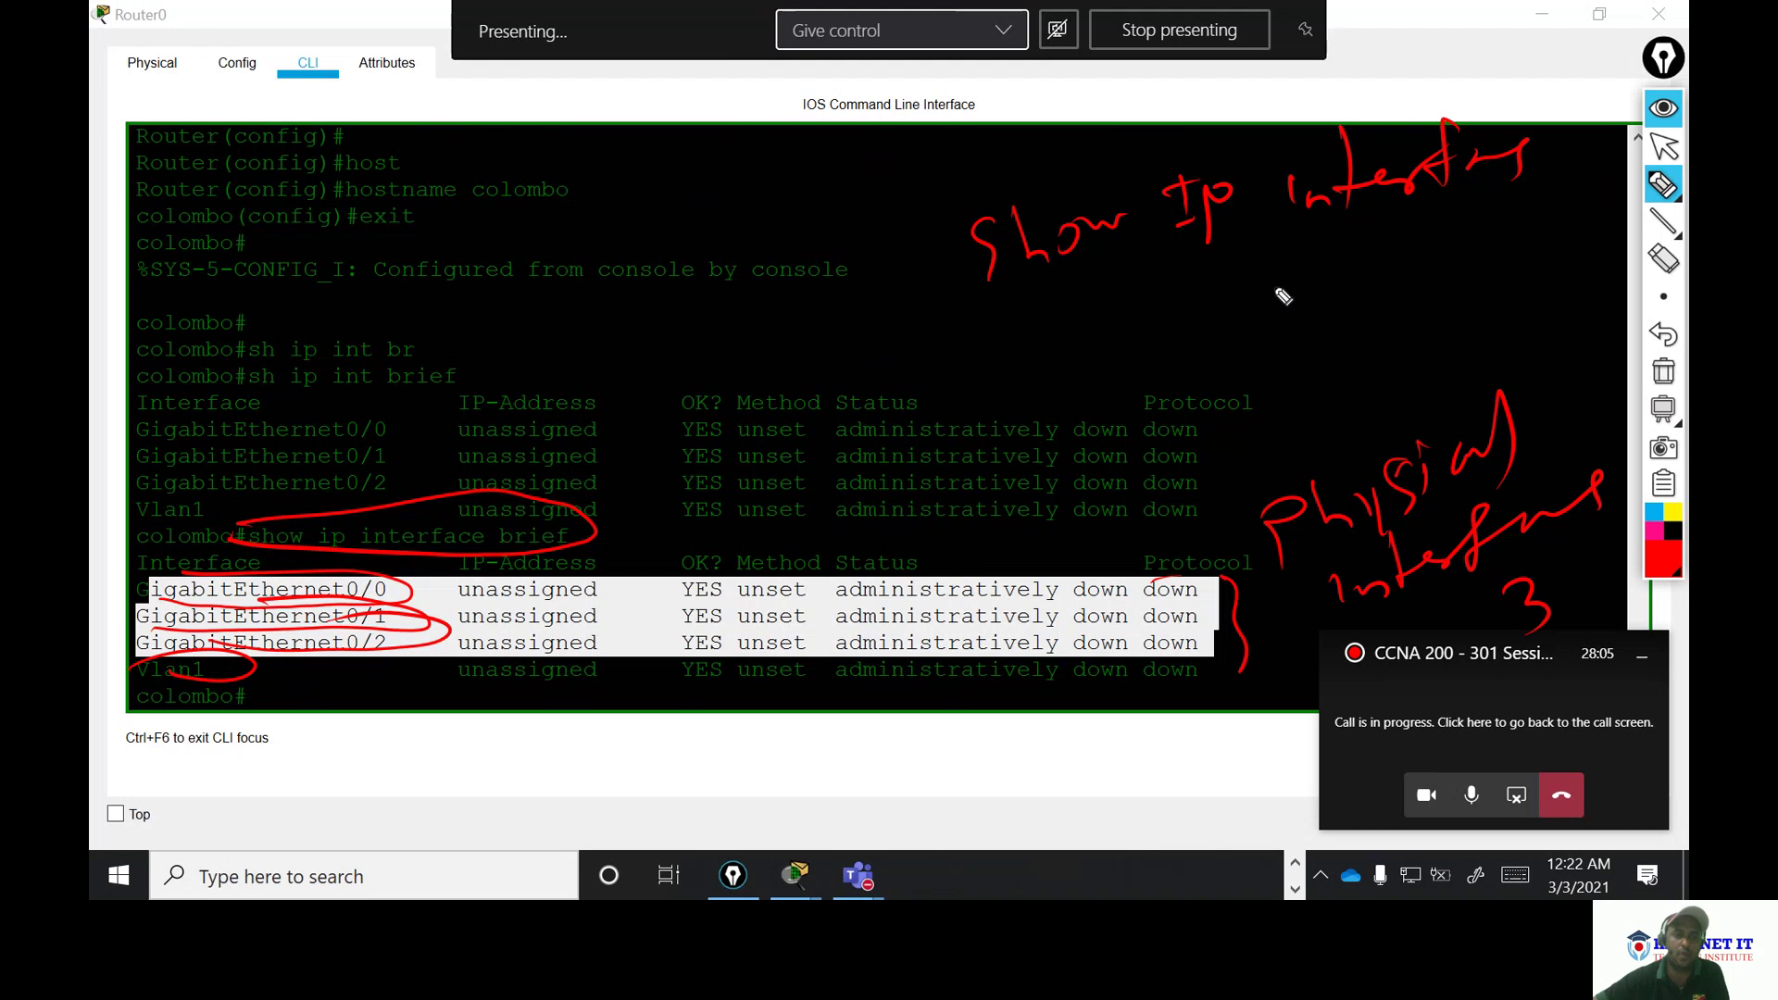
{"action": "mouse_move", "coordinate": [1273, 283]}
{"action": "left_mouse_down"}
{"action": "mouse_move", "coordinate": [1280, 331]}
{"action": "mouse_move", "coordinate": [1356, 303]}
{"action": "mouse_move", "coordinate": [1367, 316]}
{"action": "mouse_move", "coordinate": [1360, 284]}
{"action": "mouse_move", "coordinate": [1461, 316]}
{"action": "mouse_move", "coordinate": [1500, 273]}
{"action": "left_mouse_up"}
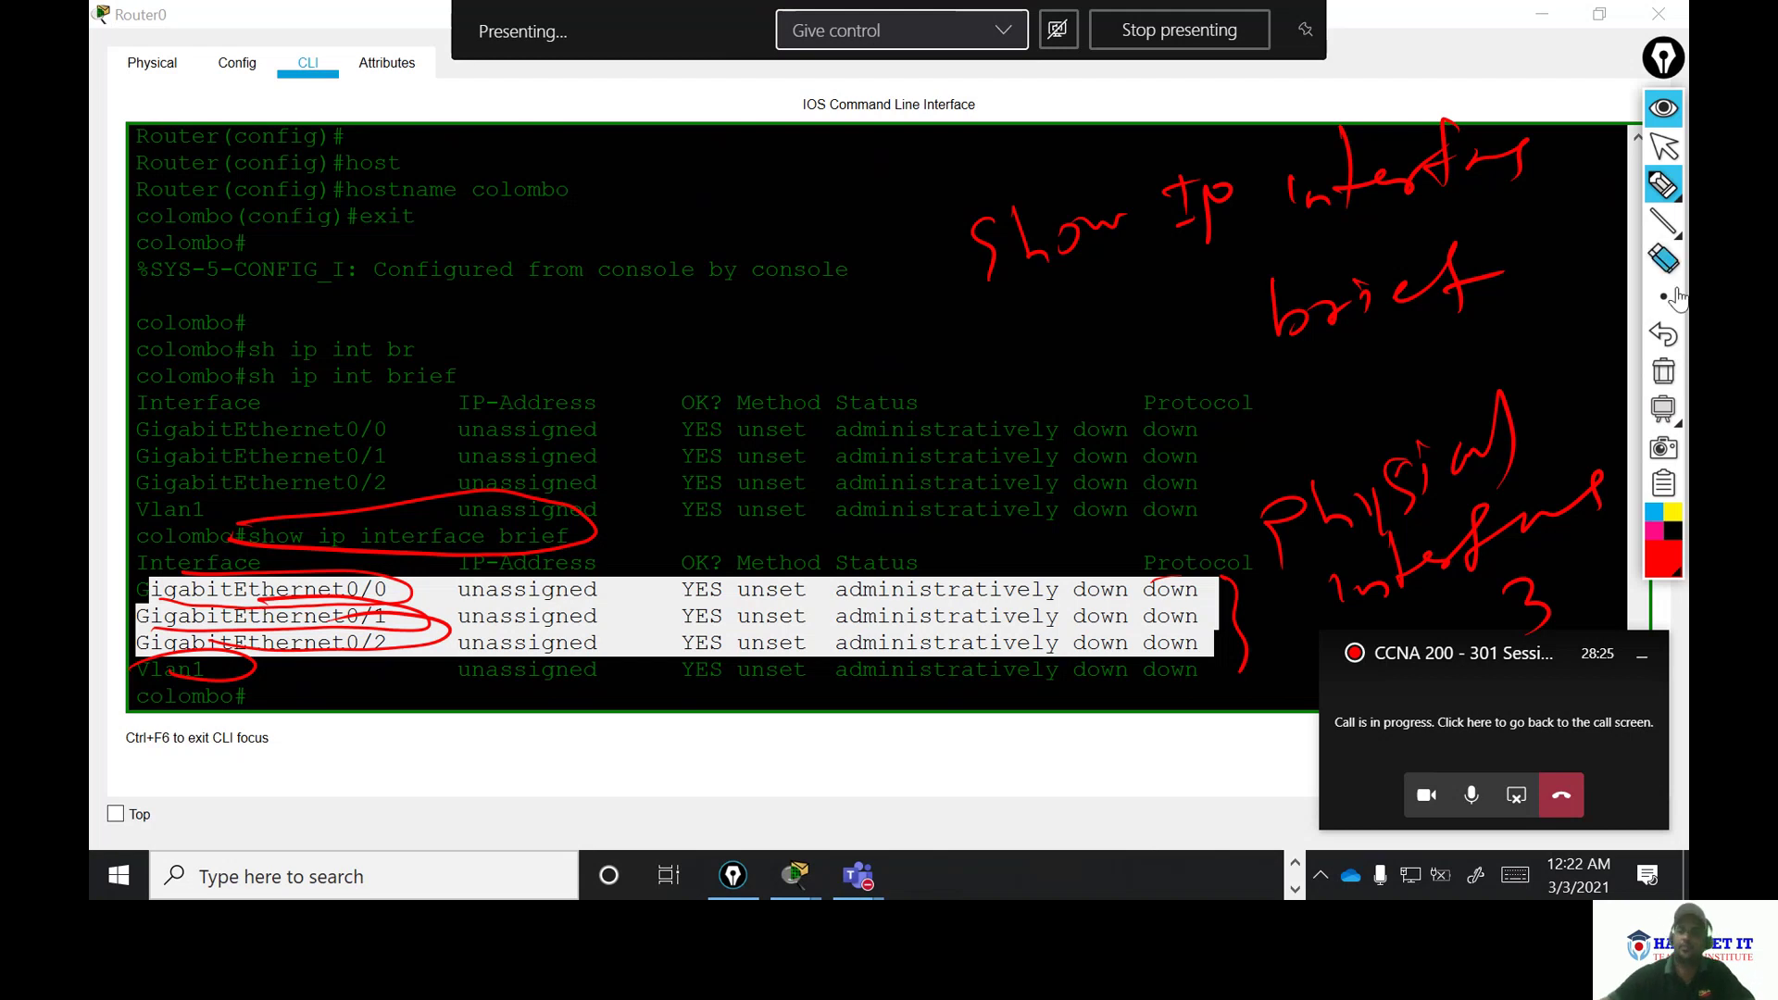
{"action": "left_click", "coordinate": [1663, 372]}
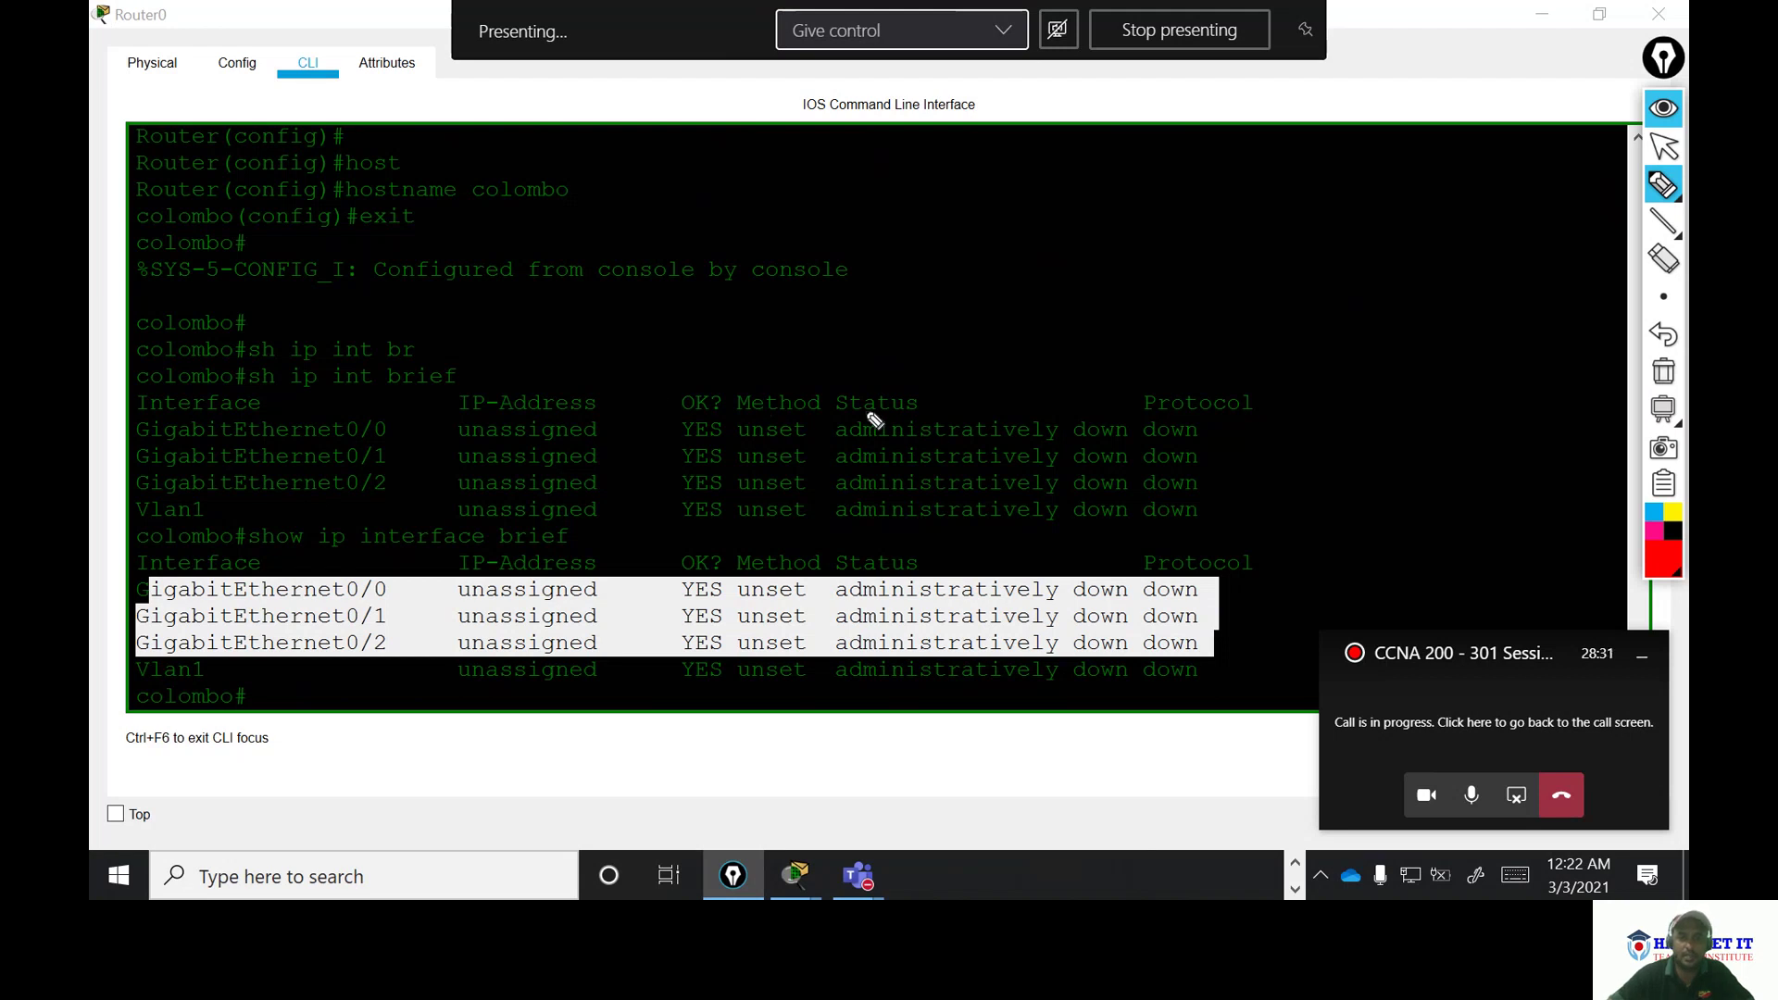
- Circle the Status column with an underlined "Shutdown" note, arc over the IP-Address heading, and clear the annotations
{"action": "mouse_move", "coordinate": [832, 400]}
{"action": "left_mouse_down"}
{"action": "mouse_move", "coordinate": [920, 380]}
{"action": "mouse_move", "coordinate": [922, 412]}
{"action": "mouse_move", "coordinate": [833, 409]}
{"action": "mouse_move", "coordinate": [845, 498]}
{"action": "mouse_move", "coordinate": [1148, 495]}
{"action": "mouse_move", "coordinate": [1146, 446]}
{"action": "mouse_move", "coordinate": [1103, 389]}
{"action": "mouse_move", "coordinate": [926, 389]}
{"action": "left_mouse_up"}
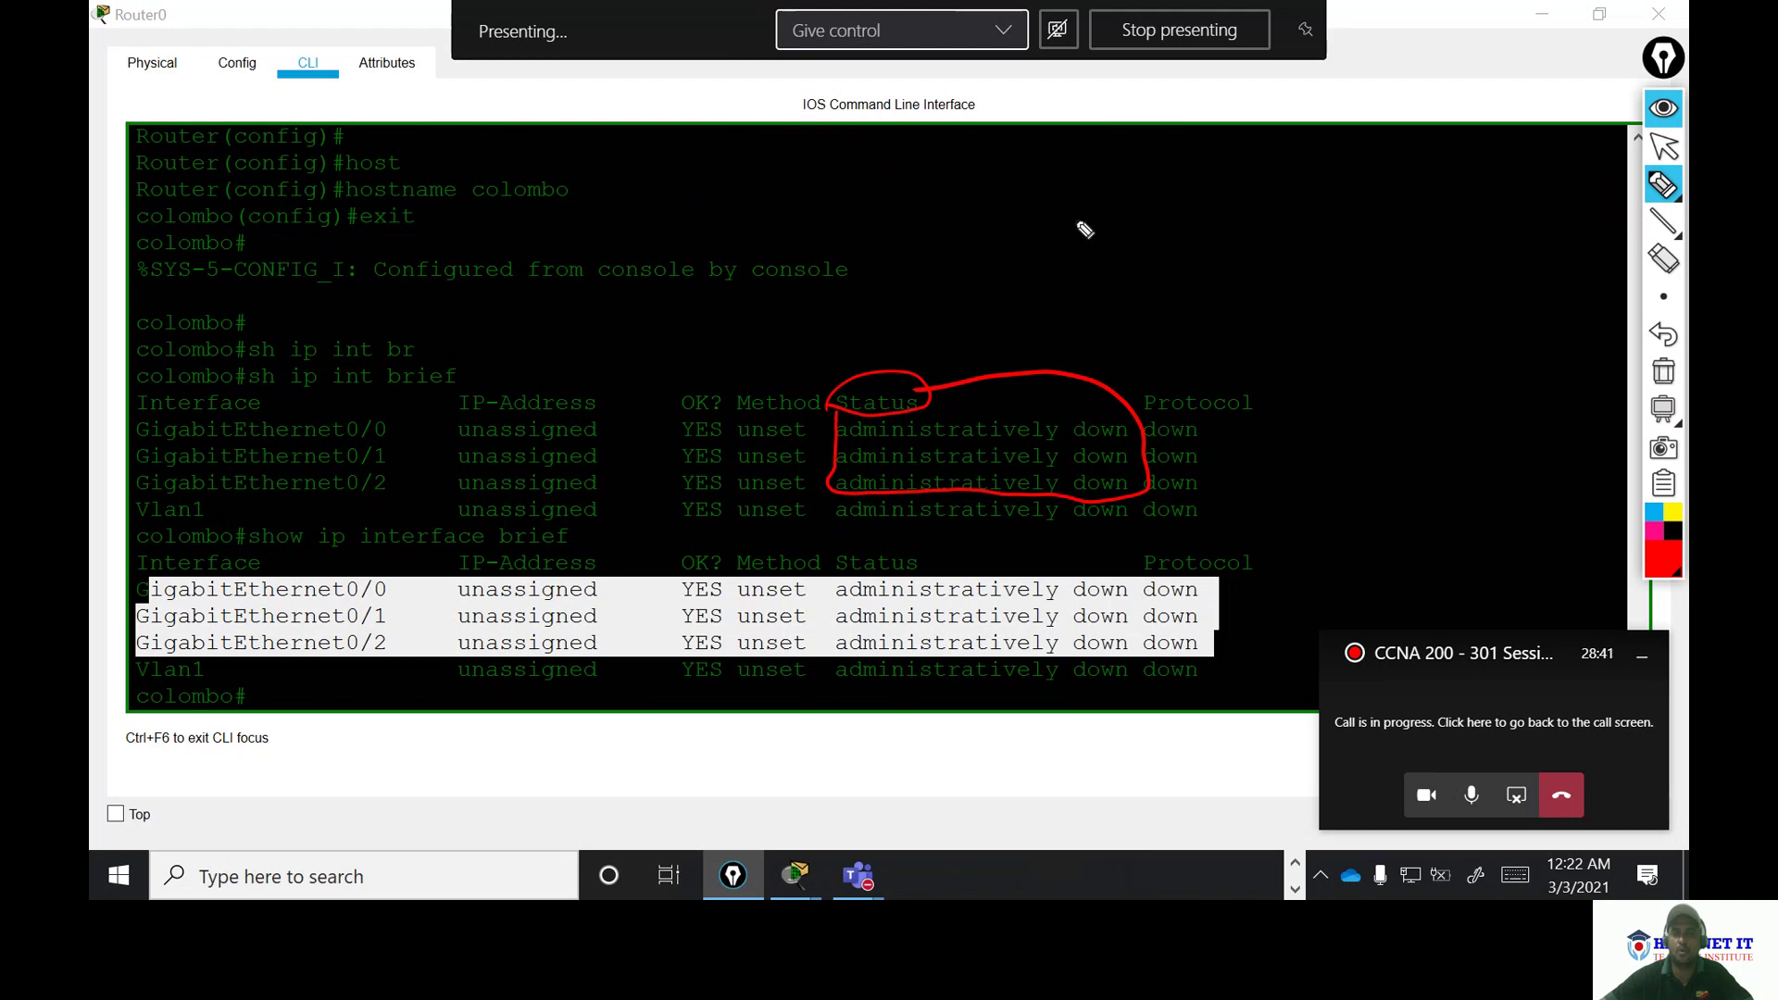
{"action": "mouse_move", "coordinate": [1108, 190]}
{"action": "left_mouse_down"}
{"action": "mouse_move", "coordinate": [1103, 248]}
{"action": "mouse_move", "coordinate": [1237, 219]}
{"action": "left_mouse_up"}
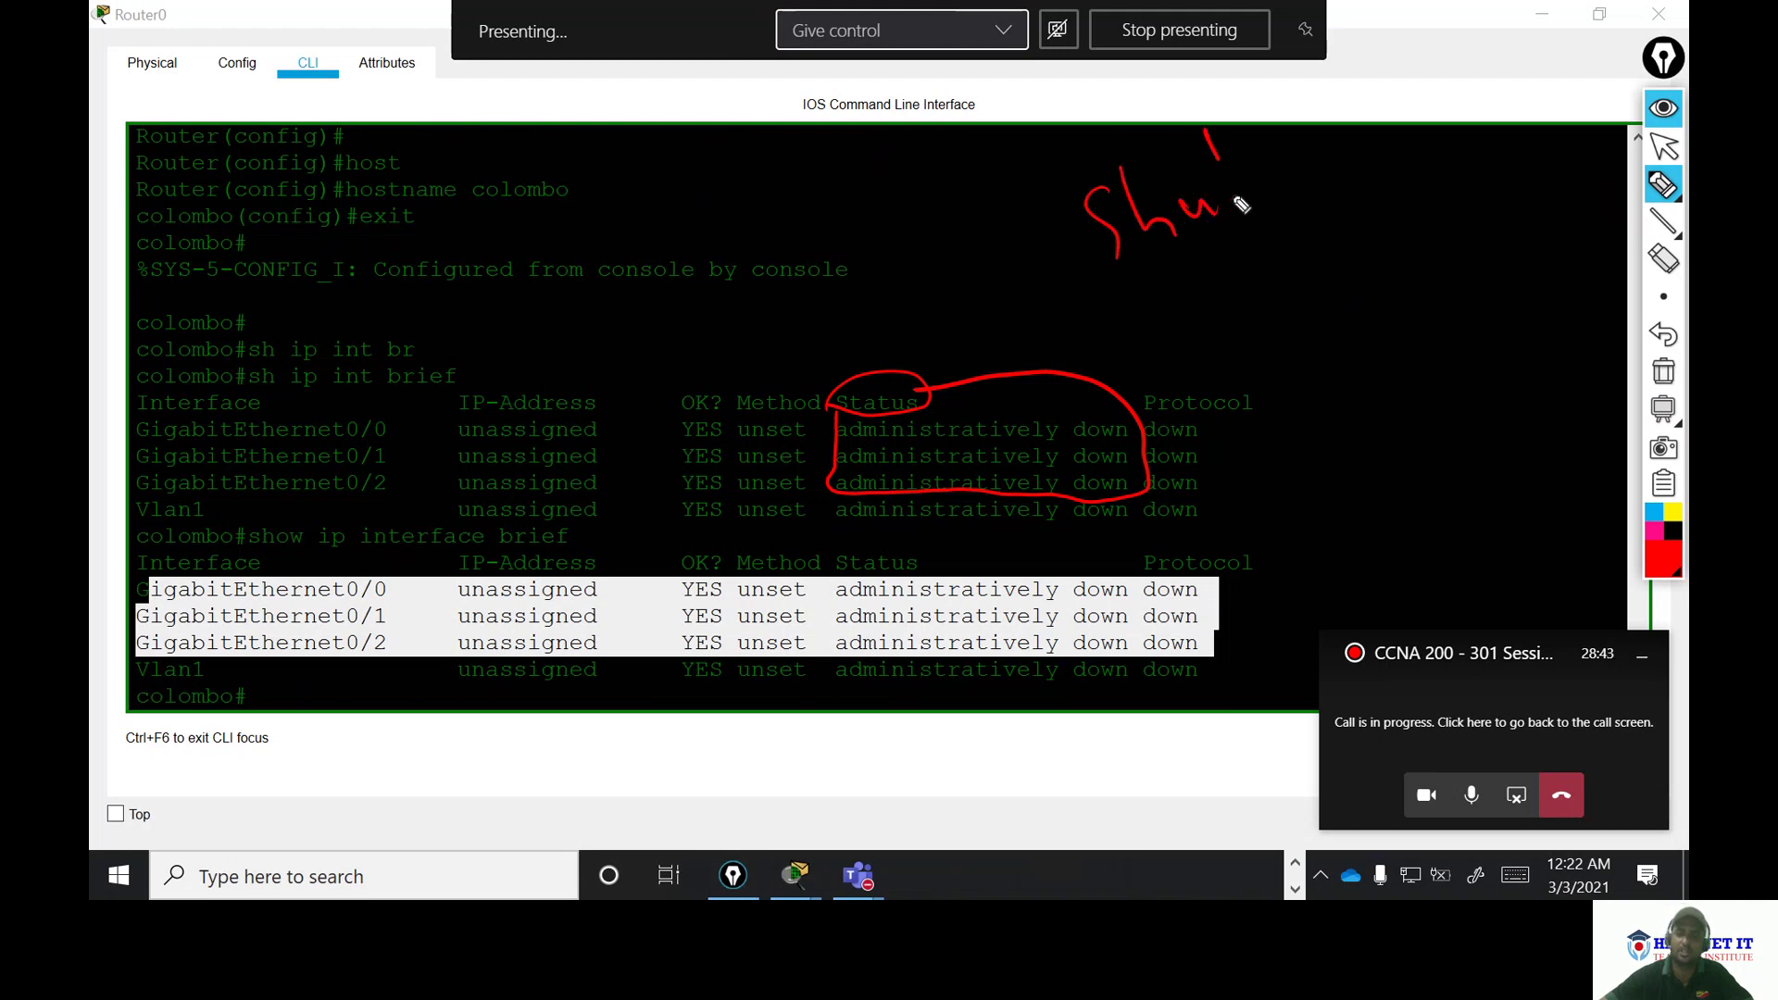
{"action": "left_click_drag", "start_coordinate": [1207, 132], "coordinate": [1213, 217]}
{"action": "mouse_move", "coordinate": [1195, 189]}
{"action": "left_mouse_down"}
{"action": "mouse_move", "coordinate": [1251, 174]}
{"action": "mouse_move", "coordinate": [1276, 132]}
{"action": "mouse_move", "coordinate": [1362, 148]}
{"action": "mouse_move", "coordinate": [1433, 131]}
{"action": "left_mouse_up"}
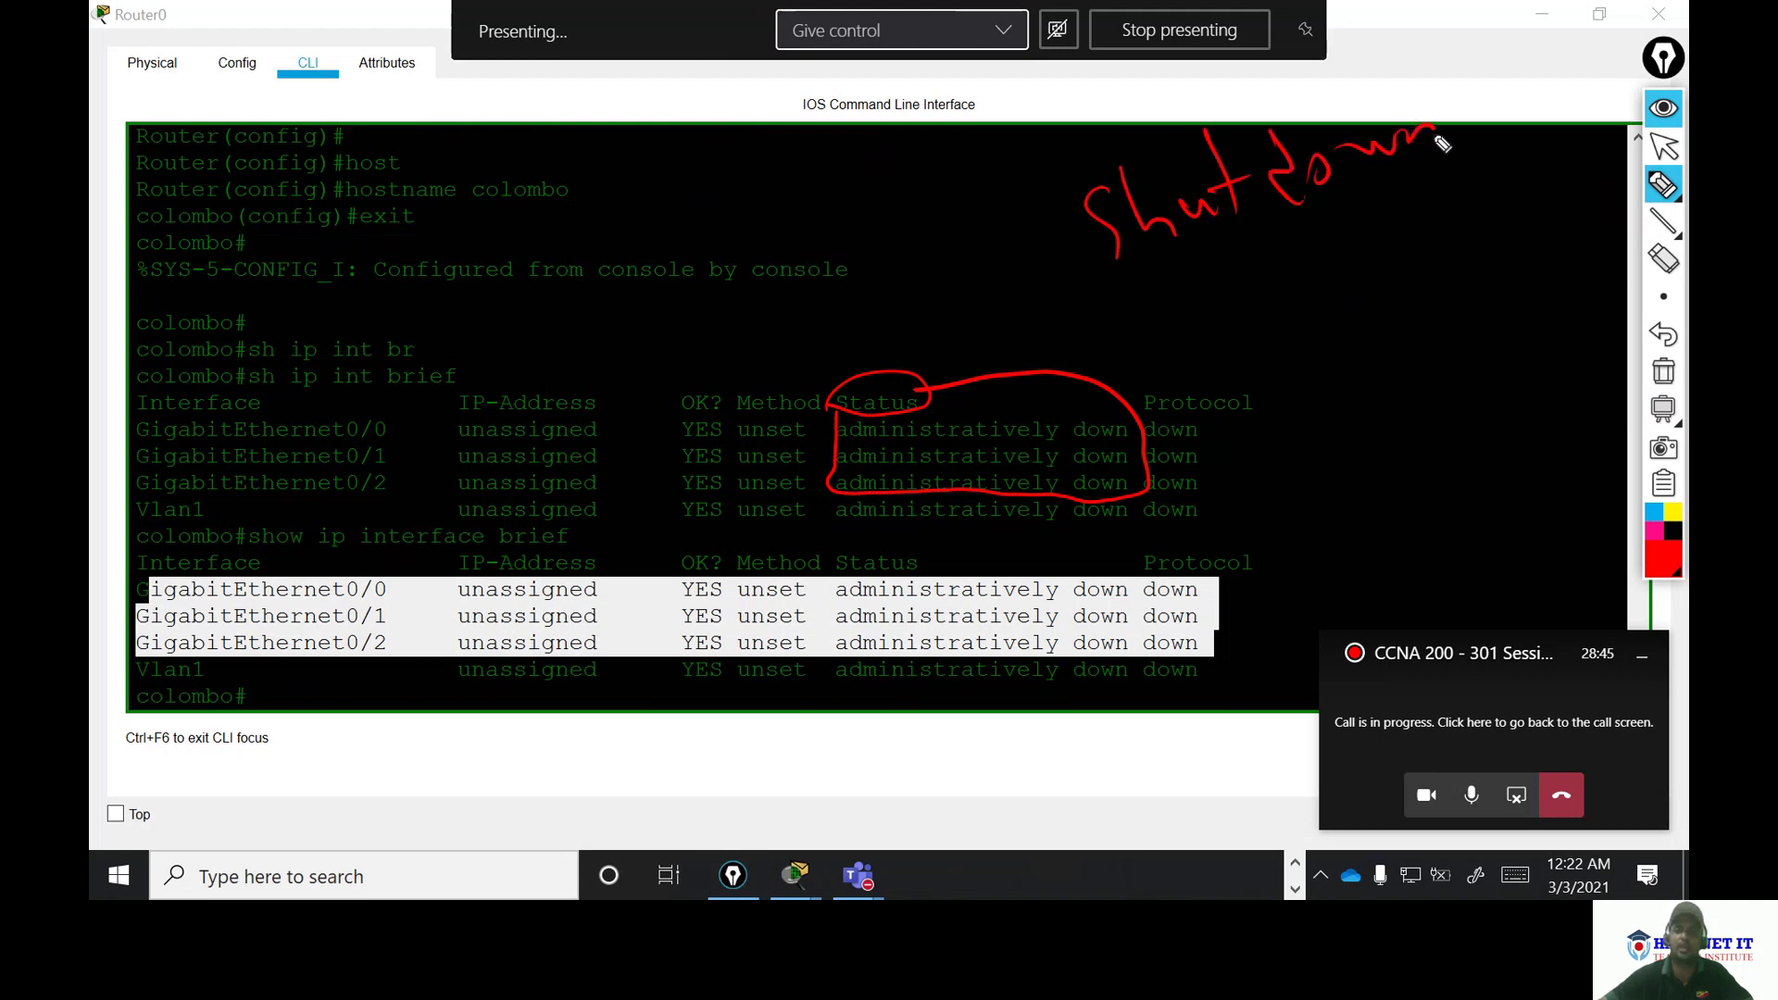
{"action": "left_click_drag", "start_coordinate": [1228, 264], "coordinate": [1431, 174]}
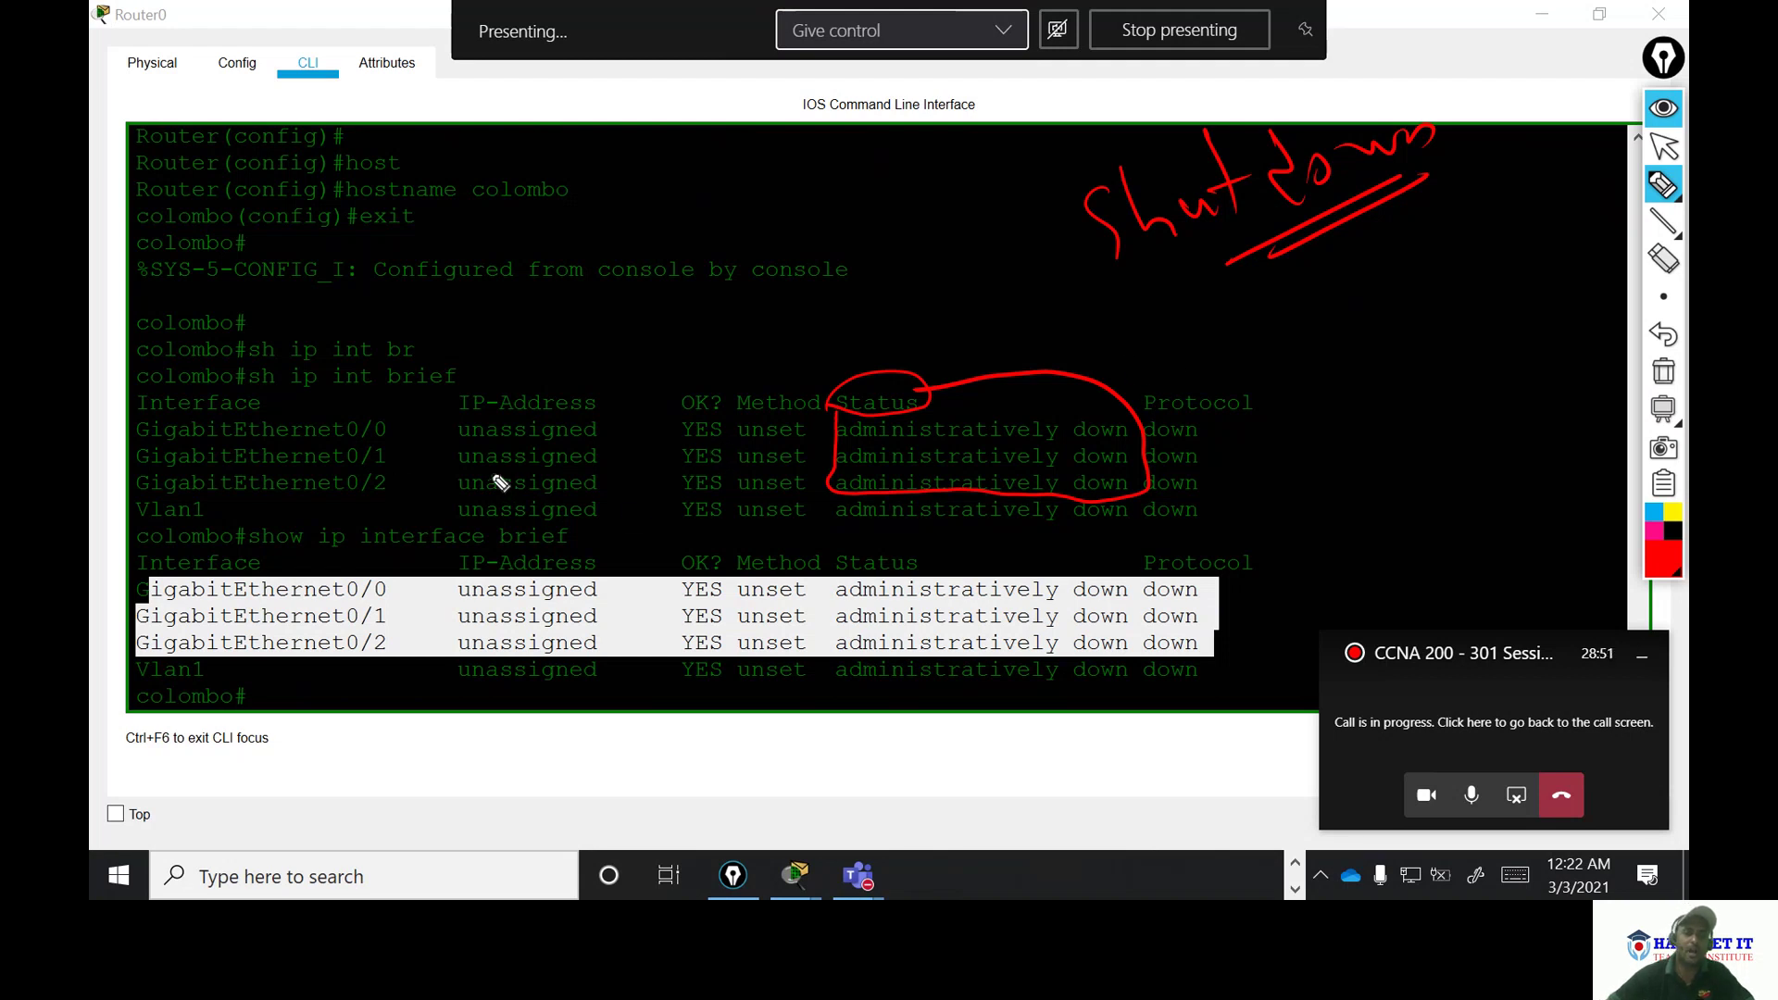
{"action": "mouse_move", "coordinate": [447, 417]}
{"action": "left_mouse_down"}
{"action": "mouse_move", "coordinate": [512, 359]}
{"action": "mouse_move", "coordinate": [610, 383]}
{"action": "mouse_move", "coordinate": [628, 433]}
{"action": "left_mouse_up"}
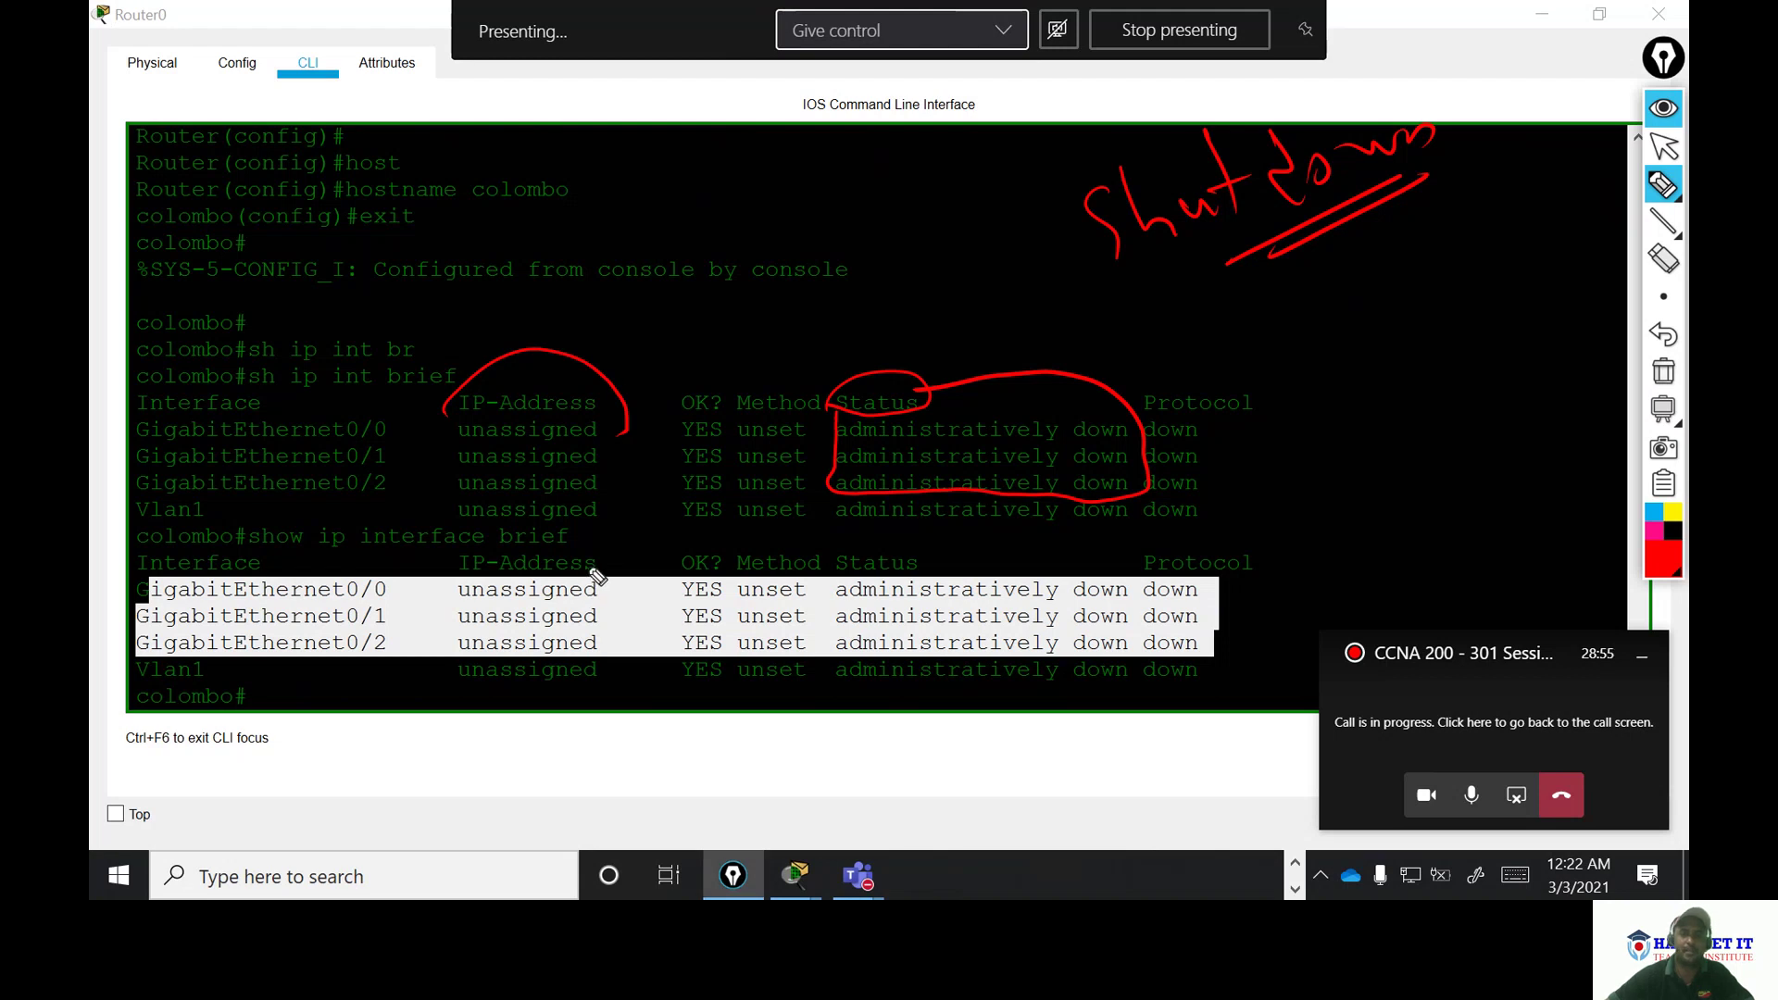
{"action": "left_click", "coordinate": [1663, 380]}
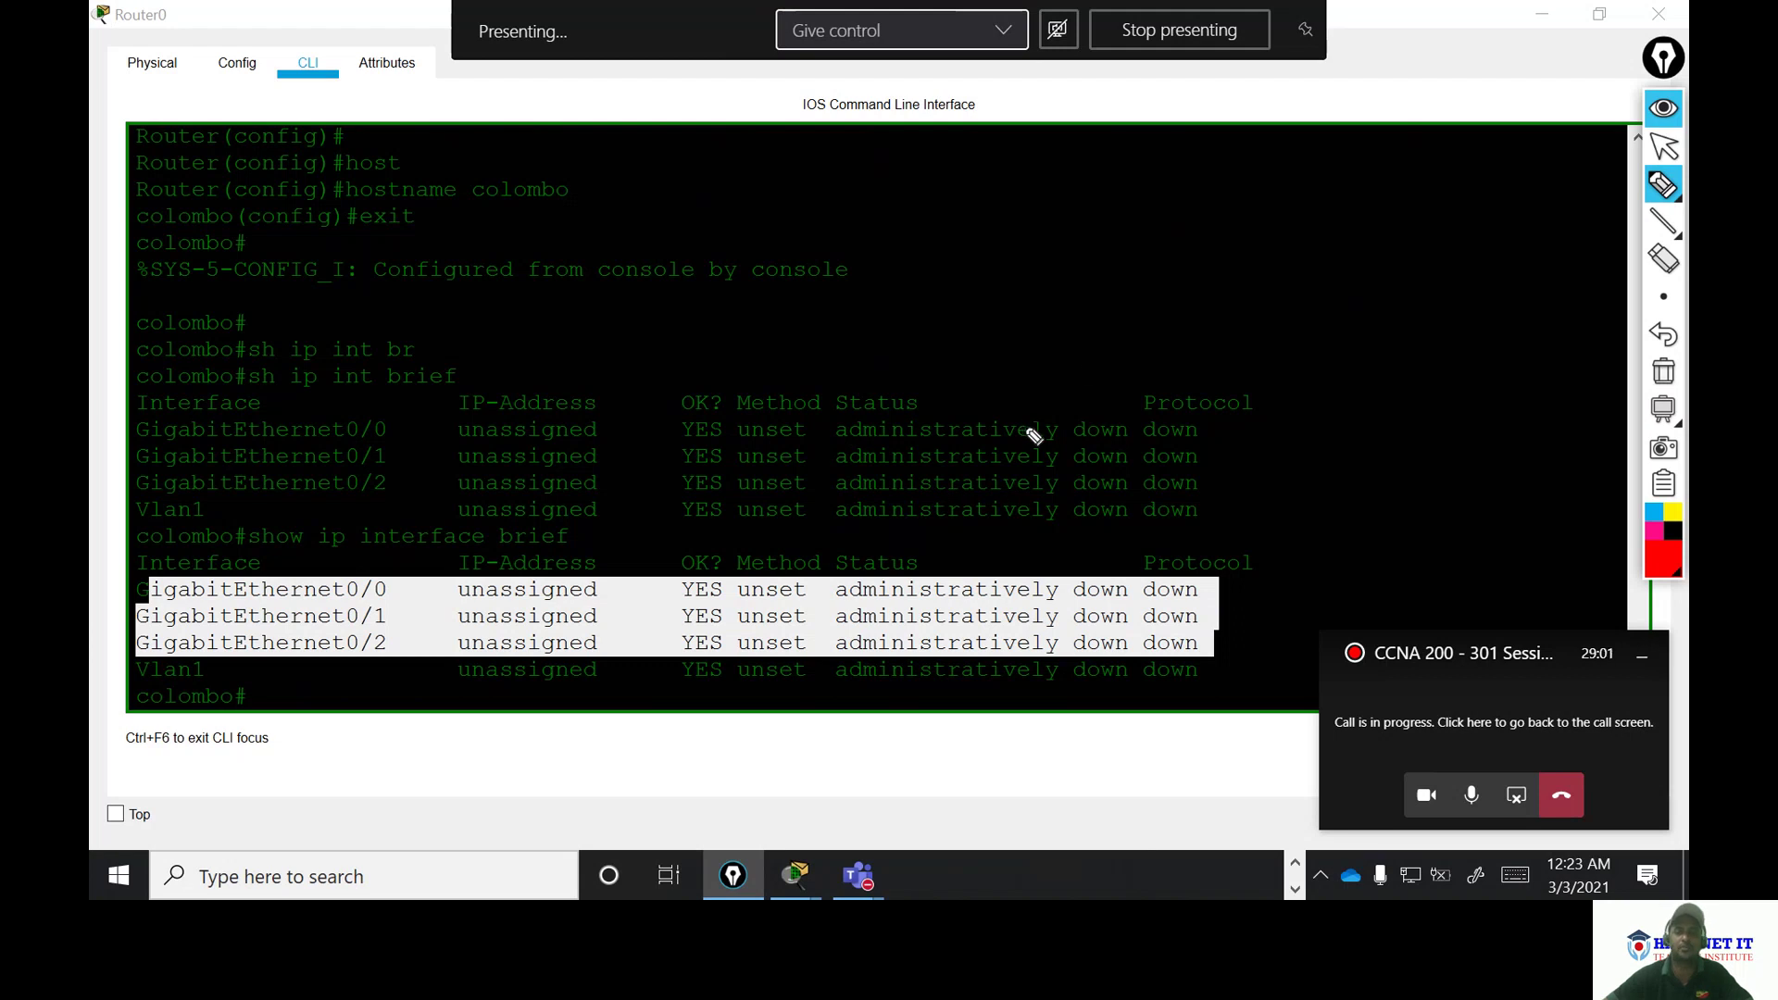
- Handwrite "no shutdown" in red above the interface lists and clear the note
{"action": "mouse_move", "coordinate": [1020, 269]}
{"action": "left_mouse_down"}
{"action": "mouse_move", "coordinate": [1024, 294]}
{"action": "mouse_move", "coordinate": [1021, 276]}
{"action": "mouse_move", "coordinate": [1246, 200]}
{"action": "mouse_move", "coordinate": [1255, 135]}
{"action": "mouse_move", "coordinate": [1312, 187]}
{"action": "mouse_move", "coordinate": [1450, 107]}
{"action": "left_mouse_up"}
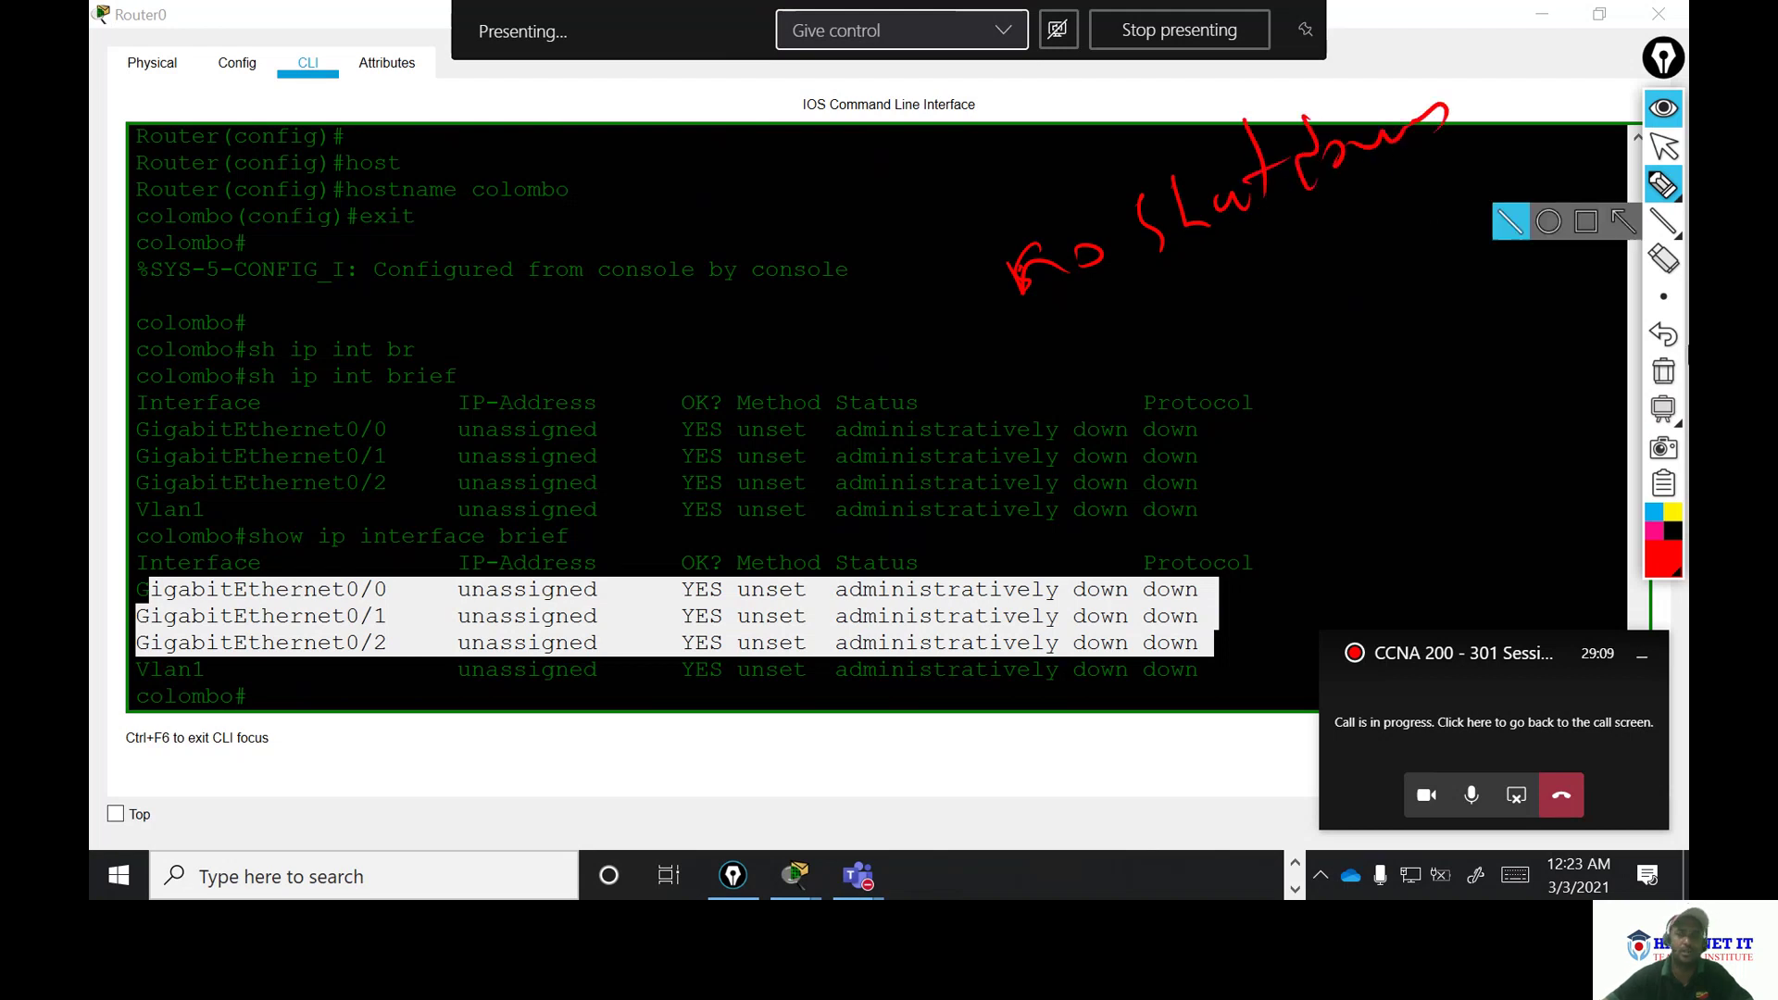
{"action": "left_click", "coordinate": [1663, 371]}
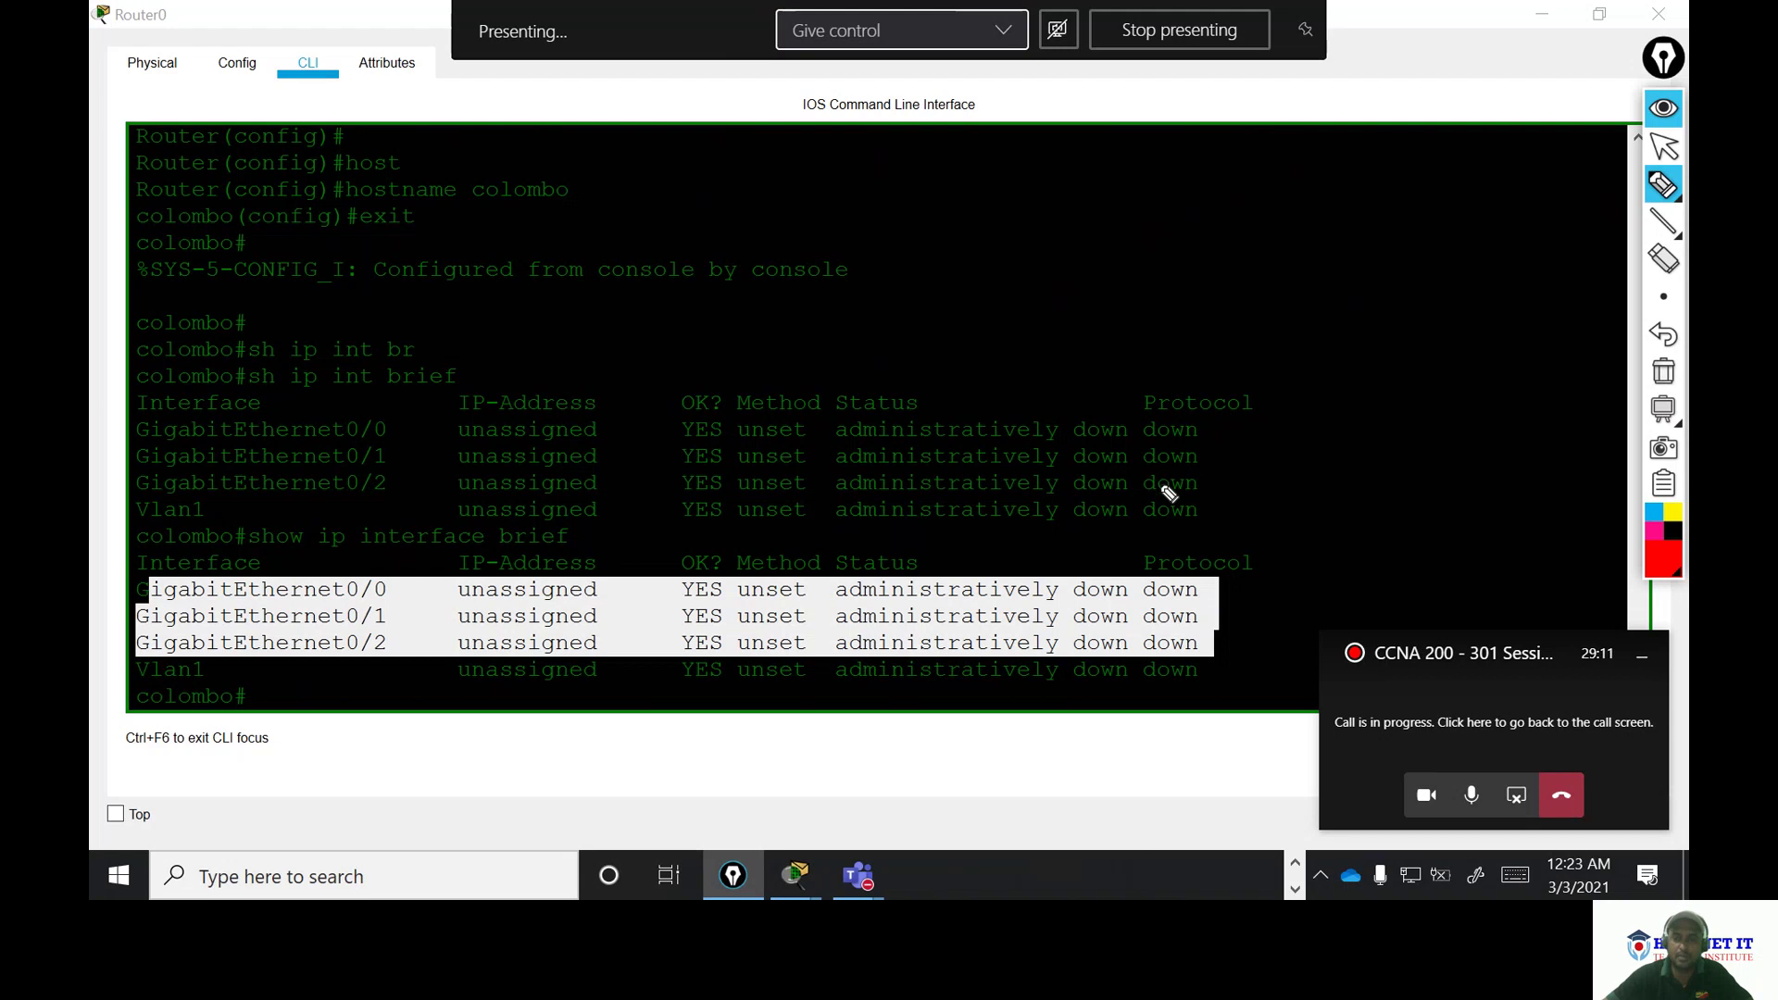
- Circle the Protocol column in red with an arrow to an underlined "link down" note, and clear the annotations
{"action": "mouse_move", "coordinate": [1139, 516]}
{"action": "left_mouse_down"}
{"action": "mouse_move", "coordinate": [1135, 451]}
{"action": "mouse_move", "coordinate": [1185, 367]}
{"action": "mouse_move", "coordinate": [1253, 378]}
{"action": "mouse_move", "coordinate": [1274, 467]}
{"action": "mouse_move", "coordinate": [1234, 508]}
{"action": "mouse_move", "coordinate": [1163, 530]}
{"action": "left_mouse_up"}
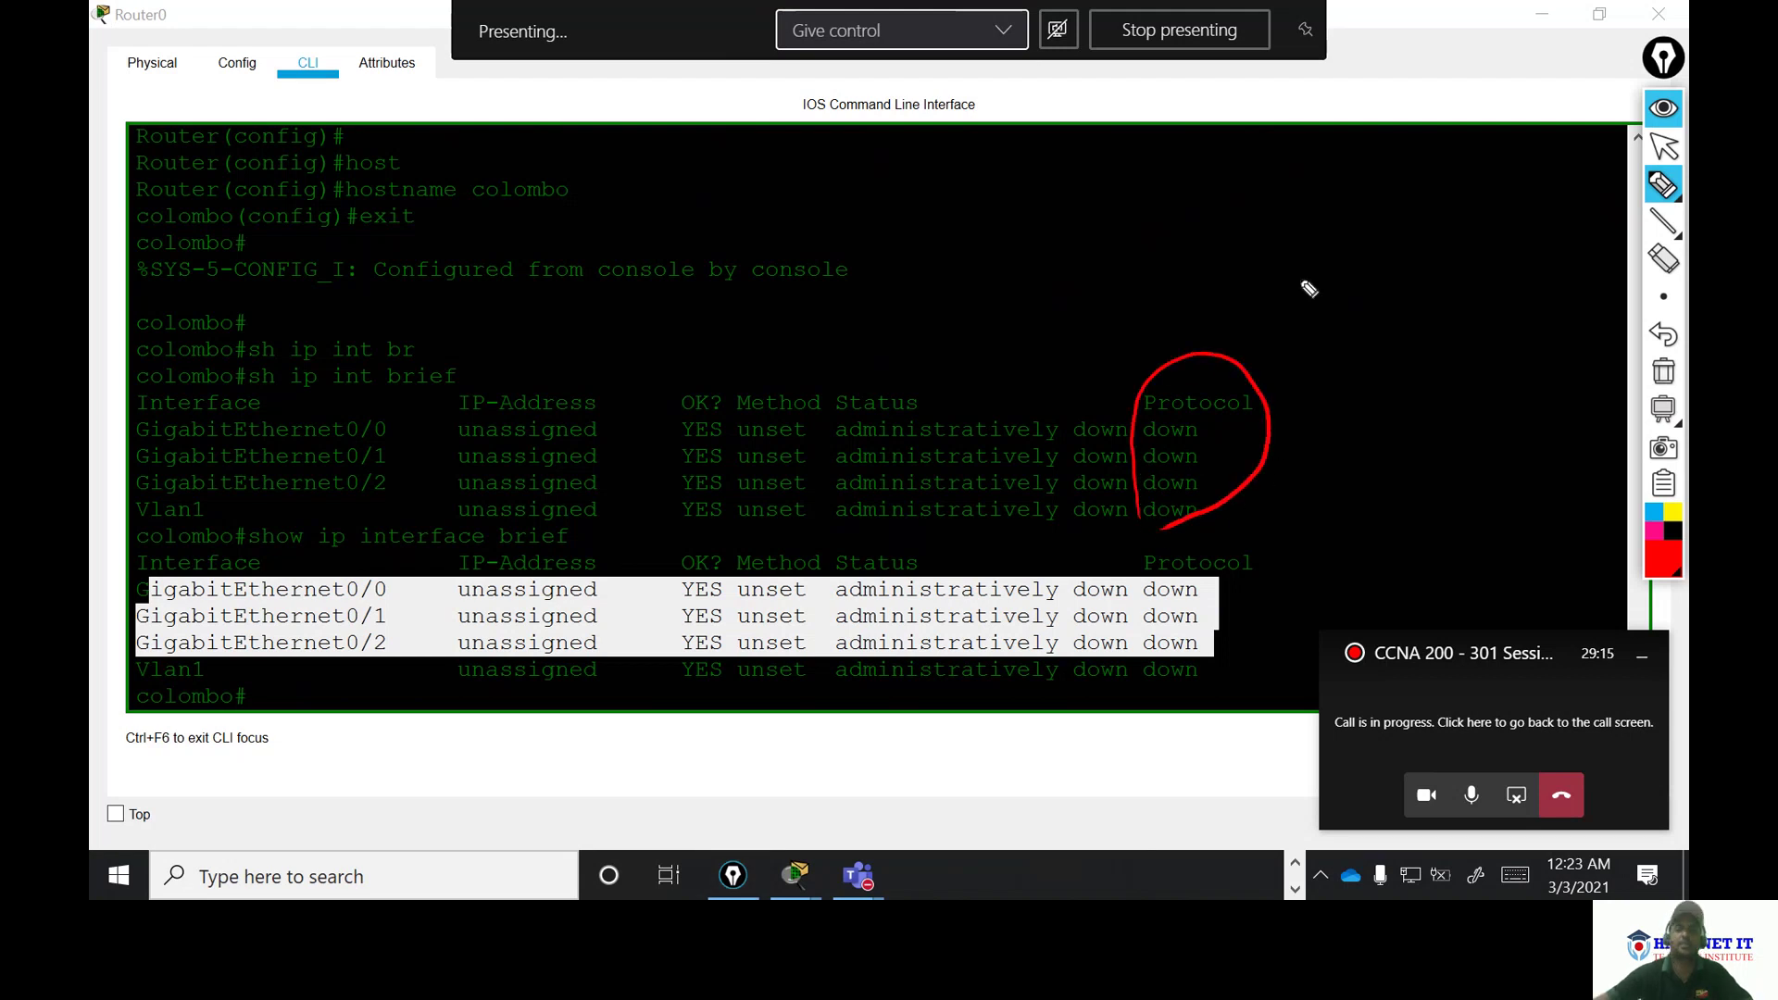
{"action": "left_click_drag", "start_coordinate": [1232, 354], "coordinate": [1286, 326]}
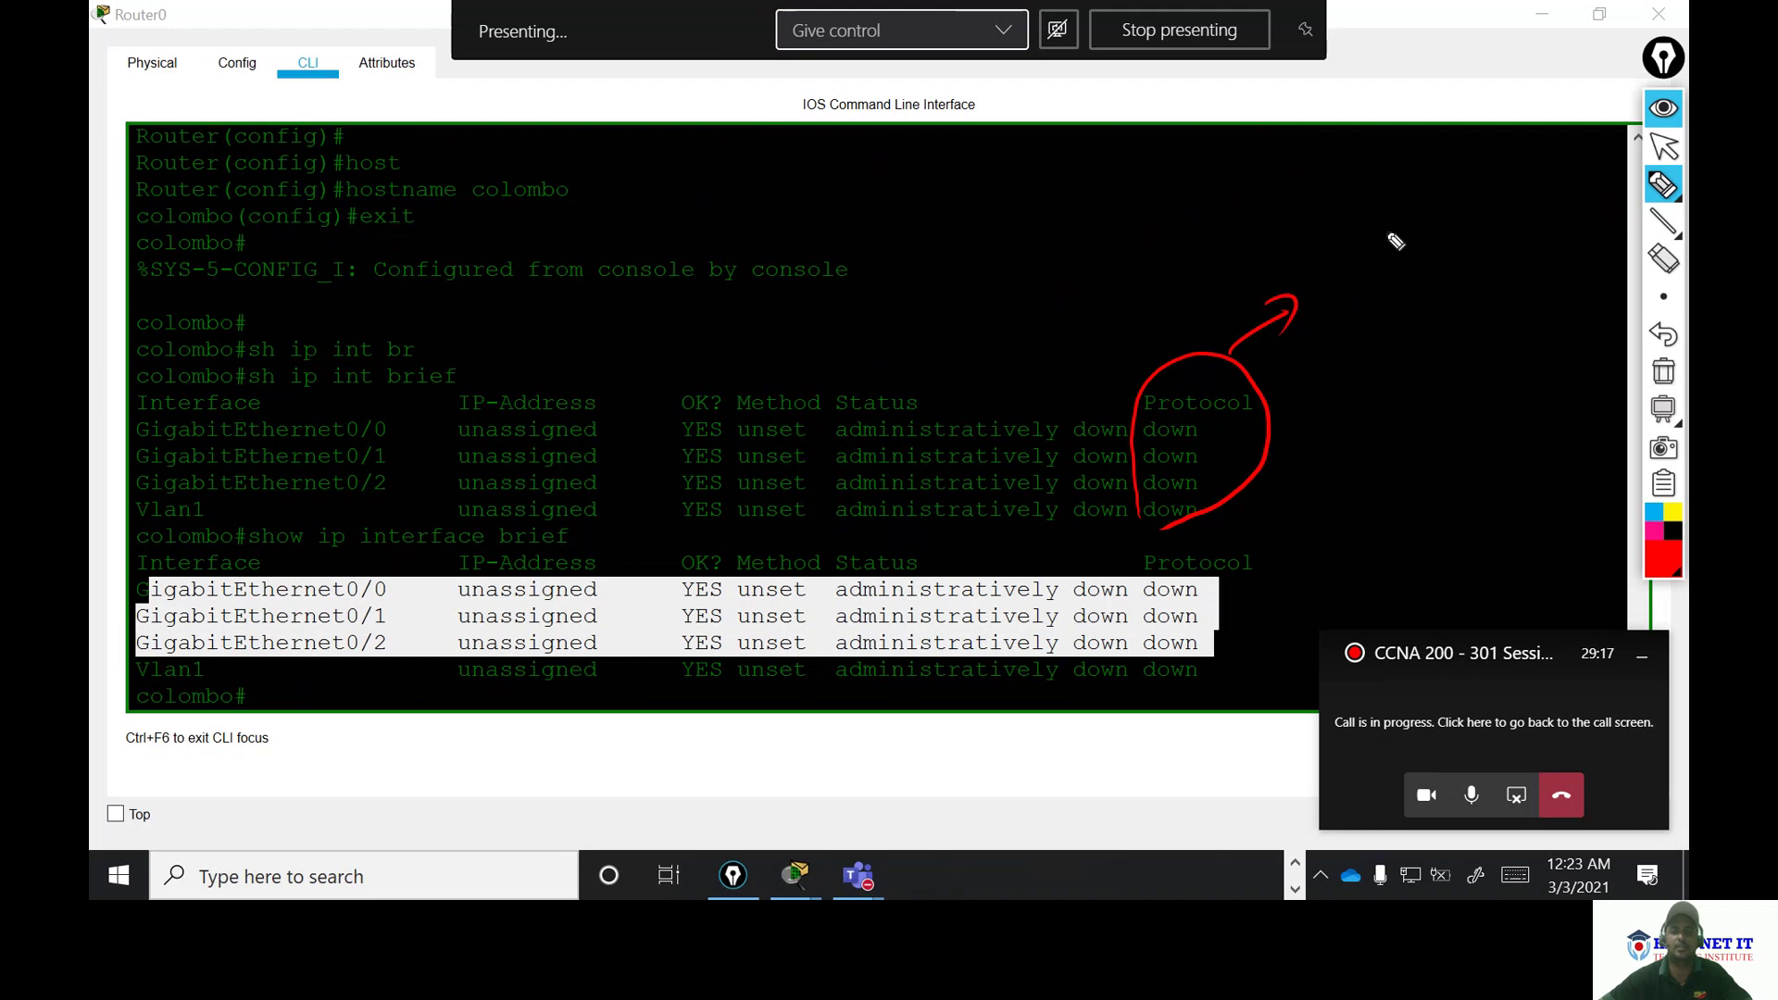
{"action": "mouse_move", "coordinate": [1306, 200]}
{"action": "left_mouse_down"}
{"action": "mouse_move", "coordinate": [1347, 269]}
{"action": "mouse_move", "coordinate": [1368, 261]}
{"action": "left_mouse_up"}
{"action": "left_click_drag", "start_coordinate": [1378, 248], "coordinate": [1417, 246]}
{"action": "mouse_move", "coordinate": [1415, 205]}
{"action": "left_mouse_down"}
{"action": "mouse_move", "coordinate": [1431, 243]}
{"action": "mouse_move", "coordinate": [1474, 209]}
{"action": "left_mouse_up"}
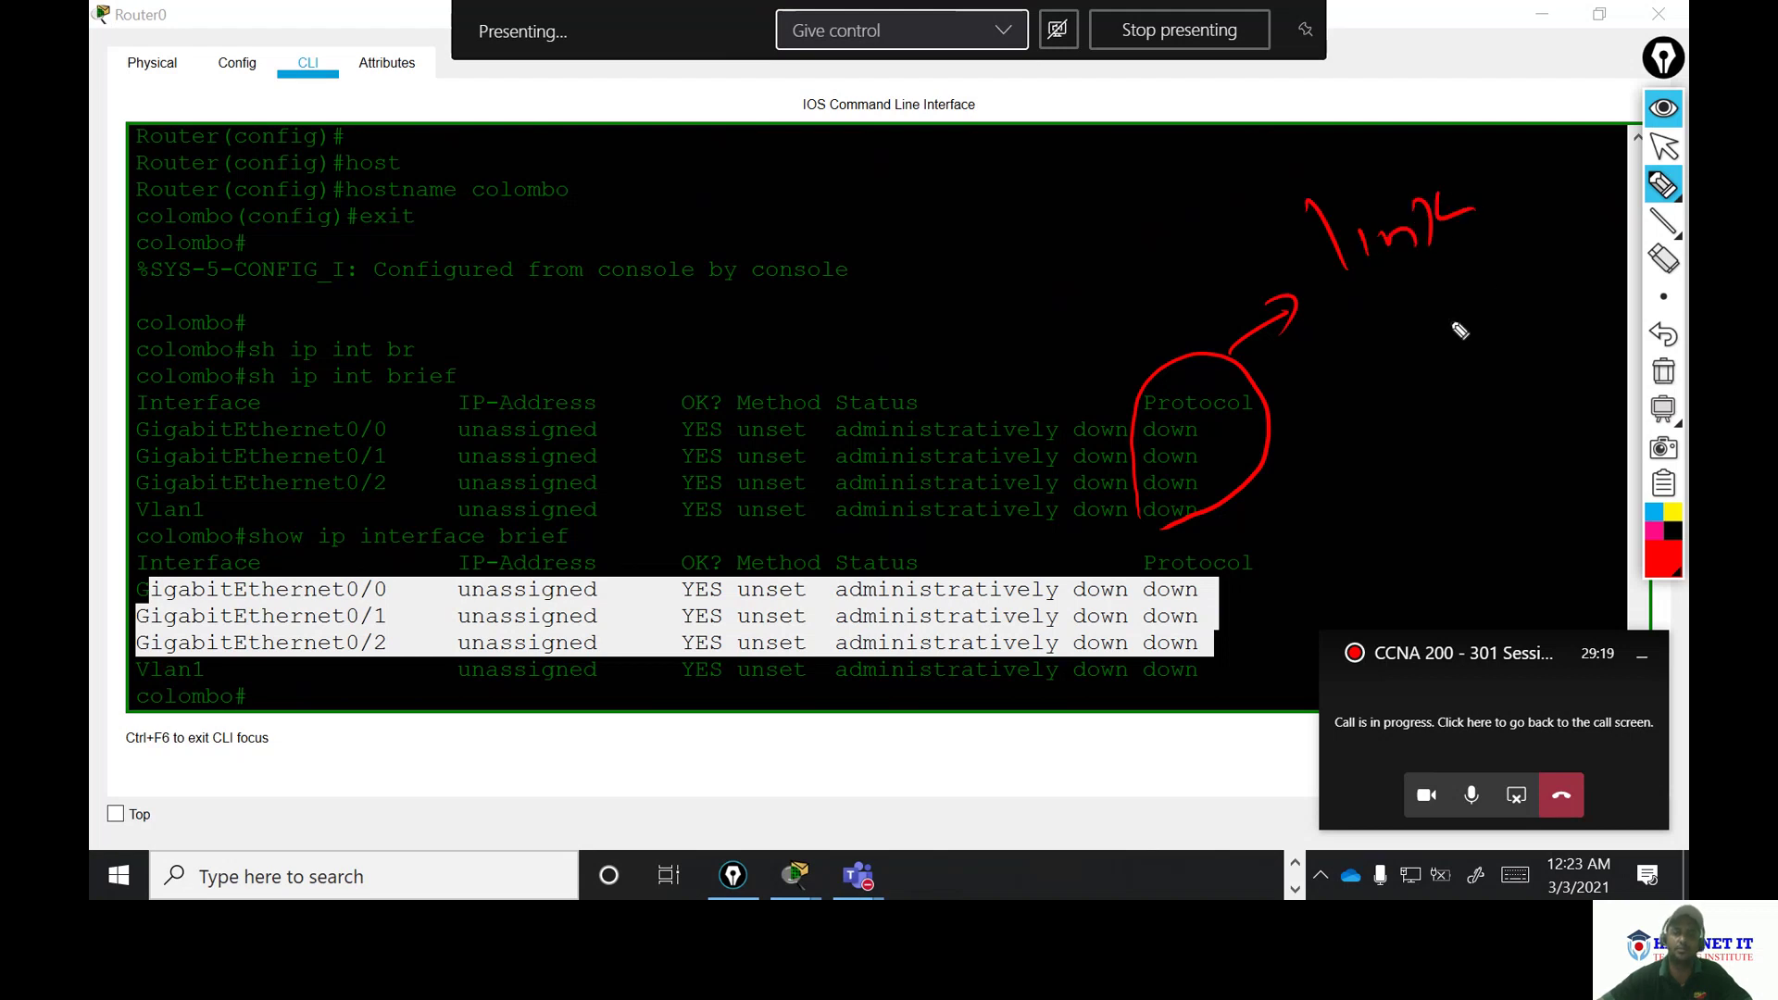
{"action": "mouse_move", "coordinate": [1405, 290]}
{"action": "left_mouse_down"}
{"action": "mouse_move", "coordinate": [1432, 331]}
{"action": "mouse_move", "coordinate": [1532, 271]}
{"action": "left_mouse_up"}
{"action": "left_click_drag", "start_coordinate": [1461, 364], "coordinate": [1563, 304]}
{"action": "left_click_drag", "start_coordinate": [1473, 383], "coordinate": [1574, 315]}
{"action": "left_click_drag", "start_coordinate": [1489, 421], "coordinate": [1558, 359]}
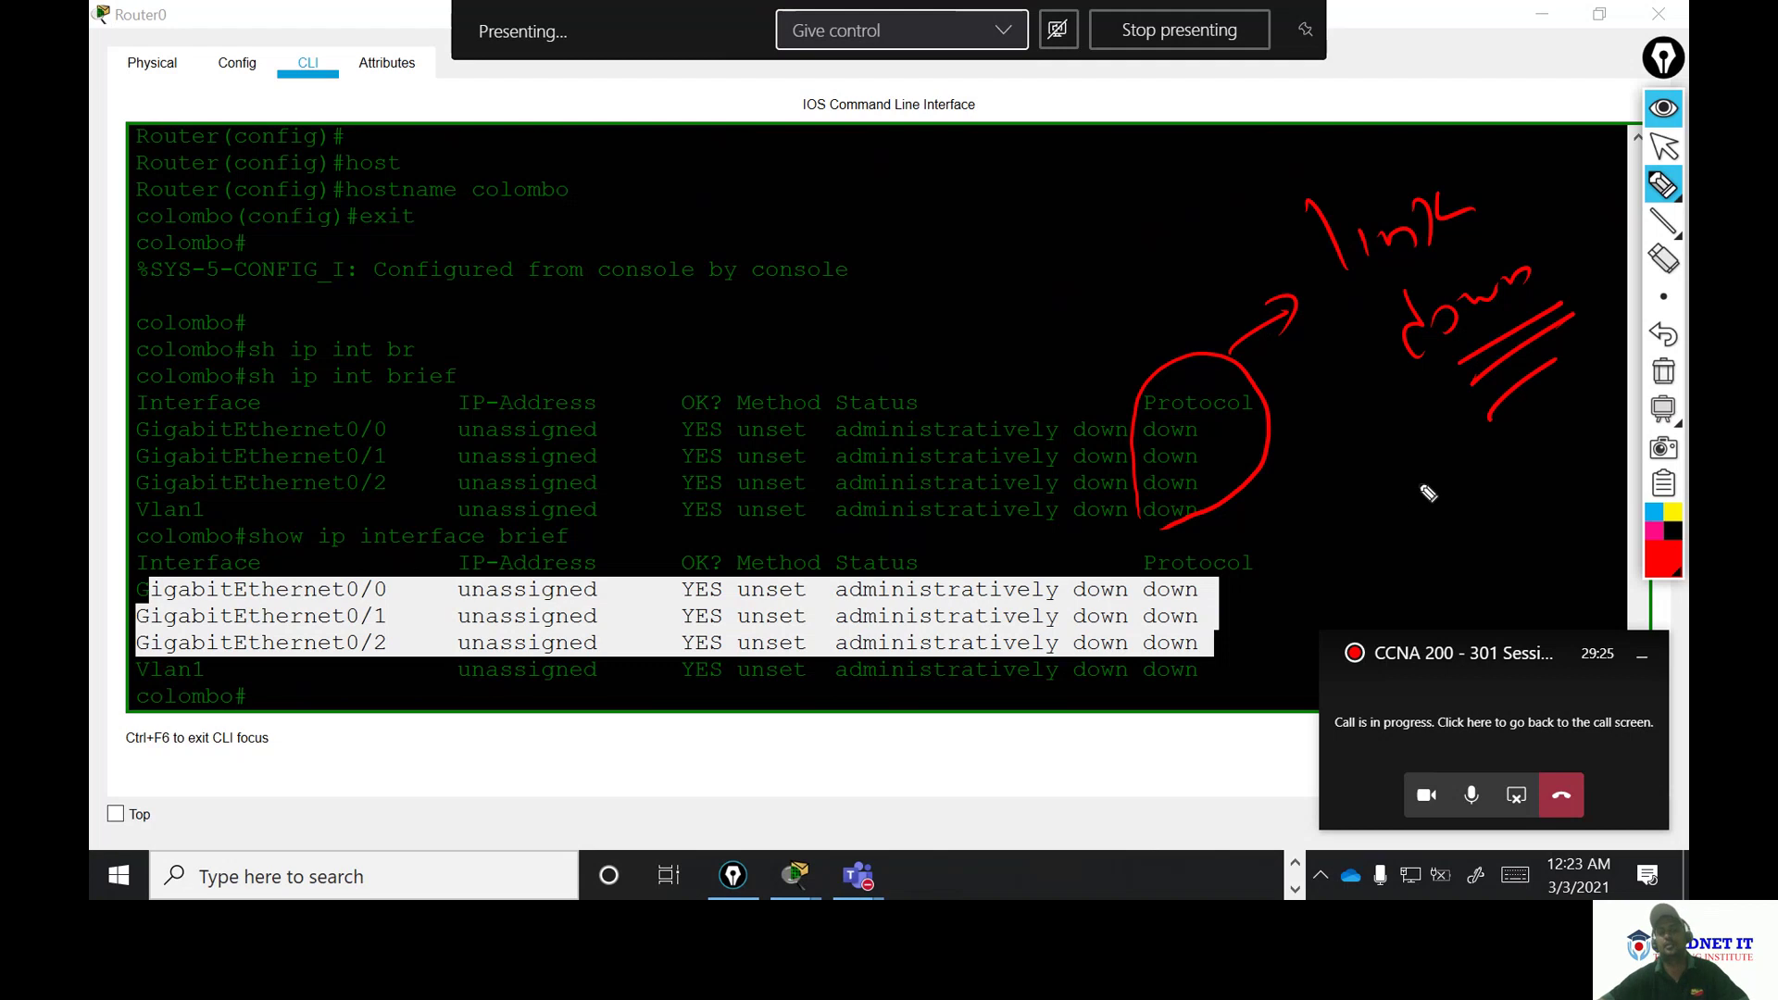
{"action": "left_click", "coordinate": [1663, 371]}
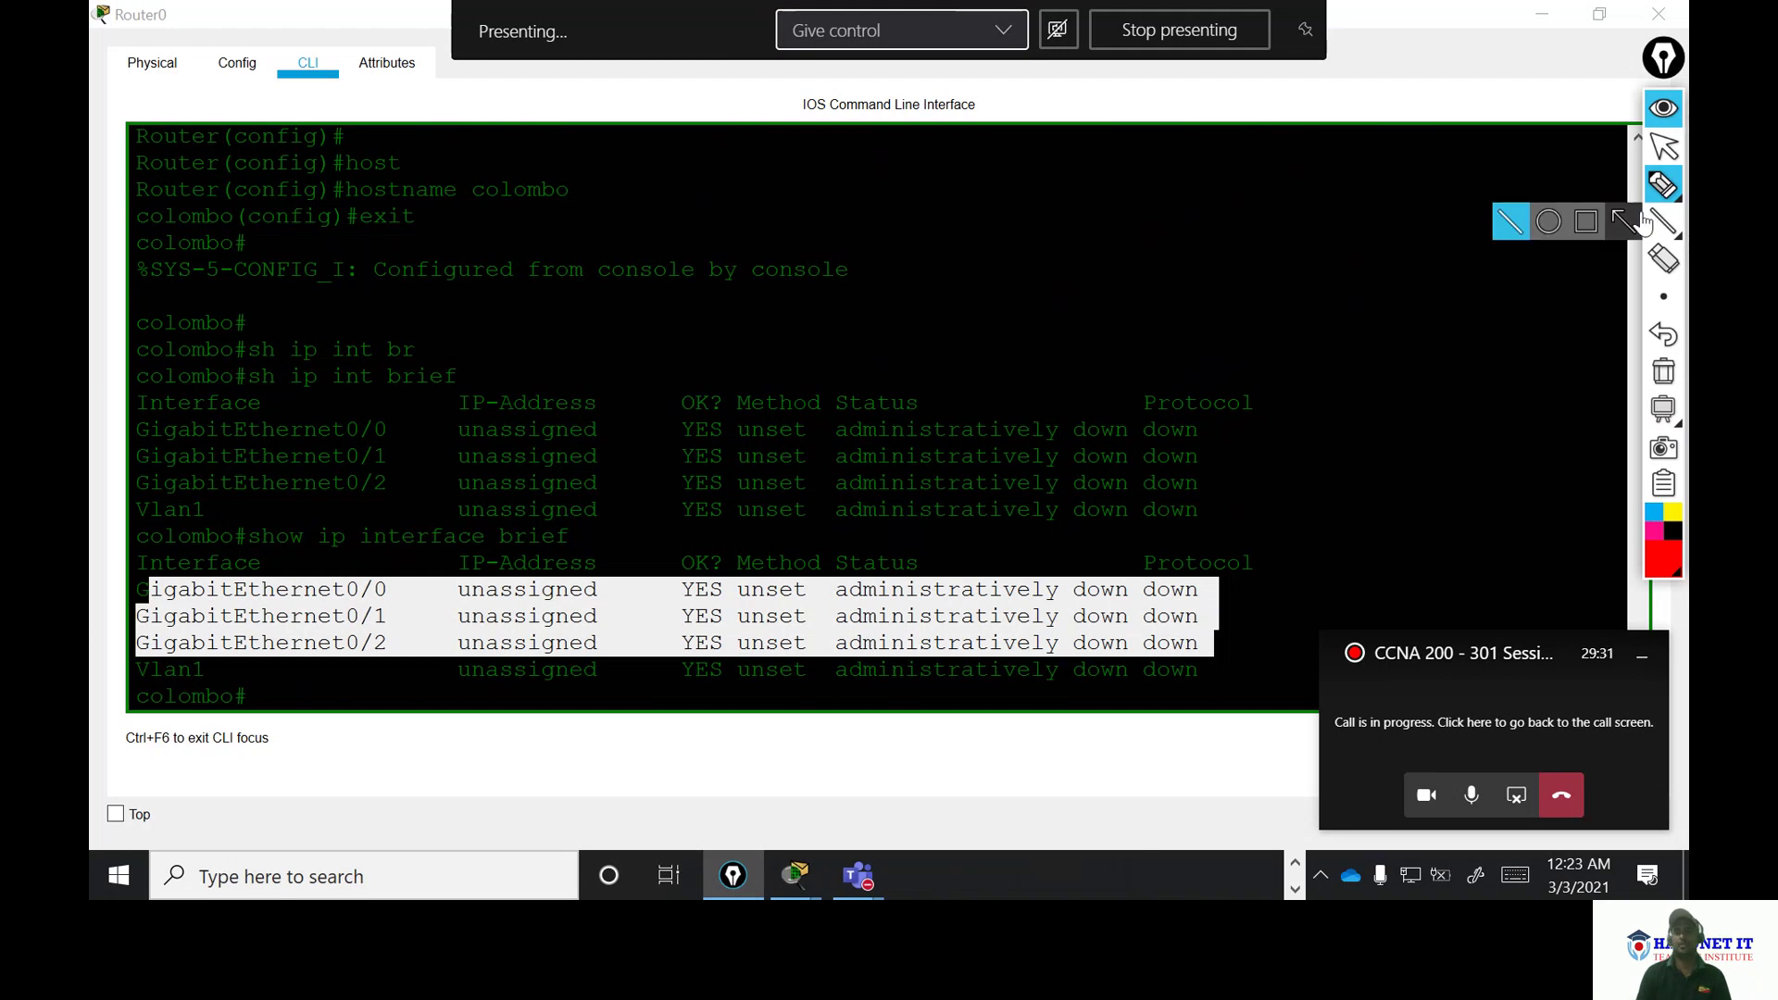
- Switch from annotating to the CLI, enter global configuration mode with "conf t", and begin an "interface" command
{"action": "left_click", "coordinate": [1667, 151]}
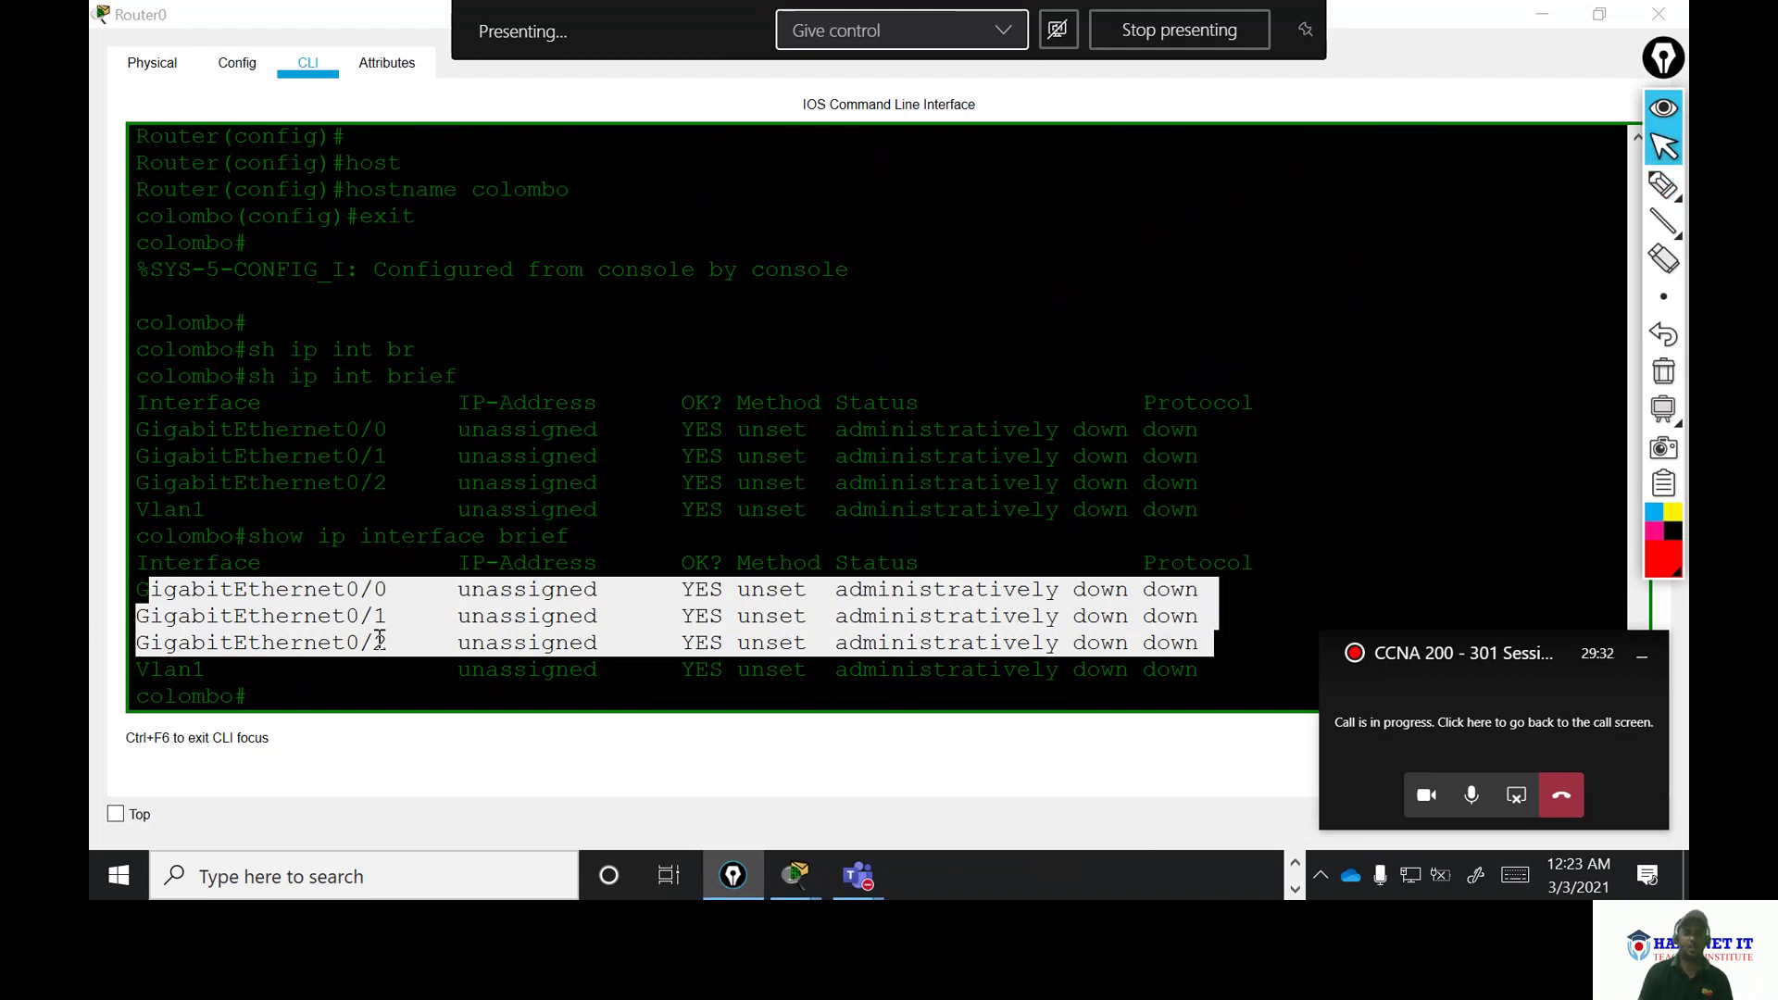
{"action": "left_click", "coordinate": [362, 693]}
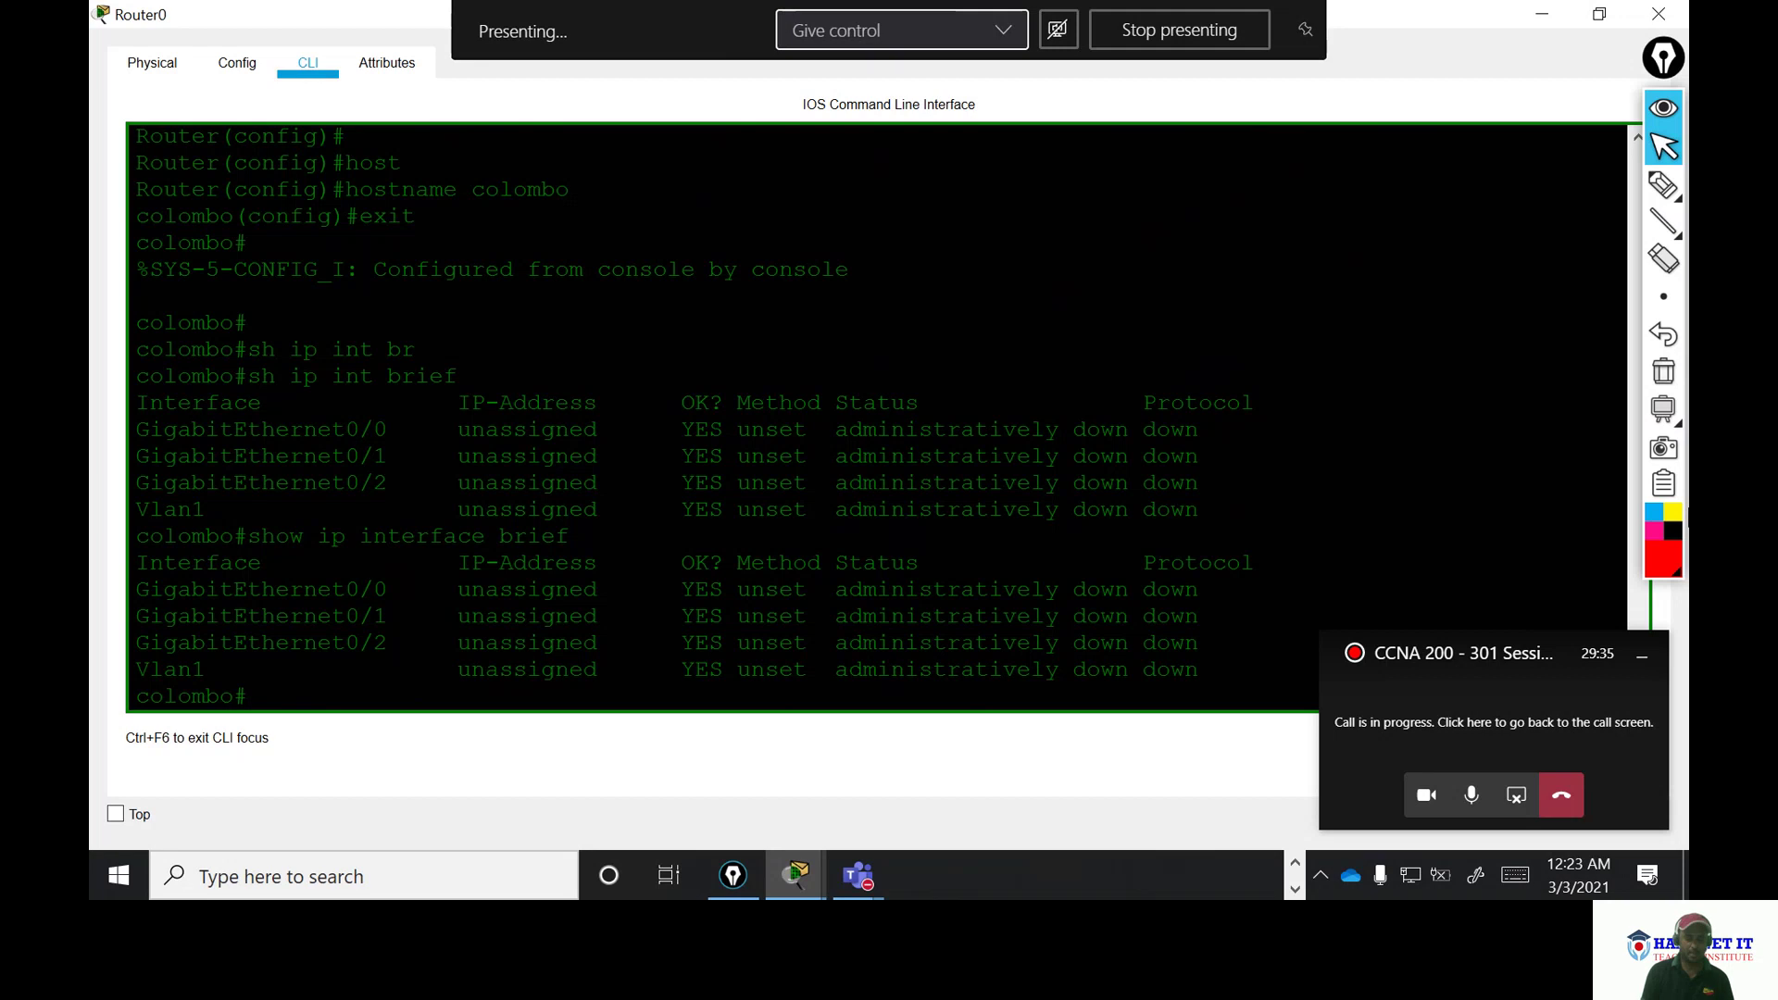
{"action": "type", "text": "conf t"}
{"action": "key", "text": "Return"}
{"action": "key", "text": "Return"}
{"action": "key", "text": "Return"}
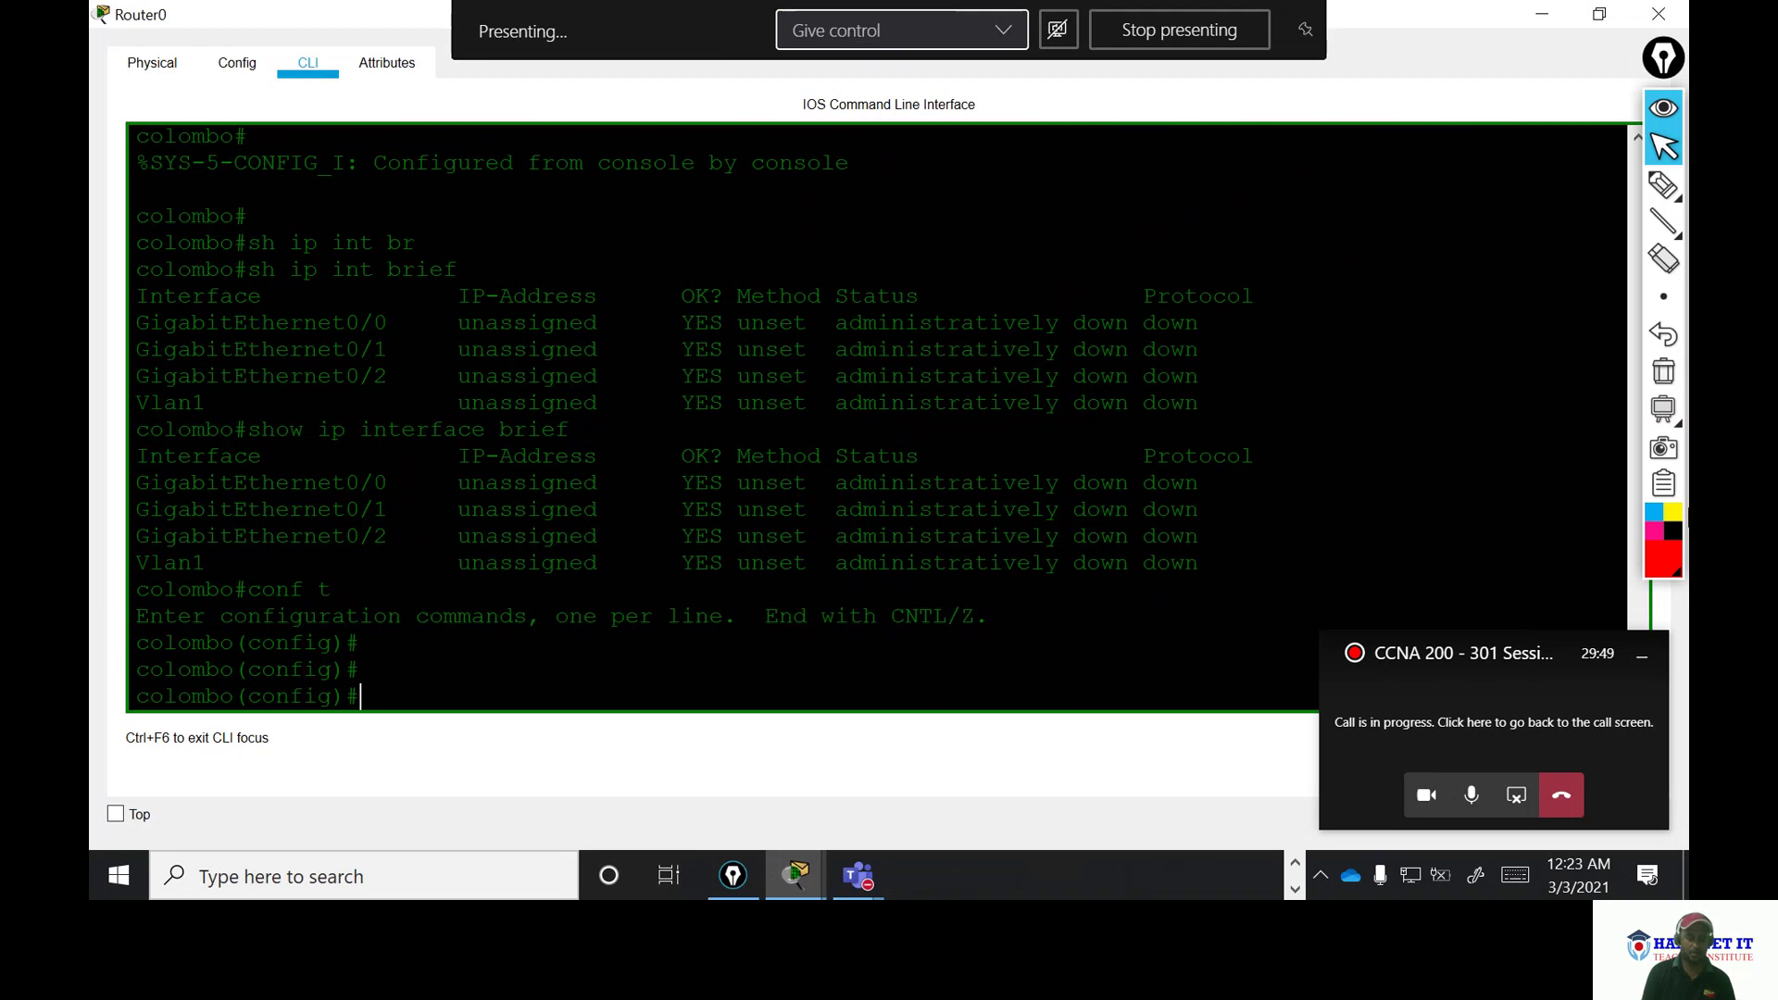
{"action": "type", "text": "interface"}
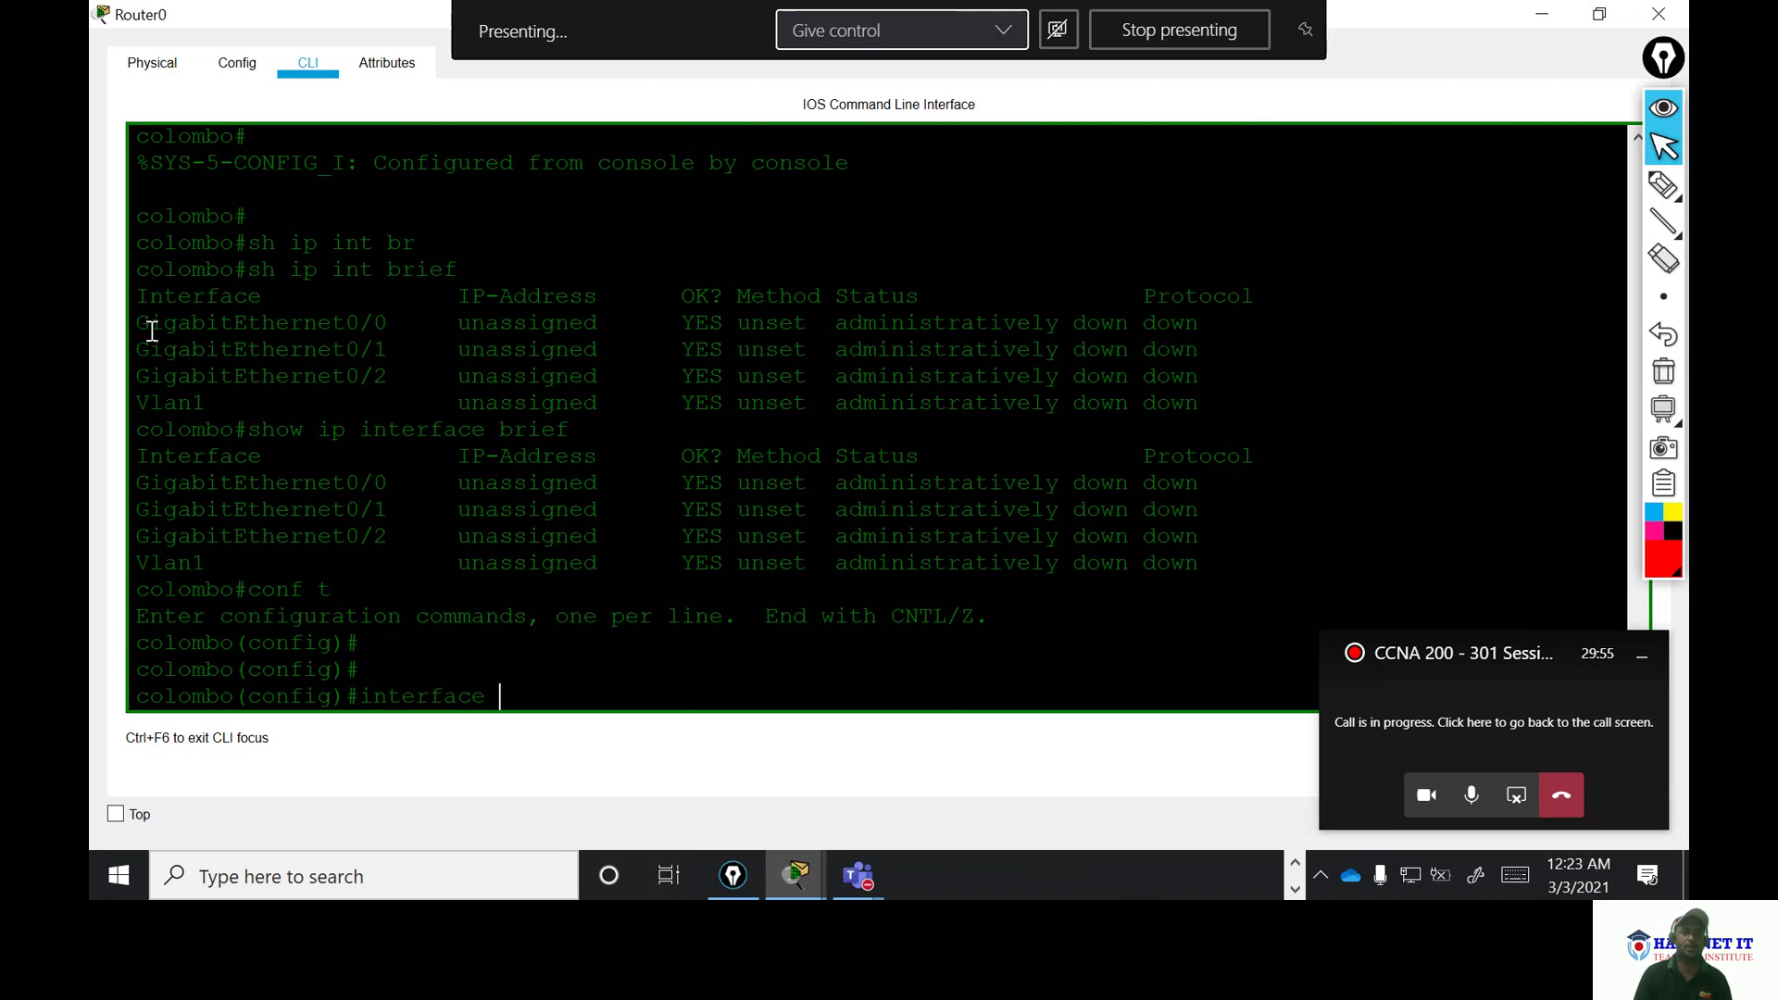
{"action": "left_click_drag", "start_coordinate": [138, 321], "coordinate": [389, 326]}
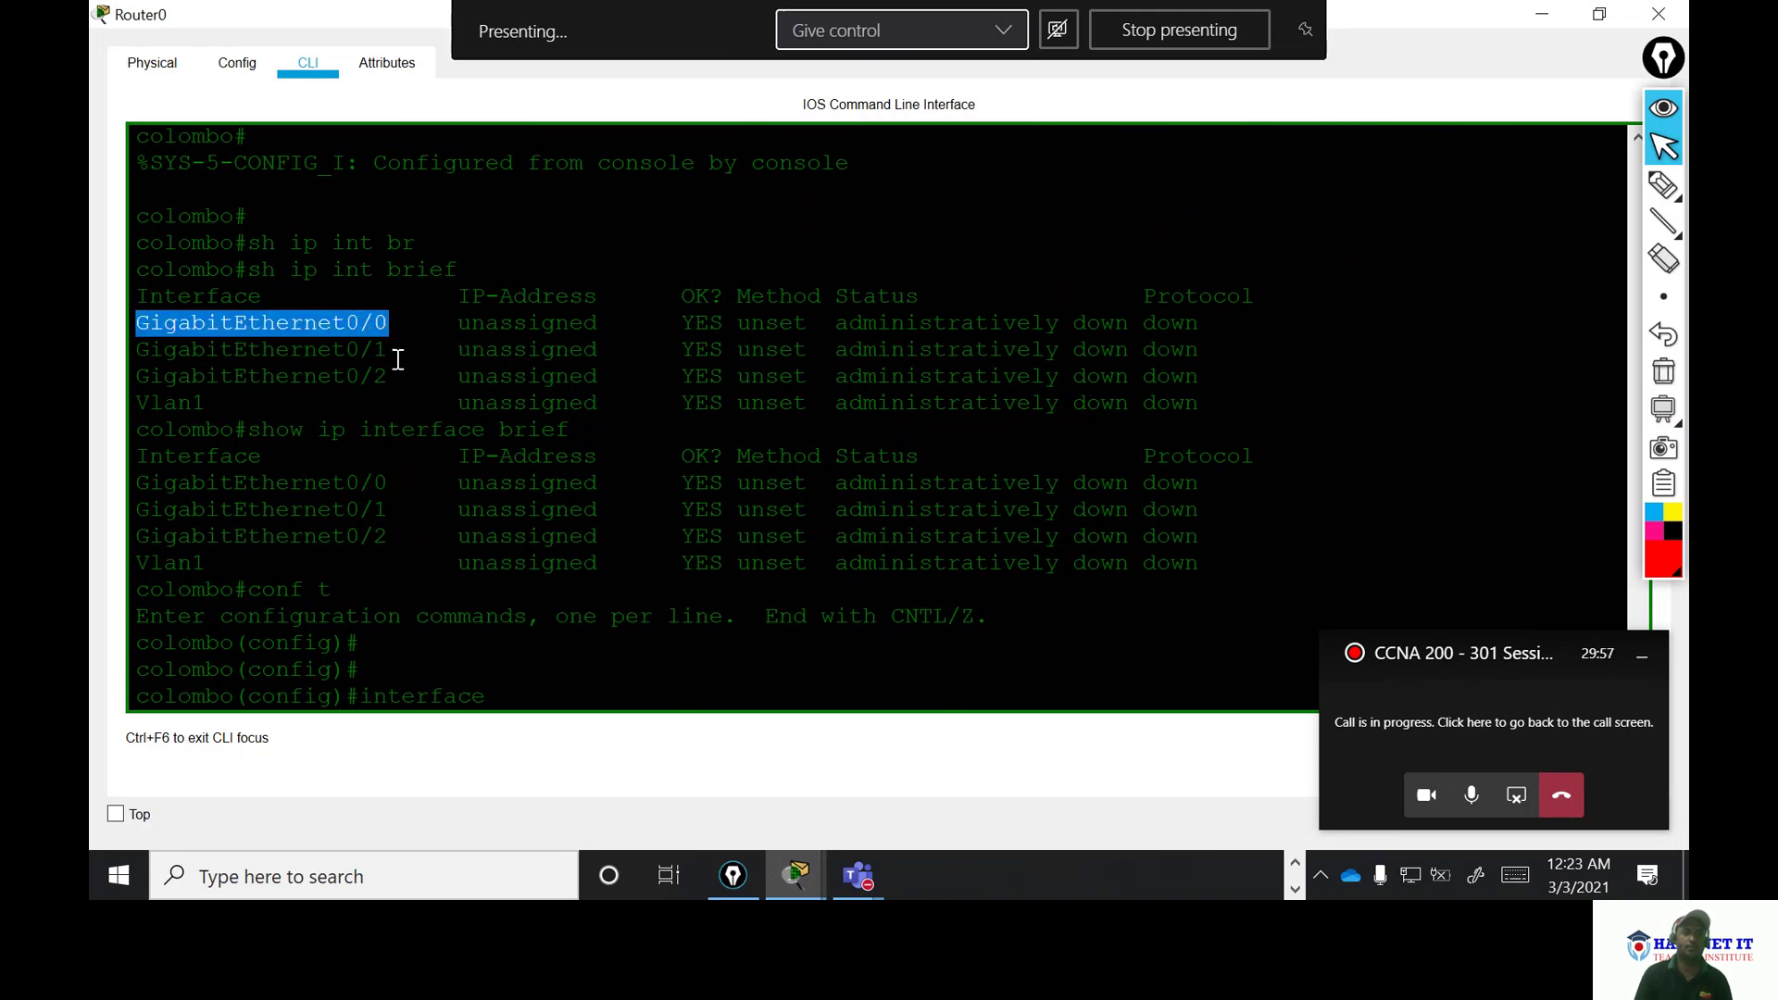
{"action": "right_click", "coordinate": [502, 702]}
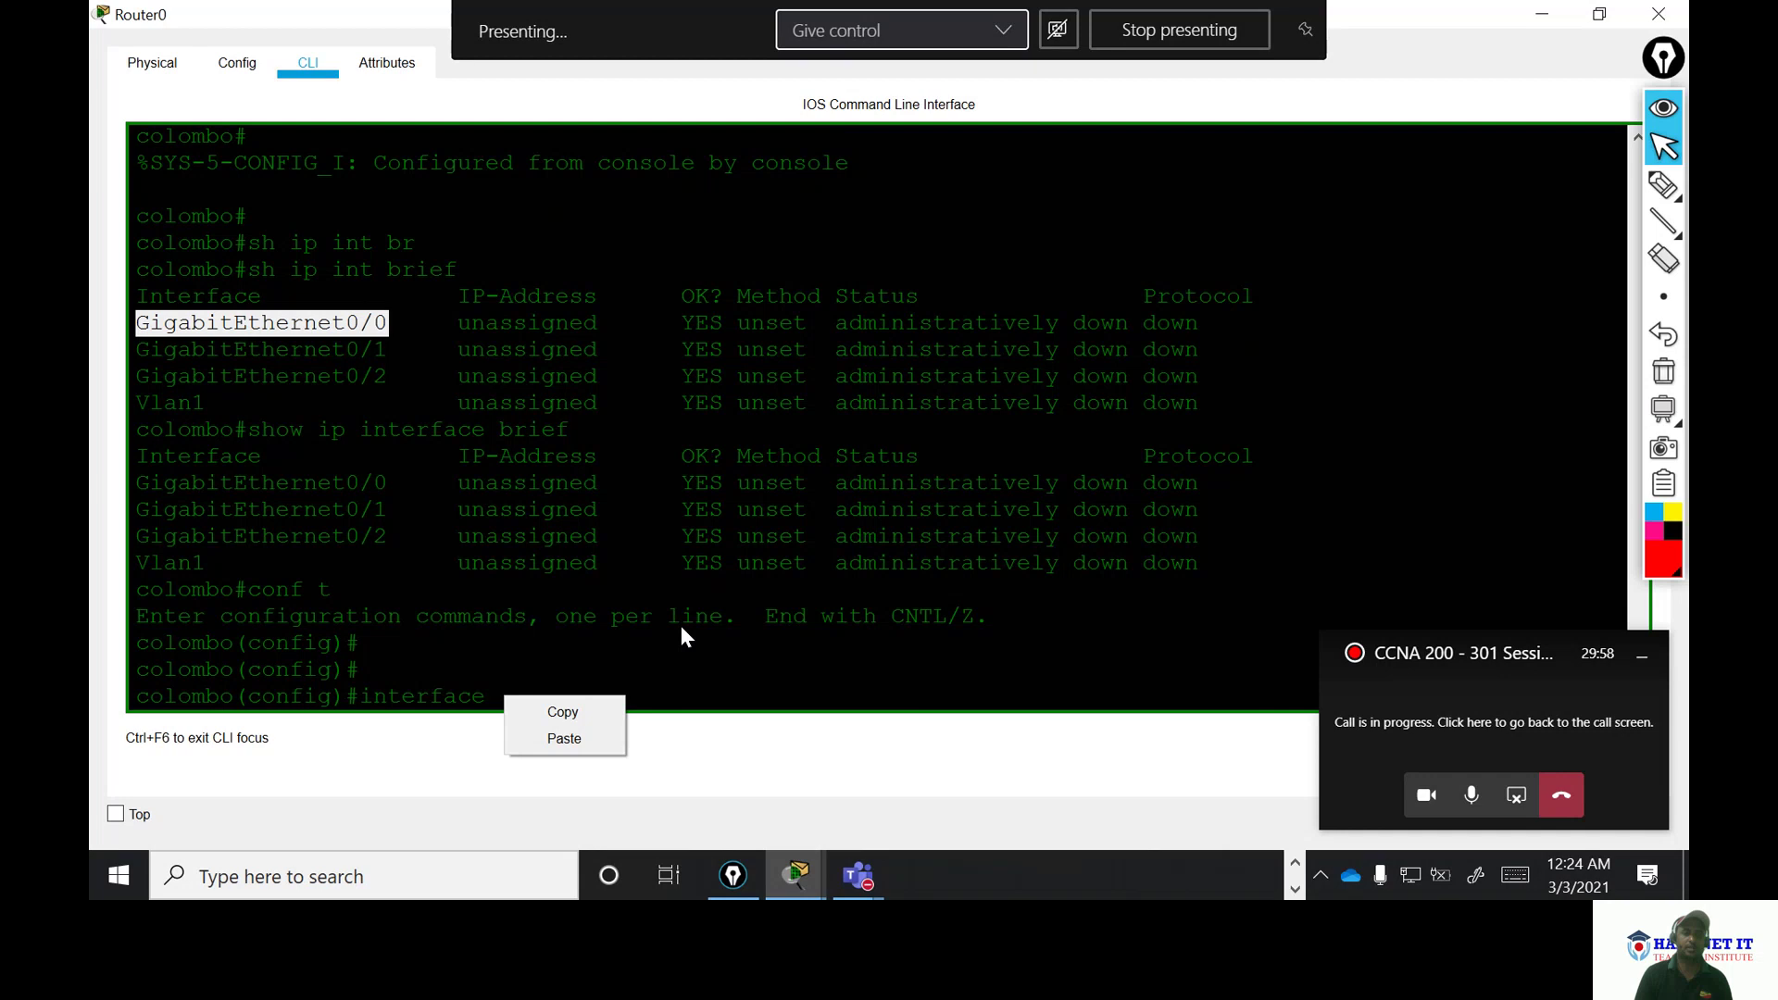
{"action": "left_click", "coordinate": [567, 739]}
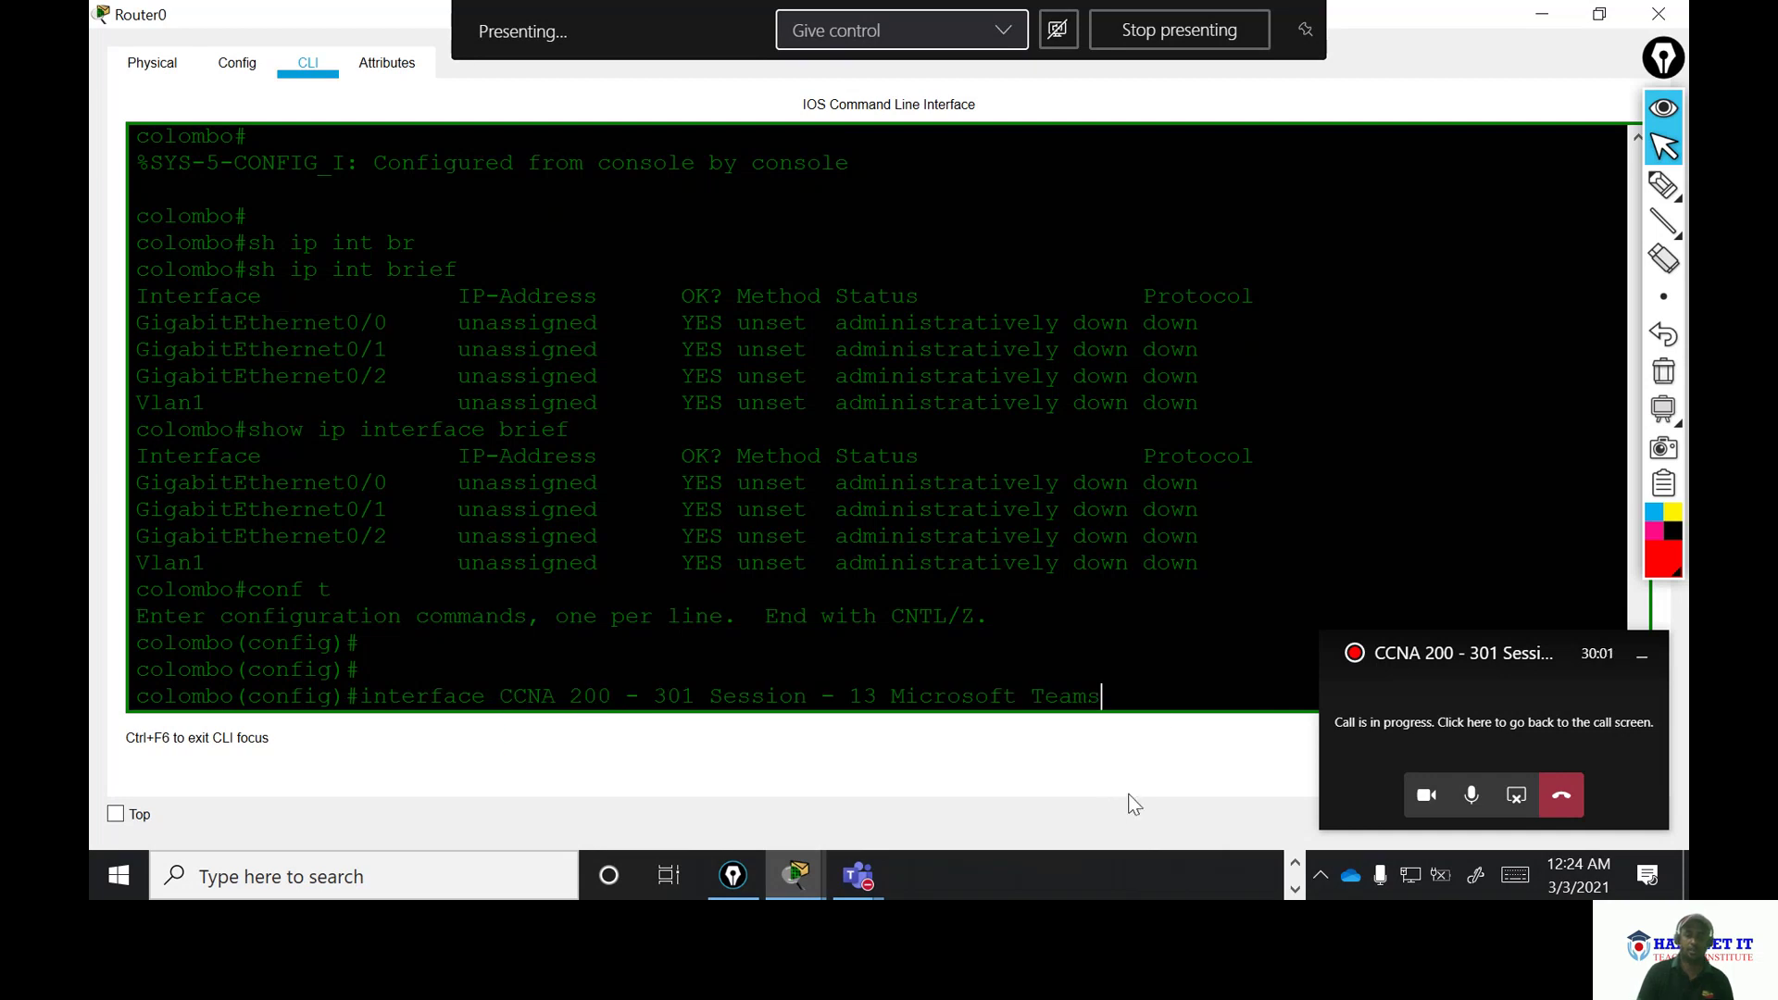
{"action": "key", "text": "BackSpace"}
{"action": "key", "text": "BackSpace"}
{"action": "key", "text": "BackSpace"}
{"action": "key", "text": "BackSpace"}
{"action": "key", "text": "BackSpace"}
{"action": "key", "text": "BackSpace"}
{"action": "key", "text": "BackSpace"}
{"action": "key", "text": "BackSpace"}
{"action": "key", "text": "BackSpace"}
{"action": "key", "text": "BackSpace"}
{"action": "key", "text": "BackSpace"}
{"action": "key", "text": "BackSpace"}
{"action": "key", "text": "BackSpace"}
{"action": "key", "text": "BackSpace"}
{"action": "key", "text": "BackSpace"}
{"action": "key", "text": "BackSpace"}
{"action": "key", "text": "BackSpace"}
{"action": "key", "text": "BackSpace"}
{"action": "key", "text": "BackSpace"}
{"action": "key", "text": "BackSpace"}
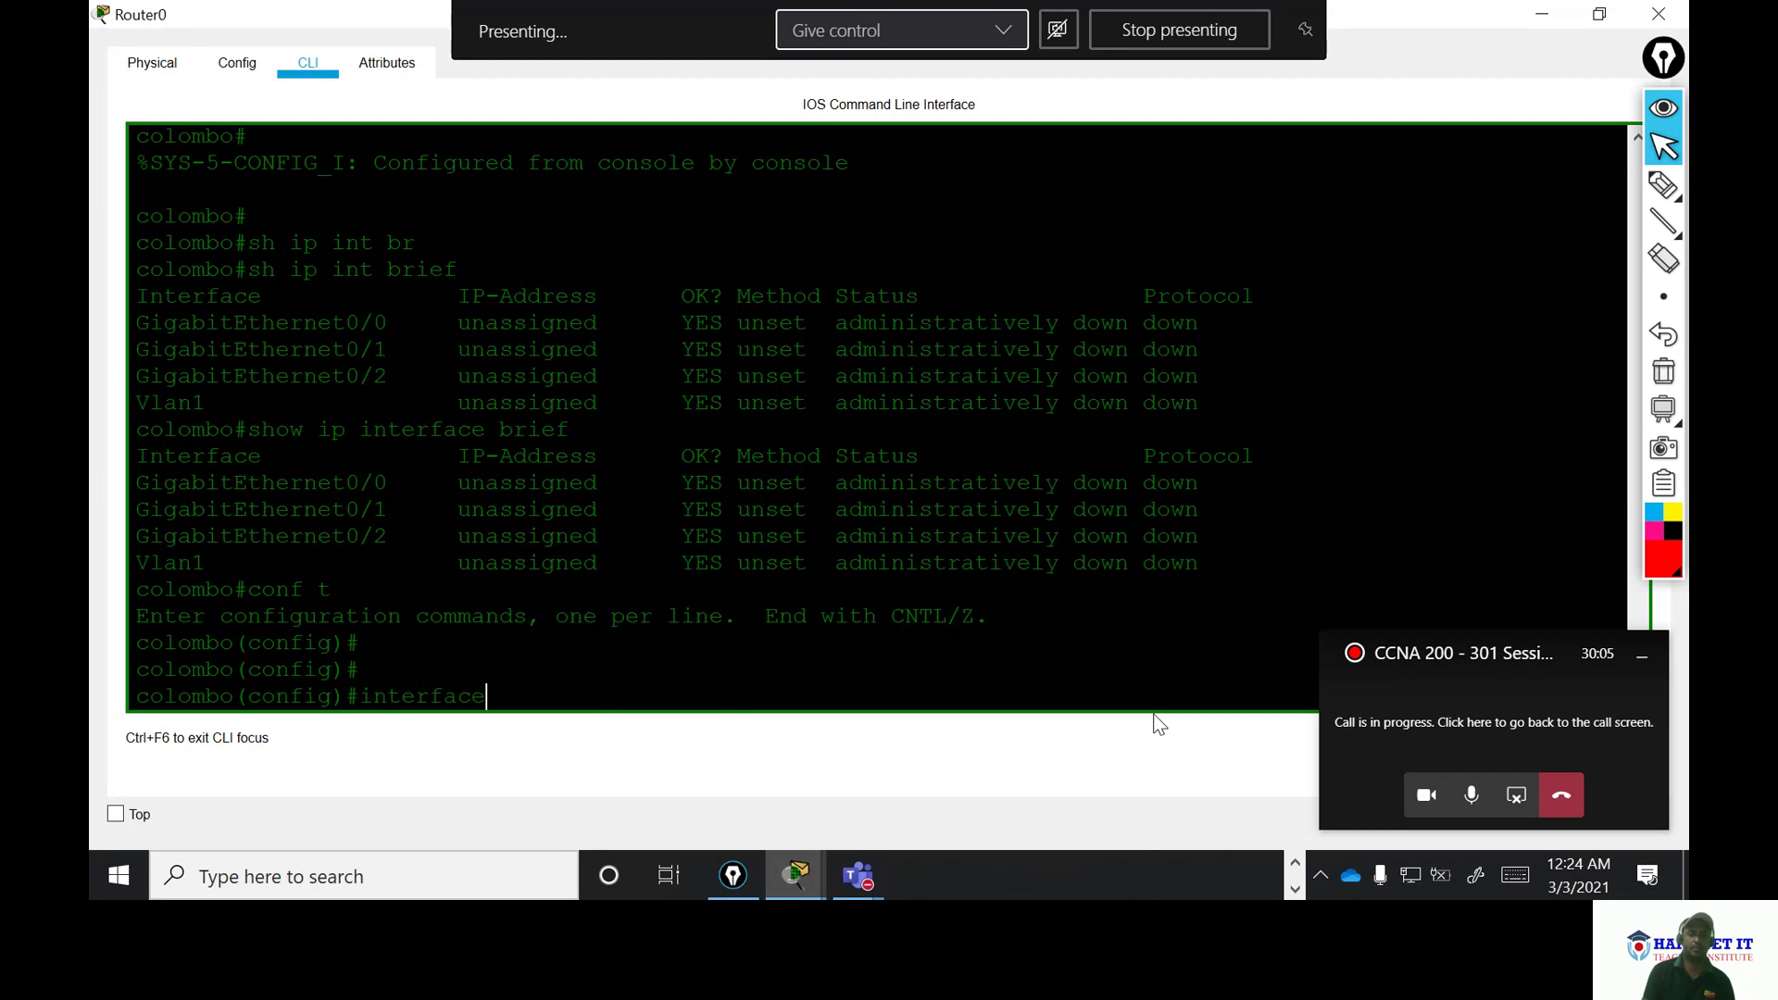
- Complete and run the command "interface gigabitethernet0/0" to enter that interface's configuration mode
{"action": "type", "text": "gi"}
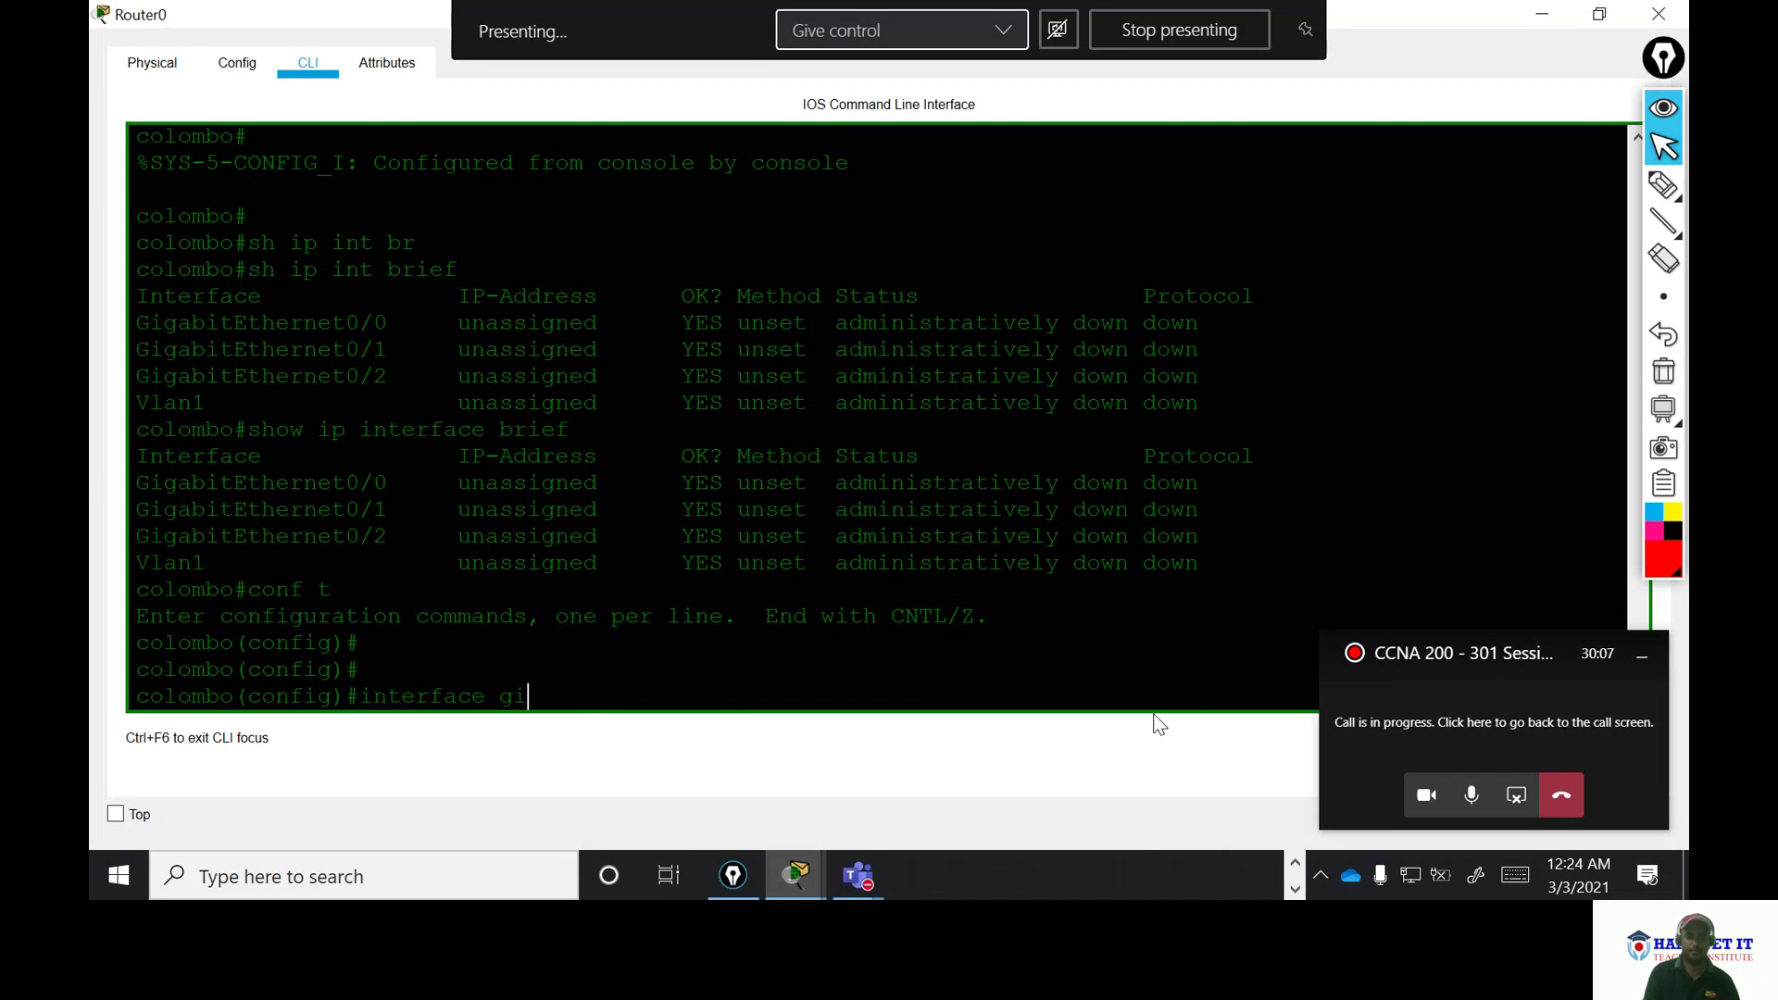
{"action": "type", "text": "gav"}
{"action": "key", "text": "BackSpace"}
{"action": "type", "text": "bitethernet0/"}
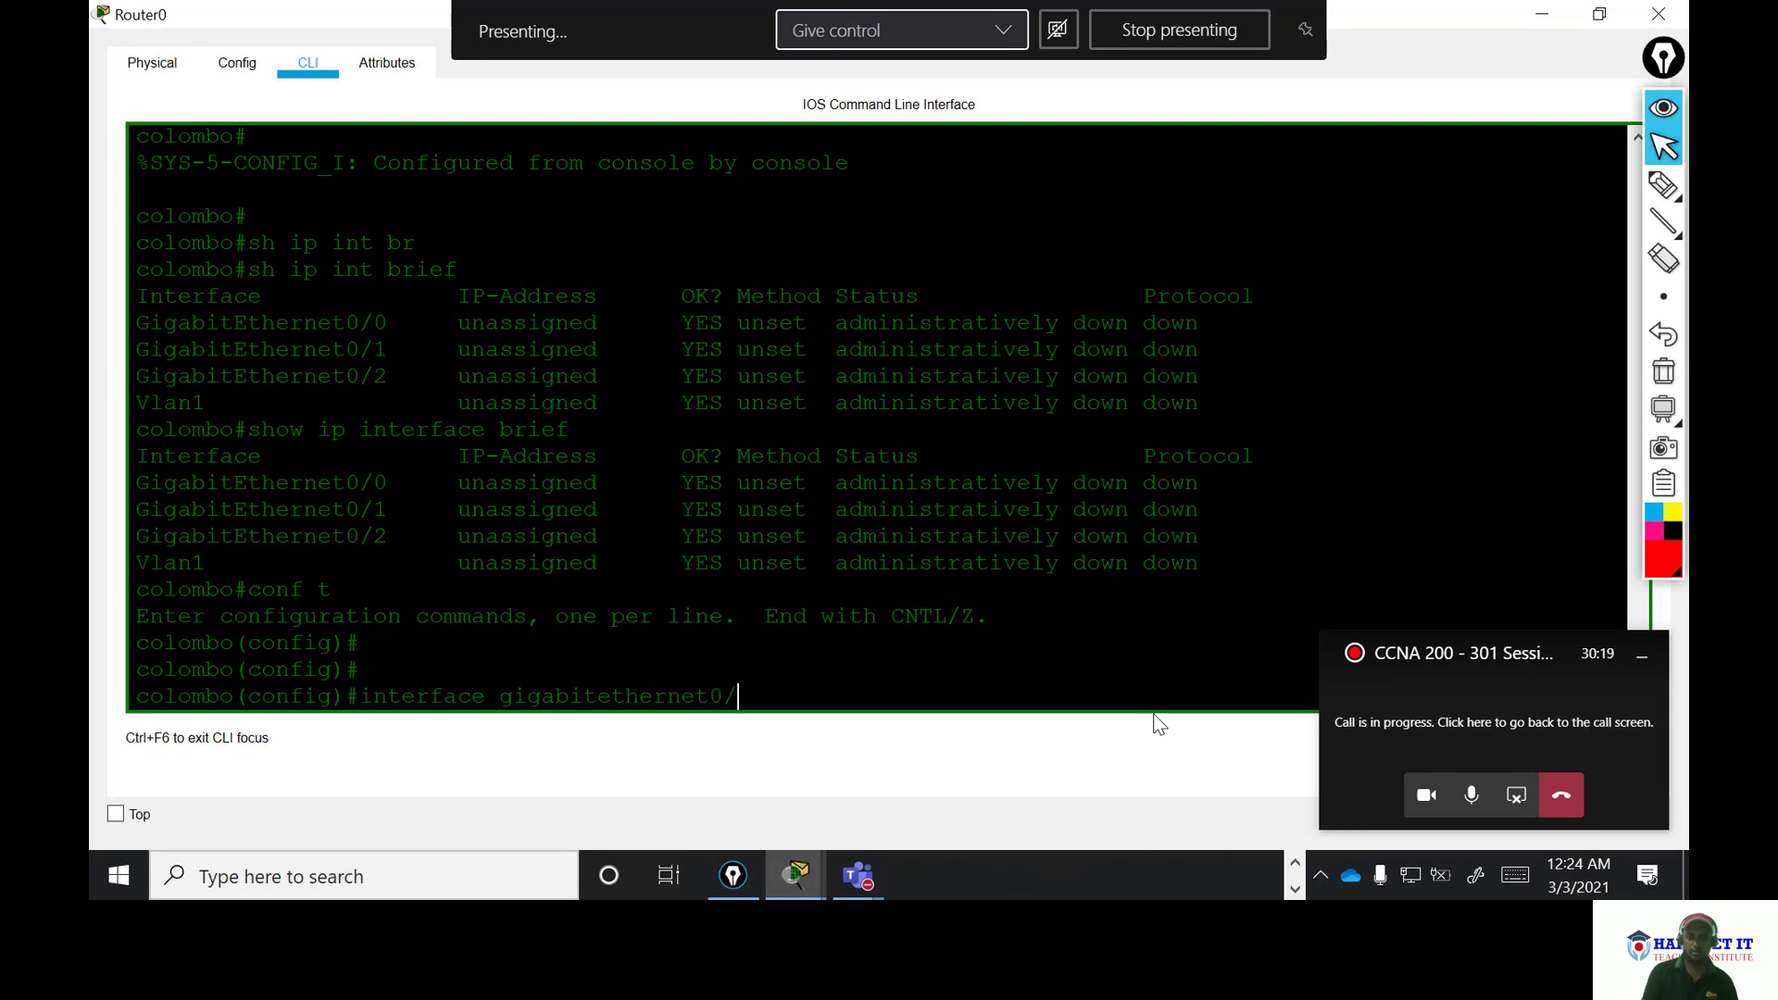
{"action": "type", "text": "0"}
{"action": "key", "text": "Return"}
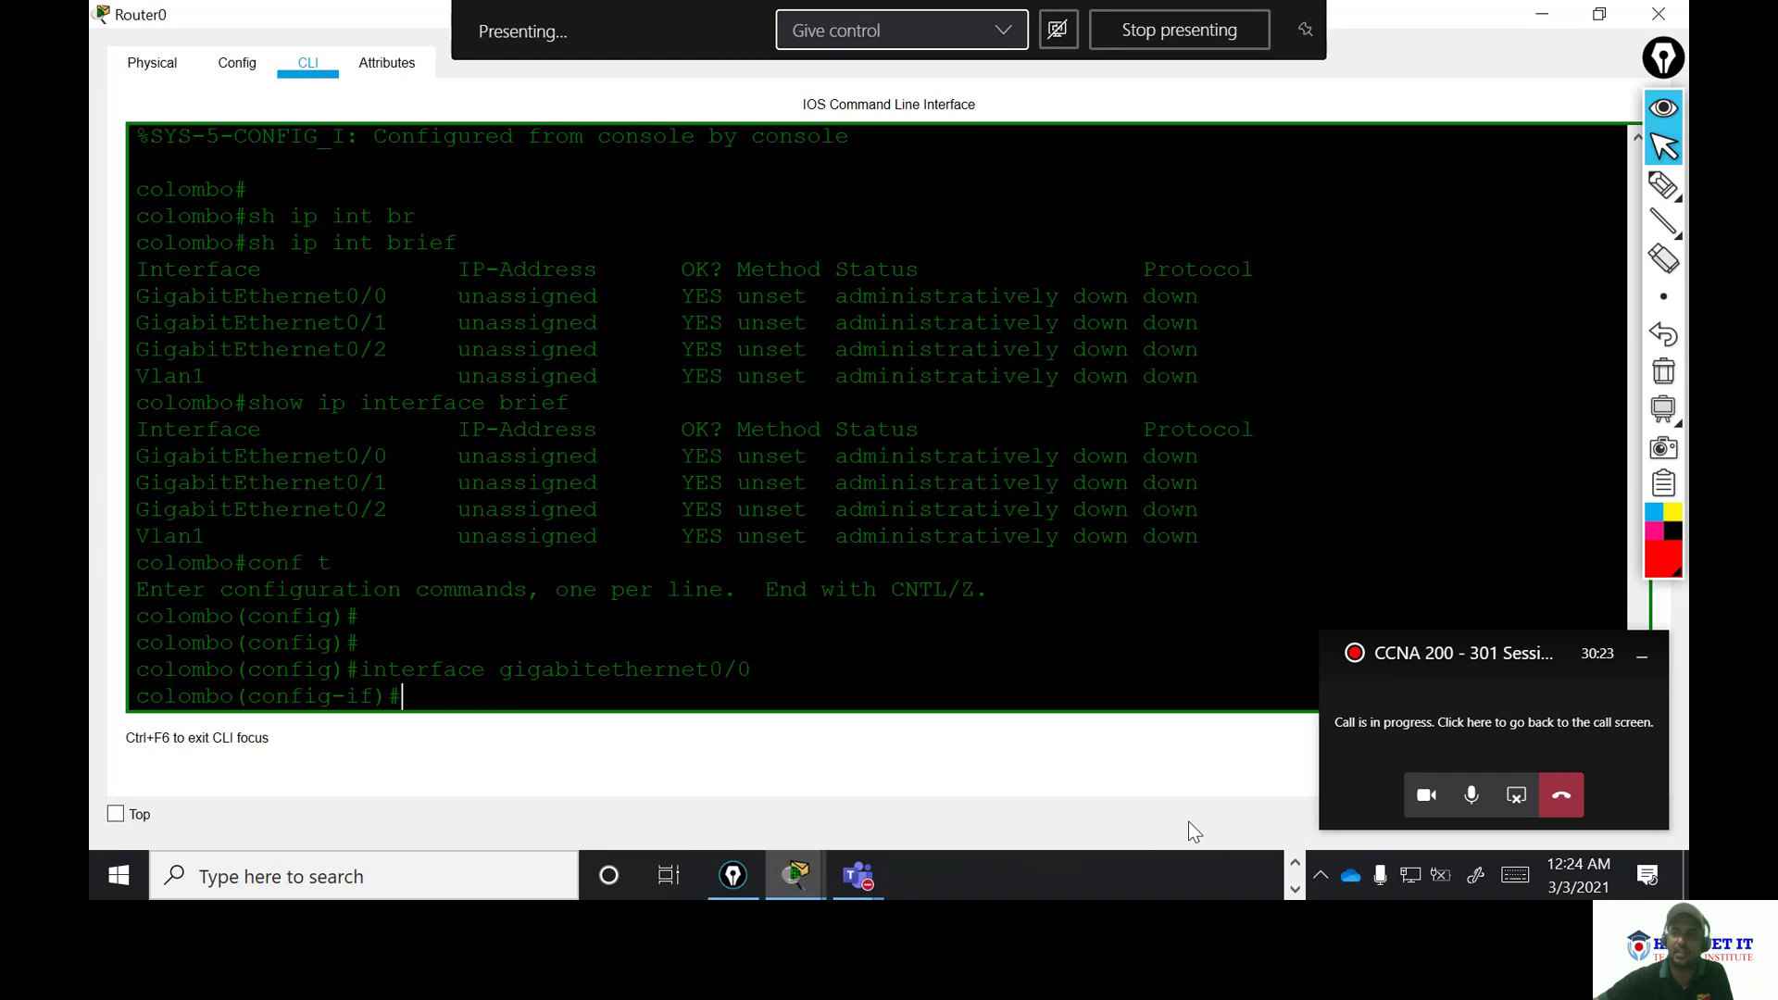
- Circle the (config-if)# prompt in red with the pen and handwrite "Interface" beside the CLI output
{"action": "left_click", "coordinate": [1664, 185]}
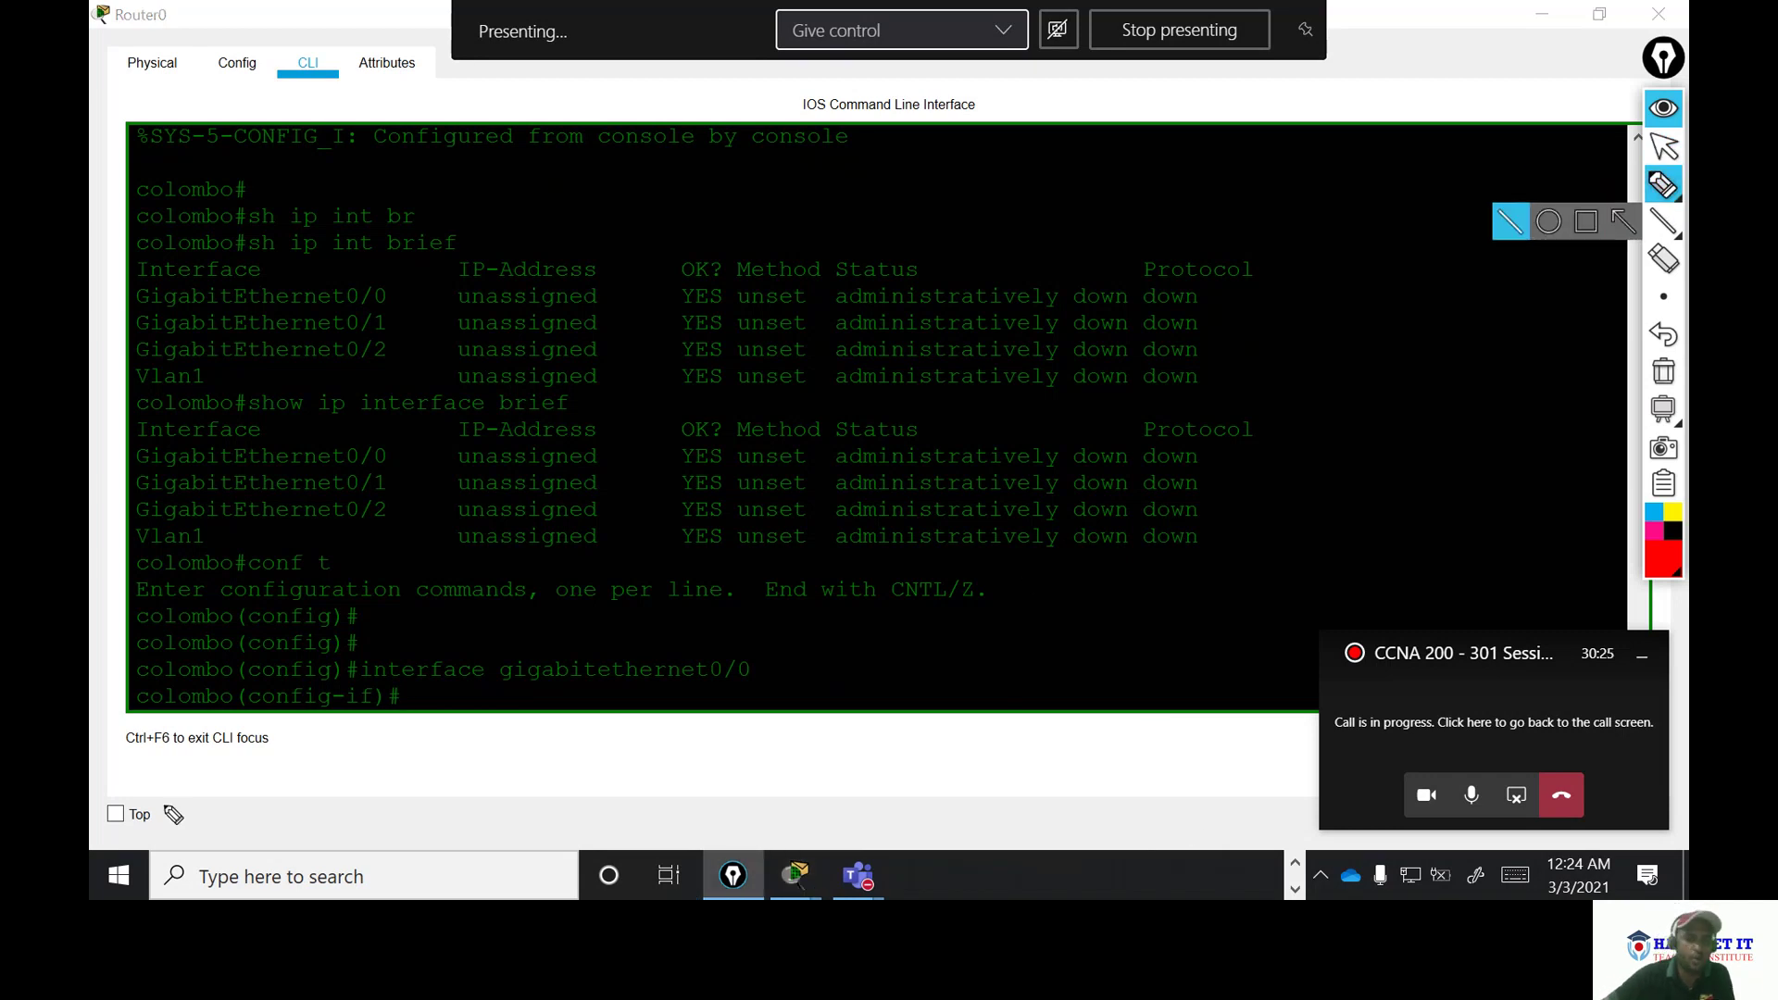
{"action": "mouse_move", "coordinate": [222, 705]}
{"action": "left_mouse_down"}
{"action": "mouse_move", "coordinate": [329, 677]}
{"action": "mouse_move", "coordinate": [383, 680]}
{"action": "mouse_move", "coordinate": [416, 709]}
{"action": "mouse_move", "coordinate": [199, 721]}
{"action": "left_mouse_up"}
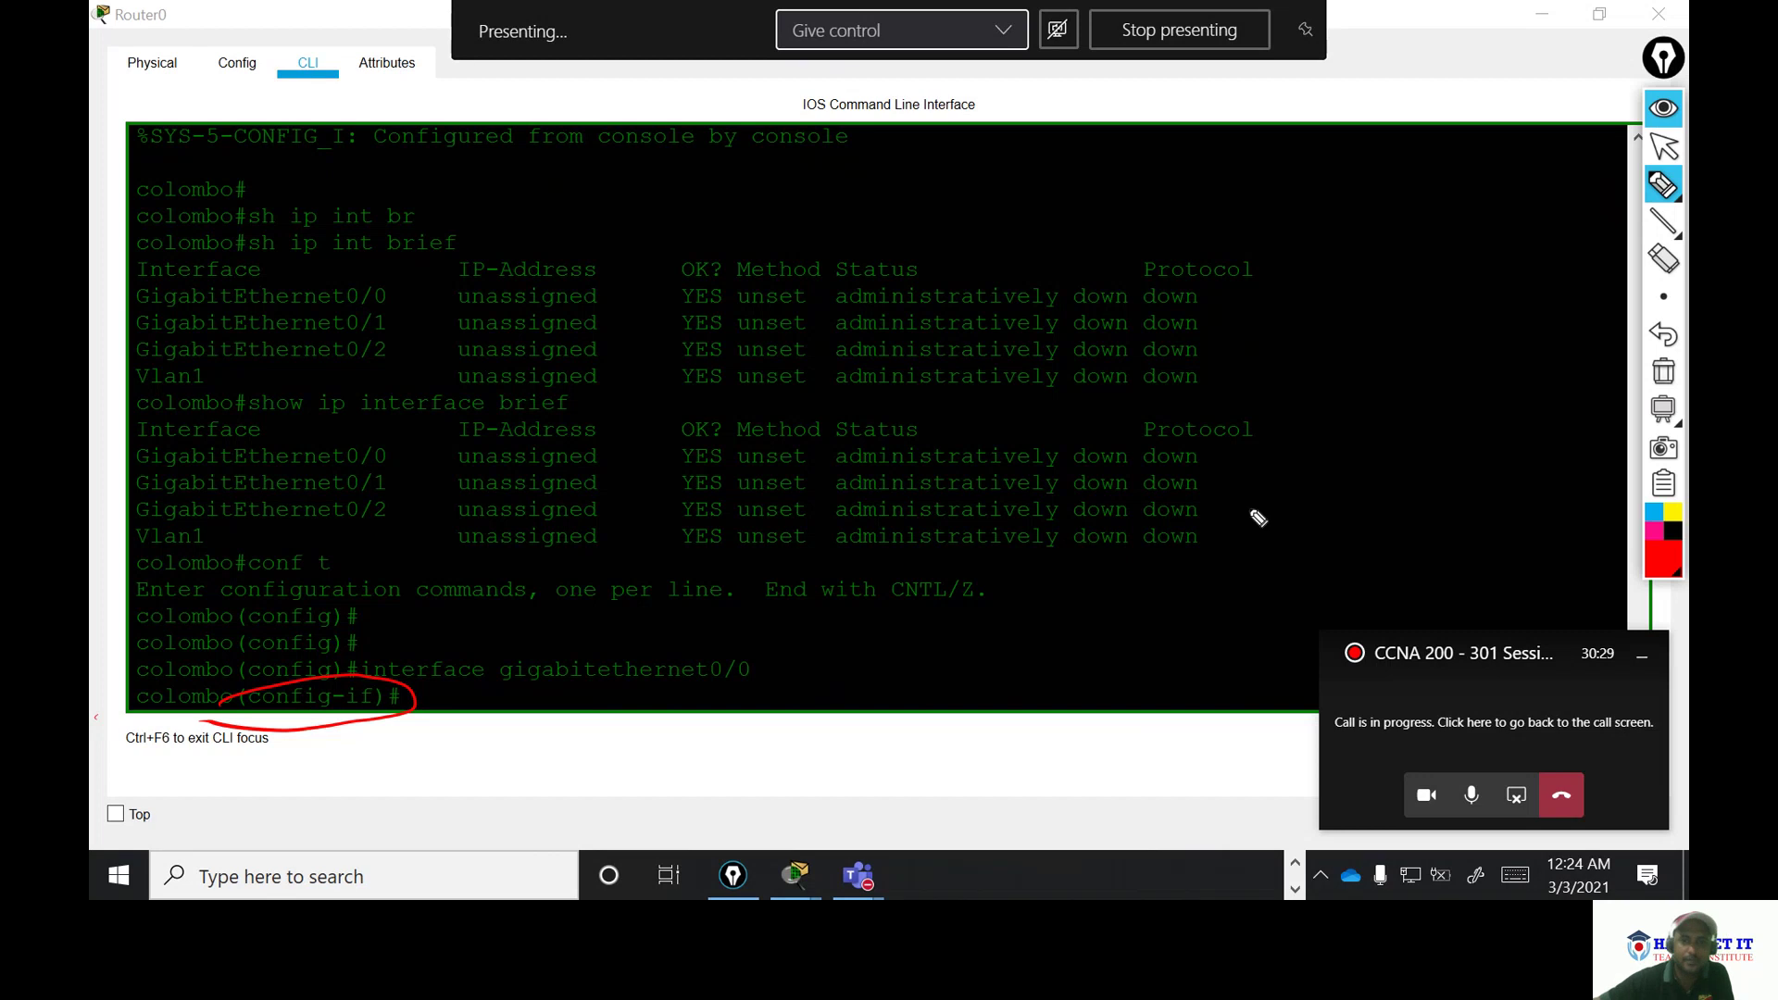
{"action": "left_click_drag", "start_coordinate": [1240, 508], "coordinate": [1215, 508]}
{"action": "mouse_move", "coordinate": [1071, 608]}
{"action": "left_mouse_down"}
{"action": "mouse_move", "coordinate": [1064, 627]}
{"action": "mouse_move", "coordinate": [1219, 603]}
{"action": "mouse_move", "coordinate": [1260, 556]}
{"action": "mouse_move", "coordinate": [1311, 579]}
{"action": "mouse_move", "coordinate": [1371, 535]}
{"action": "left_mouse_up"}
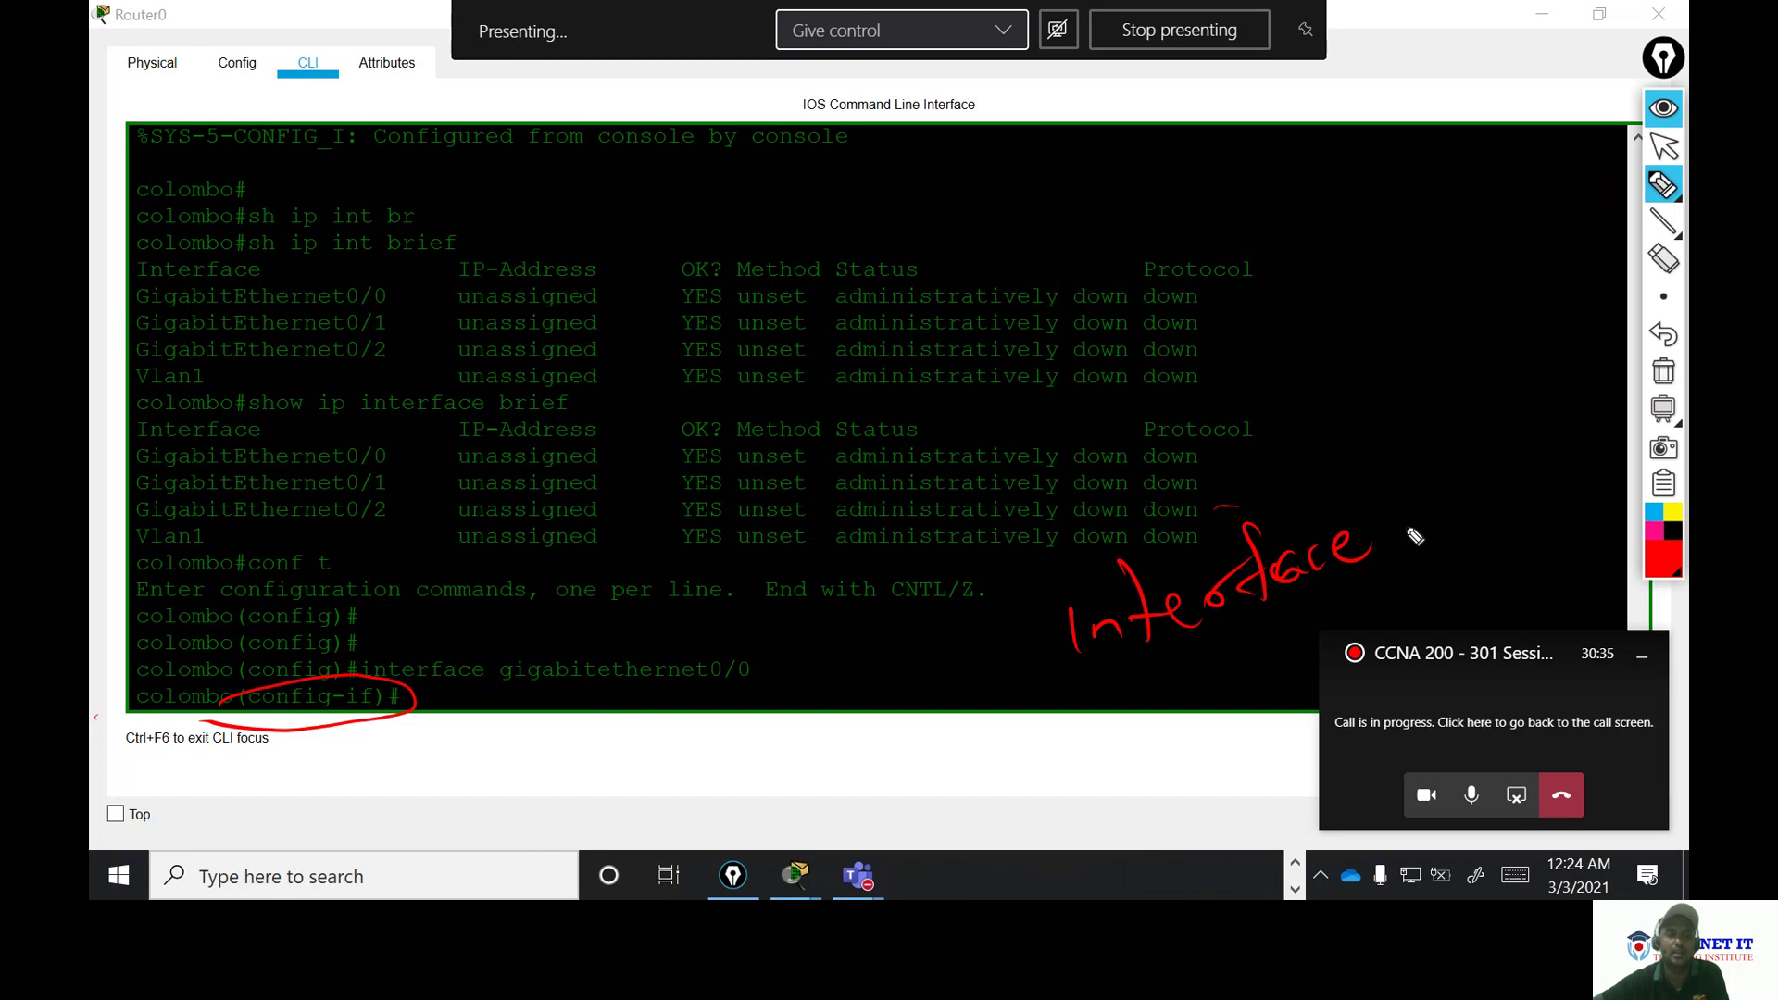
- Handwrite "Hostname (config-if)" with an underline and an arrow to "Interface mode", and clear the annotations
{"action": "left_click_drag", "start_coordinate": [943, 162], "coordinate": [959, 226]}
{"action": "mouse_move", "coordinate": [938, 195]}
{"action": "left_mouse_down"}
{"action": "mouse_move", "coordinate": [978, 198]}
{"action": "mouse_move", "coordinate": [975, 213]}
{"action": "mouse_move", "coordinate": [1016, 196]}
{"action": "mouse_move", "coordinate": [1027, 213]}
{"action": "mouse_move", "coordinate": [1029, 197]}
{"action": "mouse_move", "coordinate": [1205, 181]}
{"action": "mouse_move", "coordinate": [1342, 198]}
{"action": "mouse_move", "coordinate": [1412, 121]}
{"action": "mouse_move", "coordinate": [1403, 189]}
{"action": "mouse_move", "coordinate": [1450, 144]}
{"action": "mouse_move", "coordinate": [1470, 198]}
{"action": "mouse_move", "coordinate": [1538, 135]}
{"action": "mouse_move", "coordinate": [1580, 173]}
{"action": "left_mouse_up"}
{"action": "left_click_drag", "start_coordinate": [1569, 69], "coordinate": [1559, 239]}
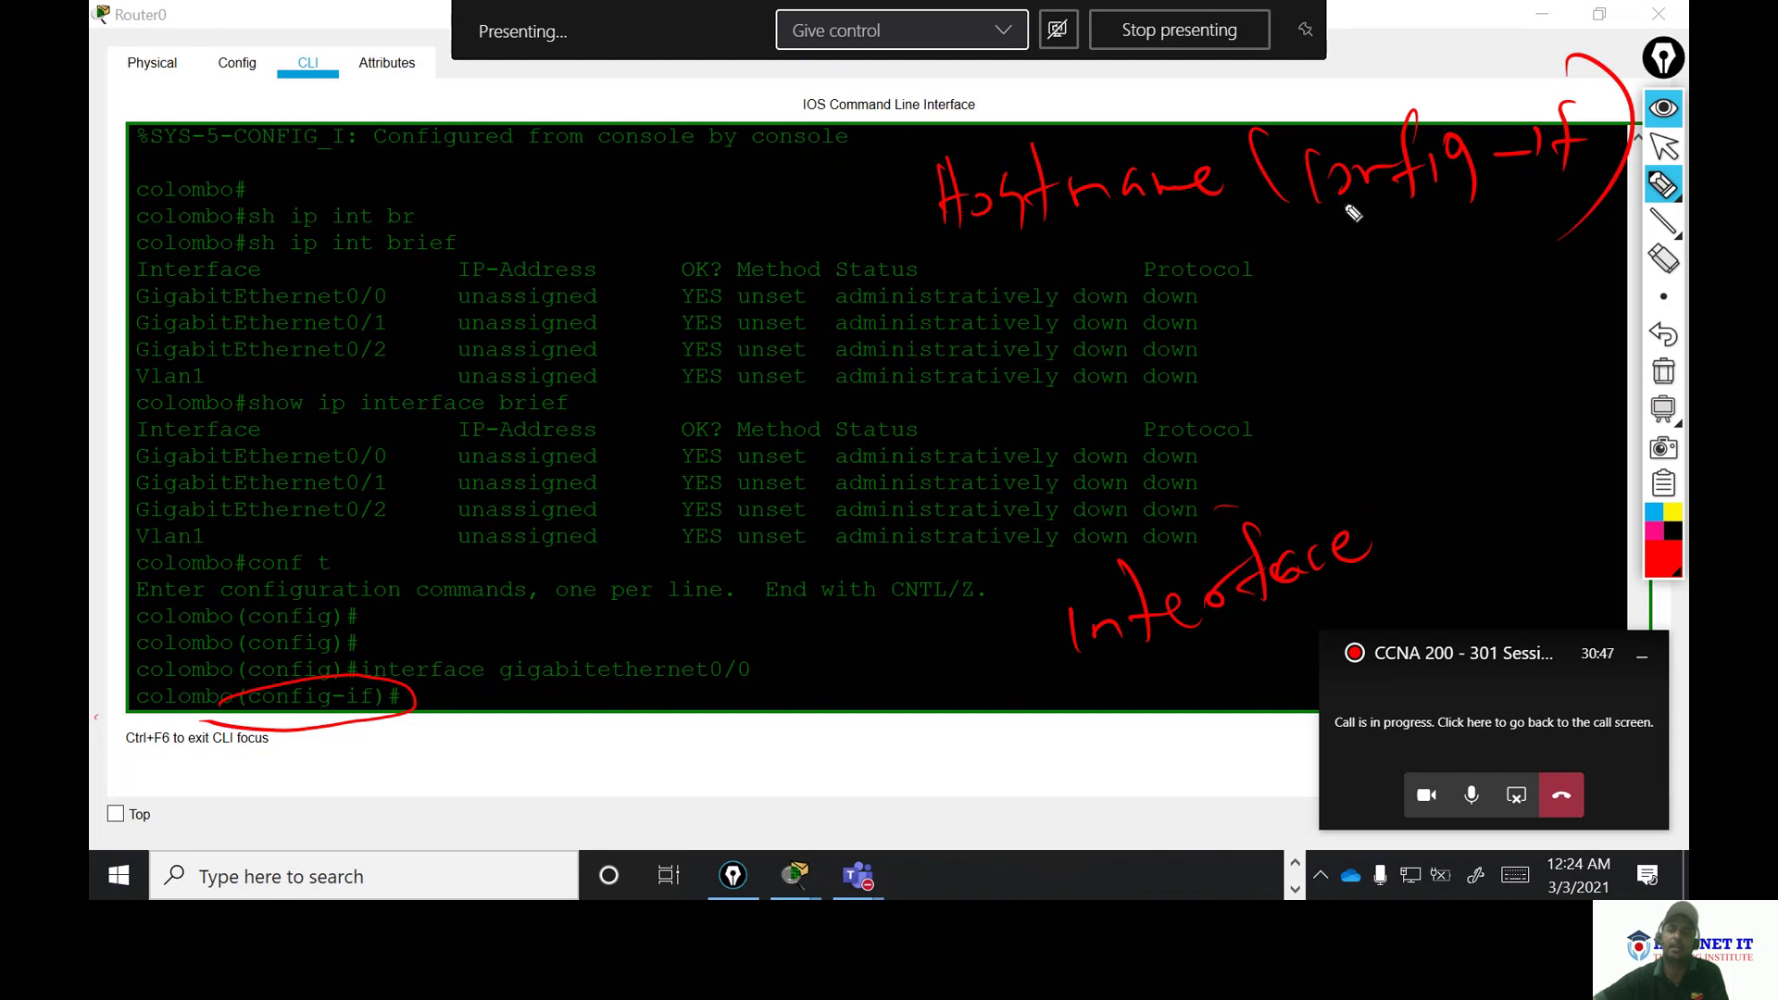
{"action": "left_click_drag", "start_coordinate": [1348, 232], "coordinate": [1542, 191]}
{"action": "mouse_move", "coordinate": [1442, 231]}
{"action": "left_mouse_down"}
{"action": "mouse_move", "coordinate": [1428, 307]}
{"action": "mouse_move", "coordinate": [1475, 315]}
{"action": "left_mouse_up"}
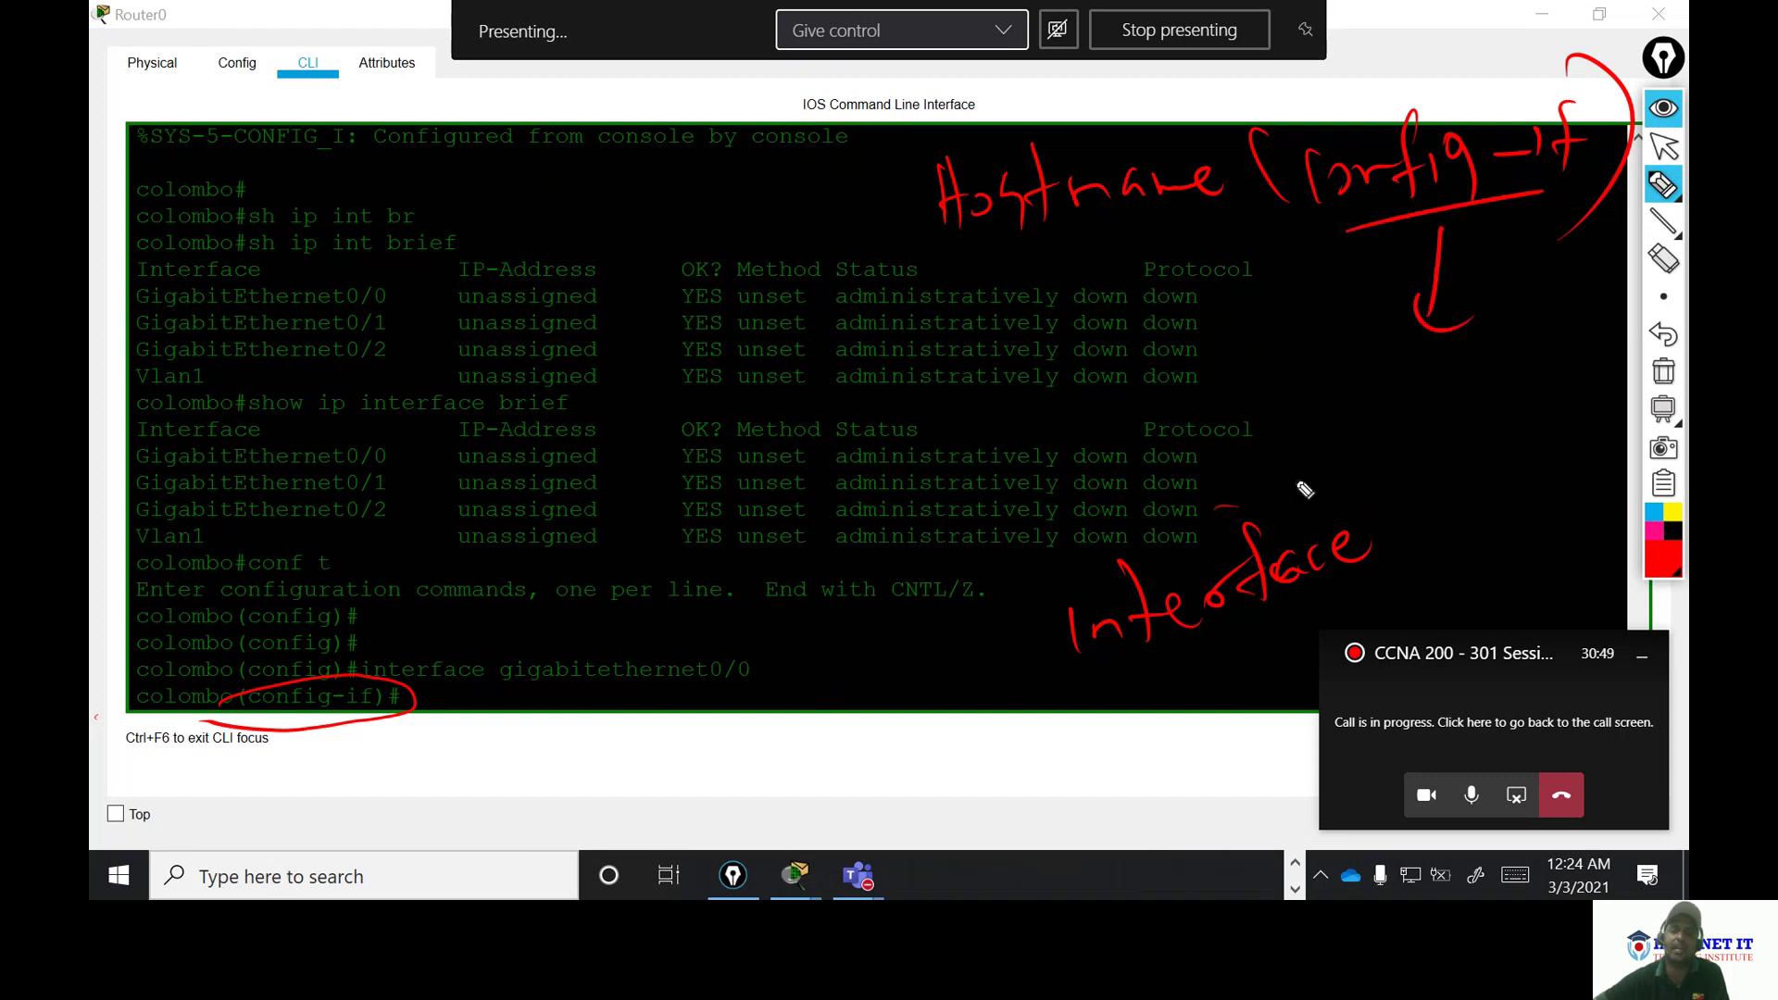
{"action": "mouse_move", "coordinate": [1340, 382]}
{"action": "left_mouse_down"}
{"action": "mouse_move", "coordinate": [1350, 426]}
{"action": "mouse_move", "coordinate": [1408, 430]}
{"action": "left_mouse_up"}
{"action": "mouse_move", "coordinate": [1420, 370]}
{"action": "left_mouse_down"}
{"action": "mouse_move", "coordinate": [1470, 423]}
{"action": "mouse_move", "coordinate": [1535, 367]}
{"action": "mouse_move", "coordinate": [1544, 398]}
{"action": "mouse_move", "coordinate": [1630, 350]}
{"action": "left_mouse_up"}
{"action": "mouse_move", "coordinate": [1417, 474]}
{"action": "left_mouse_down"}
{"action": "mouse_move", "coordinate": [1457, 491]}
{"action": "mouse_move", "coordinate": [1575, 422]}
{"action": "left_mouse_up"}
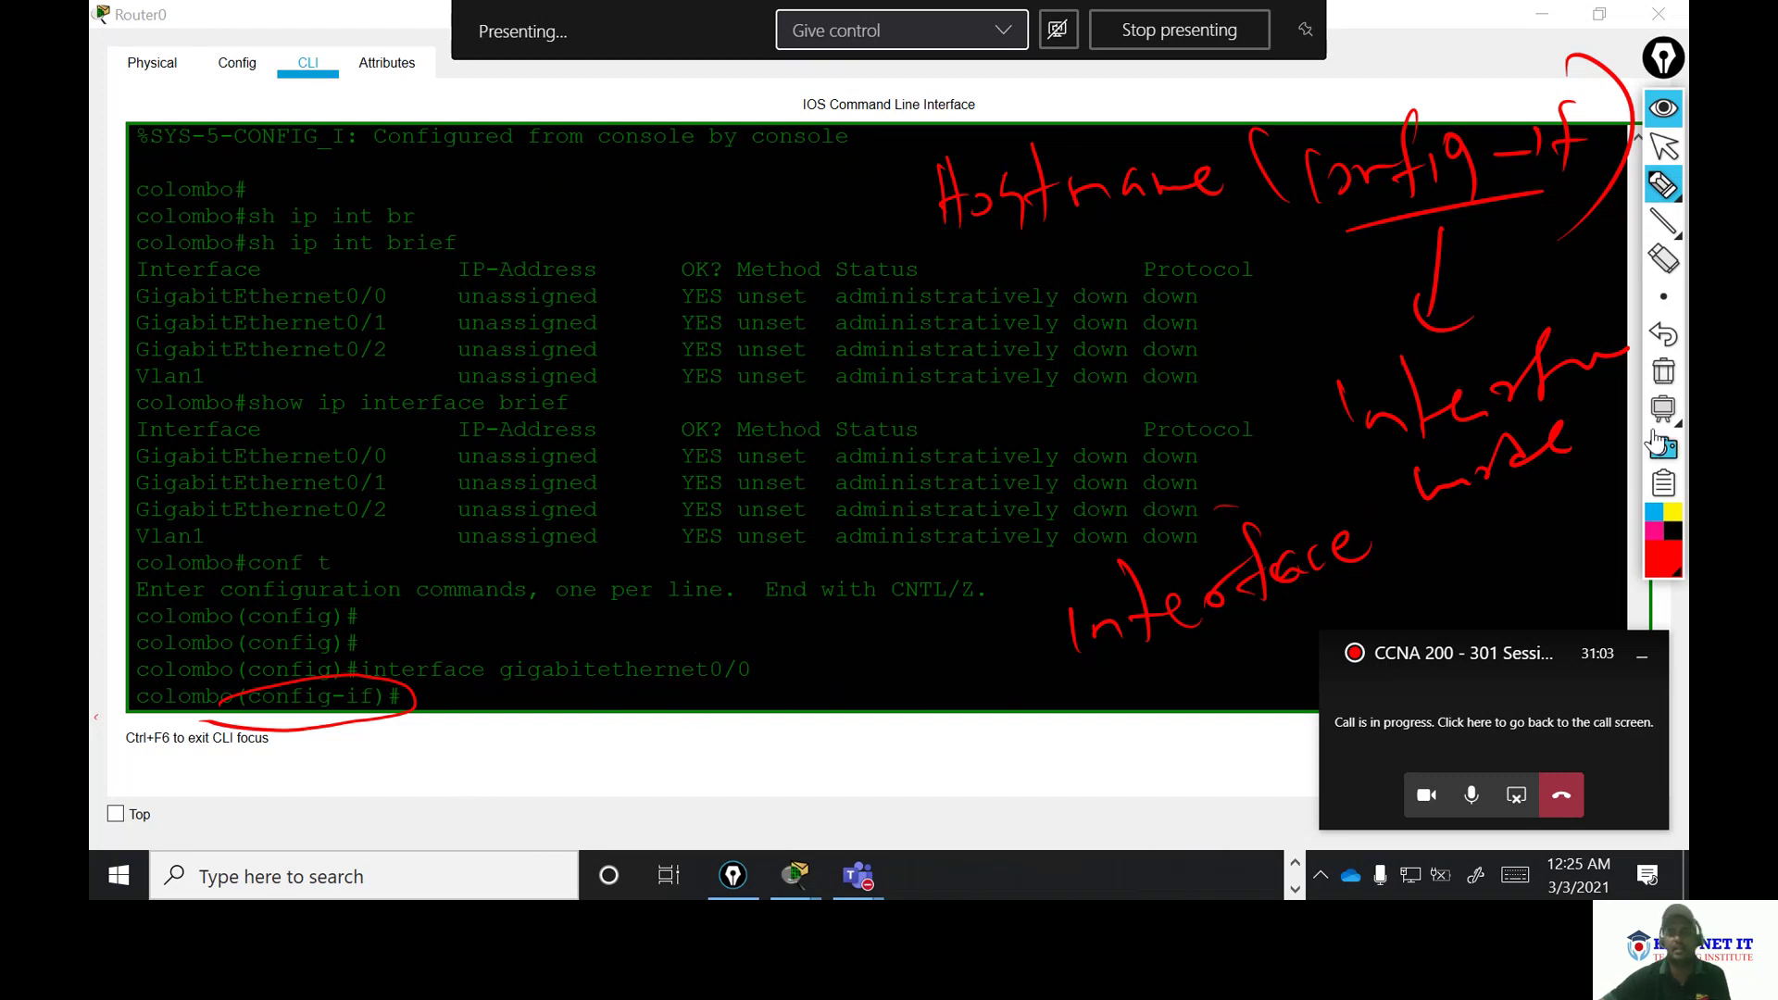
{"action": "left_click", "coordinate": [1663, 372]}
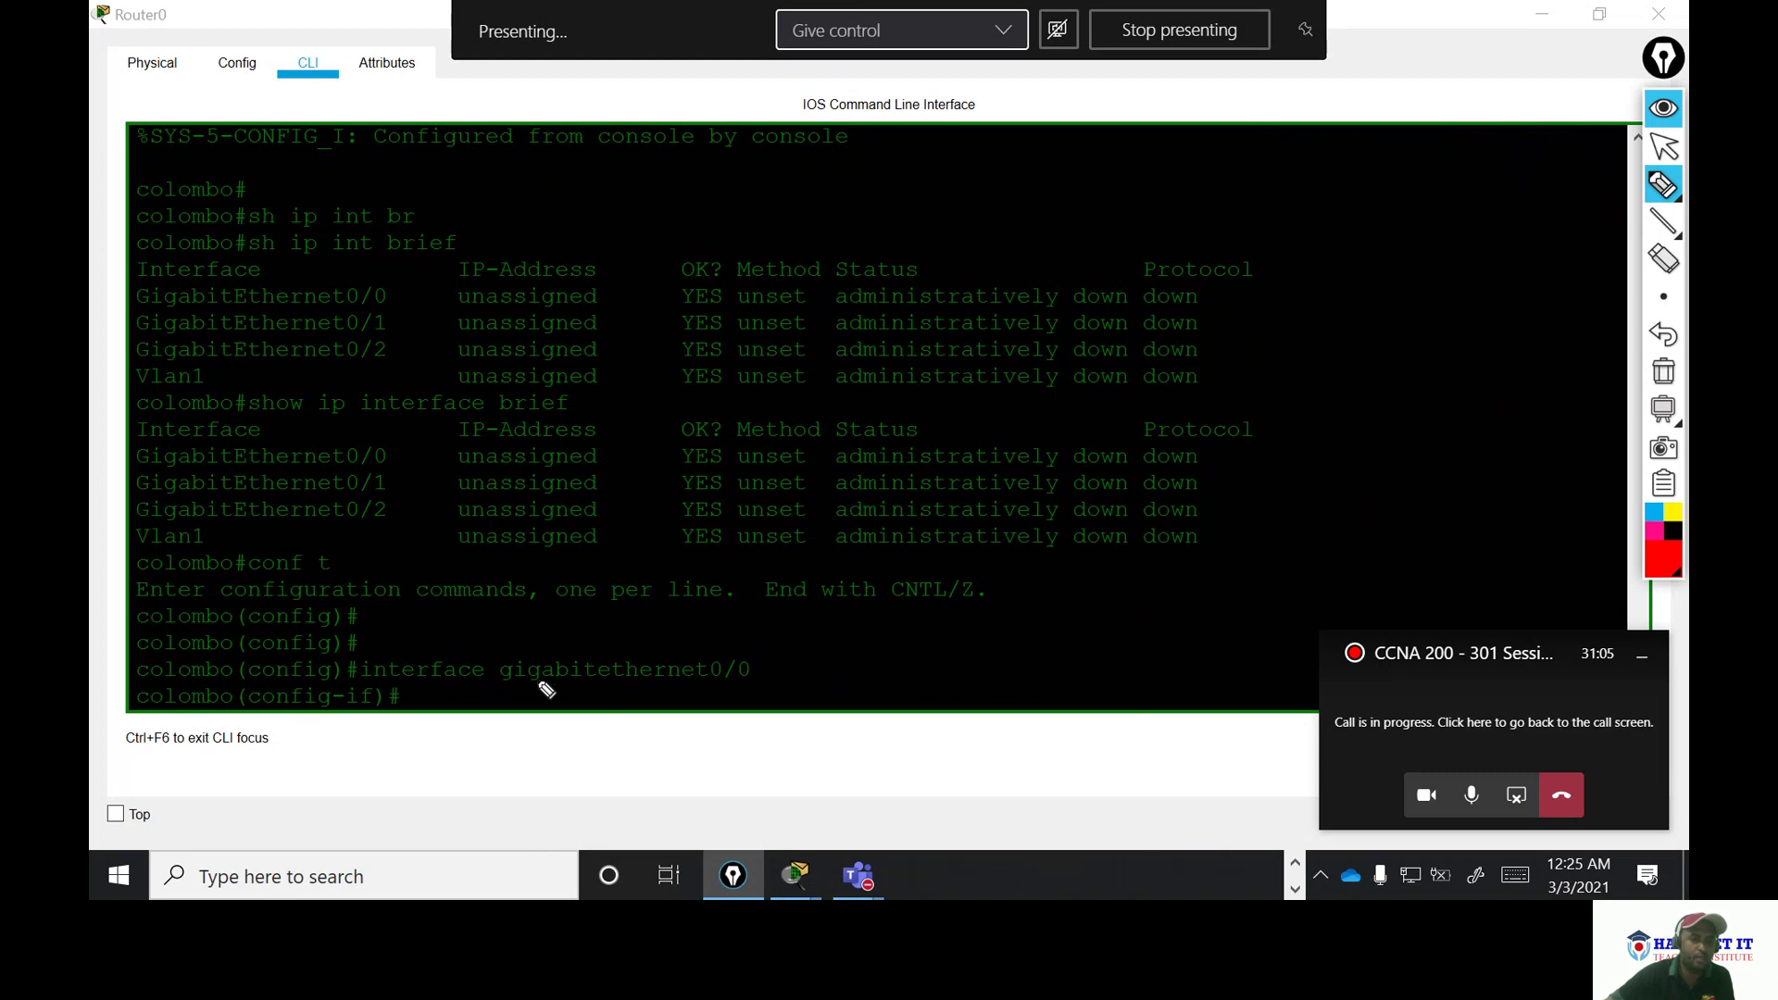
{"action": "left_click", "coordinate": [484, 678]}
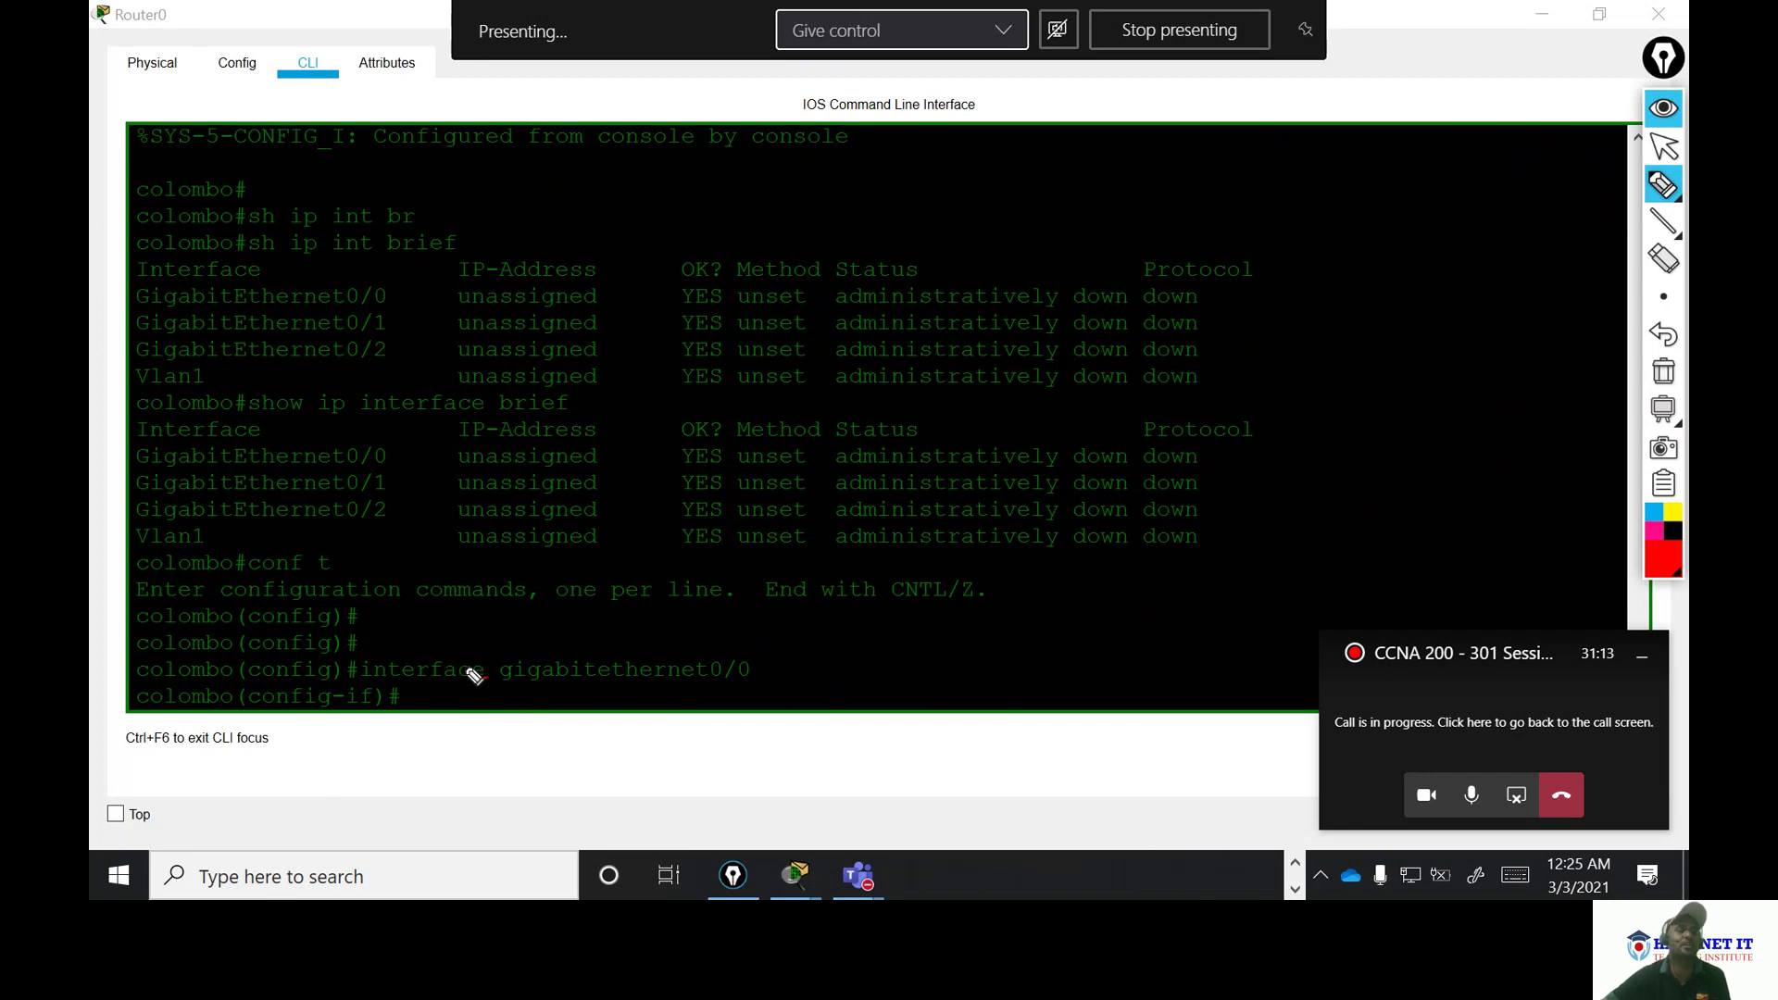
- Circle the "(config-if)#" prompt on the last CLI line in red, and clear the annotation
{"action": "mouse_move", "coordinate": [222, 701]}
{"action": "left_mouse_down"}
{"action": "mouse_move", "coordinate": [338, 668]}
{"action": "mouse_move", "coordinate": [419, 681]}
{"action": "mouse_move", "coordinate": [422, 715]}
{"action": "mouse_move", "coordinate": [373, 726]}
{"action": "mouse_move", "coordinate": [238, 690]}
{"action": "left_mouse_up"}
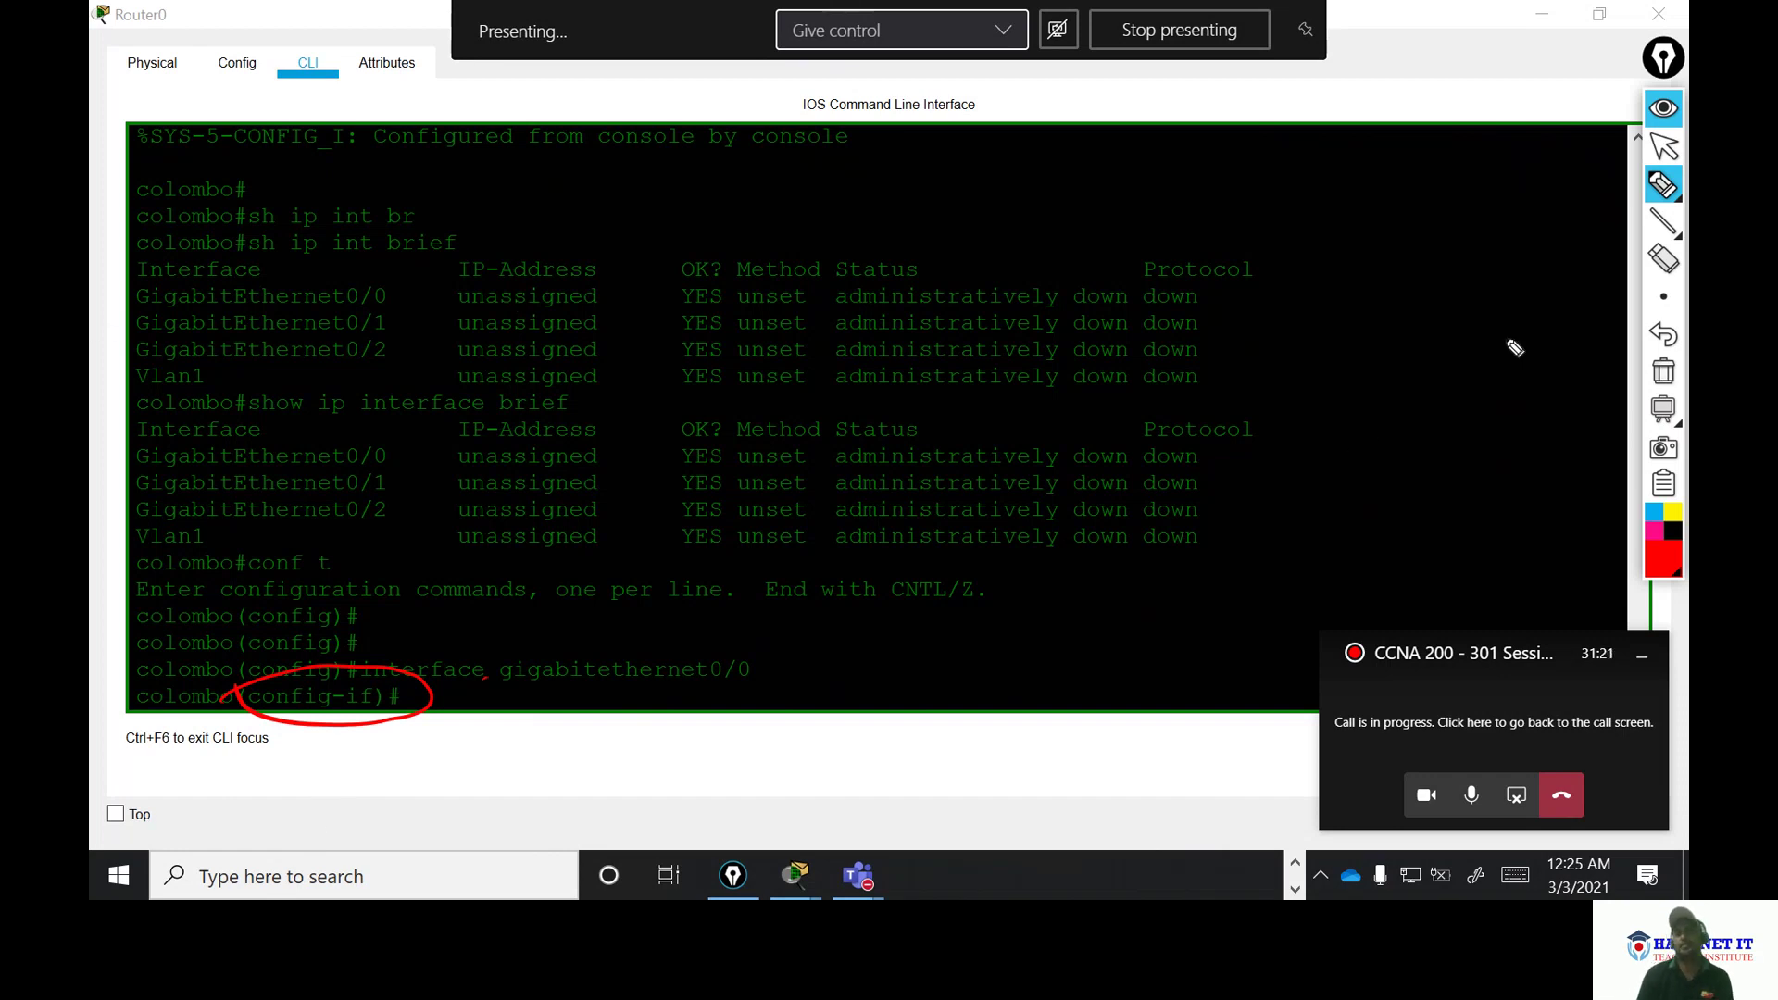
{"action": "left_click", "coordinate": [1663, 371]}
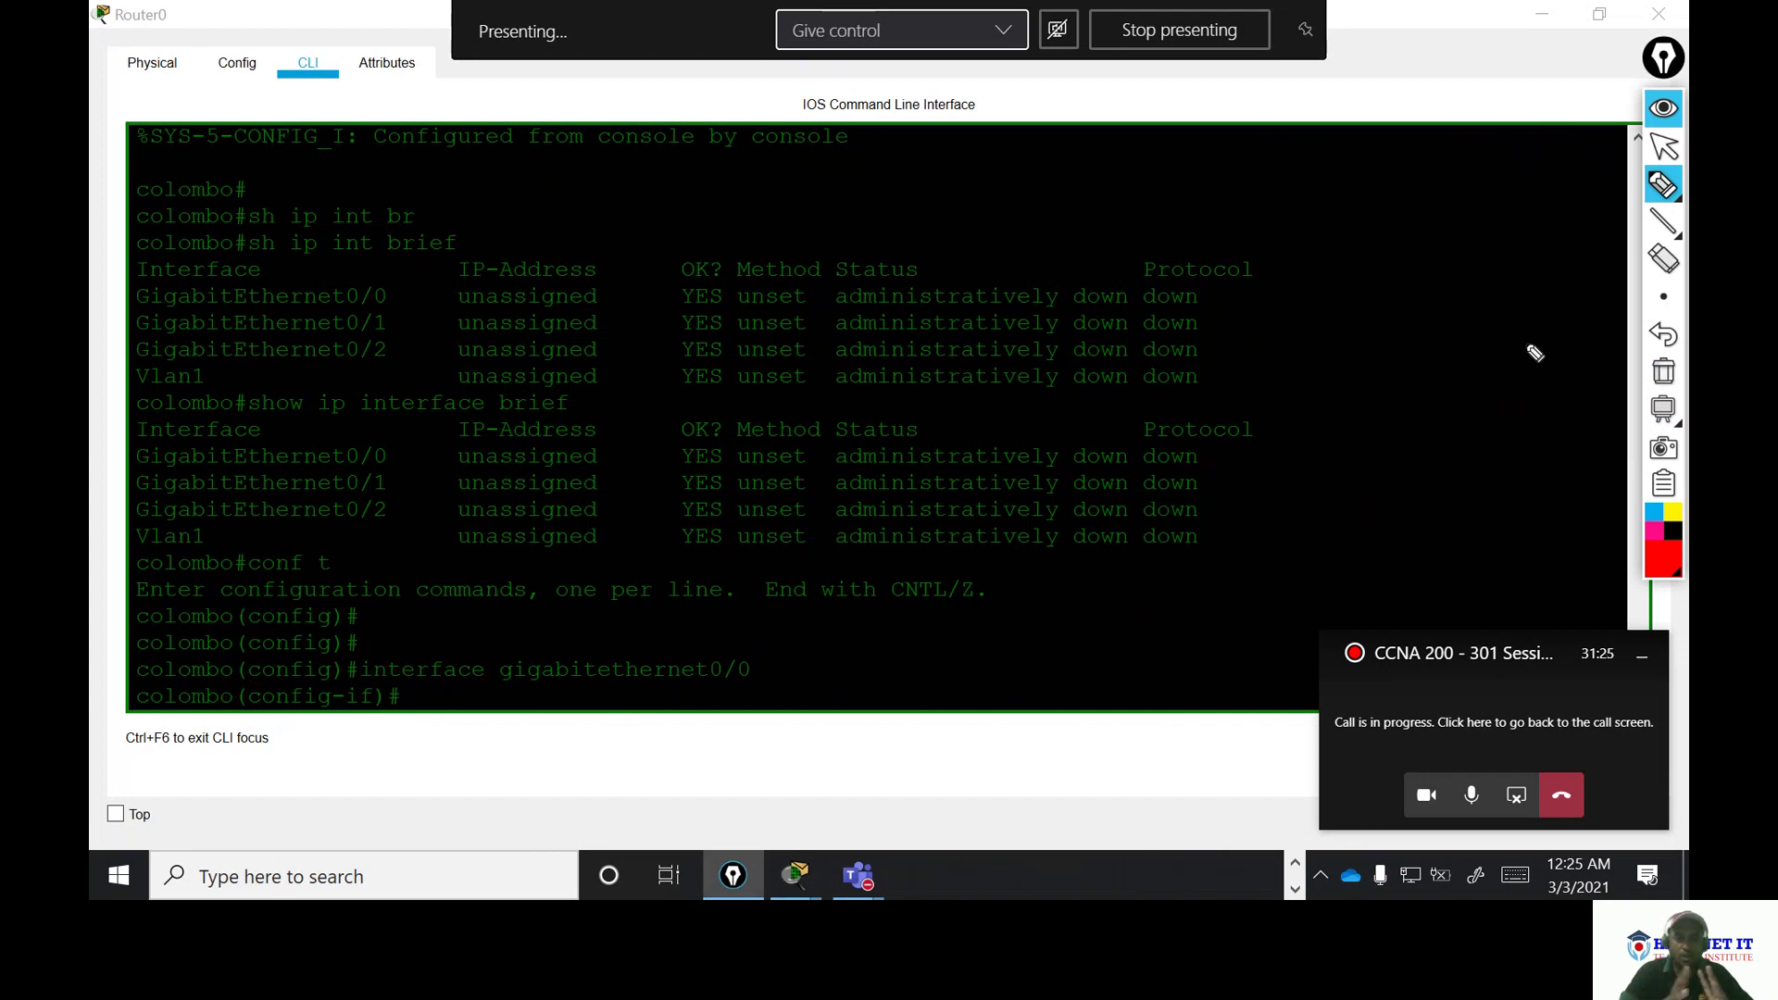
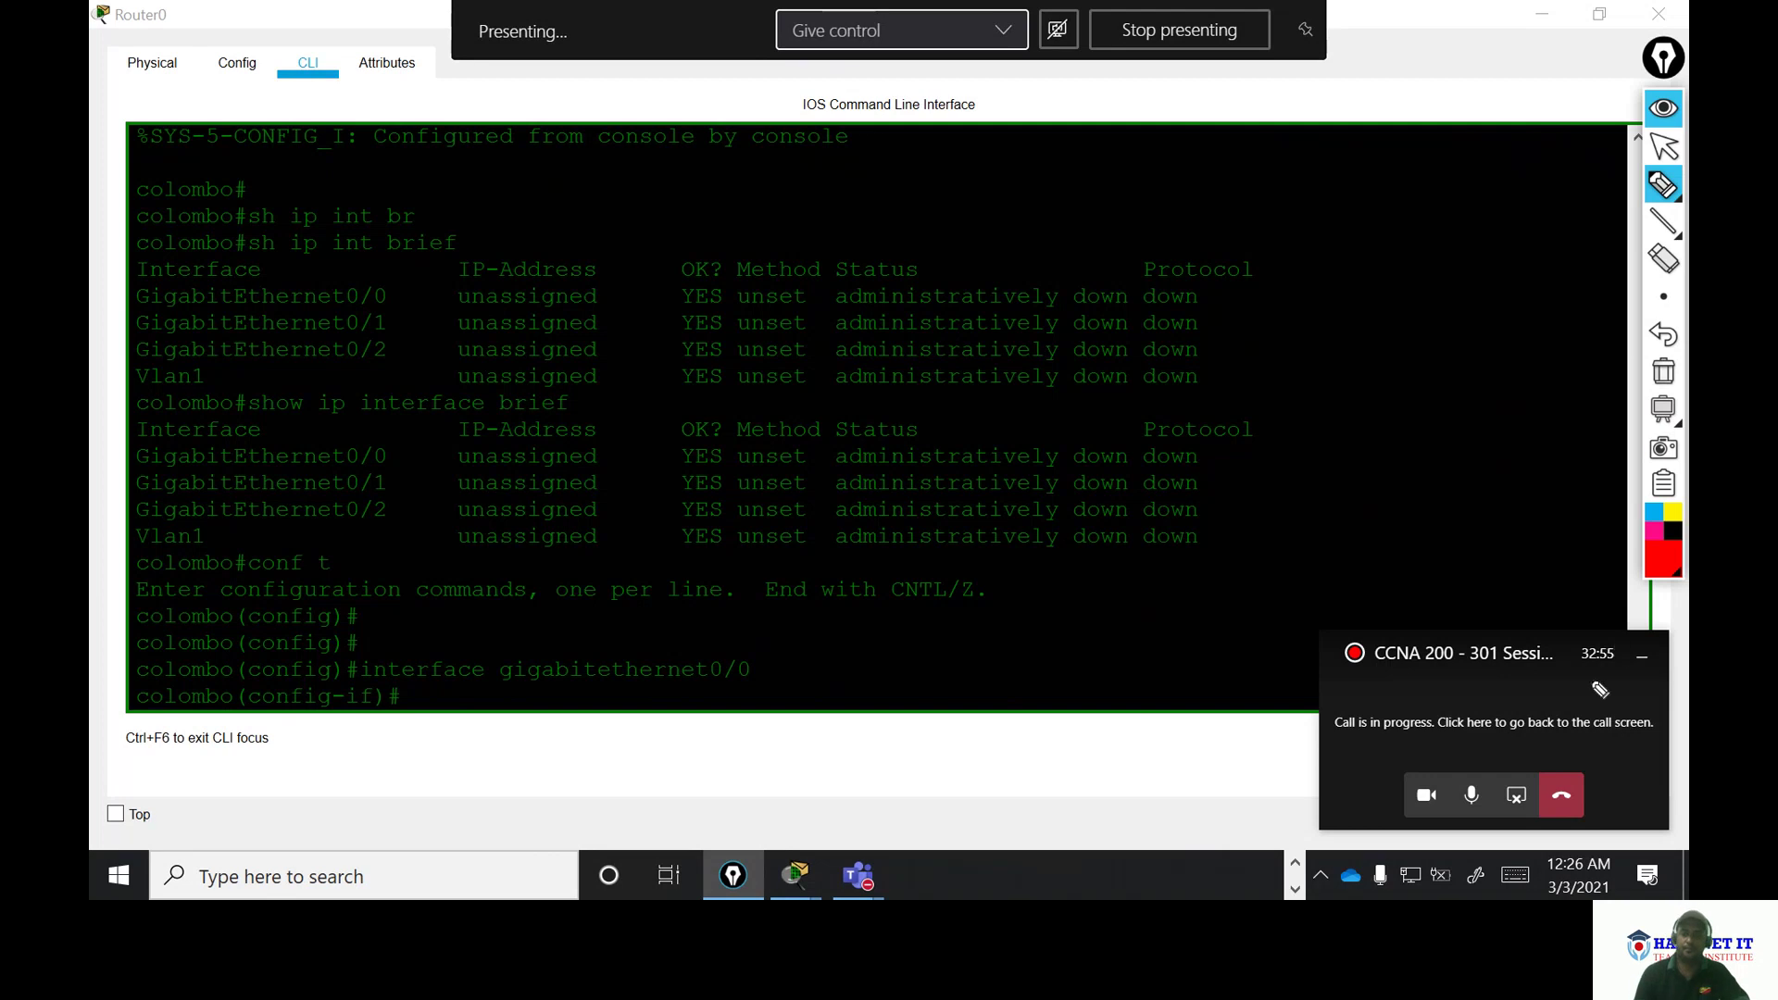
- Leave pen mode, switch to the ongoing Microsoft Teams call screen, and open its list of additional meeting actions
{"action": "left_click", "coordinate": [1663, 146]}
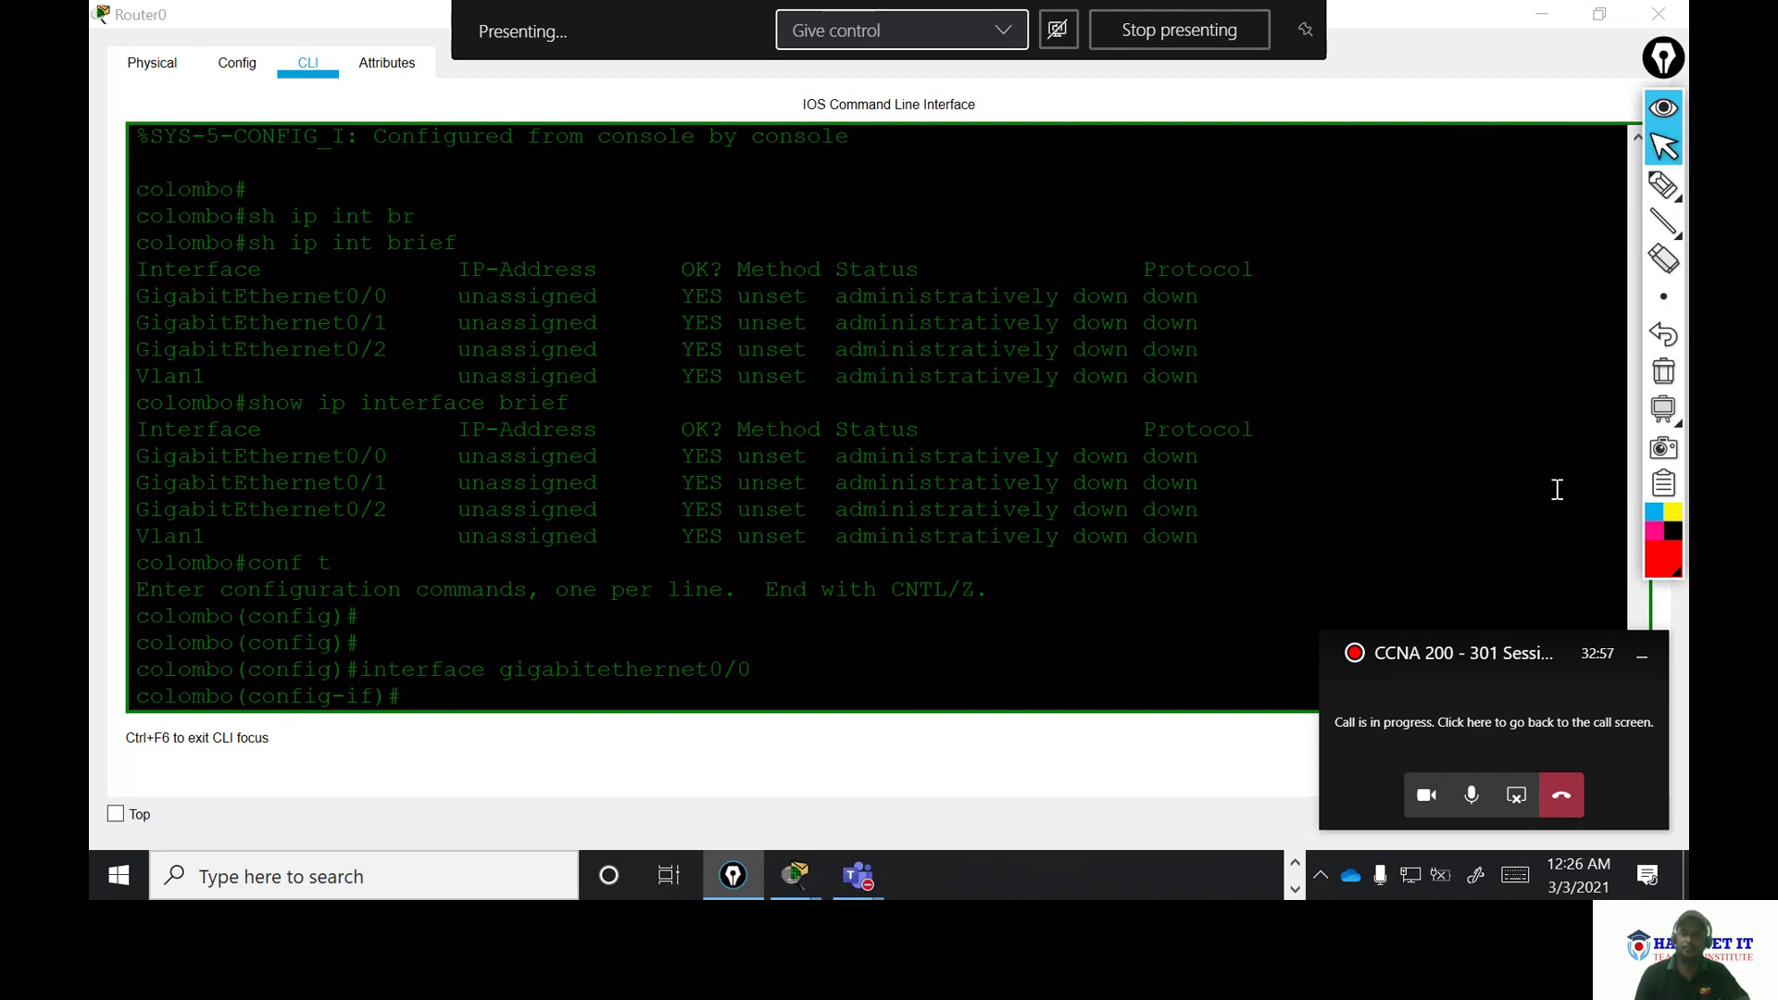
{"action": "left_click", "coordinate": [1432, 736]}
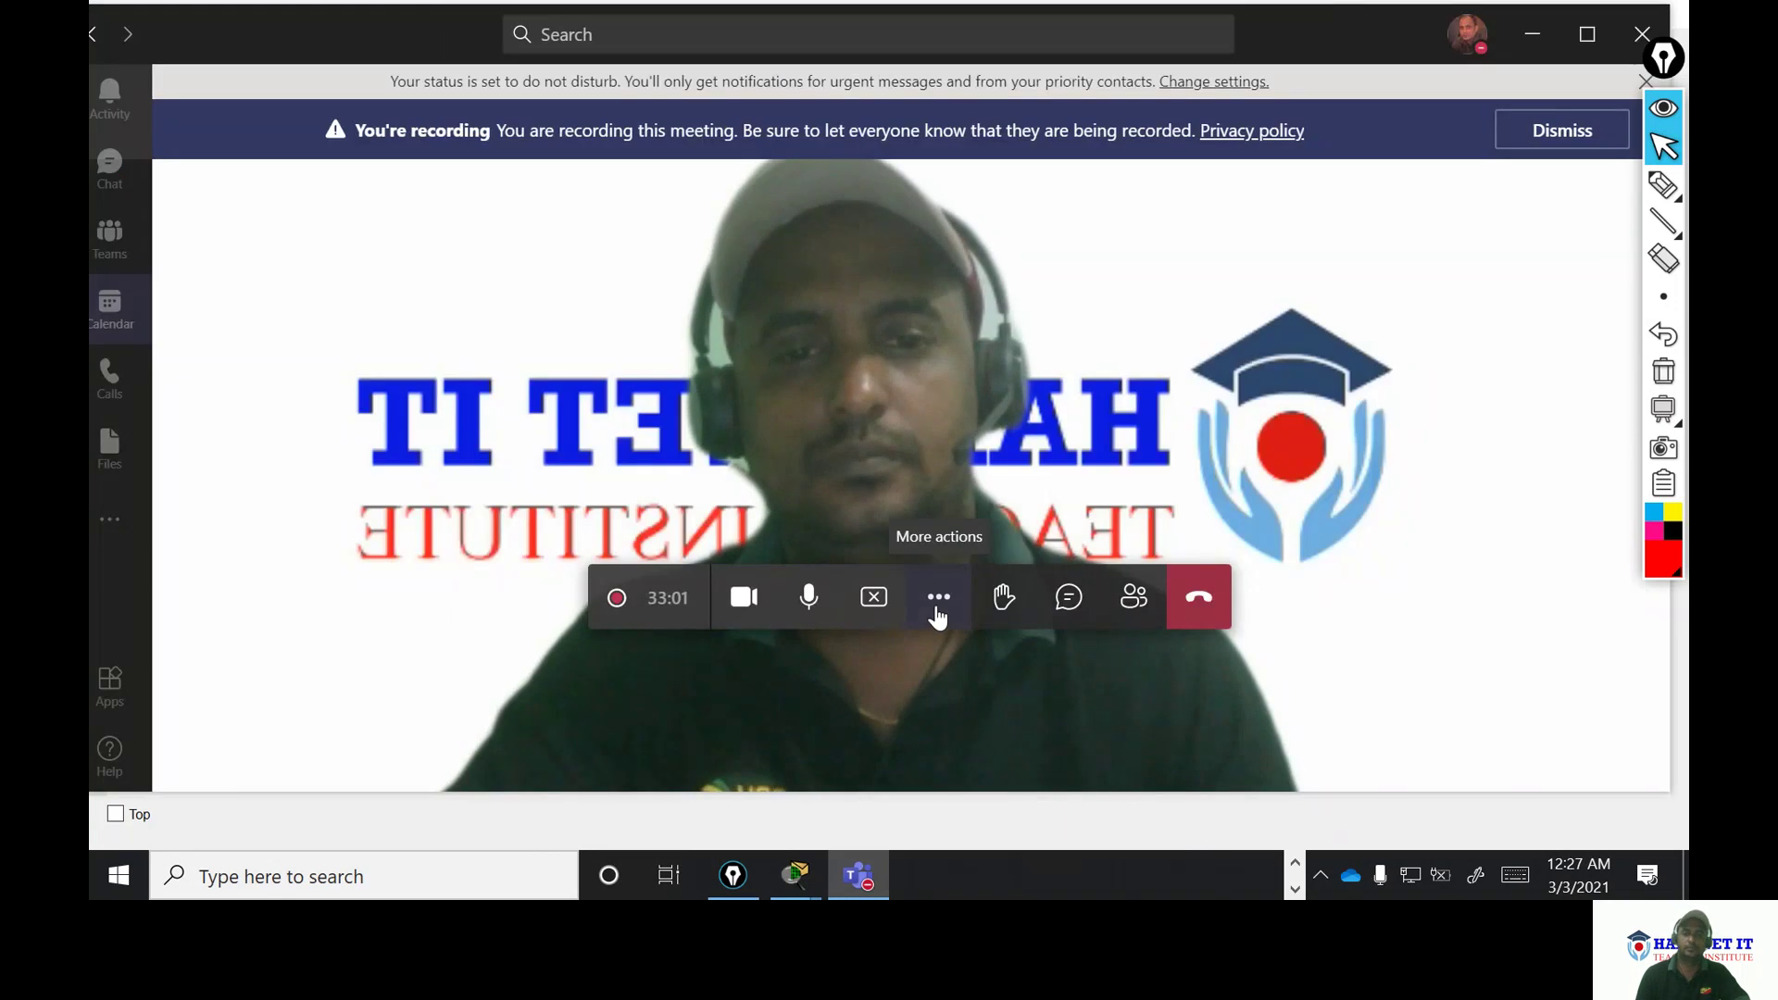
{"action": "left_click", "coordinate": [938, 611]}
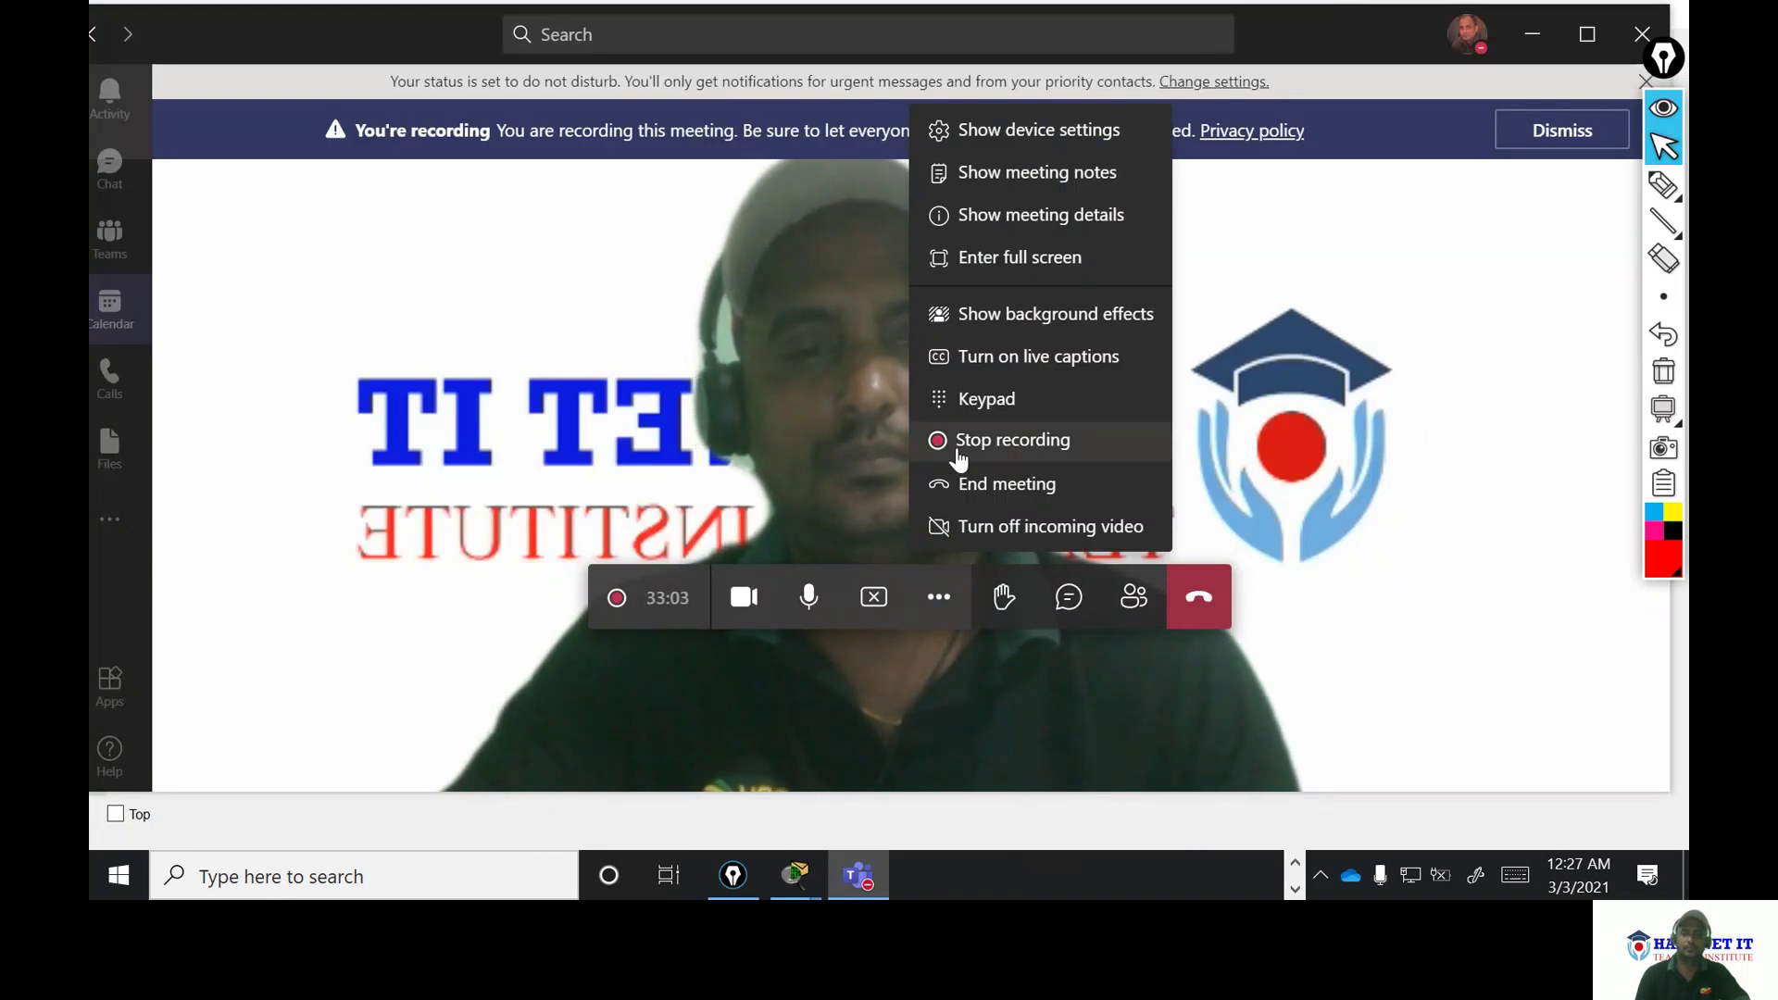